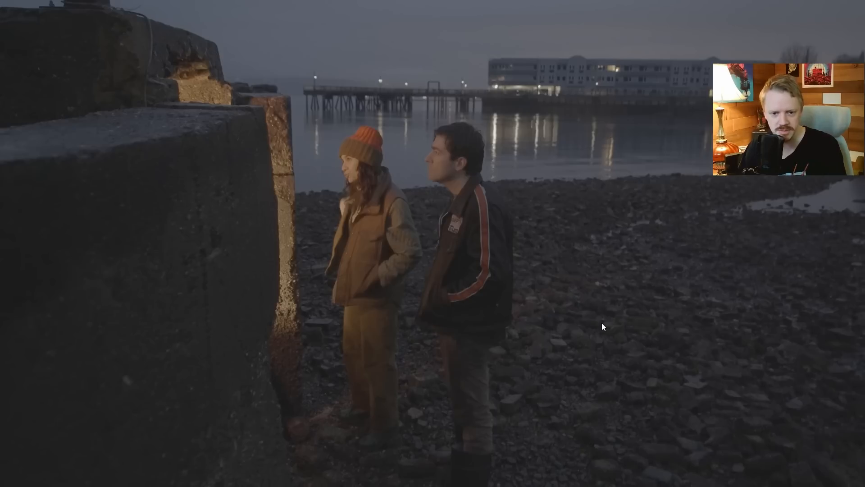
# - Switch from the footage to the Blender project and inspect the 3D scene behind the composited shot, returning to the camera view
pyautogui.press('space')
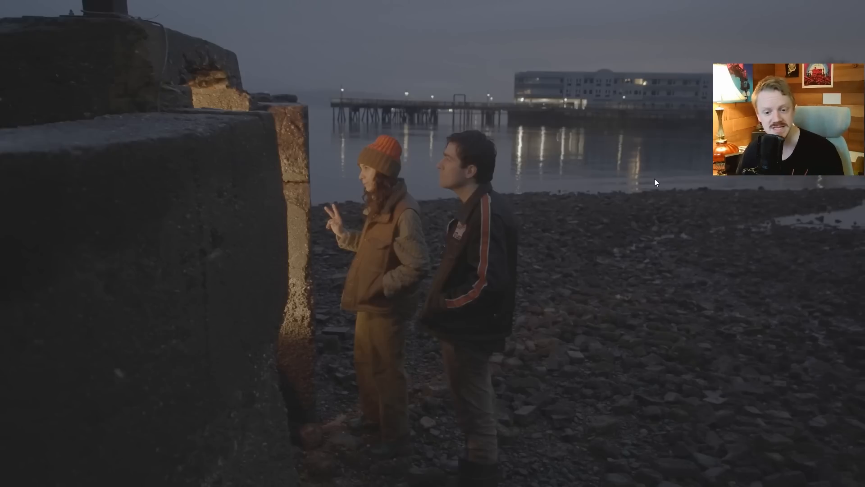
pyautogui.hotkey('alt', 'Tab')
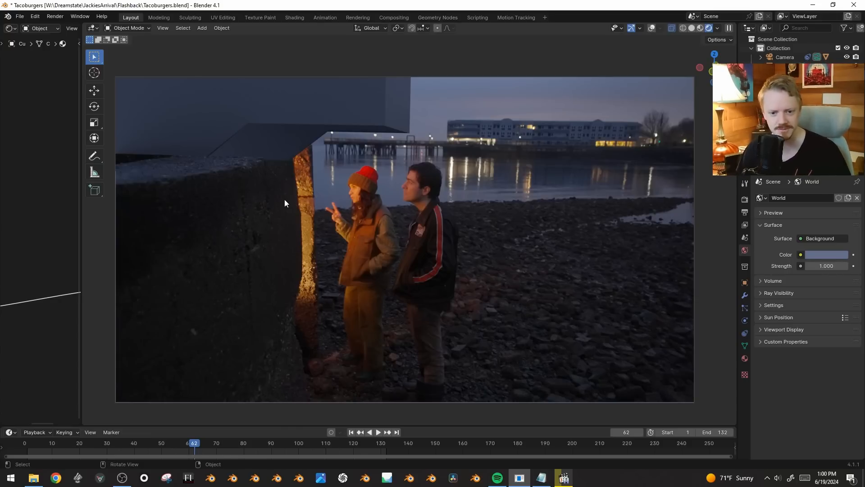
pyautogui.moveTo(529, 229); pyautogui.dragTo(567, 196, button='middle')
pyautogui.hotkey('shift', 'alt', 'z')
pyautogui.press('KP_0')
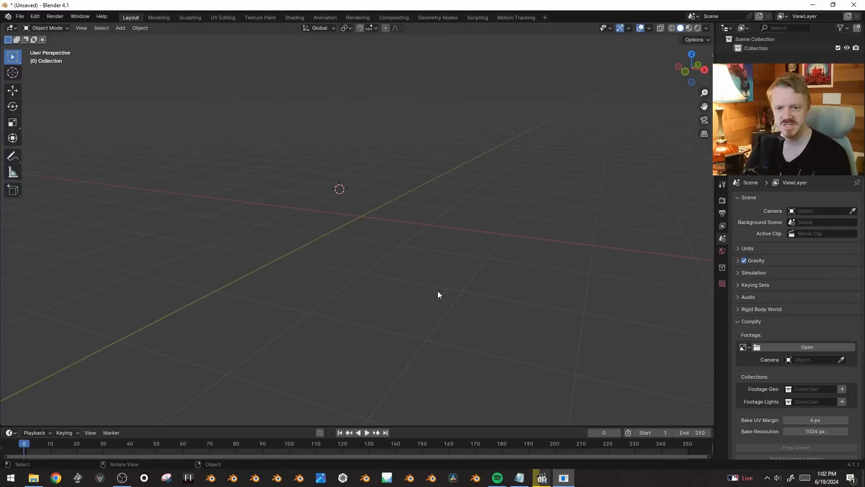
# - Add a Motion Tracking workspace from the VFX templates
pyautogui.click(545, 18)
pyautogui.moveTo(509, 60)
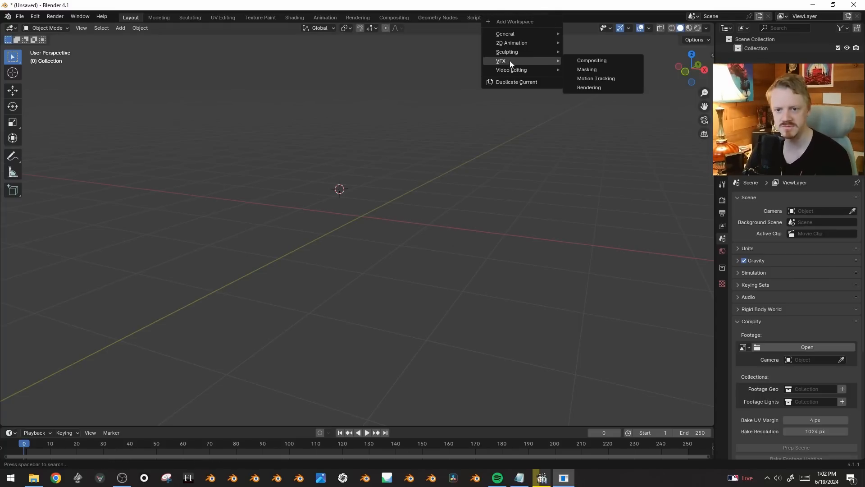
pyautogui.click(620, 81)
# - Open the Tacoburgersmp4.mp4 clip from the Tacoburgers sequence folder in the movie clip editor
pyautogui.click(357, 158)
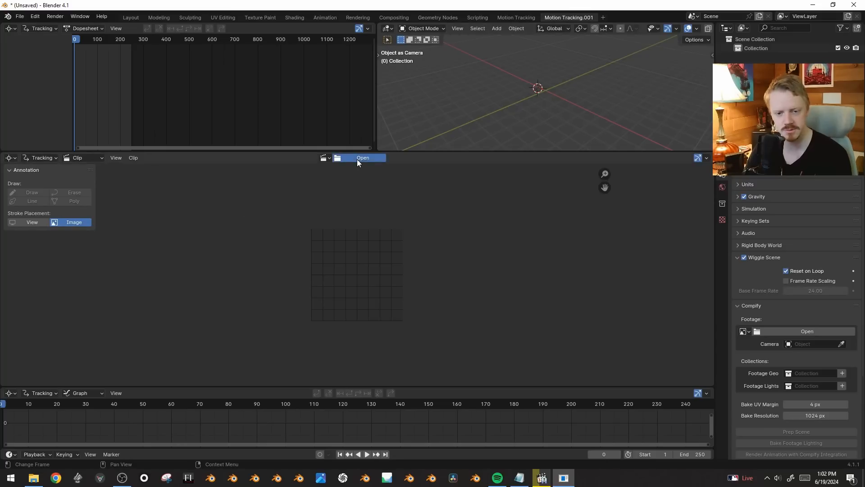
pyautogui.scroll(-5, 512, 201)
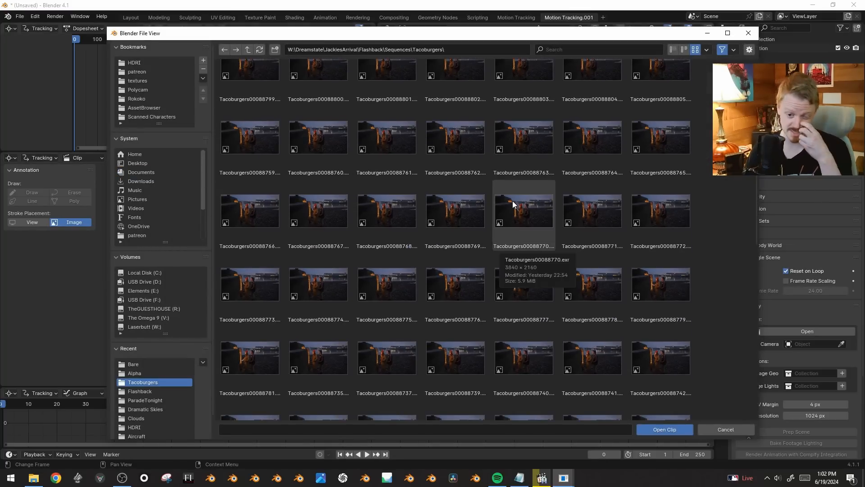
pyautogui.scroll(6, 512, 201)
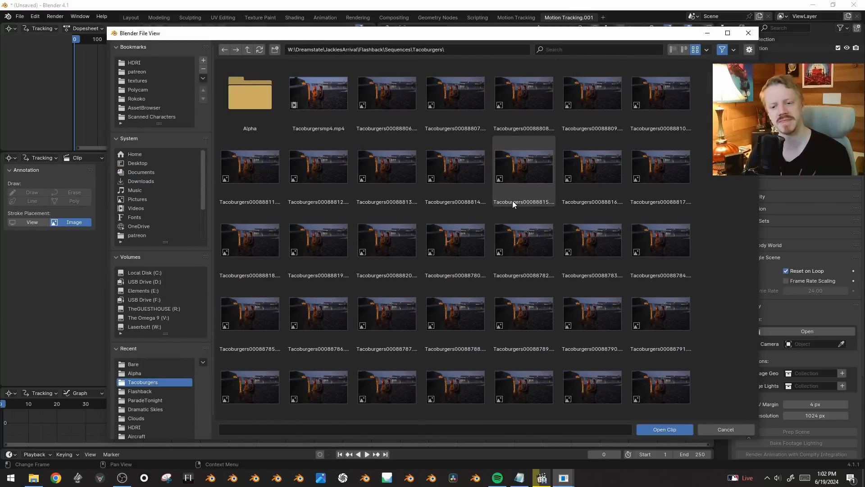
pyautogui.click(323, 91)
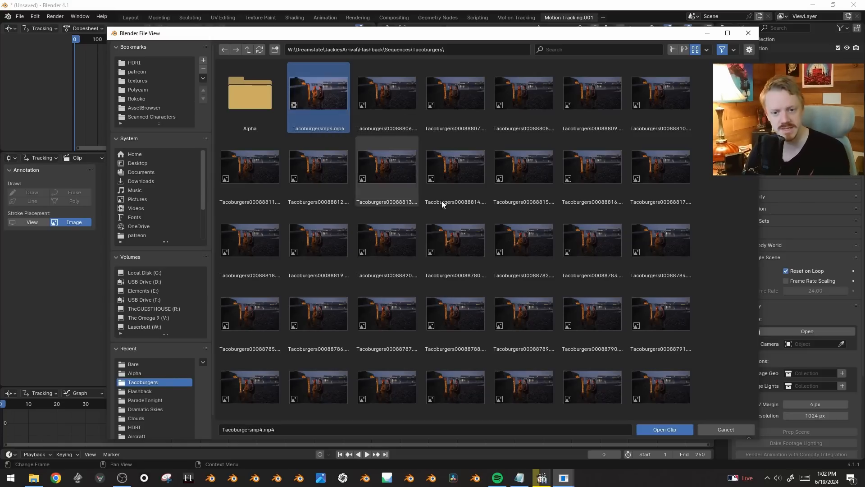
pyautogui.click(674, 425)
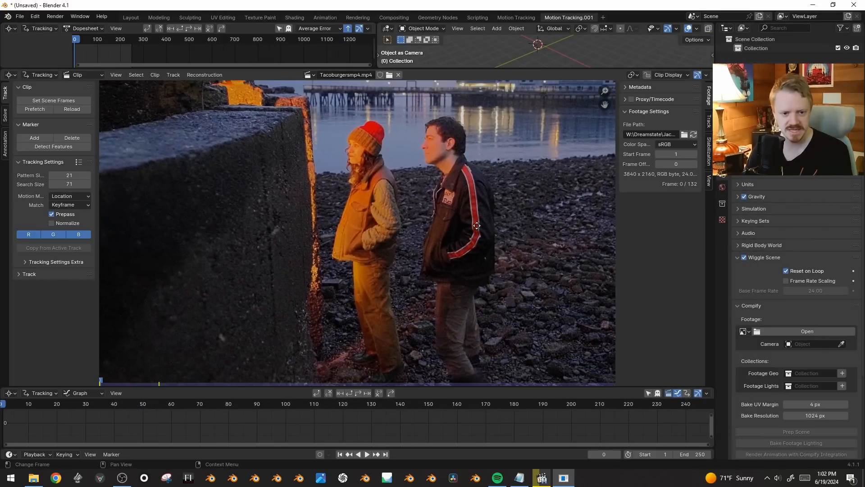
# - Match the scene frame range to the clip's length and go to frame 66
pyautogui.moveTo(425, 280); pyautogui.dragTo(457, 255, button='middle')
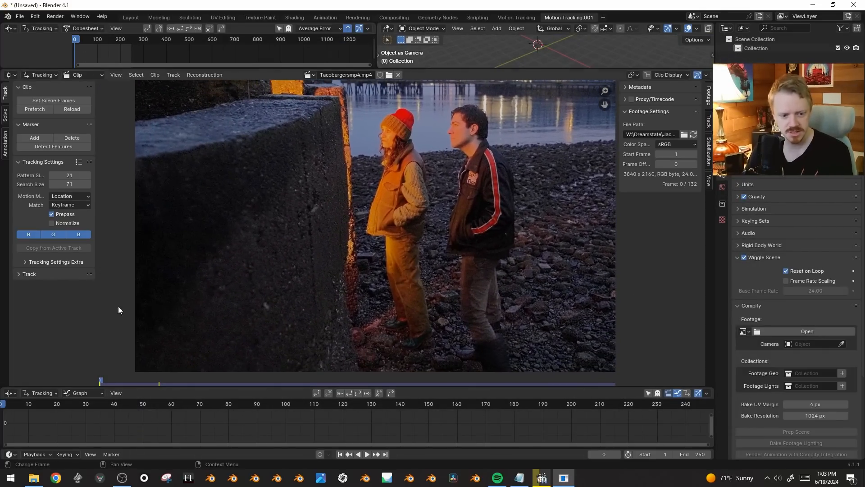
pyautogui.click(48, 100)
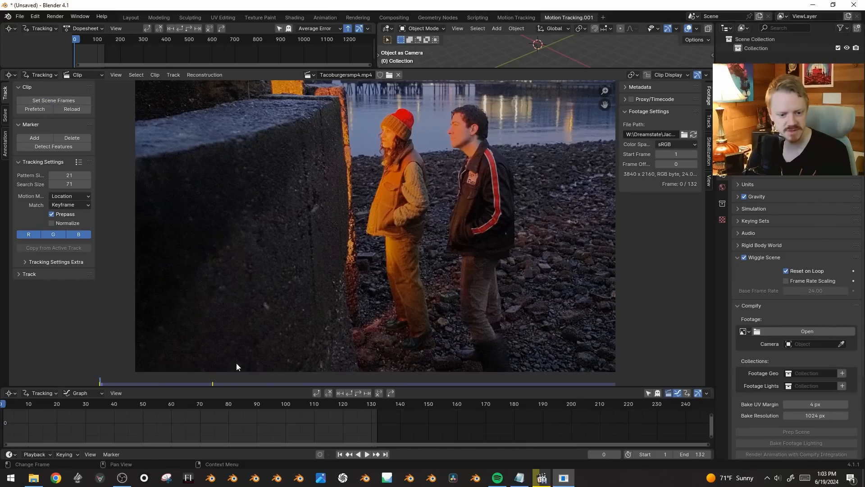
pyautogui.scroll(-2, 215, 426)
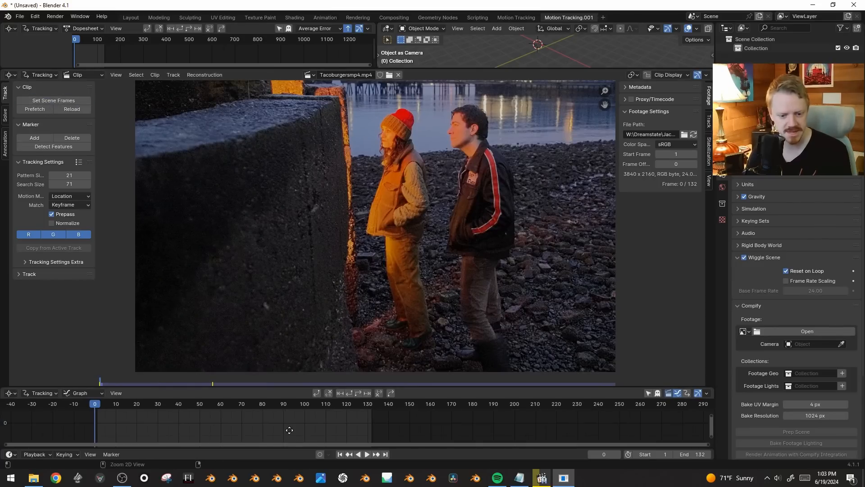
pyautogui.click(233, 405)
# - Configure the tracking settings with pattern size 40, search size 140 and the Affine motion model
pyautogui.moveTo(99, 178); pyautogui.dragTo(140, 178)
pyautogui.click(92, 175)
pyautogui.write('40')
pyautogui.press('Tab')
pyautogui.write('1')
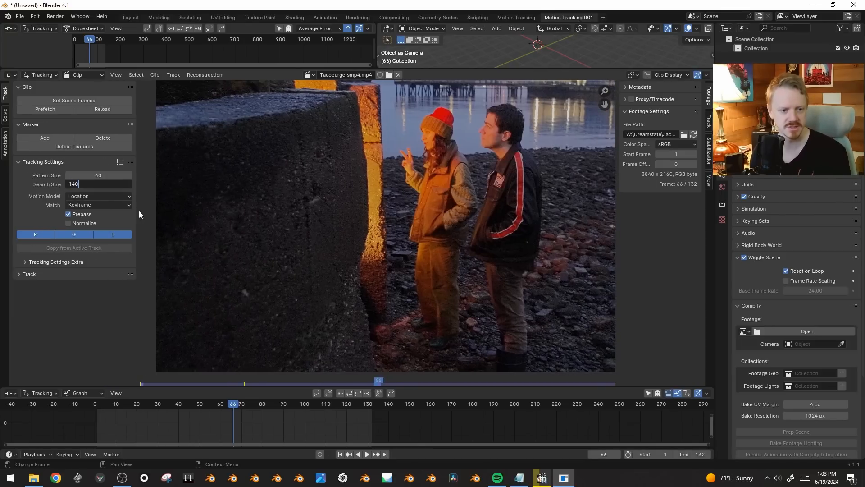
pyautogui.press('Return')
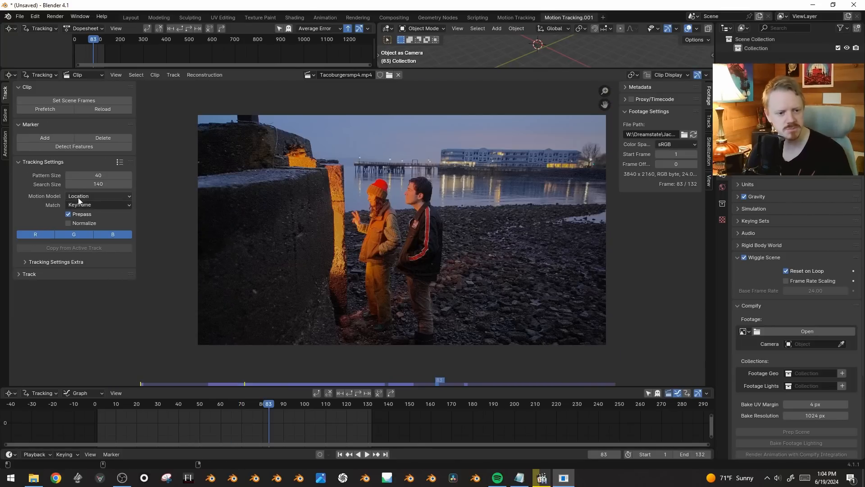
pyautogui.click(78, 198)
pyautogui.click(105, 220)
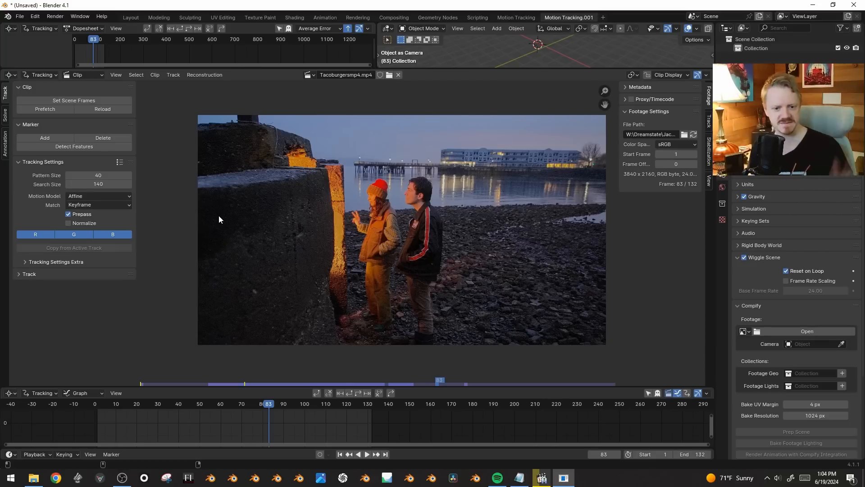
# - Go to frame 57 and place the first tracking markers on the upper block and face of the concrete wall
pyautogui.click(271, 404)
pyautogui.moveTo(226, 405); pyautogui.dragTo(214, 405)
pyautogui.keyDown('ctrl'); pyautogui.click(215, 148); pyautogui.keyUp('ctrl')
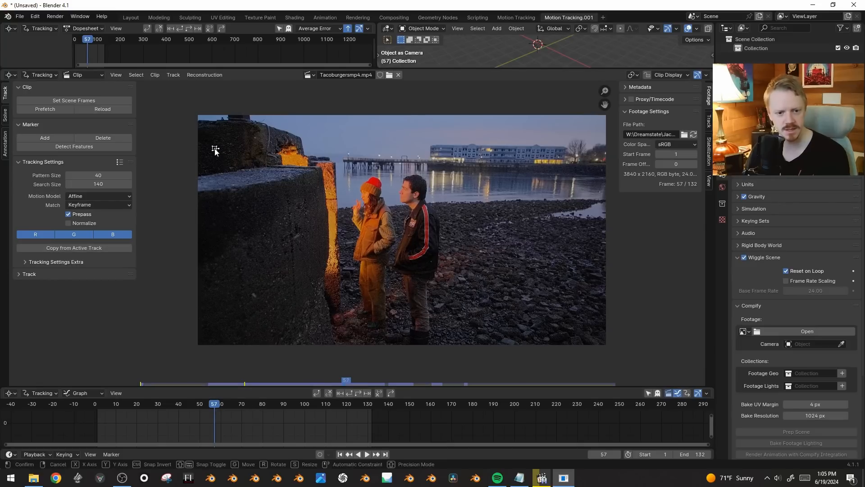
pyautogui.keyDown('ctrl'); pyautogui.click(309, 214); pyautogui.keyUp('ctrl')
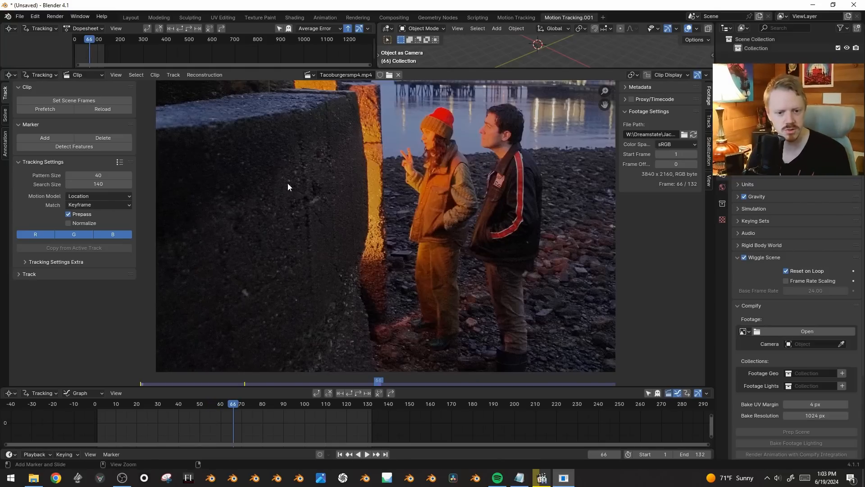
pyautogui.keyDown('ctrl'); pyautogui.click(290, 180); pyautogui.keyUp('ctrl')
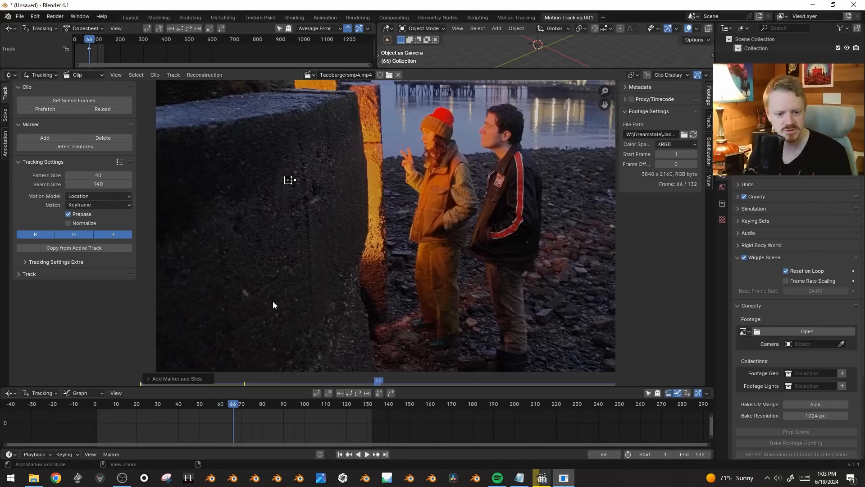
pyautogui.keyDown('ctrl'); pyautogui.click(244, 294); pyautogui.keyUp('ctrl')
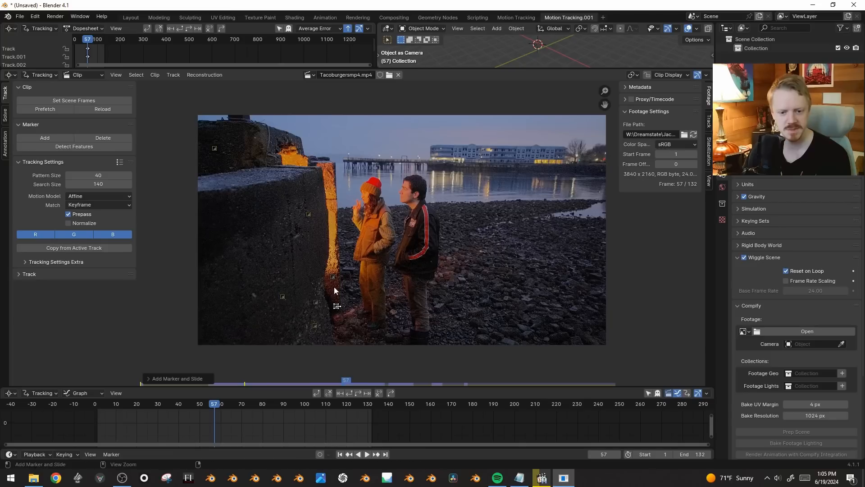
# - Add five tracking markers down the orange-lit vertical edge of the concrete wall
pyautogui.scroll(1, 332, 219)
pyautogui.scroll(1, 333, 220)
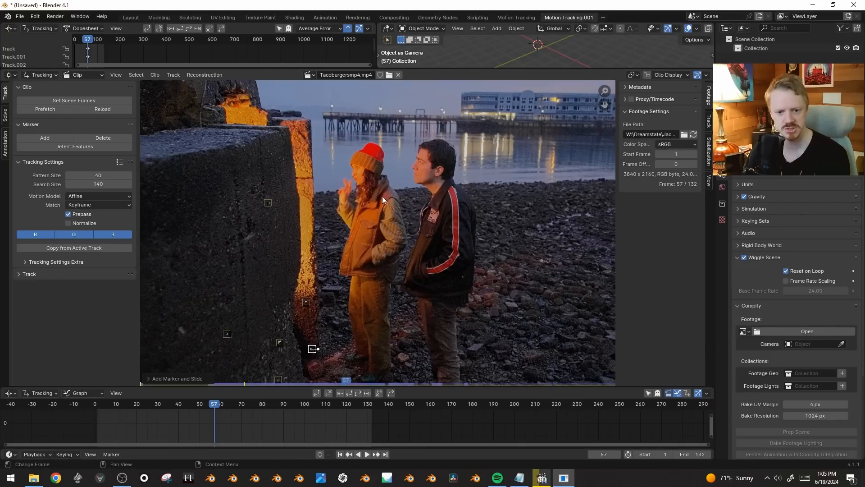
pyautogui.keyDown('ctrl'); pyautogui.click(300, 139); pyautogui.keyUp('ctrl')
pyautogui.keyDown('ctrl'); pyautogui.click(308, 175); pyautogui.keyUp('ctrl')
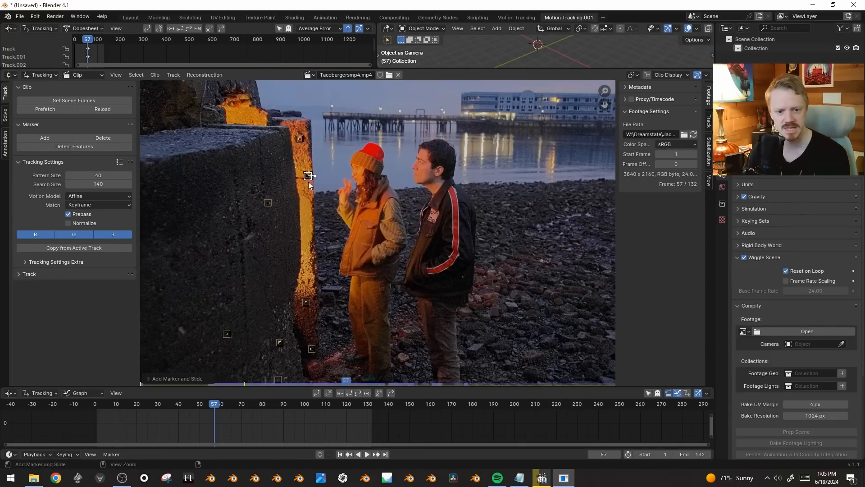
pyautogui.keyDown('ctrl'); pyautogui.click(305, 190); pyautogui.keyUp('ctrl')
pyautogui.keyDown('ctrl'); pyautogui.click(304, 283); pyautogui.keyUp('ctrl')
pyautogui.keyDown('ctrl'); pyautogui.click(308, 322); pyautogui.keyUp('ctrl')
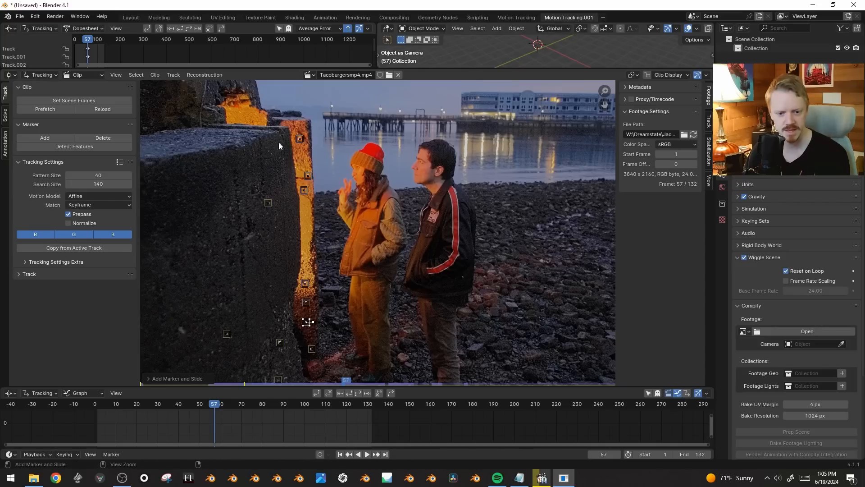
# - Add two tracking markers on the upper wall block near its orange-lit corner
pyautogui.moveTo(242, 111); pyautogui.dragTo(256, 157, button='middle')
pyautogui.keyDown('ctrl'); pyautogui.click(239, 126); pyautogui.keyUp('ctrl')
pyautogui.keyDown('ctrl'); pyautogui.click(264, 132); pyautogui.keyUp('ctrl')
# - Add five tracking markers spread across the rocky beach behind and beside the two actors
pyautogui.moveTo(546, 222); pyautogui.dragTo(458, 222, button='middle')
pyautogui.keyDown('ctrl'); pyautogui.click(480, 252); pyautogui.keyUp('ctrl')
pyautogui.keyDown('ctrl'); pyautogui.click(568, 273); pyautogui.keyUp('ctrl')
pyautogui.keyDown('ctrl'); pyautogui.click(560, 310); pyautogui.keyUp('ctrl')
pyautogui.keyDown('ctrl'); pyautogui.click(488, 335); pyautogui.keyUp('ctrl')
pyautogui.keyDown('ctrl'); pyautogui.click(569, 363); pyautogui.keyUp('ctrl')
# - Add five more tracking markers on the foreground rocks beside the man's legs
pyautogui.moveTo(464, 370); pyautogui.dragTo(464, 279, button='middle')
pyautogui.keyDown('ctrl'); pyautogui.click(463, 279); pyautogui.keyUp('ctrl')
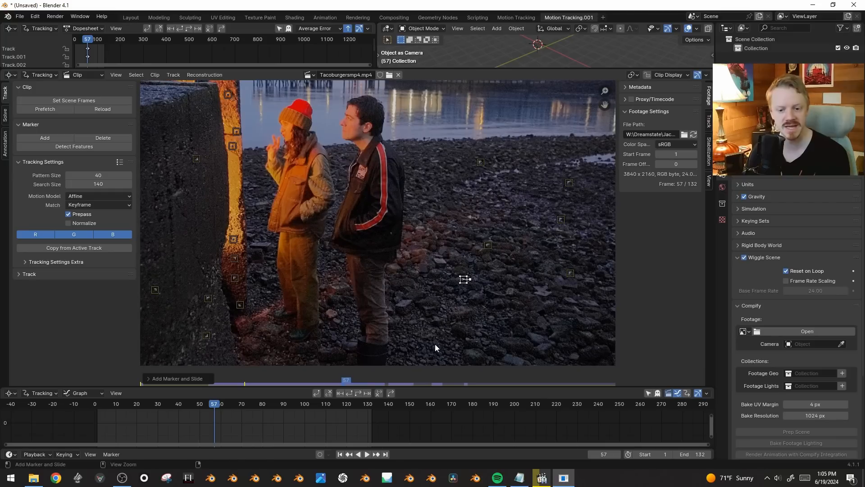
pyautogui.keyDown('ctrl'); pyautogui.click(434, 345); pyautogui.keyUp('ctrl')
pyautogui.keyDown('ctrl'); pyautogui.click(501, 335); pyautogui.keyUp('ctrl')
pyautogui.keyDown('ctrl'); pyautogui.click(445, 302); pyautogui.keyUp('ctrl')
pyautogui.keyDown('ctrl'); pyautogui.click(428, 278); pyautogui.keyUp('ctrl')
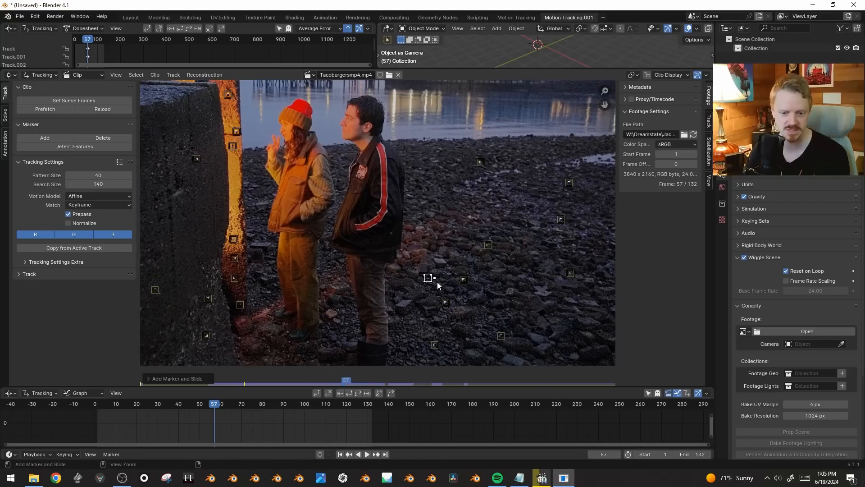
# - Add three tracking markers on the dark face of the concrete wall, one of them near its top edge
pyautogui.moveTo(455, 200); pyautogui.dragTo(473, 228, button='middle')
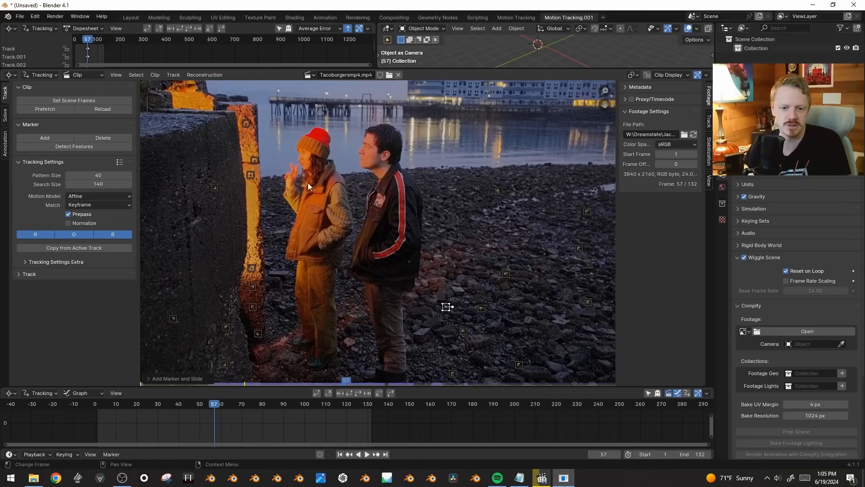
pyautogui.moveTo(307, 182); pyautogui.dragTo(301, 247, button='middle')
pyautogui.moveTo(263, 123); pyautogui.dragTo(308, 104, button='middle')
pyautogui.keyDown('ctrl'); pyautogui.click(262, 182); pyautogui.keyUp('ctrl')
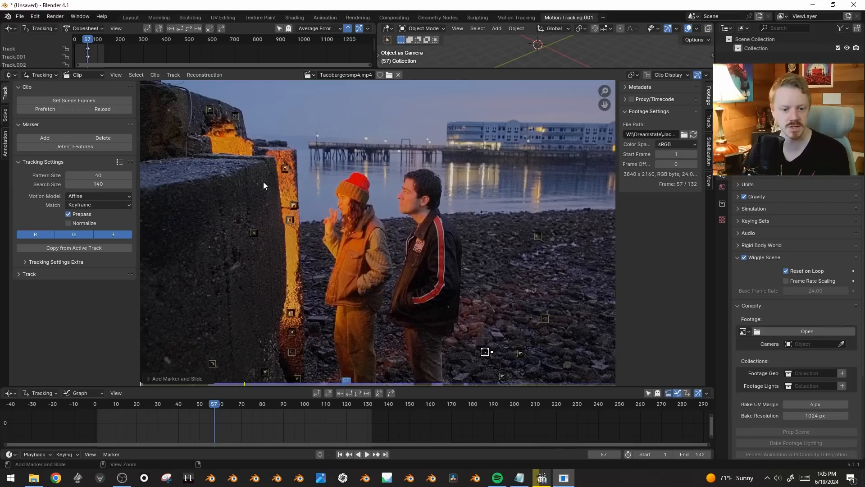
pyautogui.keyDown('ctrl'); pyautogui.click(213, 239); pyautogui.keyUp('ctrl')
pyautogui.keyDown('ctrl'); pyautogui.click(218, 279); pyautogui.keyUp('ctrl')
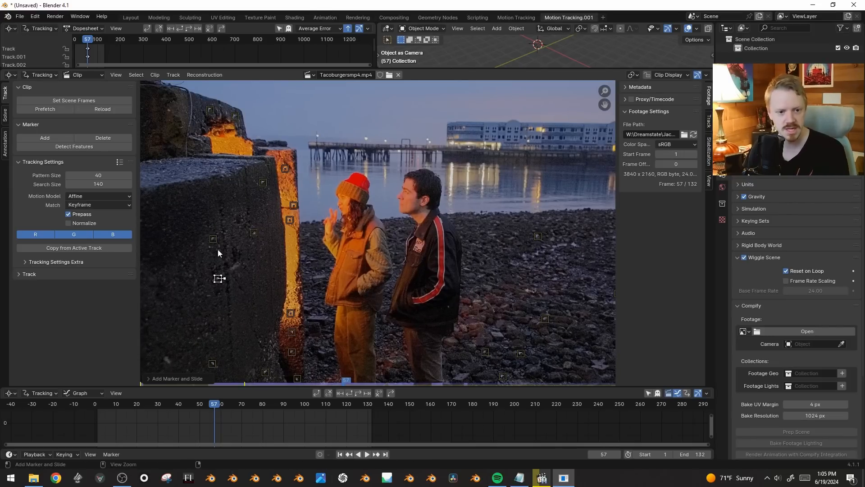
# - Add three tracking markers on the dark far end of the upper wall block
pyautogui.moveTo(218, 278); pyautogui.dragTo(338, 301, button='middle')
pyautogui.keyDown('ctrl'); pyautogui.click(246, 145); pyautogui.keyUp('ctrl')
pyautogui.keyDown('ctrl'); pyautogui.click(223, 152); pyautogui.keyUp('ctrl')
pyautogui.keyDown('ctrl'); pyautogui.click(223, 183); pyautogui.keyUp('ctrl')
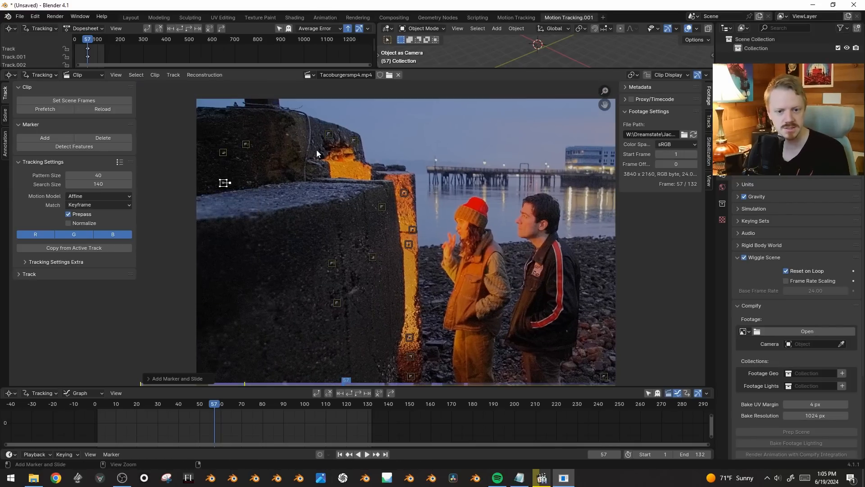
# - Select all markers and track them backward and forward through the clip from frame 57
pyautogui.press('a')
pyautogui.scroll(-2, 356, 262)
pyautogui.moveTo(454, 283); pyautogui.dragTo(433, 207, button='middle')
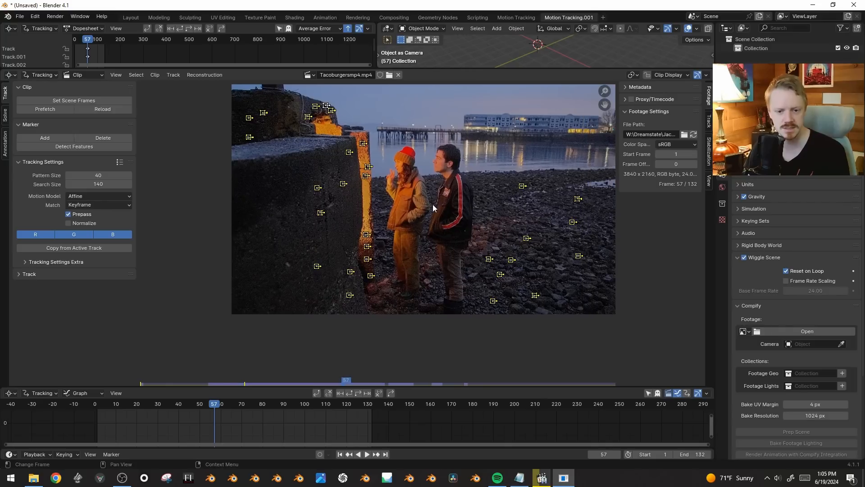
pyautogui.moveTo(281, 221); pyautogui.dragTo(242, 252, button='middle')
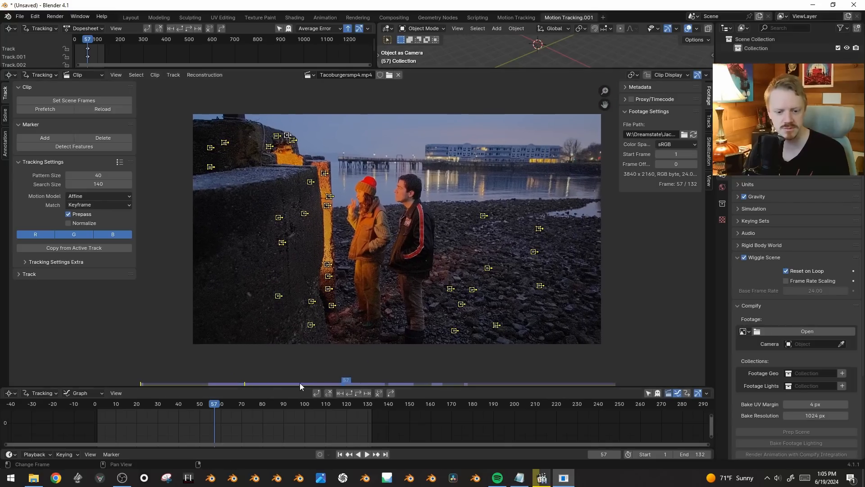
pyautogui.click(351, 391)
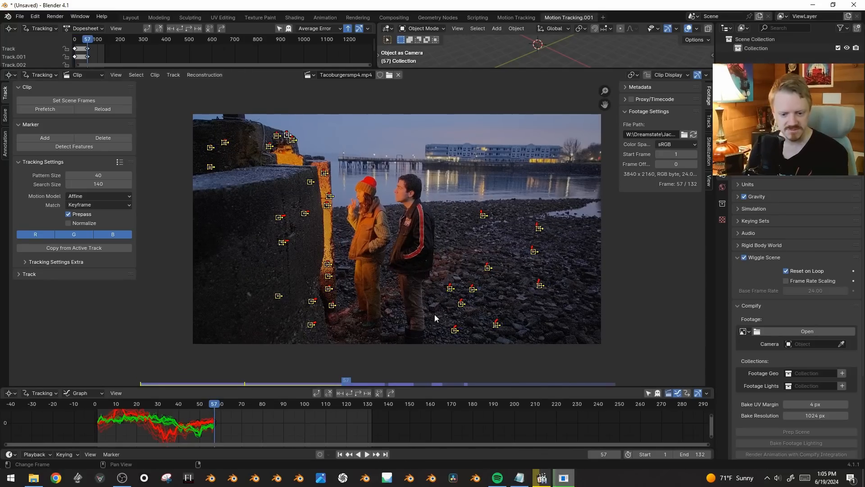
pyautogui.hotkey('ctrl', 't')
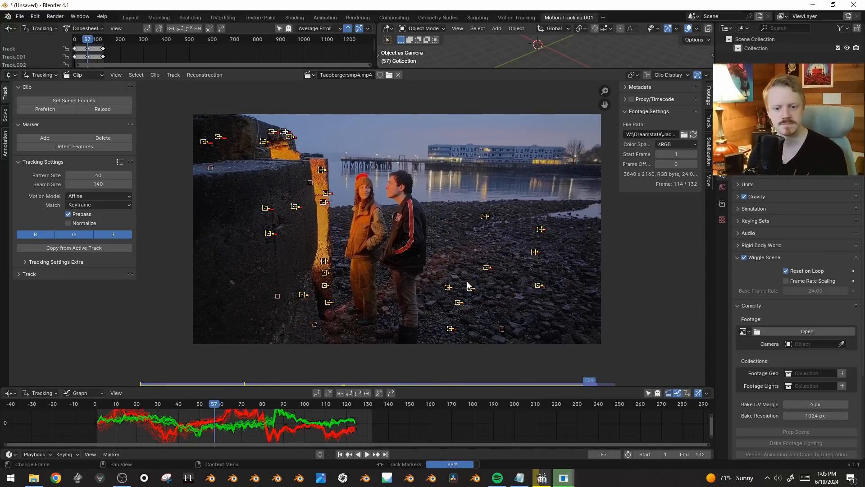
# - Enlarge the tracking graph, select the outlying track curve near frame 33, and go to frame 30 to examine its marker
pyautogui.moveTo(419, 386); pyautogui.dragTo(414, 348)
pyautogui.keyDown('ctrl'); pyautogui.moveTo(404, 392); pyautogui.dragTo(406, 413, button='middle'); pyautogui.keyUp('ctrl')
pyautogui.moveTo(279, 400); pyautogui.dragTo(323, 402, button='middle')
pyautogui.keyDown('ctrl'); pyautogui.moveTo(230, 403); pyautogui.dragTo(266, 404, button='middle'); pyautogui.keyUp('ctrl')
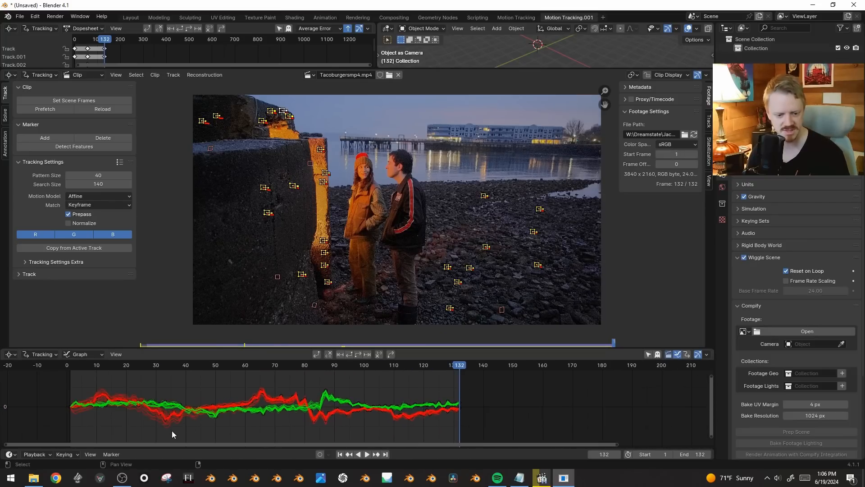
pyautogui.click(167, 434)
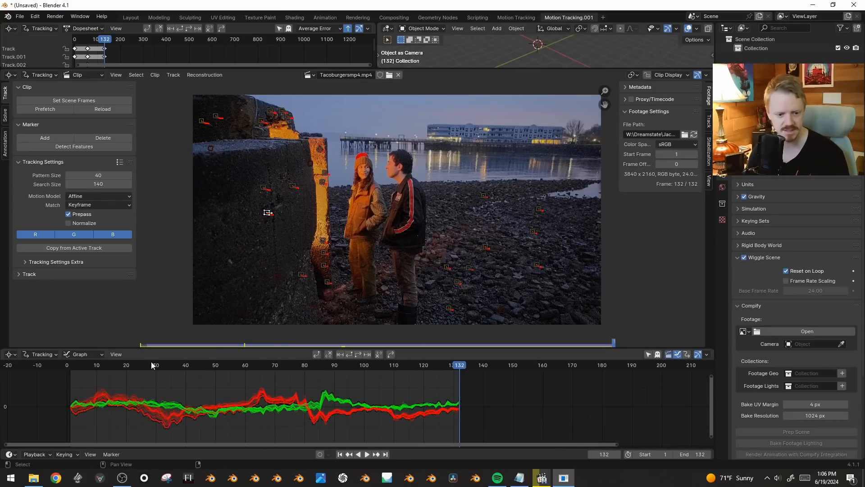
pyautogui.moveTo(150, 369); pyautogui.dragTo(155, 369)
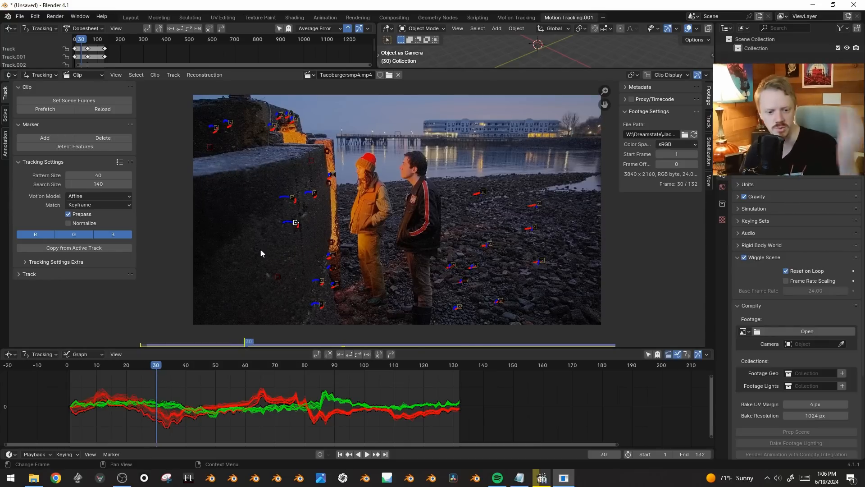
# - Select all tracking markers and expand the clip's camera and lens settings to examine the sensor width and focal length
pyautogui.click(158, 365)
pyautogui.moveTo(159, 365); pyautogui.dragTo(216, 369)
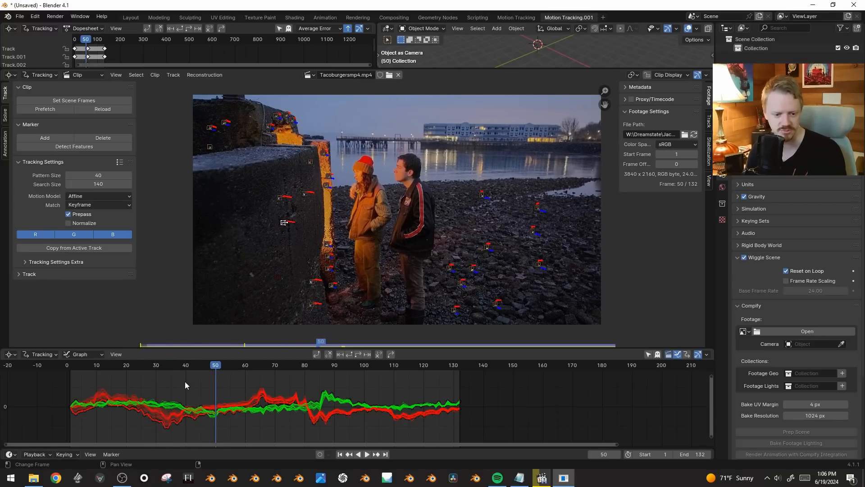
pyautogui.press('a')
pyautogui.moveTo(438, 211); pyautogui.dragTo(428, 211, button='middle')
pyautogui.click(710, 120)
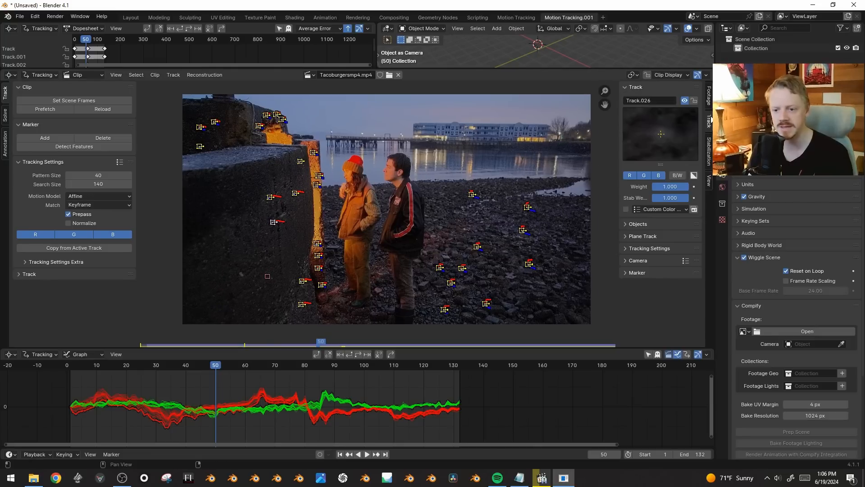
pyautogui.click(636, 261)
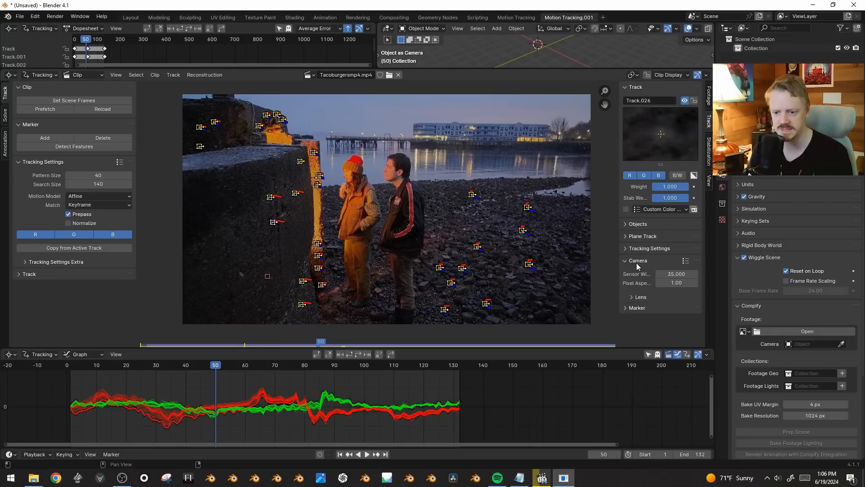
pyautogui.click(633, 297)
pyautogui.moveTo(616, 274); pyautogui.dragTo(595, 274)
pyautogui.scroll(-2, 651, 270)
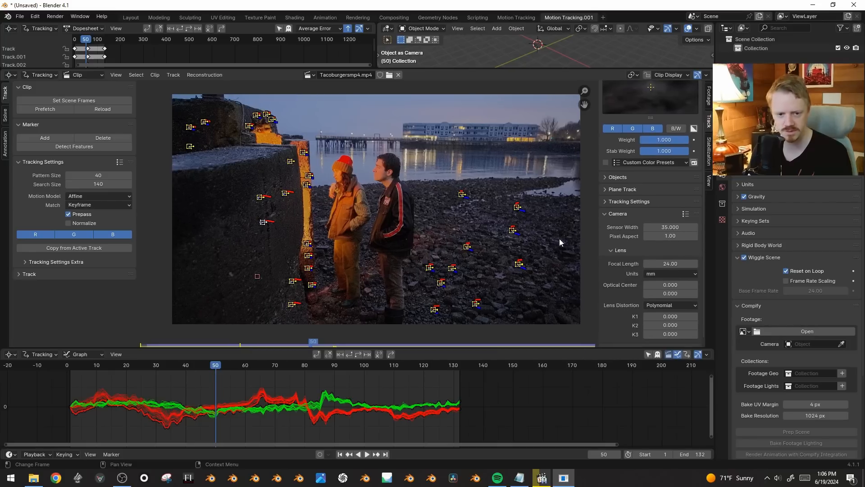
# - Solve the camera motion using 3 as Keyframe A and 130 as Keyframe B
pyautogui.click(5, 116)
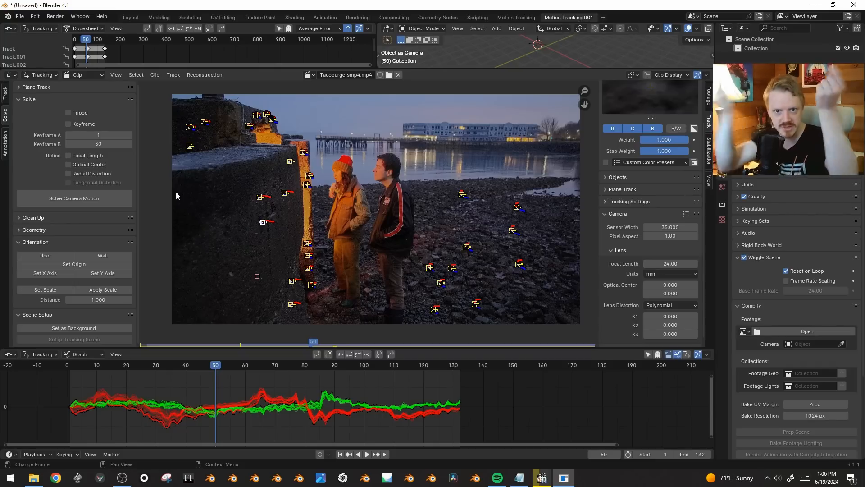
pyautogui.moveTo(69, 364); pyautogui.dragTo(78, 402)
pyautogui.click(101, 134)
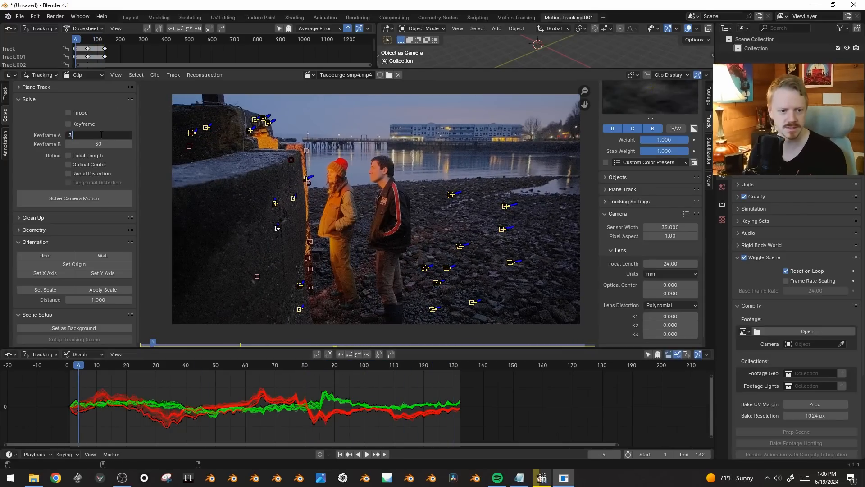
pyautogui.write('3')
pyautogui.press('Tab')
pyautogui.write('130')
pyautogui.click(91, 197)
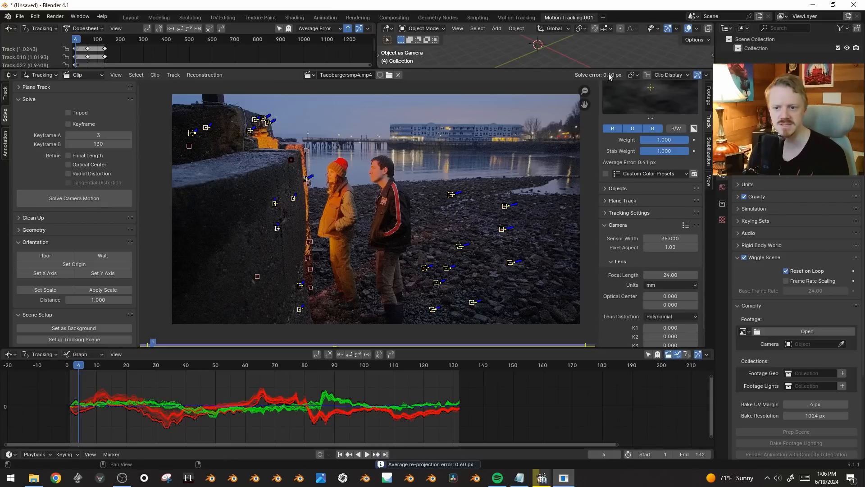
# - Add a camera to the scene in the Layout workspace and give it a Camera Solver constraint
pyautogui.click(130, 17)
pyautogui.hotkey('shift', 'a')
pyautogui.click(312, 204)
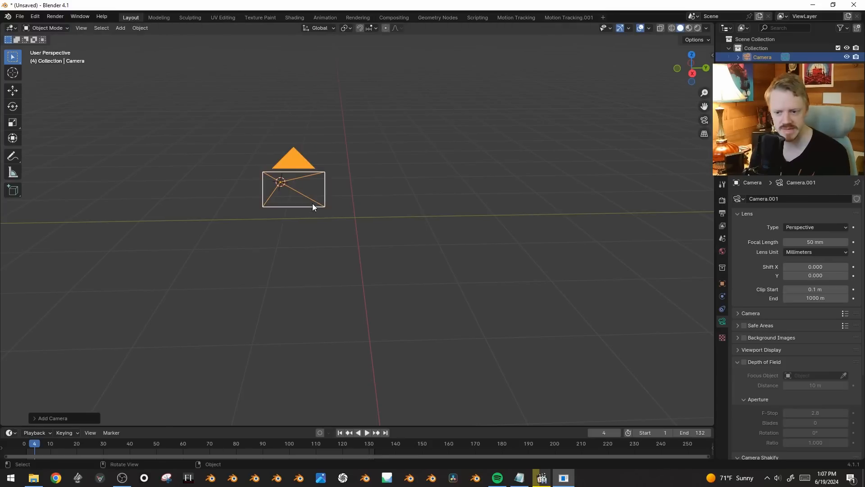
pyautogui.click(725, 308)
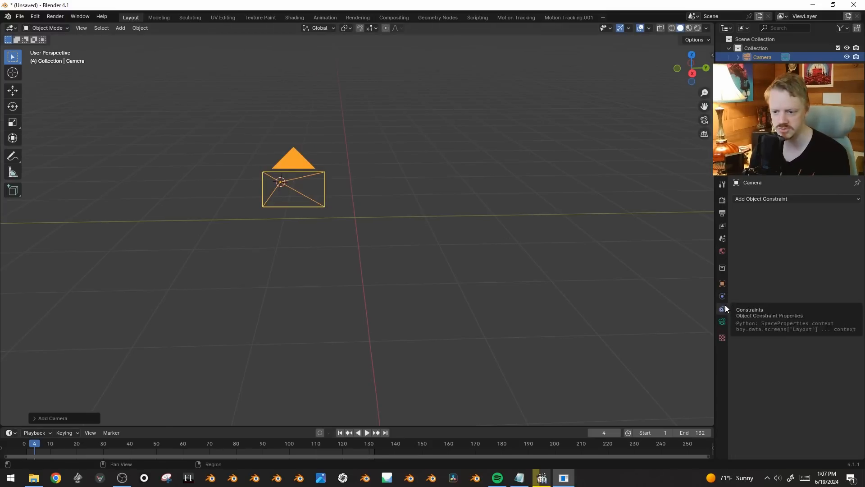
pyautogui.click(755, 198)
pyautogui.click(655, 224)
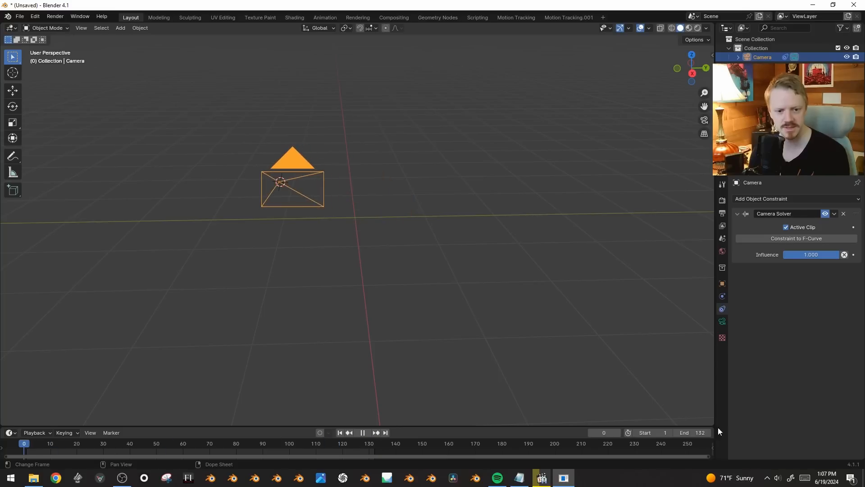
# - Turn on the Motion Tracking overlay to display the solved track points in the 3D viewport
pyautogui.click(650, 27)
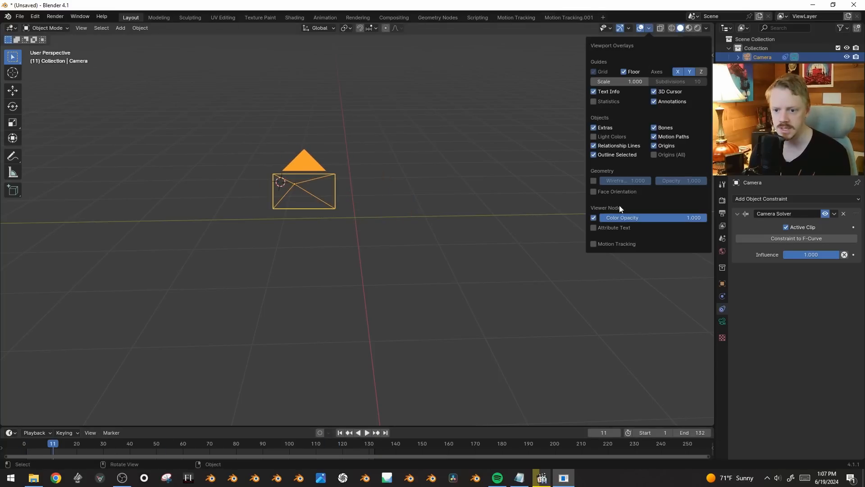
pyautogui.click(628, 244)
pyautogui.scroll(-6, 339, 194)
pyautogui.moveTo(440, 199)
pyautogui.mouseDown(button='middle')
pyautogui.moveTo(413, 206)
pyautogui.moveTo(435, 195)
pyautogui.mouseUp(button='middle')
pyautogui.moveTo(494, 237); pyautogui.dragTo(403, 233, button='middle')
# - Rotate the camera in top view so the wall's track points run along the Y axis, fine-tuning it with a trackball rotation
pyautogui.press('KP_7')
pyautogui.press('r')
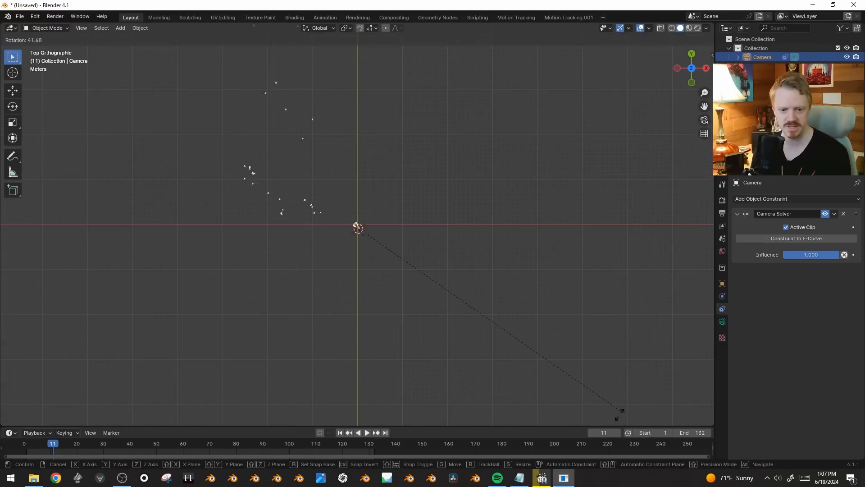
pyautogui.click(517, 96)
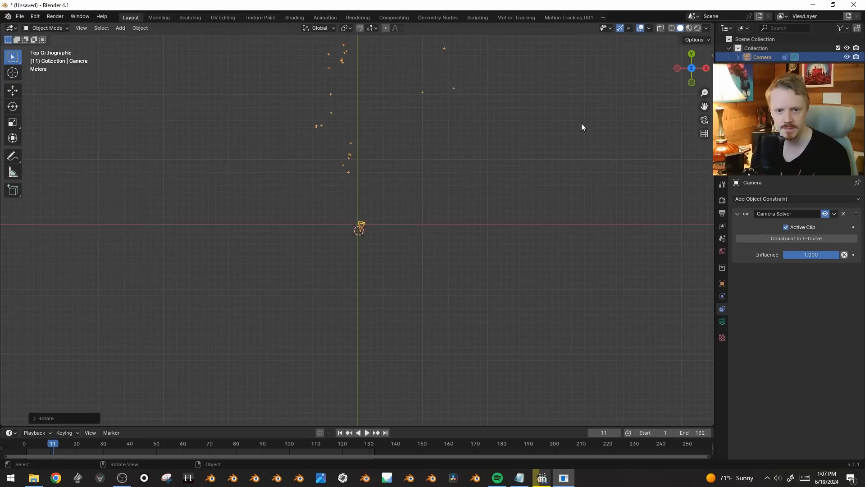
pyautogui.press('r')
pyautogui.press('x')
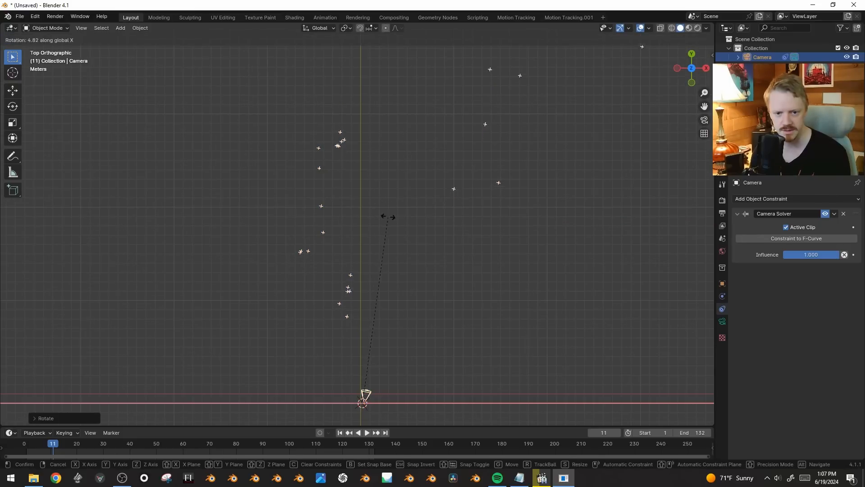
pyautogui.press('y')
pyautogui.press('r')
pyautogui.click(581, 191)
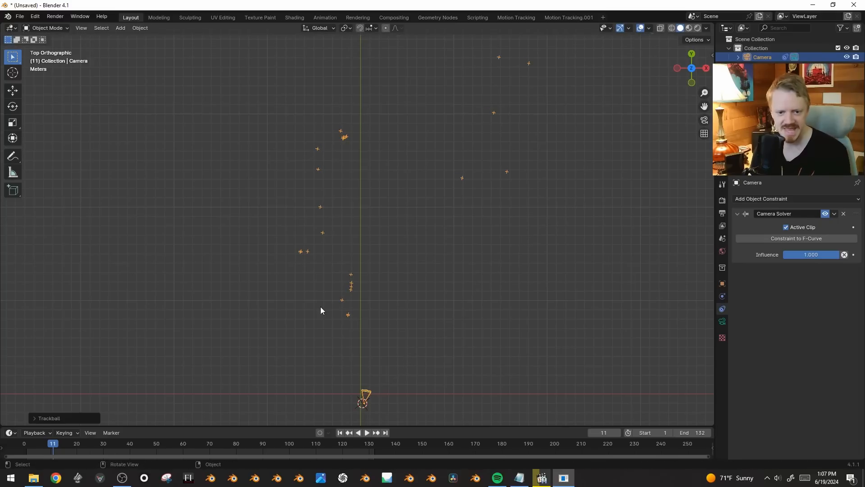
# - Add a cube at the 3D cursor in the Layout workspace as a size reference
pyautogui.click(568, 18)
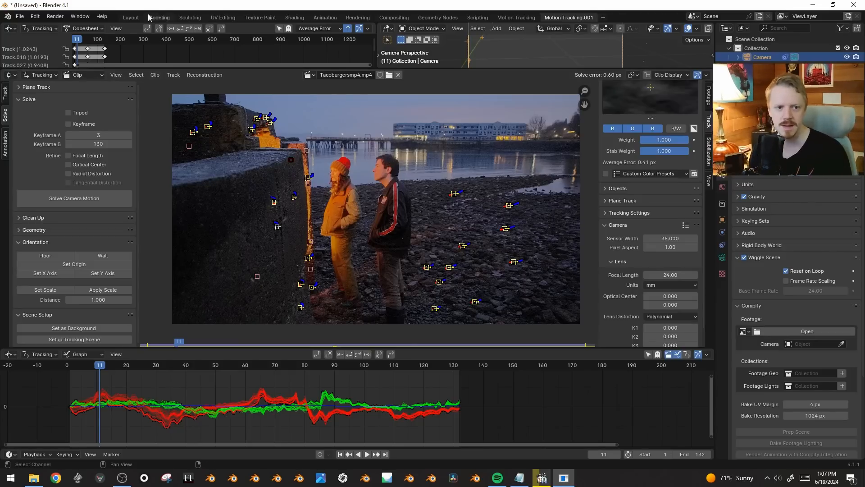
pyautogui.click(134, 16)
pyautogui.moveTo(461, 212); pyautogui.dragTo(264, 165, button='middle')
pyautogui.hotkey('shift', 'a')
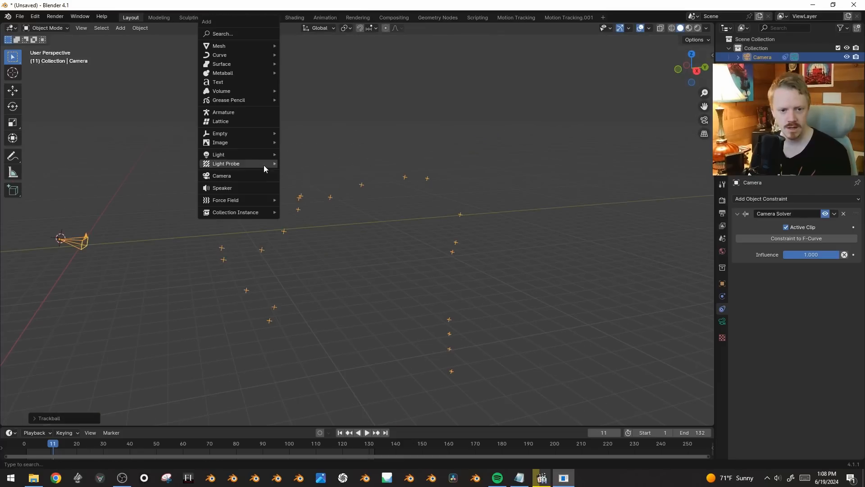
pyautogui.moveTo(246, 48)
pyautogui.click(307, 55)
pyautogui.moveTo(385, 197); pyautogui.dragTo(339, 202, button='middle')
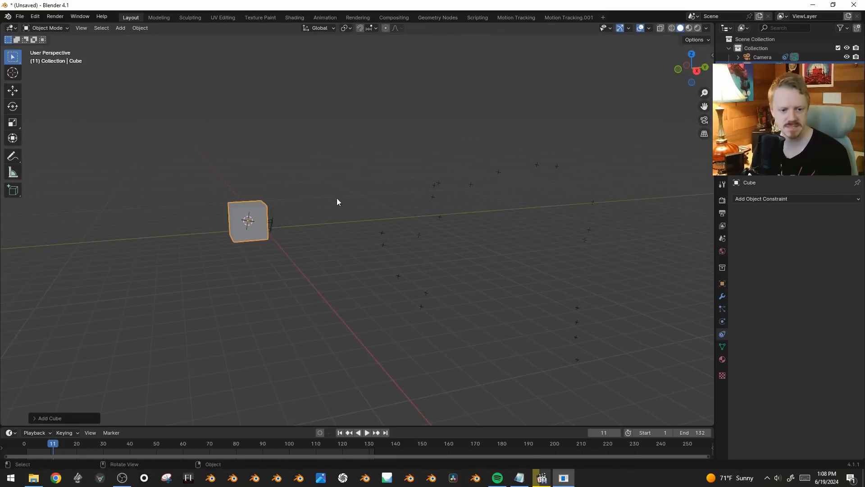
# - Resize the reference cube slightly and move it about 3.1 m along Y, in front of the camera
pyautogui.press('g')
pyautogui.press('x')
pyautogui.rightClick(405, 190)
pyautogui.press('s')
pyautogui.click(424, 198)
pyautogui.press('g')
pyautogui.press('y')
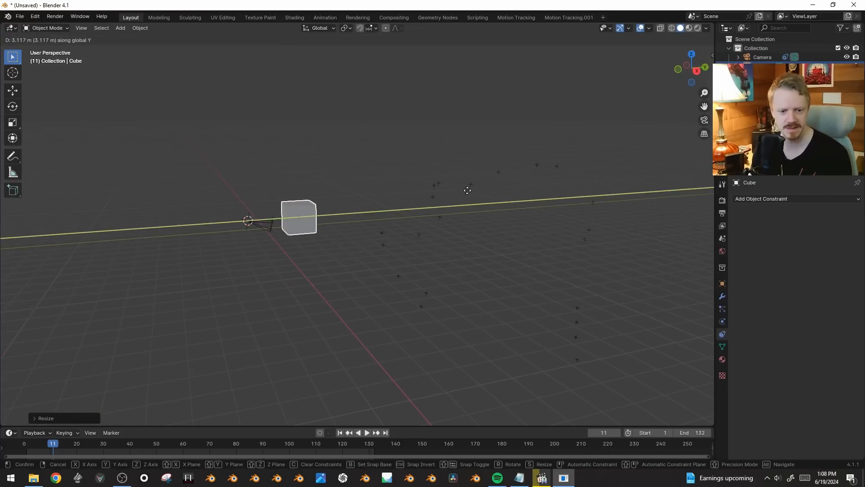
pyautogui.click(467, 190)
# - Select the solved camera and scale it down with its track points in the right view, relative to the cube
pyautogui.click(264, 225)
pyautogui.press('KP_3')
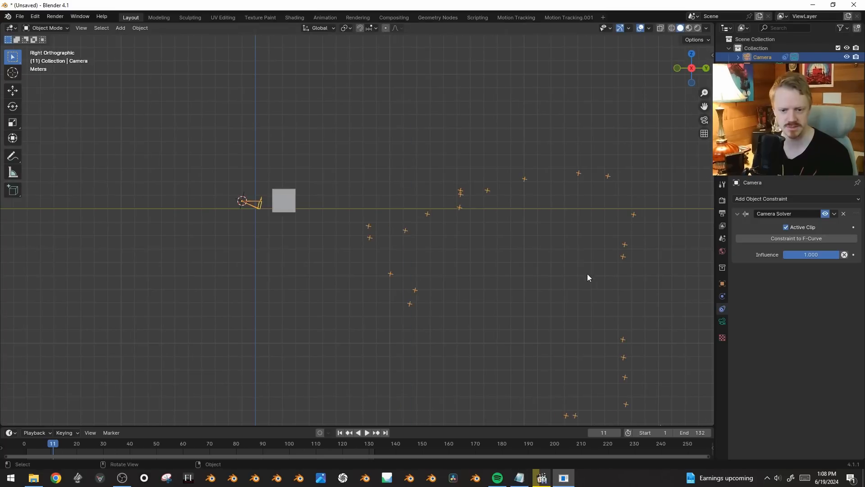
pyautogui.scroll(-6, 588, 278)
pyautogui.press('s')
pyautogui.click(355, 231)
pyautogui.scroll(9, 355, 231)
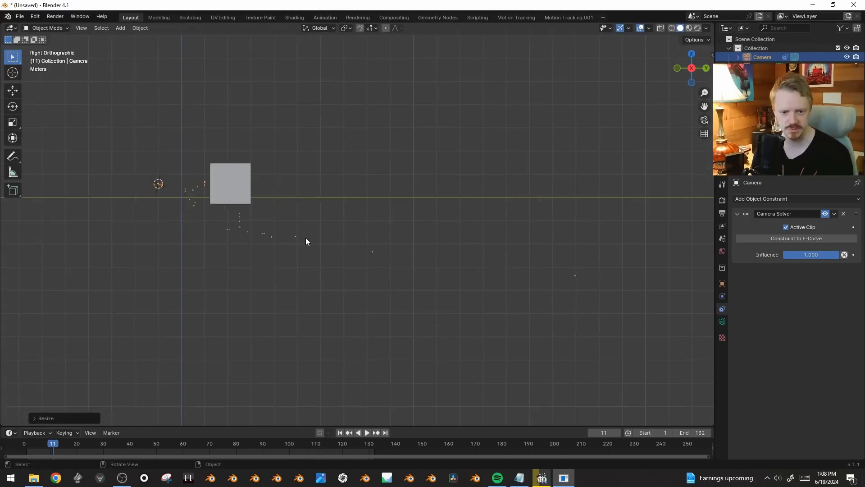
pyautogui.keyDown('shift'); pyautogui.moveTo(305, 237); pyautogui.dragTo(454, 294, button='middle'); pyautogui.keyUp('shift')
# - Fine-tune the position and scale of the camera and its track points in the right view, and delete the reference cube
pyautogui.press('g')
pyautogui.click(367, 247)
pyautogui.press('g')
pyautogui.click(373, 237)
pyautogui.press('s')
pyautogui.click(420, 235)
pyautogui.press('g')
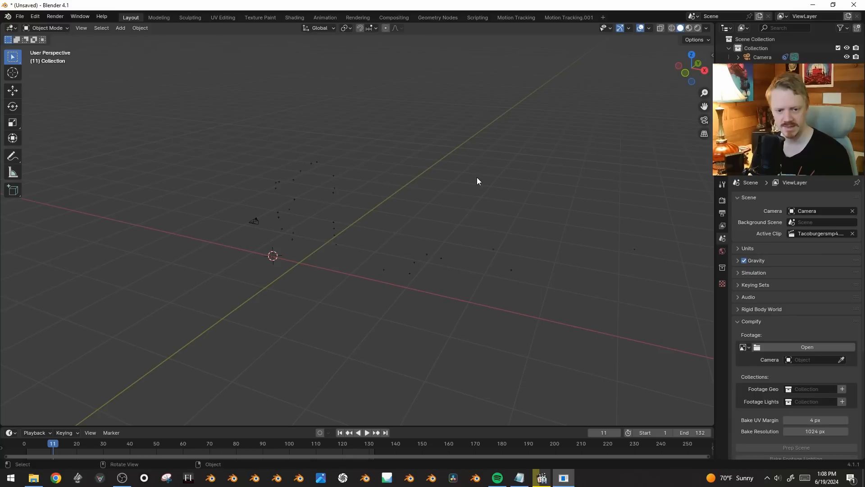
# - Add a plane for the ground and, in top view, scale and move it beneath the camera and nearby track points
pyautogui.hotkey('shift', 'a')
pyautogui.moveTo(477, 177)
pyautogui.click(524, 175)
pyautogui.press('KP_7')
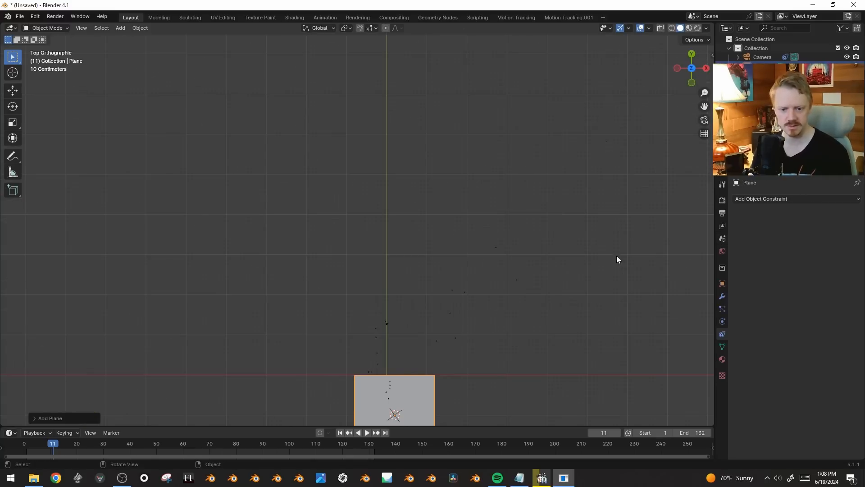
pyautogui.scroll(-1, 518, 239)
pyautogui.press('s')
pyautogui.click(454, 317)
pyautogui.press('g')
pyautogui.click(468, 319)
# - Extrude the ground plane's far edge along Y past the beach track points and scale the new edge wider
pyautogui.press('Tab')
pyautogui.press('2')
pyautogui.click(433, 336)
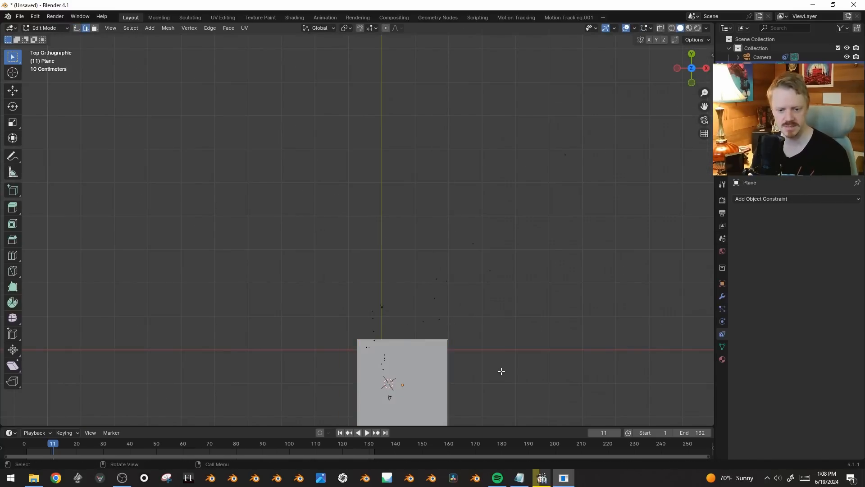
pyautogui.press('e')
pyautogui.press('y')
pyautogui.click(532, 263)
pyautogui.press('s')
pyautogui.click(520, 236)
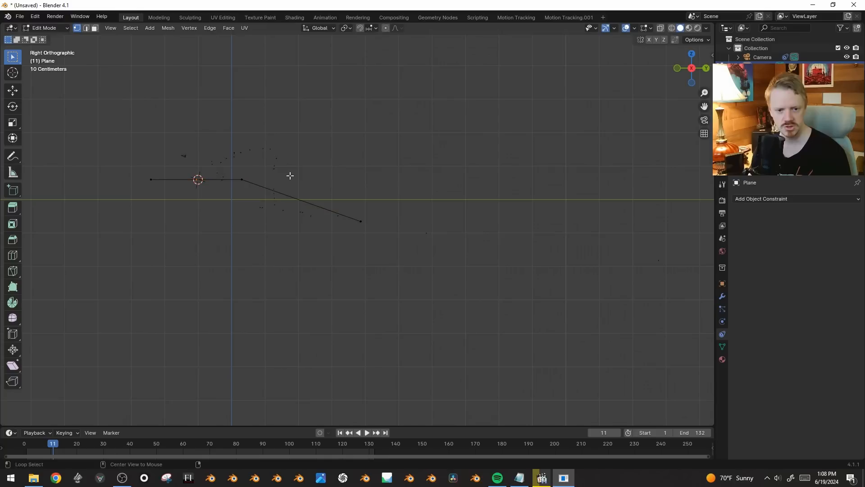
# - Lower the ground plane's middle edge in the right view to meet the beach track points
pyautogui.press('b')
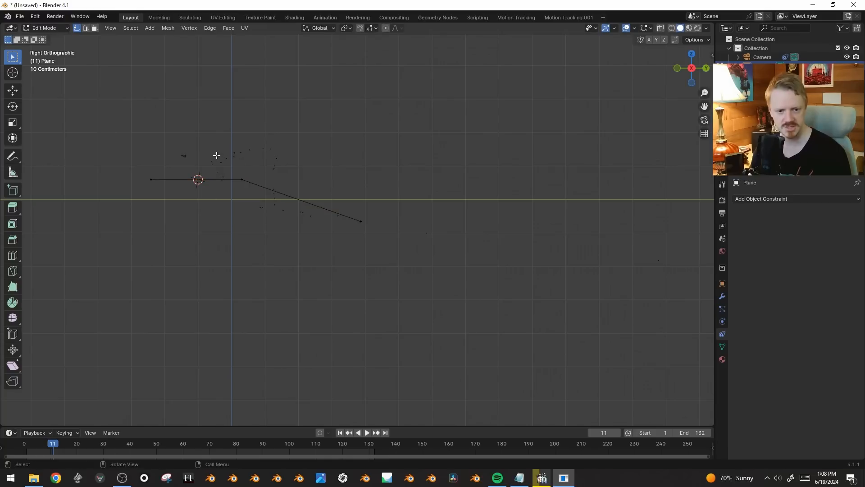
pyautogui.moveTo(216, 155); pyautogui.dragTo(266, 218)
pyautogui.press('g')
pyautogui.click(290, 248)
# - Extend the ground by extruding its far edge twice into the distance, following the slope of the track points
pyautogui.click(359, 222)
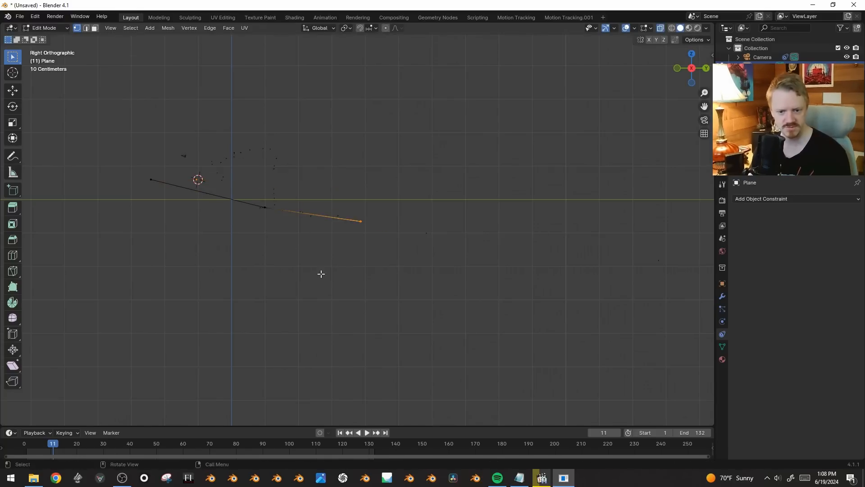
pyautogui.press('e')
pyautogui.click(444, 243)
pyautogui.scroll(-5, 447, 238)
pyautogui.press('e')
pyautogui.press('y')
pyautogui.click(667, 250)
pyautogui.keyDown('shift'); pyautogui.moveTo(564, 250); pyautogui.dragTo(422, 239, button='middle'); pyautogui.keyUp('shift')
pyautogui.press('g')
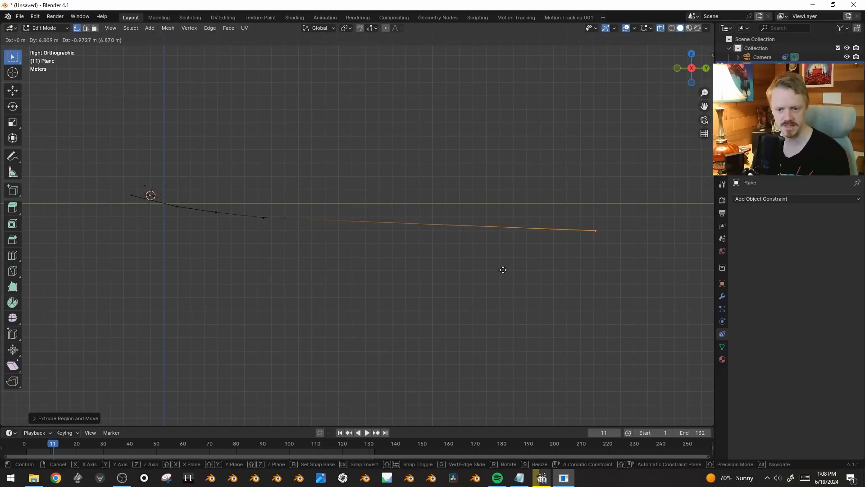
# - Extrude the ground's farthest edge upward along Z to form an upright backdrop
pyautogui.keyDown('alt'); pyautogui.scroll(-3, 581, 279); pyautogui.keyUp('alt')
pyautogui.press('z')
pyautogui.click(566, 221)
pyautogui.moveTo(566, 221); pyautogui.dragTo(489, 268, button='middle')
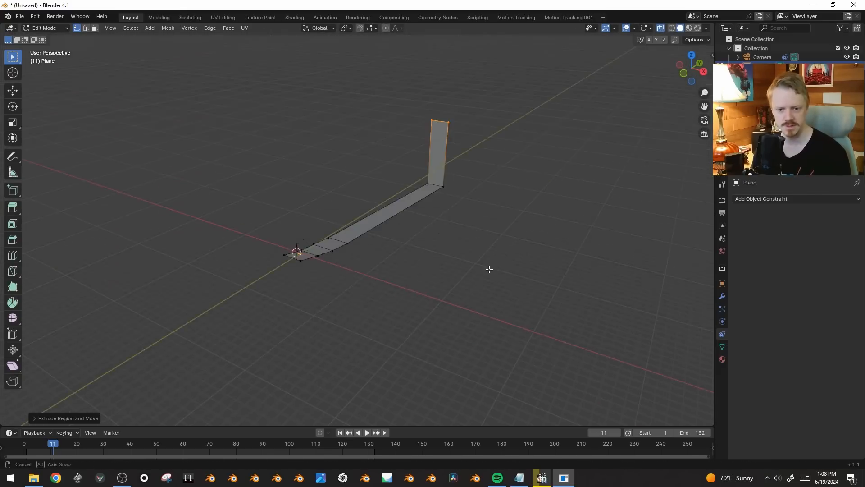
# - In camera view, move the left vertices of the ground's two farthest edges outward along X
pyautogui.press('KP_0')
pyautogui.click(250, 242)
pyautogui.press('g')
pyautogui.press('x')
pyautogui.click(177, 240)
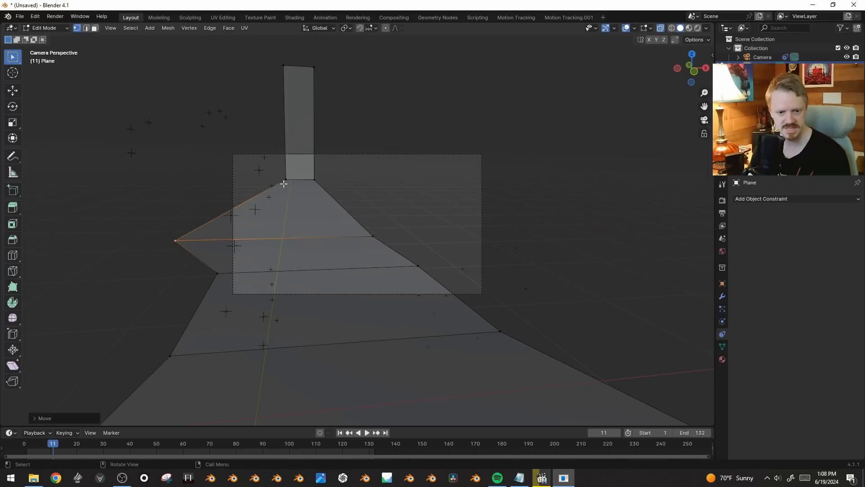
pyautogui.click(286, 182)
pyautogui.press('g')
pyautogui.press('x')
pyautogui.click(179, 164)
# - Widen the backdrop in camera view by moving its upper-left vertex and its two right vertices outward along X
pyautogui.click(285, 64)
pyautogui.press('g')
pyautogui.press('x')
pyautogui.click(186, 64)
pyautogui.click(314, 68)
pyautogui.keyDown('shift'); pyautogui.click(315, 179); pyautogui.keyUp('shift')
# - Add a cube to the ground mesh for the wall and move it in top view beside the near wall track points
pyautogui.moveTo(356, 221); pyautogui.dragTo(412, 244, button='middle')
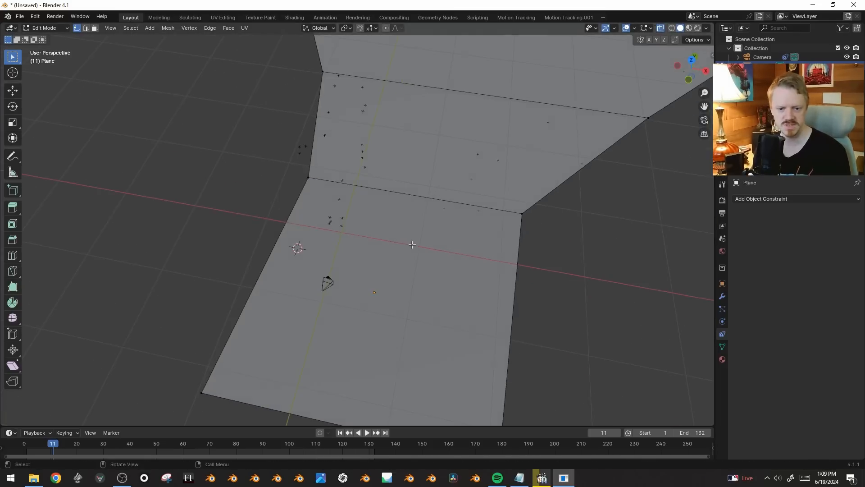
pyautogui.hotkey('shift', 'a')
pyautogui.click(305, 157)
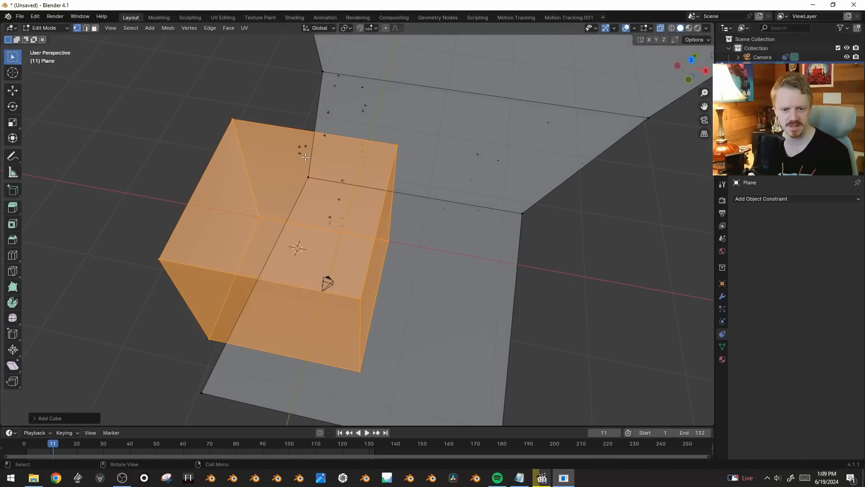
pyautogui.press('KP_7')
pyautogui.press('g')
pyautogui.click(256, 184)
# - Move the wall cube's far side in top view to align with the near wall track points
pyautogui.hotkey('alt', 'a')
pyautogui.moveTo(129, 127); pyautogui.dragTo(383, 240)
pyautogui.press('g')
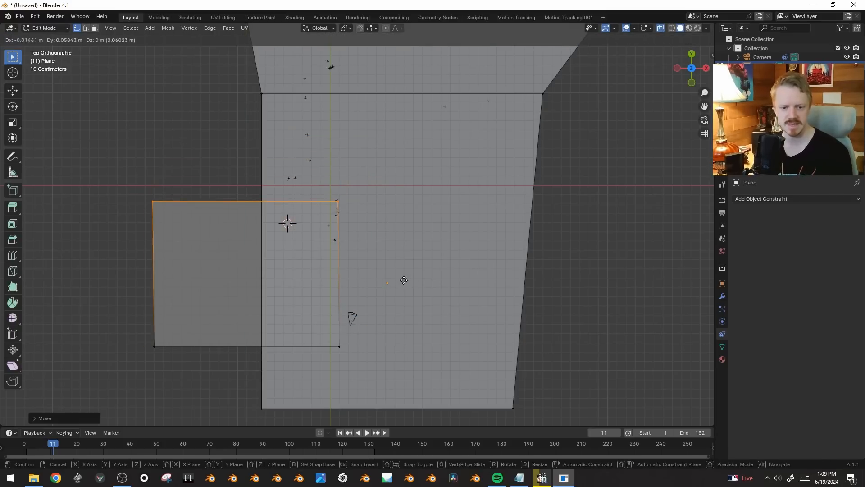
pyautogui.click(404, 282)
# - Duplicate the wall cube, rotate the copy about -27 degrees, and place its corner at the farther wall track points
pyautogui.scroll(-2, 360, 267)
pyautogui.hotkey('ctrl', 'l')
pyautogui.keyDown('shift'); pyautogui.moveTo(360, 267); pyautogui.dragTo(357, 326, button='middle'); pyautogui.keyUp('shift')
pyautogui.hotkey('shift', 'd')
pyautogui.click(334, 167)
pyautogui.press('r')
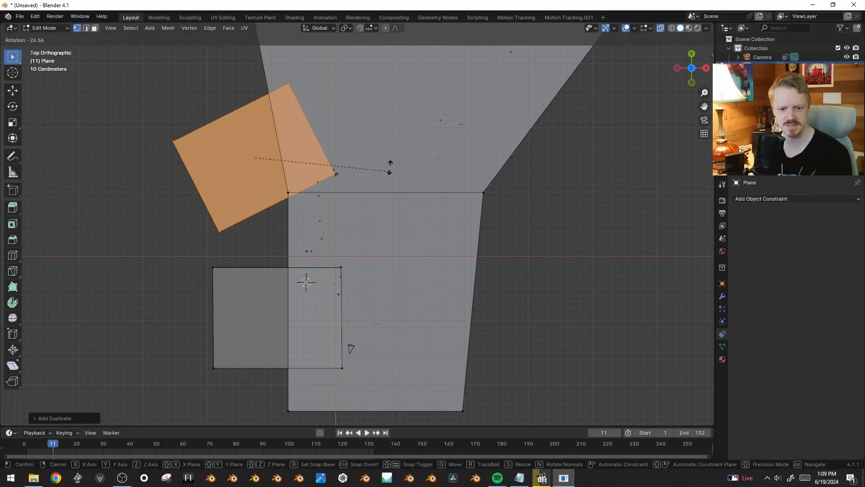
pyautogui.click(387, 169)
pyautogui.press('g')
pyautogui.click(394, 169)
pyautogui.press('KP_0')
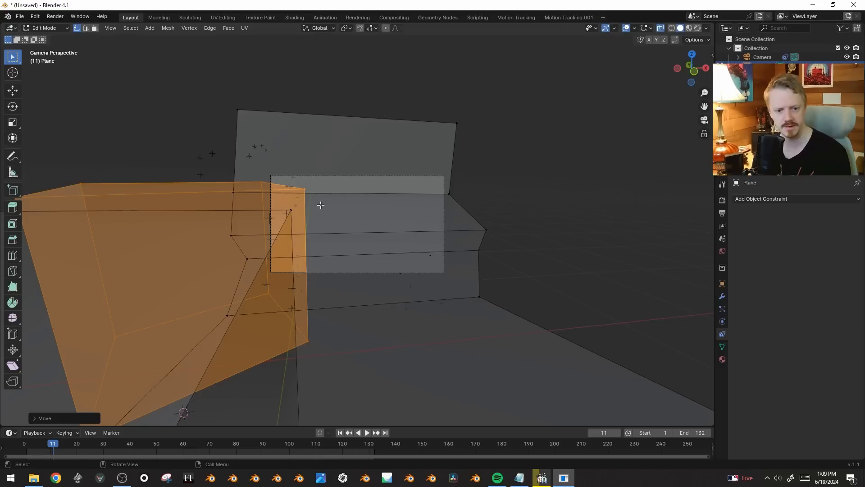
# - Leave mesh editing, give the ground and wall mesh a new material, and set its surface shader to Emission
pyautogui.press('Tab')
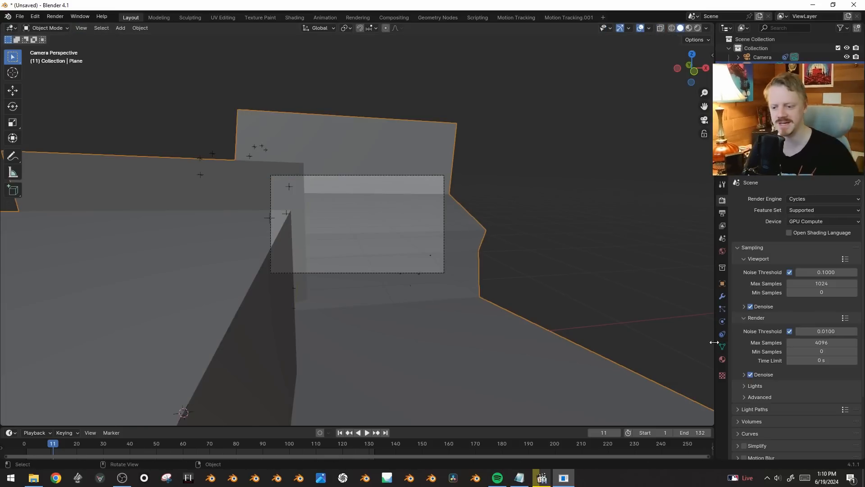
pyautogui.click(722, 359)
pyautogui.click(790, 239)
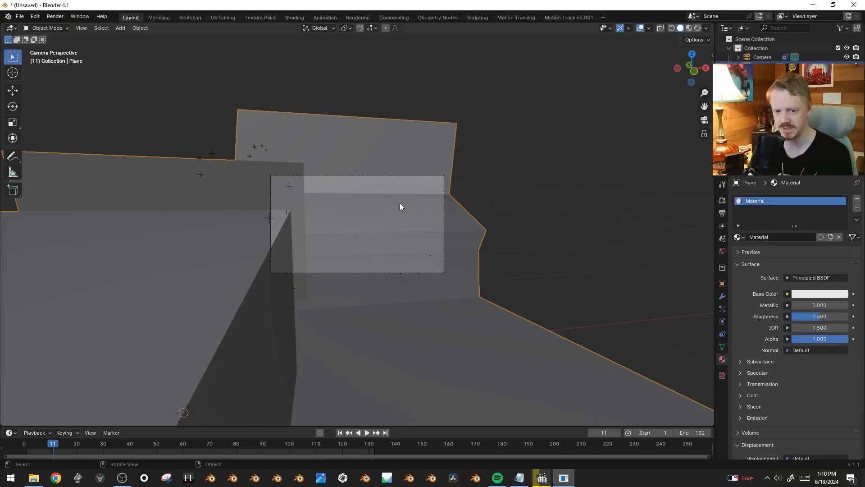
pyautogui.click(809, 278)
pyautogui.click(739, 98)
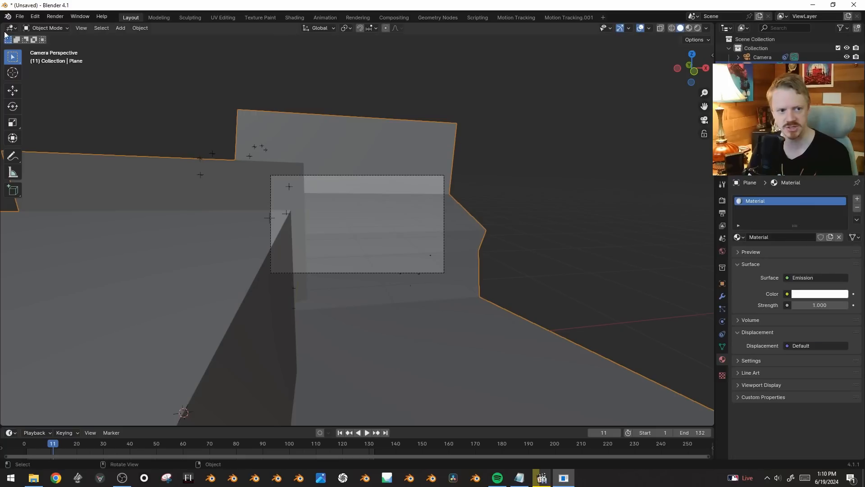
# - Select the tracked camera and create a new Compify Camera Project node group from it
pyautogui.click(351, 177)
pyautogui.scroll(3, 437, 219)
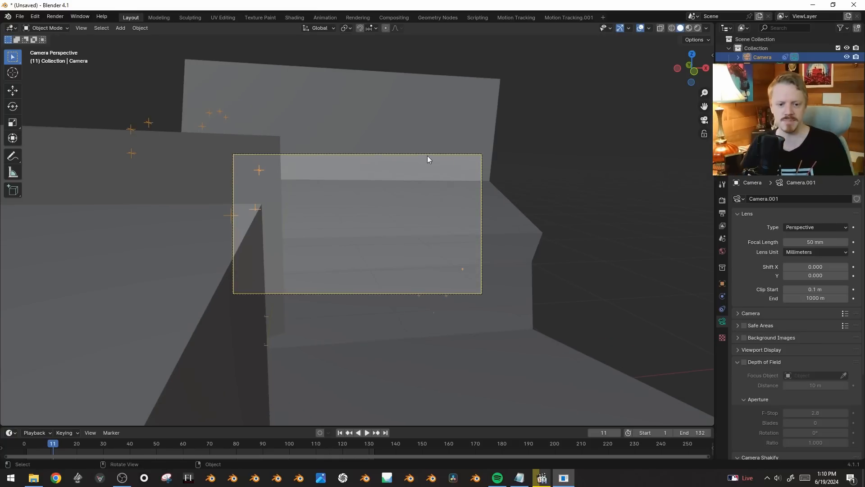
pyautogui.scroll(3, 288, 189)
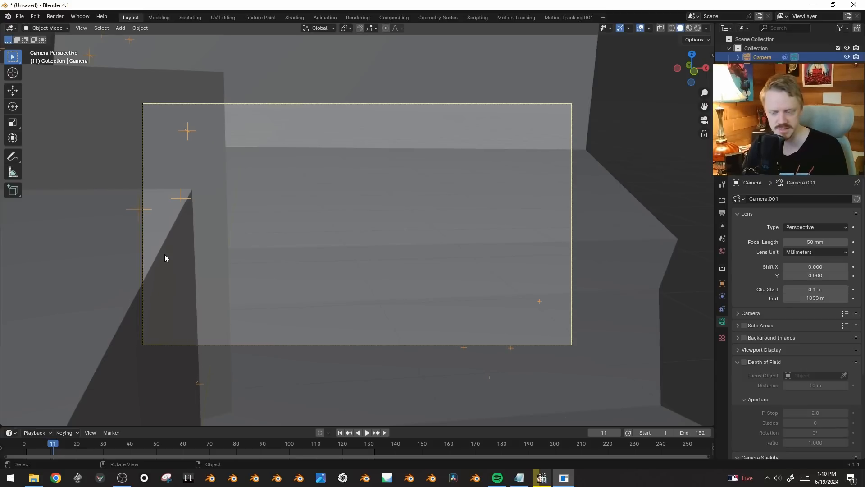
pyautogui.scroll(-1, 501, 275)
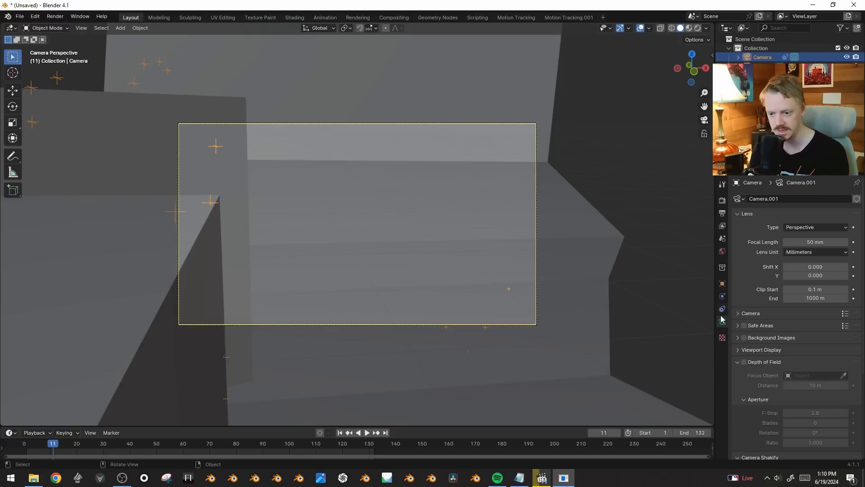
pyautogui.scroll(-6, 762, 384)
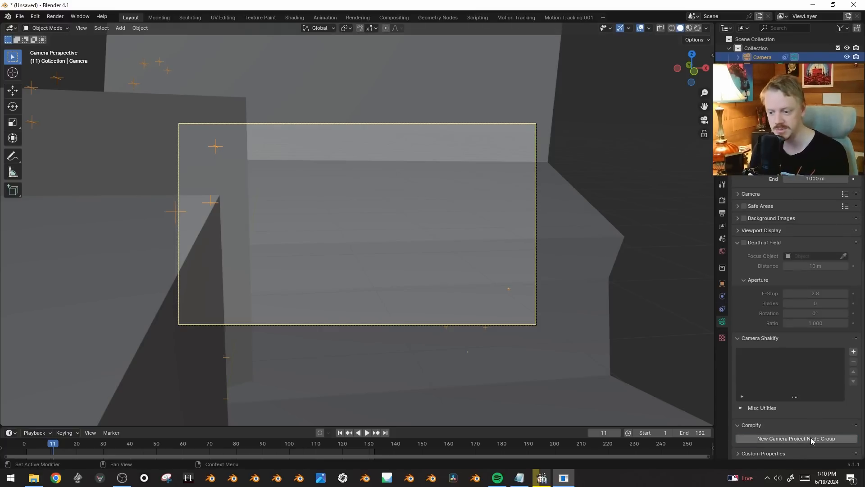
pyautogui.click(812, 440)
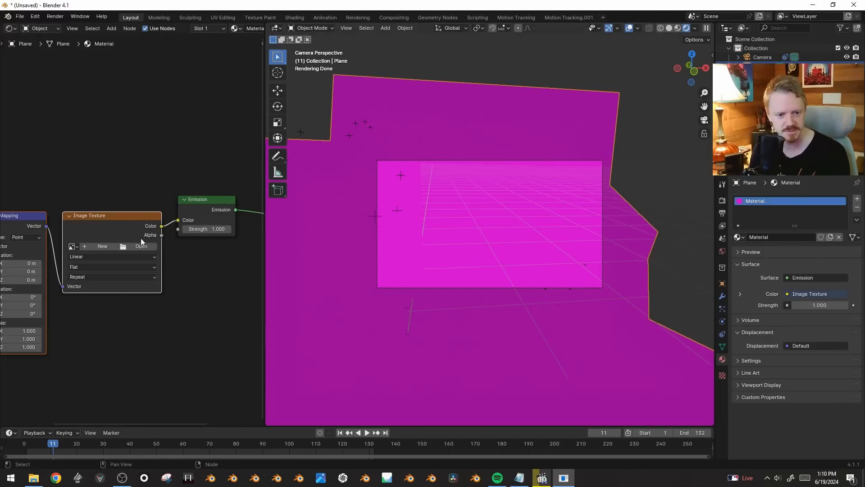
# - Load the Tacoburgers EXR image sequence into the Image Texture node feeding the Emission color
pyautogui.click(142, 247)
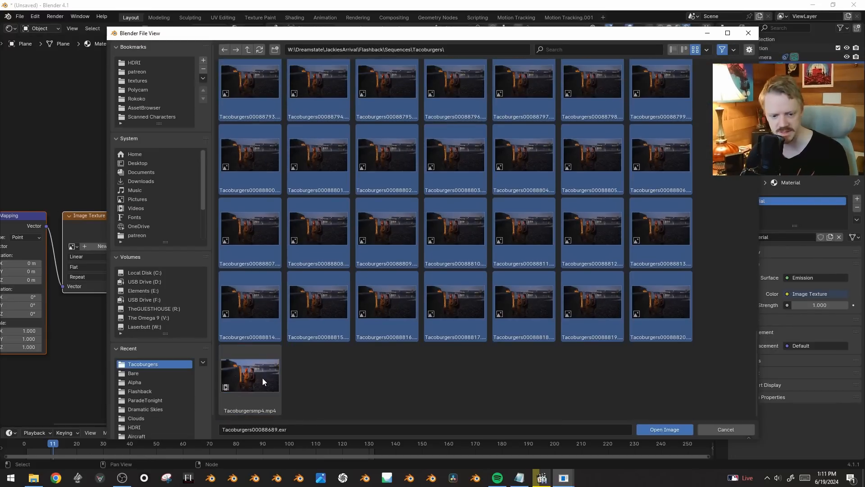
pyautogui.scroll(-3, 580, 218)
pyautogui.click(677, 431)
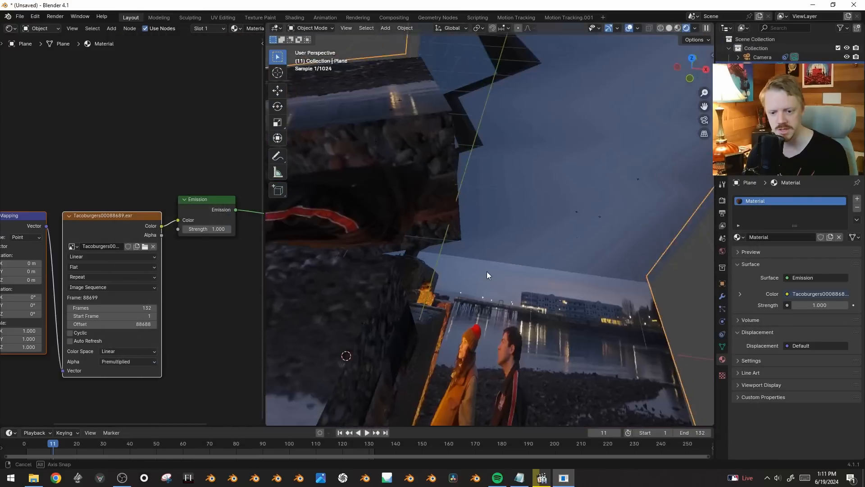
pyautogui.moveTo(515, 248); pyautogui.dragTo(534, 209, button='middle')
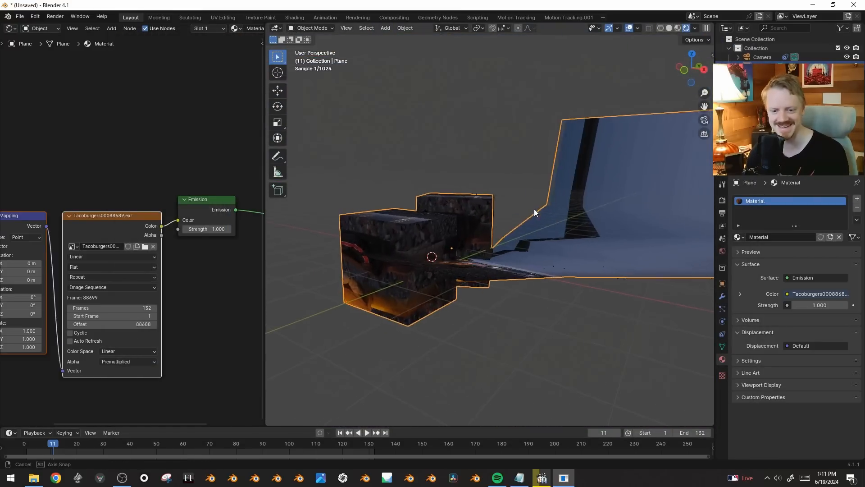
pyautogui.scroll(-1, 129, 231)
# - Delete the Texture Coordinate and Mapping nodes from the footage material
pyautogui.moveTo(67, 107); pyautogui.dragTo(145, 109, button='middle')
pyautogui.click(92, 183)
pyautogui.press('b')
pyautogui.moveTo(50, 182); pyautogui.dragTo(128, 259)
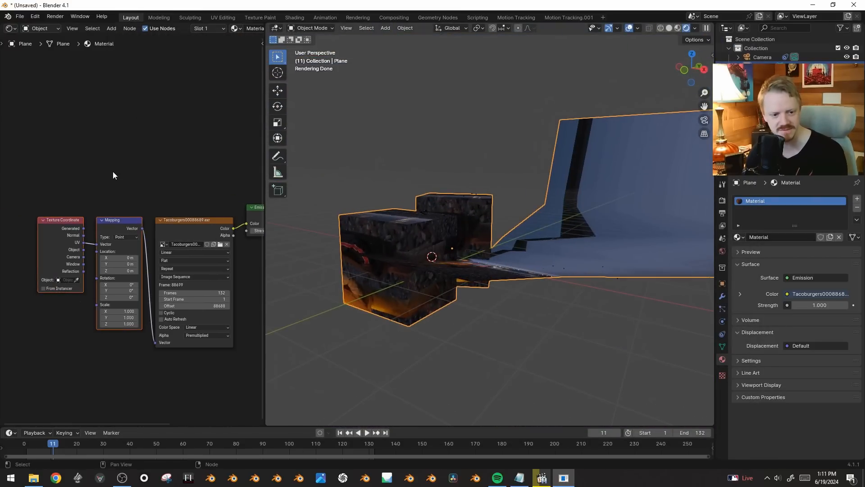
pyautogui.press('x')
# - Add the Camera Project | Camera group and connect its Vector output to the Image Texture's Vector input
pyautogui.hotkey('shift', 'a')
pyautogui.moveTo(90, 264)
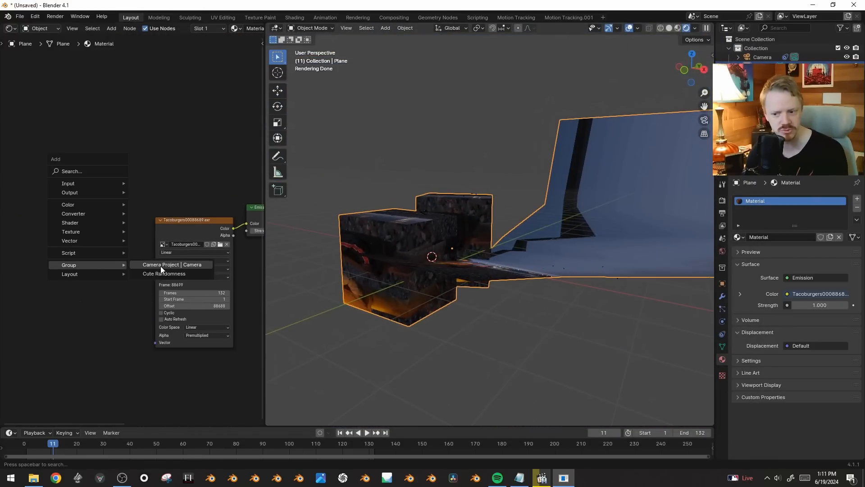
pyautogui.click(185, 266)
pyautogui.click(91, 293)
pyautogui.scroll(3, 90, 293)
pyautogui.moveTo(120, 232); pyautogui.dragTo(158, 306)
pyautogui.moveTo(502, 277); pyautogui.dragTo(586, 308, button='middle')
pyautogui.moveTo(582, 266); pyautogui.dragTo(548, 244, button='middle')
pyautogui.press('KP_0')
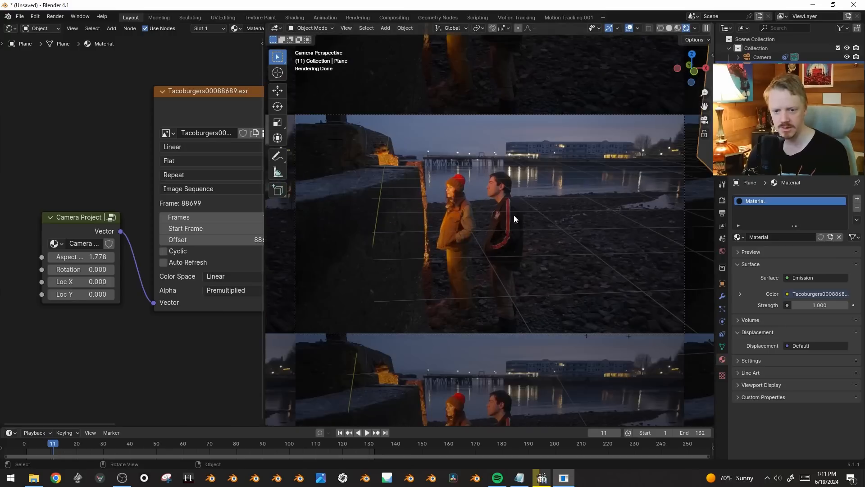
# - Change the Image Texture's extension mode from Repeat to Clip
pyautogui.moveTo(174, 99); pyautogui.dragTo(16, 154, button='middle')
pyautogui.moveTo(78, 149); pyautogui.dragTo(152, 147, button='middle')
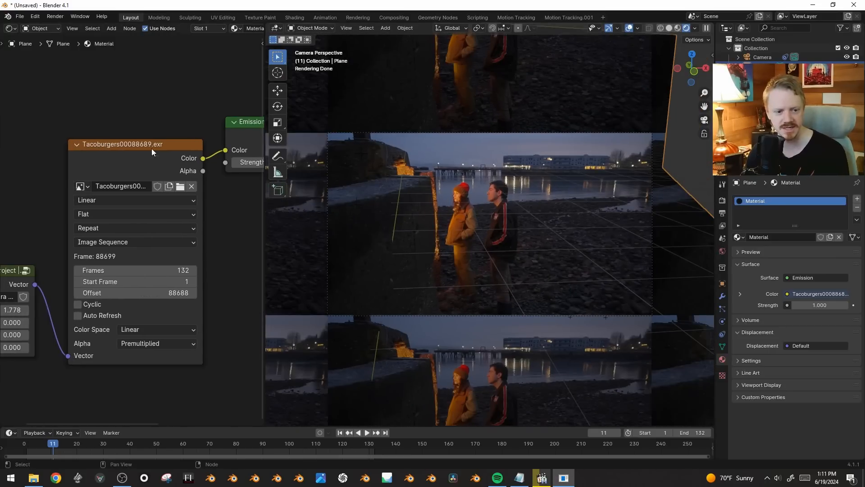
pyautogui.click(104, 228)
pyautogui.click(124, 277)
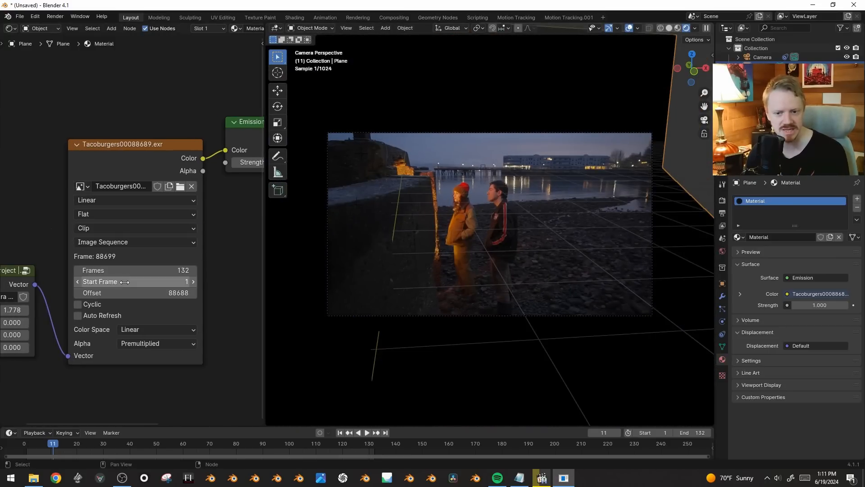
pyautogui.scroll(-3, 215, 93)
pyautogui.moveTo(215, 93); pyautogui.dragTo(159, 168, button='middle')
pyautogui.moveTo(541, 208)
pyautogui.mouseDown(button='middle')
pyautogui.moveTo(596, 198)
pyautogui.moveTo(531, 221)
pyautogui.mouseUp(button='middle')
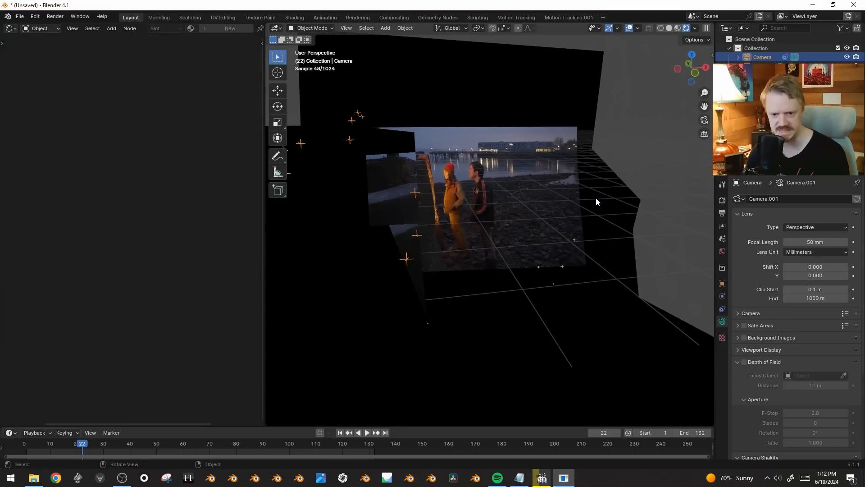
# - Set the camera's focal length to 24 mm and its sensor size to 35
pyautogui.press('KP_0')
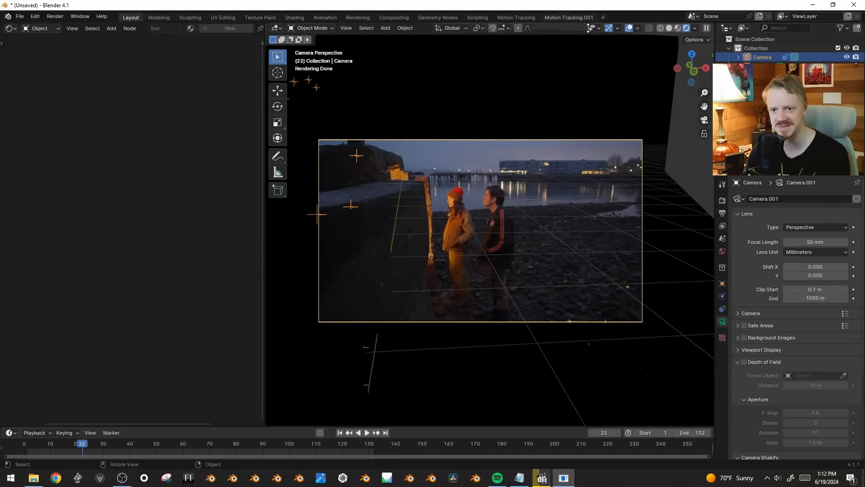
pyautogui.click(795, 242)
pyautogui.write('24')
pyautogui.press('Return')
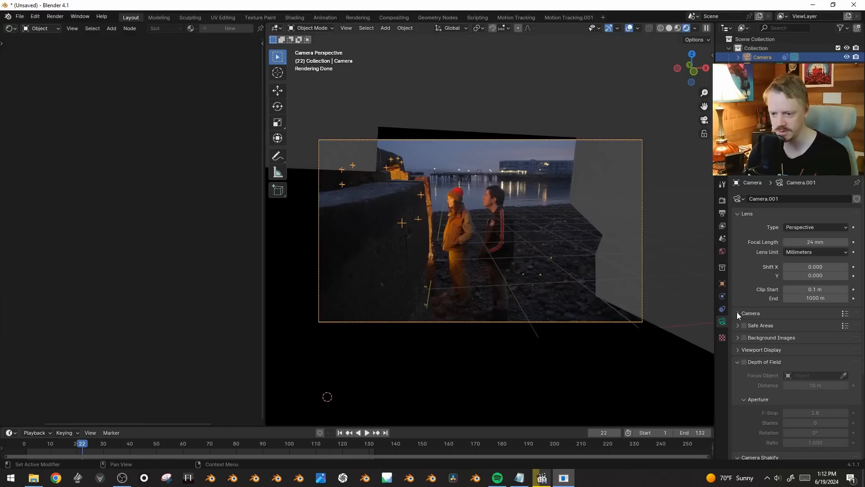
pyautogui.click(737, 312)
pyautogui.click(816, 337)
pyautogui.write('3')
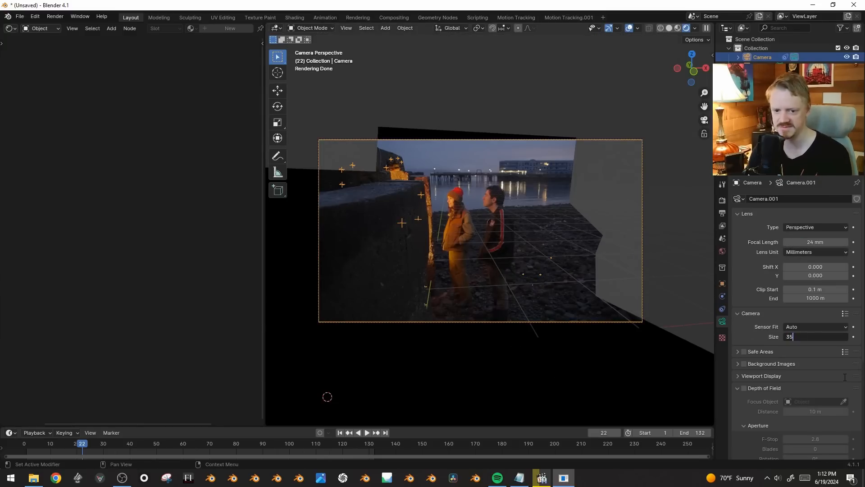
pyautogui.write('5')
pyautogui.press('Return')
# - Widen the projection mesh in camera view by moving its right-side ground vertex outward along X
pyautogui.click(531, 180)
pyautogui.press('Tab')
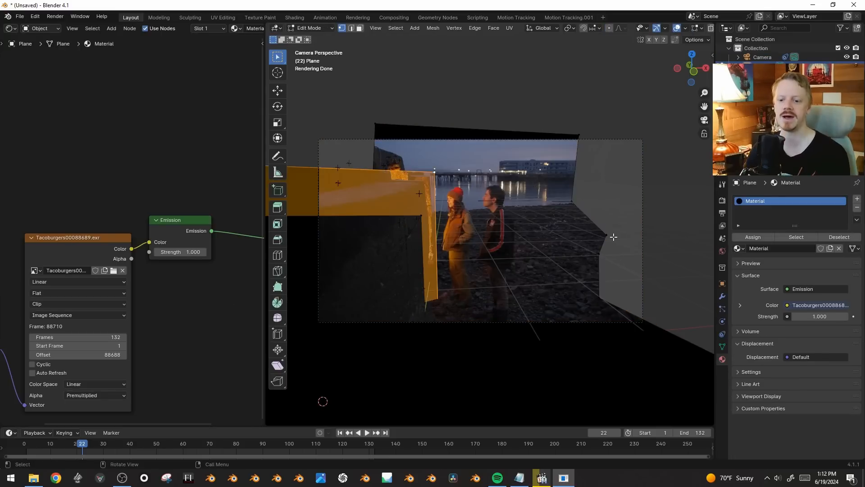
pyautogui.click(611, 237)
pyautogui.press('g')
pyautogui.press('x')
pyautogui.click(287, 260)
pyautogui.click(606, 259)
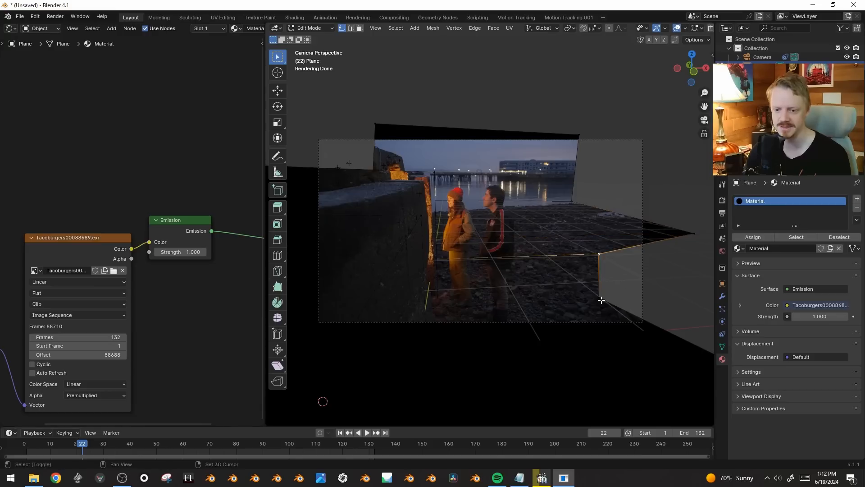
# - Move the near wall cube to match the wall in the footage and bevel the edges at its corner
pyautogui.press('g')
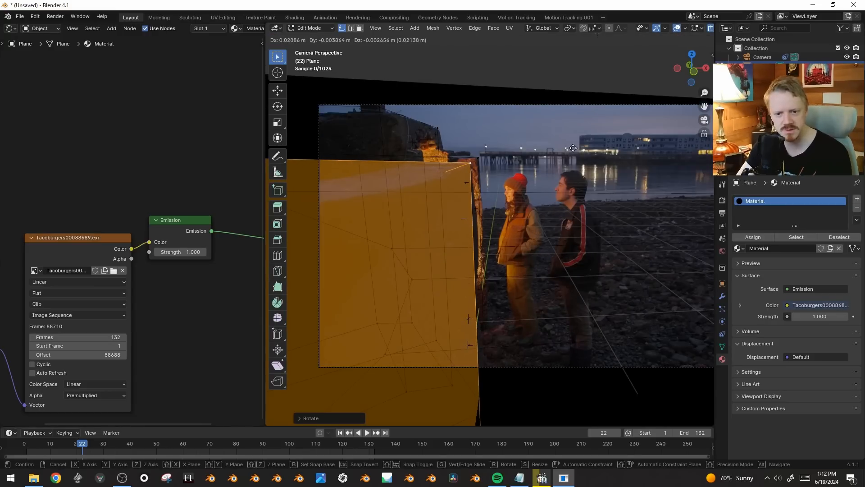
pyautogui.click(603, 143)
pyautogui.hotkey('ctrl', 'b')
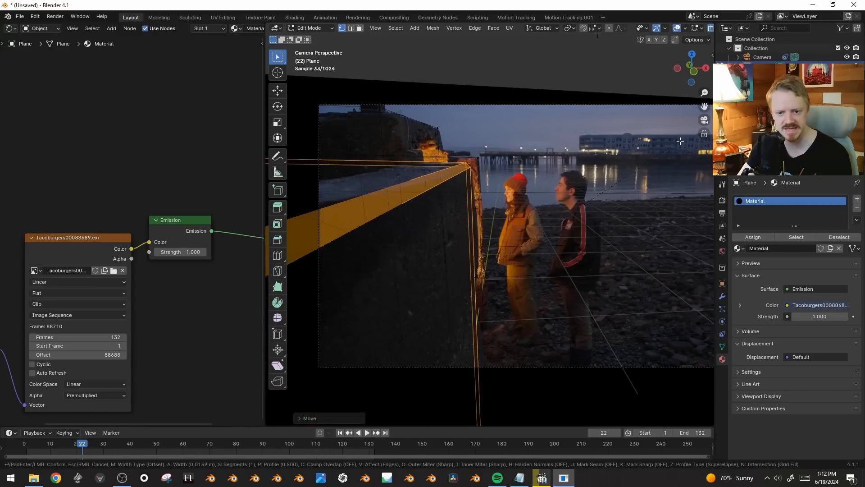
pyautogui.press('Escape')
# - Select the whole linked near wall piece and shift it to line up with the wall in the projected footage
pyautogui.hotkey('ctrl', 'l')
pyautogui.press('g')
pyautogui.click(466, 193)
pyautogui.press('Tab')
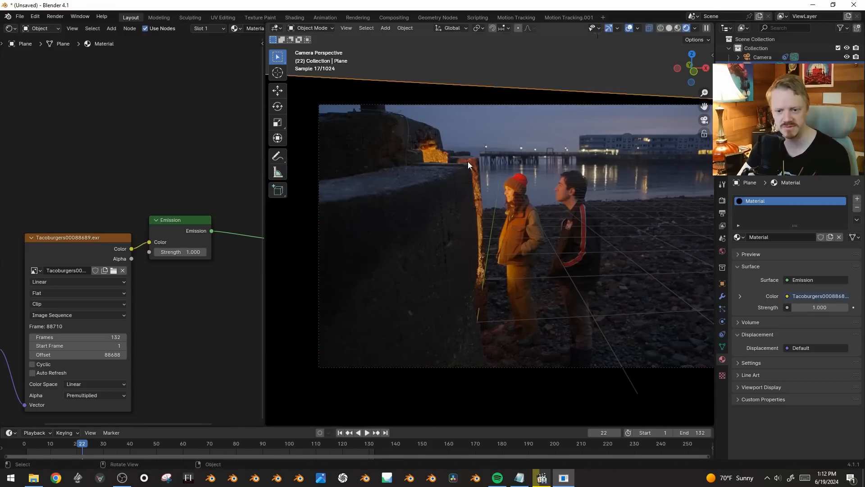
pyautogui.scroll(-2, 468, 161)
pyautogui.press('Tab')
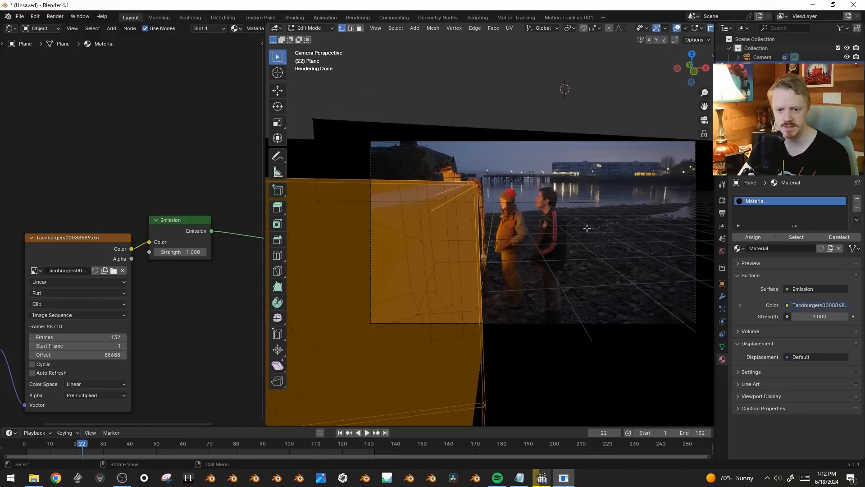
pyautogui.press('Tab')
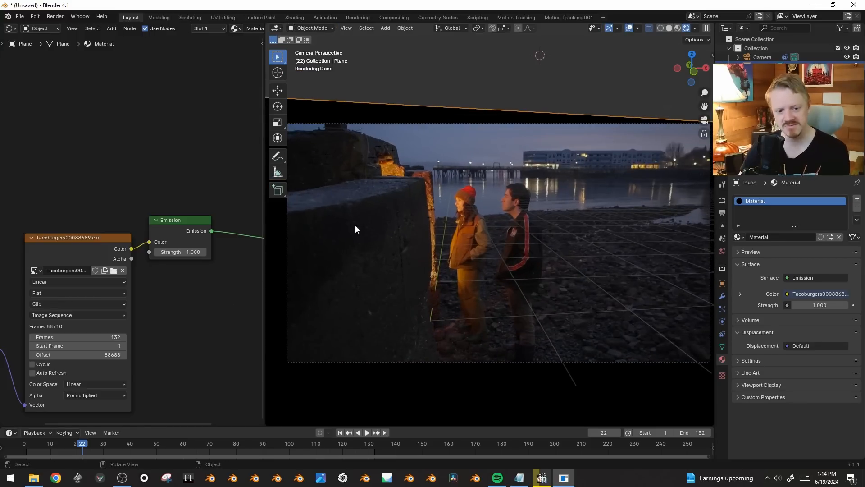
# - Examine the footage projected on the modelled geometry from outside the camera, and restore the camera view with overlays
pyautogui.moveTo(629, 223); pyautogui.dragTo(524, 249, button='middle')
pyautogui.moveTo(574, 175); pyautogui.dragTo(373, 239, button='middle')
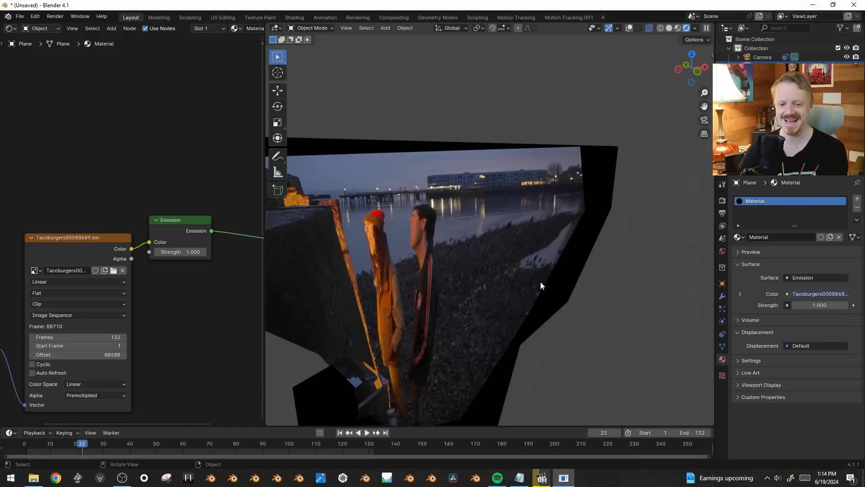
pyautogui.press('KP_0')
pyautogui.hotkey('shift', 'alt', 'z')
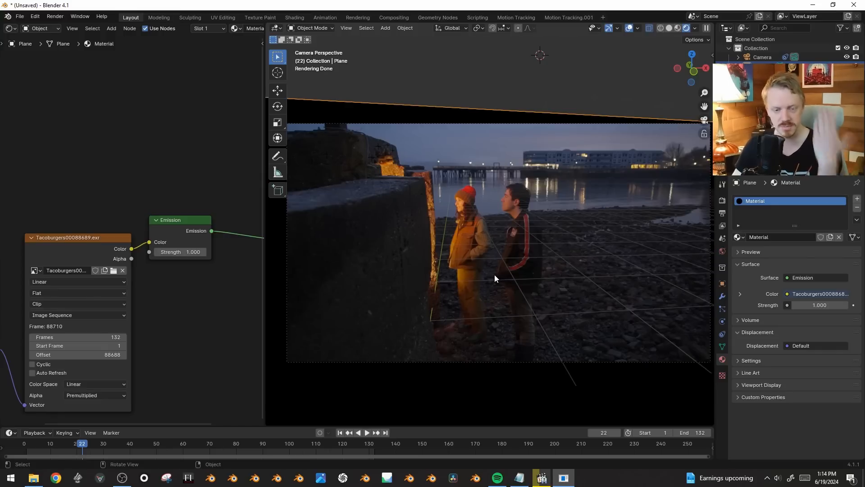
# - Open the recent file Tacoburgers.blend
pyautogui.click(28, 19)
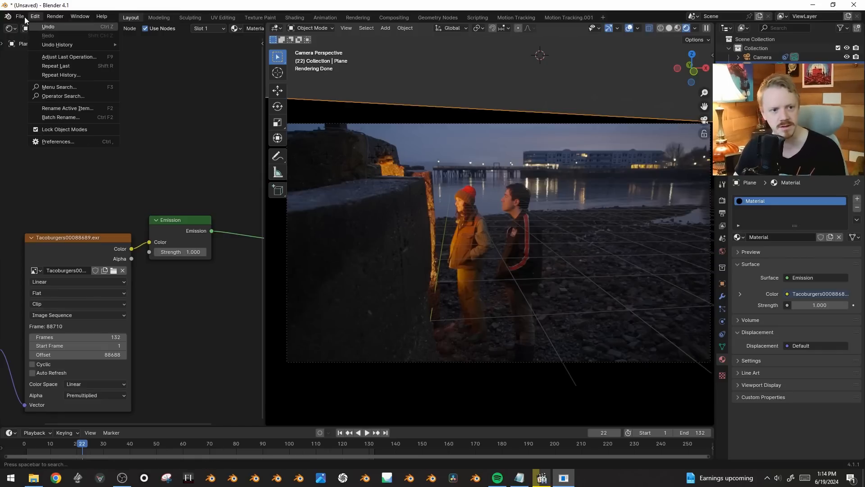
pyautogui.click(20, 16)
pyautogui.moveTo(58, 45)
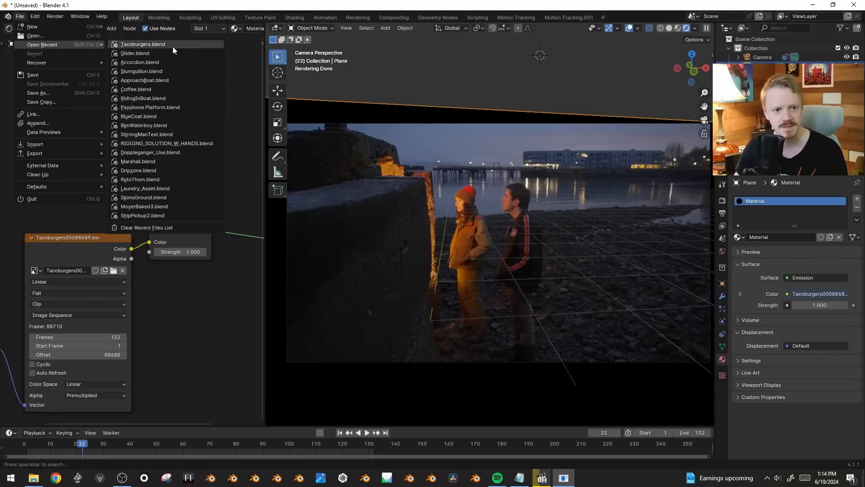
pyautogui.click(143, 44)
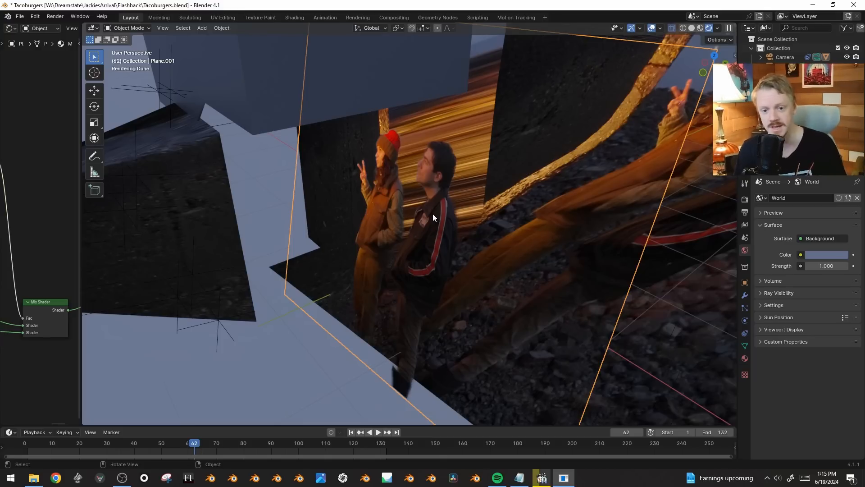
# - Isolate the two actors' cutout plane in local view and examine its projected footage
pyautogui.press('KP_0')
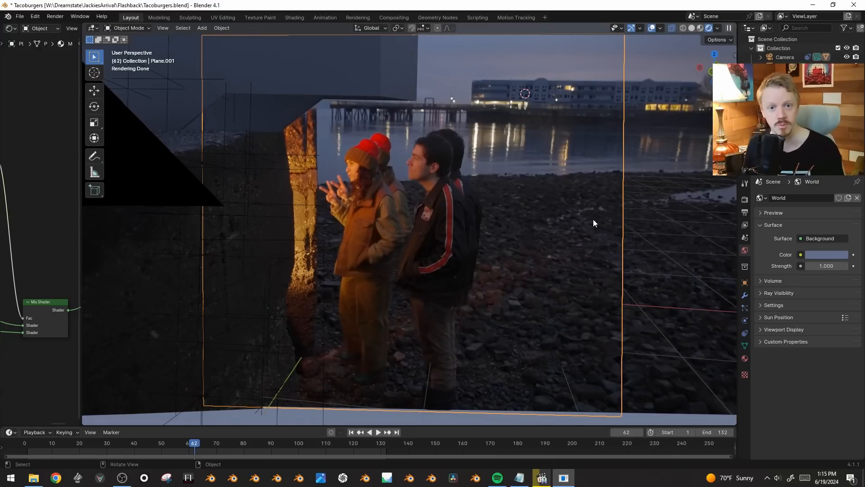
pyautogui.moveTo(314, 271); pyautogui.dragTo(440, 247, button='middle')
pyautogui.press('KP_Divide')
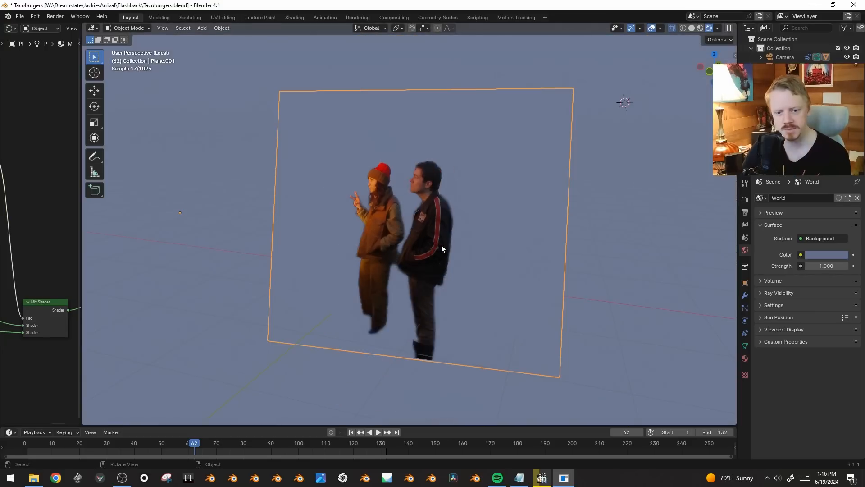
pyautogui.scroll(4, 497, 216)
pyautogui.scroll(-4, 475, 221)
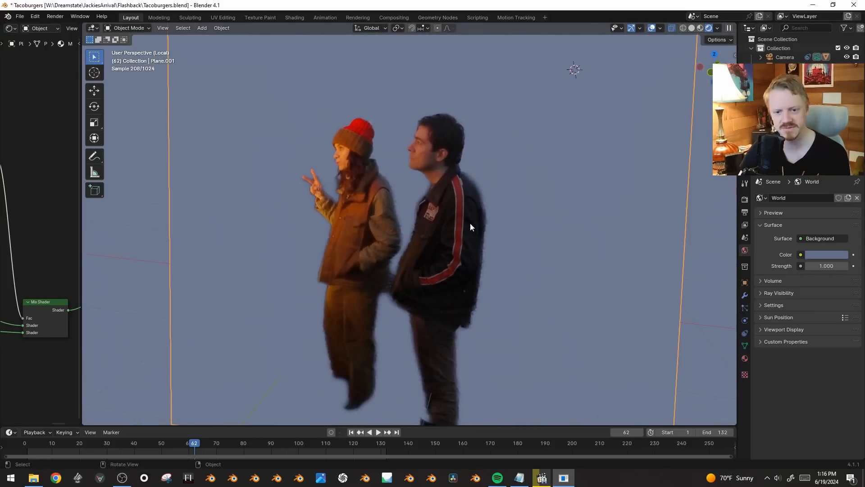
# - Leave local view, return to the camera view, reveal all hidden objects and hide the viewport overlays
pyautogui.press('KP_Divide')
pyautogui.press('KP_0')
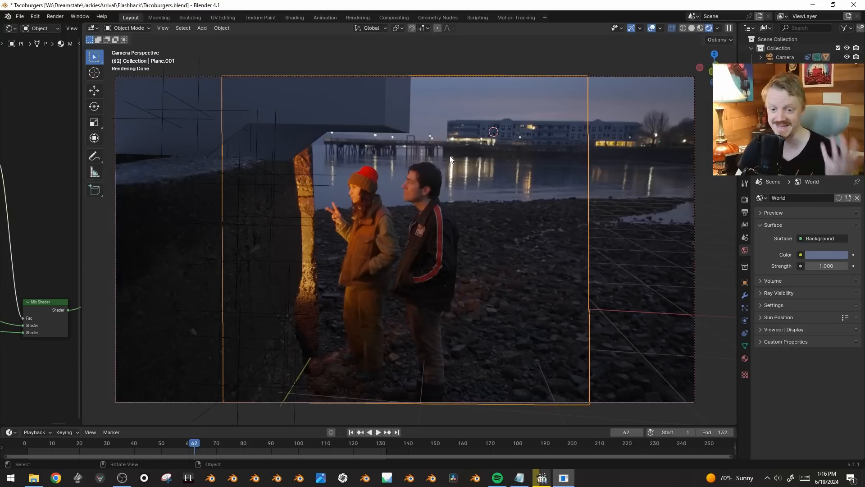
pyautogui.click(463, 160)
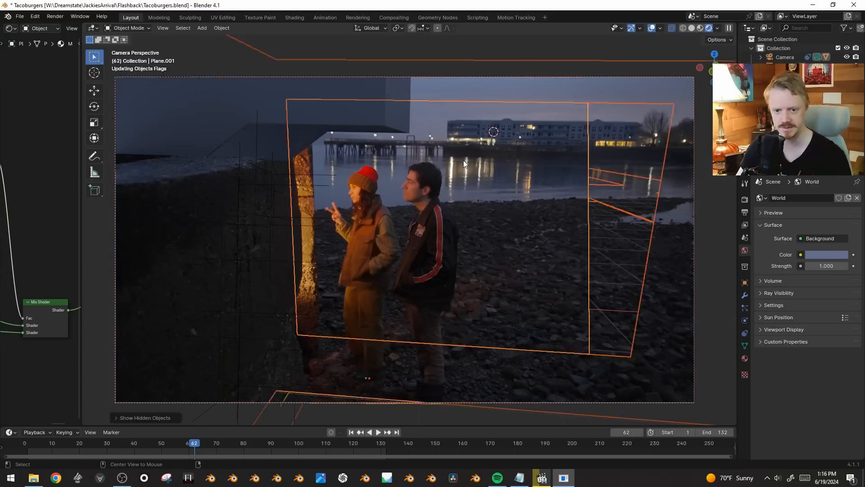
pyautogui.click(636, 223)
pyautogui.hotkey('shift', 'alt', 'z')
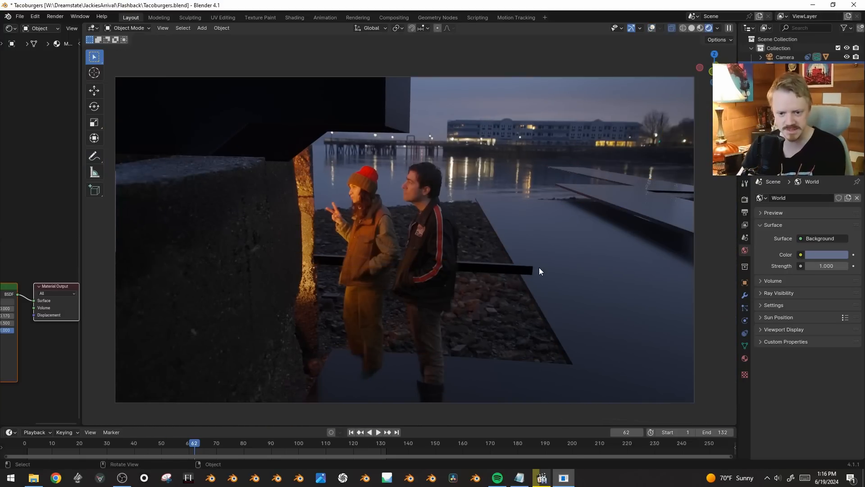
# - Examine the actors, beach and CG docks up close in the camera view, and try adjusting the color management exposure
pyautogui.scroll(6, 539, 267)
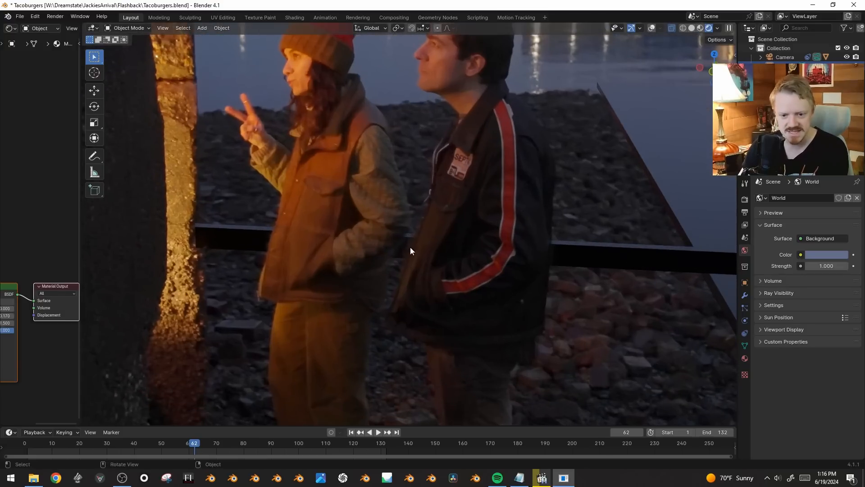
pyautogui.scroll(-4, 401, 249)
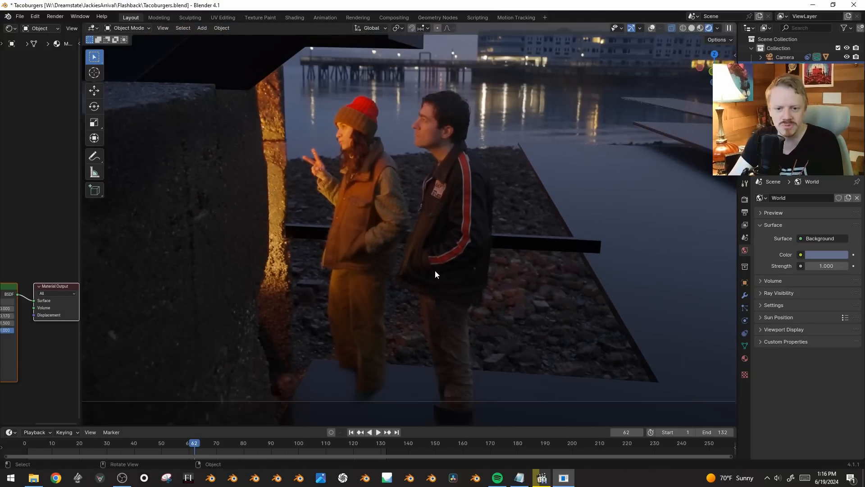
pyautogui.scroll(-1, 435, 269)
pyautogui.scroll(-3, 599, 242)
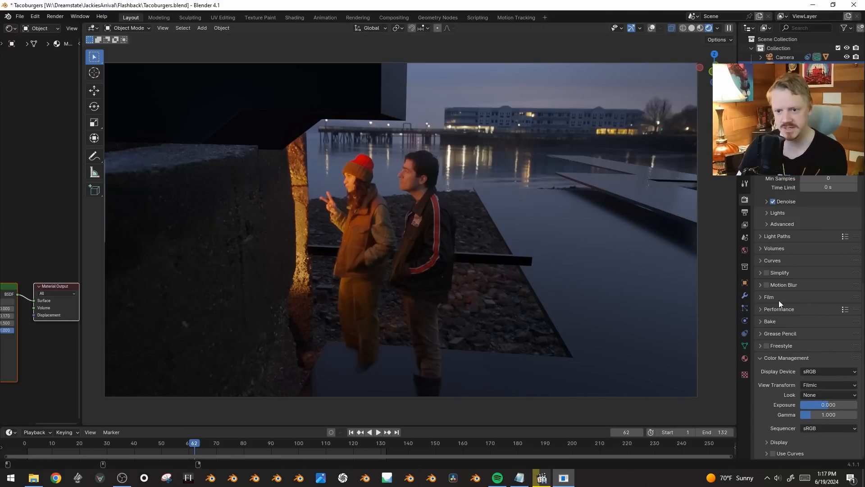
pyautogui.moveTo(829, 405)
pyautogui.mouseDown()
pyautogui.moveTo(805, 404)
pyautogui.moveTo(834, 405)
pyautogui.moveTo(825, 405)
pyautogui.mouseUp()
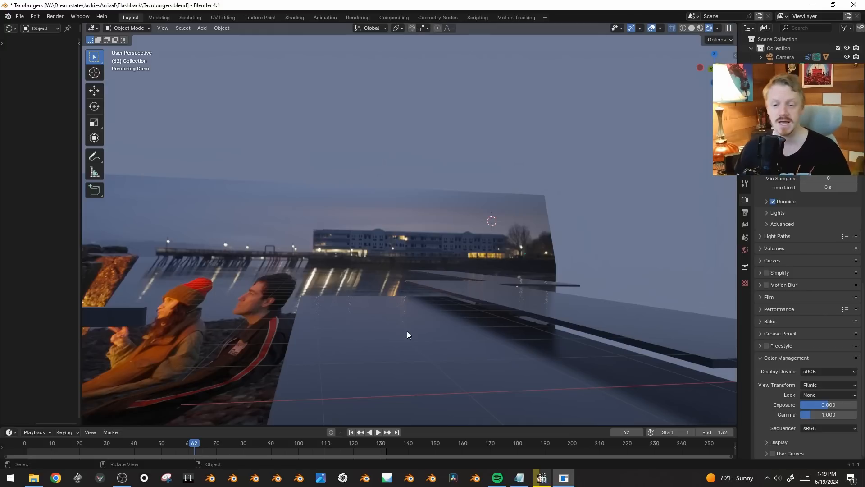
# - Add a point light and move it above the floating dock planes
pyautogui.hotkey('shift', 'a')
pyautogui.click(494, 187)
pyautogui.press('g')
pyautogui.click(508, 283)
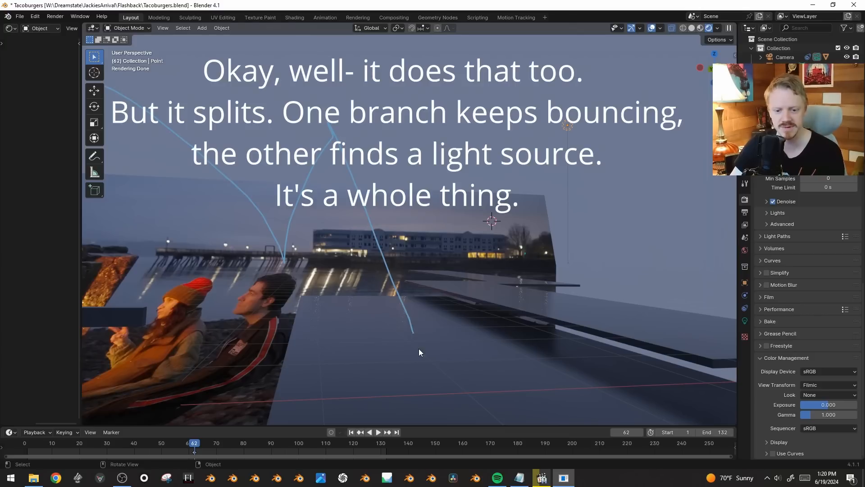
# - Undo the light-path annotations and the light's move, and place the point light high above the docks
pyautogui.hotkey('ctrl', 'z')
pyautogui.hotkey('ctrl', 'z')
pyautogui.hotkey('ctrl', 'z')
pyautogui.hotkey('ctrl', 'z')
pyautogui.press('g')
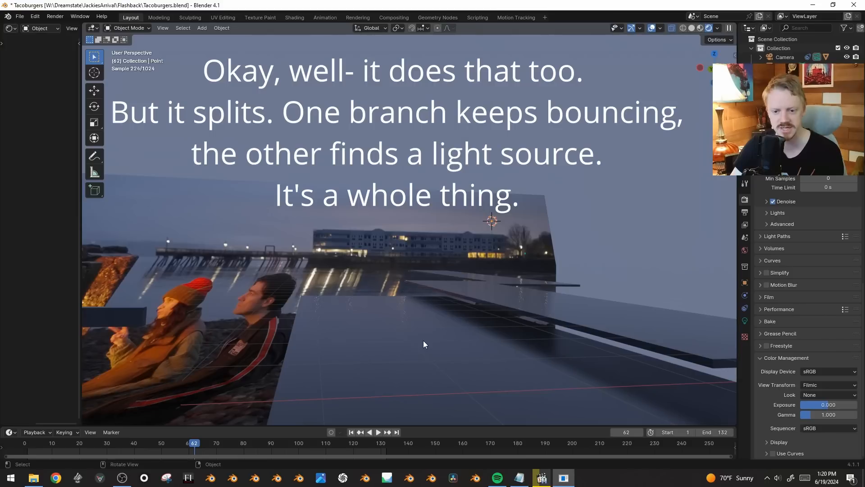
pyautogui.click(409, 308)
# - Annotate light rays running from the ground plane to the point light and outward in several other directions
pyautogui.moveTo(409, 354); pyautogui.dragTo(552, 92)
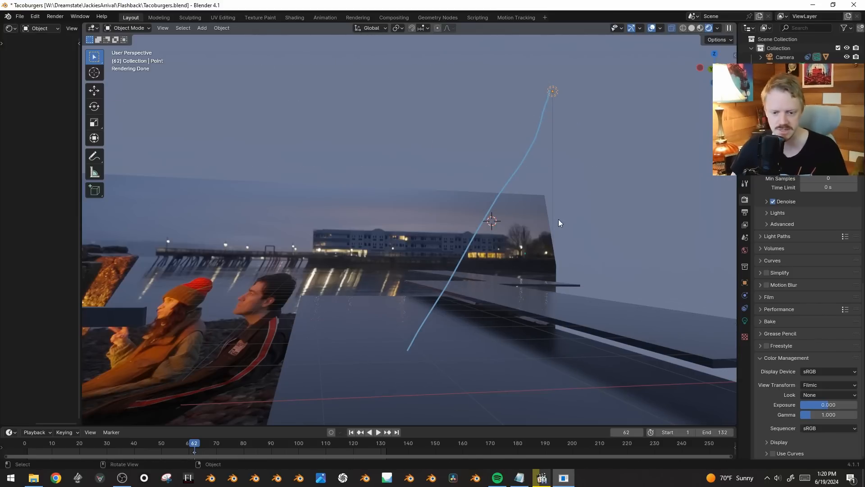
pyautogui.hotkey('ctrl', 'z')
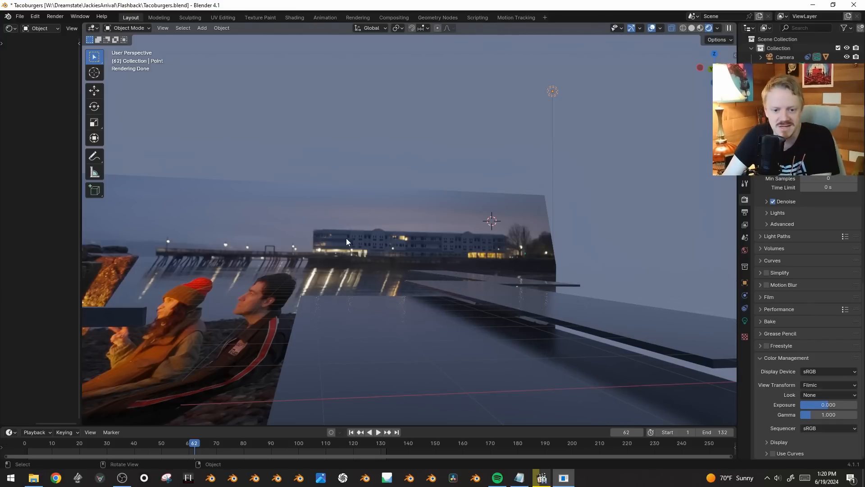
pyautogui.moveTo(361, 238)
pyautogui.mouseDown()
pyautogui.moveTo(398, 339)
pyautogui.moveTo(415, 297)
pyautogui.moveTo(432, 204)
pyautogui.mouseUp()
pyautogui.moveTo(354, 366); pyautogui.dragTo(241, 212)
pyautogui.moveTo(386, 351); pyautogui.dragTo(305, 201)
pyautogui.moveTo(447, 326); pyautogui.dragTo(509, 182)
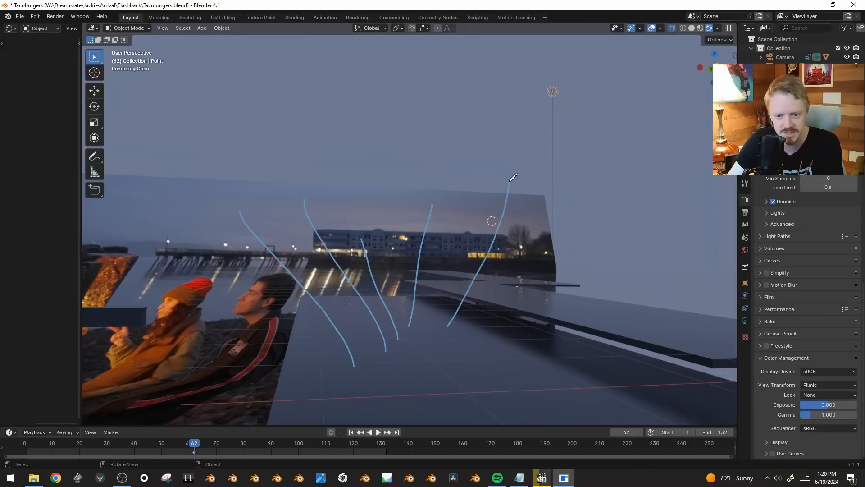
pyautogui.moveTo(412, 377)
pyautogui.mouseDown()
pyautogui.moveTo(487, 274)
pyautogui.moveTo(521, 247)
pyautogui.mouseUp()
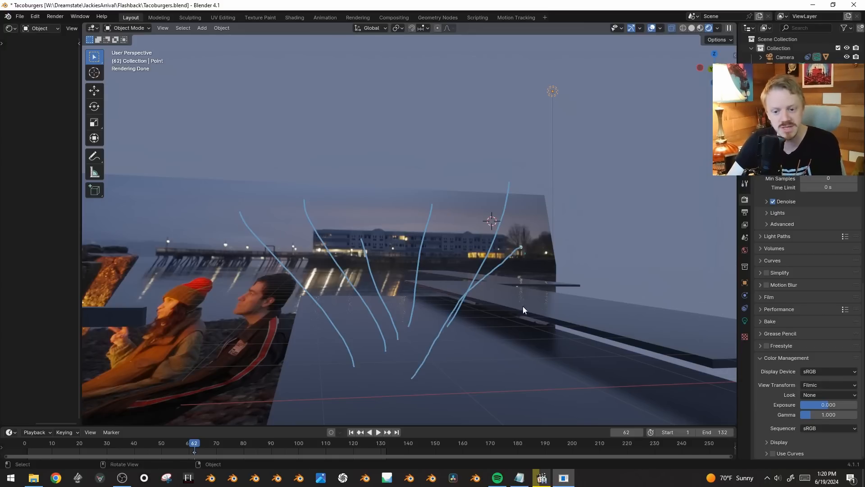
# - Undo all the annotated light rays above the ground plane
pyautogui.hotkey('ctrl', 'z')
pyautogui.hotkey('ctrl', 'z')
pyautogui.hotkey('ctrl', 'z')
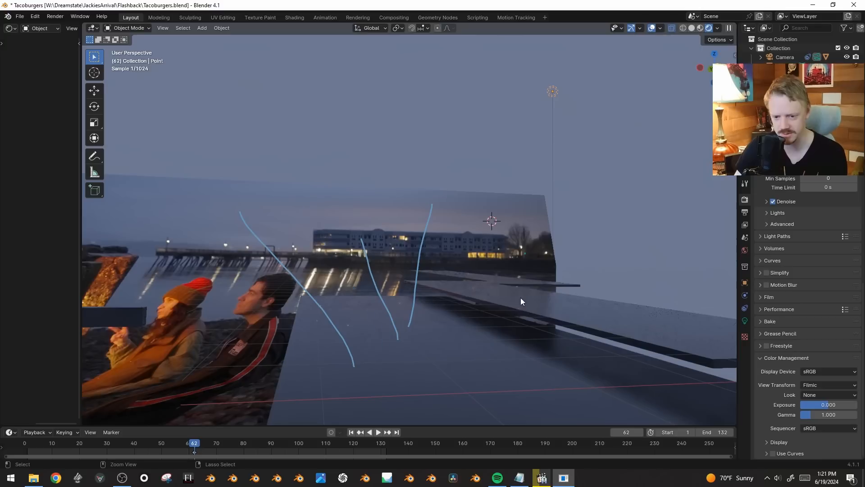
pyautogui.hotkey('ctrl', 'z')
pyautogui.hotkey('ctrl', 'z')
pyautogui.hotkey('ctrl', 'z')
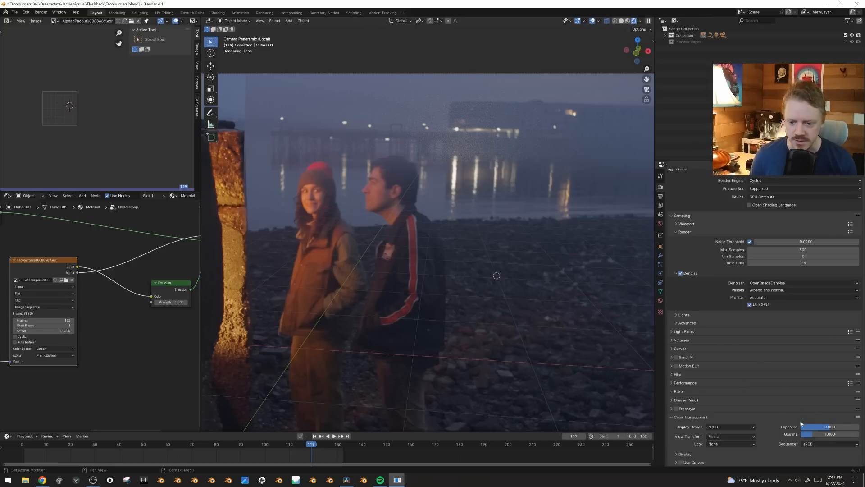
# - Darken the color management exposure to check the footage's bright lights, and reset it to 0
pyautogui.moveTo(821, 430); pyautogui.dragTo(820, 429)
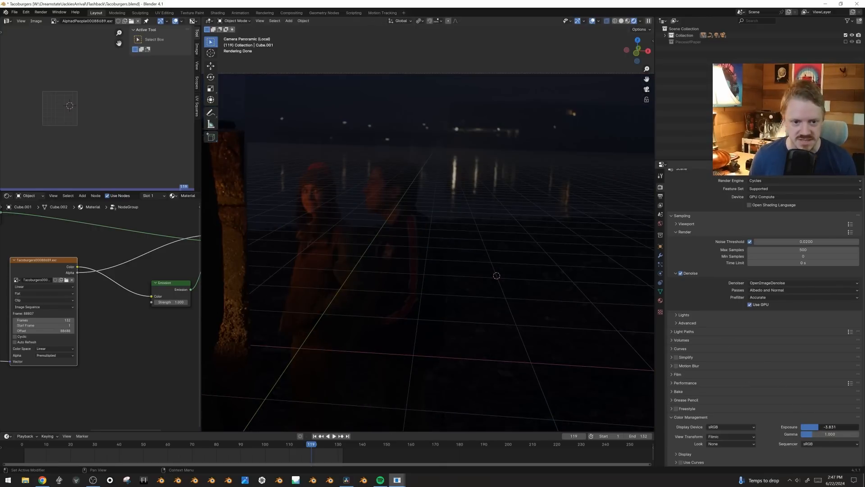
pyautogui.click(820, 429)
pyautogui.write('0')
pyautogui.press('Return')
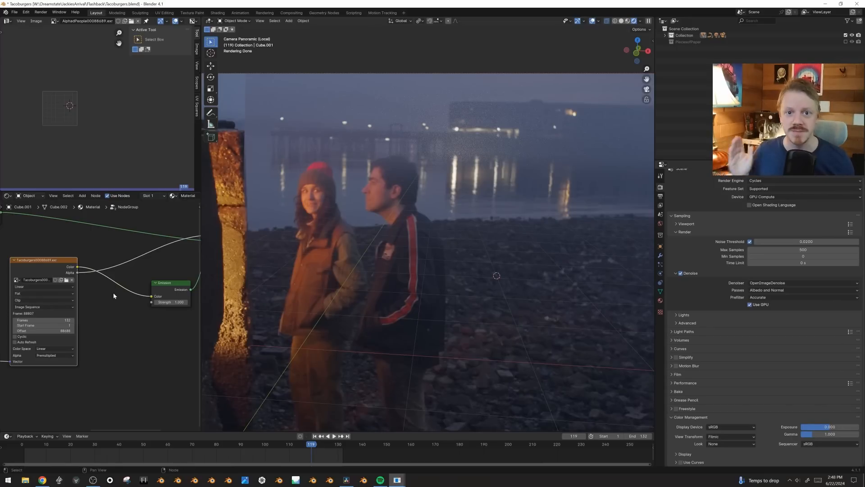
# - Insert a Clamp node between the Tacoburgers image texture's color and the Emission shader, and widen the node editor
pyautogui.click(116, 328)
pyautogui.hotkey('shift', 'a')
pyautogui.write('c')
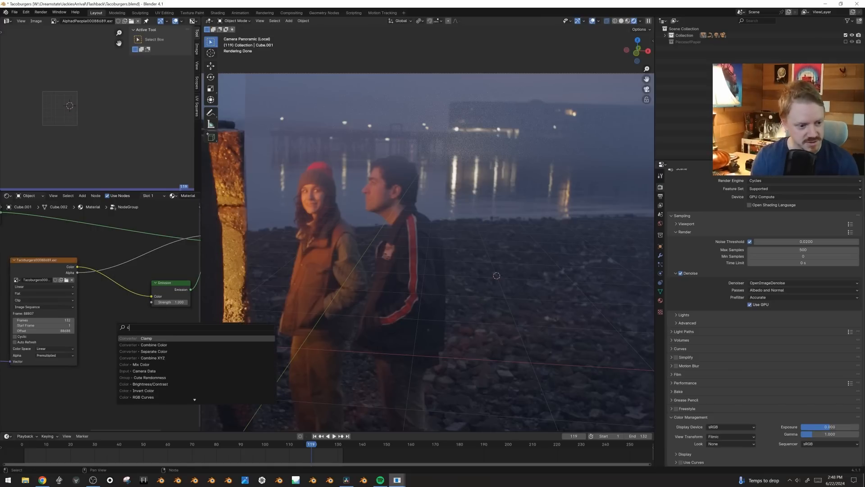
pyautogui.press('Return')
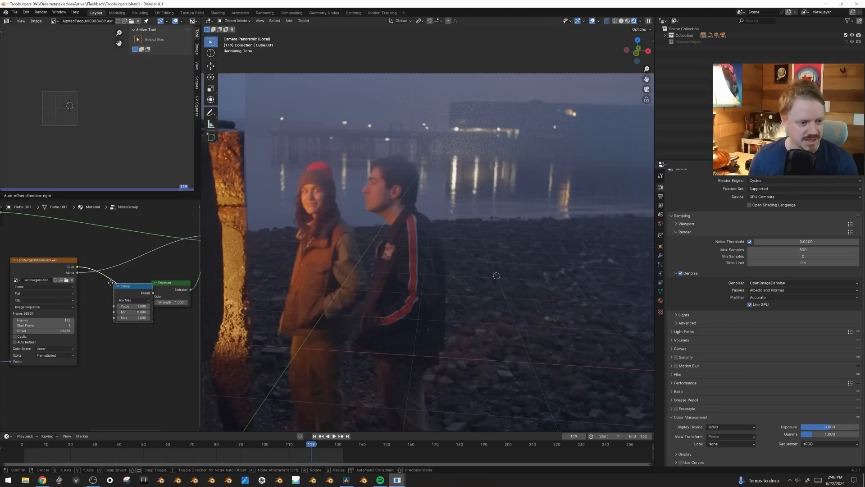
pyautogui.click(121, 312)
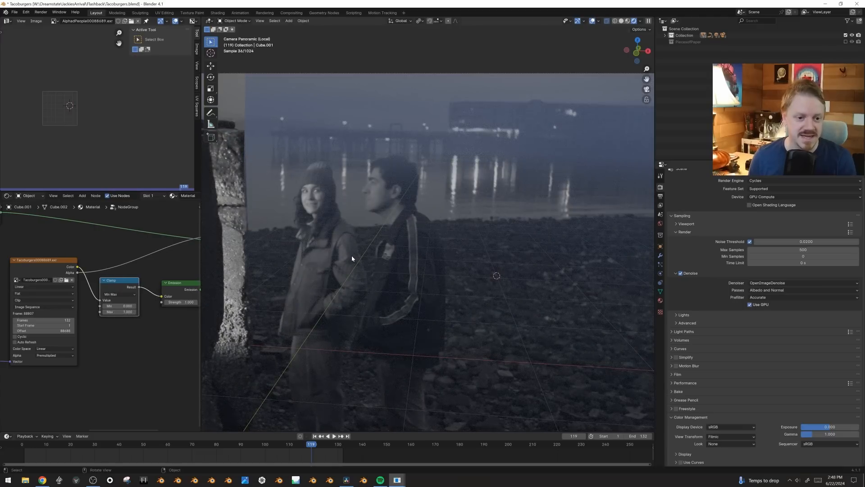
pyautogui.scroll(2, 68, 258)
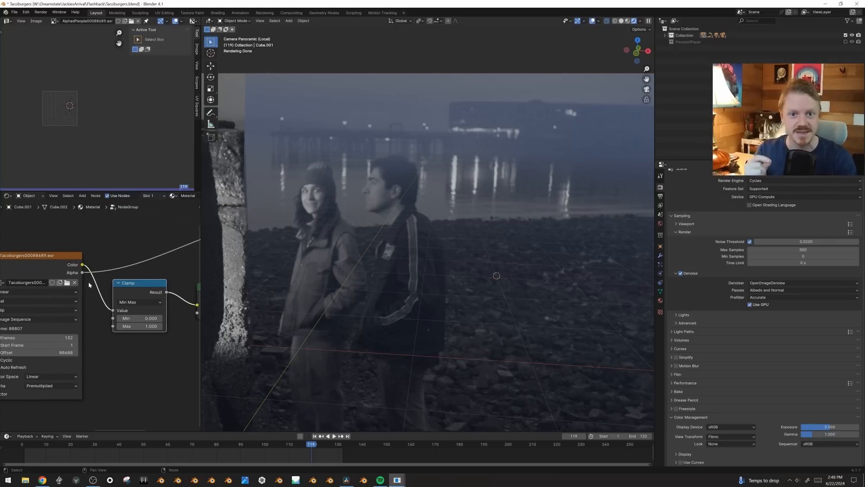
pyautogui.moveTo(201, 333); pyautogui.dragTo(284, 334)
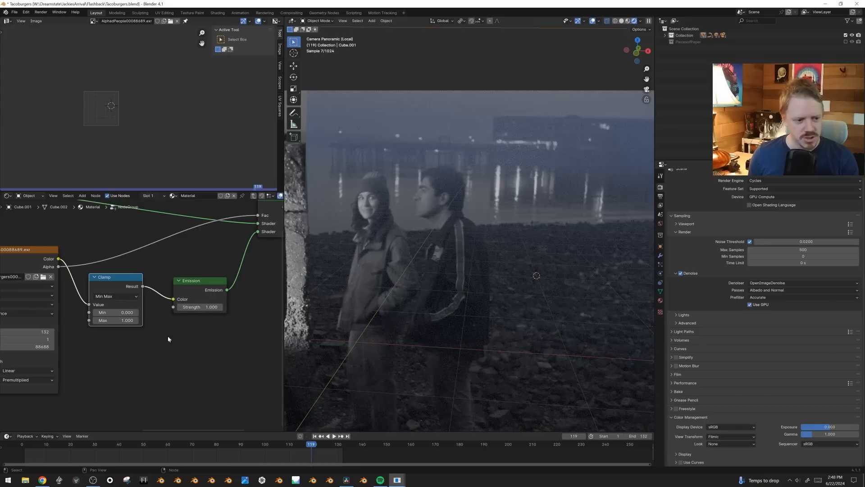
pyautogui.moveTo(34, 261); pyautogui.dragTo(48, 261, button='middle')
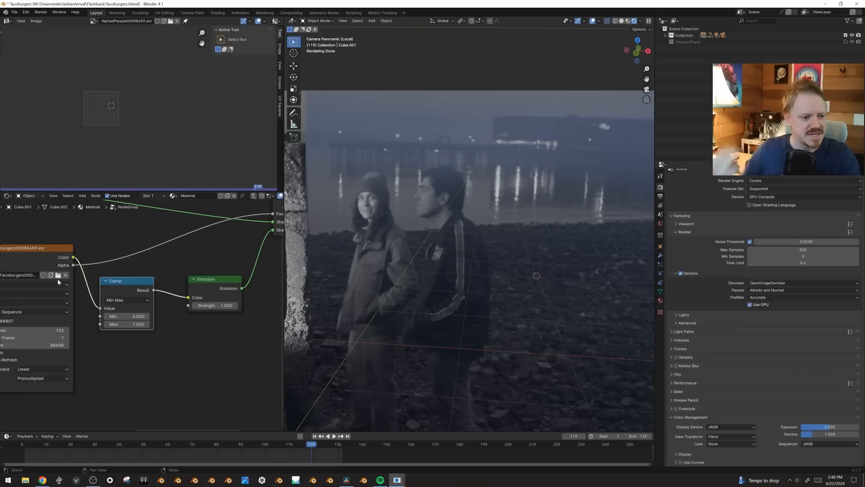
# - Replace the Clamp node with a Separate Color node before the Emission shader, trying its blue channel as the emission color
pyautogui.hotkey('ctrl', 'x')
pyautogui.hotkey('shift', 'a')
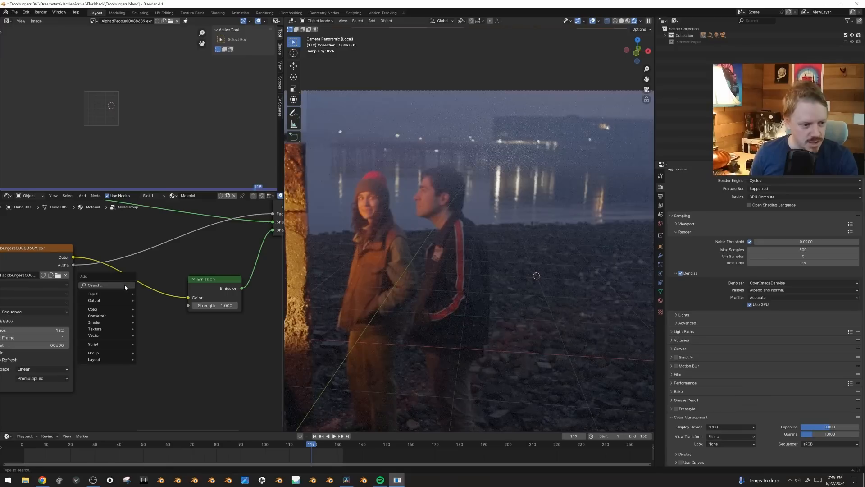
pyautogui.moveTo(116, 314)
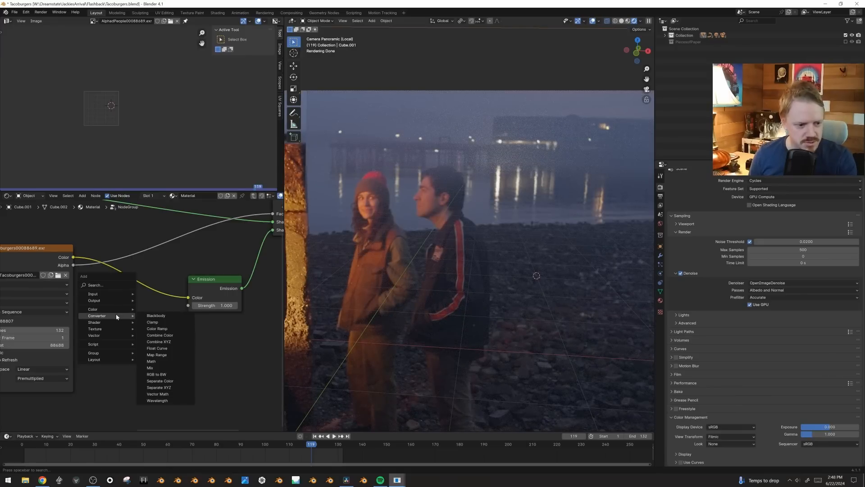
pyautogui.click(160, 381)
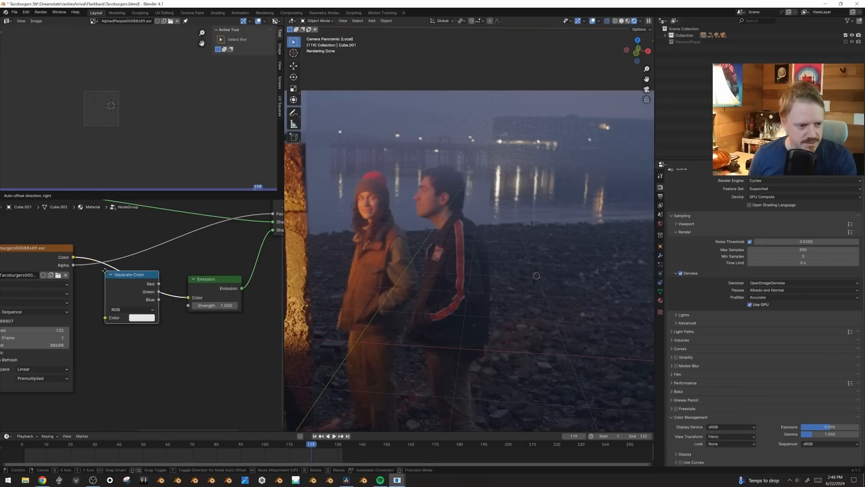
pyautogui.click(104, 271)
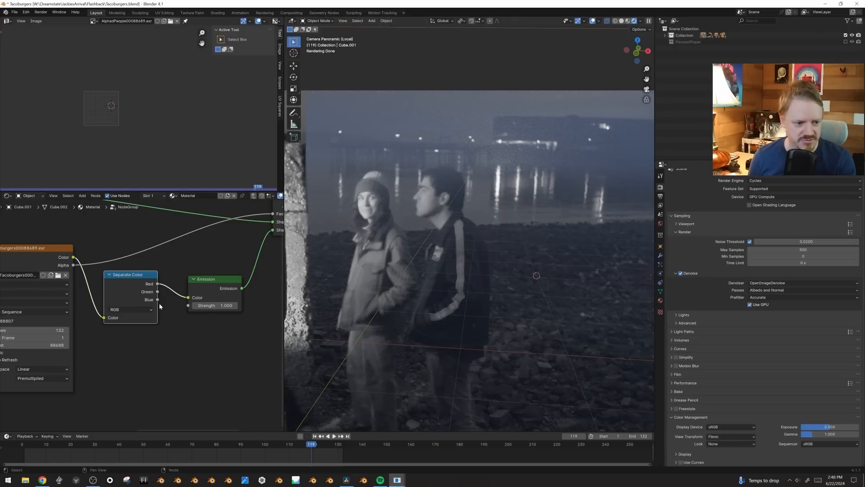
pyautogui.moveTo(157, 300); pyautogui.dragTo(188, 297)
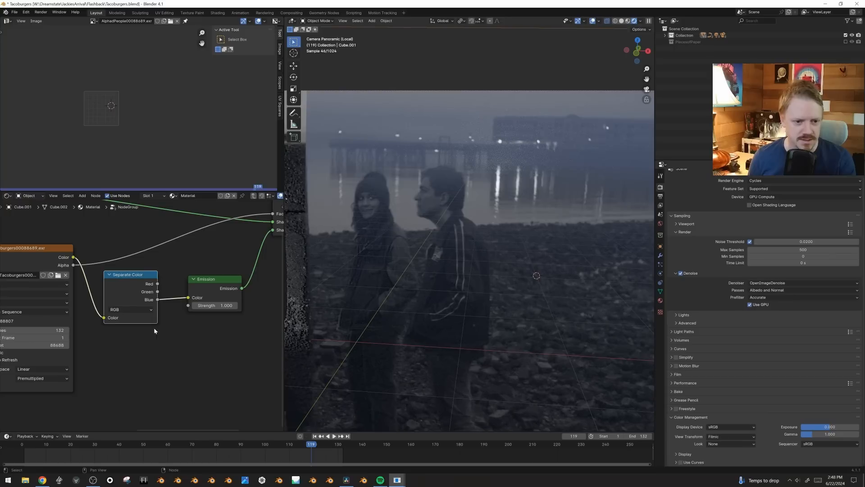
pyautogui.hotkey('ctrl', 'z')
# - Insert a Combine Color node before the Emission shader and link the separated red, green and blue channels into it
pyautogui.hotkey('shift', 'a')
pyautogui.moveTo(181, 374)
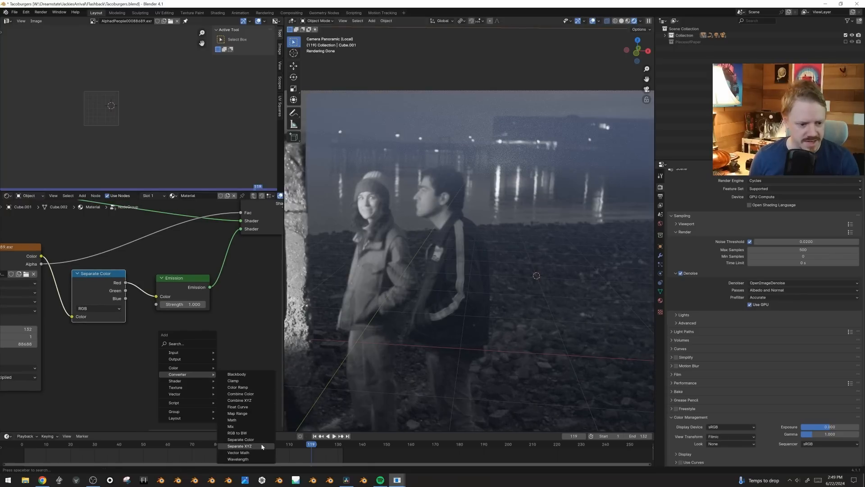
pyautogui.click(243, 393)
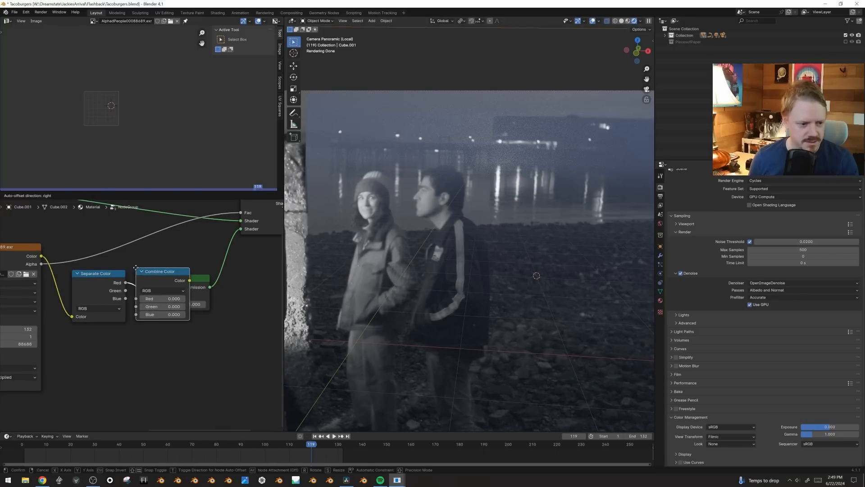
pyautogui.click(183, 293)
pyautogui.moveTo(126, 290); pyautogui.dragTo(156, 307)
pyautogui.moveTo(125, 298); pyautogui.dragTo(157, 316)
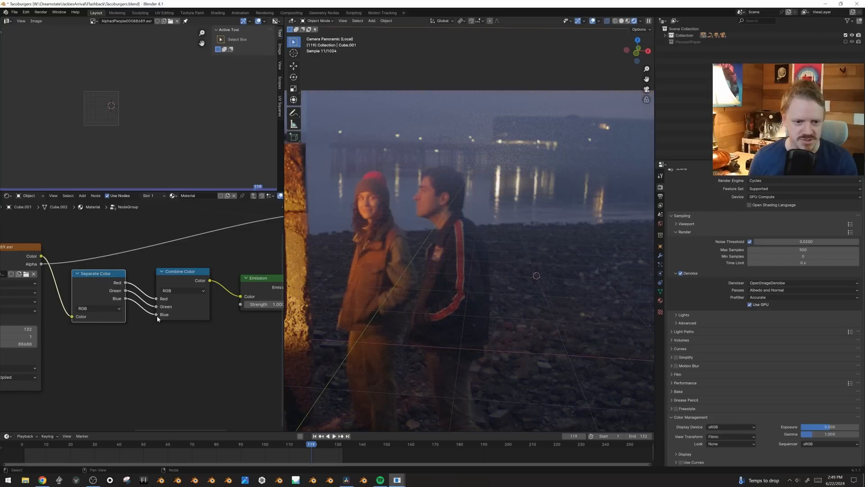
# - Insert a Clamp node on the red channel between Separate Color and Combine Color, with a maximum of 1.5
pyautogui.hotkey('shift', 'a')
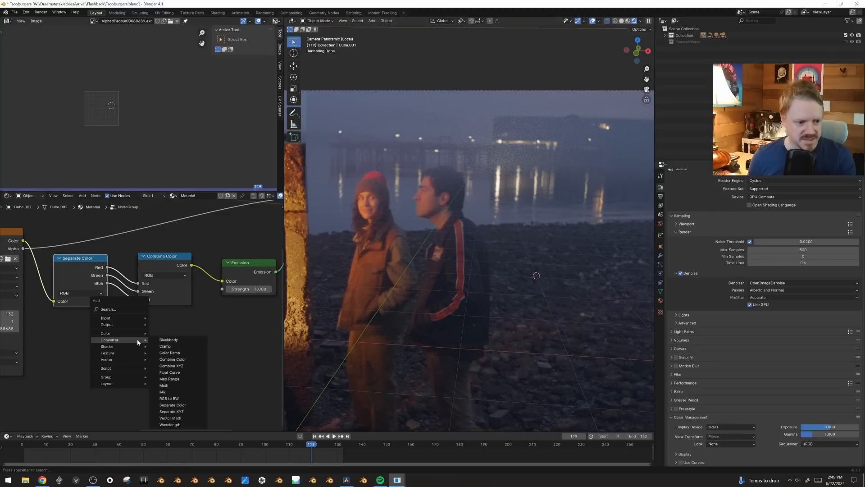
pyautogui.click(176, 350)
pyautogui.click(130, 224)
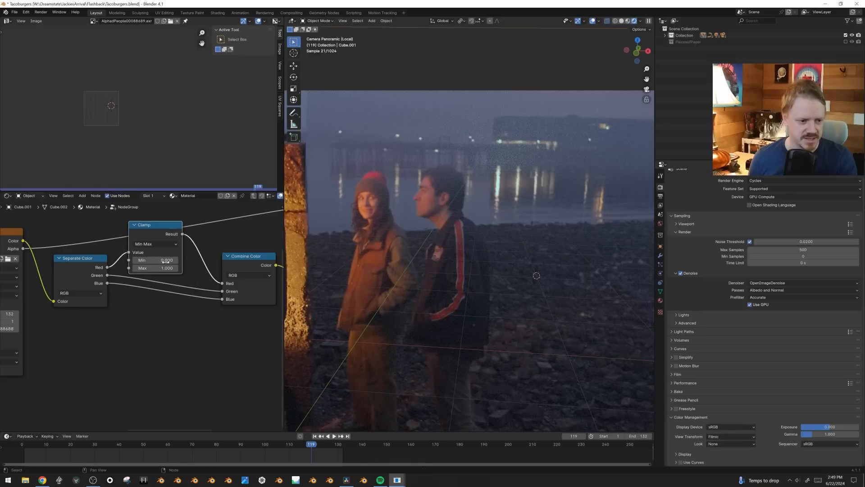
pyautogui.doubleClick(156, 268)
pyautogui.write('1')
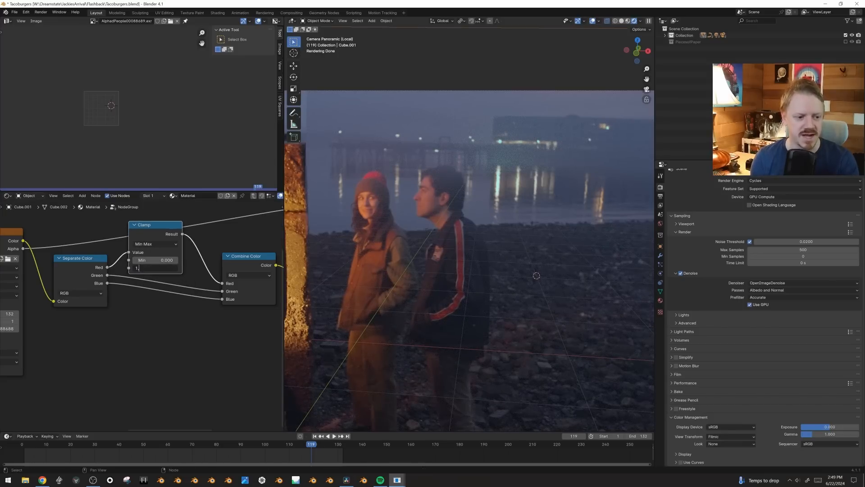
pyautogui.write('.5')
pyautogui.press('Return')
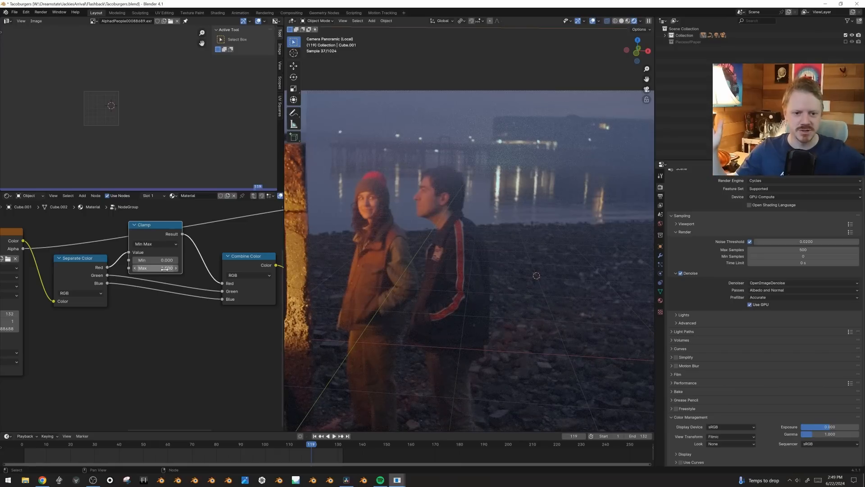
# - Duplicate the 0 to 1.5 Clamp node onto the green and blue channels and arrange the copies below the first
pyautogui.hotkey('shift', 'd')
pyautogui.click(171, 259)
pyautogui.hotkey('shift', 'd')
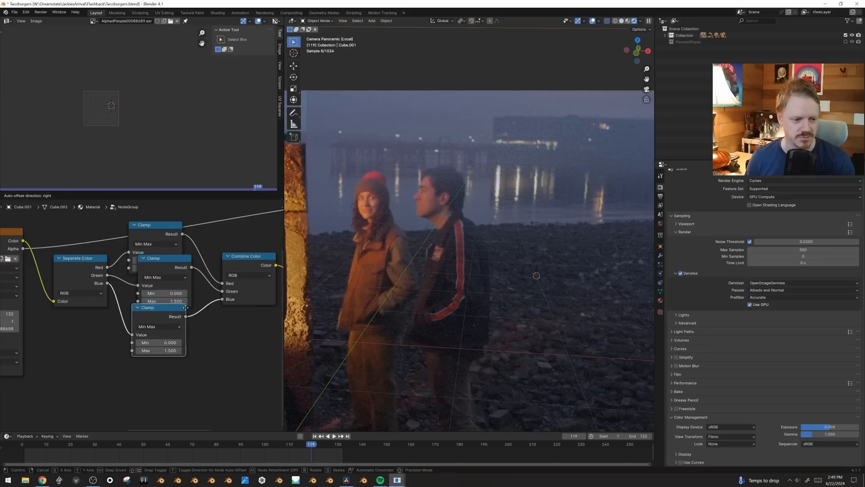
pyautogui.click(189, 333)
pyautogui.press('g')
pyautogui.click(176, 330)
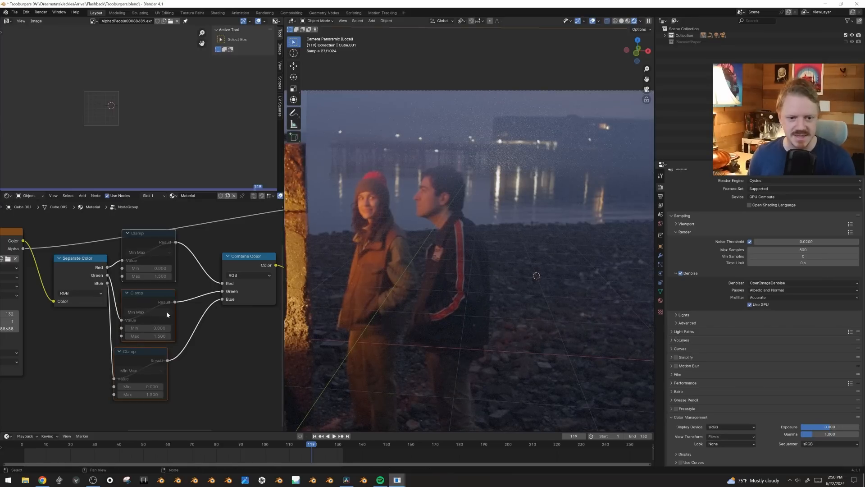
# - Toggle the three Clamp nodes off and on to compare the render with and without channel clamping
pyautogui.press('m')
pyautogui.press('m')
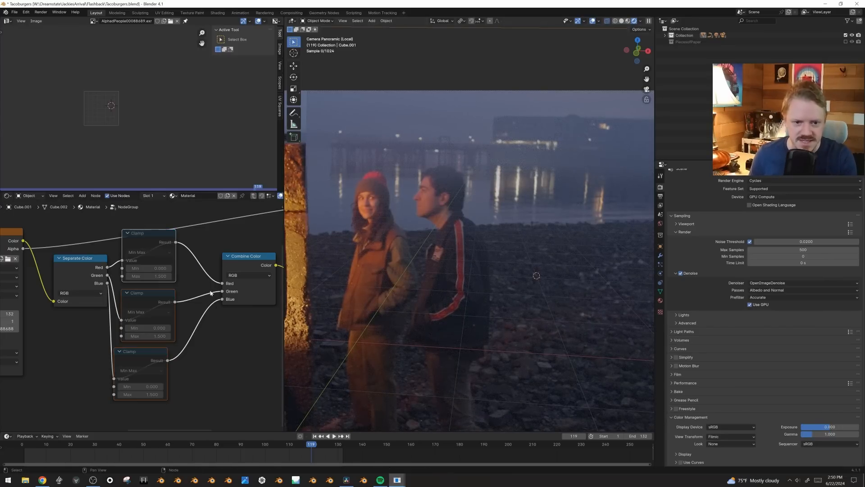
pyautogui.press('m')
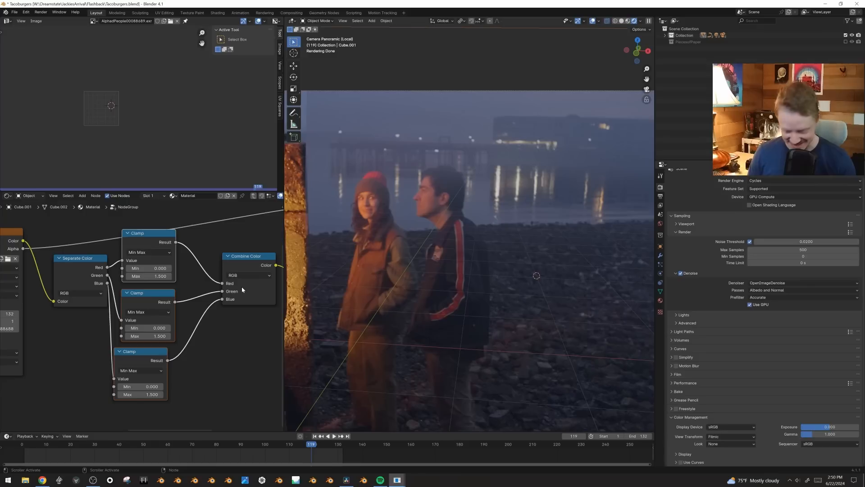
pyautogui.press('m')
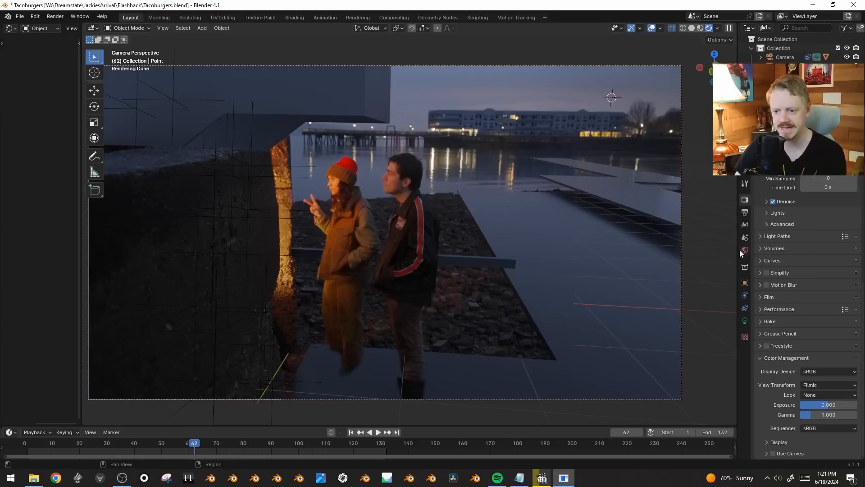
# - Set the world background color by sampling the dusk sky above the pier in the projected footage
pyautogui.moveTo(619, 290); pyautogui.dragTo(499, 104, button='middle')
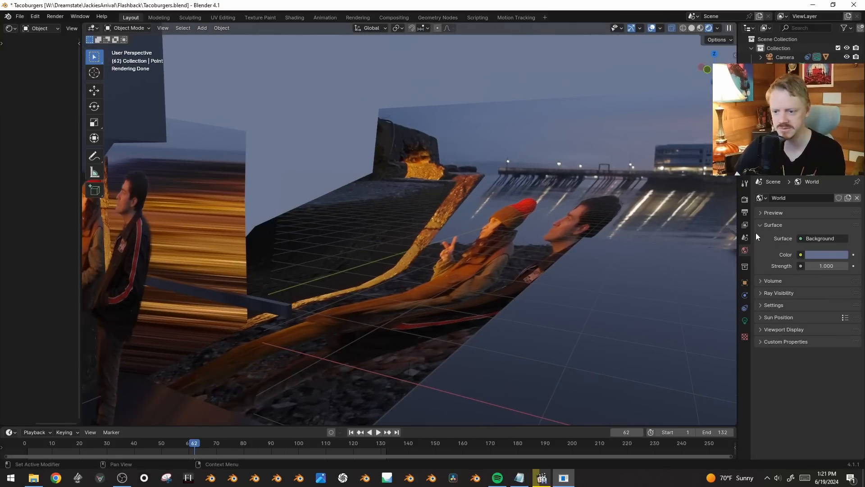
pyautogui.click(833, 255)
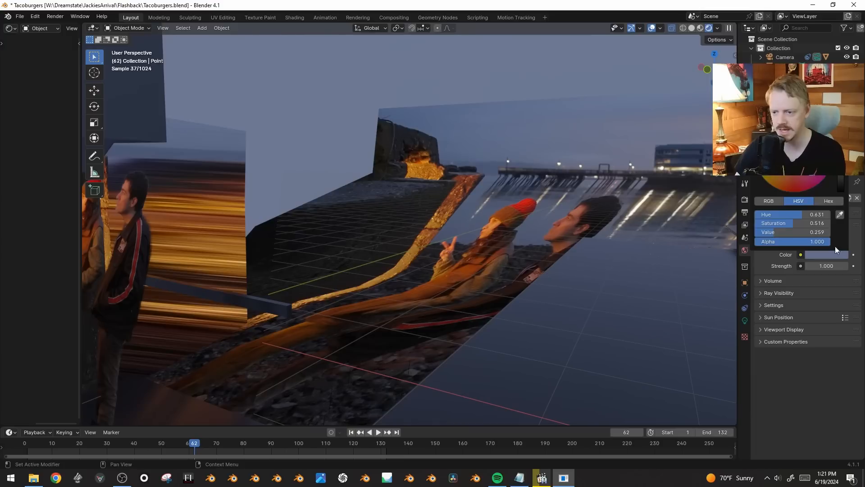
pyautogui.click(840, 214)
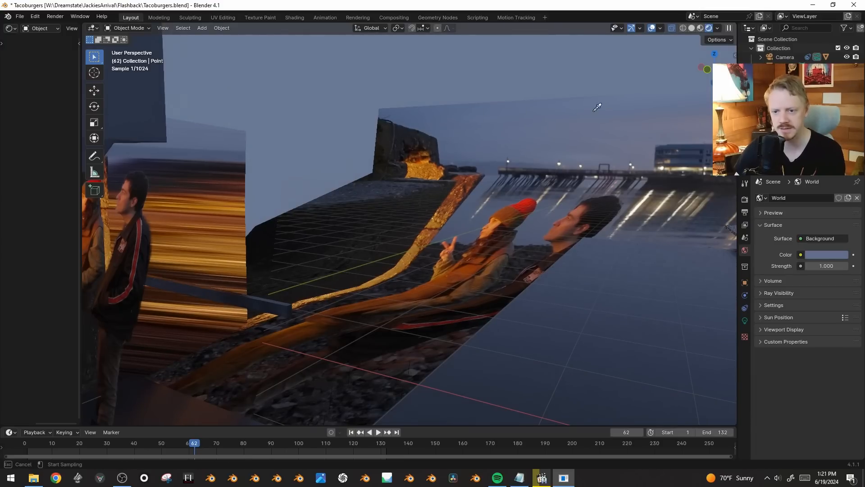
pyautogui.click(534, 123)
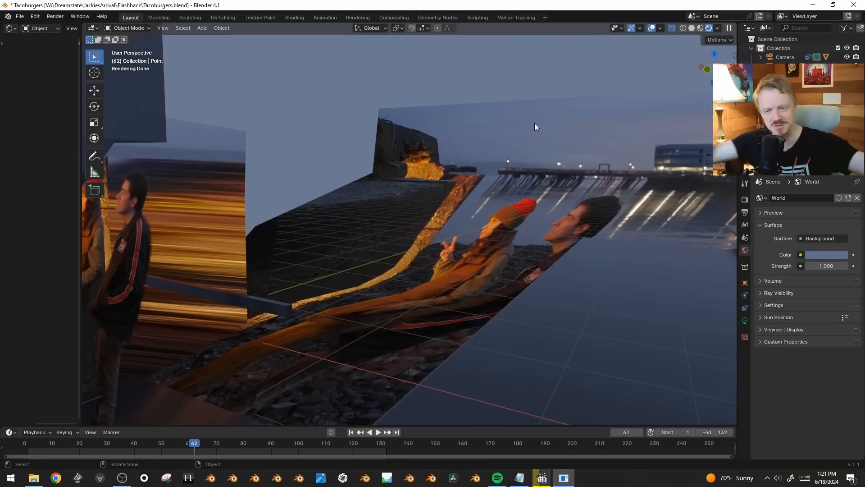
# - Examine the CG geometry's lighting from outside the camera, then through the camera with the overlays hidden
pyautogui.scroll(-4, 568, 187)
pyautogui.moveTo(568, 187); pyautogui.dragTo(523, 186, button='middle')
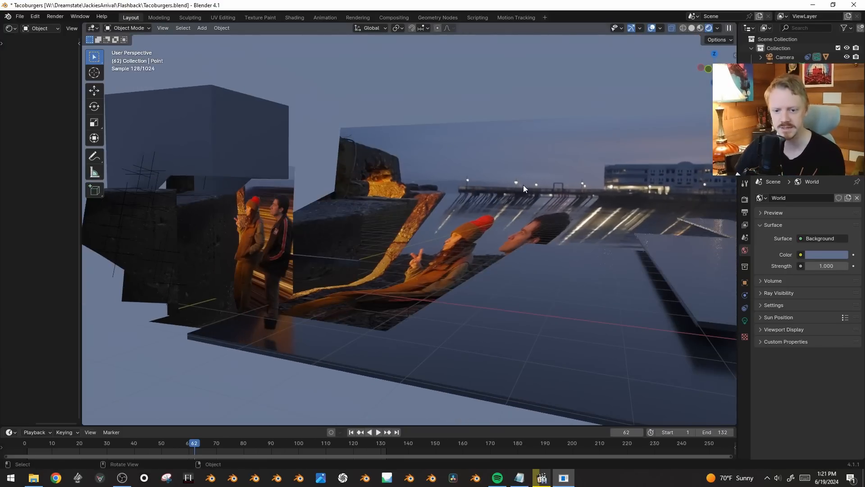
pyautogui.press('KP_0')
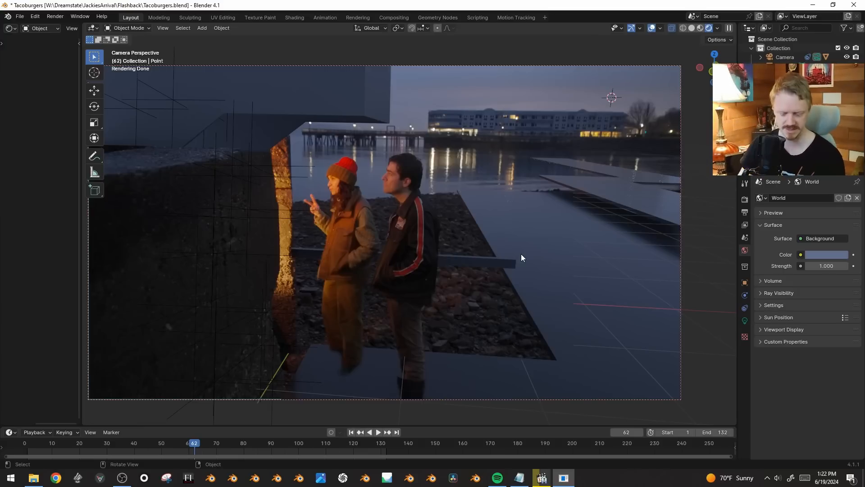
pyautogui.click(510, 281)
pyautogui.moveTo(510, 280); pyautogui.dragTo(350, 139, button='middle')
pyautogui.press('KP_0')
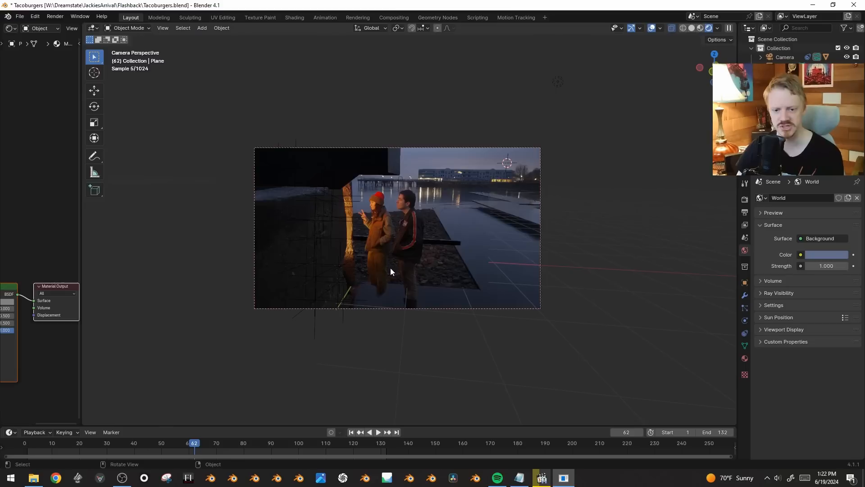
pyautogui.hotkey('shift', 'alt', 'z')
pyautogui.scroll(3, 442, 131)
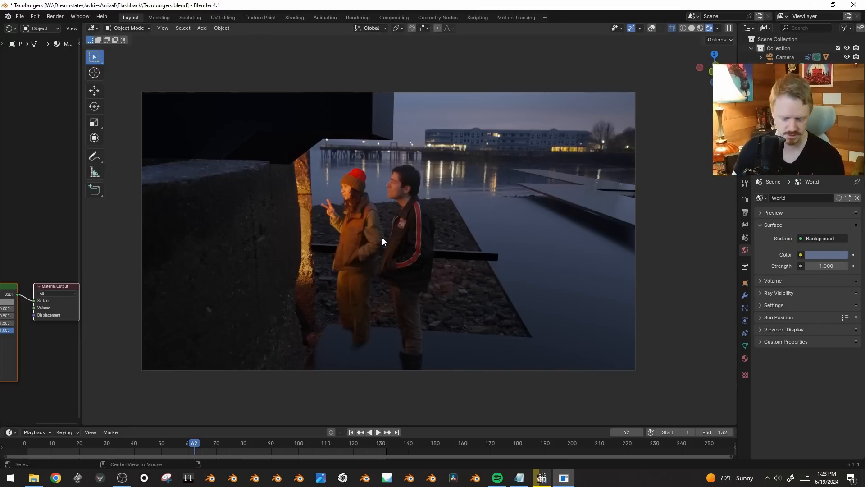
pyautogui.hotkey('shift', 'alt', 'z')
pyautogui.press('g')
pyautogui.press('z')
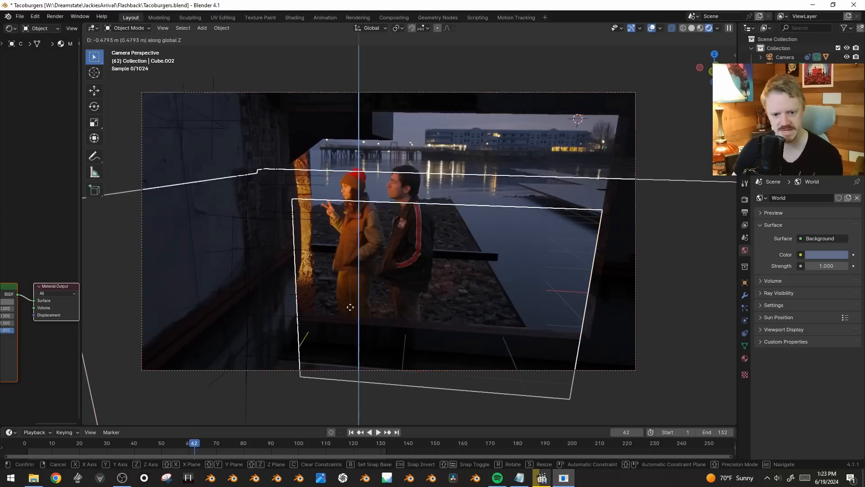
pyautogui.rightClick(351, 307)
pyautogui.press('g')
pyautogui.press('z')
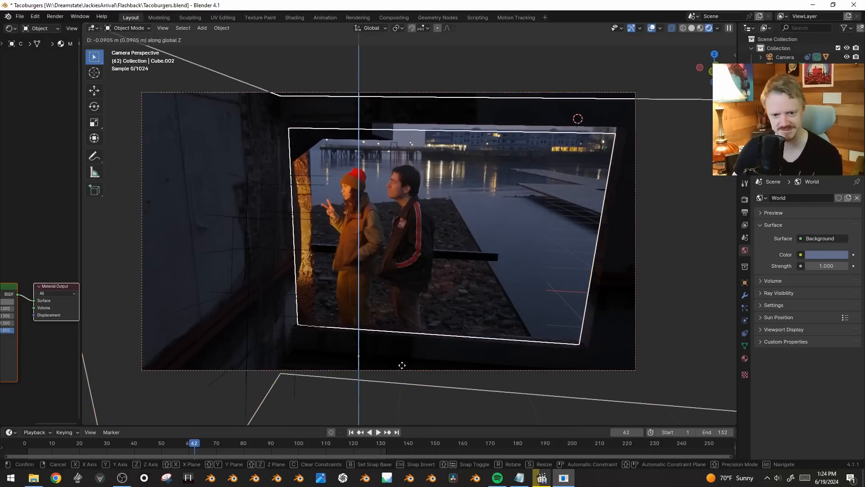
pyautogui.rightClick(529, 262)
pyautogui.press('g')
pyautogui.press('z')
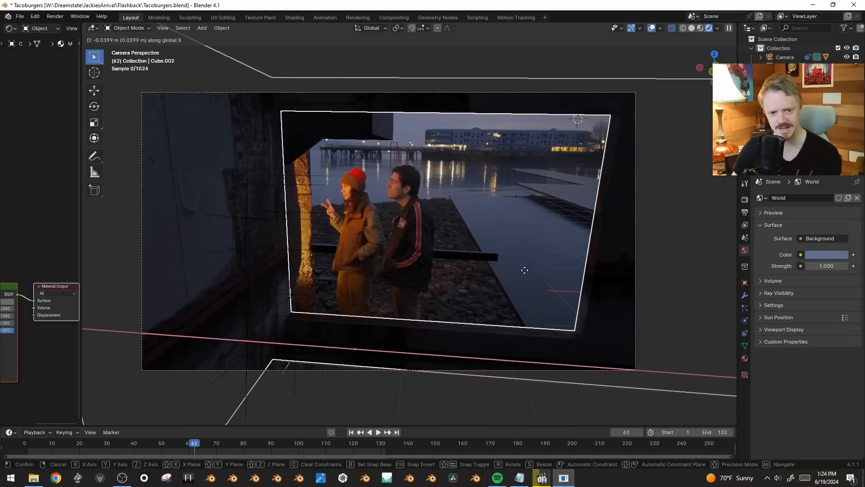
pyautogui.rightClick(525, 269)
# - Move the foreground room model along the Y axis so its window opening frames the couple, and hide the overlays
pyautogui.press('g')
pyautogui.press('y')
pyautogui.click(504, 358)
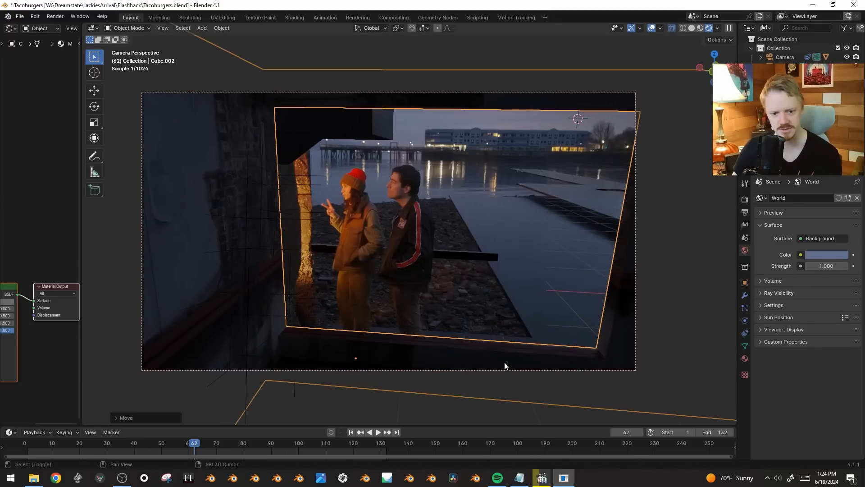
pyautogui.hotkey('shift', 'alt', 'z')
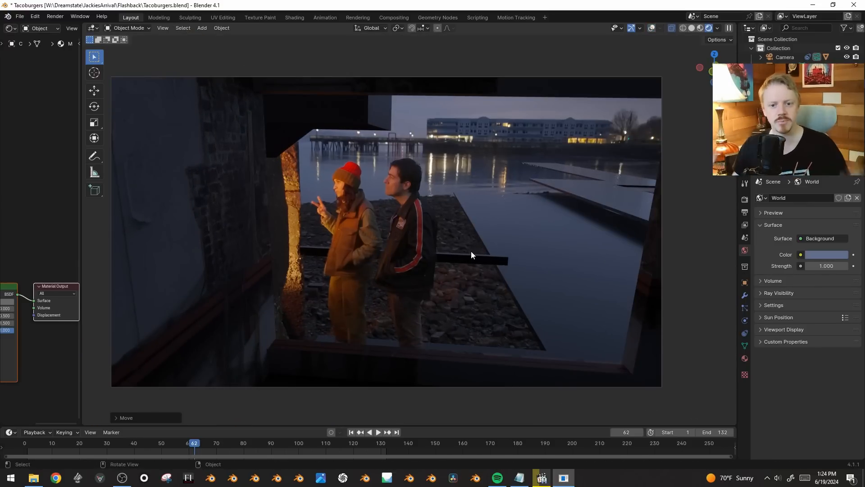
# - Add an area light to the scene near the projected geometry and resize it
pyautogui.hotkey('shift', 'alt', 'z')
pyautogui.moveTo(315, 231); pyautogui.dragTo(387, 219, button='middle')
pyautogui.hotkey('shift', 'a')
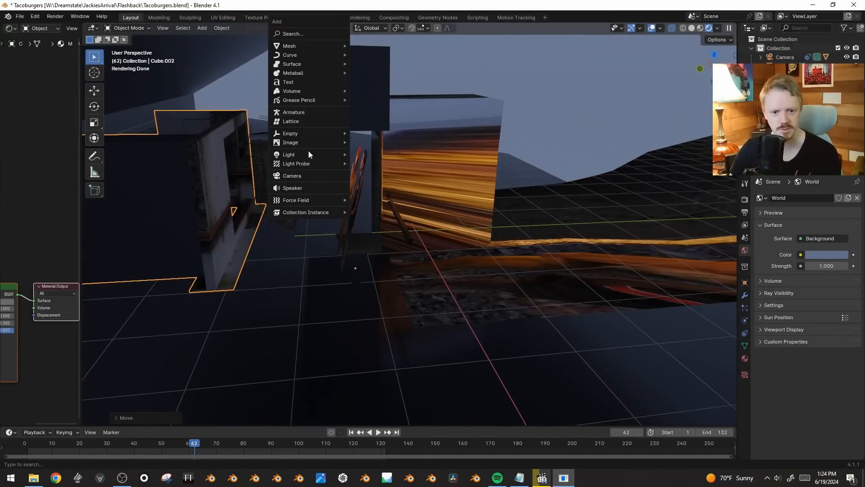
pyautogui.moveTo(303, 154)
pyautogui.click(393, 184)
pyautogui.press('r')
pyautogui.press('x')
pyautogui.rightClick(451, 161)
pyautogui.moveTo(452, 161); pyautogui.dragTo(429, 227, button='middle')
pyautogui.press('s')
pyautogui.click(480, 162)
# - Move the area light along the Z axis and rotate it about the Y axis
pyautogui.press('g')
pyautogui.press('z')
pyautogui.click(427, 270)
pyautogui.press('r')
pyautogui.press('x')
pyautogui.rightClick(461, 238)
pyautogui.press('r')
pyautogui.press('y')
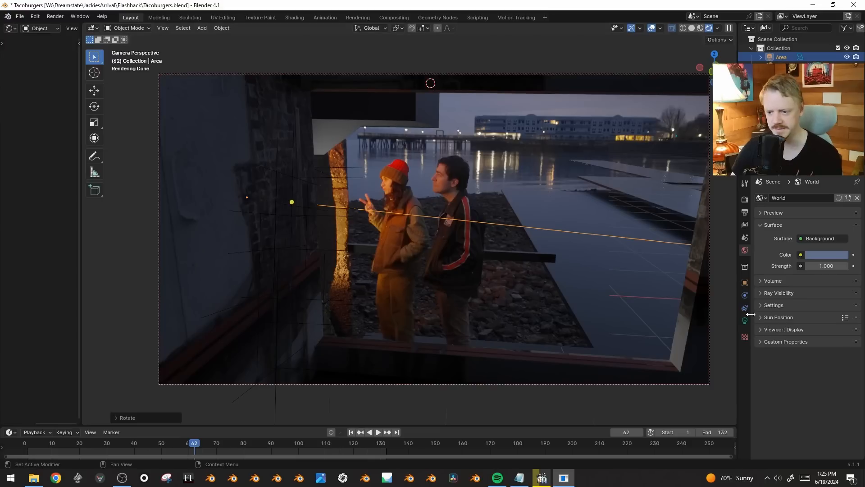
# - Set the area light's color by sampling the orange-lit pillar beside the couple
pyautogui.click(745, 320)
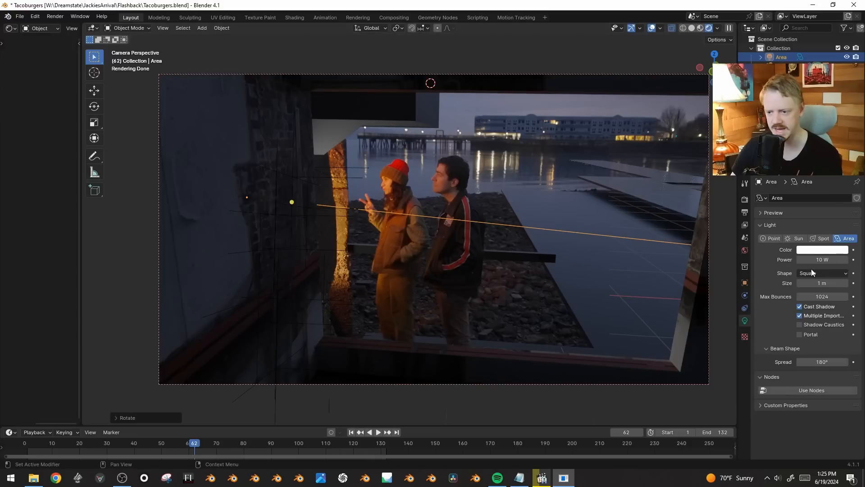
pyautogui.scroll(2, 361, 210)
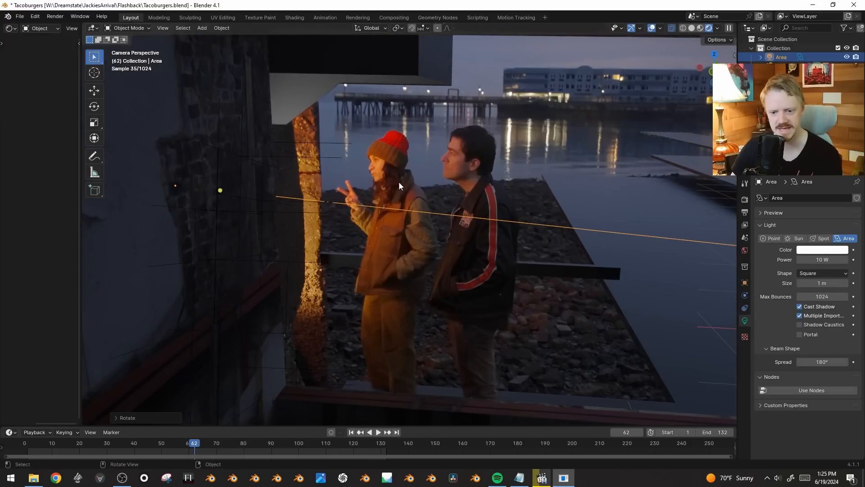
pyautogui.click(835, 251)
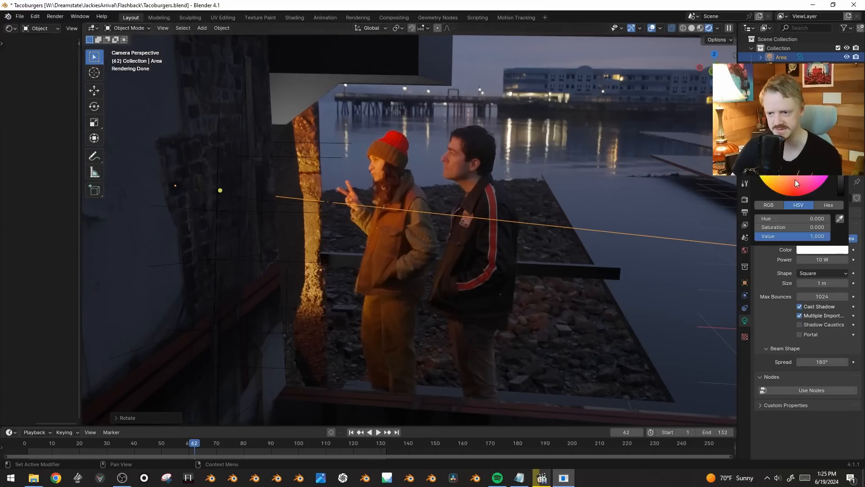
pyautogui.click(838, 219)
pyautogui.moveTo(315, 249); pyautogui.dragTo(304, 177)
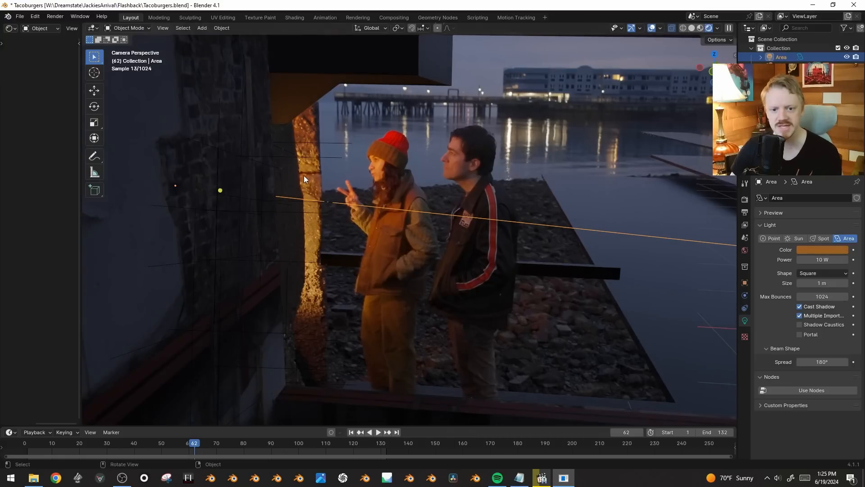
# - Brighten the area light's orange color and set its power to 74.3 W
pyautogui.scroll(1, 303, 174)
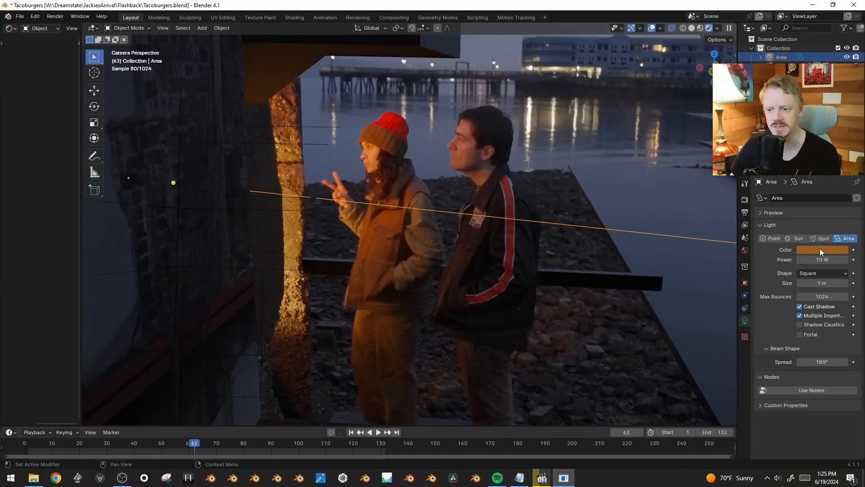
pyautogui.click(820, 251)
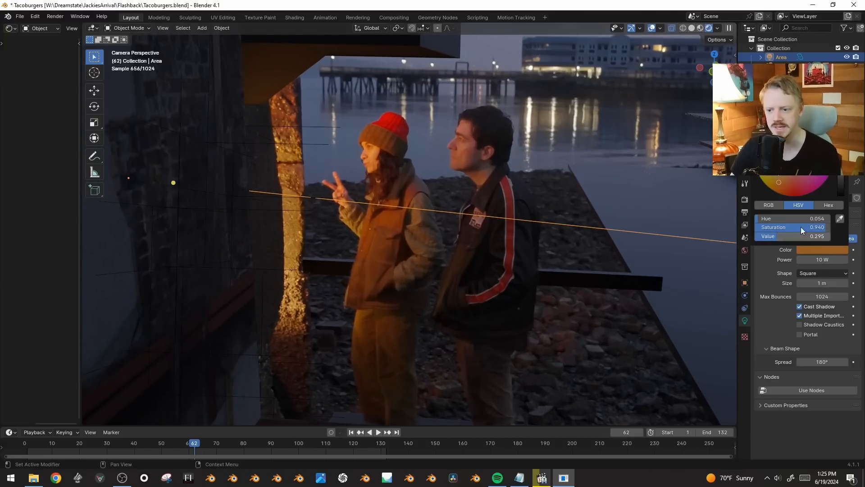
pyautogui.moveTo(773, 236); pyautogui.dragTo(854, 259)
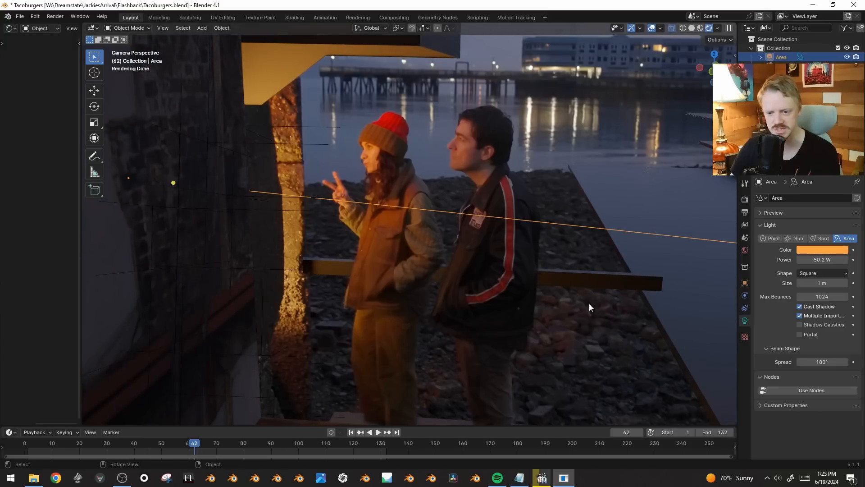
pyautogui.scroll(-2, 598, 305)
pyautogui.moveTo(841, 260); pyautogui.dragTo(858, 261)
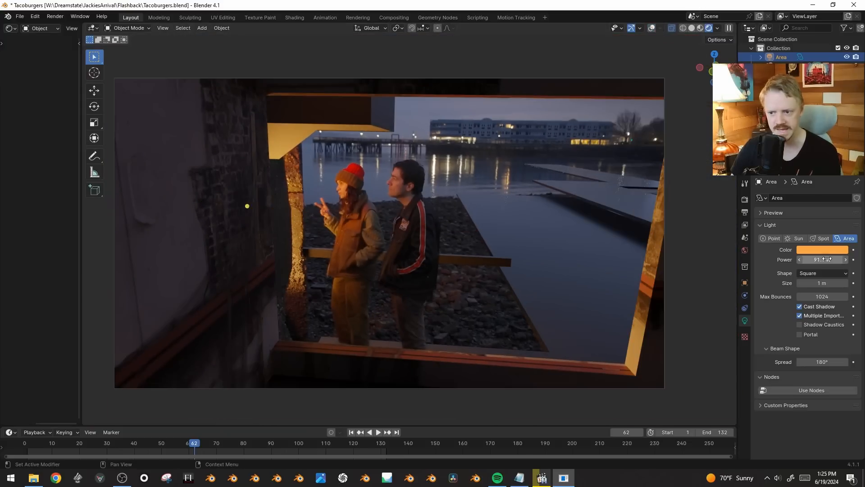
pyautogui.moveTo(823, 260)
pyautogui.mouseDown()
pyautogui.moveTo(804, 260)
pyautogui.moveTo(821, 260)
pyautogui.mouseUp()
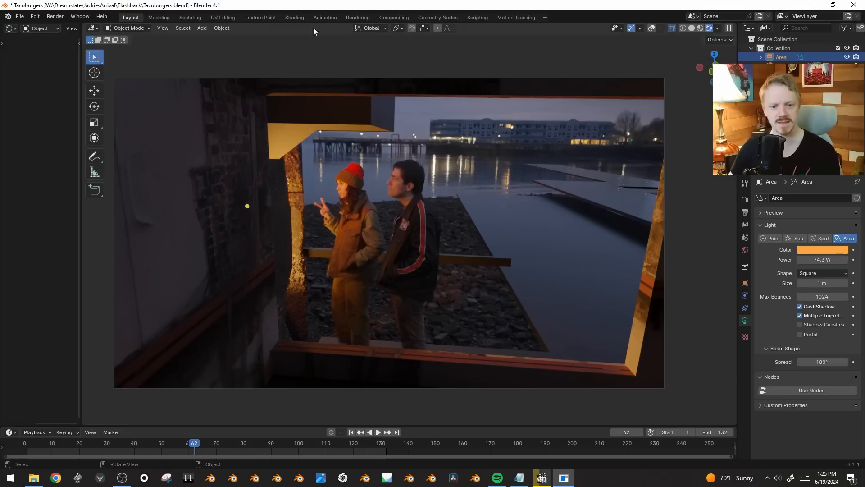
# - Show the overlays, enable depth of field on the camera, and pick its focus distance on the woman in the footage
pyautogui.hotkey('shift', 'alt', 'z')
pyautogui.moveTo(270, 91)
pyautogui.mouseDown()
pyautogui.moveTo(265, 100)
pyautogui.moveTo(307, 124)
pyautogui.moveTo(347, 112)
pyautogui.moveTo(269, 219)
pyautogui.moveTo(337, 331)
pyautogui.moveTo(436, 358)
pyautogui.mouseUp()
pyautogui.moveTo(647, 207)
pyautogui.mouseDown()
pyautogui.moveTo(603, 266)
pyautogui.moveTo(666, 187)
pyautogui.moveTo(531, 85)
pyautogui.mouseUp()
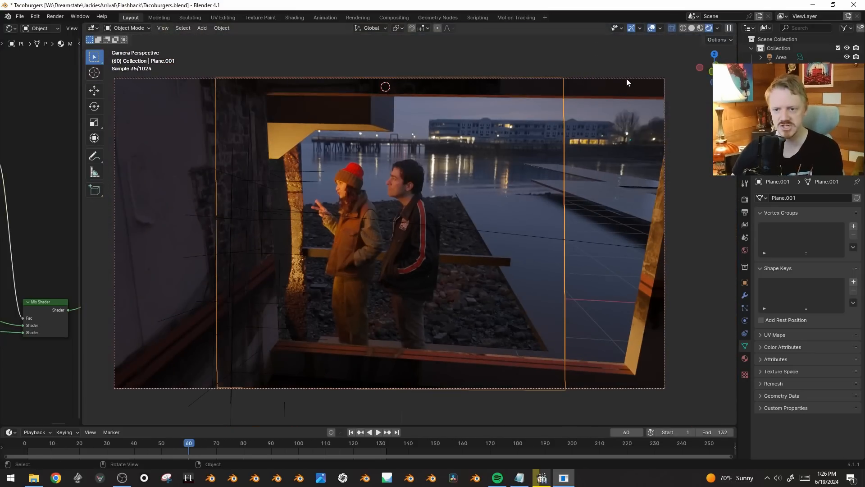
pyautogui.click(626, 78)
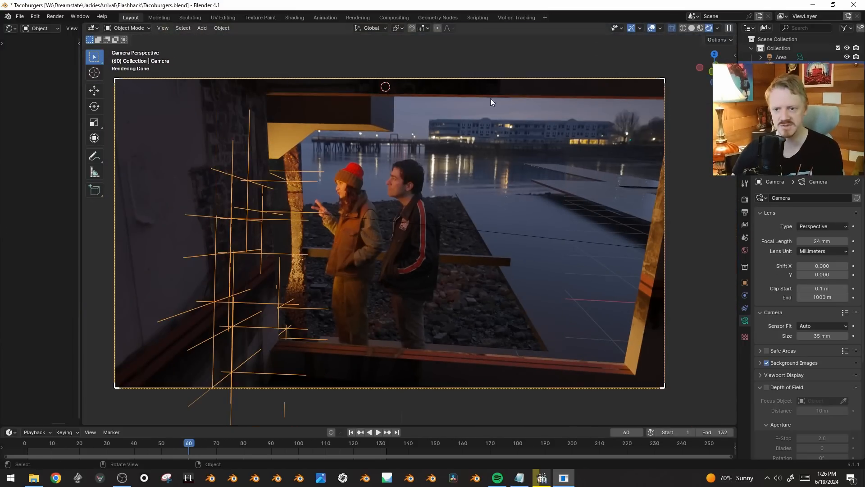
pyautogui.click(767, 387)
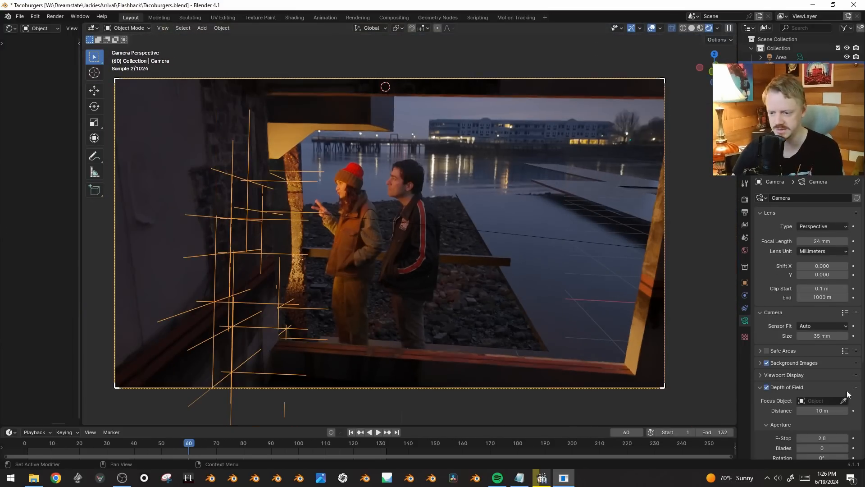
pyautogui.scroll(-4, 844, 327)
pyautogui.rightClick(361, 182)
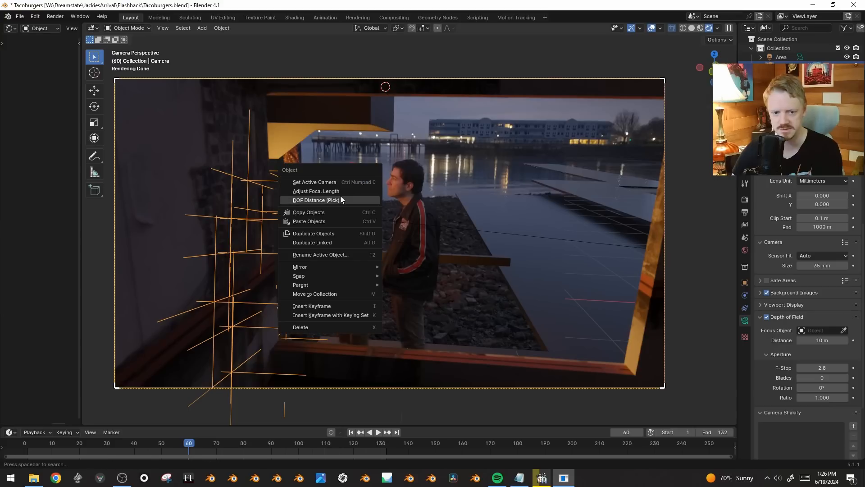
pyautogui.click(340, 196)
pyautogui.click(344, 187)
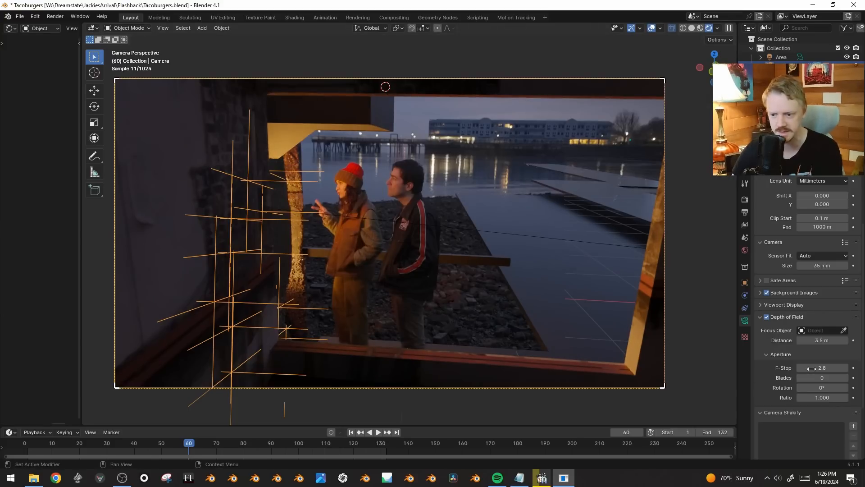
# - Set the camera's aperture to f-stop 0.3 and check the result through the camera
pyautogui.moveTo(825, 368); pyautogui.dragTo(801, 368)
pyautogui.moveTo(316, 167); pyautogui.dragTo(420, 185, button='middle')
pyautogui.press('KP_0')
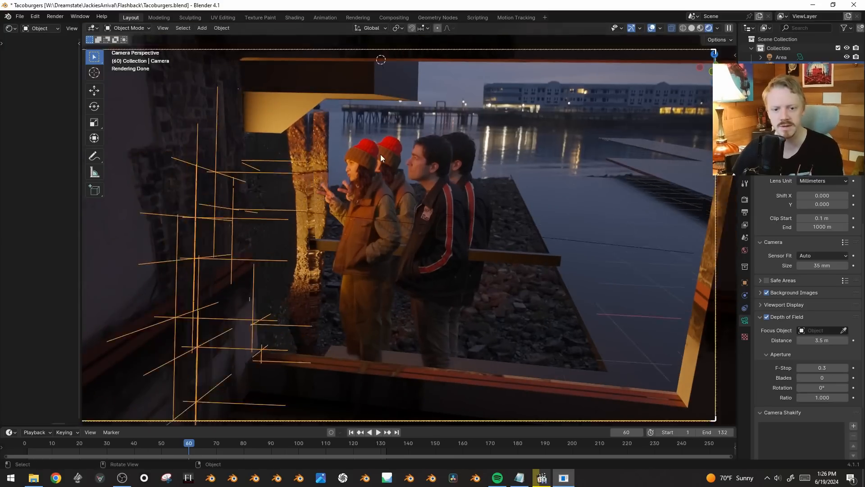
# - Set the camera's aperture to f-stop 1.0 and inspect the blur around the couple through the camera
pyautogui.scroll(5, 374, 166)
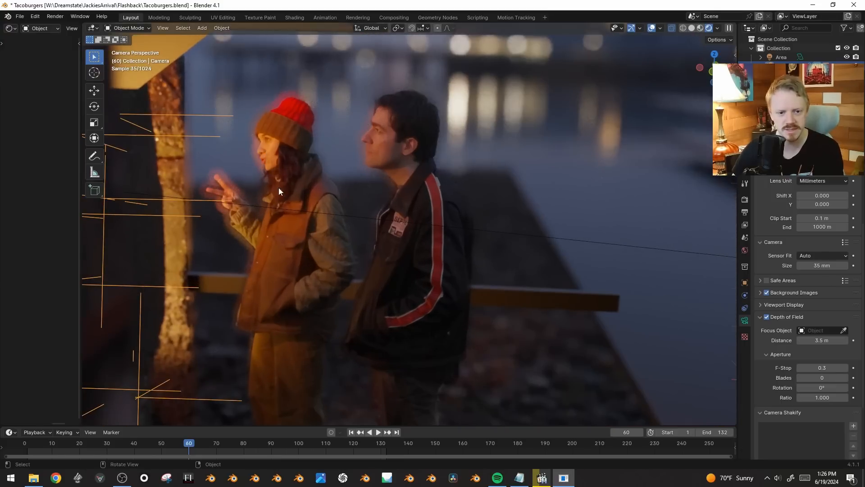
pyautogui.scroll(-3, 344, 242)
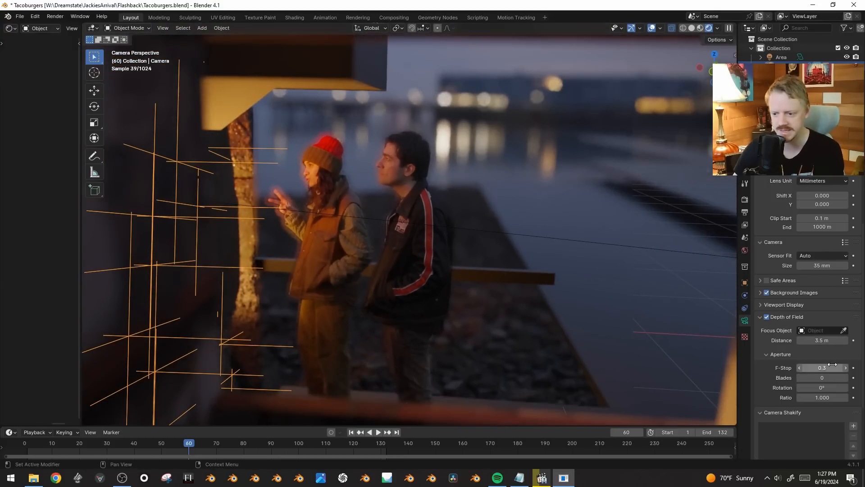
pyautogui.moveTo(832, 365); pyautogui.dragTo(841, 364)
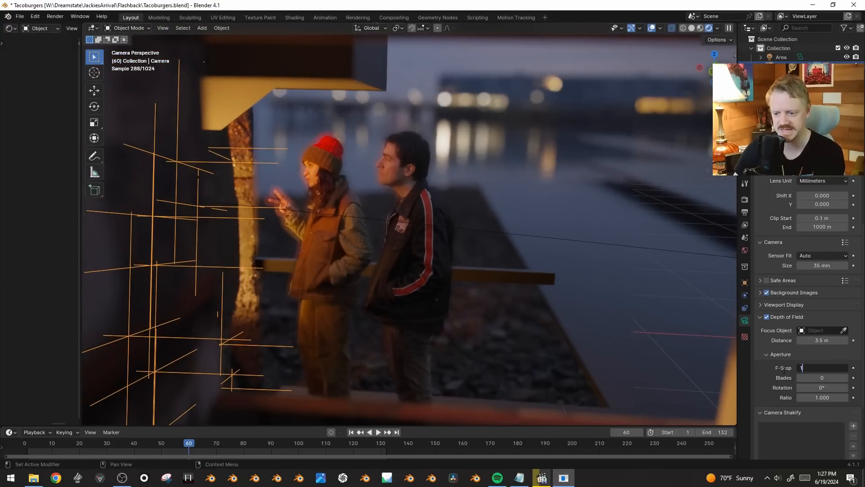
pyautogui.scroll(4, 350, 218)
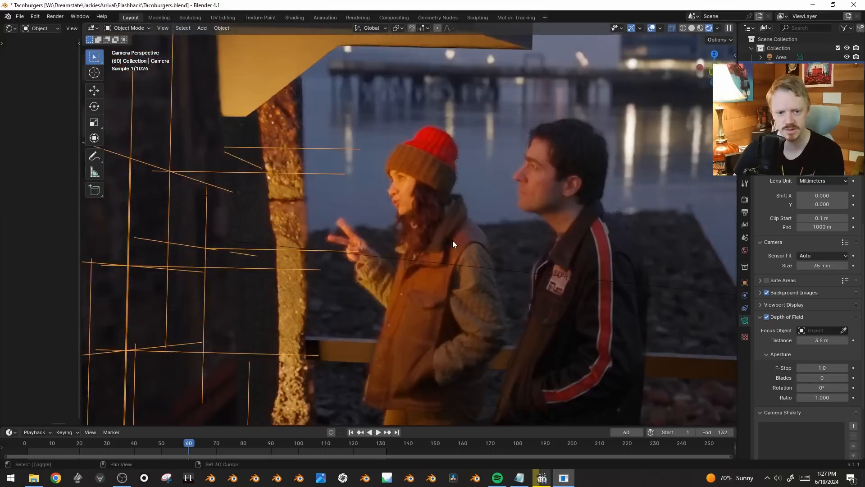
pyautogui.scroll(2, 361, 163)
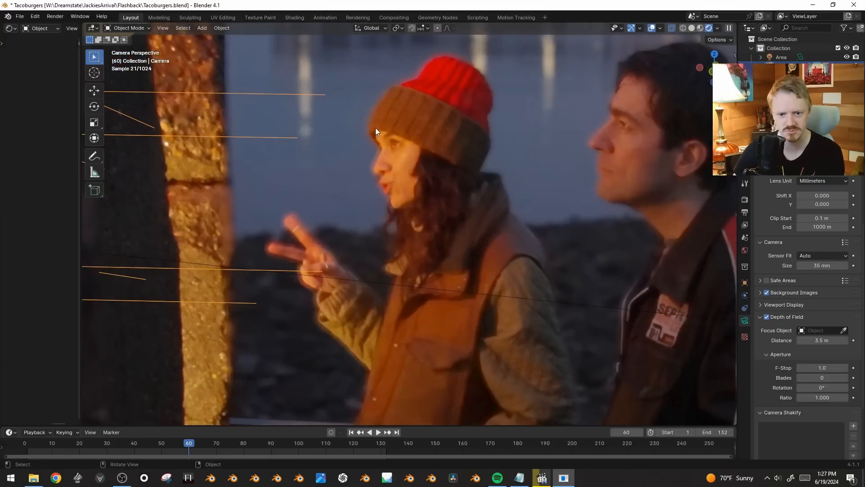
# - Add a plane to the projected geometry's mesh in the open ground beside the couple and rotate it upright about the X axis
pyautogui.moveTo(435, 244); pyautogui.dragTo(457, 250, button='middle')
pyautogui.moveTo(675, 226); pyautogui.dragTo(613, 233, button='middle')
pyautogui.click(653, 286)
pyautogui.press('Tab')
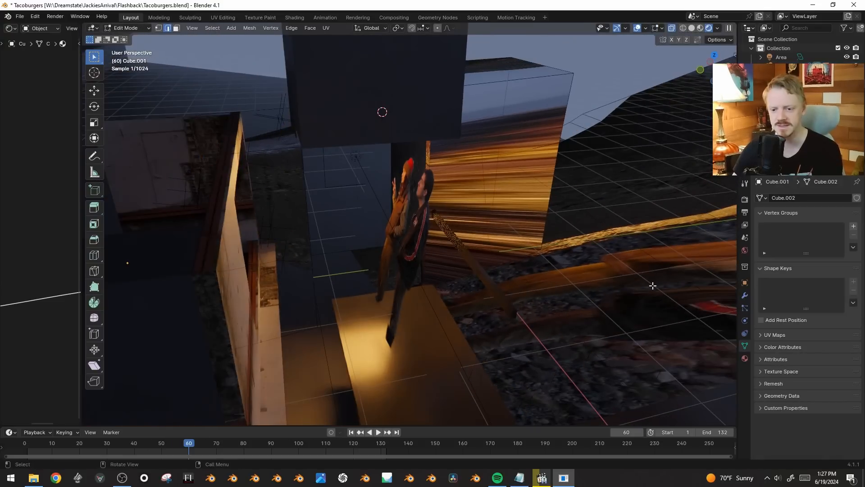
pyautogui.keyDown('shift'); pyautogui.rightClick(541, 291); pyautogui.keyUp('shift')
pyautogui.hotkey('shift', 'a')
pyautogui.click(538, 282)
pyautogui.press('r')
pyautogui.press('x')
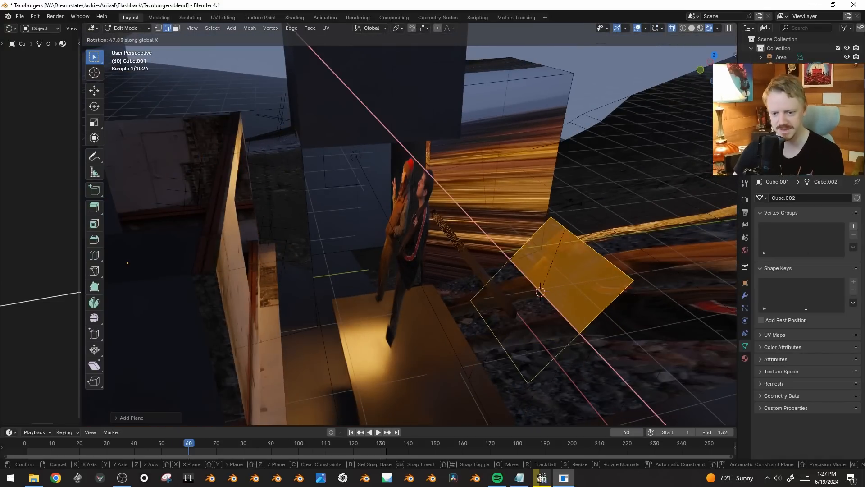
pyautogui.click(503, 204)
# - Move the upright plane into the camera's view and widen it along X so the couple is projected onto it
pyautogui.press('g')
pyautogui.click(511, 84)
pyautogui.scroll(2, 582, 181)
pyautogui.moveTo(586, 186); pyautogui.dragTo(421, 147, button='middle')
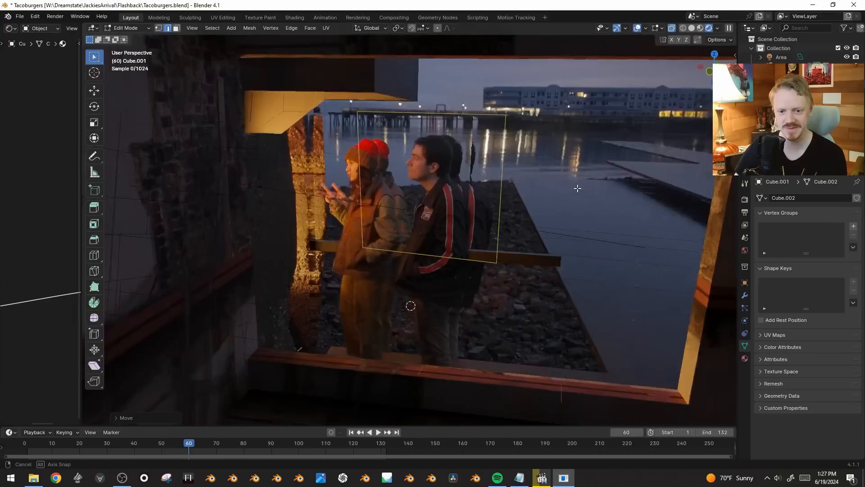
pyautogui.press('KP_0')
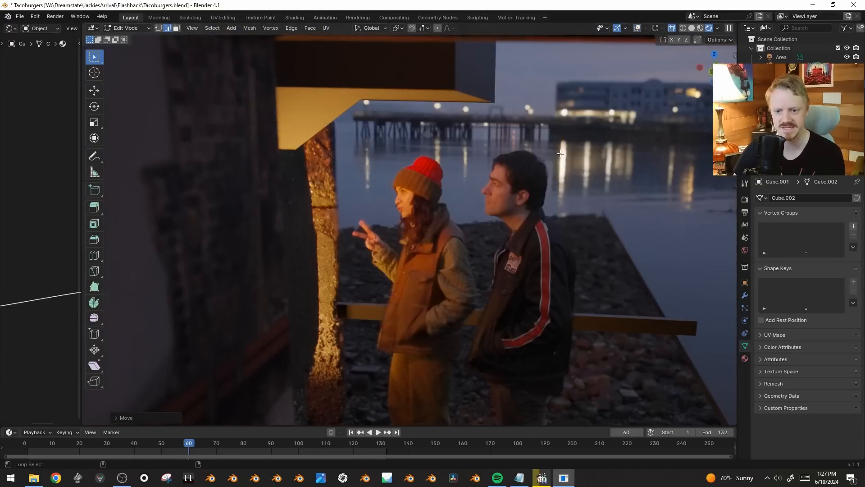
pyautogui.press('s')
pyautogui.press('z')
pyautogui.press('x')
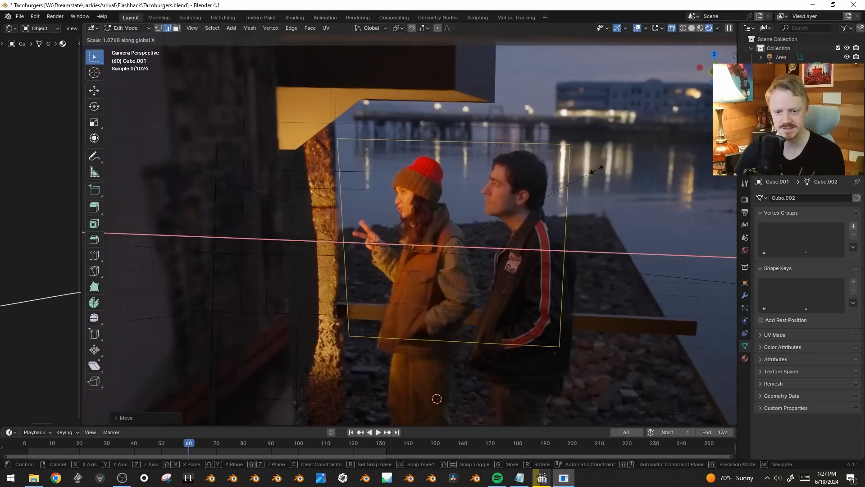
pyautogui.scroll(3, 598, 169)
pyautogui.click(472, 201)
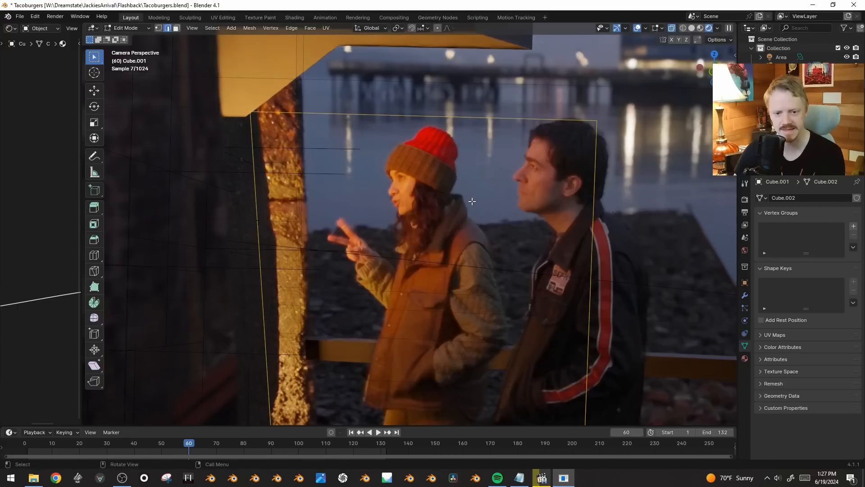
pyautogui.scroll(-2, 471, 201)
pyautogui.press('Tab')
pyautogui.scroll(-1, 521, 201)
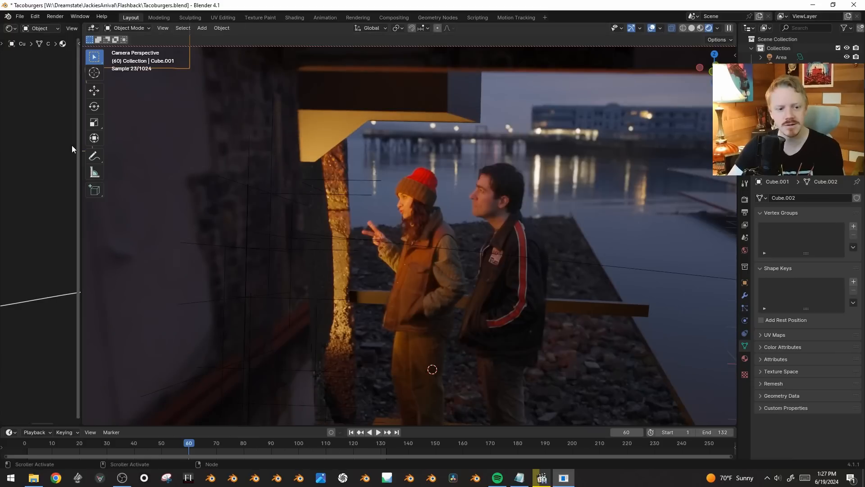
# - Widen the asset browser, add the Volume Cube asset to the scene, and clear its rotation
pyautogui.moveTo(80, 142); pyautogui.dragTo(271, 142)
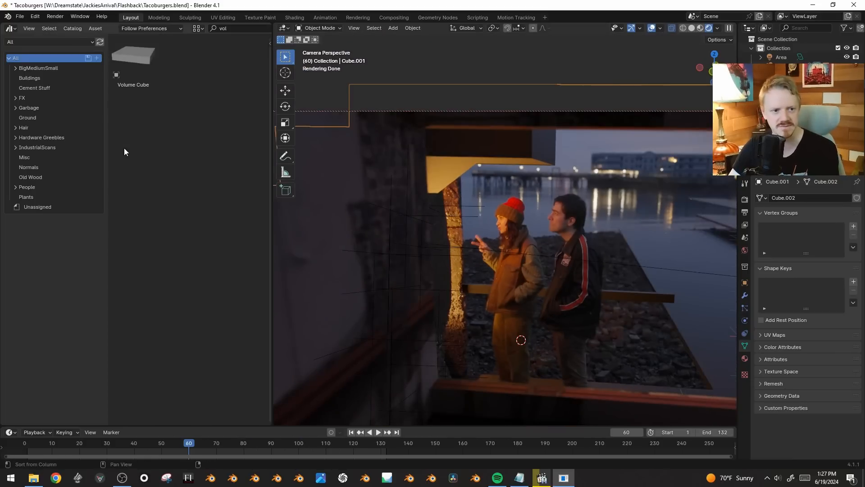
pyautogui.moveTo(135, 59); pyautogui.dragTo(650, 239)
pyautogui.hotkey('alt', 'r')
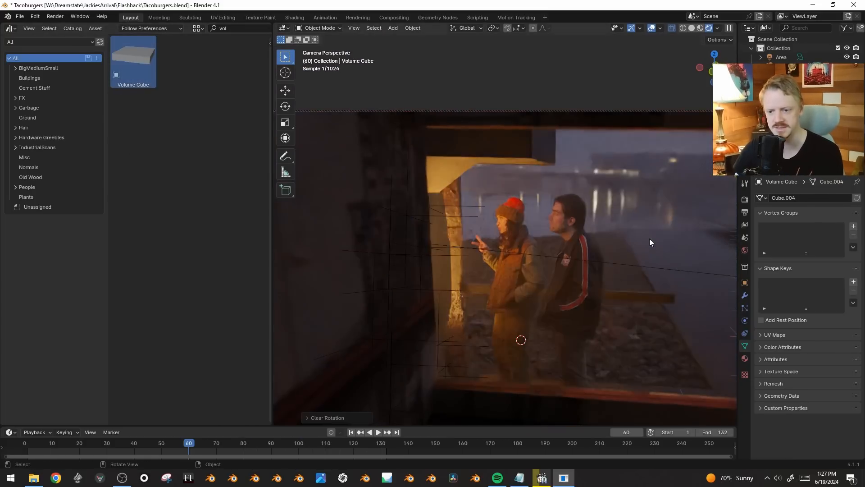
pyautogui.scroll(-2, 645, 273)
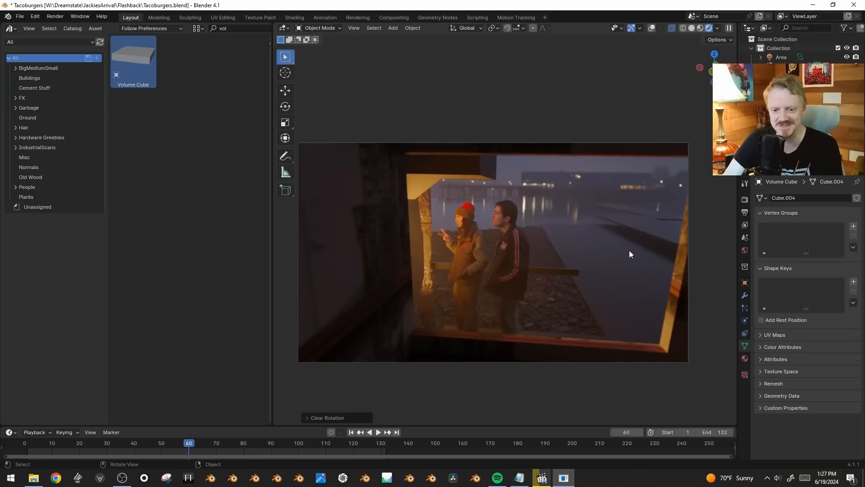
pyautogui.scroll(3, 519, 236)
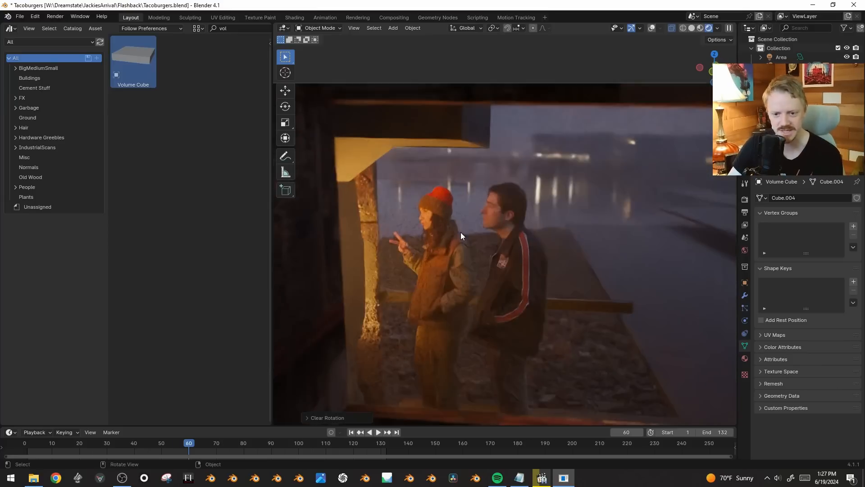
# - Reopen the projected mesh for editing, move the upright plane along the Y axis, and return to the camera view
pyautogui.keyDown('shift'); pyautogui.moveTo(426, 221); pyautogui.dragTo(604, 210, button='middle'); pyautogui.keyUp('shift')
pyautogui.scroll(-2, 469, 174)
pyautogui.click(620, 175)
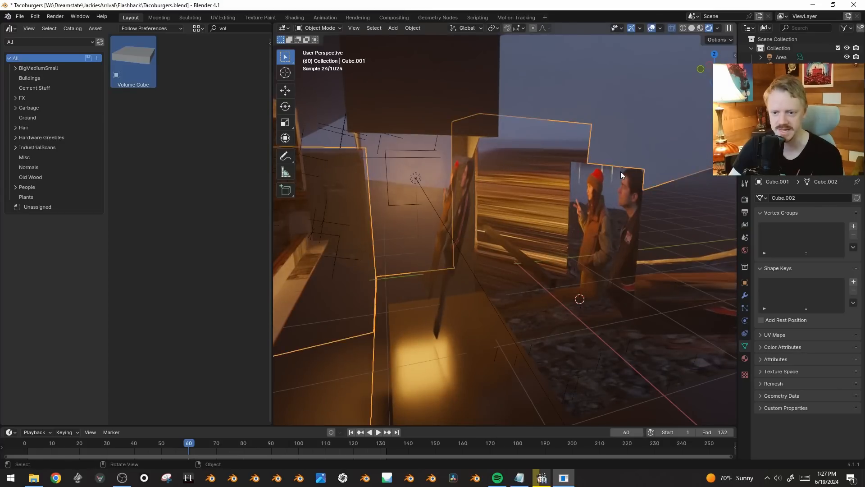
pyautogui.press('Tab')
pyautogui.press('g')
pyautogui.press('y')
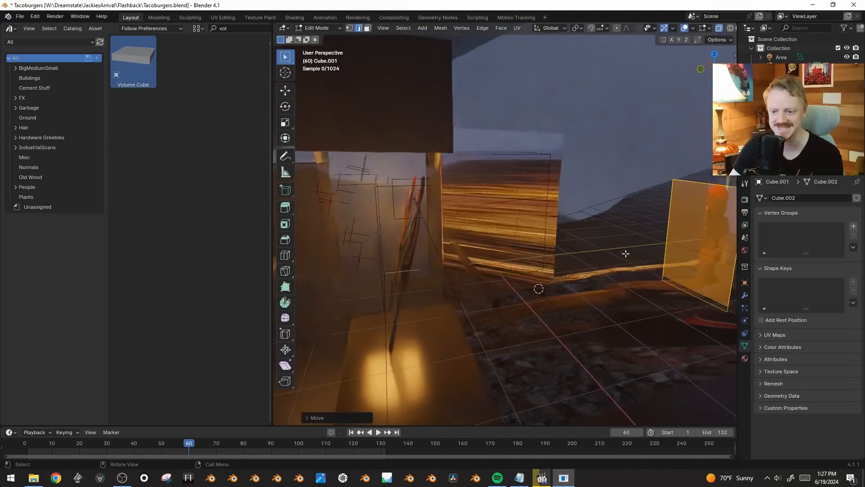
pyautogui.click(676, 230)
pyautogui.press('KP_0')
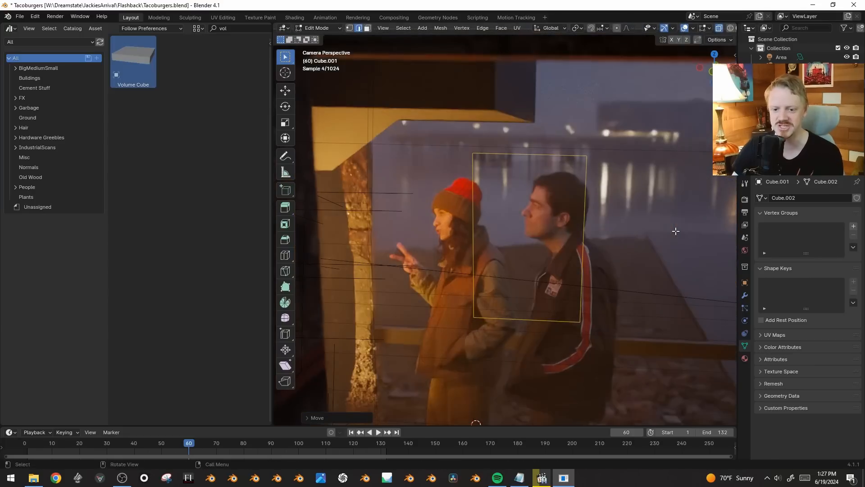
# - Compare the plane's projection through the camera with the overlays hidden and shown, and leave mesh editing
pyautogui.moveTo(518, 271); pyautogui.dragTo(534, 231, button='middle')
pyautogui.press('KP_0')
pyautogui.hotkey('shift', 'alt', 'z')
pyautogui.hotkey('shift', 'alt', 'z')
pyautogui.press('Tab')
pyautogui.hotkey('shift', 'alt', 'z')
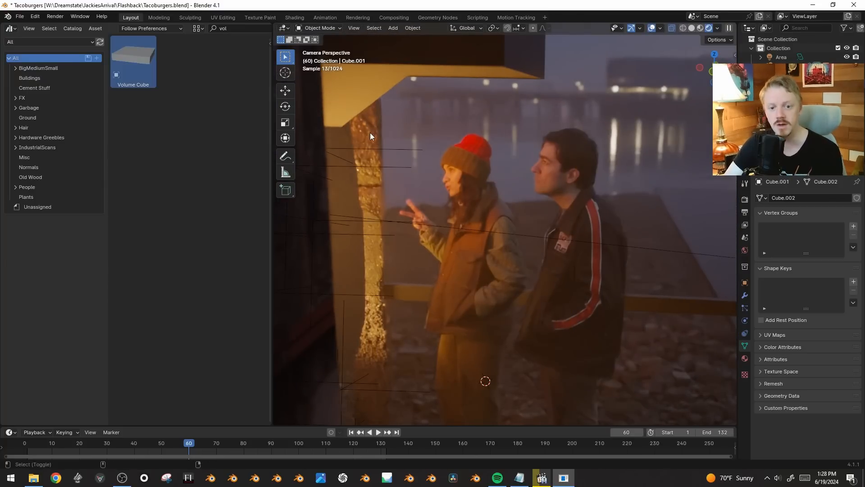
# - Sketch annotation strokes of a horizontal band with hanging shapes across the couple
pyautogui.press('s')
pyautogui.rightClick(383, 112)
pyautogui.moveTo(399, 131)
pyautogui.mouseDown()
pyautogui.moveTo(532, 161)
pyautogui.moveTo(408, 153)
pyautogui.moveTo(543, 137)
pyautogui.moveTo(489, 167)
pyautogui.mouseUp()
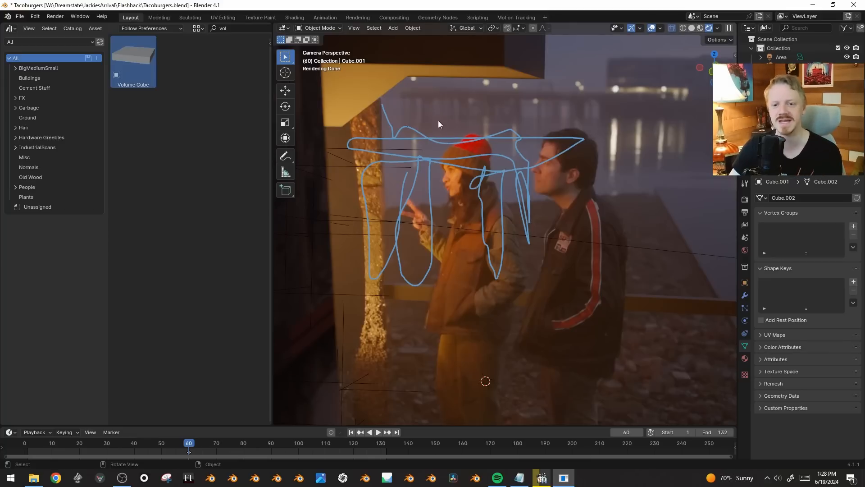
# - Delete the upright plane's vertices from the projected mesh and save the file
pyautogui.press('Tab')
pyautogui.press('z')
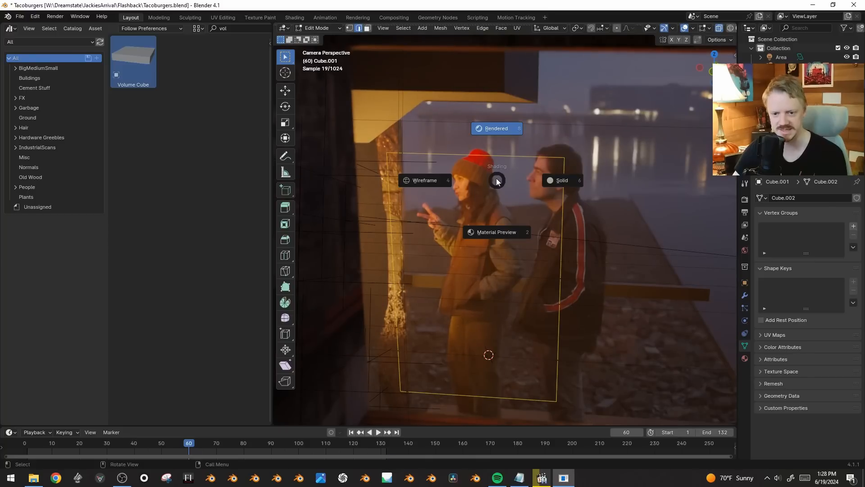
pyautogui.click(487, 130)
pyautogui.press('x')
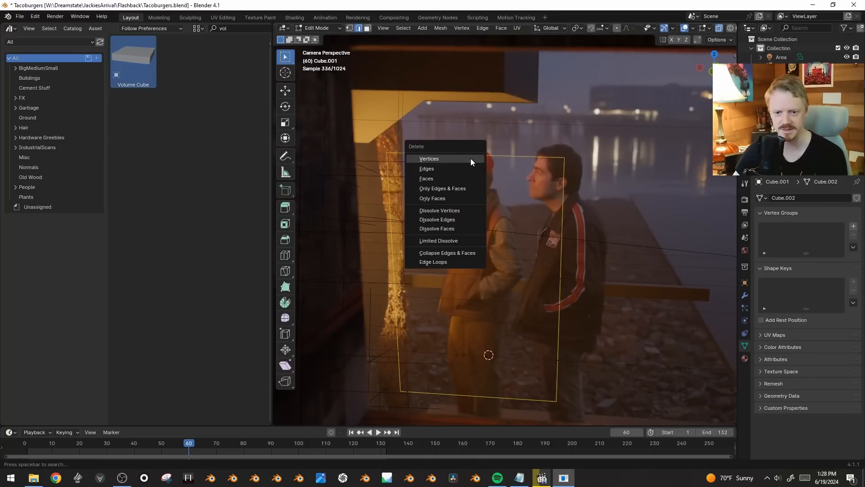
pyautogui.click(442, 158)
pyautogui.press('Tab')
pyautogui.press('Home')
pyautogui.hotkey('ctrl', 's')
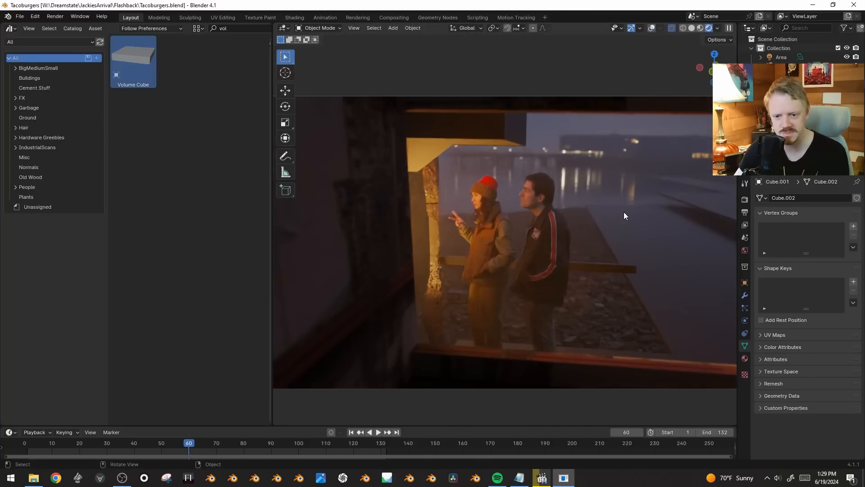
# - Select the Volume Cube with overlays shown and move it along the Y axis towards the far end of the projected scene
pyautogui.moveTo(624, 212); pyautogui.dragTo(569, 210, button='middle')
pyautogui.scroll(-2, 569, 210)
pyautogui.click(536, 126)
pyautogui.moveTo(535, 127); pyautogui.dragTo(620, 183, button='middle')
pyautogui.hotkey('shift', 'alt', 'z')
pyautogui.moveTo(541, 168); pyautogui.dragTo(510, 189, button='middle')
pyautogui.scroll(-4, 509, 189)
pyautogui.press('g')
pyautogui.press('y')
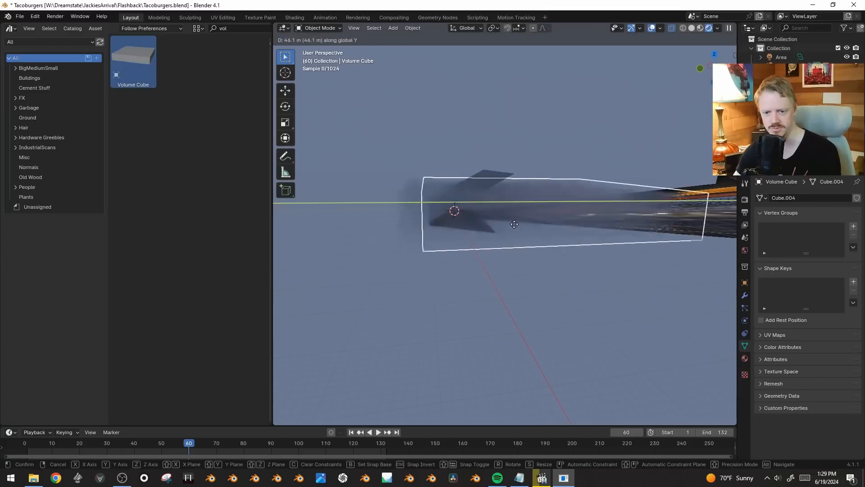
pyautogui.click(535, 118)
pyautogui.press('s')
pyautogui.press('x')
pyautogui.rightClick(529, 95)
# - Stretch the Volume Cube along the Y axis and check the haze through the camera
pyautogui.press('s')
pyautogui.press('y')
pyautogui.click(546, 82)
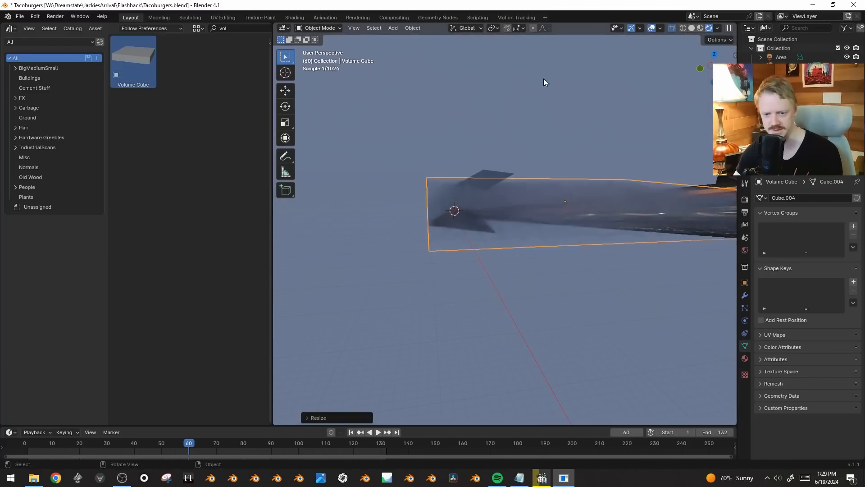
pyautogui.moveTo(545, 82); pyautogui.dragTo(569, 161, button='middle')
pyautogui.press('KP_0')
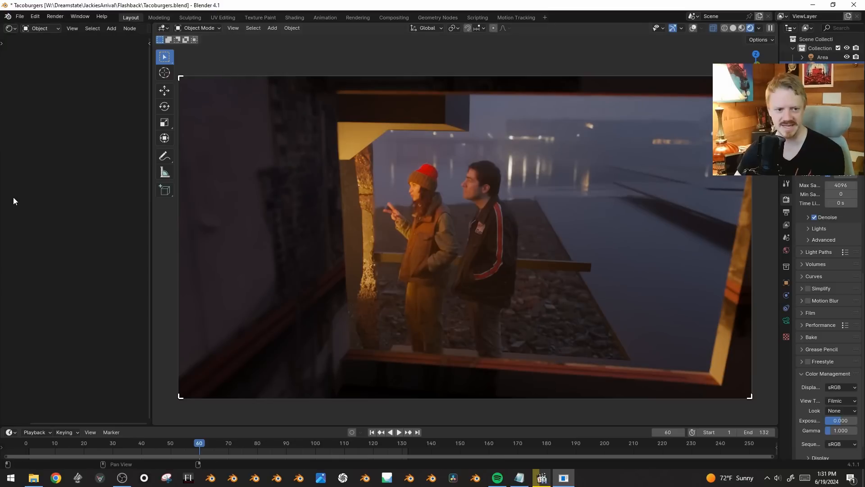
# - Search the asset browser for "dud", add the DUDE figure to the scene, and clear its rotation
pyautogui.hotkey('shift', 'F1')
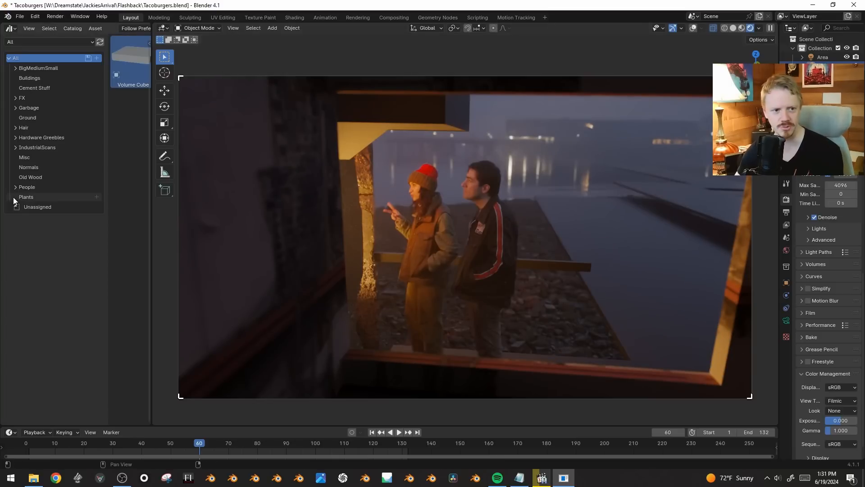
pyautogui.moveTo(135, 29); pyautogui.dragTo(46, 31, button='middle')
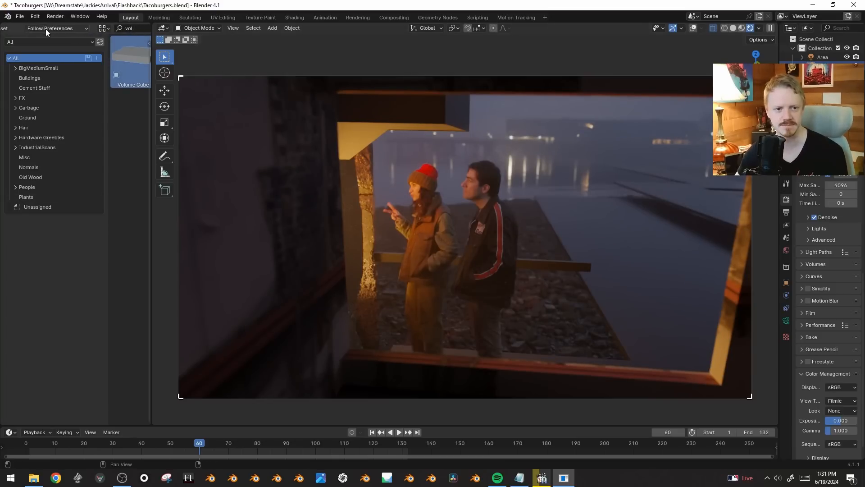
pyautogui.click(140, 28)
pyautogui.write('dud')
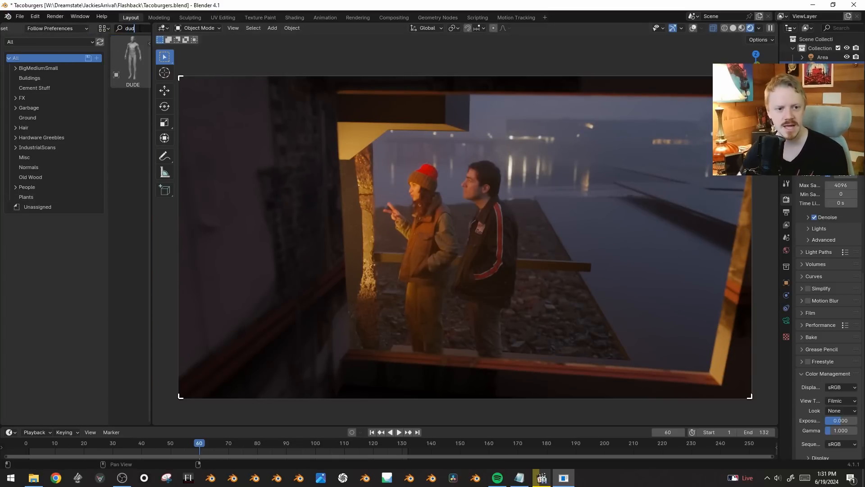
pyautogui.moveTo(136, 70); pyautogui.dragTo(633, 225)
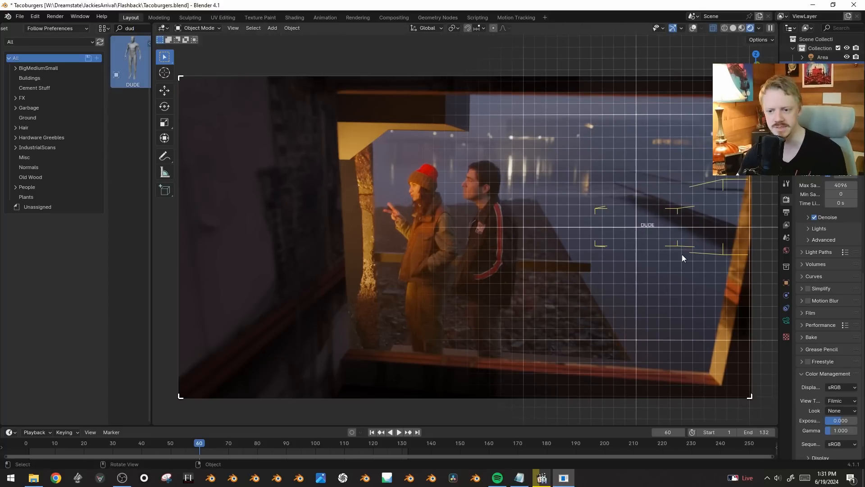
pyautogui.hotkey('alt', 'r')
# - Move the DUDE figure across the ground in the top view and hide the Volume Cube
pyautogui.press('KP_7')
pyautogui.press('g')
pyautogui.click(582, 245)
pyautogui.moveTo(582, 246); pyautogui.dragTo(423, 268, button='middle')
pyautogui.click(413, 169)
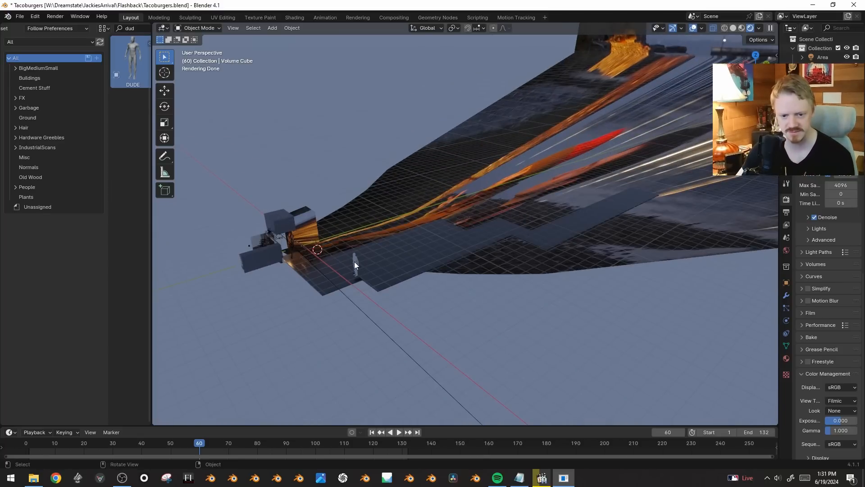
# - Reposition the DUDE figure from the top view and adjust its height along Z so it stands beside the couple in the camera view
pyautogui.press('KP_7')
pyautogui.press('g')
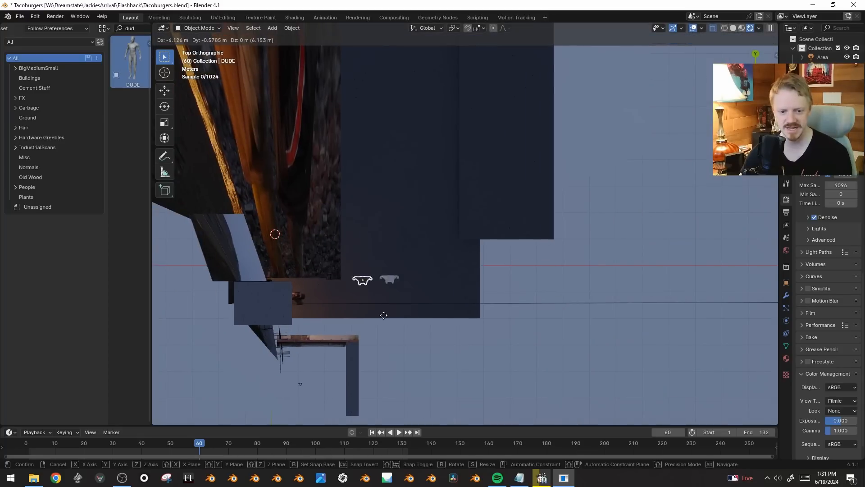
pyautogui.press('KP_0')
pyautogui.press('z')
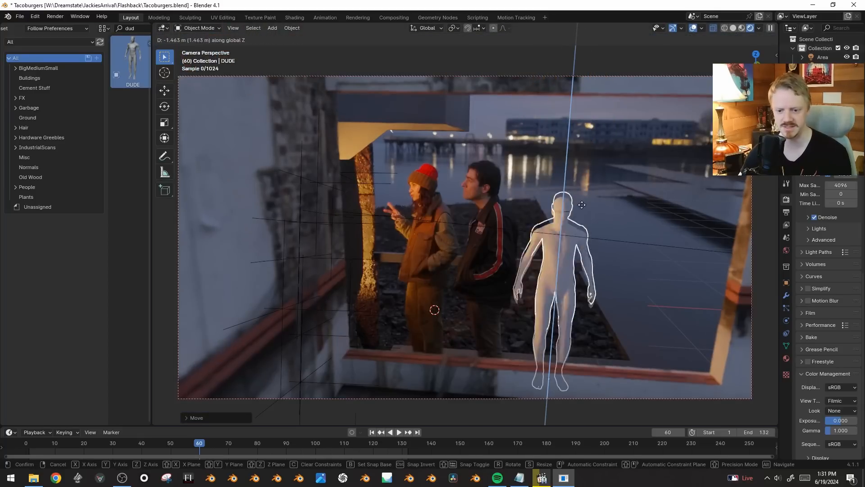
pyautogui.click(585, 199)
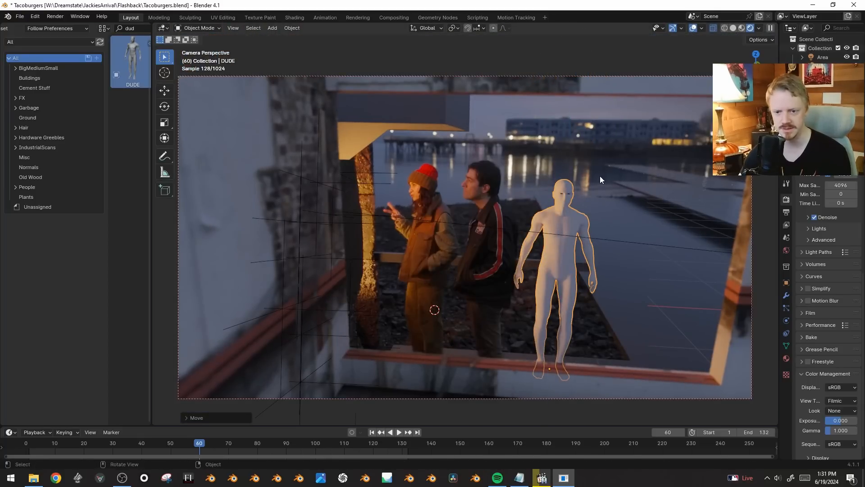
# - Place linked duplicates of the DUDE figure on the distant docks and sketch an annotation stroke around the nearer one
pyautogui.press('KP_7')
pyautogui.scroll(-1, 332, 272)
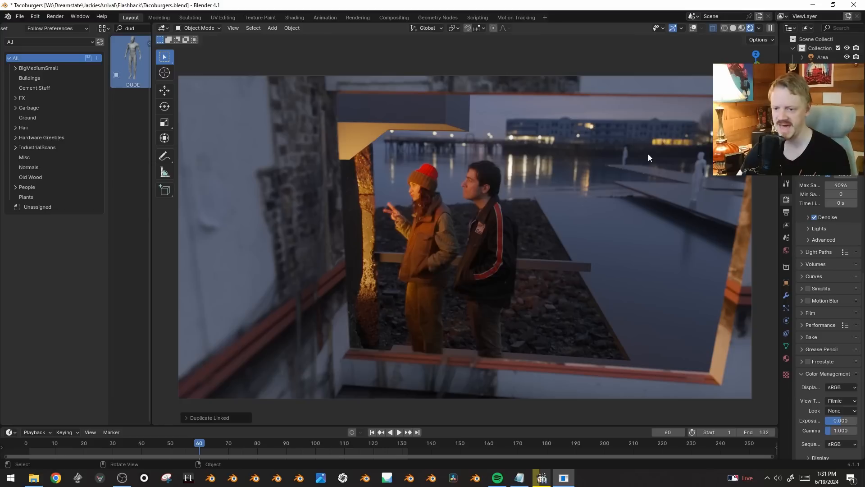
pyautogui.keyDown('shift'); pyautogui.moveTo(705, 177); pyautogui.dragTo(641, 184, button='middle'); pyautogui.keyUp('shift')
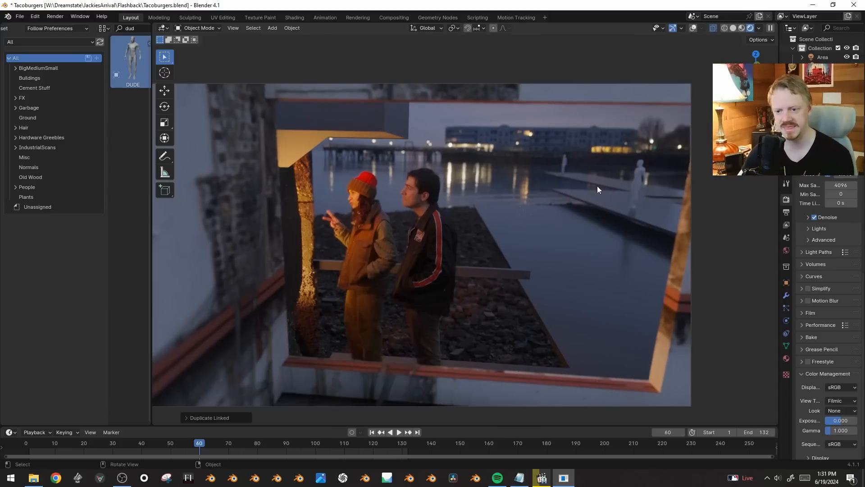
pyautogui.hotkey('shift', 'alt', 'z')
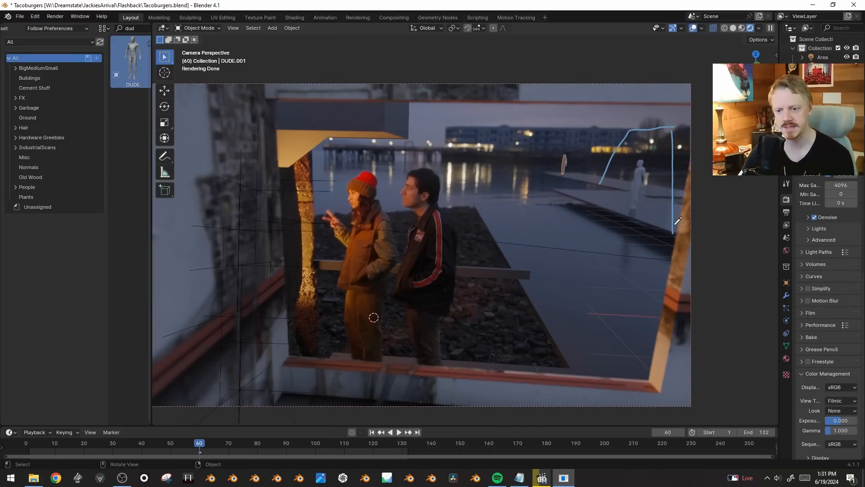
pyautogui.moveTo(695, 127)
pyautogui.mouseDown()
pyautogui.moveTo(678, 95)
pyautogui.moveTo(634, 122)
pyautogui.mouseUp()
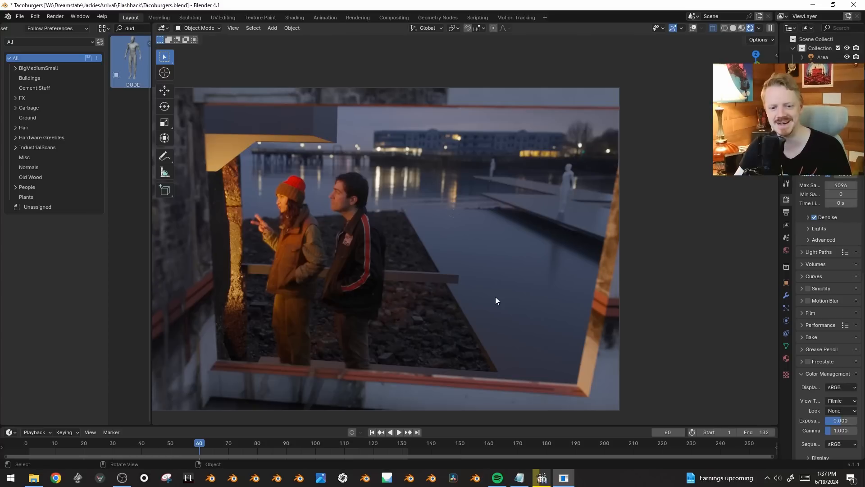
# - Isolate the dock mesh in local view and open it in Edit Mode for face selection
pyautogui.moveTo(496, 297); pyautogui.dragTo(497, 229, button='middle')
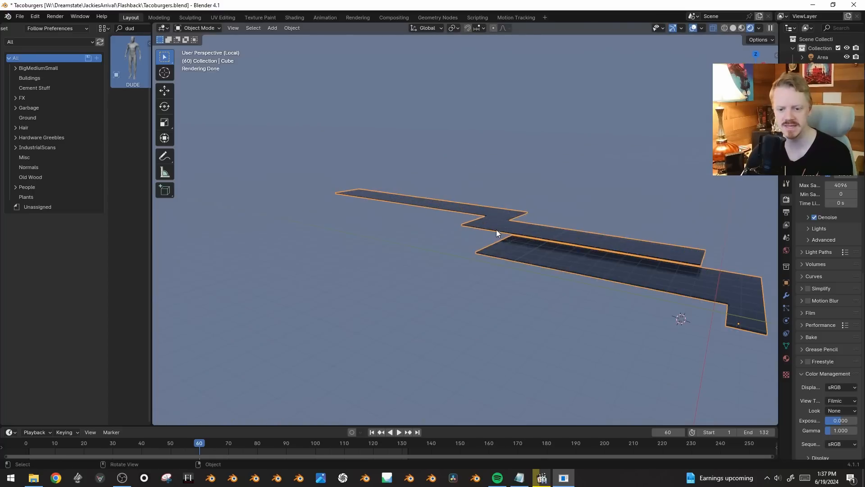
pyautogui.scroll(2, 496, 229)
pyautogui.press('Tab')
pyautogui.press('l')
pyautogui.moveTo(570, 282); pyautogui.dragTo(530, 181, button='middle')
pyautogui.press('3')
pyautogui.hotkey('alt', 'z')
# - Select six faces of the dock slabs and move them along Z to thicken the slabs
pyautogui.click(512, 179)
pyautogui.keyDown('shift'); pyautogui.click(510, 198); pyautogui.keyUp('shift')
pyautogui.keyDown('shift'); pyautogui.click(467, 222); pyautogui.keyUp('shift')
pyautogui.keyDown('shift'); pyautogui.click(475, 232); pyautogui.keyUp('shift')
pyautogui.keyDown('shift'); pyautogui.click(481, 245); pyautogui.keyUp('shift')
pyautogui.keyDown('shift'); pyautogui.click(470, 253); pyautogui.keyUp('shift')
pyautogui.moveTo(605, 221); pyautogui.dragTo(601, 257, button='middle')
pyautogui.press('g')
pyautogui.press('z')
pyautogui.click(602, 281)
# - Select all linked dock geometry and shift its height along Z in the camera view
pyautogui.press('KP_0')
pyautogui.press('g')
pyautogui.press('z')
pyautogui.press('Escape')
pyautogui.hotkey('ctrl', 'l')
pyautogui.press('g')
pyautogui.press('z')
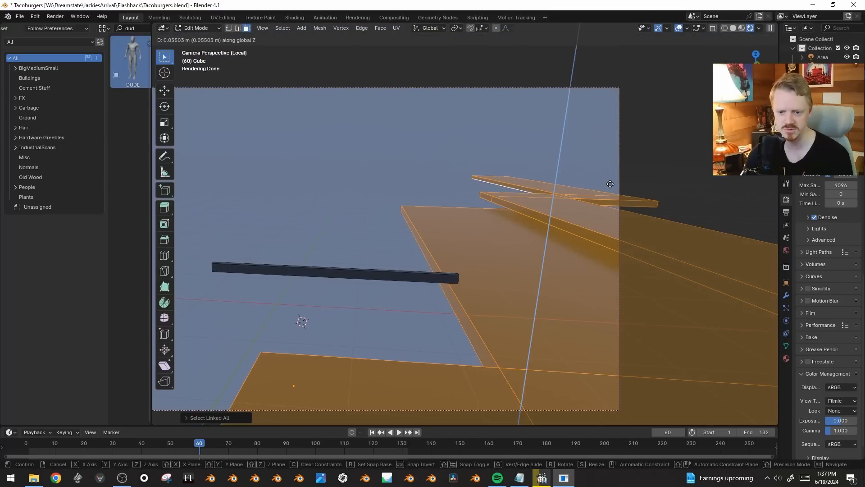
pyautogui.click(587, 227)
# - Subdivide the large dock slab with centred loop cuts in both directions to form a grid of tiles
pyautogui.moveTo(544, 267); pyautogui.dragTo(522, 245, button='middle')
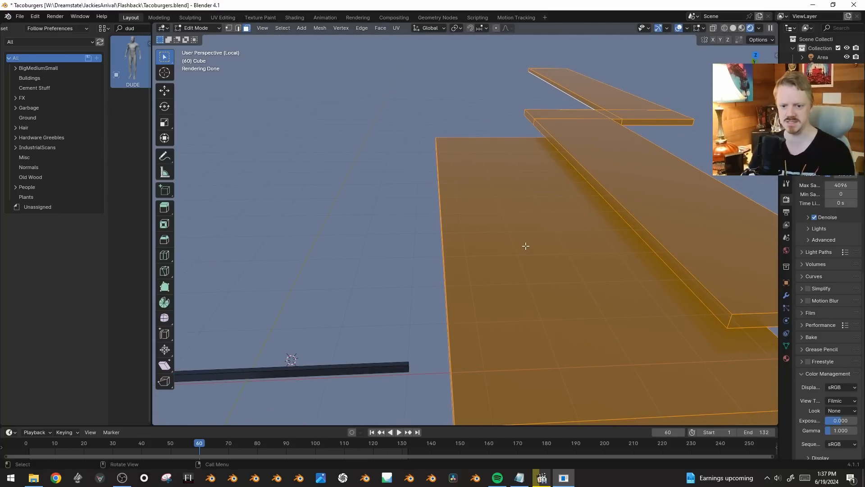
pyautogui.moveTo(522, 182); pyautogui.dragTo(430, 257, button='middle')
pyautogui.hotkey('ctrl', 'r')
pyautogui.scroll(7, 430, 256)
pyautogui.click(430, 257)
pyautogui.rightClick(430, 256)
pyautogui.hotkey('ctrl', 'r')
pyautogui.scroll(1, 546, 240)
pyautogui.click(545, 239)
pyautogui.rightClick(545, 240)
# - Divide the middle dock with a lengthwise cut and six crosswise loop cuts, and add crosswise loop cuts to the far dock
pyautogui.hotkey('ctrl', 'r')
pyautogui.click(339, 125)
pyautogui.rightClick(354, 123)
pyautogui.hotkey('ctrl', 'r')
pyautogui.scroll(5, 448, 137)
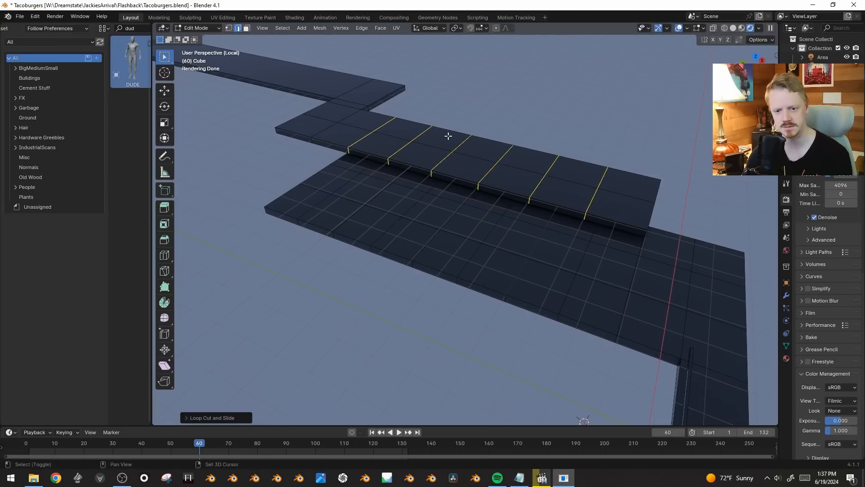
pyautogui.keyDown('shift'); pyautogui.moveTo(448, 136); pyautogui.dragTo(523, 203, button='middle'); pyautogui.keyUp('shift')
pyautogui.hotkey('ctrl', 'r')
pyautogui.scroll(8, 322, 114)
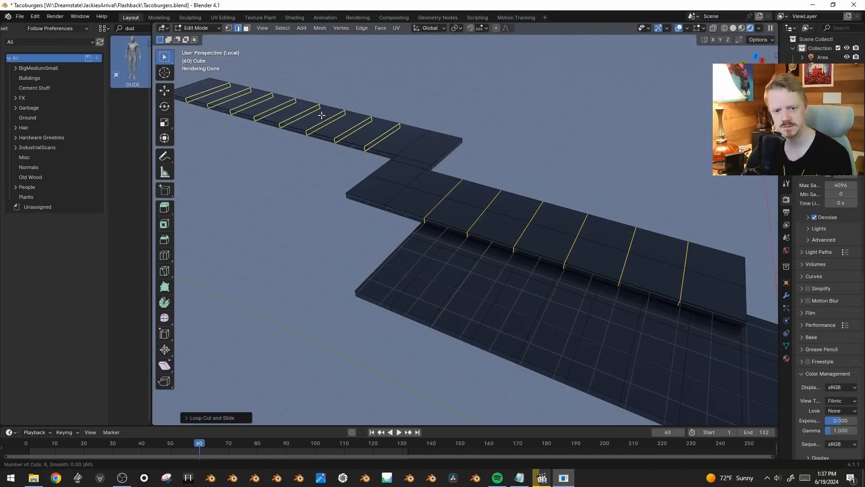
pyautogui.scroll(-2, 323, 114)
pyautogui.click(323, 114)
pyautogui.rightClick(323, 114)
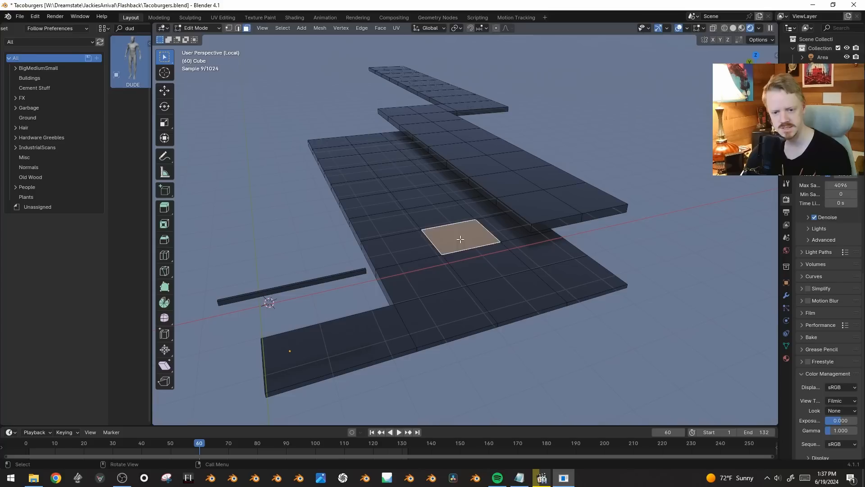
# - Select all top faces of the lower and upper docks using Select Similar with the Coplanar option
pyautogui.hotkey('shift', 'g')
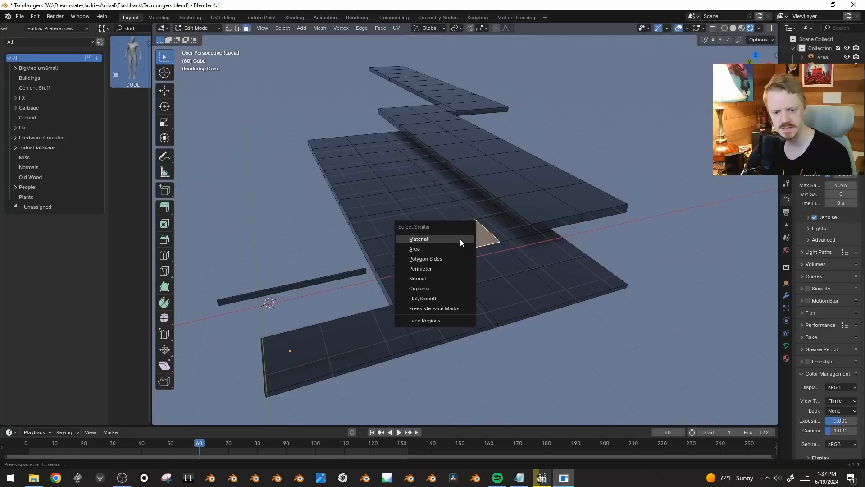
pyautogui.click(434, 290)
pyautogui.keyDown('shift'); pyautogui.click(495, 163); pyautogui.keyUp('shift')
pyautogui.hotkey('shift', 'g')
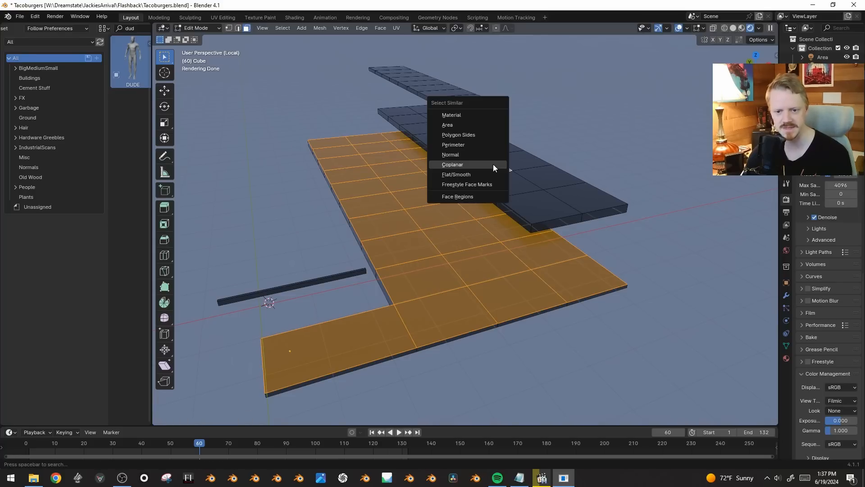
pyautogui.click(493, 165)
# - Inset the selected dock top faces by about 0.106 m to form a border
pyautogui.moveTo(496, 184); pyautogui.dragTo(513, 209, button='middle')
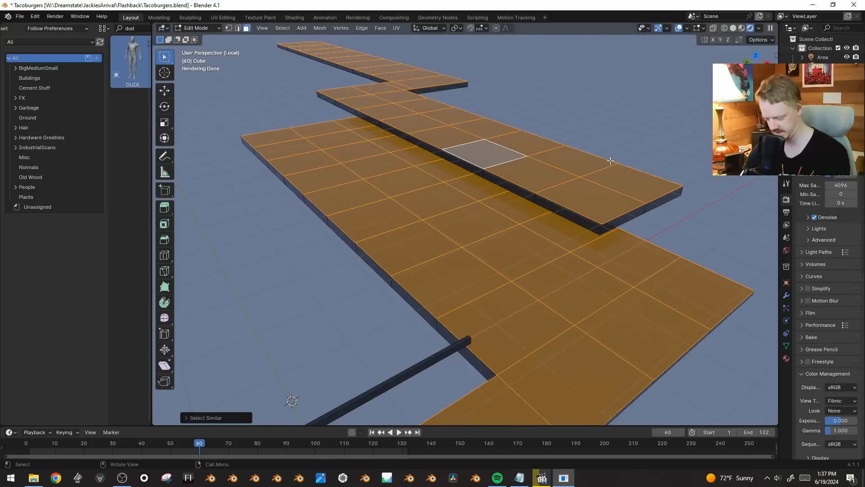
pyautogui.press('i')
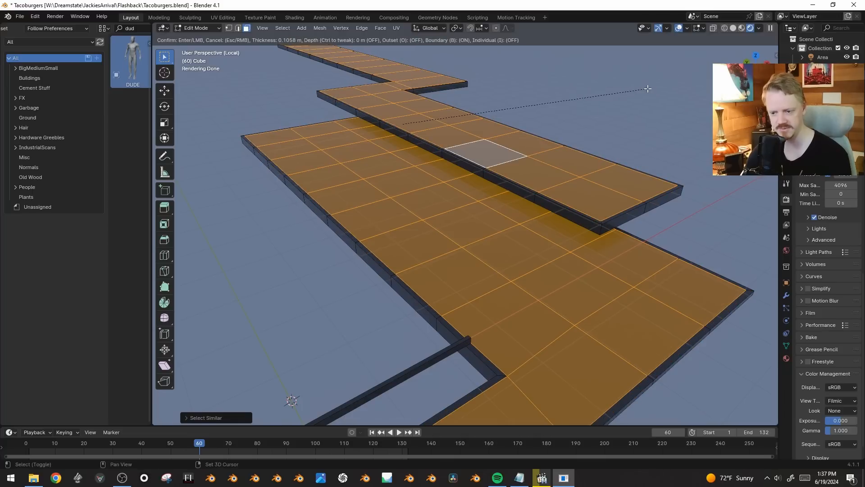
pyautogui.click(648, 89)
pyautogui.moveTo(331, 228); pyautogui.dragTo(320, 213, button='middle')
pyautogui.scroll(2, 525, 119)
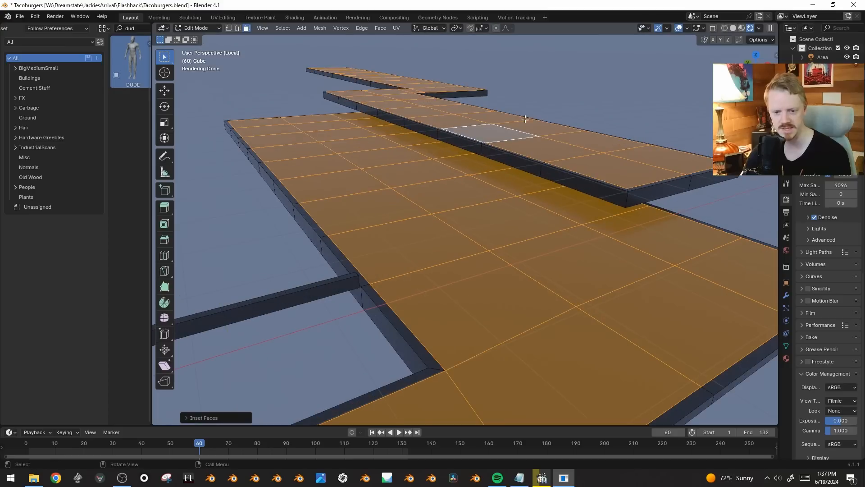
# - Extrude the inset top faces and move them down about 0.03 m along Z
pyautogui.press('e')
pyautogui.click(653, 98)
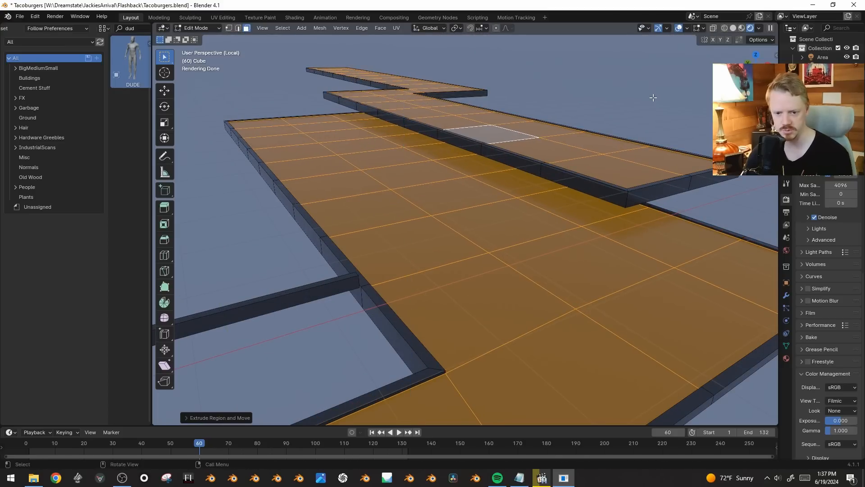
pyautogui.moveTo(504, 110); pyautogui.dragTo(498, 117, button='middle')
pyautogui.press('g')
pyautogui.press('z')
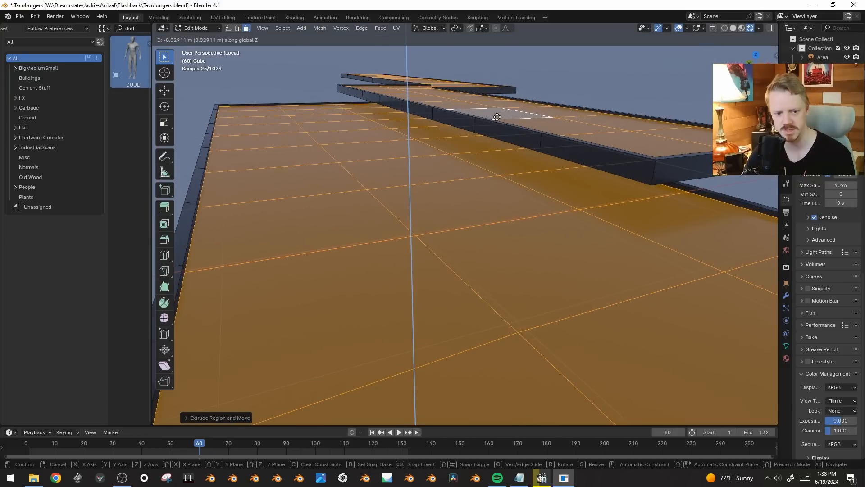
pyautogui.click(497, 117)
# - Extrude the selected top faces as individual faces to separate the dock tiles
pyautogui.hotkey('alt', 'e')
pyautogui.click(495, 135)
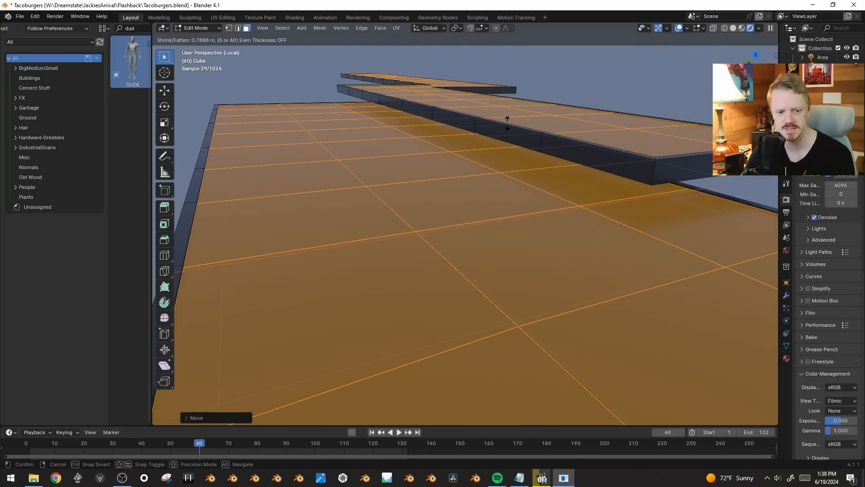
pyautogui.click(508, 135)
pyautogui.moveTo(509, 143); pyautogui.dragTo(508, 184, button='middle')
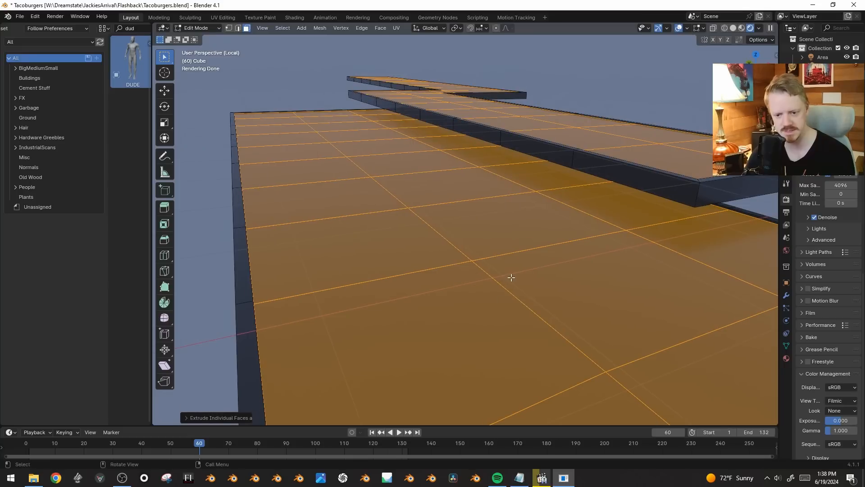
pyautogui.click(586, 289)
pyautogui.press('g')
pyautogui.click(639, 274)
pyautogui.moveTo(557, 295); pyautogui.dragTo(589, 272, button='middle')
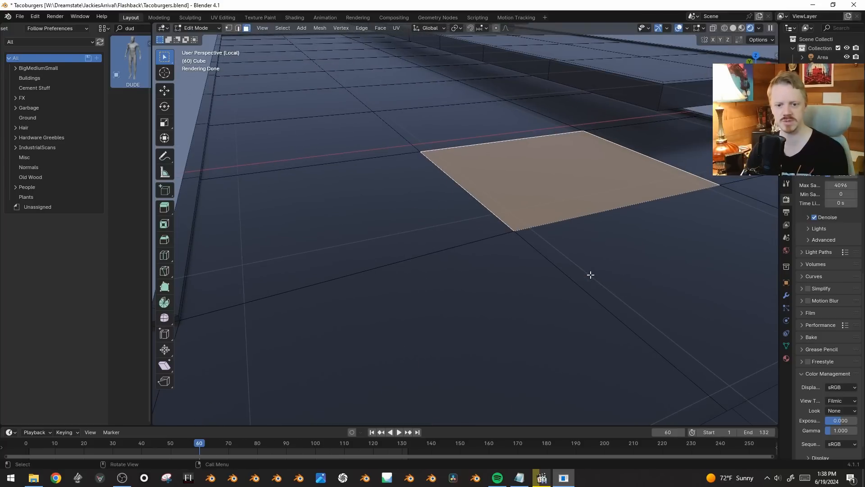
pyautogui.press('a')
pyautogui.hotkey('ctrl', 'b')
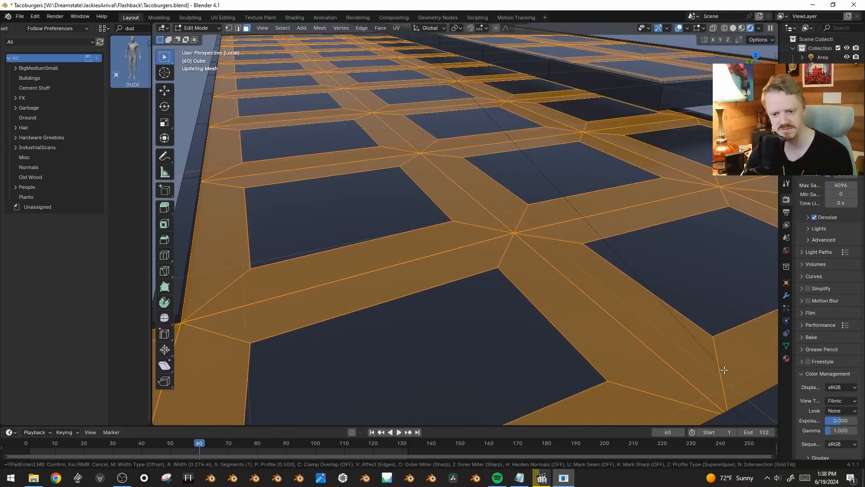
pyautogui.press('Escape')
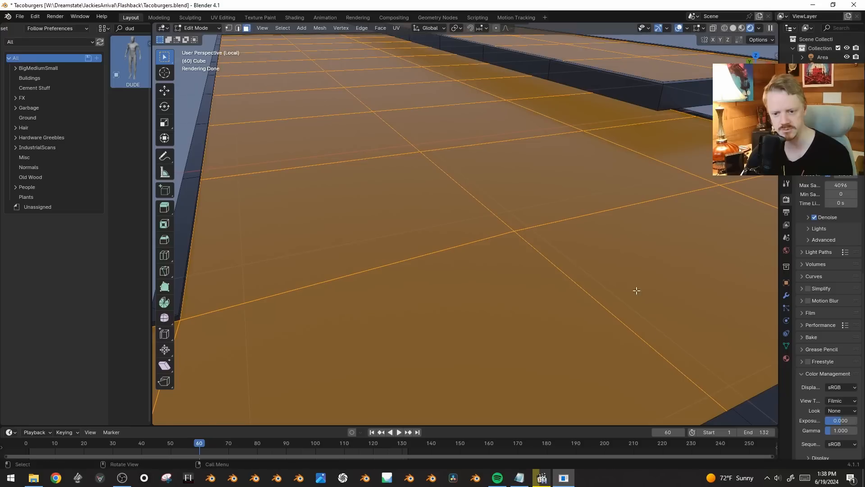
# - Apply the dock object's transform in Object Mode and reopen the mesh in Edit Mode
pyautogui.scroll(-8, 636, 291)
pyautogui.press('Tab')
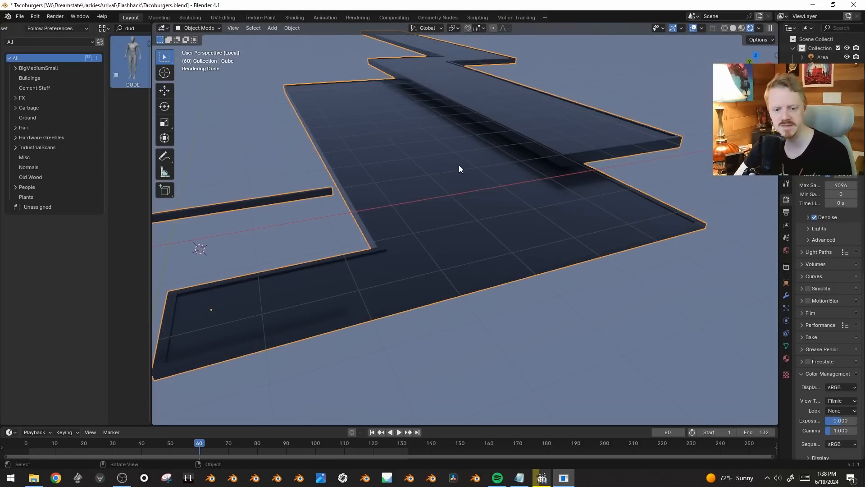
pyautogui.scroll(2, 430, 184)
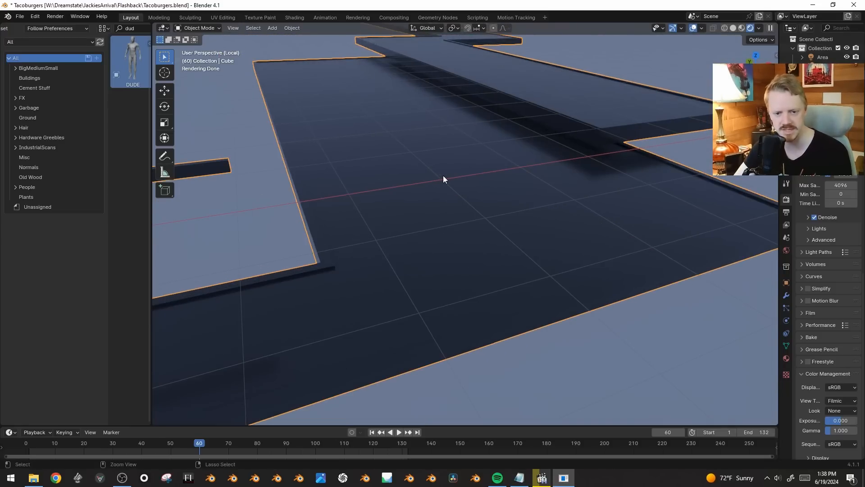
pyautogui.hotkey('ctrl', 'a')
pyautogui.click(421, 193)
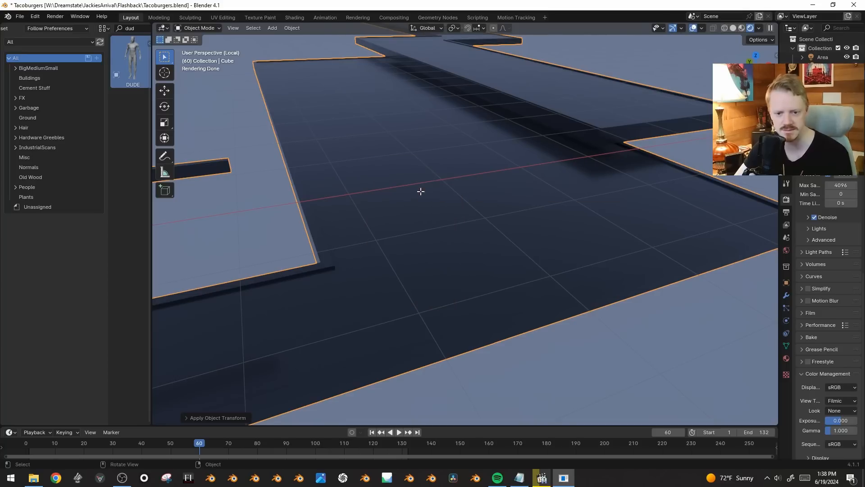
pyautogui.press('Tab')
pyautogui.scroll(2, 638, 218)
pyautogui.hotkey('ctrl', 'b')
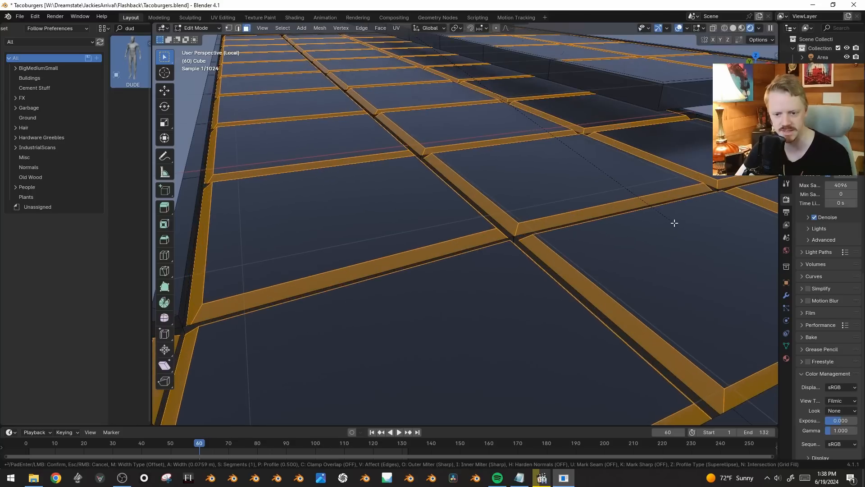
pyautogui.click(670, 220)
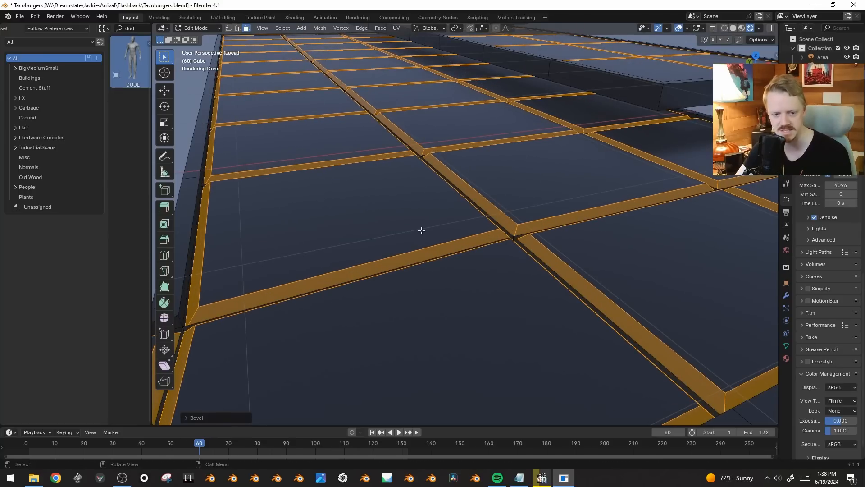
pyautogui.hotkey('ctrl', 'z')
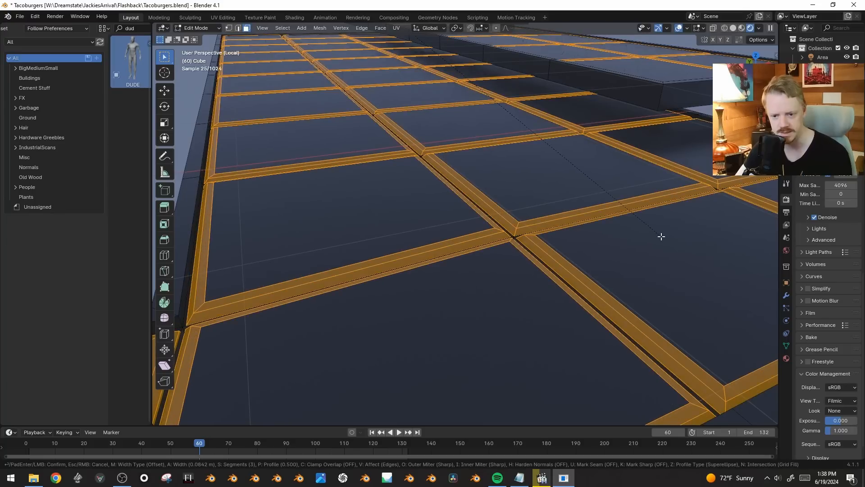
# - Bevel the dock tile edges with 3 segments at a width of about 0.023 m and return to Object Mode
pyautogui.scroll(2, 638, 240)
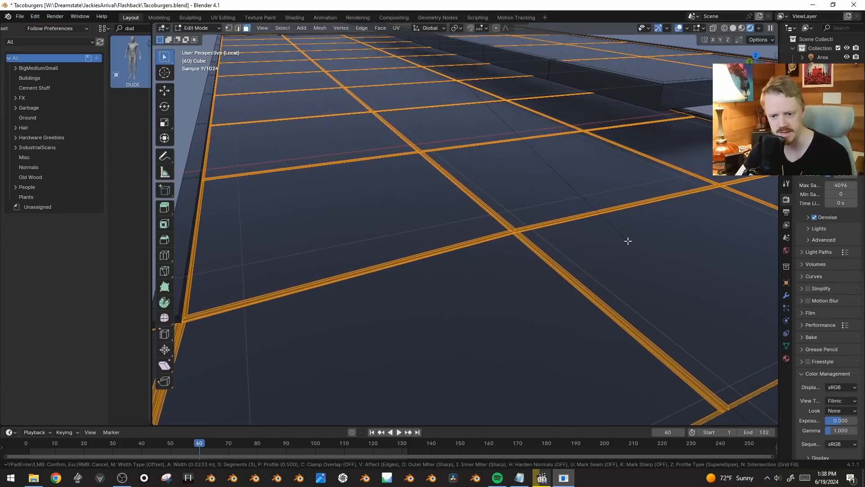
pyautogui.click(627, 241)
pyautogui.press('Tab')
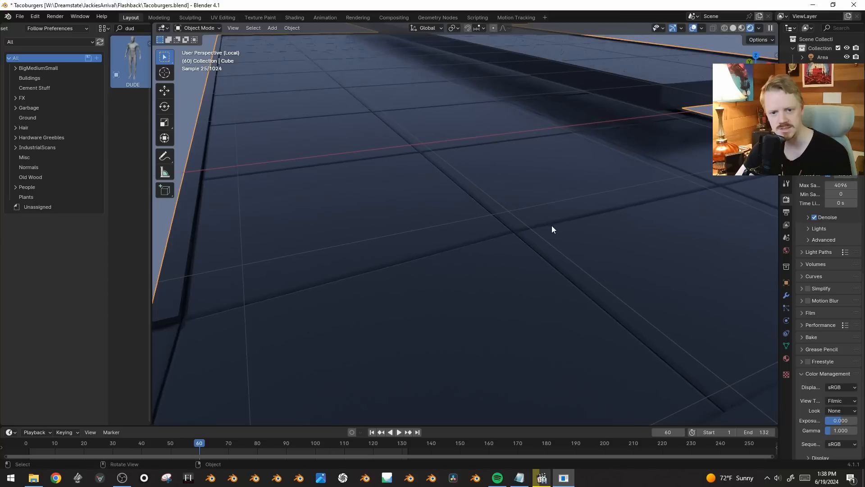
# - Select six scattered tiles across the large and middle docks and grow the selection to include their surrounding faces
pyautogui.press('Tab')
pyautogui.click(365, 217)
pyautogui.moveTo(404, 174); pyautogui.dragTo(394, 147, button='middle')
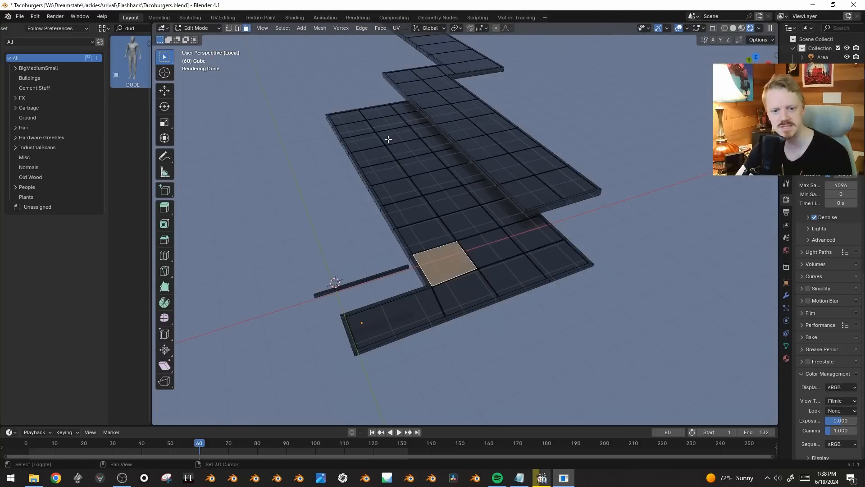
pyautogui.keyDown('shift'); pyautogui.click(390, 135); pyautogui.keyUp('shift')
pyautogui.keyDown('shift'); pyautogui.click(489, 123); pyautogui.keyUp('shift')
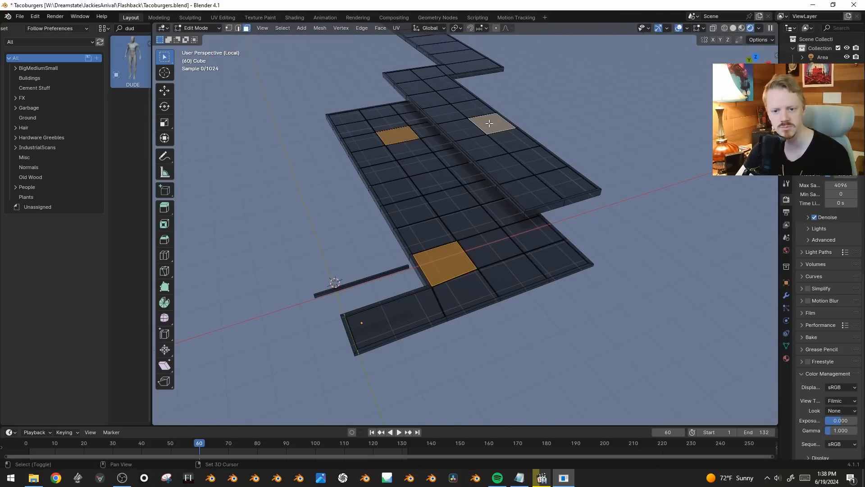
pyautogui.keyDown('shift'); pyautogui.click(490, 152); pyautogui.keyUp('shift')
pyautogui.keyDown('shift'); pyautogui.click(399, 188); pyautogui.keyUp('shift')
pyautogui.keyDown('shift'); pyautogui.click(464, 202); pyautogui.keyUp('shift')
pyautogui.scroll(6, 668, 131)
pyautogui.press('ctrl+KP_Add')
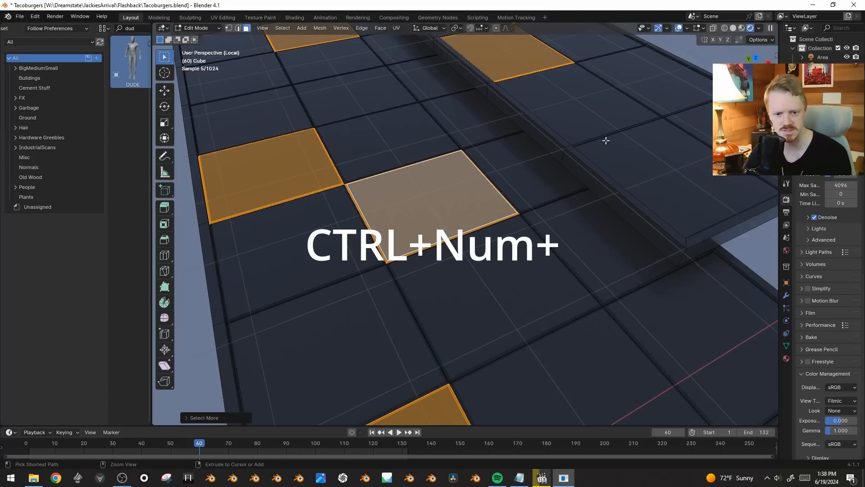
# - Set the transform pivot point to Individual Origins for the selected tiles
pyautogui.click(457, 29)
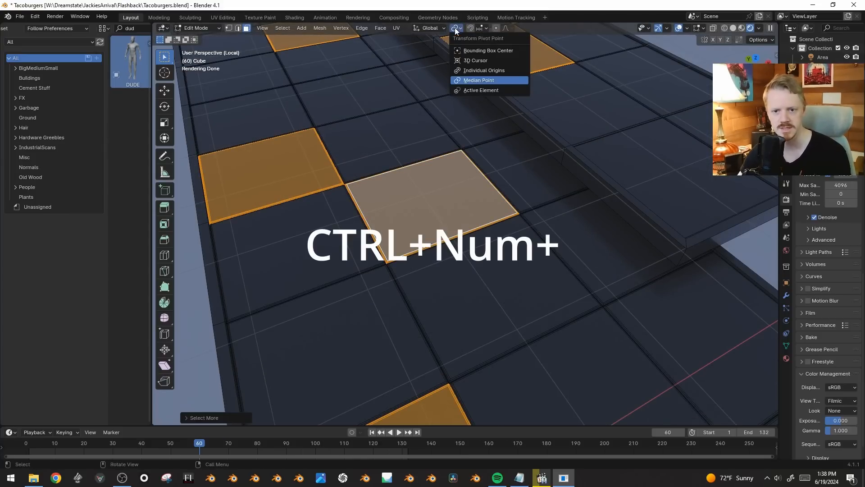
pyautogui.click(466, 68)
pyautogui.moveTo(461, 157)
pyautogui.mouseDown(button='middle')
pyautogui.moveTo(453, 141)
pyautogui.moveTo(468, 145)
pyautogui.mouseUp(button='middle')
pyautogui.scroll(-3, 467, 144)
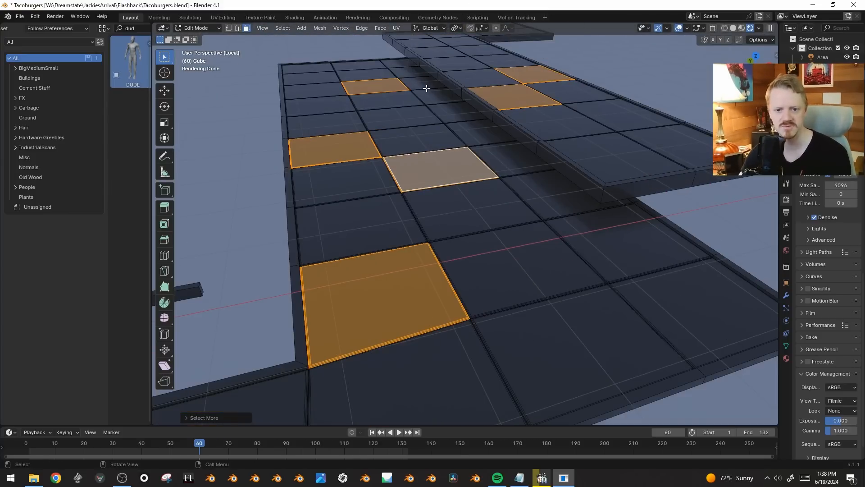
# - Rotate the selected tiles slightly, and give a second scattered set of dock tiles with their surrounding faces a small free rotation too
pyautogui.press('r')
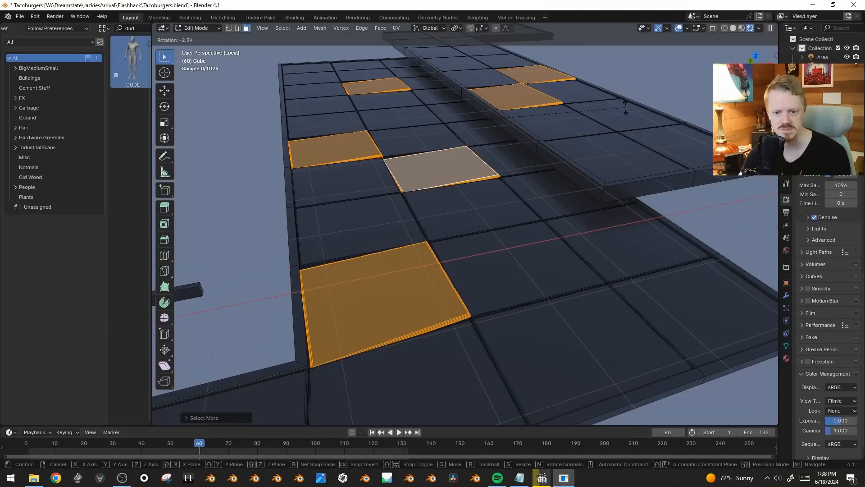
pyautogui.click(618, 222)
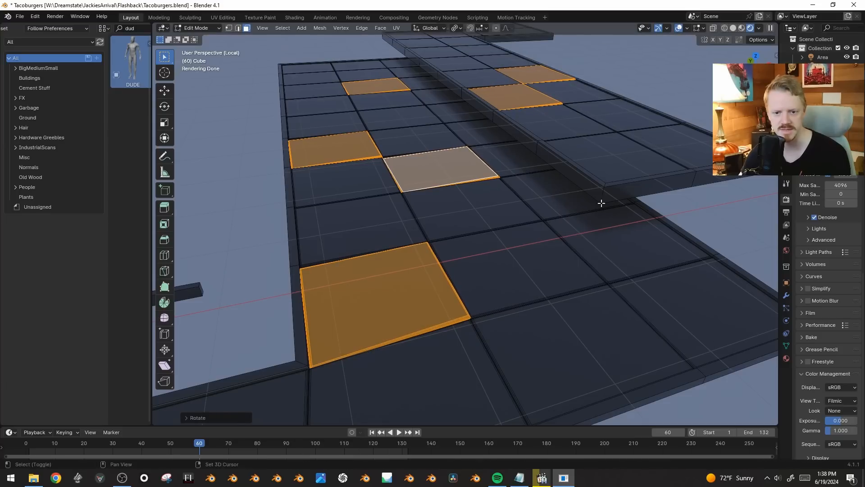
pyautogui.click(313, 78)
pyautogui.keyDown('shift'); pyautogui.click(400, 118); pyautogui.keyUp('shift')
pyautogui.keyDown('shift'); pyautogui.click(486, 253); pyautogui.keyUp('shift')
pyautogui.keyDown('shift'); pyautogui.click(339, 181); pyautogui.keyUp('shift')
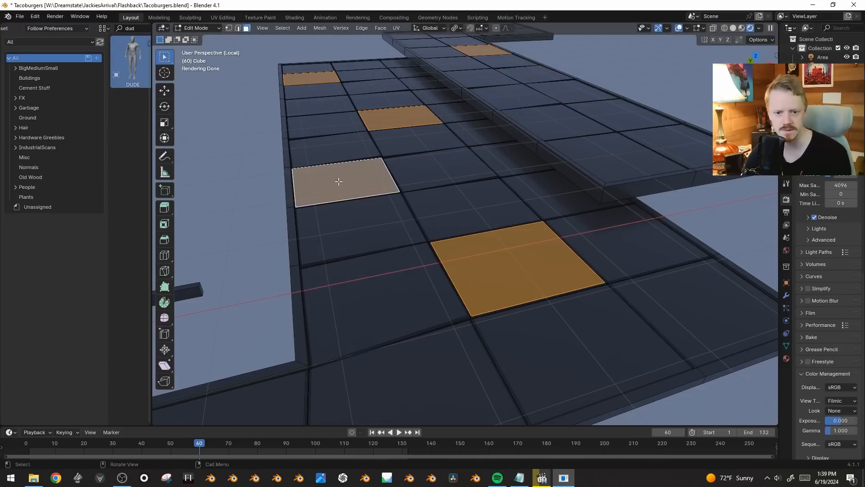
pyautogui.press('ctrl+KP_Add')
pyautogui.press('r')
pyautogui.press('r')
pyautogui.click(594, 182)
# - Select a third scattered set of tiles, grow the selection to their bevels, and rotate them slightly
pyautogui.keyDown('shift'); pyautogui.moveTo(510, 125); pyautogui.dragTo(522, 164, button='middle'); pyautogui.keyUp('shift')
pyautogui.click(364, 84)
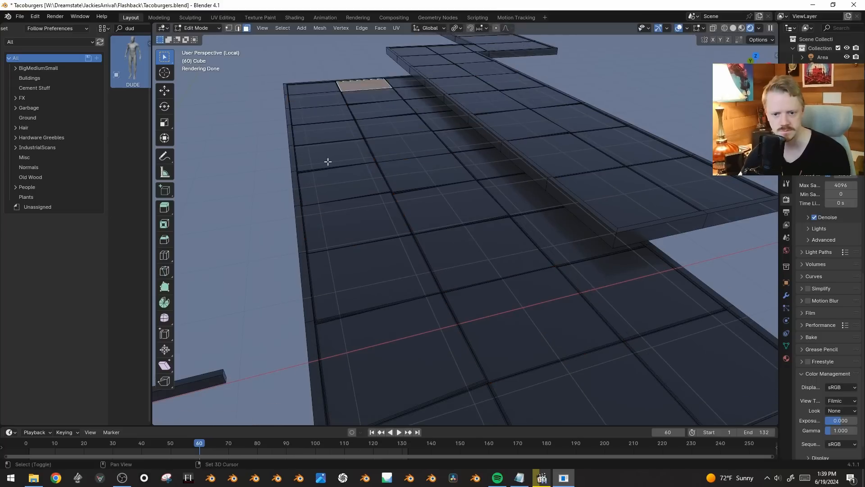
pyautogui.press('ctrl+KP_Add')
pyautogui.keyDown('shift'); pyautogui.moveTo(388, 108); pyautogui.dragTo(655, 200, button='middle'); pyautogui.keyUp('shift')
pyautogui.press('r')
pyautogui.click(666, 167)
pyautogui.press('r')
pyautogui.click(685, 169)
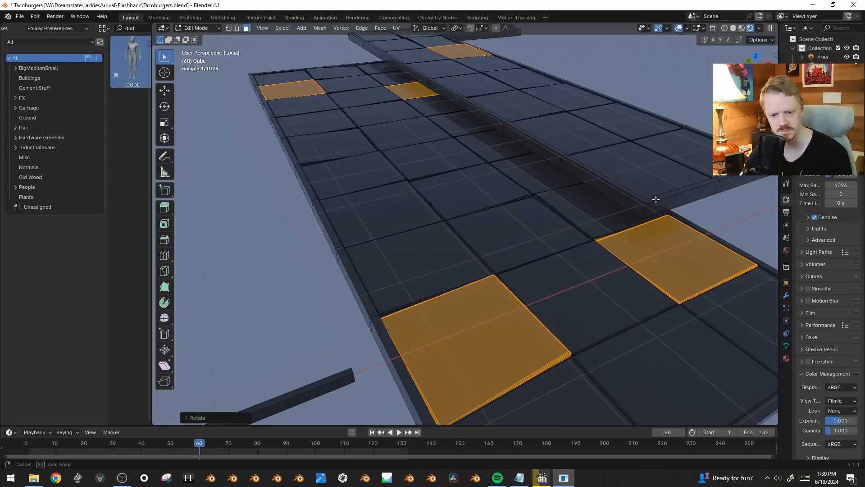
# - Turn the third tile set slightly about the Z axis, adjust its scale minimally, and return to Object Mode
pyautogui.press('r')
pyautogui.press('z')
pyautogui.click(704, 253)
pyautogui.press('s')
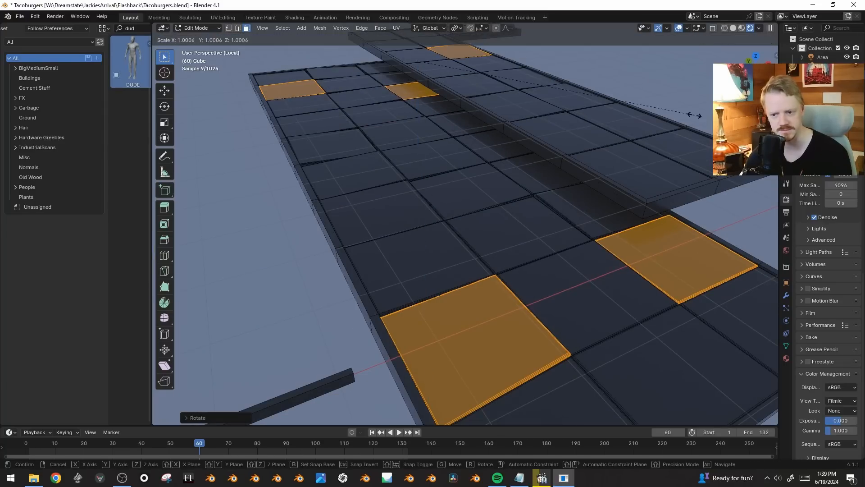
pyautogui.click(634, 145)
pyautogui.press('Tab')
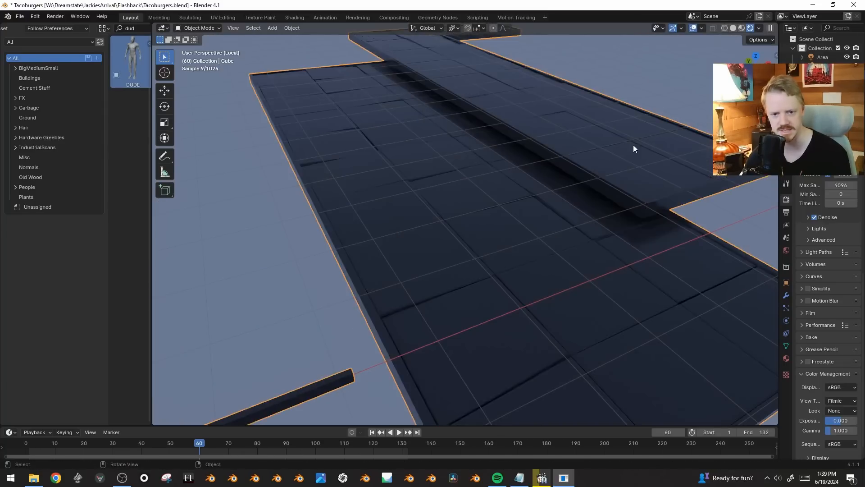
# - Lower a single tile on the large dock with its surrounding faces by about 0.05 m along Z
pyautogui.scroll(-2, 633, 153)
pyautogui.scroll(4, 631, 157)
pyautogui.press('Tab')
pyautogui.click(408, 116)
pyautogui.press('ctrl+KP_Add')
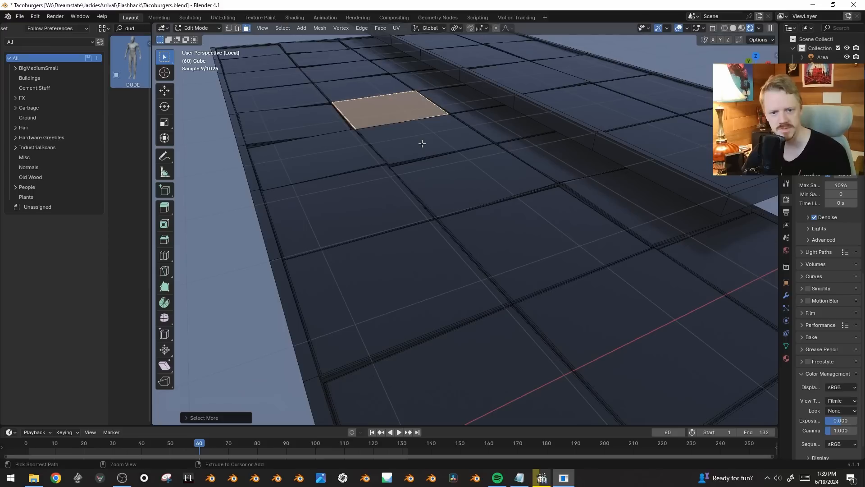
pyautogui.press('g')
pyautogui.press('z')
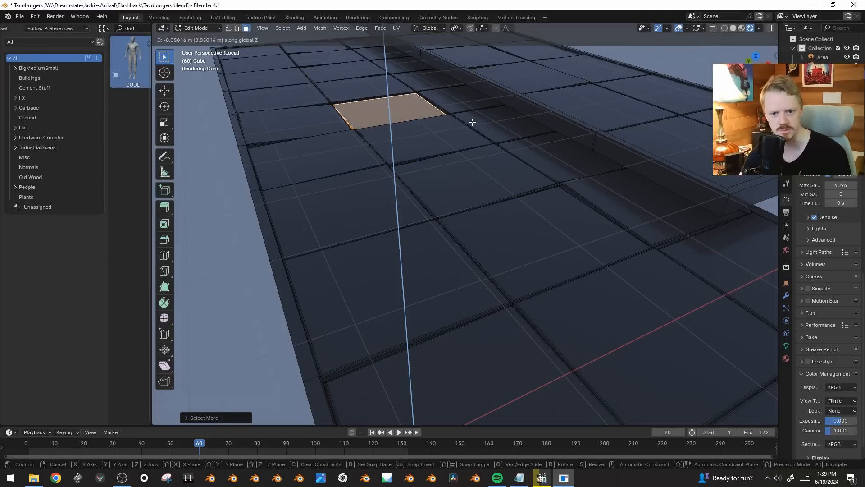
pyautogui.click(472, 122)
pyautogui.press('Tab')
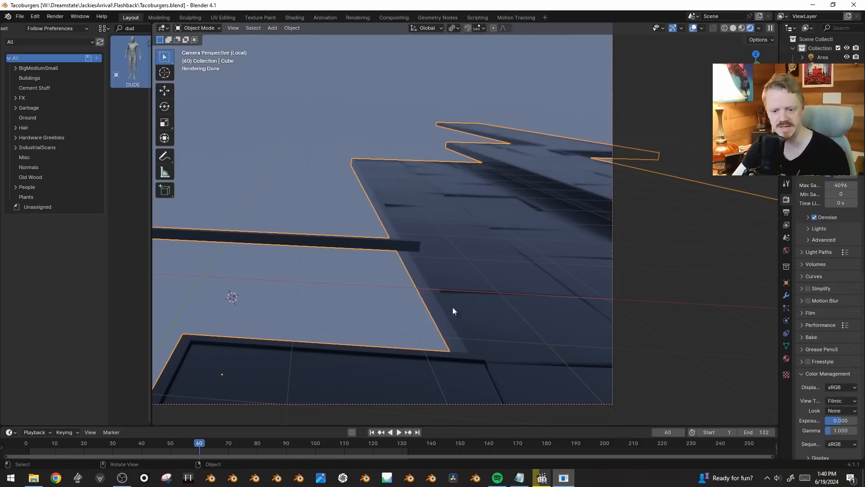
# - Bevel the outer rim edge loops of the docks with 2 segments at a width of about 0.009 m
pyautogui.press('Tab')
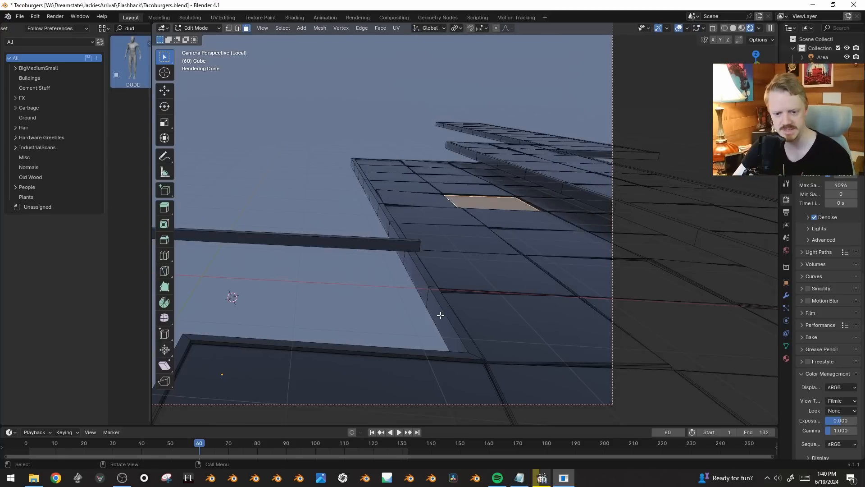
pyautogui.keyDown('alt'); pyautogui.click(443, 315); pyautogui.keyUp('alt')
pyautogui.scroll(1, 437, 317)
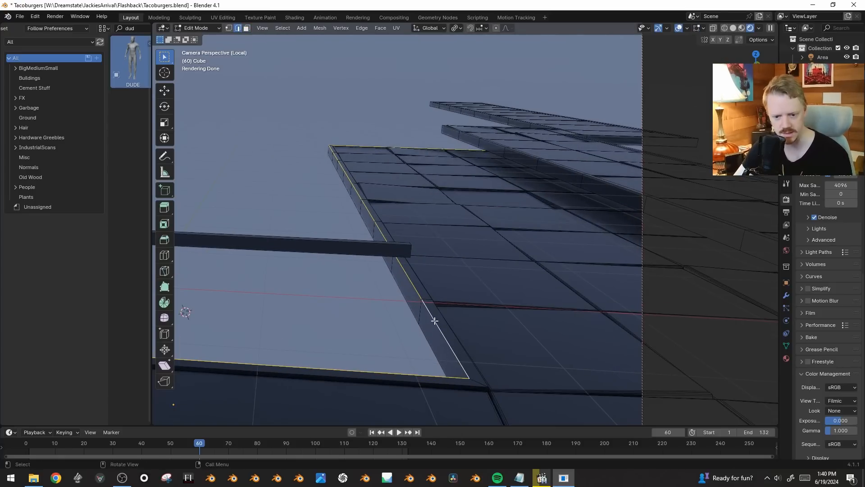
pyautogui.keyDown('alt'); pyautogui.keyDown('shift'); pyautogui.click(407, 263); pyautogui.keyUp('shift'); pyautogui.keyUp('alt')
pyautogui.keyDown('alt'); pyautogui.keyDown('shift'); pyautogui.click(528, 158); pyautogui.keyUp('shift'); pyautogui.keyUp('alt')
pyautogui.keyDown('alt'); pyautogui.keyDown('shift'); pyautogui.click(518, 118); pyautogui.keyUp('shift'); pyautogui.keyUp('alt')
pyautogui.scroll(2, 578, 224)
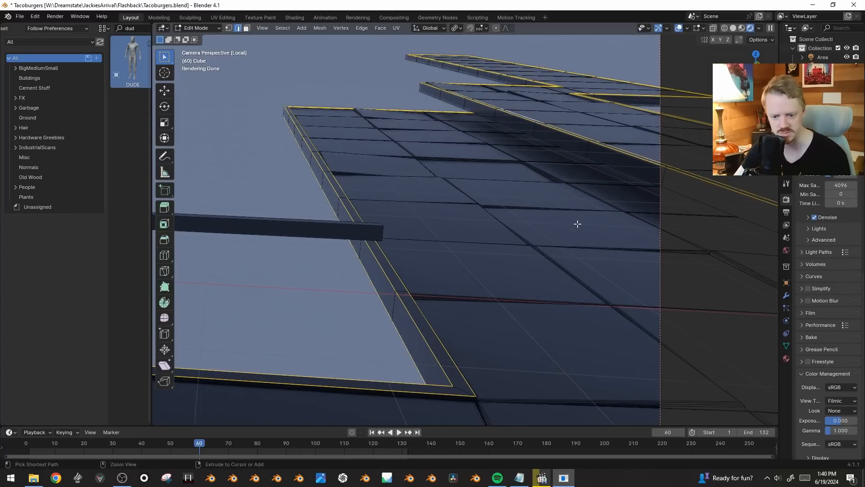
pyautogui.hotkey('ctrl', 'b')
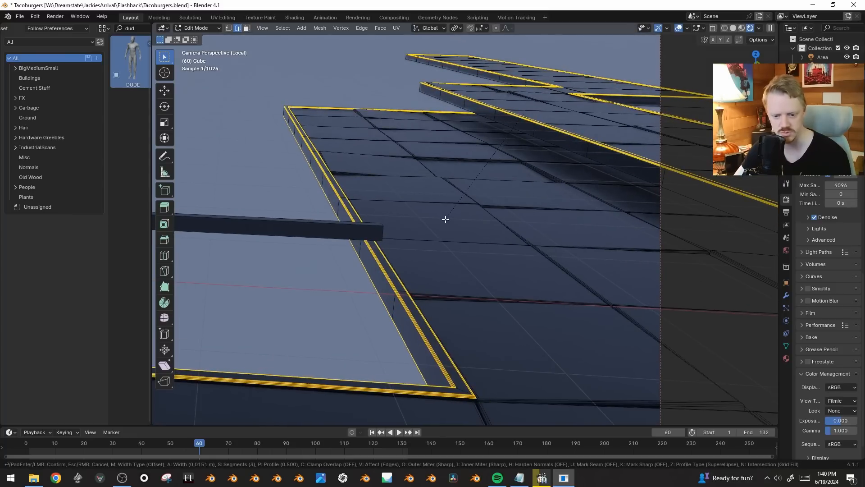
pyautogui.scroll(-2, 450, 219)
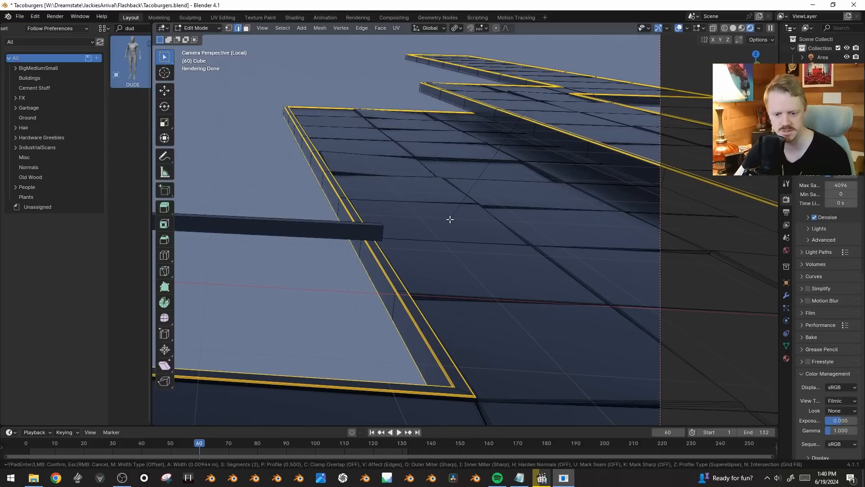
pyautogui.click(448, 219)
# - Enable Screencast Keys and grow the beveled edge selection to cover the docks' rim faces
pyautogui.press('n')
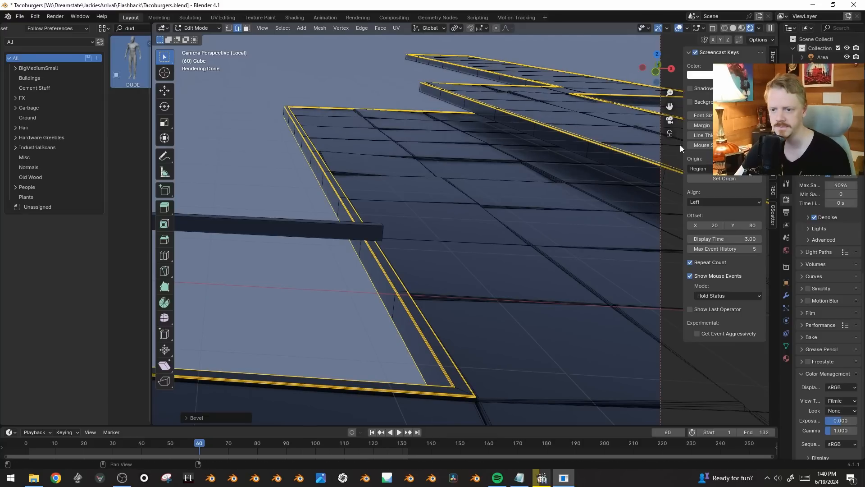
pyautogui.moveTo(683, 147); pyautogui.dragTo(769, 149)
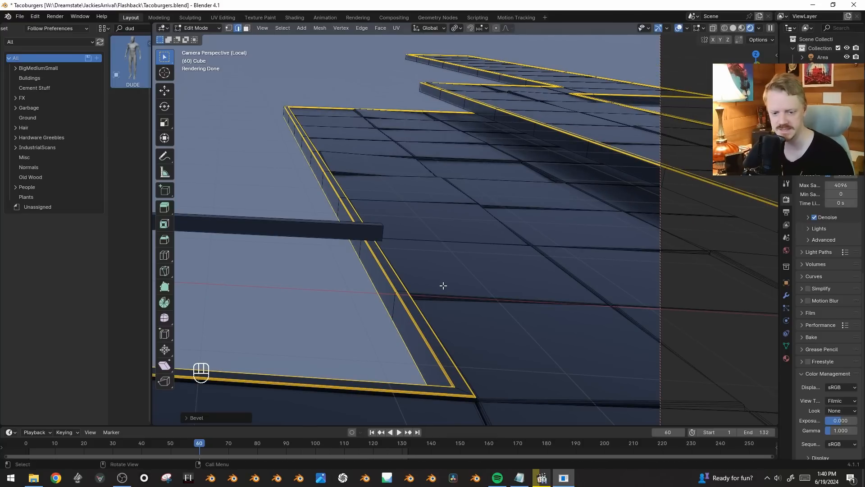
pyautogui.press('ctrl+KP_Add')
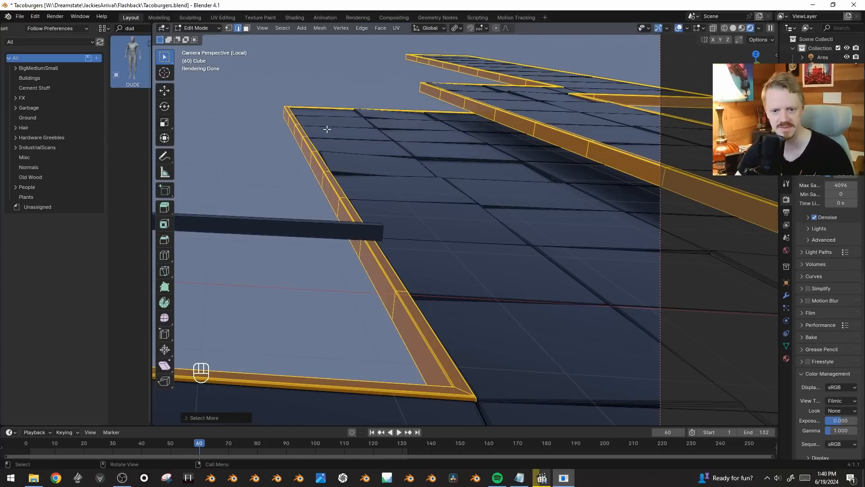
# - Rename the docks' existing material to Ground
pyautogui.moveTo(779, 287); pyautogui.dragTo(742, 286)
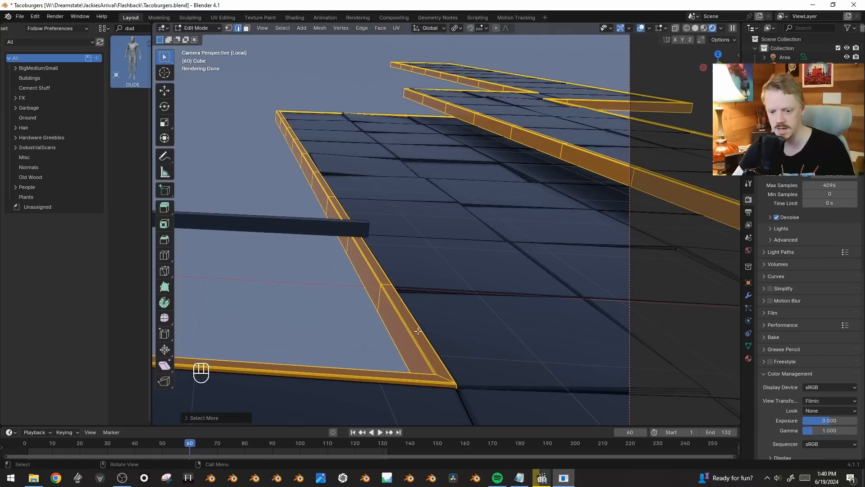
pyautogui.click(749, 358)
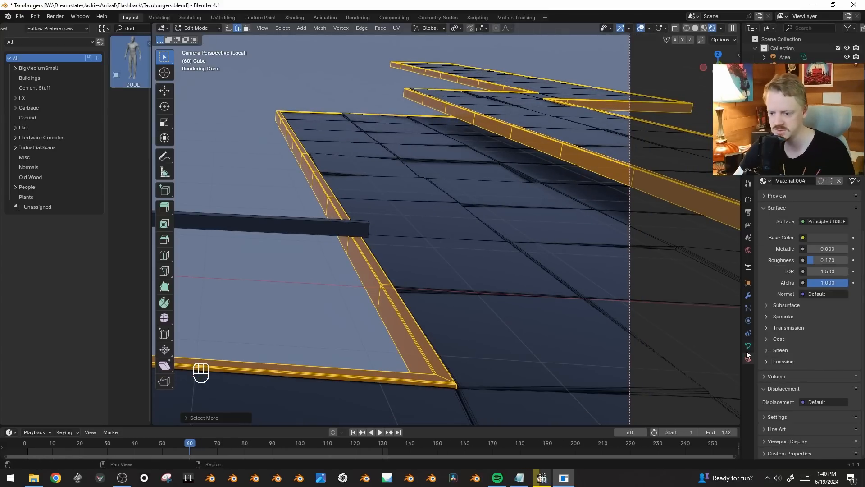
pyautogui.click(748, 357)
pyautogui.doubleClick(791, 247)
pyautogui.write('Ground')
pyautogui.press('Return')
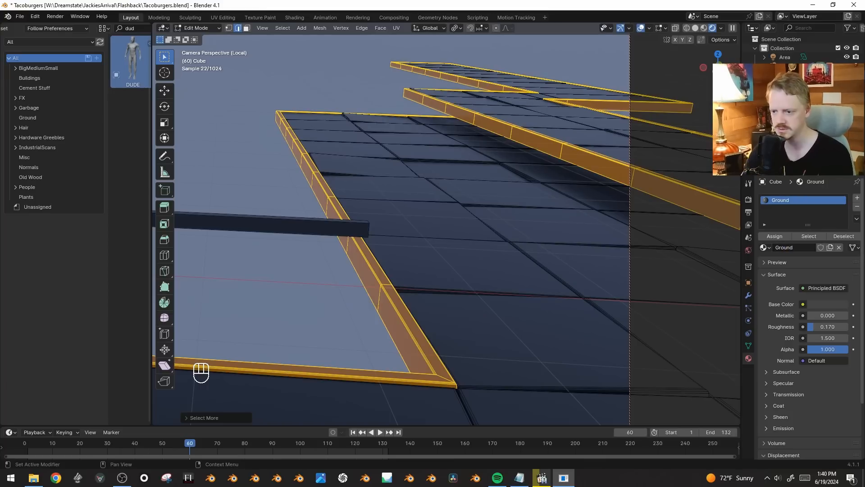
# - Add a second material slot with a new material named Trim and assign it to the selected rim faces
pyautogui.click(857, 198)
pyautogui.click(796, 262)
pyautogui.doubleClick(798, 262)
pyautogui.write('Trim')
pyautogui.press('Return')
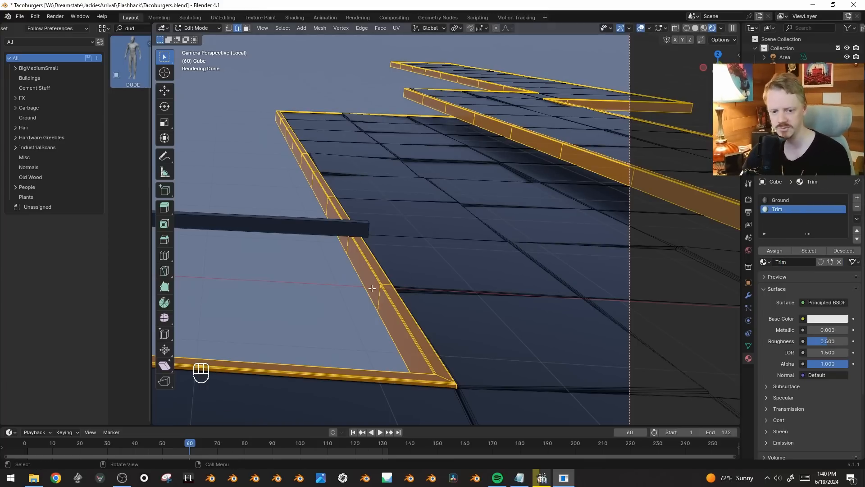
# - Return to Object Mode, hide the overlays, and darken the Trim material's base color to near black
pyautogui.press('Tab')
pyautogui.hotkey('shift', 'alt', 'z')
pyautogui.click(820, 309)
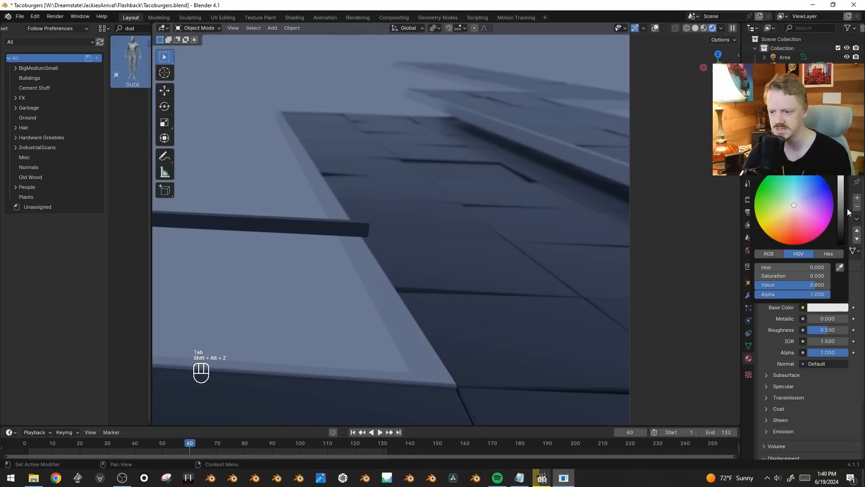
pyautogui.moveTo(845, 215); pyautogui.dragTo(841, 235)
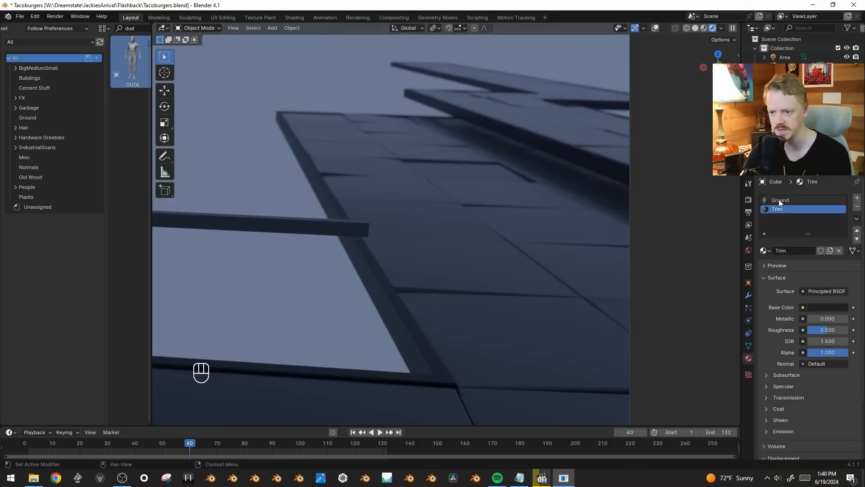
# - Feed the Ground material's base color from an Image Texture and open the file browser for its image
pyautogui.click(778, 201)
pyautogui.click(803, 307)
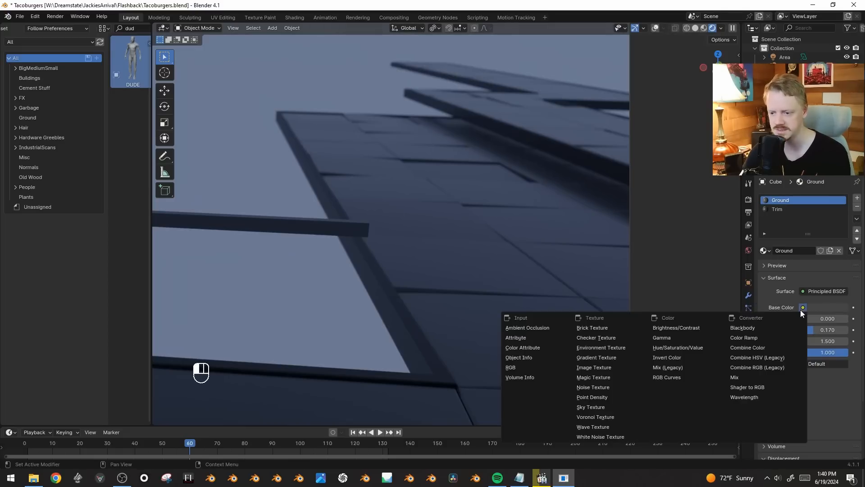
pyautogui.click(605, 368)
pyautogui.click(838, 319)
# - Find the concrete plates image ConcretePlates0001_1_S.jpg in the textures folder and load it as the Ground texture
pyautogui.scroll(10, 658, 226)
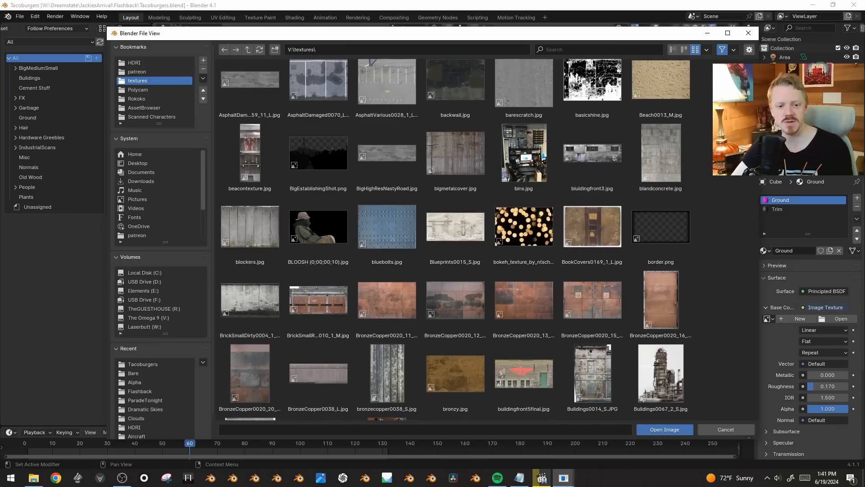
pyautogui.scroll(-4, 455, 238)
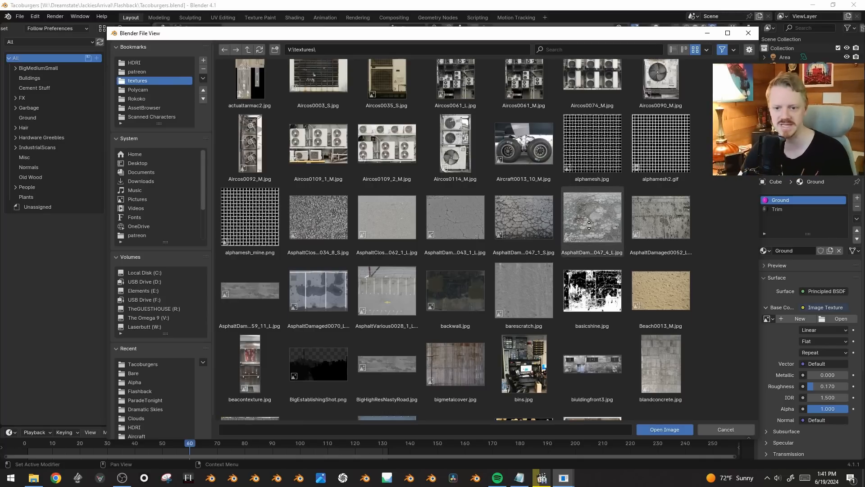
pyautogui.scroll(5, 658, 130)
pyautogui.scroll(-10, 586, 243)
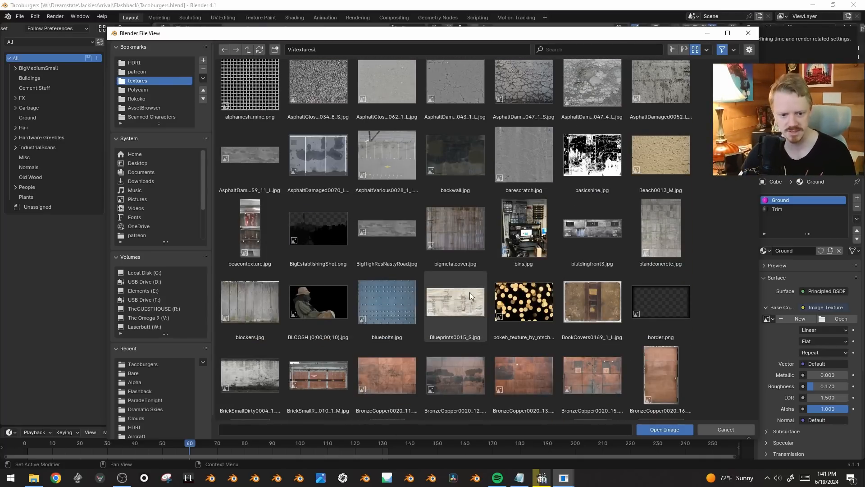
pyautogui.scroll(-7, 470, 292)
pyautogui.scroll(-20, 525, 229)
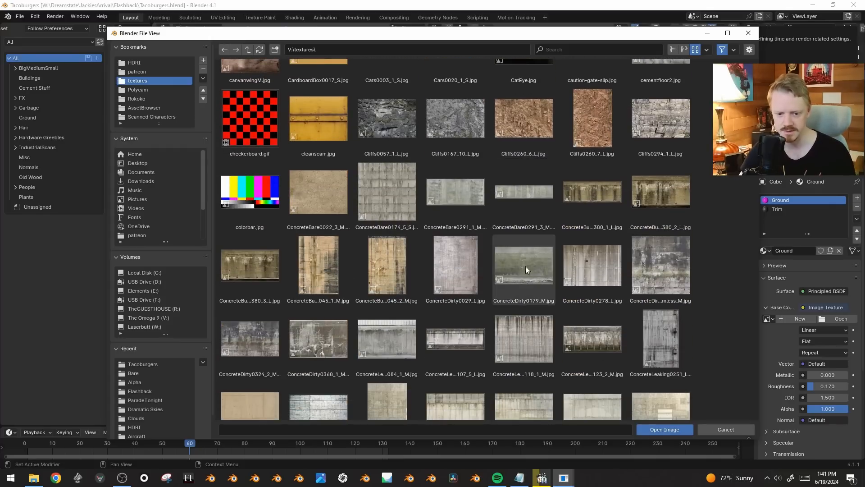
pyautogui.scroll(-6, 525, 229)
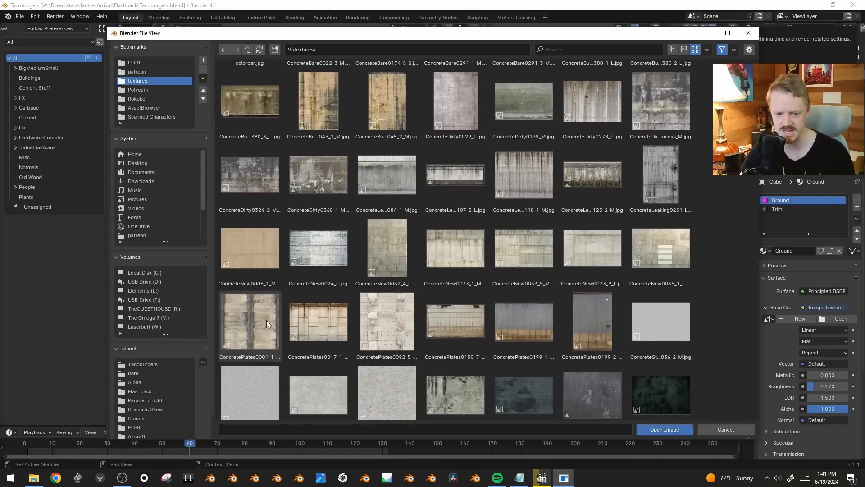
pyautogui.doubleClick(259, 327)
# - Show the overlays, select only the faces using the Ground material in Edit Mode, and unwrap them with Cube Projection
pyautogui.hotkey('shift', 'alt', 'z')
pyautogui.press('Tab')
pyautogui.click(812, 252)
pyautogui.hotkey('alt', 'a')
pyautogui.click(813, 251)
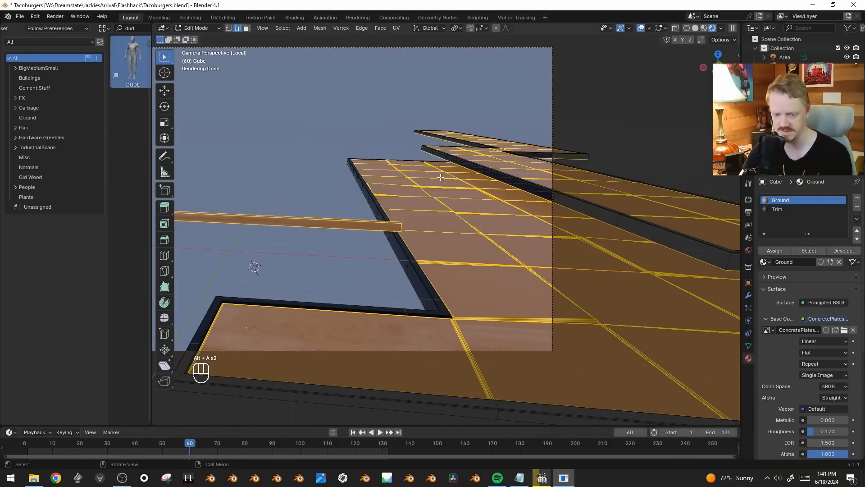
pyautogui.press('u')
pyautogui.click(420, 219)
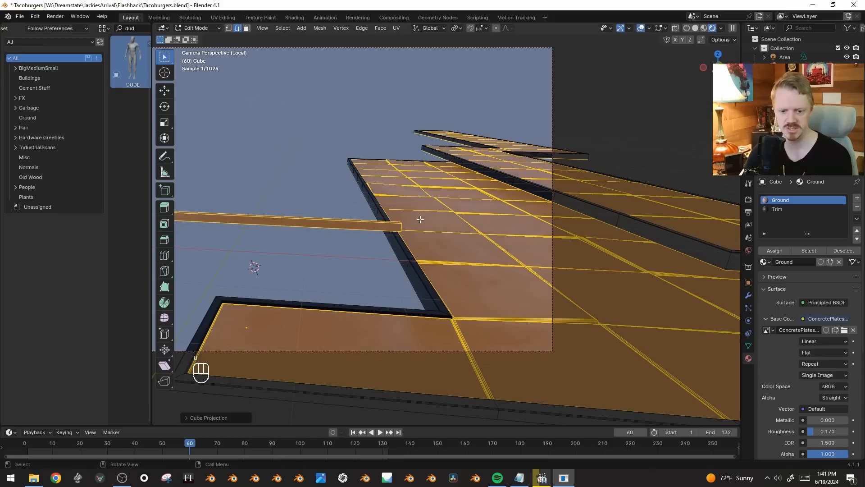
# - Change the asset browser area into a UV Editor showing the concrete texture
pyautogui.scroll(3, 9, 28)
pyautogui.click(14, 29)
pyautogui.click(36, 66)
pyautogui.scroll(-4, 96, 95)
# - Enlarge all the Ground UVs, shift them about 1.6 units in X and Y, and view the textured docks without overlays
pyautogui.press('a')
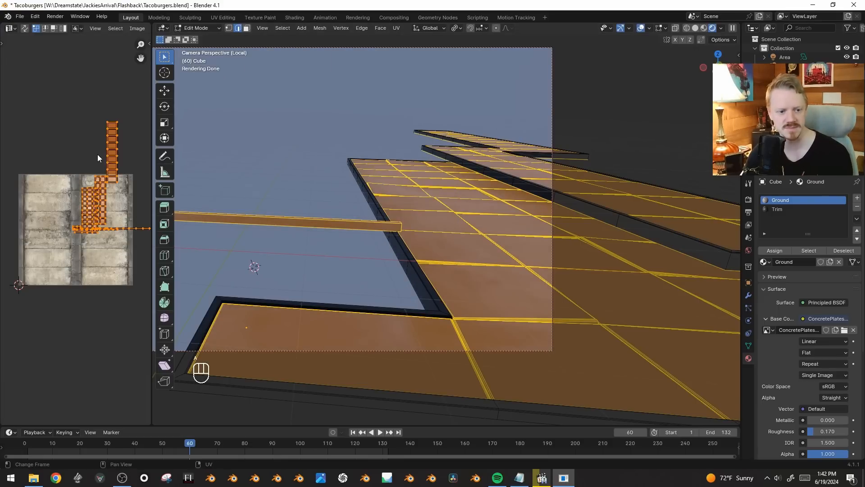
pyautogui.press('s')
pyautogui.click(87, 354)
pyautogui.scroll(-4, 82, 338)
pyautogui.press('g')
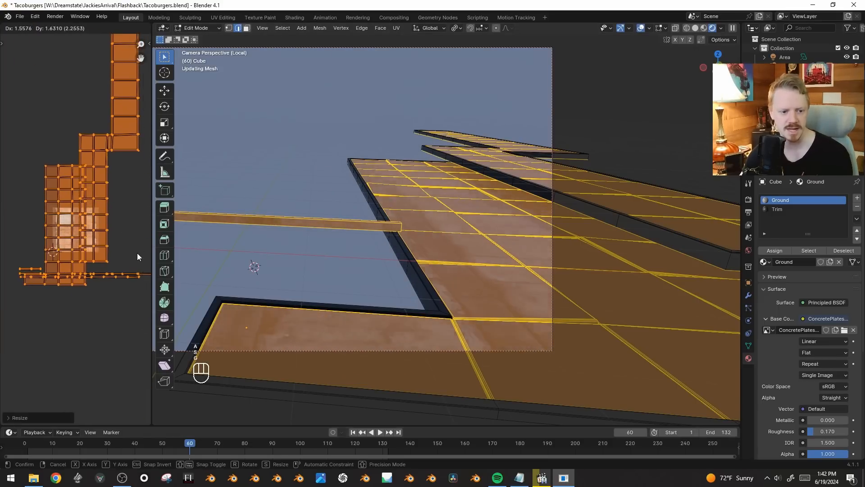
pyautogui.click(137, 253)
pyautogui.press('Tab')
pyautogui.hotkey('shift', 'alt', 'z')
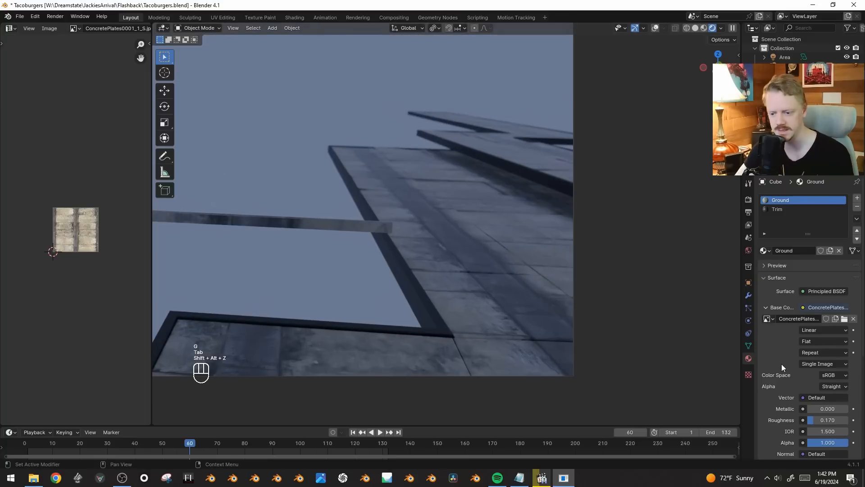
# - Set the Ground material's Roughness to 0.790 and turn the viewport overlays back on
pyautogui.scroll(-4, 783, 367)
pyautogui.moveTo(828, 338); pyautogui.dragTo(842, 338)
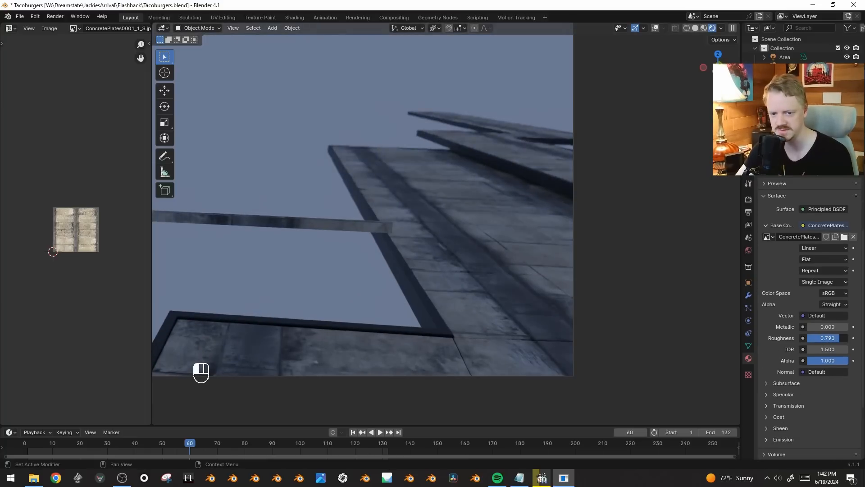
pyautogui.hotkey('shift', 'alt', 'z')
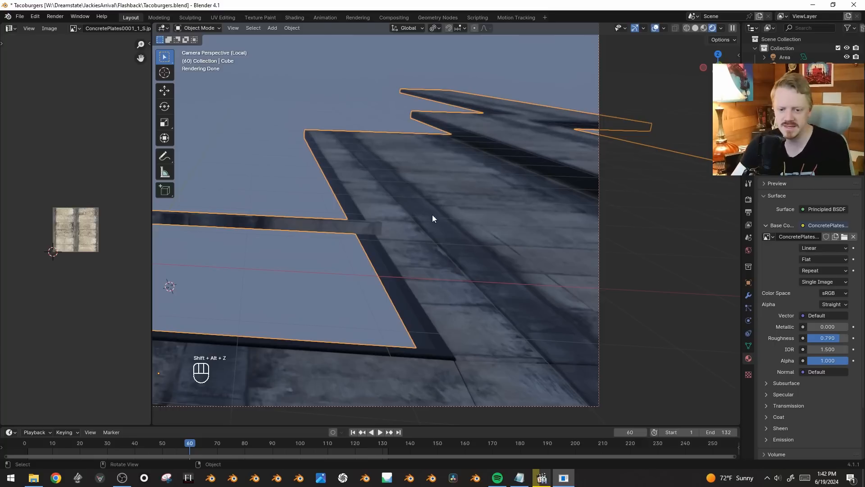
pyautogui.press('Tab')
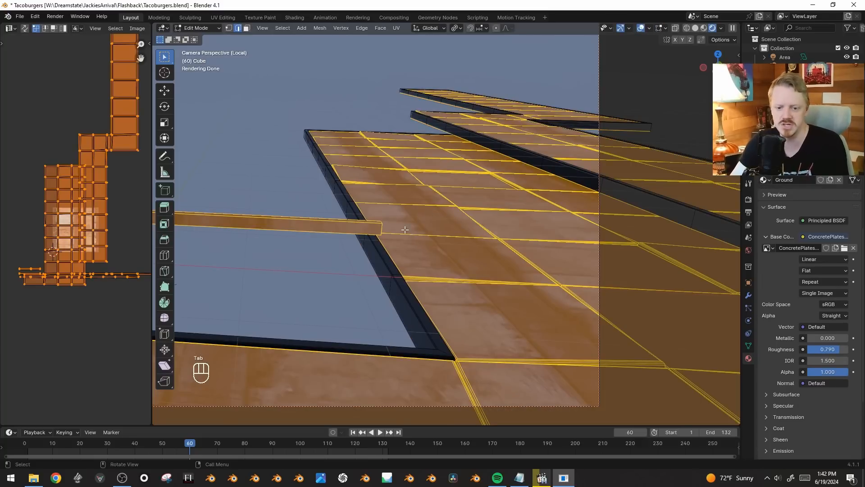
pyautogui.press('Tab')
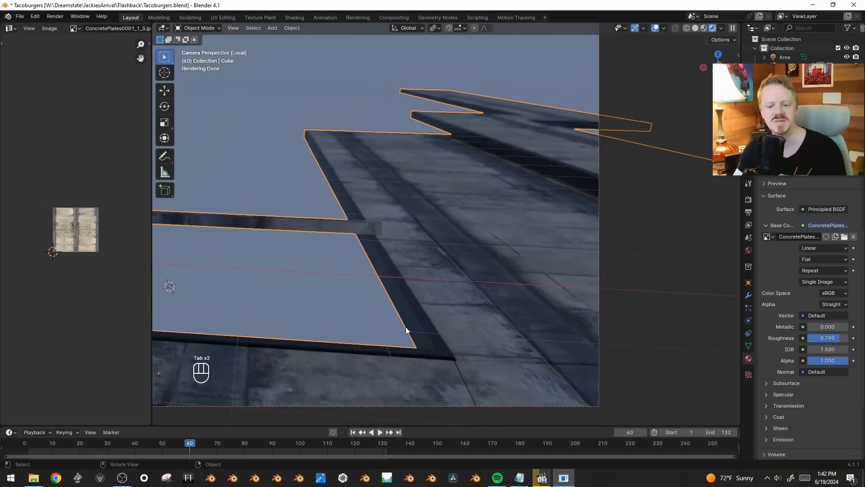
# - Browse the concrete floor photos on textures.com in Chrome, then load TCom_ConcreteFloors0049_2_L.jpg as the Ground texture in Blender
pyautogui.hotkey('alt', 'Tab')
pyautogui.scroll(-3, 291, 285)
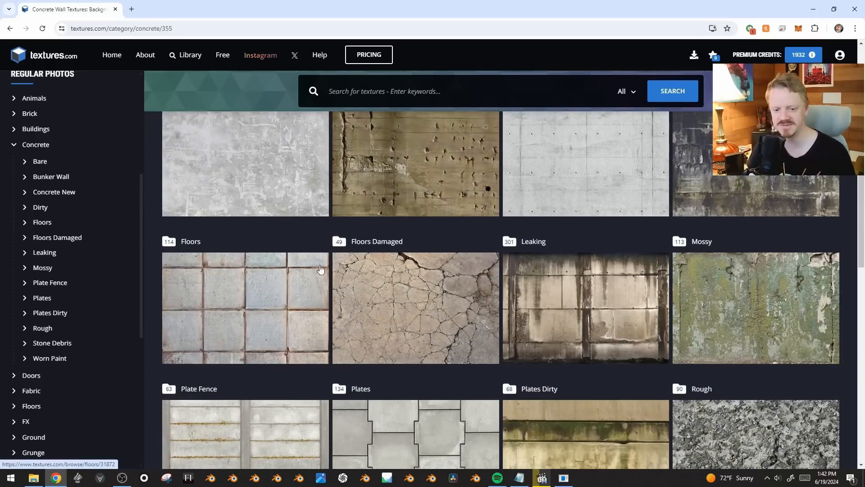
pyautogui.click(290, 285)
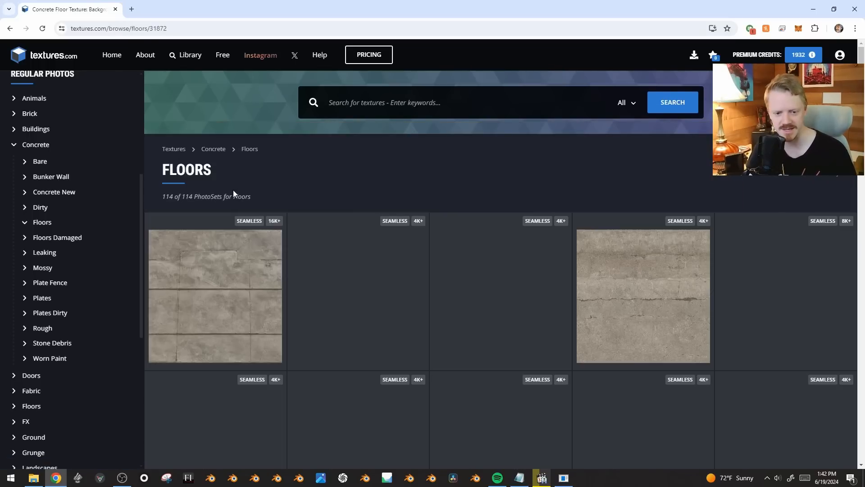
pyautogui.scroll(-2, 743, 275)
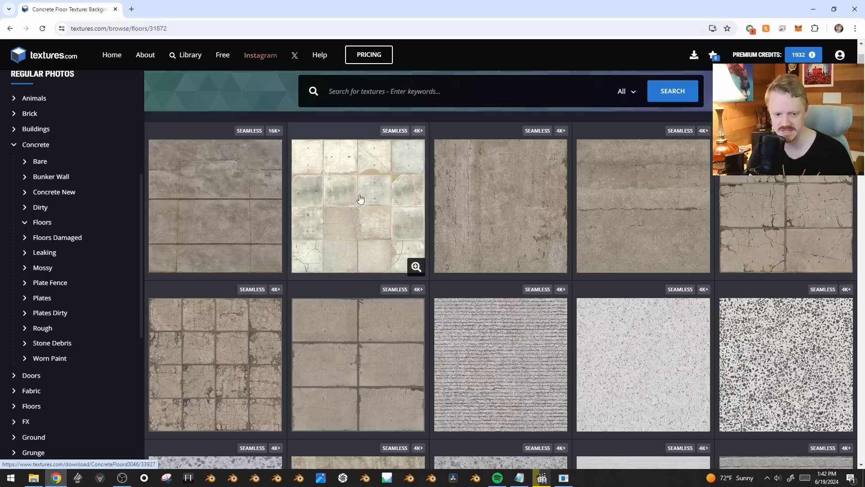
pyautogui.scroll(-2, 372, 201)
pyautogui.scroll(-1, 217, 225)
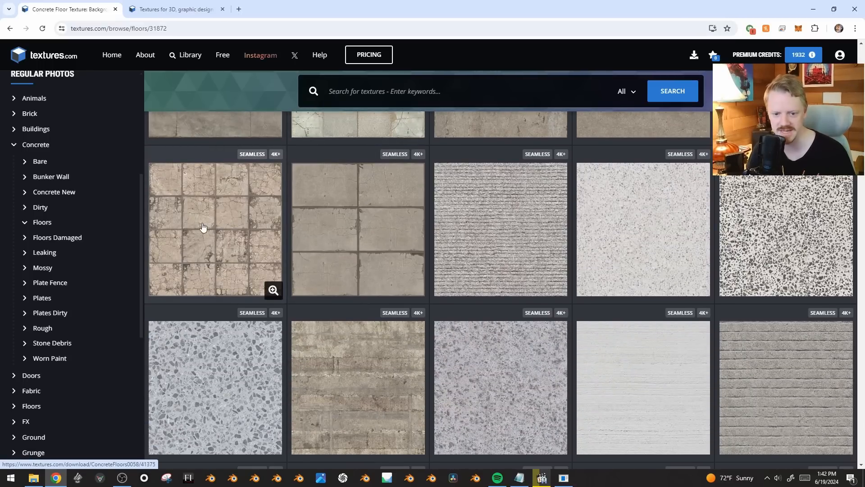
pyautogui.scroll(-5, 201, 226)
pyautogui.scroll(-4, 311, 180)
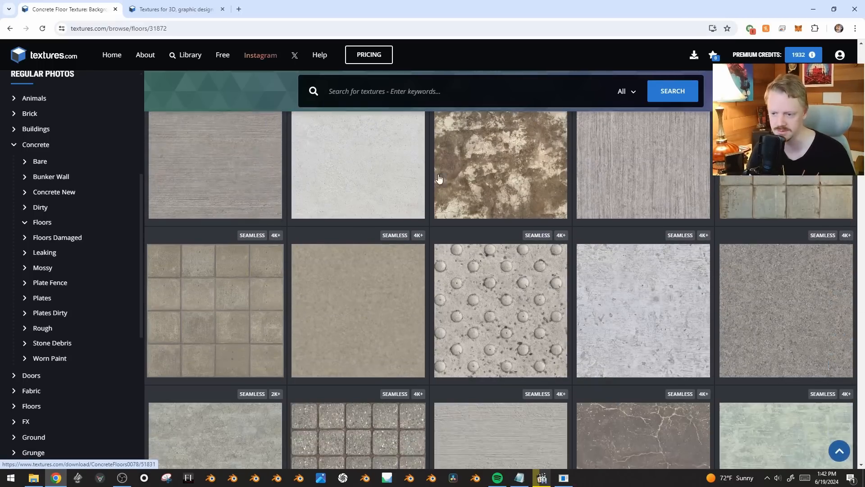
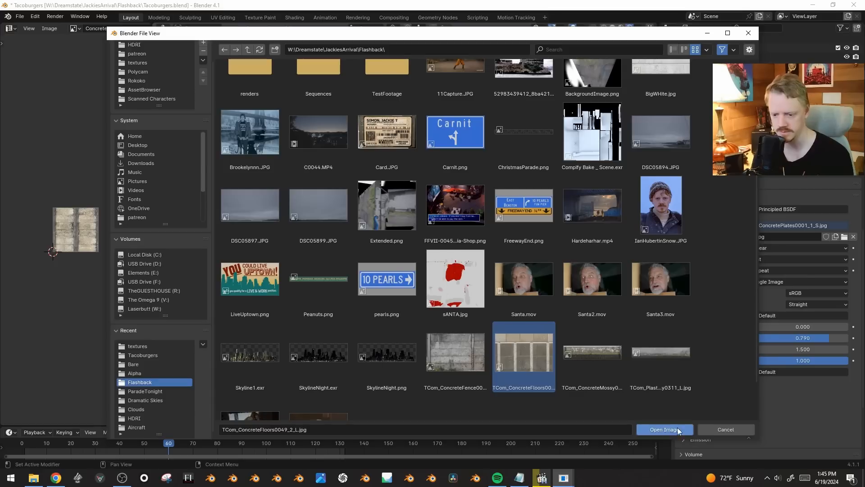
pyautogui.click(677, 427)
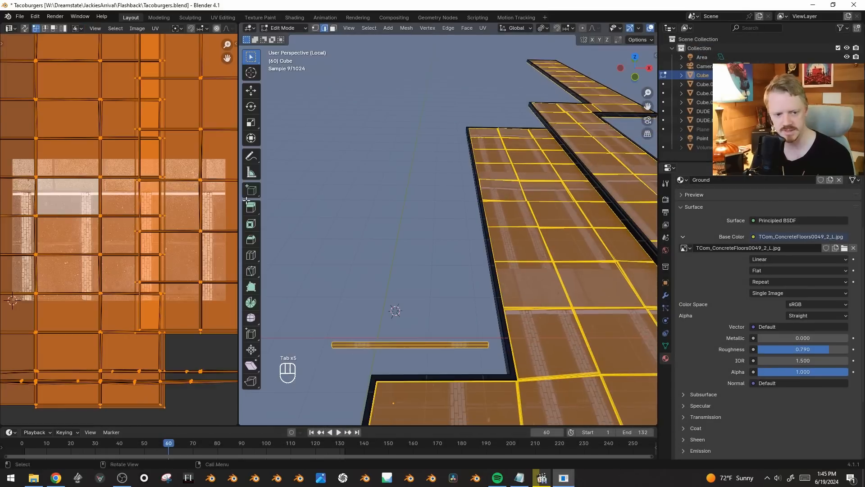
# - Scale all the Ground UVs along X and move them to fit the slab spacing of the new paving texture
pyautogui.moveTo(114, 184); pyautogui.dragTo(181, 173, button='middle')
pyautogui.keyDown('ctrl'); pyautogui.moveTo(181, 173); pyautogui.dragTo(157, 170, button='middle'); pyautogui.keyUp('ctrl')
pyautogui.press('s')
pyautogui.press('x')
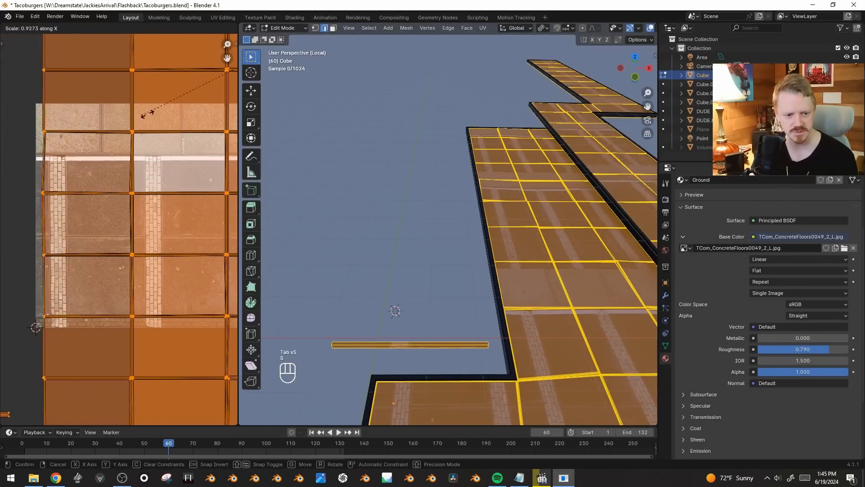
pyautogui.click(180, 158)
pyautogui.press('g')
pyautogui.click(139, 167)
pyautogui.scroll(1, 118, 231)
pyautogui.press('s')
pyautogui.press('x')
pyautogui.click(159, 225)
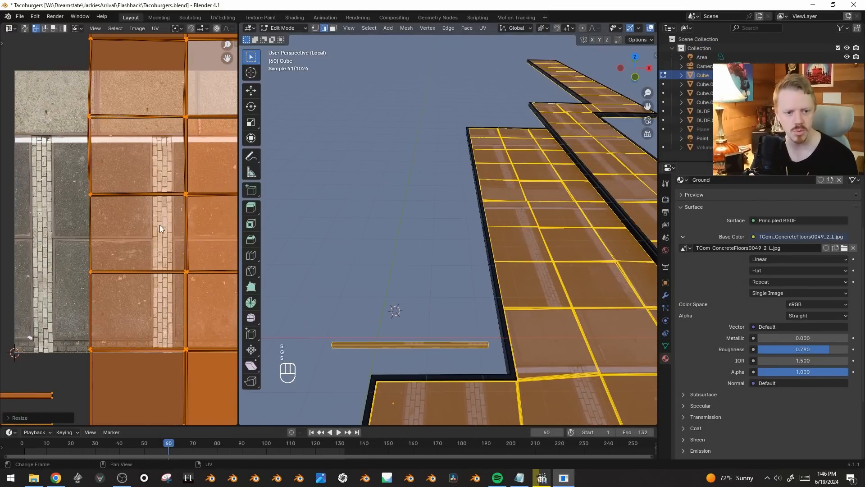
# - Widen the UV Editor and move the UVs so one tile column sits between two brick strips of the paving image
pyautogui.moveTo(239, 199); pyautogui.dragTo(409, 195)
pyautogui.scroll(3, 193, 234)
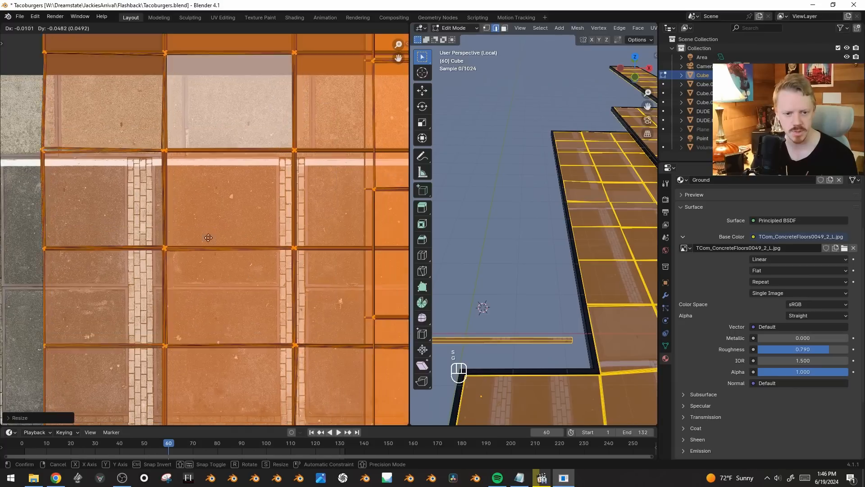
pyautogui.press('g')
pyautogui.click(195, 255)
pyautogui.scroll(1, 205, 229)
pyautogui.press('g')
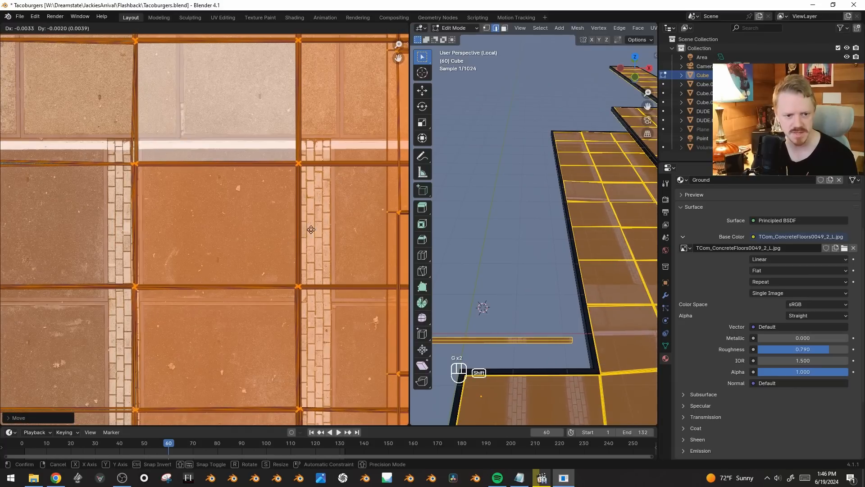
pyautogui.click(340, 205)
pyautogui.press('s')
pyautogui.press('y')
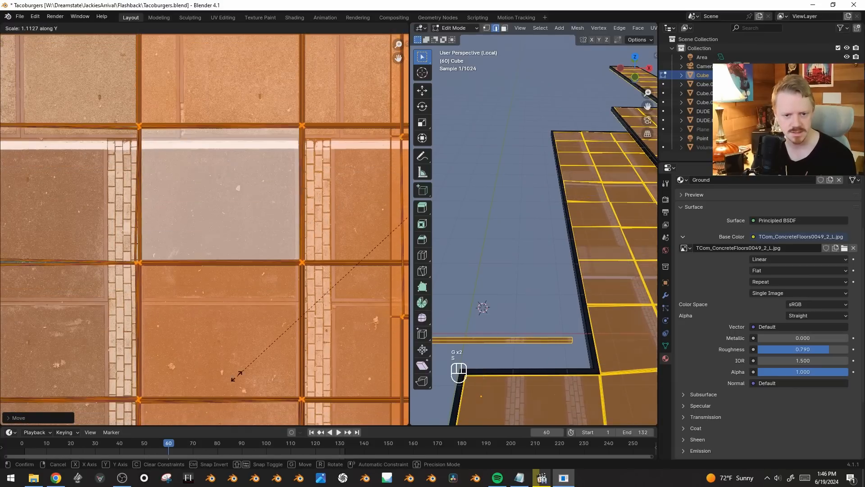
pyautogui.press('Escape')
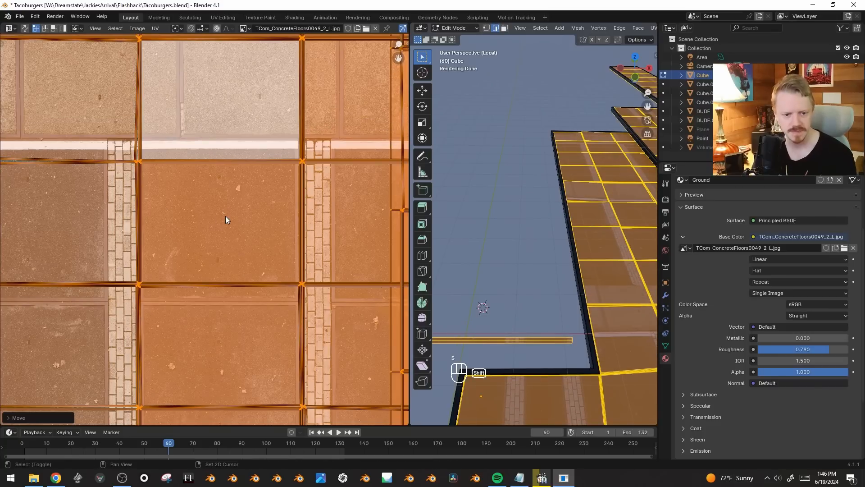
pyautogui.scroll(-6, 245, 120)
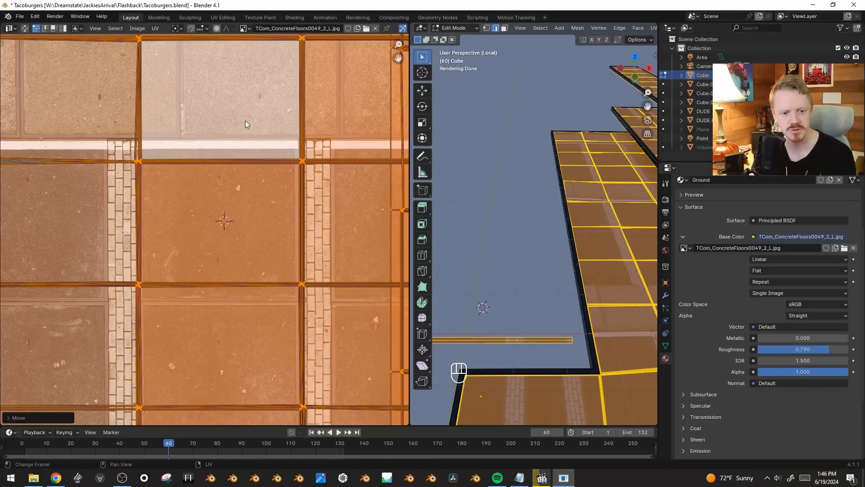
pyautogui.press('s')
pyautogui.rightClick(1, 276)
pyautogui.scroll(-7, 323, 109)
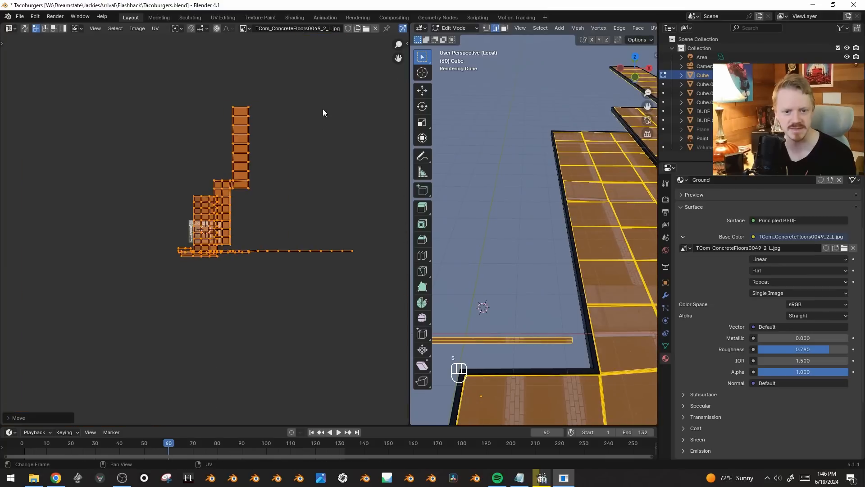
pyautogui.press('s')
pyautogui.rightClick(217, 148)
# - Set the UV pivot point to the 2D cursor and scale all the Ground UVs slightly around the slab's centre
pyautogui.scroll(3, 179, 183)
pyautogui.scroll(12, 179, 184)
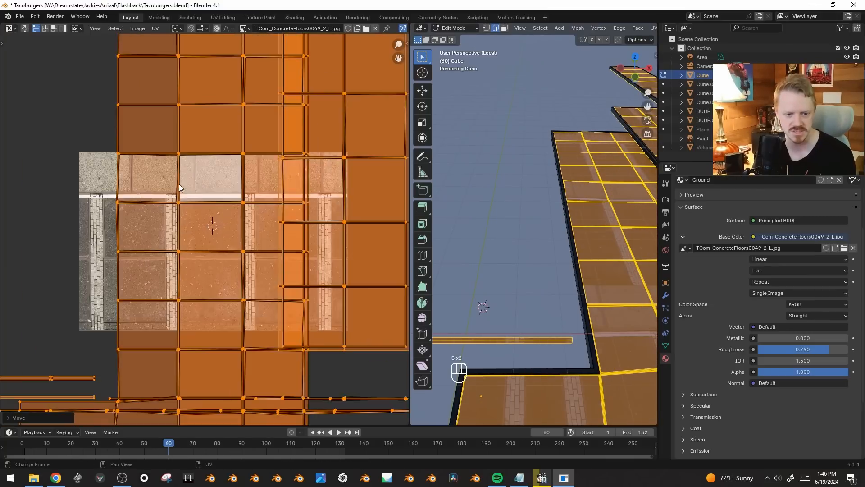
pyautogui.click(176, 29)
pyautogui.click(190, 68)
pyautogui.scroll(3, 344, 180)
pyautogui.press('s')
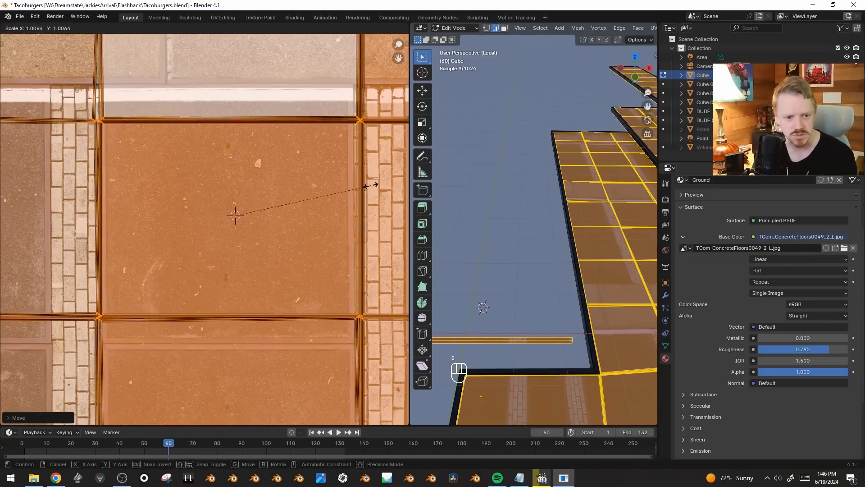
pyautogui.keyDown('shift'); pyautogui.click(359, 190); pyautogui.keyUp('shift')
# - Nudge the Ground UVs and stretch them along Y until the tile rows match the height of the paving slabs
pyautogui.press('g')
pyautogui.keyDown('shift'); pyautogui.click(352, 192); pyautogui.keyUp('shift')
pyautogui.press('s')
pyautogui.press('y')
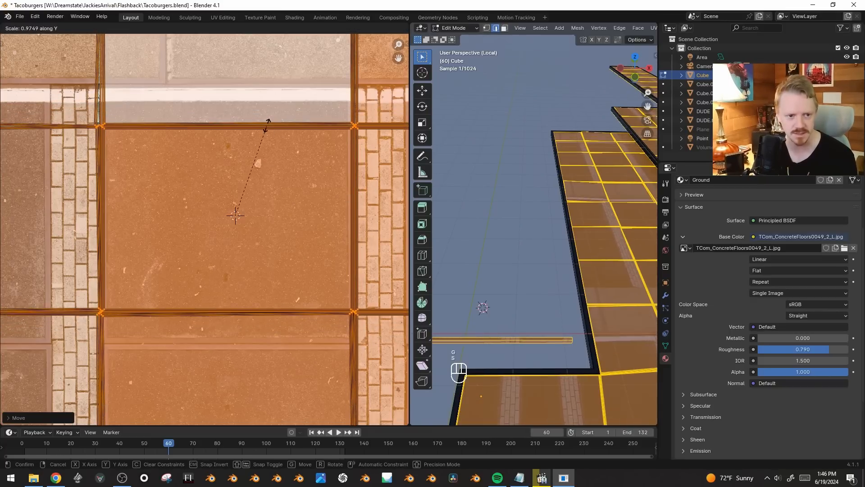
pyautogui.click(280, 87)
pyautogui.scroll(-4, 302, 136)
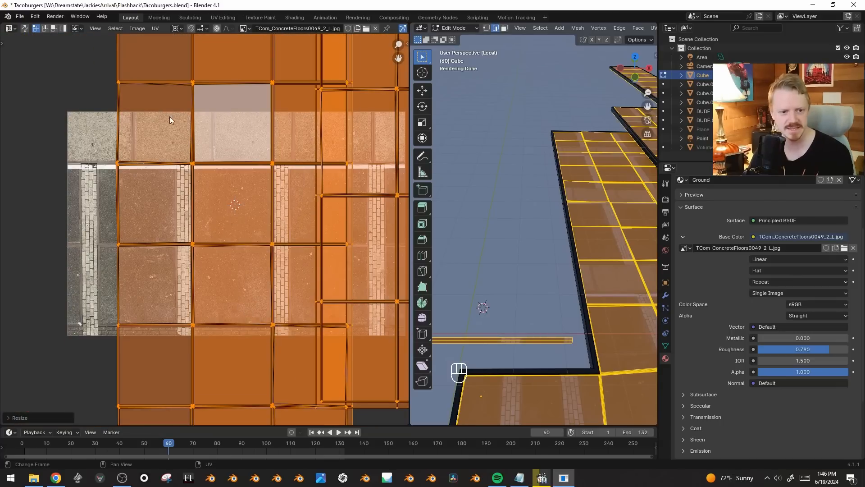
# - Switch to face selection and select only the mismatched dock tile crossed by the white line, including its side faces
pyautogui.keyDown('shift'); pyautogui.moveTo(544, 231); pyautogui.dragTo(459, 203, button='middle'); pyautogui.keyUp('shift')
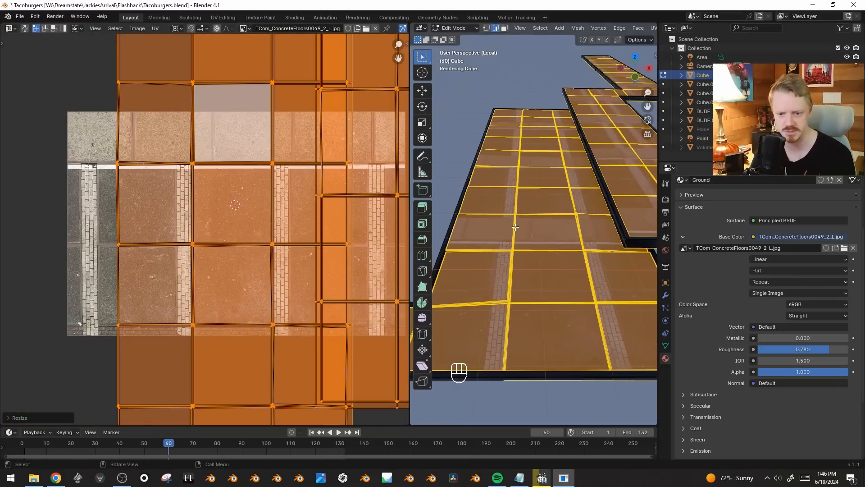
pyautogui.moveTo(504, 248); pyautogui.dragTo(527, 253, button='middle')
pyautogui.press('3')
pyautogui.hotkey('alt', 'a')
pyautogui.click(531, 249)
pyautogui.press('ctrl+KP_Add')
pyautogui.press('ctrl+KP_Add')
pyautogui.press('ctrl+KP_Add')
pyautogui.press('ctrl+KP_Add')
pyautogui.press('ctrl+KP_Add')
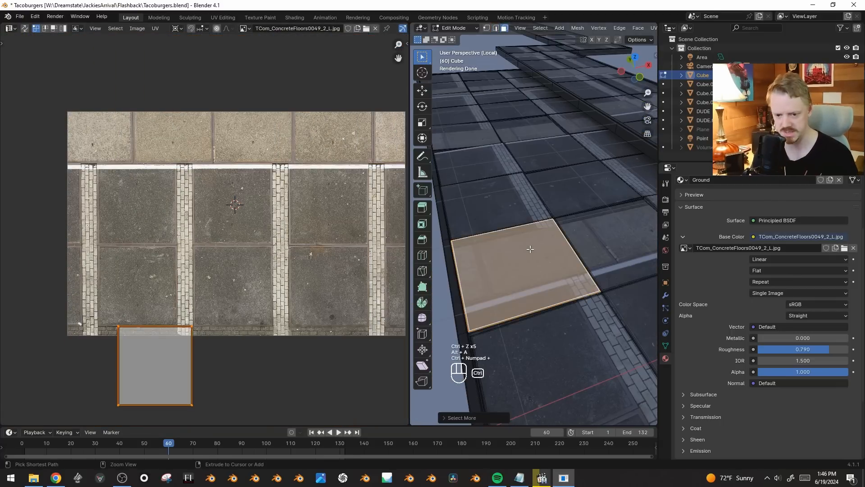
pyautogui.press('ctrl+KP_Subtract')
# - Move all of that tile's UVs onto the clean dark slab between the two middle brick strips
pyautogui.press('a')
pyautogui.press('g')
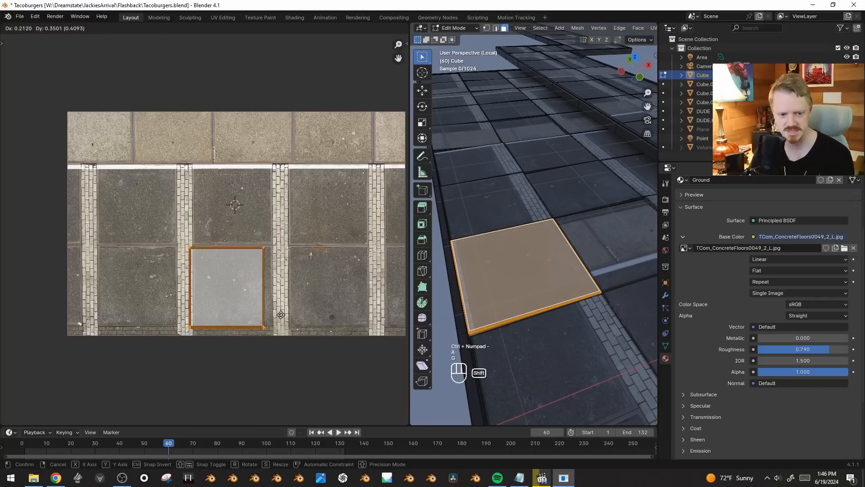
pyautogui.click(273, 294)
pyautogui.scroll(3, 347, 293)
pyautogui.press('g')
pyautogui.keyDown('shift'); pyautogui.click(364, 223); pyautogui.keyUp('shift')
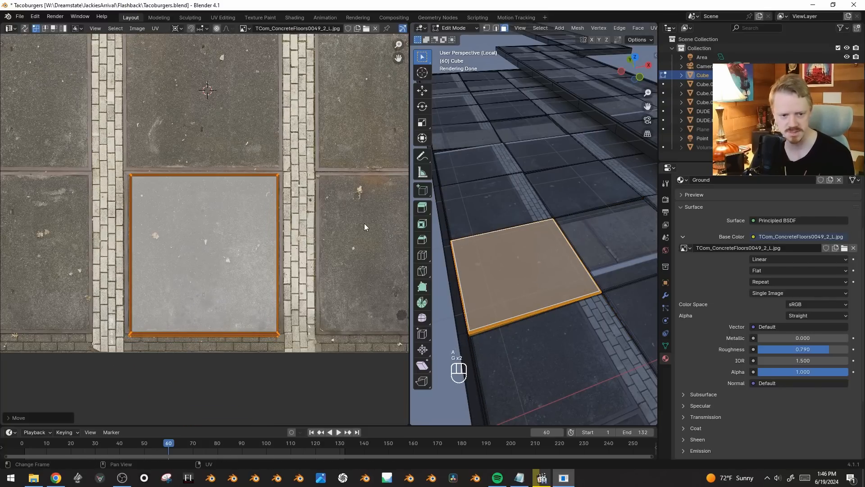
pyautogui.press('g')
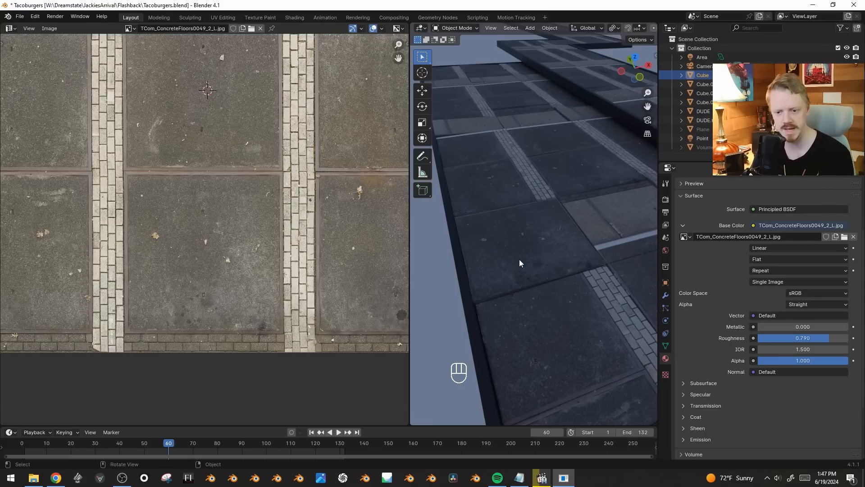
# - Select the neighbouring dock tile nearer the viewer with its connected faces and reposition its UVs on the paving image
pyautogui.press('Tab')
pyautogui.hotkey('shift', 'alt', 'z')
pyautogui.click(562, 329)
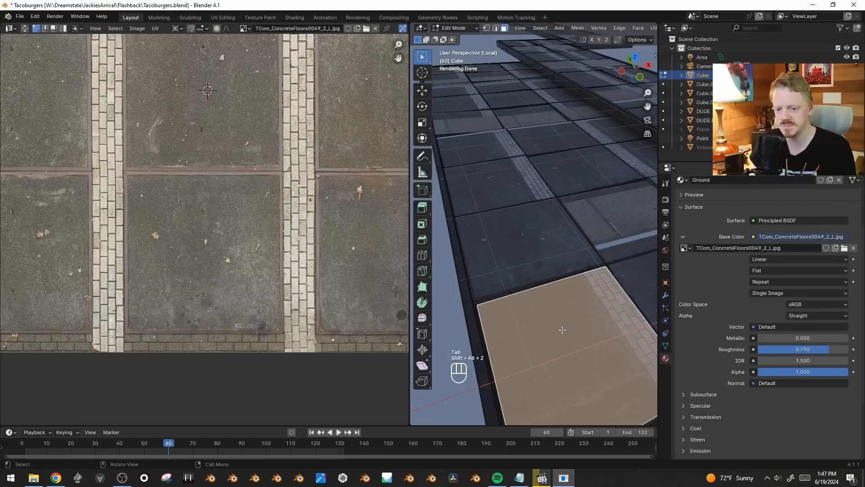
pyautogui.keyDown('shift'); pyautogui.moveTo(526, 219); pyautogui.dragTo(522, 188, button='middle'); pyautogui.keyUp('shift')
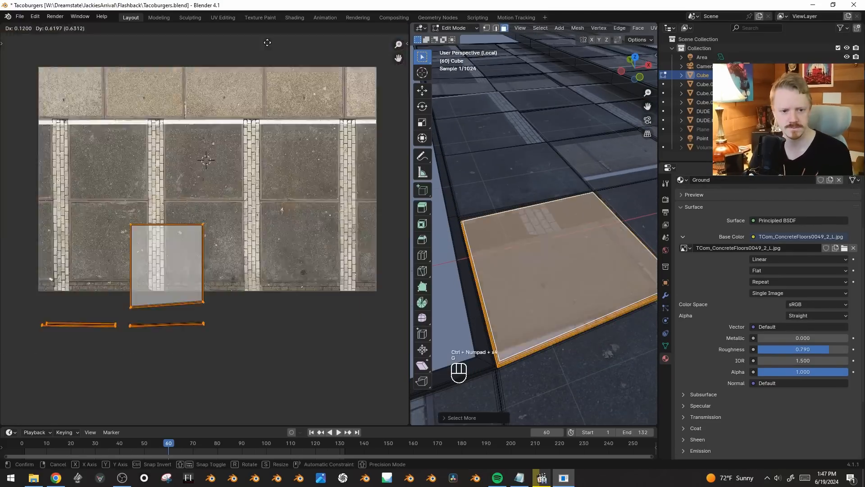
pyautogui.hotkey('ctrl', 'l')
pyautogui.press('Tab')
pyautogui.keyDown('shift'); pyautogui.moveTo(587, 239); pyautogui.dragTo(556, 212, button='middle'); pyautogui.keyUp('shift')
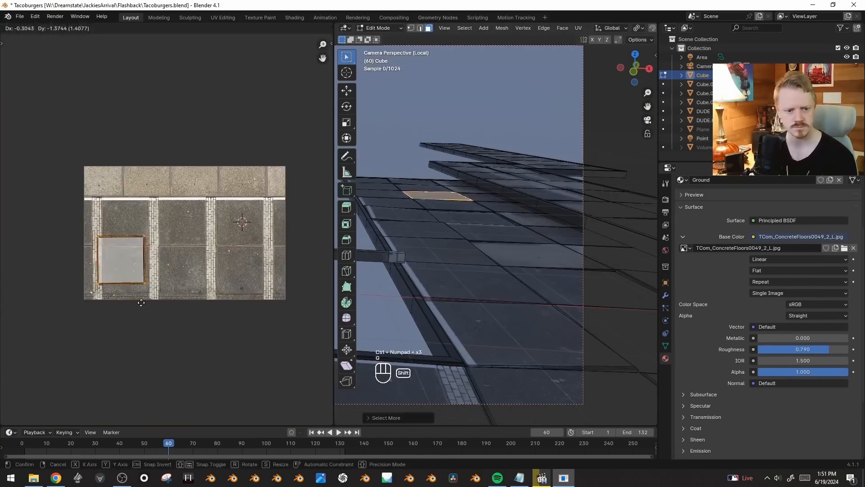
# - Add a point light at the 3D cursor on the docks and raise it along Z above the tiles
pyautogui.hotkey('shift', 'a')
pyautogui.moveTo(447, 201)
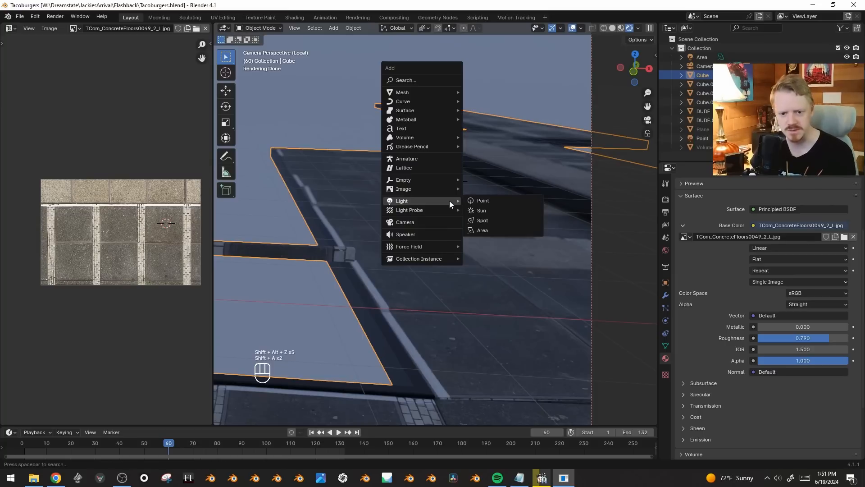
pyautogui.click(481, 201)
pyautogui.press('g')
pyautogui.press('z')
pyautogui.click(550, 176)
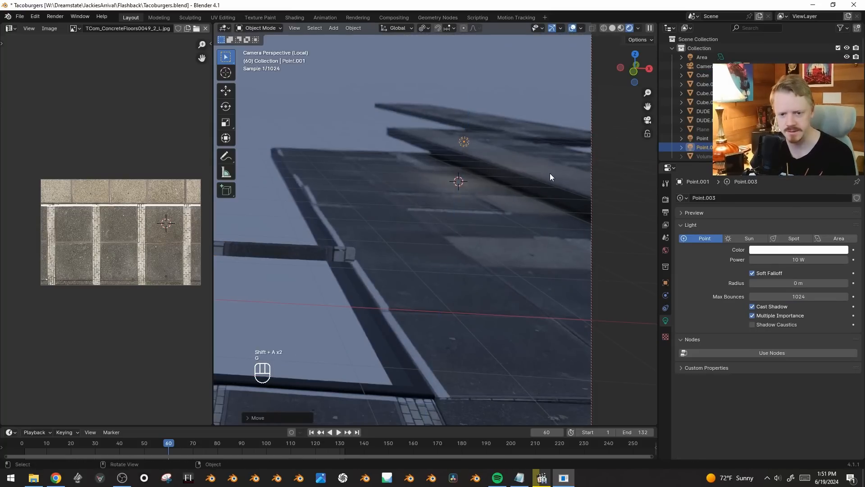
# - Set the point light's power to 76.9 W, raise it slightly along Z, and select the docks object
pyautogui.moveTo(796, 260); pyautogui.dragTo(826, 261)
pyautogui.press('g')
pyautogui.press('z')
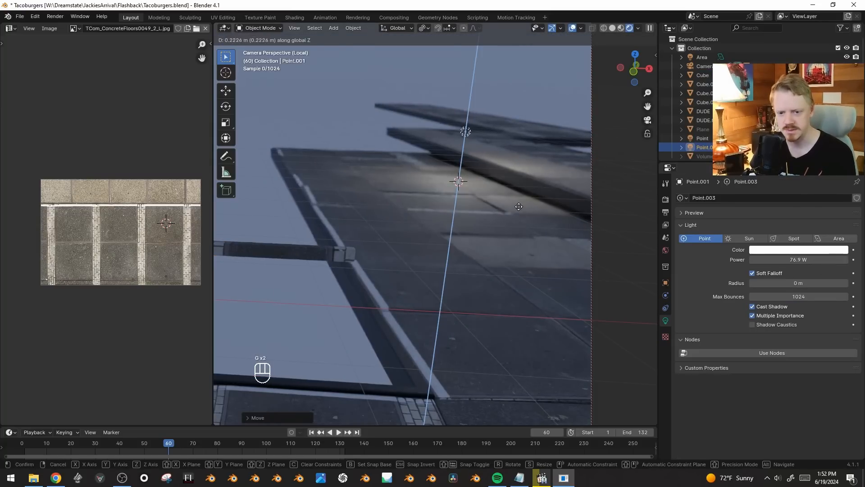
pyautogui.click(521, 211)
pyautogui.click(509, 233)
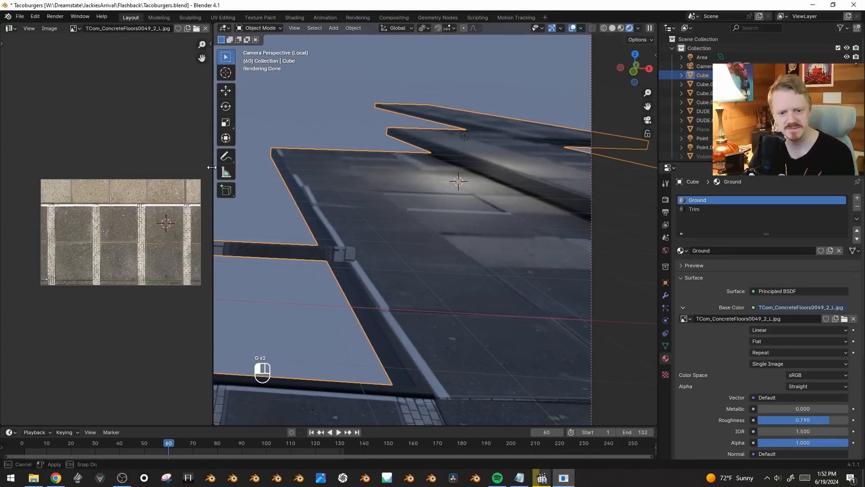
# - Insert a Bump node into the Ground material, feeding the paving image's Color into its Height and its output into the shader's Normal
pyautogui.moveTo(211, 167); pyautogui.dragTo(331, 180)
pyautogui.hotkey('shift', 'F3')
pyautogui.hotkey('alt', 'a')
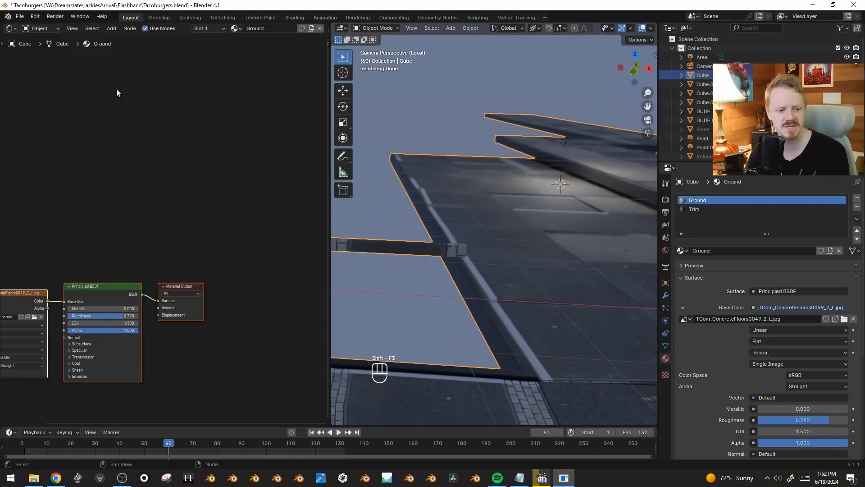
pyautogui.scroll(3, 237, 90)
pyautogui.press('g')
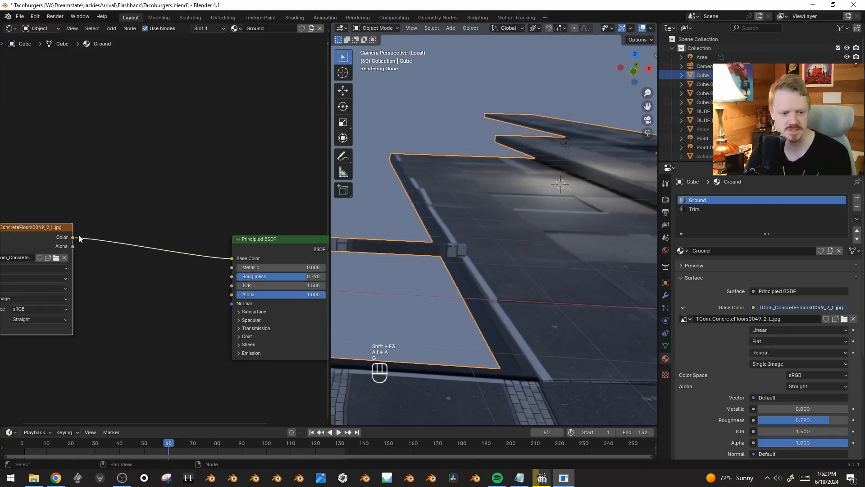
pyautogui.moveTo(234, 303); pyautogui.dragTo(232, 304)
pyautogui.hotkey('shift', 'a')
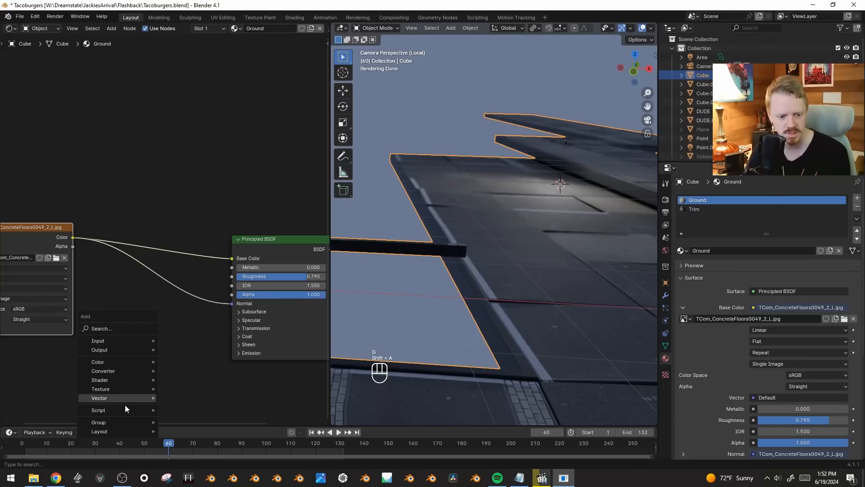
pyautogui.moveTo(143, 398)
pyautogui.click(205, 324)
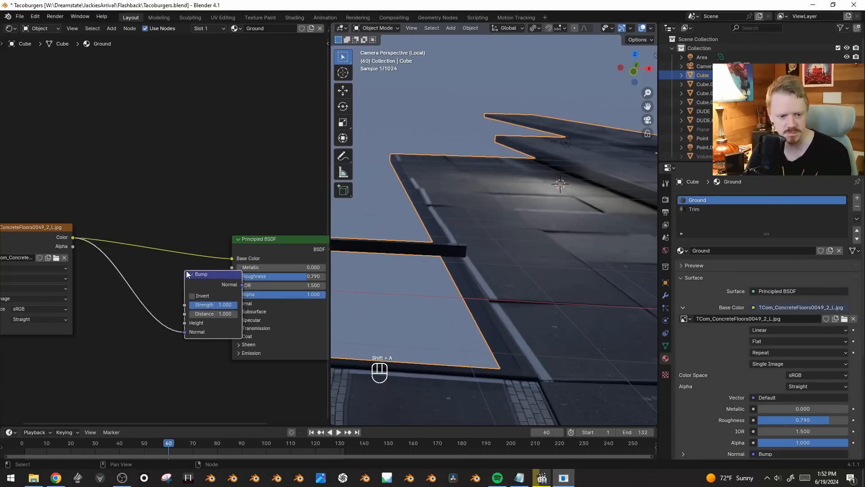
pyautogui.click(144, 274)
pyautogui.moveTo(140, 331); pyautogui.dragTo(142, 323)
# - Set the Bump node's distance to 0.020 and its strength to 1.000
pyautogui.click(171, 314)
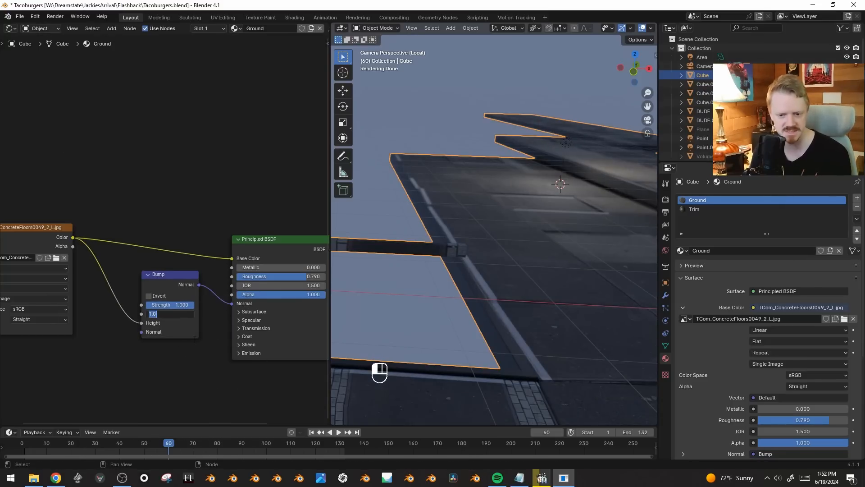
pyautogui.write('.0')
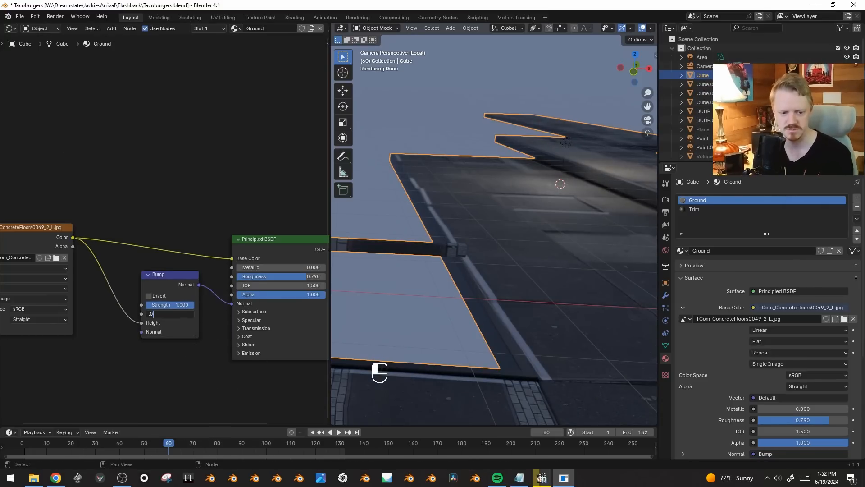
pyautogui.write('2')
pyautogui.press('Return')
pyautogui.press('BackSpace')
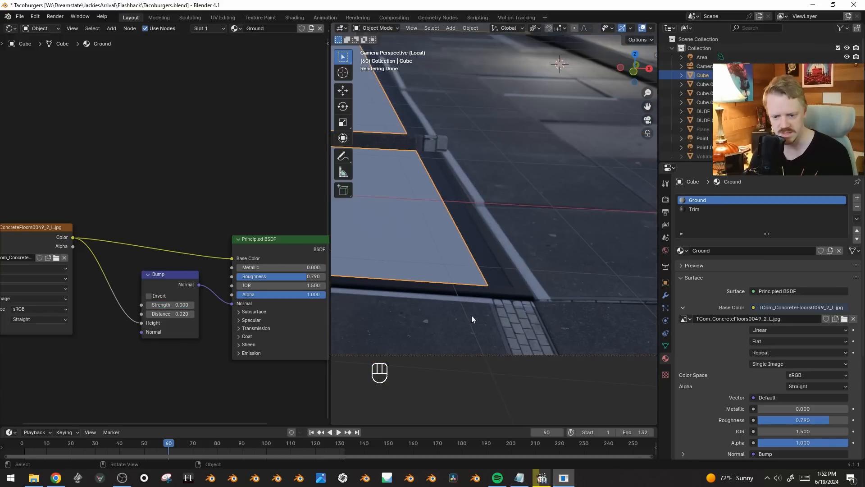
pyautogui.moveTo(171, 305); pyautogui.dragTo(189, 305)
pyautogui.moveTo(450, 312); pyautogui.dragTo(552, 270, button='middle')
# - Feed the paving image's Color into the Principled BSDF's Roughness through a Color Ramp, moving the Bump node aside
pyautogui.moveTo(266, 277)
pyautogui.mouseDown()
pyautogui.moveTo(221, 277)
pyautogui.moveTo(252, 277)
pyautogui.mouseUp()
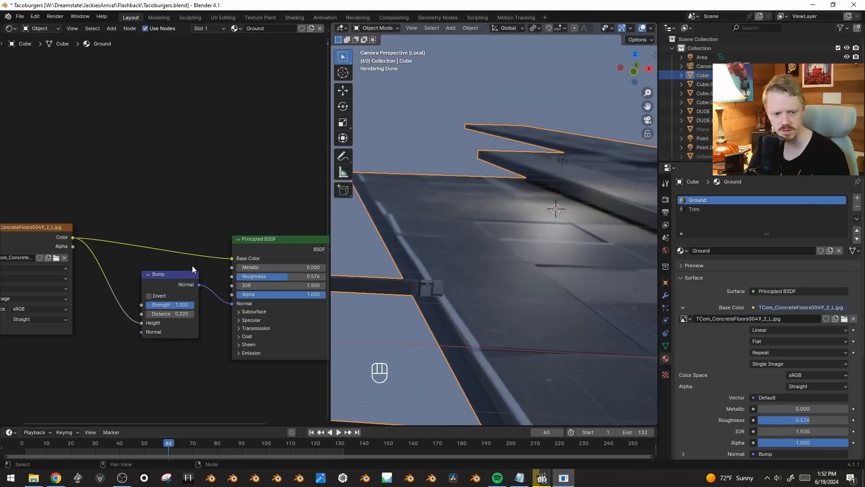
pyautogui.moveTo(192, 270); pyautogui.dragTo(178, 338)
pyautogui.moveTo(72, 237); pyautogui.dragTo(231, 276)
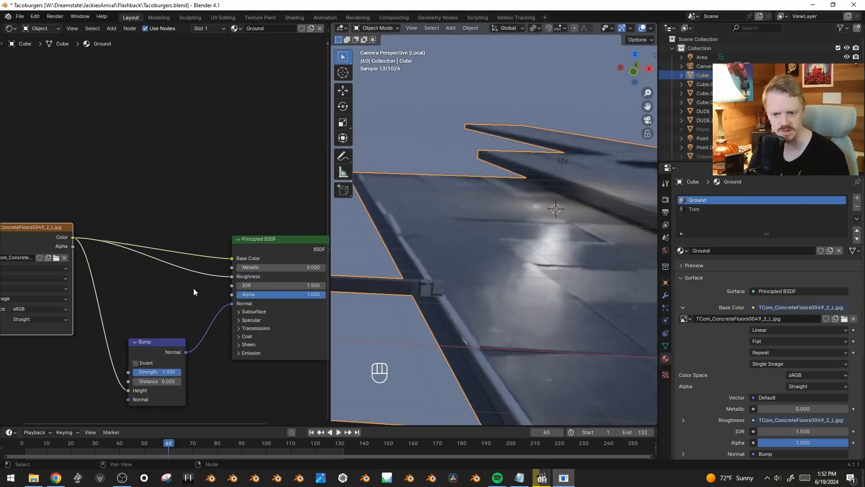
pyautogui.hotkey('shift', 'a')
pyautogui.moveTo(147, 161)
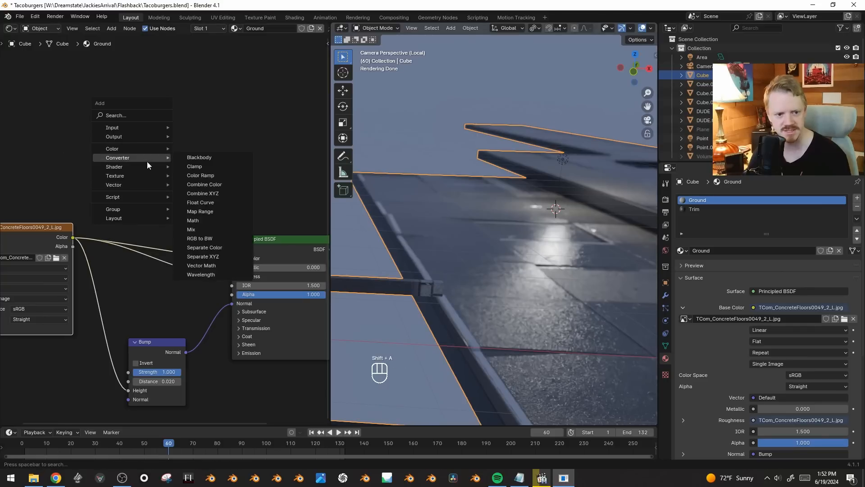
pyautogui.click(202, 174)
pyautogui.click(122, 257)
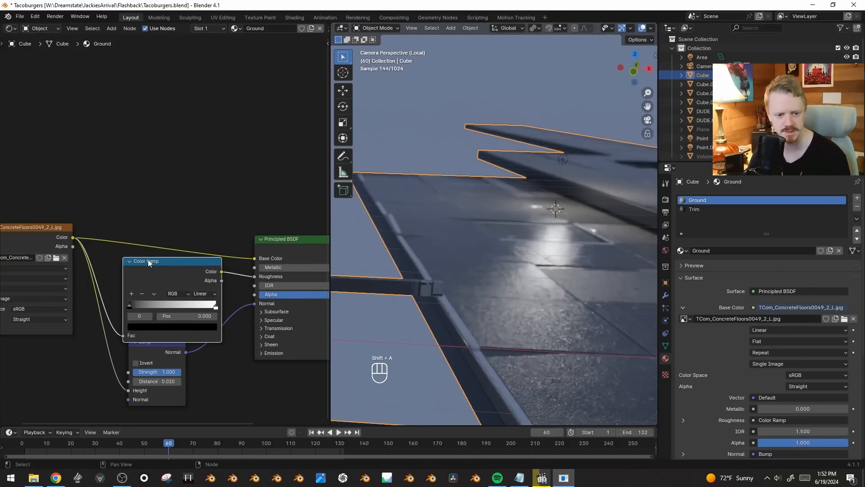
# - Preview the roughness Color Ramp on the docks, move its dark stop to 0.105, lighten it to grey, and restore the shader output
pyautogui.keyDown('ctrl'); pyautogui.keyDown('shift'); pyautogui.click(148, 259); pyautogui.keyUp('shift'); pyautogui.keyUp('ctrl')
pyautogui.moveTo(140, 303); pyautogui.dragTo(145, 304)
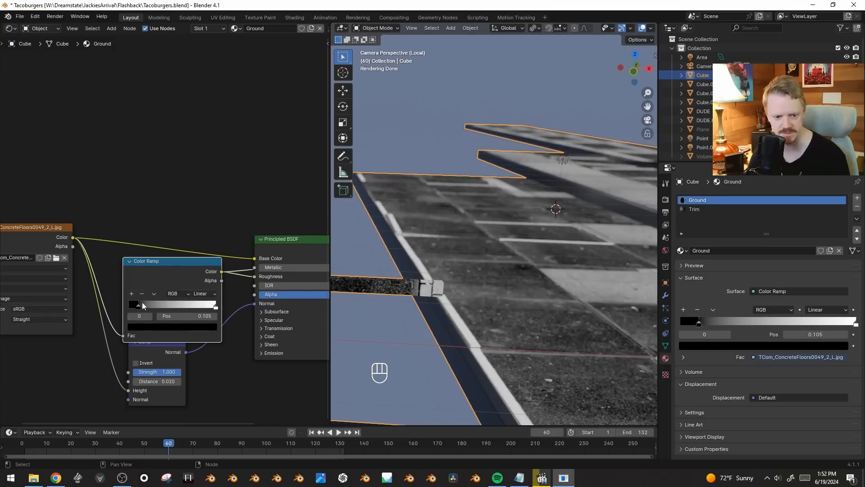
pyautogui.click(154, 326)
pyautogui.moveTo(215, 220)
pyautogui.mouseDown()
pyautogui.moveTo(211, 203)
pyautogui.moveTo(212, 231)
pyautogui.mouseUp()
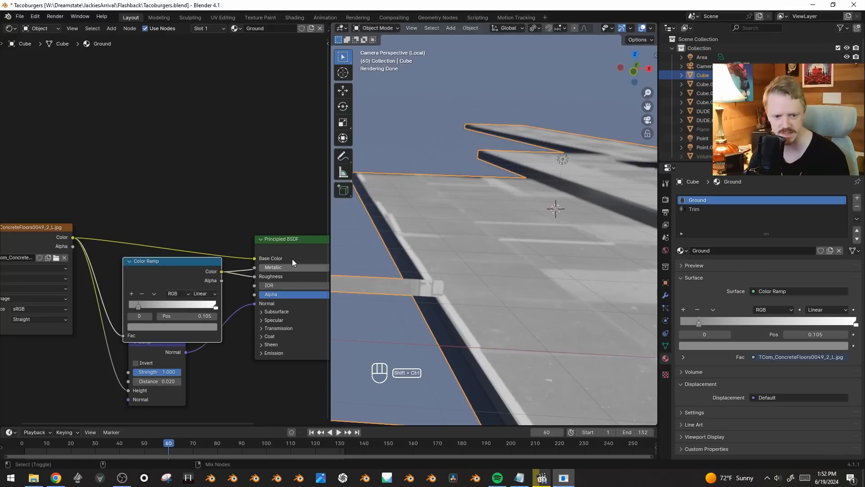
pyautogui.keyDown('ctrl'); pyautogui.keyDown('shift'); pyautogui.click(289, 239); pyautogui.keyUp('shift'); pyautogui.keyUp('ctrl')
# - Lighten the roughness ramp's dark stop further to light grey, hide the viewport overlays, and save the file
pyautogui.scroll(3, 243, 205)
pyautogui.click(193, 353)
pyautogui.moveTo(222, 230); pyautogui.dragTo(223, 211)
pyautogui.hotkey('shift', 'alt', 'z')
pyautogui.hotkey('ctrl', 's')
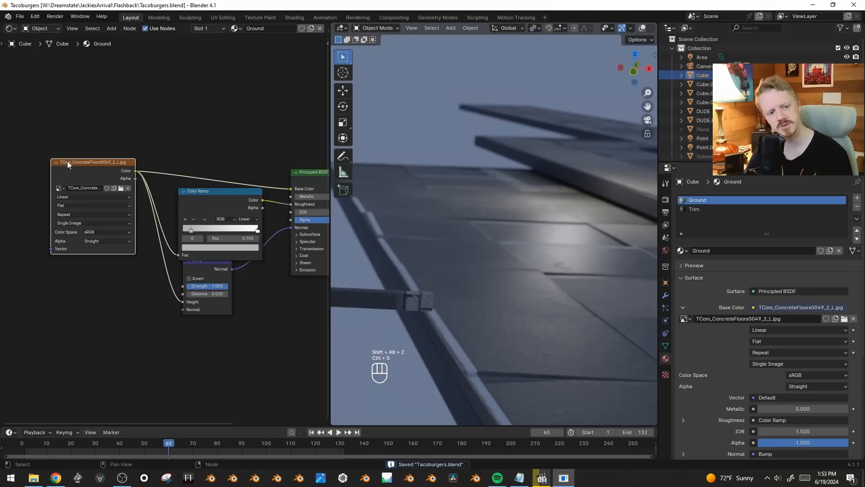
# - Duplicate the paving image node below the original and load ConcreteBare0022_3_M.jpg into the copy
pyautogui.hotkey('shift', 'd')
pyautogui.click(94, 262)
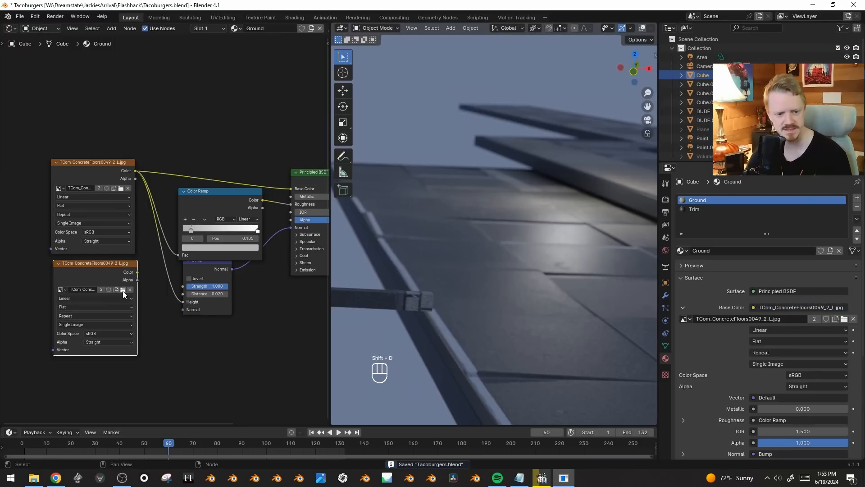
pyautogui.click(122, 290)
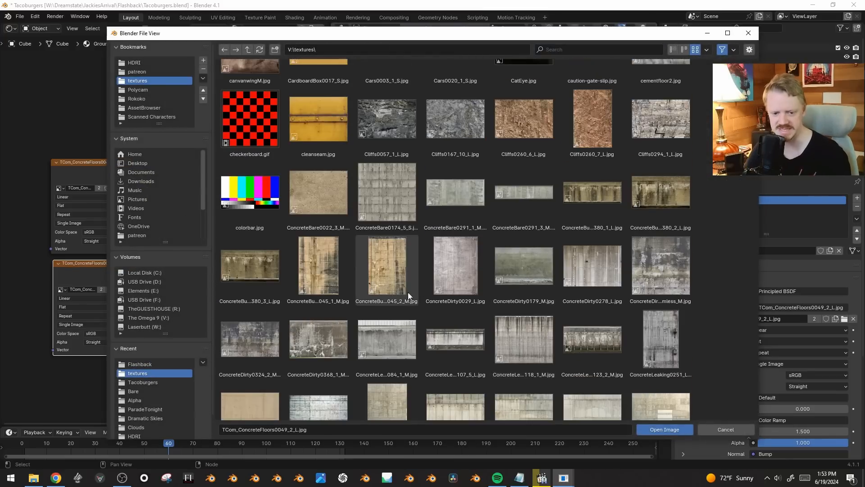
pyautogui.click(302, 176)
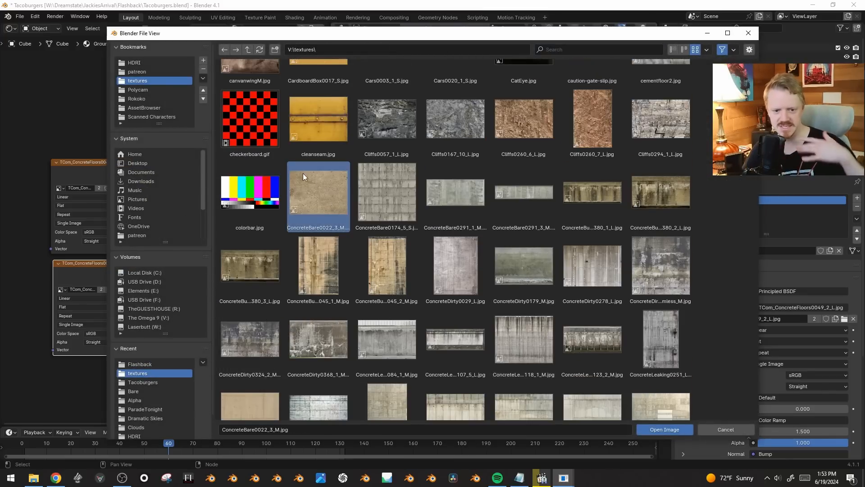
pyautogui.doubleClick(326, 203)
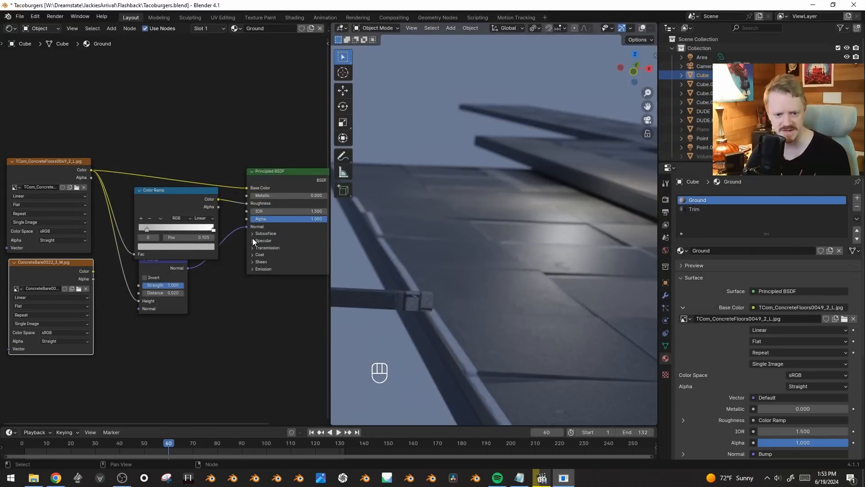
# - Expand the shader's Specular settings and feed the ConcreteBare image's Color into IOR Level through a second Color Ramp
pyautogui.keyDown('ctrl'); pyautogui.scroll(-2, 247, 266); pyautogui.keyUp('ctrl')
pyautogui.moveTo(226, 258); pyautogui.dragTo(7, 344)
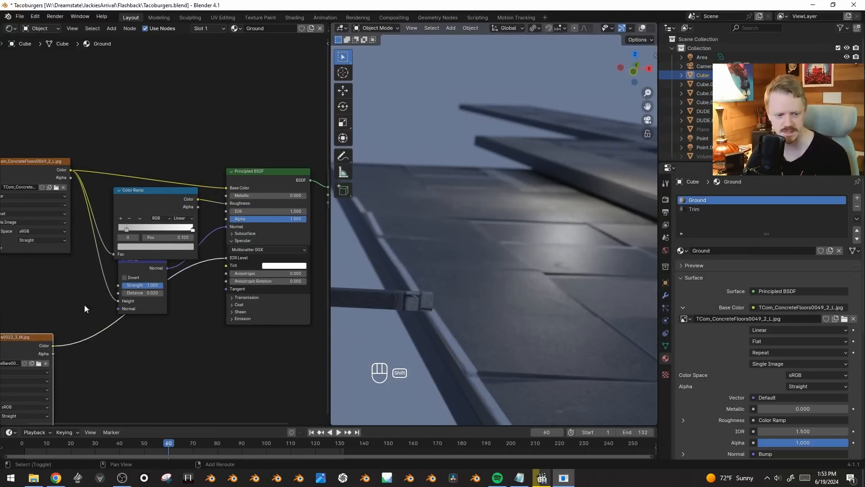
pyautogui.hotkey('shift', 'a')
pyautogui.moveTo(80, 301)
pyautogui.click(138, 316)
pyautogui.click(76, 331)
# - Add a middle stop to the specular Color Ramp, darken it to near black, and place it at 0.418
pyautogui.moveTo(88, 370); pyautogui.dragTo(118, 369)
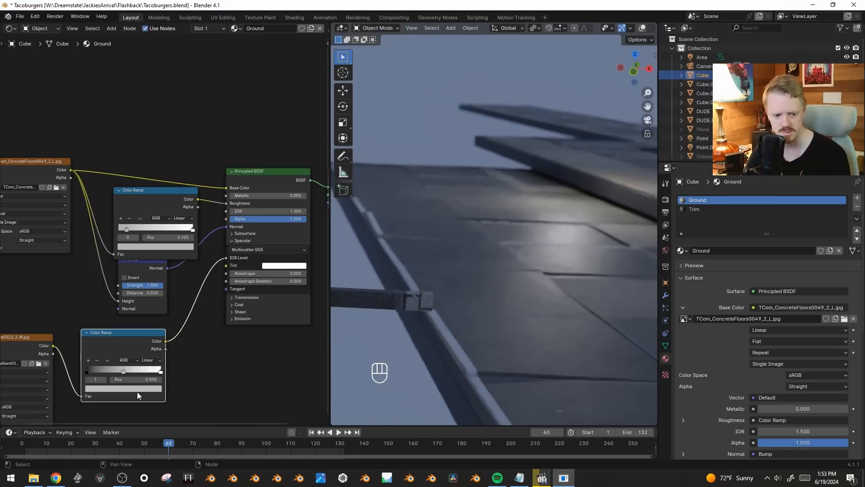
pyautogui.click(137, 388)
pyautogui.moveTo(158, 303); pyautogui.dragTo(156, 334)
pyautogui.moveTo(124, 363); pyautogui.dragTo(169, 318, button='middle')
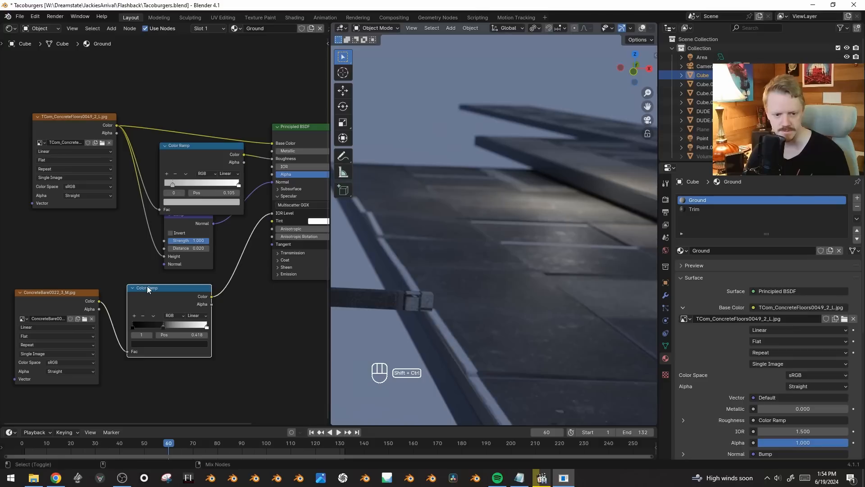
# - Preview the specular Color Ramp's pattern on the docks, restore the Principled BSDF output, and show the overlays again
pyautogui.keyDown('ctrl'); pyautogui.keyDown('shift'); pyautogui.click(147, 286); pyautogui.keyUp('shift'); pyautogui.keyUp('ctrl')
pyautogui.moveTo(322, 170); pyautogui.dragTo(226, 197, button='middle')
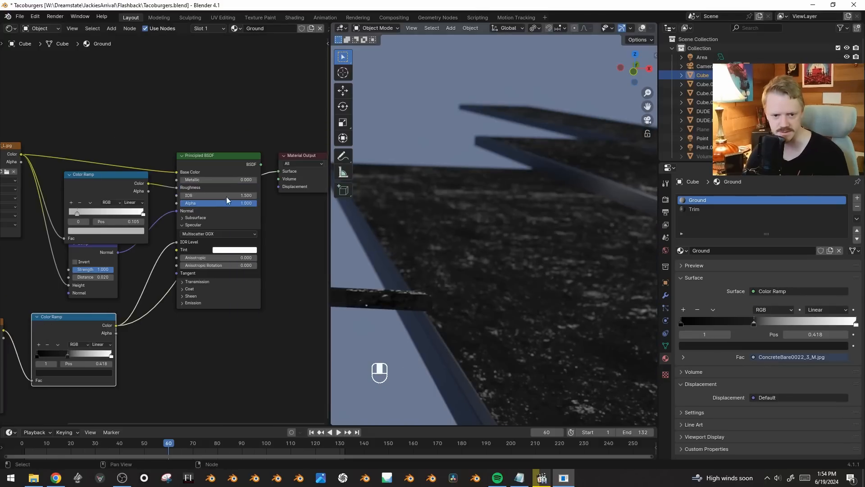
pyautogui.keyDown('ctrl'); pyautogui.keyDown('shift'); pyautogui.click(237, 155); pyautogui.keyUp('shift'); pyautogui.keyUp('ctrl')
pyautogui.moveTo(580, 298); pyautogui.dragTo(501, 245, button='middle')
pyautogui.hotkey('shift', 'alt', 'z')
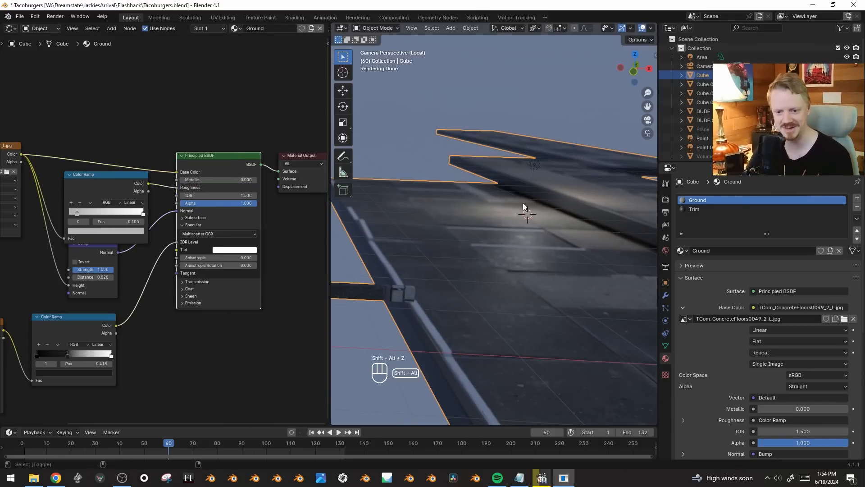
# - Select the point light above the docks and move it around to test the reflections on the tiles
pyautogui.click(533, 165)
pyautogui.press('g')
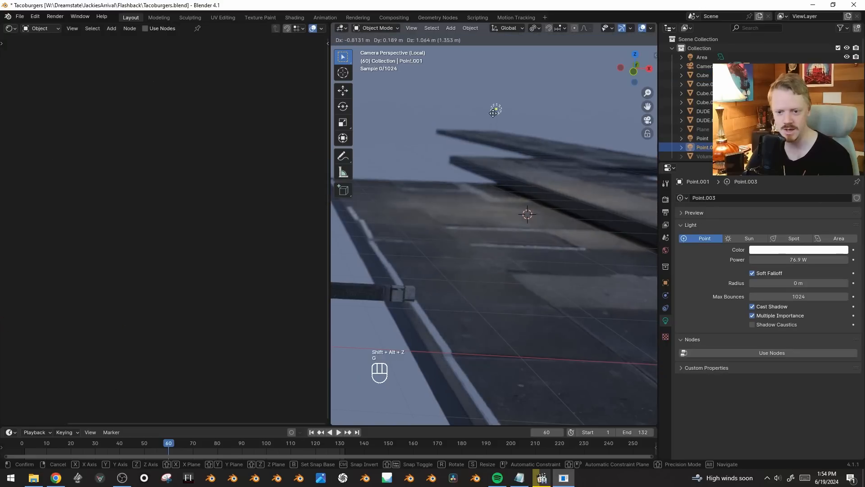
pyautogui.click(496, 132)
pyautogui.press('g')
pyautogui.click(567, 181)
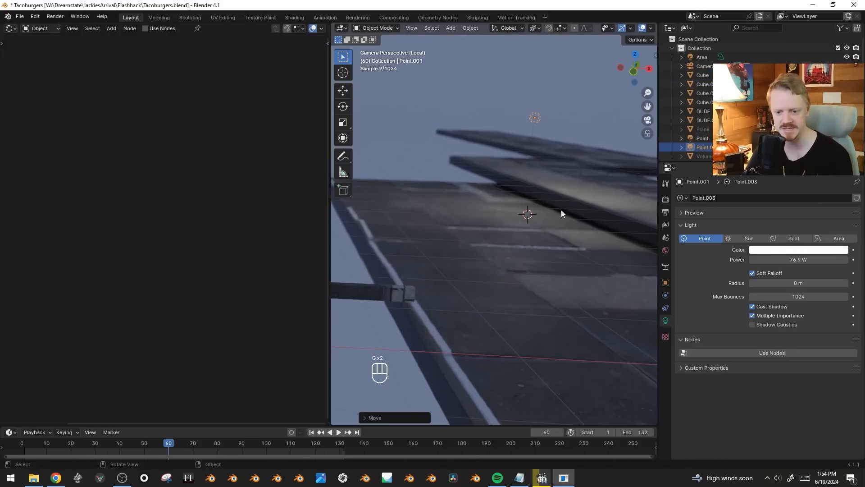
pyautogui.press('g')
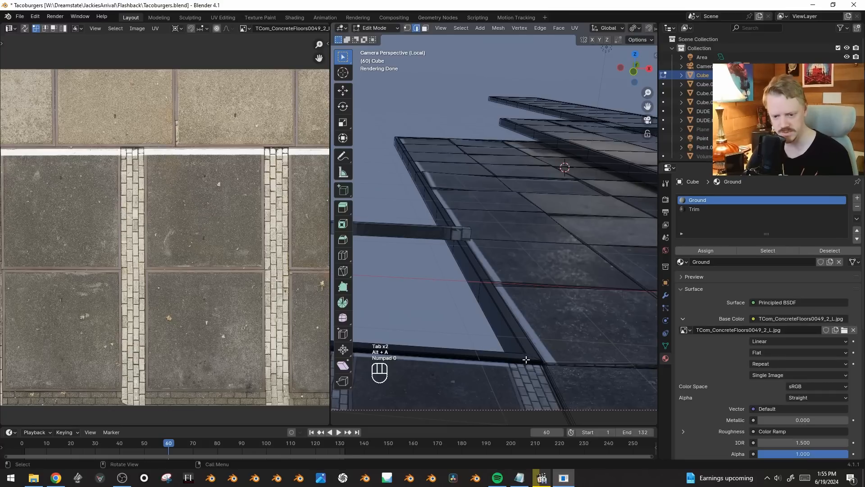
# - Bevel the edge at the dock's near inner corner beside the brick strip with 2 segments, about 0.017 m wide
pyautogui.keyDown('alt'); pyautogui.click(536, 352); pyautogui.keyUp('alt')
pyautogui.scroll(5, 527, 357)
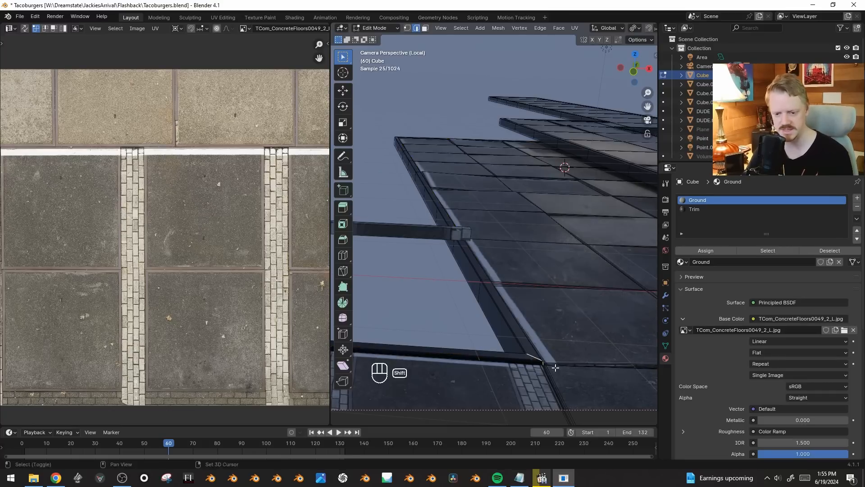
pyautogui.hotkey('ctrl', 'b')
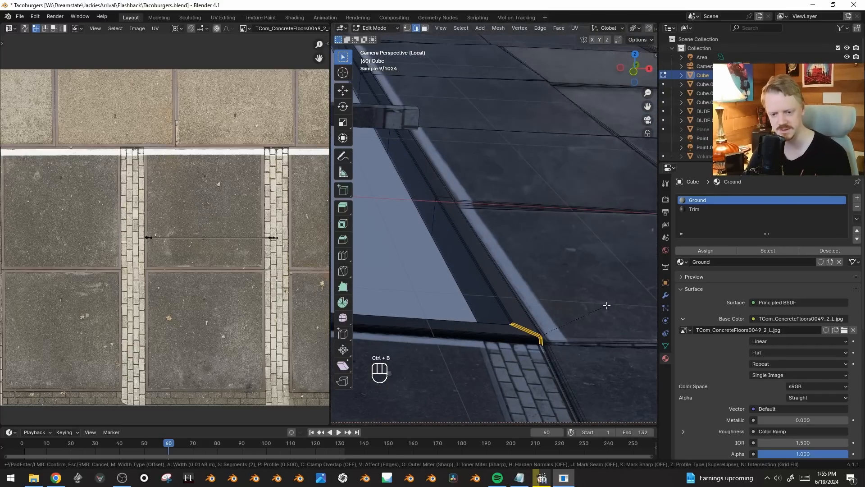
pyautogui.click(609, 305)
pyautogui.moveTo(609, 305); pyautogui.dragTo(497, 190, button='middle')
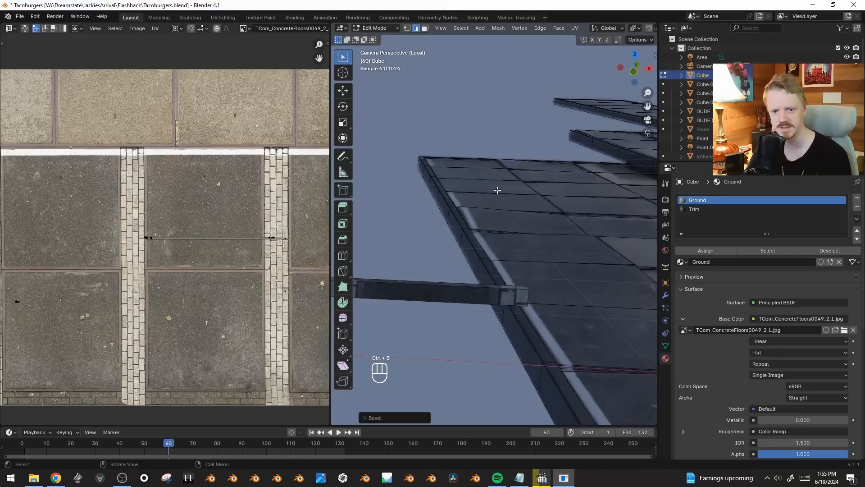
pyautogui.keyDown('alt'); pyautogui.click(422, 157); pyautogui.keyUp('alt')
pyautogui.moveTo(550, 169); pyautogui.dragTo(550, 270, button='middle')
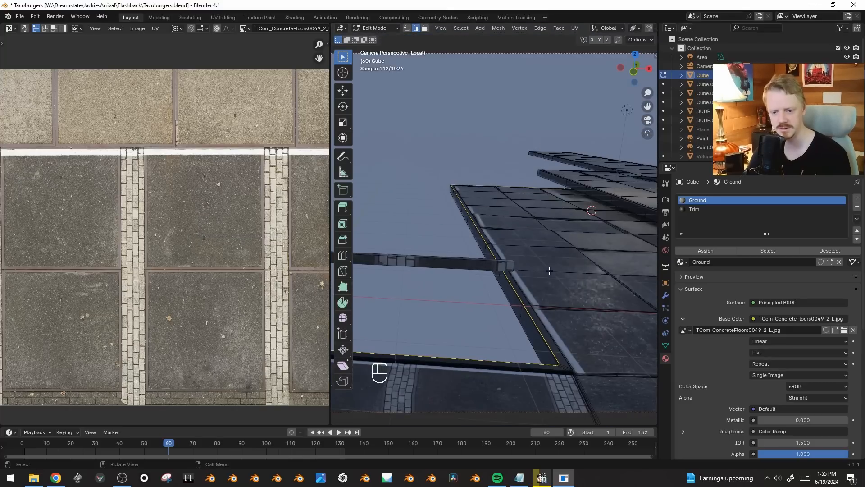
pyautogui.hotkey('alt', 'a')
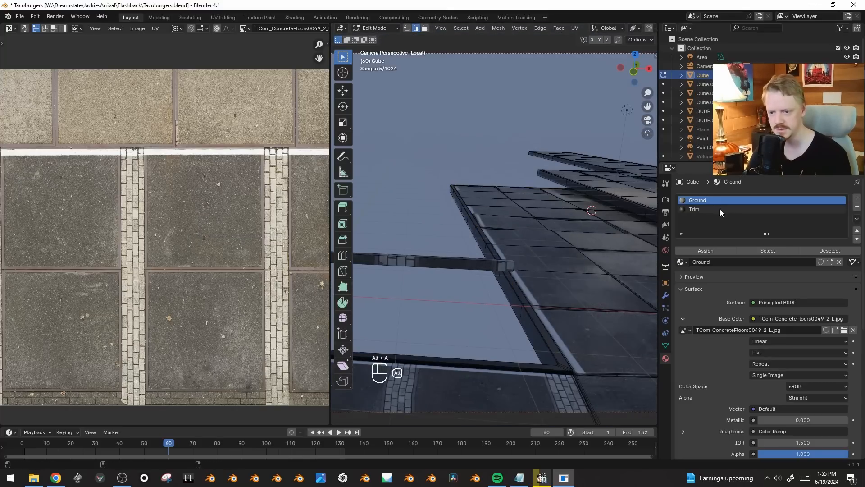
# - Select all faces using the Trim material and give its Base Color the image texture PlasterLeaking0036_1_L.jpg
pyautogui.click(694, 210)
pyautogui.click(780, 251)
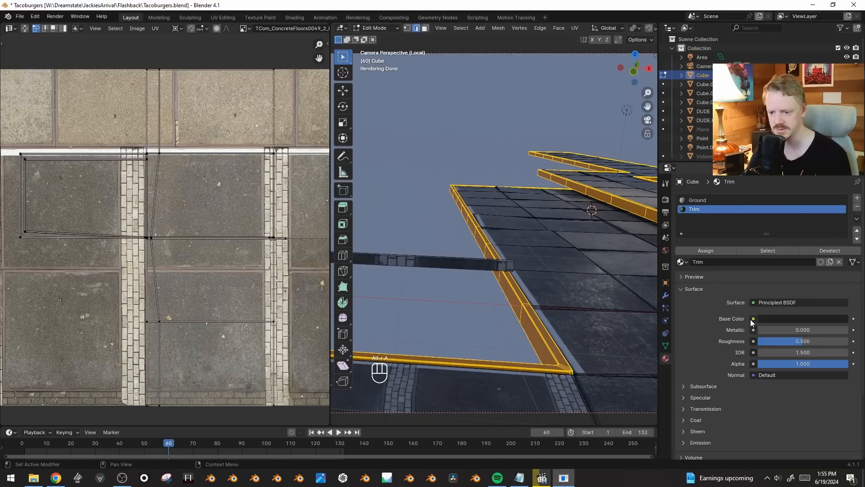
pyautogui.click(754, 319)
pyautogui.click(570, 378)
pyautogui.click(809, 329)
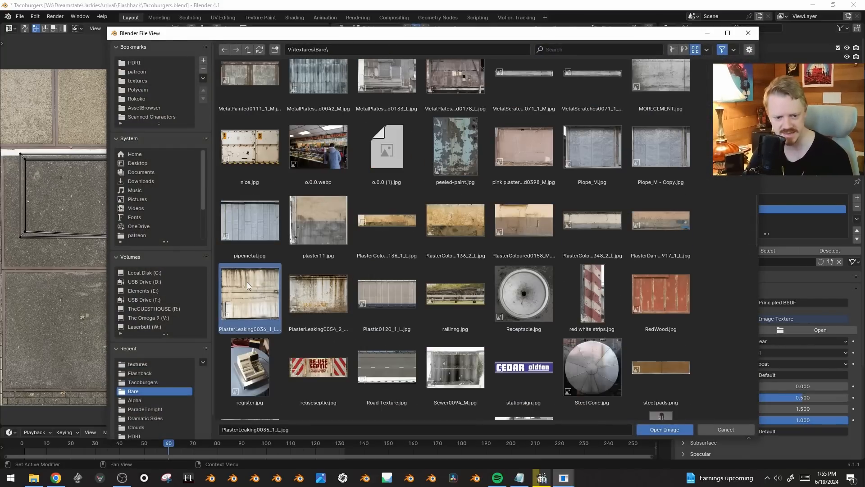
pyautogui.doubleClick(247, 282)
# - Generate new UVs for all the selected trim faces around the docks
pyautogui.scroll(-5, 532, 319)
pyautogui.keyDown('shift'); pyautogui.moveTo(518, 311); pyautogui.dragTo(549, 301, button='middle'); pyautogui.keyUp('shift')
pyautogui.scroll(5, 521, 273)
pyautogui.scroll(-5, 521, 273)
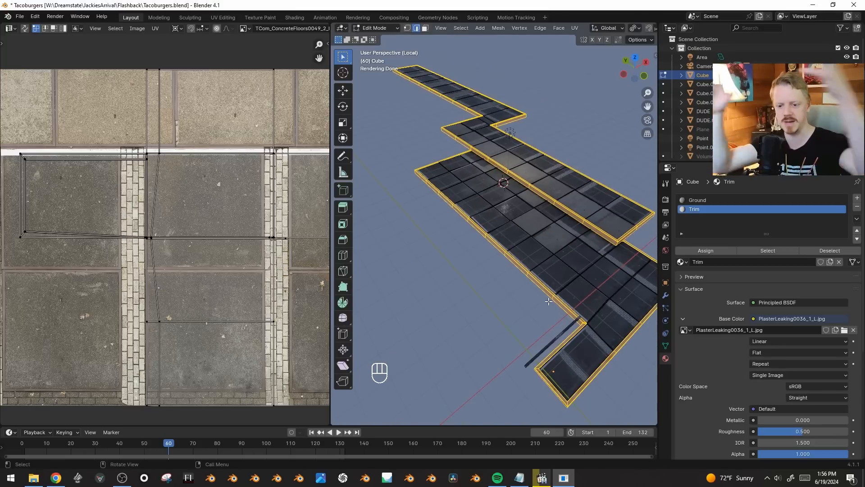
pyautogui.press('u')
pyautogui.click(521, 258)
pyautogui.press('a')
# - Mark the vertical edge loop on the lower dock's side trim as a seam
pyautogui.moveTo(595, 271); pyautogui.dragTo(519, 271, button='middle')
pyautogui.moveTo(575, 284); pyautogui.dragTo(572, 243, button='middle')
pyautogui.scroll(1, 570, 243)
pyautogui.keyDown('shift'); pyautogui.moveTo(423, 234); pyautogui.dragTo(460, 233, button='middle'); pyautogui.keyUp('shift')
pyautogui.scroll(1, 459, 232)
pyautogui.press('2')
pyautogui.keyDown('alt'); pyautogui.click(452, 223); pyautogui.keyUp('alt')
pyautogui.hotkey('alt', 'z')
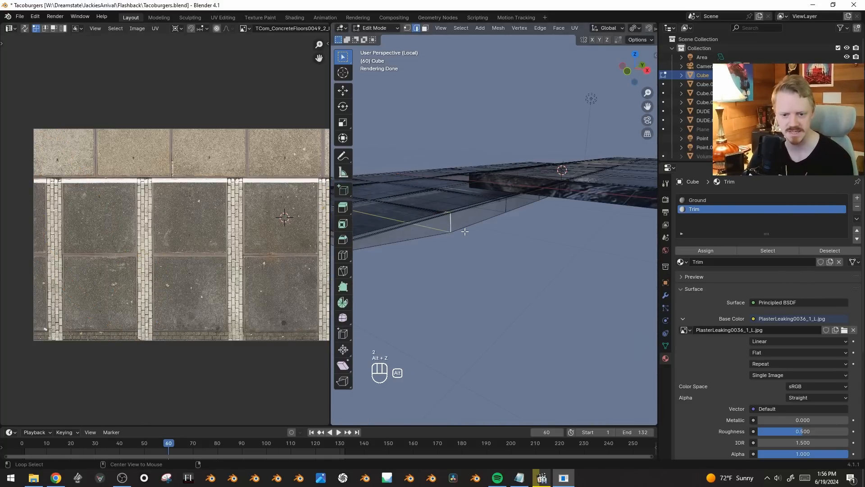
pyautogui.moveTo(446, 229); pyautogui.dragTo(440, 160, button='middle')
pyautogui.moveTo(445, 140); pyautogui.dragTo(362, 231)
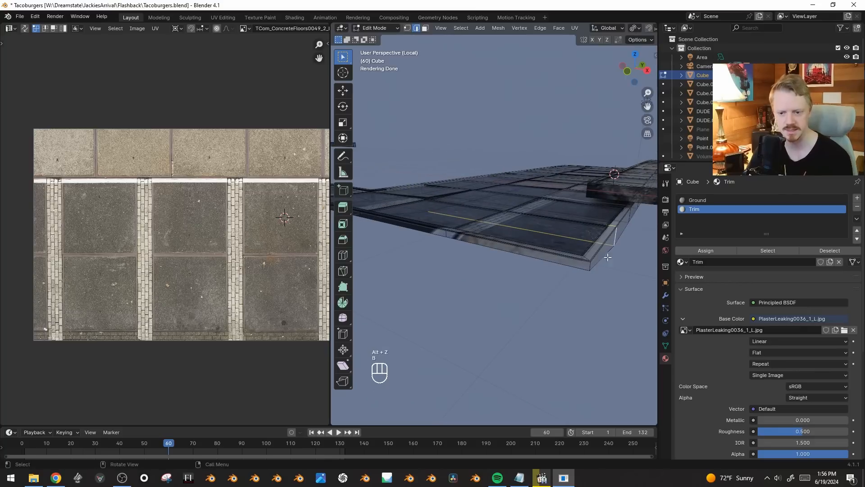
pyautogui.moveTo(610, 257); pyautogui.dragTo(543, 257, button='middle')
pyautogui.hotkey('ctrl', 'e')
pyautogui.click(526, 381)
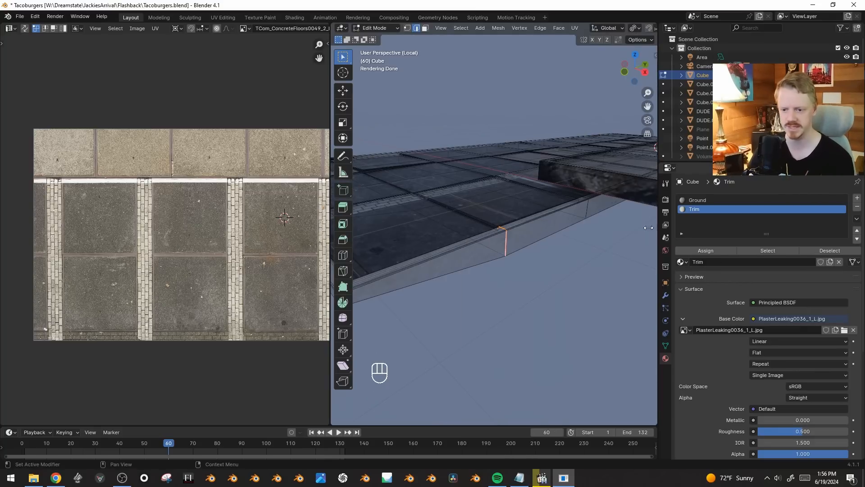
# - Select all faces using the Trim material and unwrap them
pyautogui.click(775, 252)
pyautogui.press('u')
pyautogui.click(498, 194)
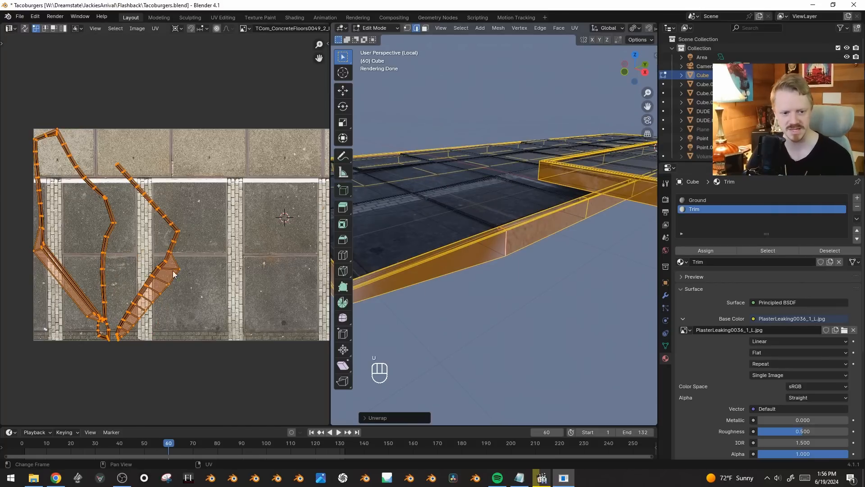
# - Mark a seam across the upper dock's side trim and unwrap all Trim faces again
pyautogui.keyDown('shift'); pyautogui.moveTo(476, 218); pyautogui.dragTo(570, 268, button='middle'); pyautogui.keyUp('shift')
pyautogui.keyDown('alt'); pyautogui.click(466, 235); pyautogui.keyUp('alt')
pyautogui.hotkey('ctrl', 'e')
pyautogui.click(570, 269)
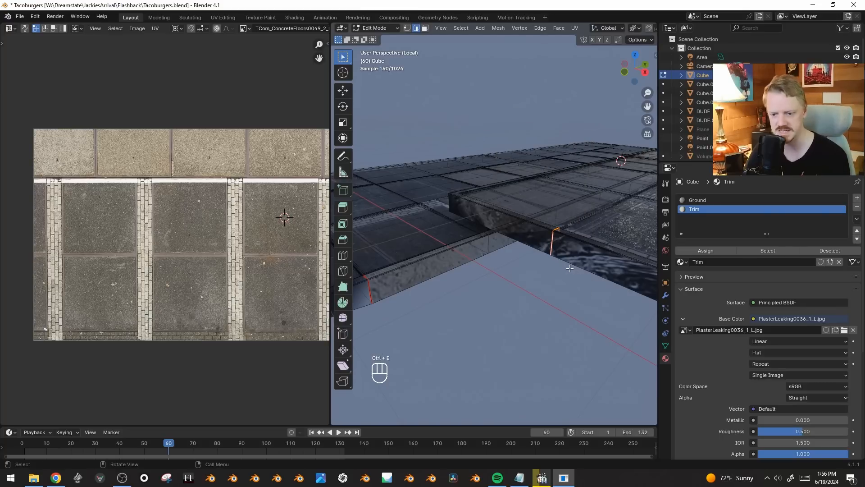
pyautogui.click(768, 251)
pyautogui.press('u')
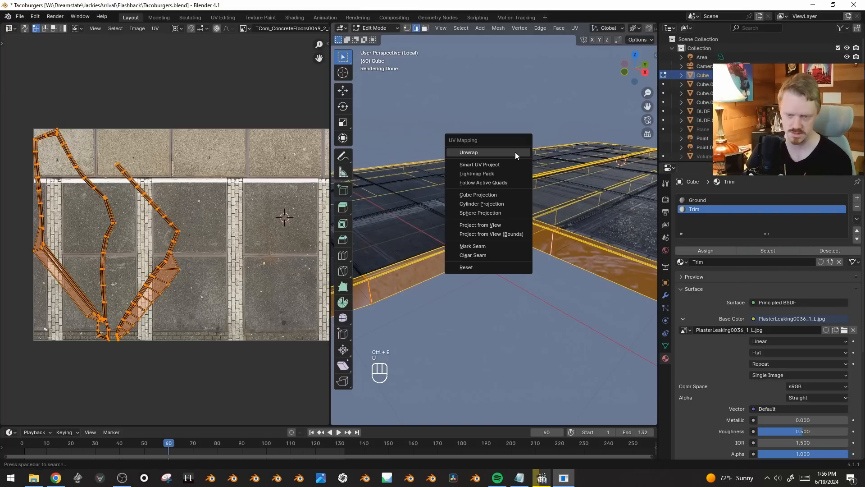
pyautogui.click(515, 152)
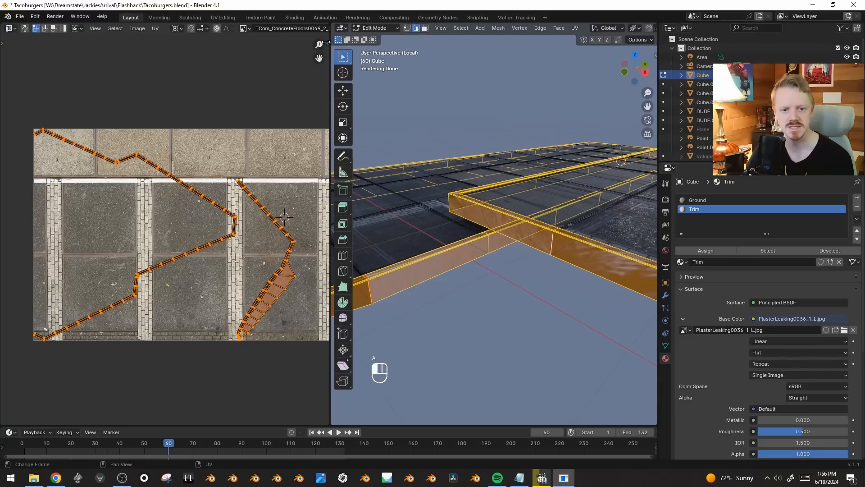
# - Try to straighten the trim UV islands with UV Squares' To Grid By Shape and select the resulting linked faces
pyautogui.press('n')
pyautogui.click(324, 113)
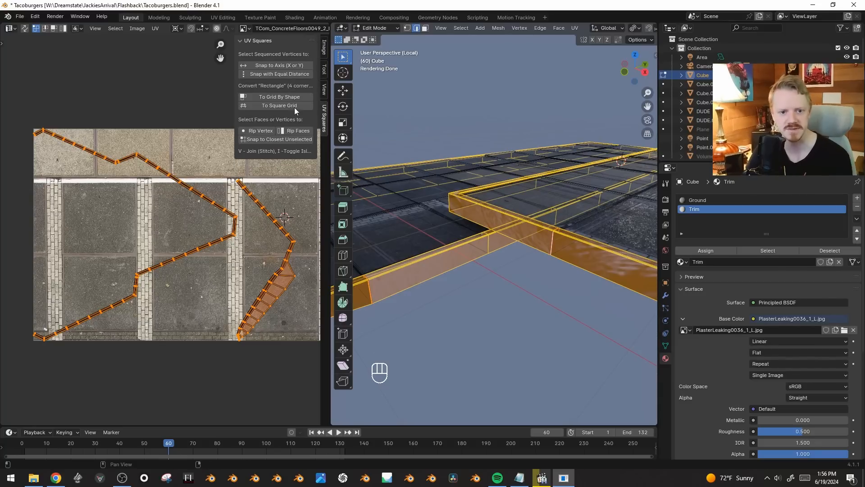
pyautogui.click(283, 97)
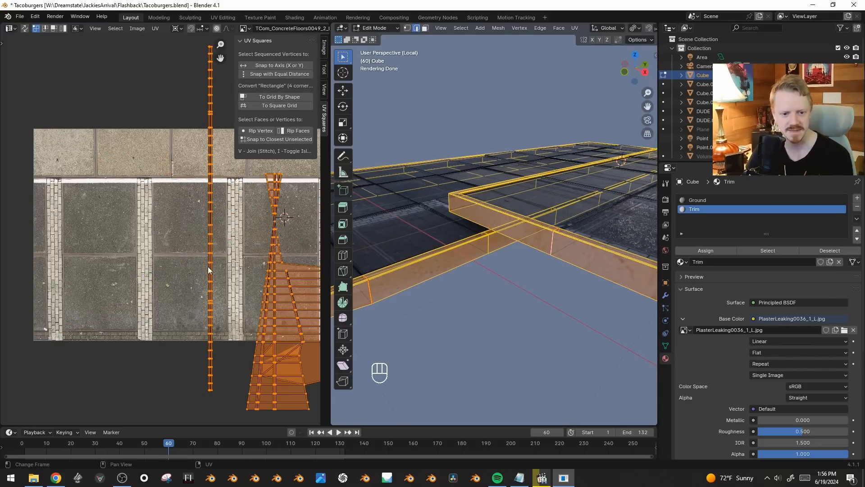
pyautogui.scroll(-1, 208, 253)
pyautogui.click(247, 255)
pyautogui.press('l')
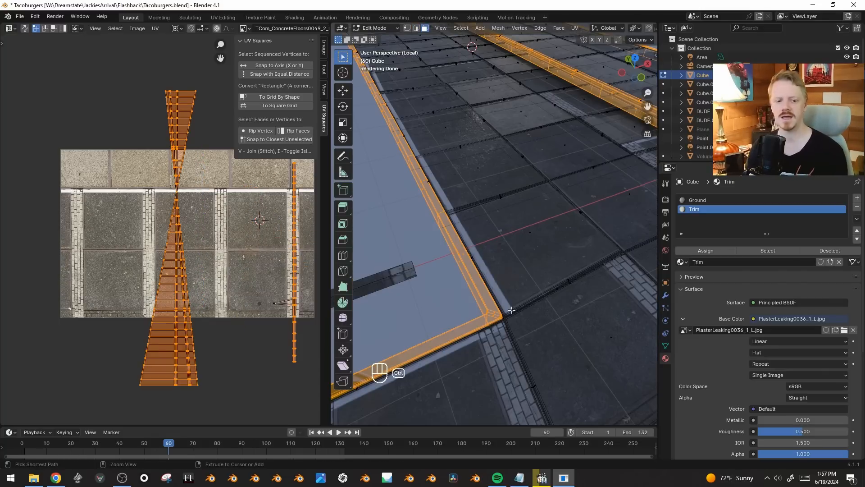
# - Undo the recent grid conversion, unwraps and seam edits on the dock trim
pyautogui.moveTo(523, 295)
pyautogui.keyDown('ctrl'); pyautogui.mouseDown(button='middle')
pyautogui.moveTo(529, 272)
pyautogui.moveTo(533, 284)
pyautogui.mouseUp(button='middle'); pyautogui.keyUp('ctrl')
pyautogui.keyDown('shift'); pyautogui.moveTo(533, 398); pyautogui.dragTo(536, 271, button='middle'); pyautogui.keyUp('shift')
pyautogui.hotkey('ctrl', 'z')
pyautogui.hotkey('ctrl', 'z')
pyautogui.hotkey('ctrl', 'z')
pyautogui.hotkey('ctrl', 'z')
pyautogui.hotkey('ctrl', 'z')
pyautogui.hotkey('ctrl', 'z')
pyautogui.hotkey('ctrl', 'z')
pyautogui.hotkey('ctrl', 'z')
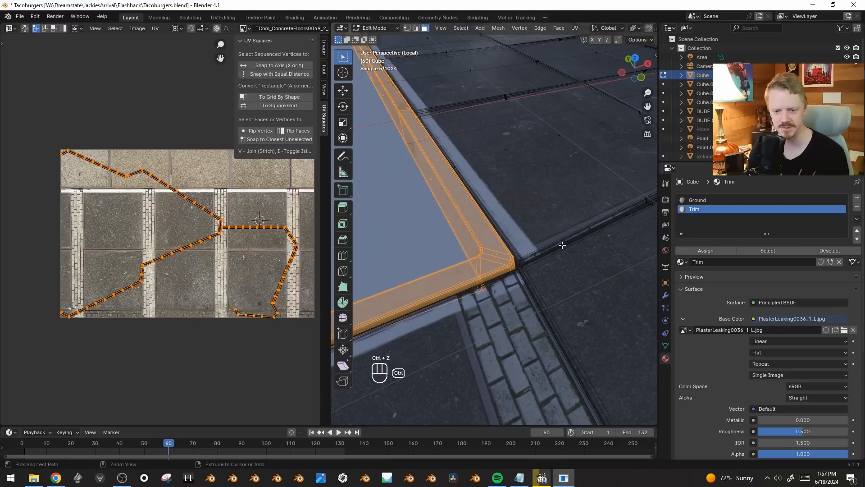
pyautogui.hotkey('ctrl', 'z')
pyautogui.hotkey('ctrl', 'z')
pyautogui.hotkey('ctrl', 'z')
pyautogui.hotkey('ctrl', 'z')
pyautogui.hotkey('ctrl', 'z')
pyautogui.hotkey('ctrl', 'z')
pyautogui.hotkey('ctrl', 'z')
pyautogui.hotkey('ctrl', 'z')
pyautogui.hotkey('ctrl', 'z')
pyautogui.hotkey('ctrl', 'z')
pyautogui.hotkey('ctrl', 'z')
pyautogui.hotkey('ctrl', 'z')
pyautogui.hotkey('ctrl', 'z')
pyautogui.hotkey('ctrl', 'z')
pyautogui.hotkey('ctrl', 'z')
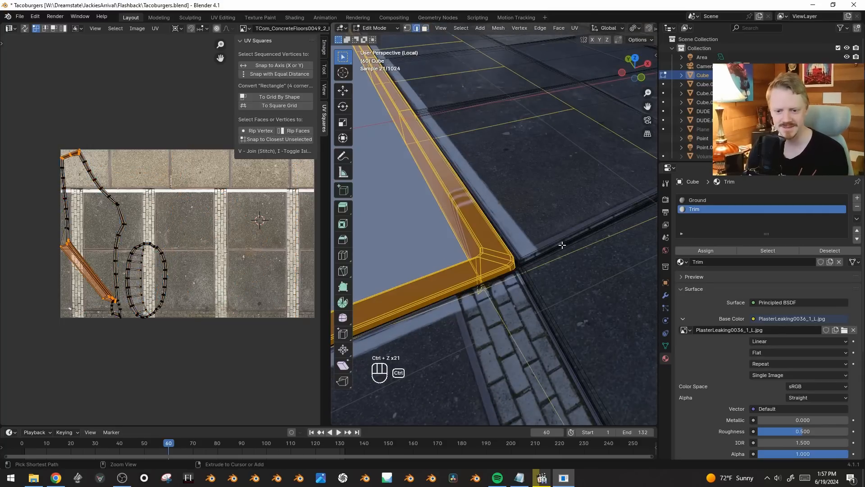
pyautogui.hotkey('ctrl', 'shift', 'z')
# - Select all Trim faces, deselect the faces at the end of the dock seen from below, and unwrap the rest
pyautogui.scroll(-10, 570, 282)
pyautogui.moveTo(570, 282); pyautogui.dragTo(518, 232, button='middle')
pyautogui.hotkey('alt', 'z')
pyautogui.scroll(2, 505, 223)
pyautogui.scroll(3, 508, 208)
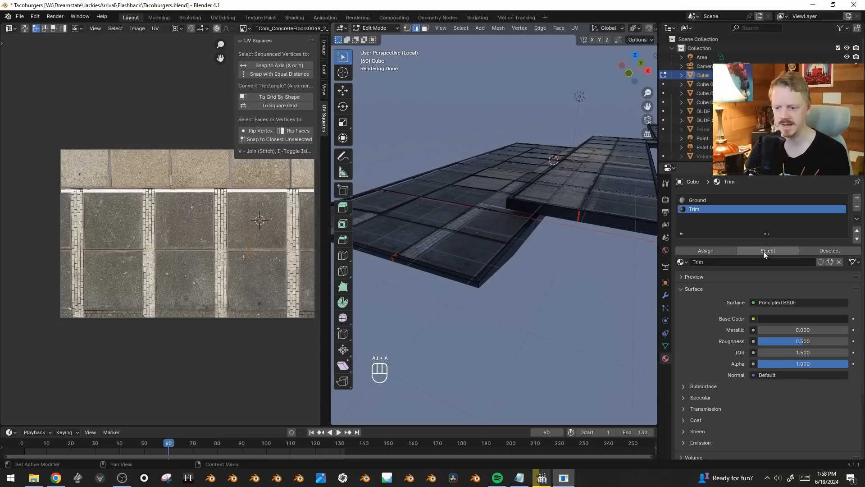
pyautogui.click(766, 251)
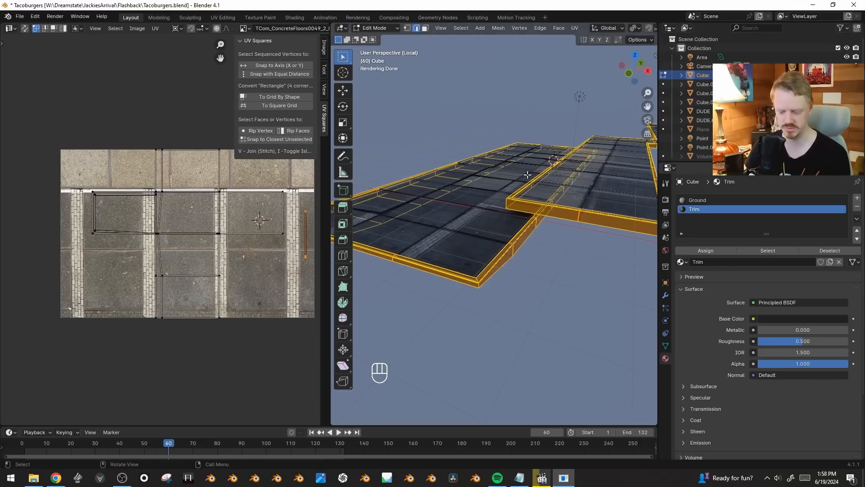
pyautogui.moveTo(387, 136)
pyautogui.mouseDown(button='middle')
pyautogui.moveTo(423, 136)
pyautogui.moveTo(509, 232)
pyautogui.mouseUp(button='middle')
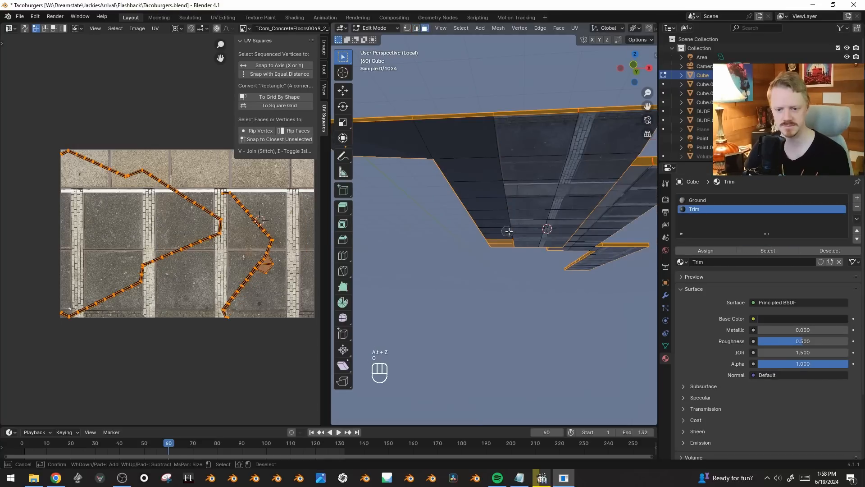
pyautogui.rightClick(505, 240)
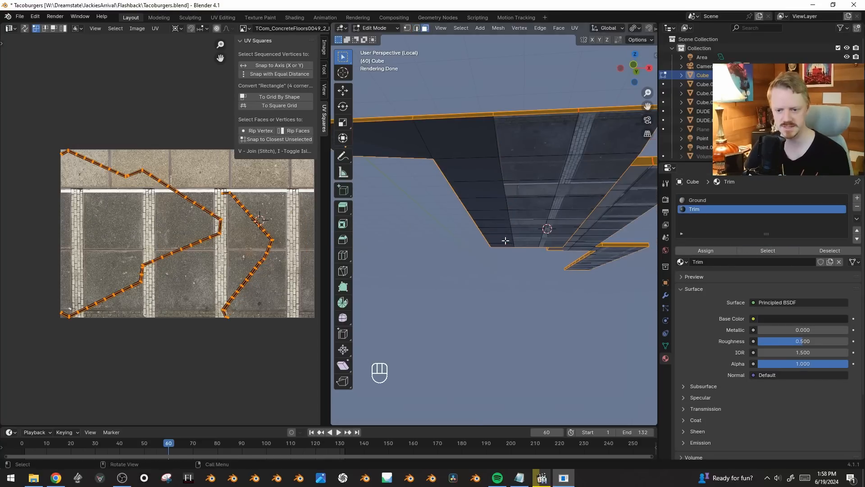
pyautogui.press('u')
pyautogui.press('a')
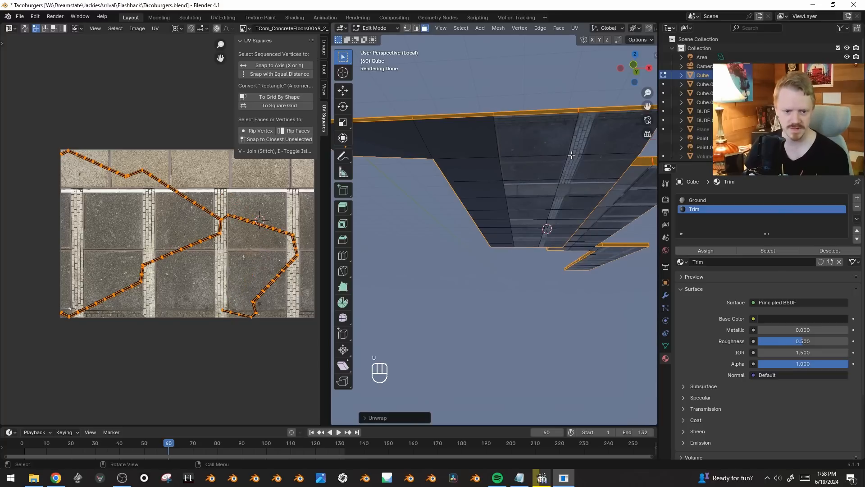
# - Convert the unwrapped trim UV islands into straight strips with UV Squares' To Grid By Shape
pyautogui.click(289, 96)
pyautogui.press('a')
pyautogui.press('a')
# - Select the shorter trim UV strip, move it nearer to the longer one and scale it along X
pyautogui.press('l')
pyautogui.press('s')
pyautogui.rightClick(155, 402)
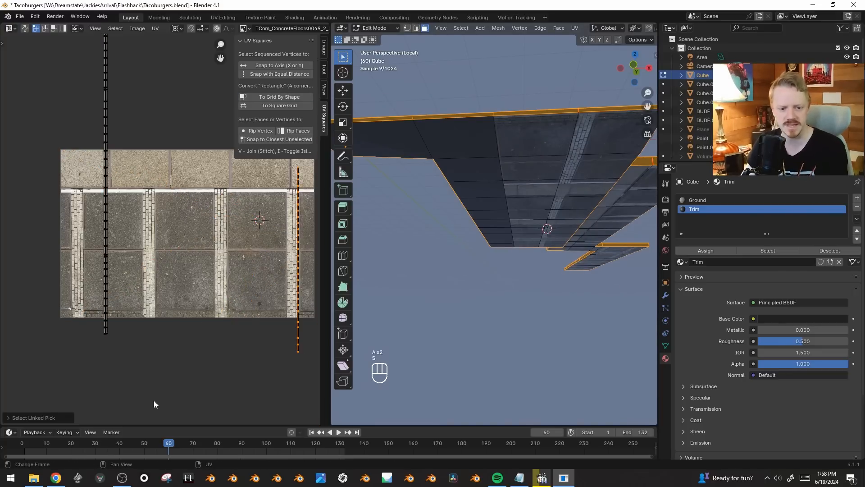
pyautogui.scroll(-2, 198, 291)
pyautogui.press('g')
pyautogui.click(99, 244)
pyautogui.scroll(6, 180, 215)
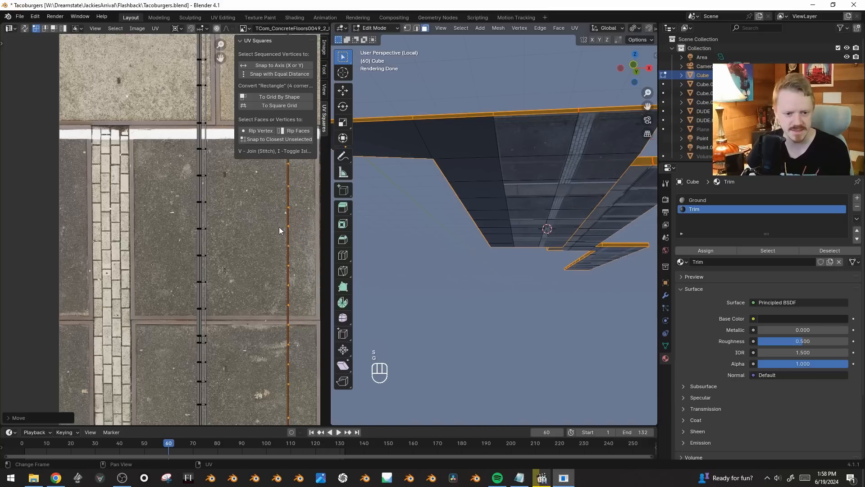
pyautogui.press('s')
pyautogui.press('x')
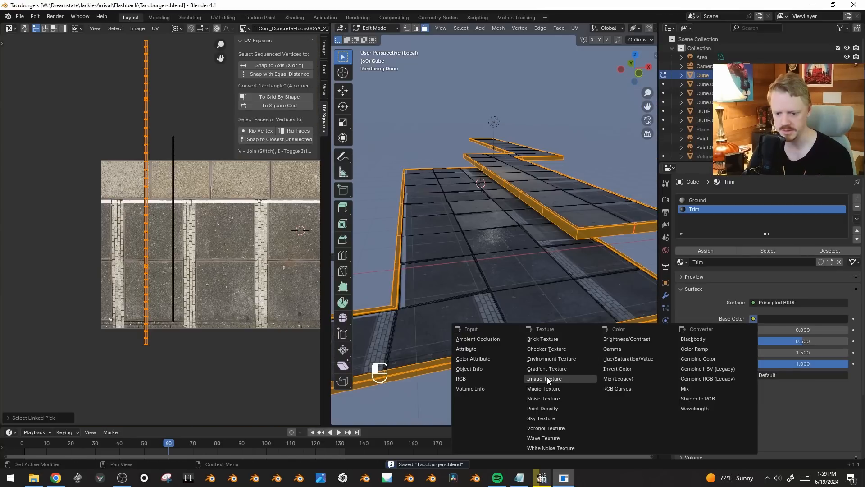
# - Give the Trim material's Base Color the image texture PlasterLeaking0036_1_L.jpg
pyautogui.click(548, 377)
pyautogui.click(823, 328)
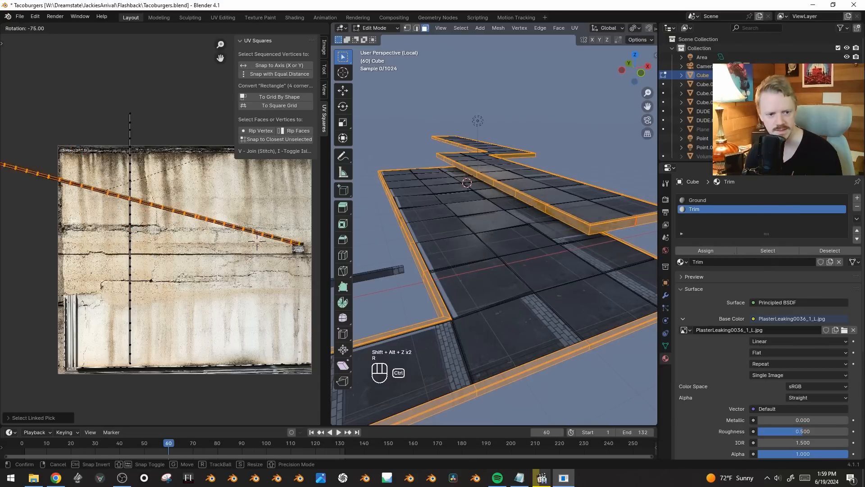
# - Rotate the long trim UV strip to horizontal, then scale and move it over the plaster texture
pyautogui.click(271, 406)
pyautogui.press('s')
pyautogui.click(182, 280)
pyautogui.press('g')
pyautogui.click(260, 200)
pyautogui.press('s')
pyautogui.click(126, 65)
pyautogui.press('g')
pyautogui.click(131, 89)
pyautogui.press('Tab')
pyautogui.press('Tab')
# - Turn the long trim UV strip the other way up, then rescale and align it with the plaster texture's upper stained band
pyautogui.press('r')
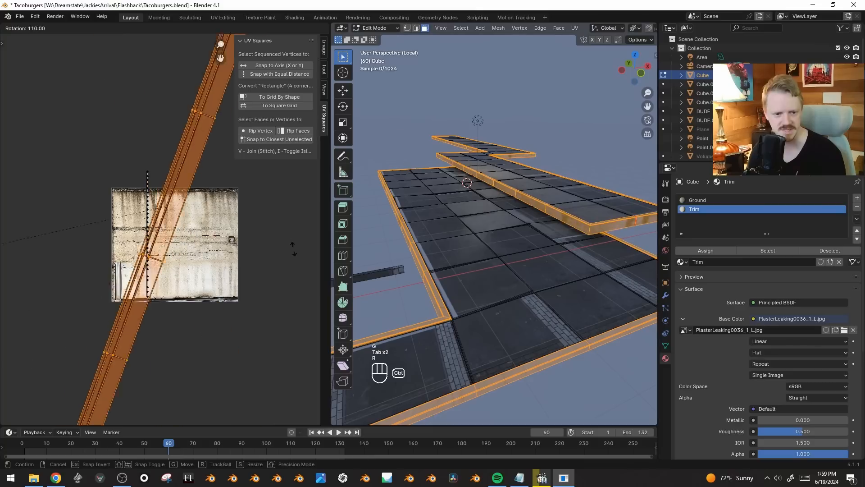
pyautogui.click(71, 77)
pyautogui.press('s')
pyautogui.click(50, 122)
pyautogui.press('g')
pyautogui.hotkey('shift', 'alt', 'z')
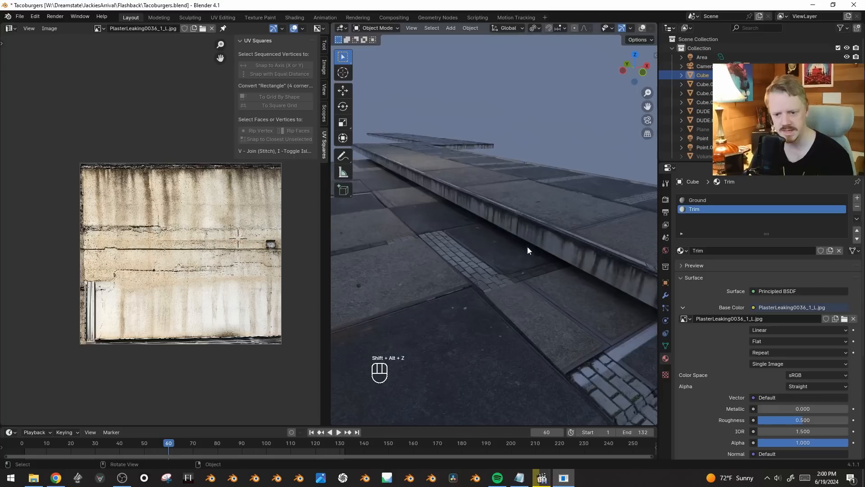
pyautogui.hotkey('shift', 'alt', 'z')
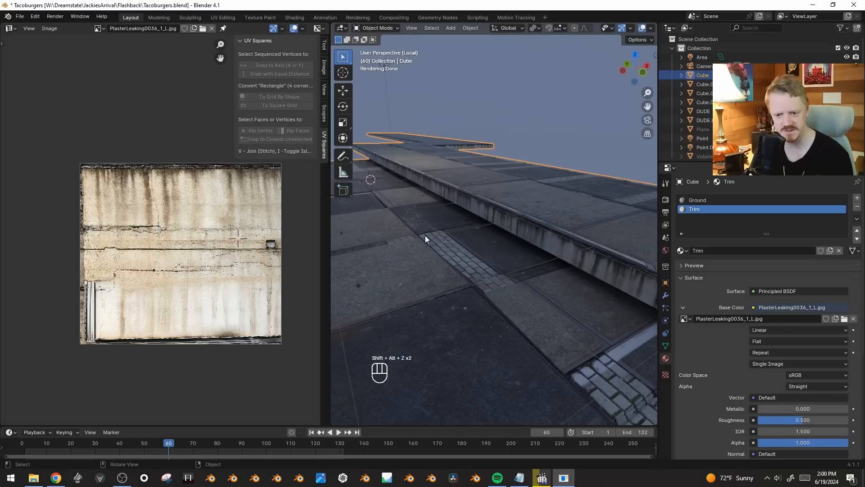
# - Scale the long trim UV strip along X and check the plaster streaks on the docks
pyautogui.press('Tab')
pyautogui.press('s')
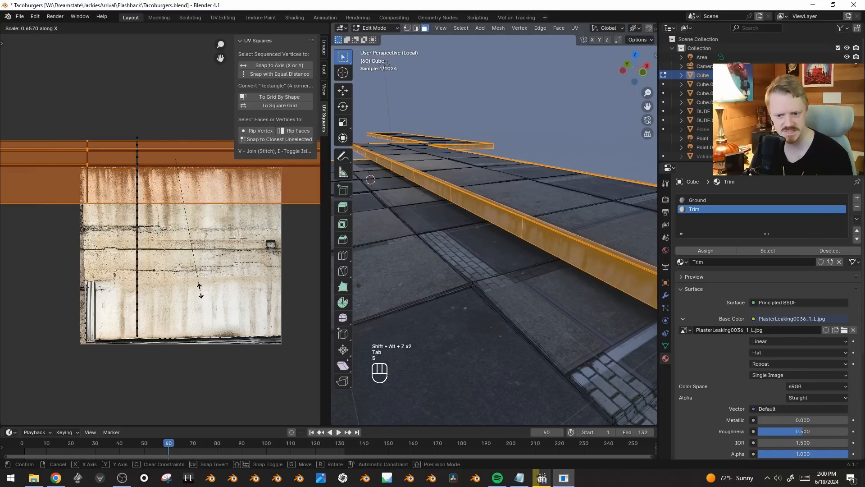
pyautogui.press('Tab')
pyautogui.moveTo(531, 252)
pyautogui.mouseDown(button='middle')
pyautogui.moveTo(531, 259)
pyautogui.moveTo(548, 243)
pyautogui.moveTo(554, 251)
pyautogui.moveTo(532, 265)
pyautogui.mouseUp(button='middle')
pyautogui.press('Tab')
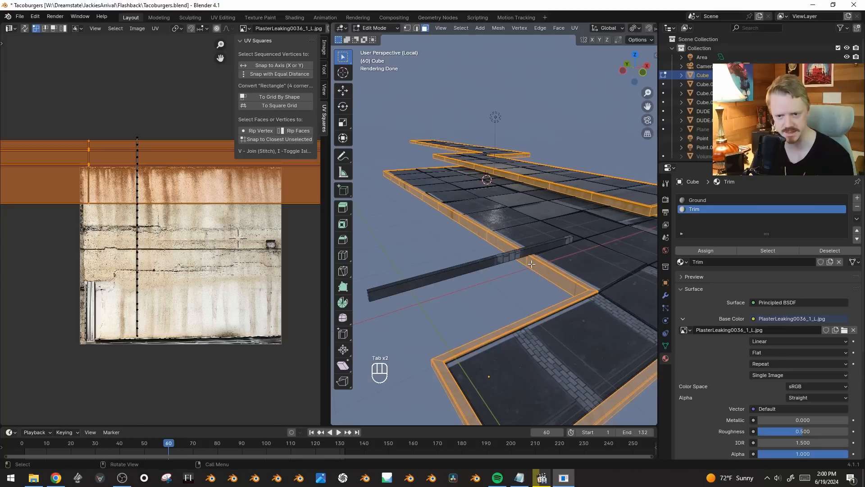
# - Move the outer edge column of the narrow vertical UV strip along X to widen its faces
pyautogui.moveTo(550, 221); pyautogui.dragTo(523, 208, button='middle')
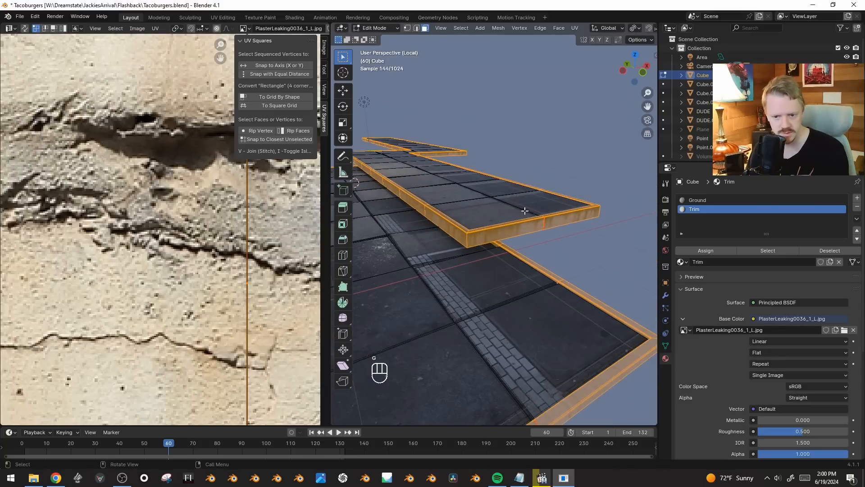
pyautogui.scroll(-11, 186, 196)
pyautogui.press('g')
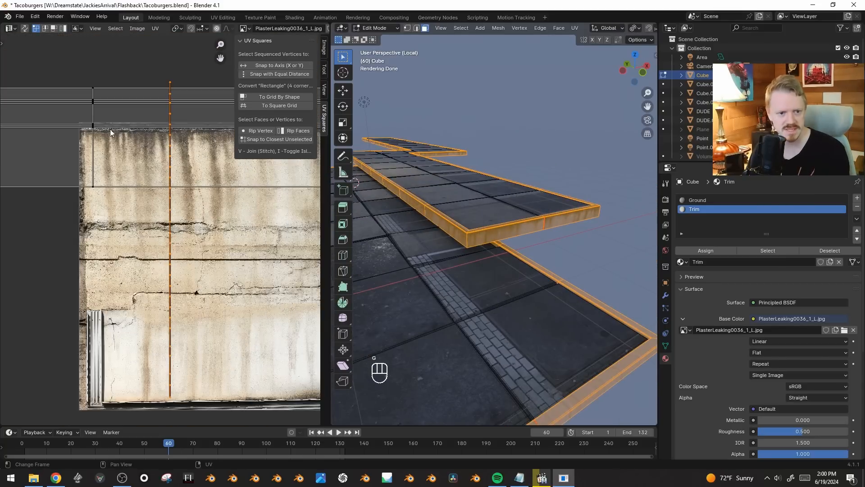
pyautogui.scroll(6, 170, 256)
pyautogui.press('g')
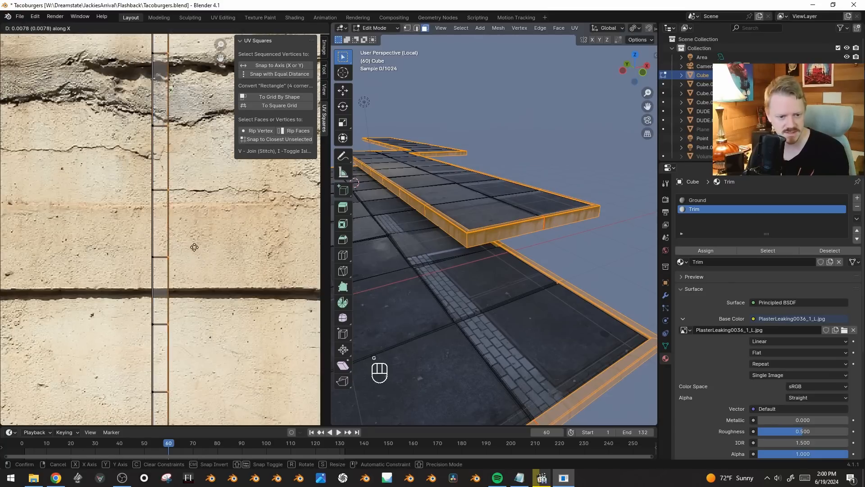
pyautogui.click(178, 254)
pyautogui.keyDown('alt'); pyautogui.click(152, 258); pyautogui.keyUp('alt')
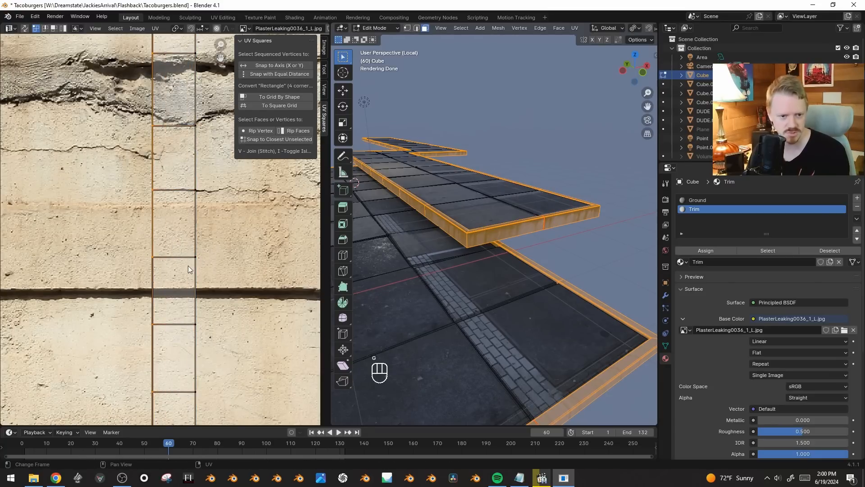
pyautogui.press('g')
pyautogui.rightClick(174, 261)
# - Spread two more edge columns of the vertical trim UV strip apart along X
pyautogui.keyDown('shift'); pyautogui.moveTo(541, 318); pyautogui.dragTo(401, 239, button='middle'); pyautogui.keyUp('shift')
pyautogui.scroll(-3, 402, 239)
pyautogui.scroll(-1, 197, 228)
pyautogui.press('g')
pyautogui.middleClick(187, 229)
pyautogui.click(154, 229)
pyautogui.press('g')
pyautogui.middleClick(173, 261)
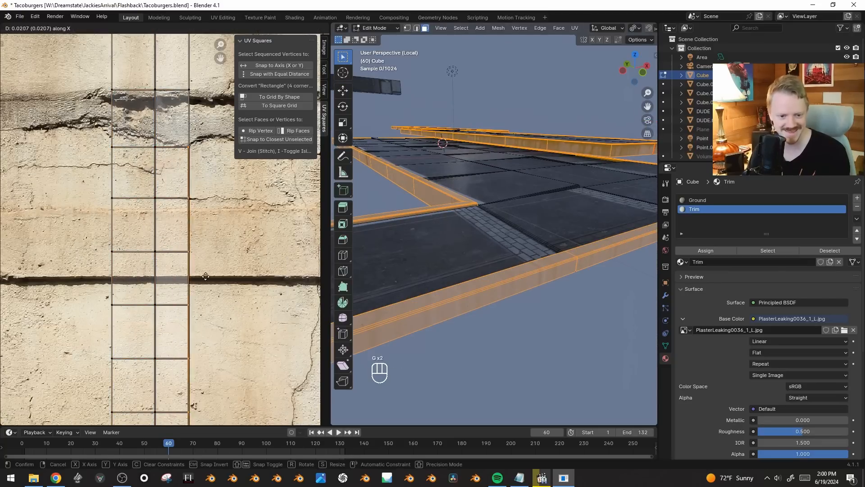
pyautogui.click(253, 276)
pyautogui.keyDown('alt'); pyautogui.click(149, 276); pyautogui.keyUp('alt')
pyautogui.press('g')
pyautogui.middleClick(191, 277)
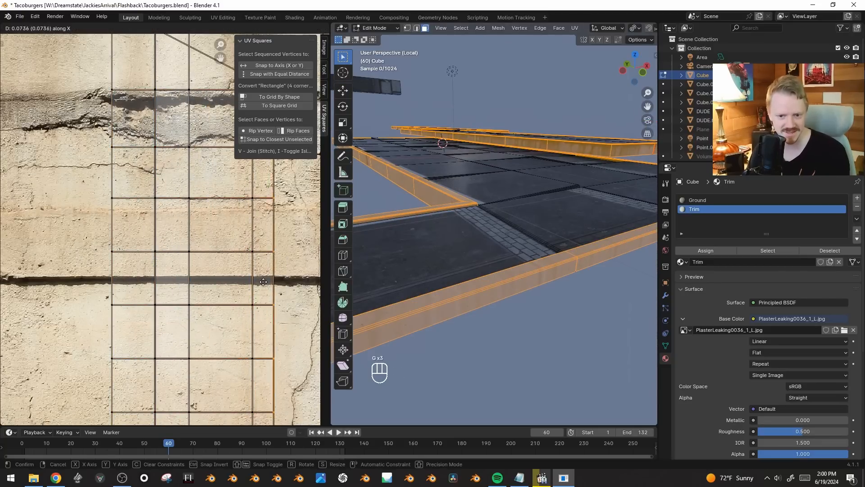
pyautogui.rightClick(251, 278)
pyautogui.scroll(-5, 495, 168)
pyautogui.scroll(5, 494, 168)
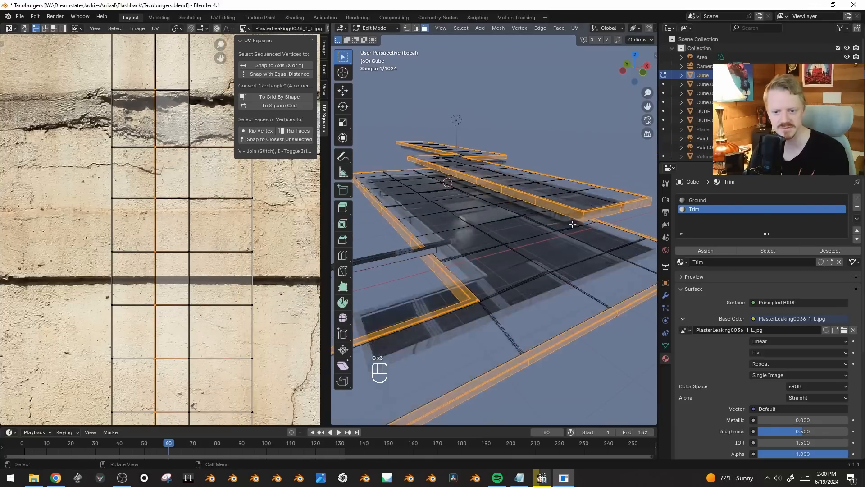
# - Hide all faces linked to the raised walkway slabs of the ground mesh
pyautogui.click(597, 189)
pyautogui.hotkey('ctrl', 'l')
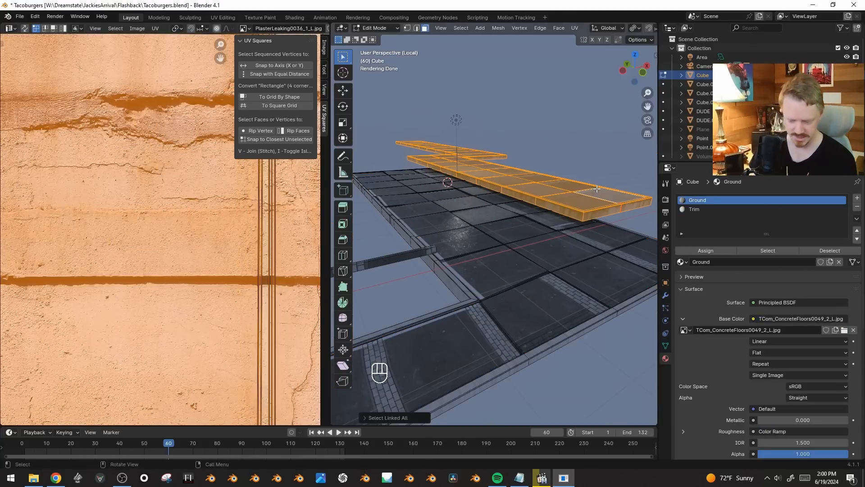
pyautogui.press('h')
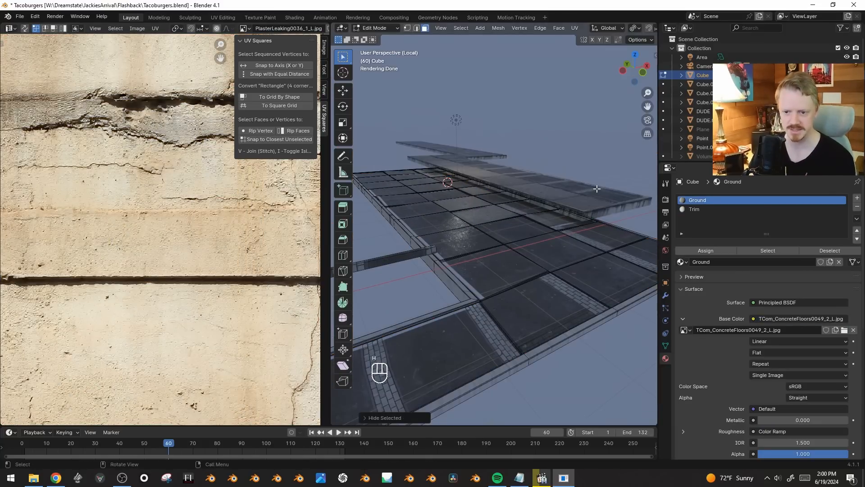
# - Select only the visible faces assigned to the Trim material and unwrap their UVs with Unwrap
pyautogui.press('a')
pyautogui.hotkey('alt', 'a')
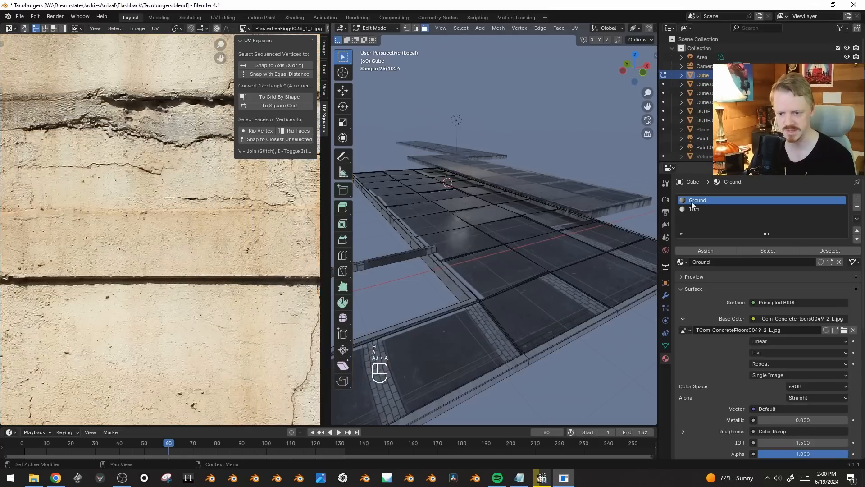
pyautogui.click(695, 209)
pyautogui.click(767, 251)
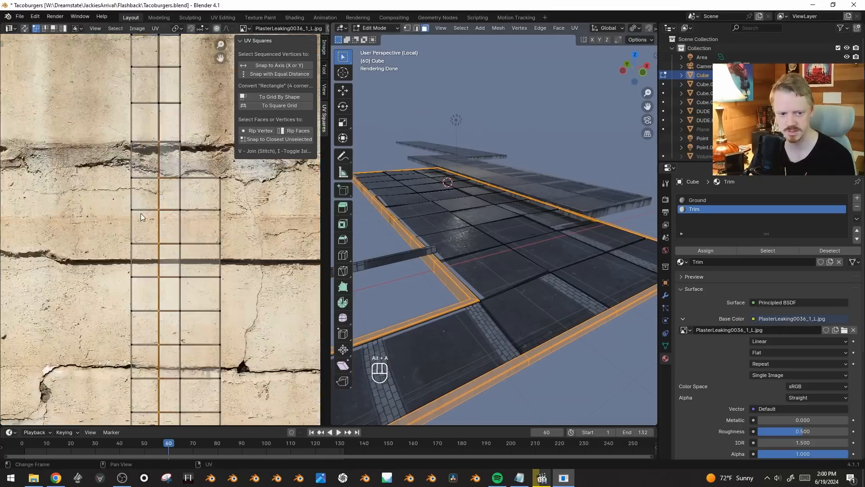
pyautogui.press('u')
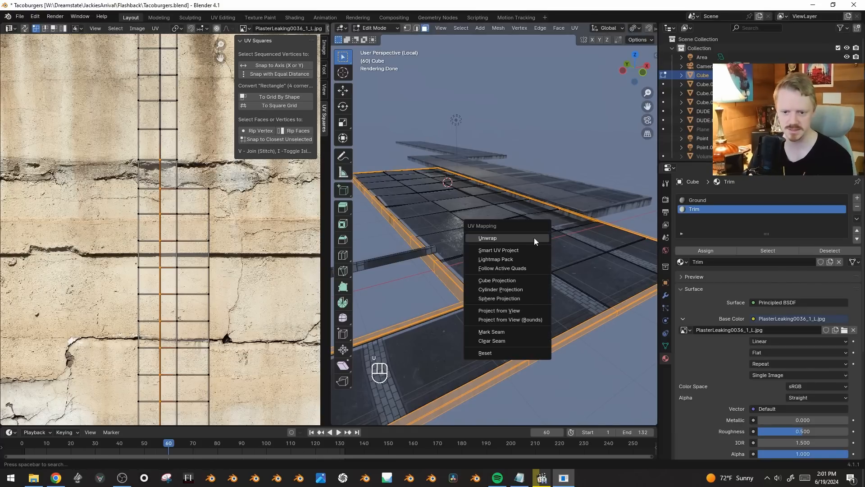
pyautogui.click(534, 238)
pyautogui.keyDown('shift'); pyautogui.moveTo(147, 278); pyautogui.dragTo(190, 309, button='middle'); pyautogui.keyUp('shift')
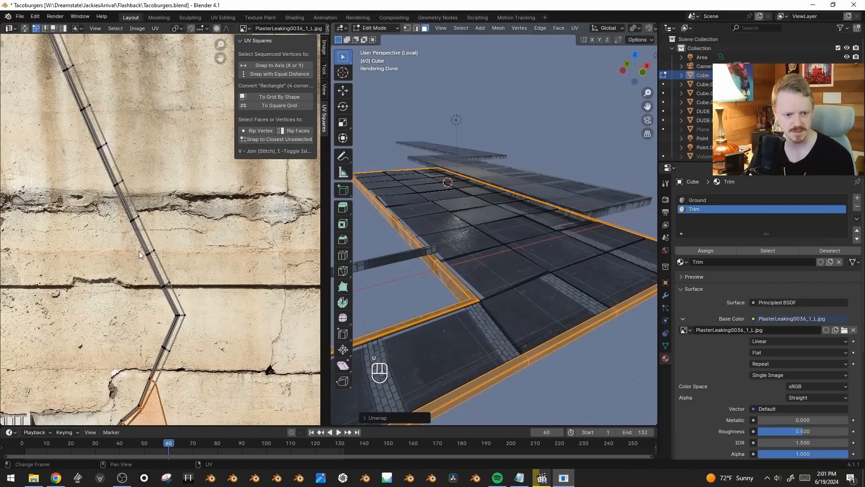
# - Select one narrow quad in the slanted trim UV strip and rotate it about 26.7° to stand nearly vertical
pyautogui.press('3')
pyautogui.scroll(3, 141, 247)
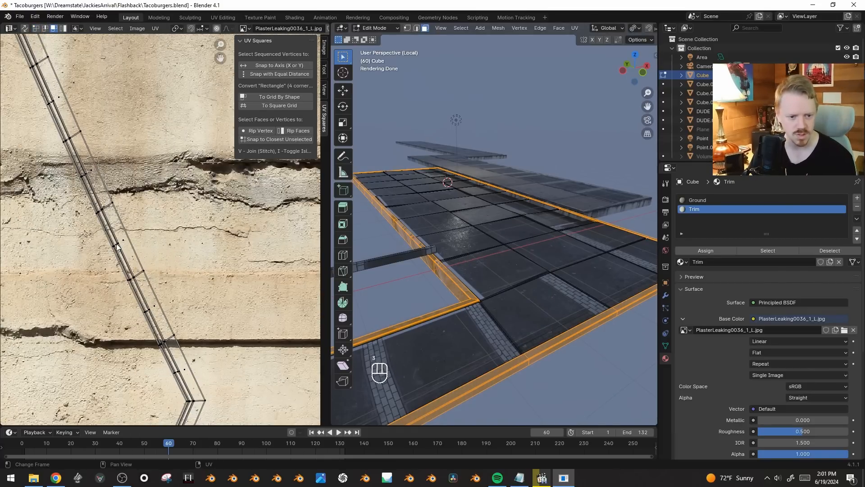
pyautogui.scroll(2, 159, 247)
pyautogui.click(198, 245)
pyautogui.scroll(2, 197, 245)
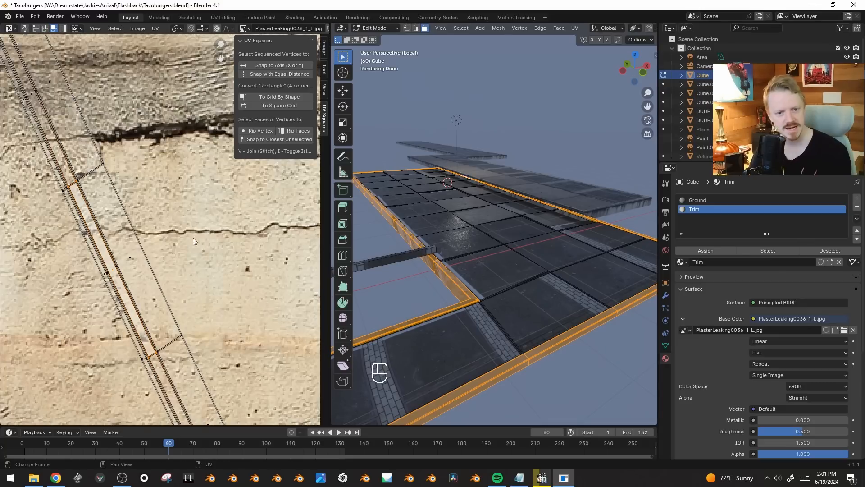
pyautogui.press('r')
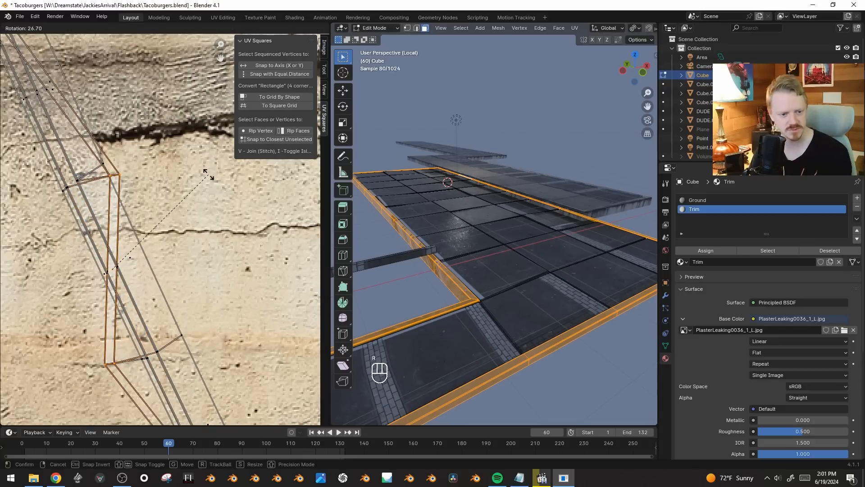
pyautogui.click(208, 174)
# - Flatten the upper short edge of the rotated UV quad by scaling its vertices about 0.53 along Y
pyautogui.press('1')
pyautogui.hotkey('alt', 'a')
pyautogui.press('b')
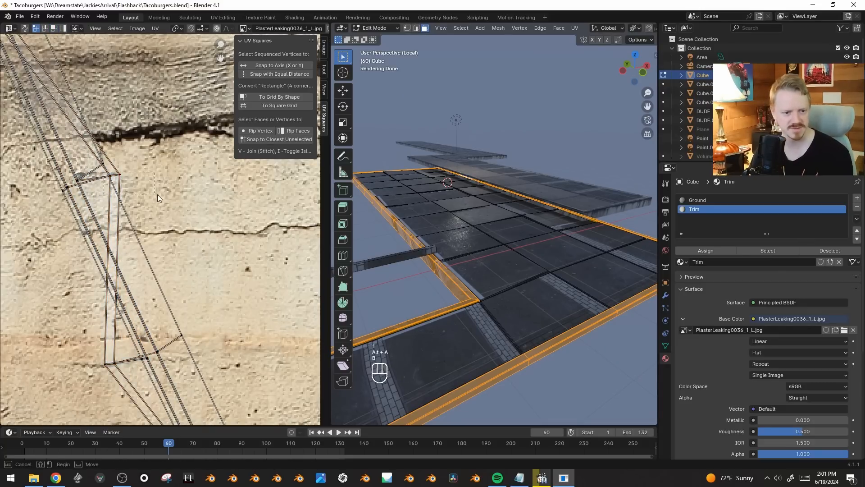
pyautogui.moveTo(104, 169); pyautogui.dragTo(173, 256)
pyautogui.press('s')
pyautogui.rightClick(157, 247)
pyautogui.press('s')
pyautogui.press('y')
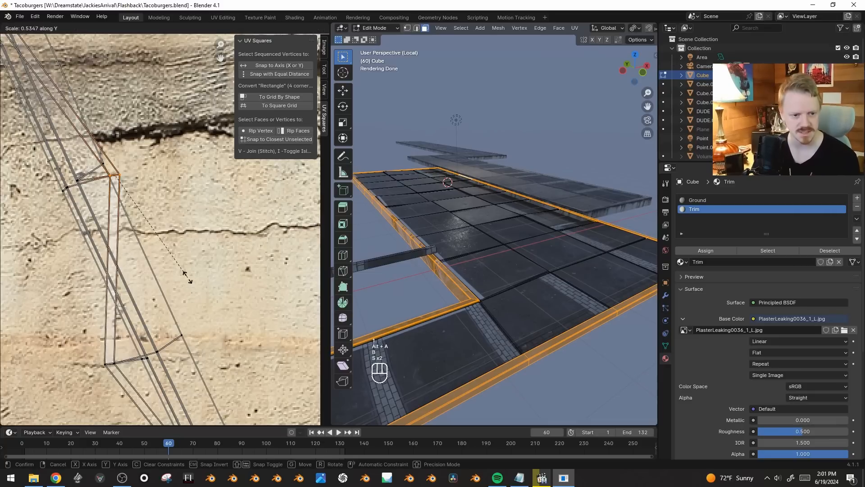
pyautogui.click(187, 278)
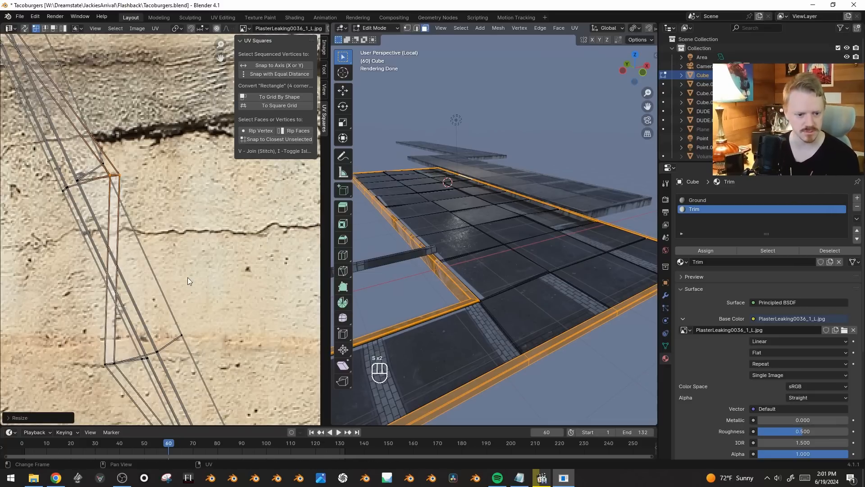
# - Flatten the lower short edge of the same UV quad by scaling its vertices about 0.43 along Y
pyautogui.hotkey('alt', 'a')
pyautogui.press('b')
pyautogui.moveTo(102, 348); pyautogui.dragTo(138, 394)
pyautogui.press('s')
pyautogui.press('y')
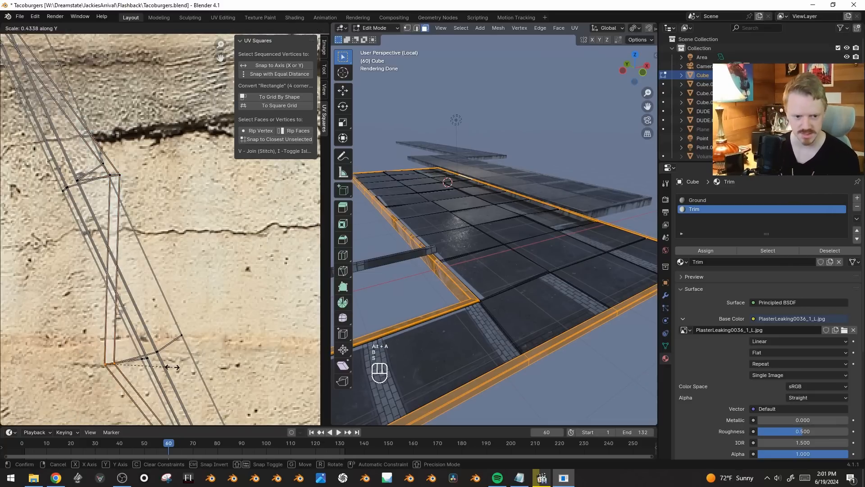
pyautogui.click(173, 367)
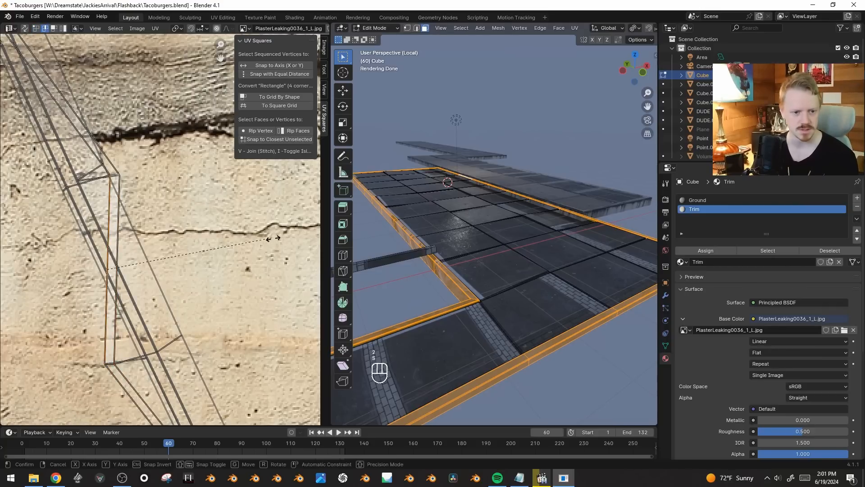
# - Straighten the long side edges of the UV quad by scaling them along X, using about 0.1 for the right edge
pyautogui.press('s')
pyautogui.press('x')
pyautogui.click(174, 251)
pyautogui.hotkey('ctrl', 'z')
pyautogui.press('s')
pyautogui.press('x')
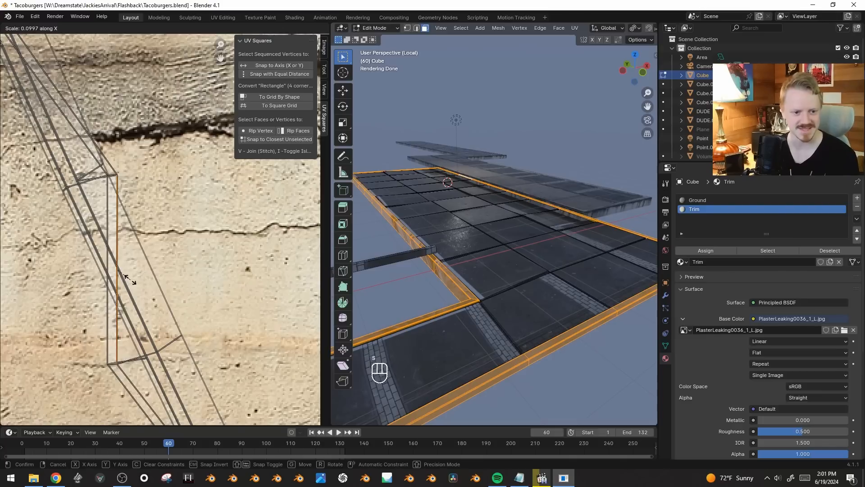
pyautogui.click(131, 280)
# - Apply Follow Active Quads to all trim UVs, using the straightened quad as the active face
pyautogui.press('3')
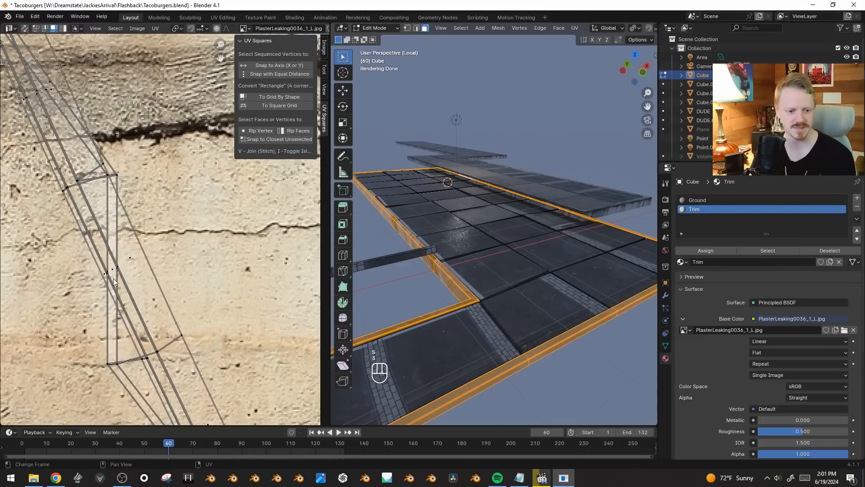
pyautogui.press('a')
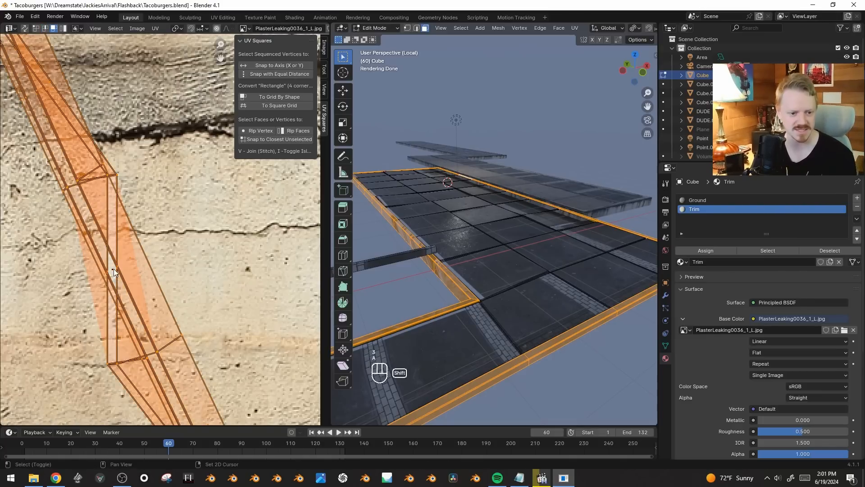
pyautogui.press('F3')
pyautogui.write('folow a')
pyautogui.press('Down')
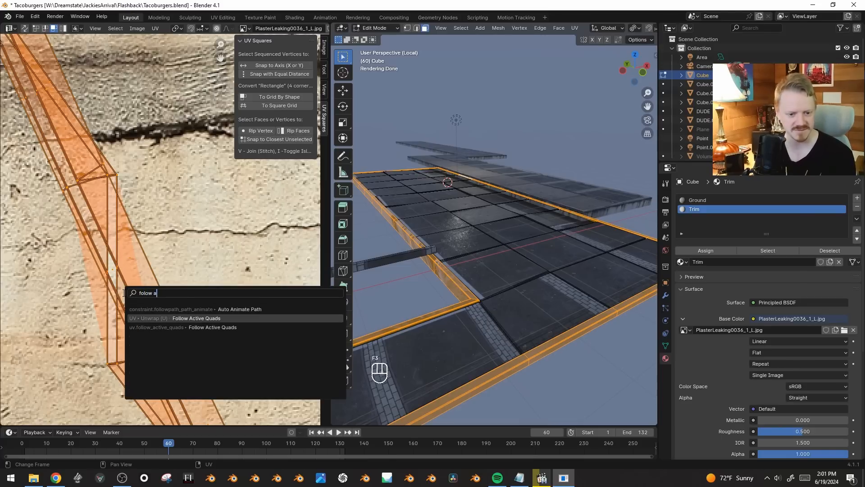
pyautogui.press('Return')
pyautogui.click(111, 306)
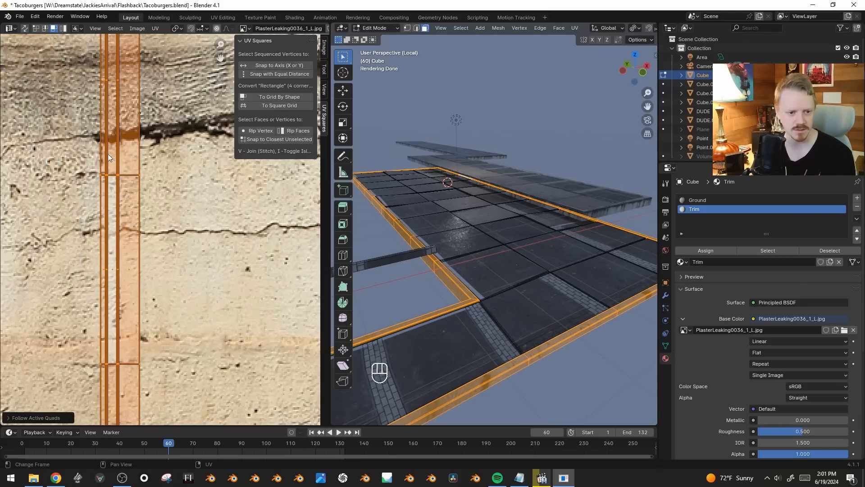
# - Select all the trim UVs and scale them up until the strip is much larger than the plaster texture
pyautogui.scroll(-8, 109, 191)
pyautogui.press('a')
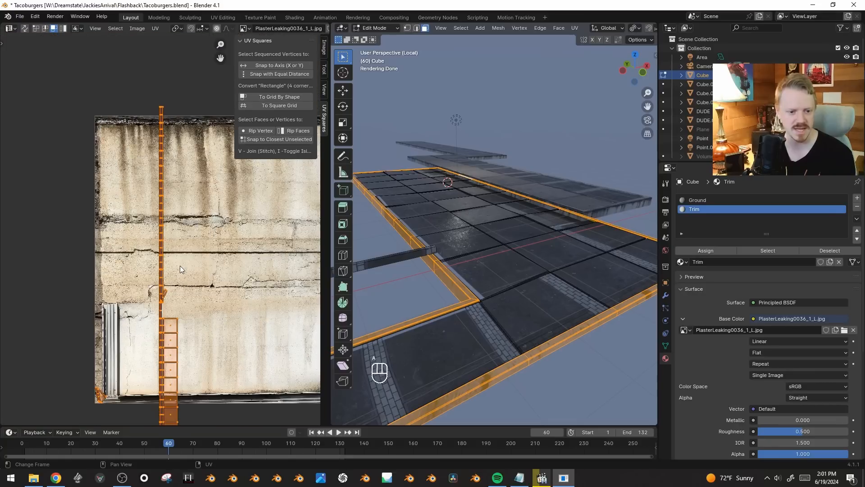
pyautogui.press('s')
pyautogui.click(212, 251)
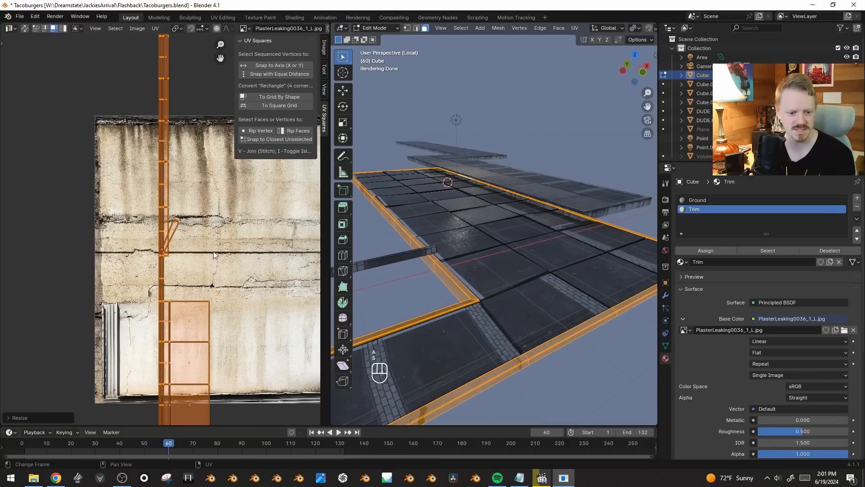
pyautogui.scroll(-4, 214, 252)
pyautogui.press('s')
pyautogui.click(68, 206)
pyautogui.keyDown('shift'); pyautogui.moveTo(166, 298); pyautogui.dragTo(118, 173, button='middle'); pyautogui.keyUp('shift')
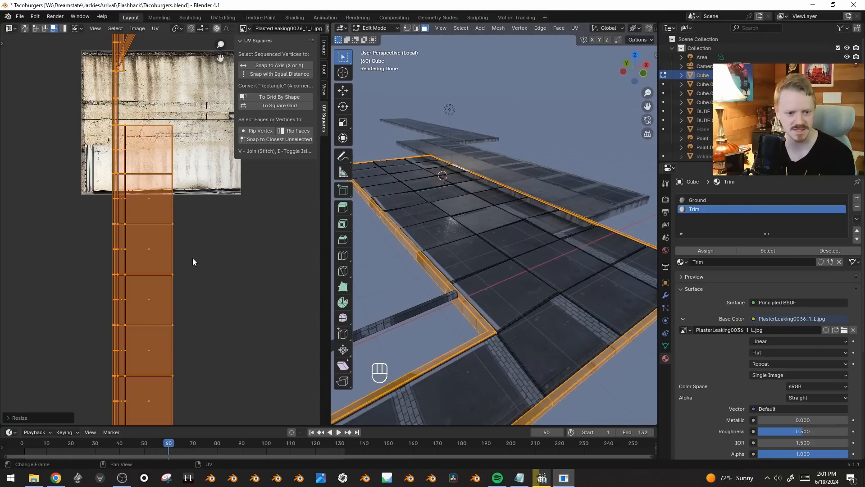
# - Move the trim UV strips and rotate them to run horizontally
pyautogui.scroll(-3, 192, 258)
pyautogui.press('g')
pyautogui.click(230, 209)
pyautogui.press('r')
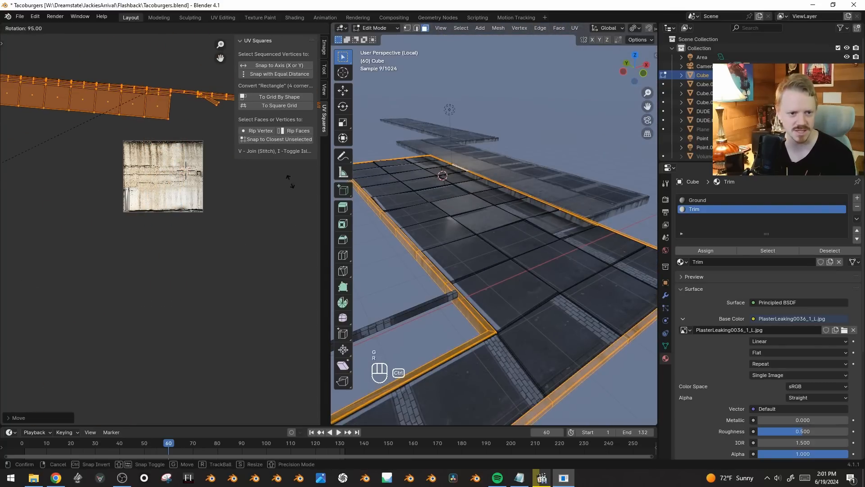
pyautogui.click(303, 209)
# - Enlarge the horizontal trim UVs and reposition them across the plaster texture
pyautogui.press('s')
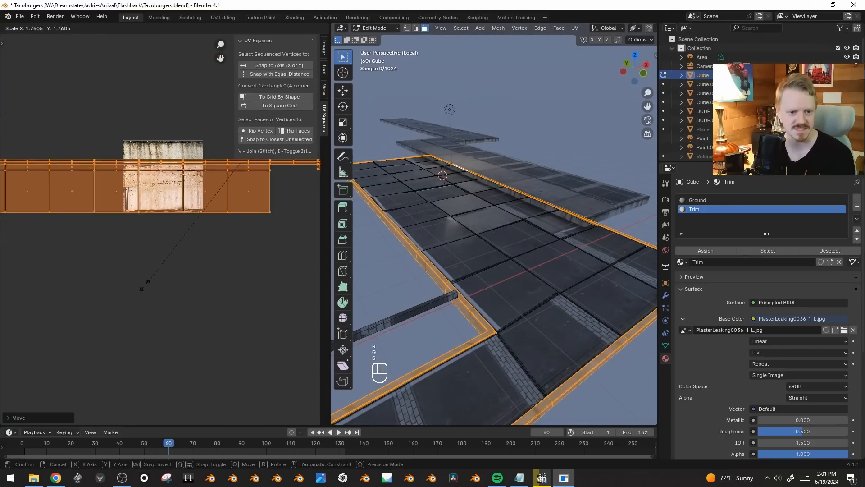
pyautogui.click(137, 303)
pyautogui.press('g')
pyautogui.click(177, 288)
# - Leave mesh editing and examine the textured trim through the scene camera with the viewport overlays off
pyautogui.moveTo(493, 320); pyautogui.dragTo(549, 310, button='middle')
pyautogui.press('Tab')
pyautogui.press('Tab')
pyautogui.press('Tab')
pyautogui.hotkey('shift', 'alt', 'z')
pyautogui.press('KP_0')
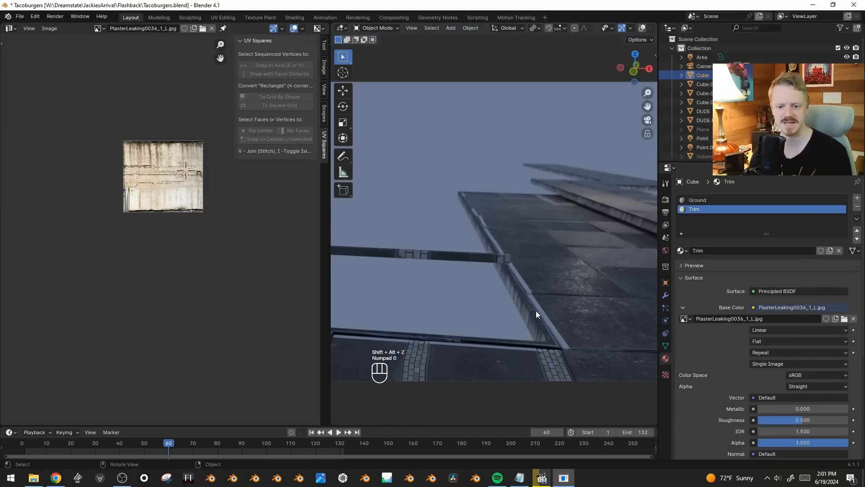
pyautogui.hotkey('shift', 'alt', 'z')
pyautogui.hotkey('shift', 'alt', 'z')
pyautogui.hotkey('shift', 'alt', 'z')
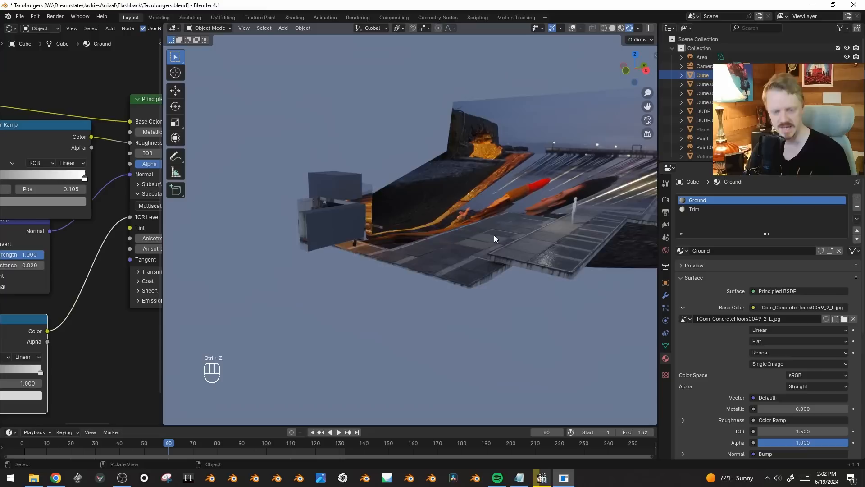
# - Return to the camera view and reveal all hidden objects in the scene
pyautogui.moveTo(494, 235); pyautogui.dragTo(383, 86, button='middle')
pyautogui.hotkey('alt', 'h')
pyautogui.hotkey('ctrl', 'z')
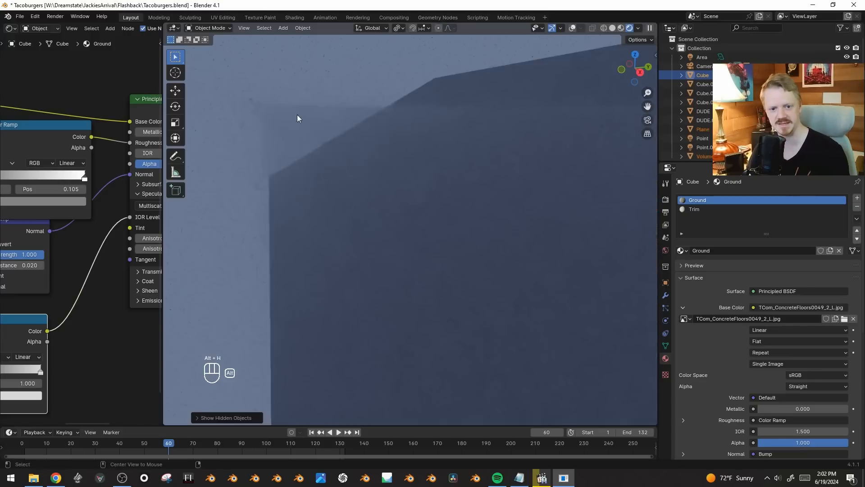
pyautogui.press('KP_0')
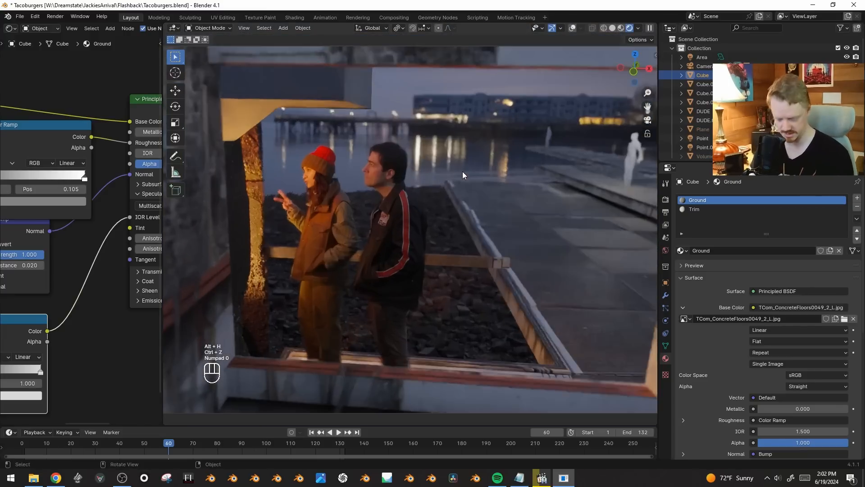
pyautogui.hotkey('alt', 'h')
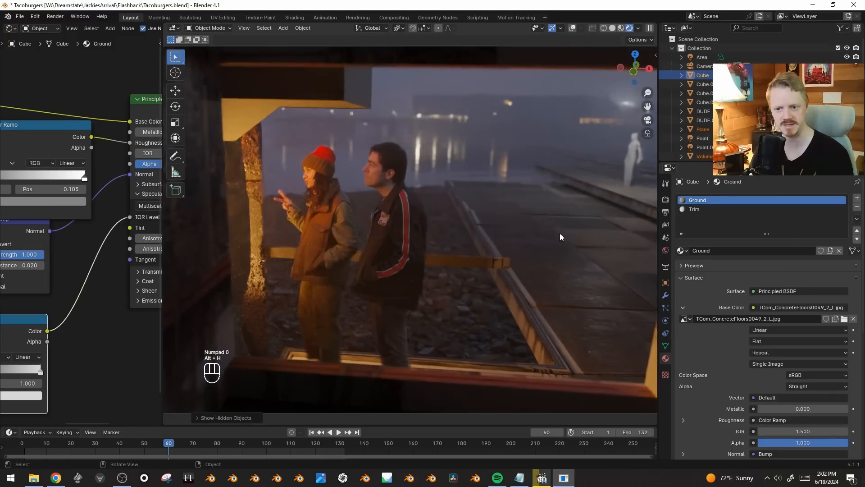
pyautogui.scroll(-3, 562, 230)
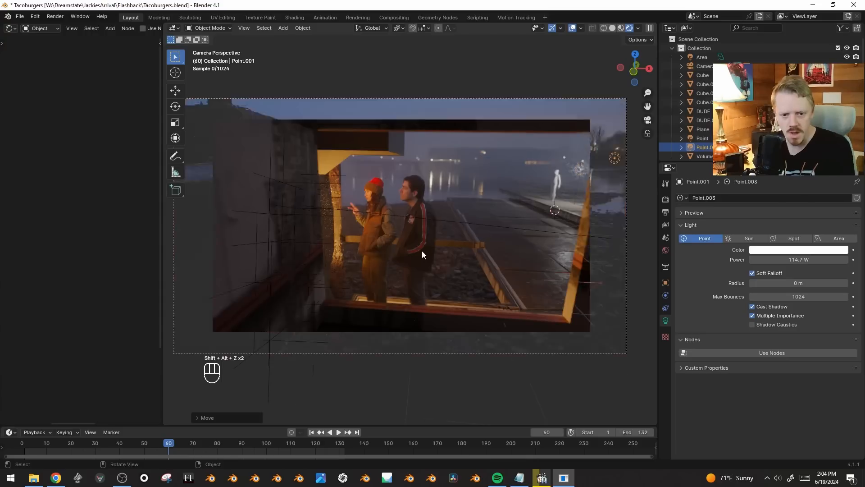
# - Move the point light across the camera view and place it near the distant figure on the walkway
pyautogui.scroll(1, 421, 251)
pyautogui.press('g')
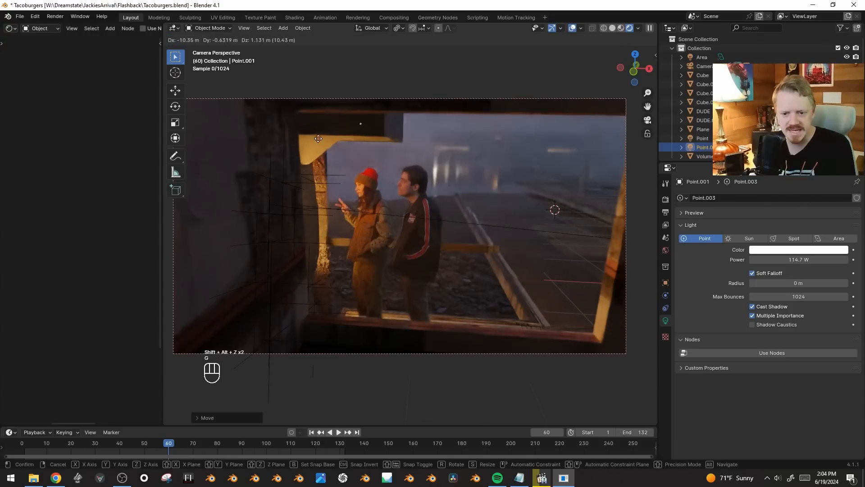
pyautogui.click(488, 221)
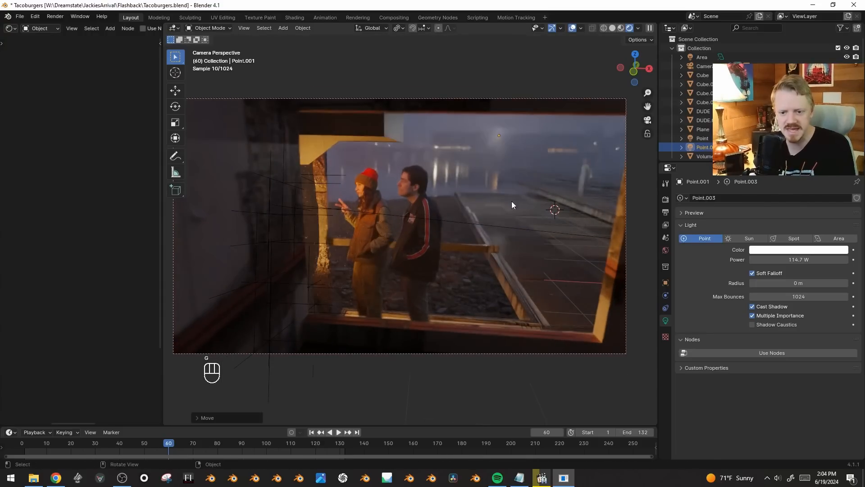
pyautogui.press('g')
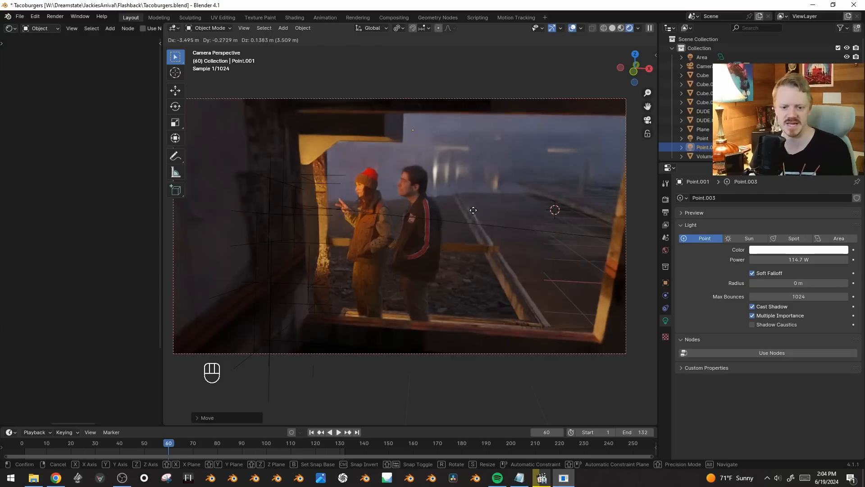
pyautogui.click(652, 212)
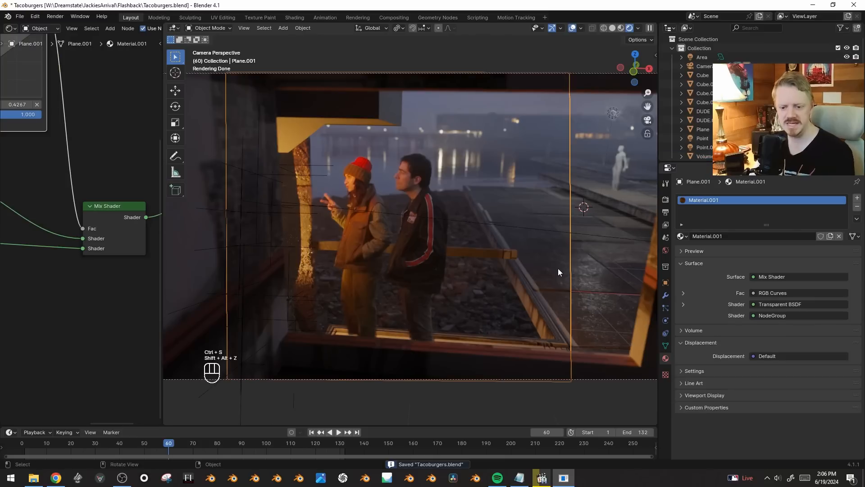
# - Separate the linked horizontal beam behind the two characters from the walkway mesh into its own object
pyautogui.click(558, 269)
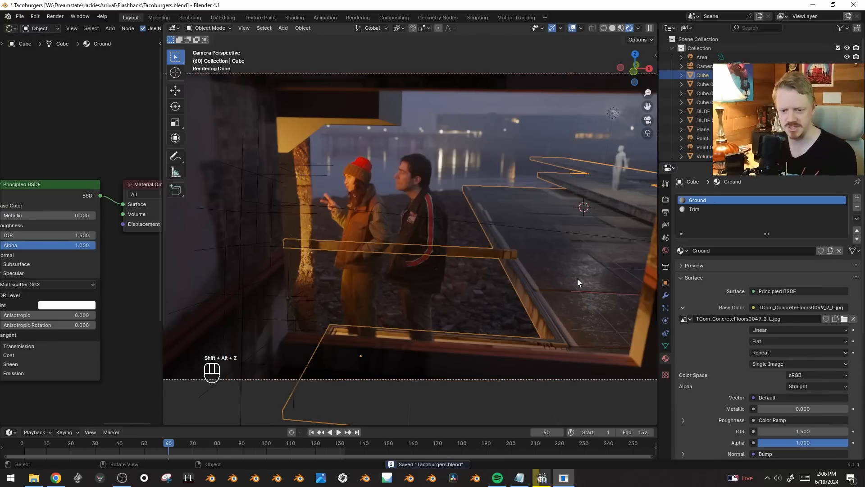
pyautogui.press('Tab')
pyautogui.hotkey('alt', 'z')
pyautogui.click(465, 247)
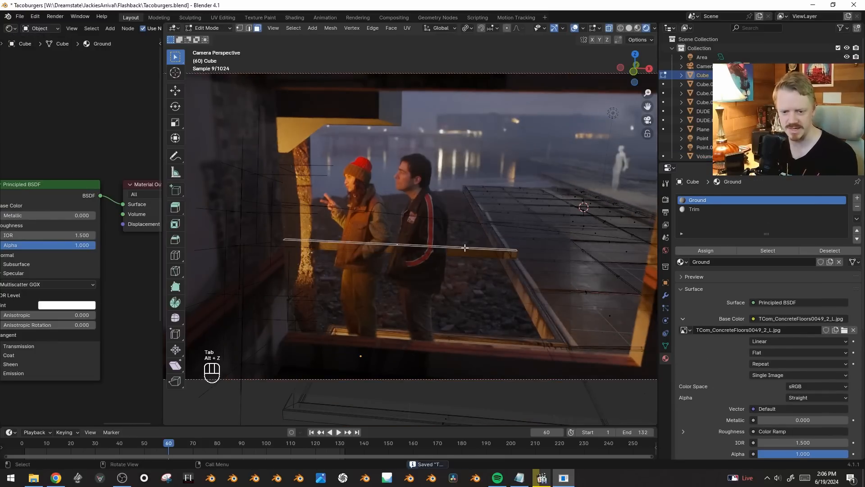
pyautogui.hotkey('ctrl', 'l')
pyautogui.press('p')
pyautogui.click(465, 247)
pyautogui.press('Tab')
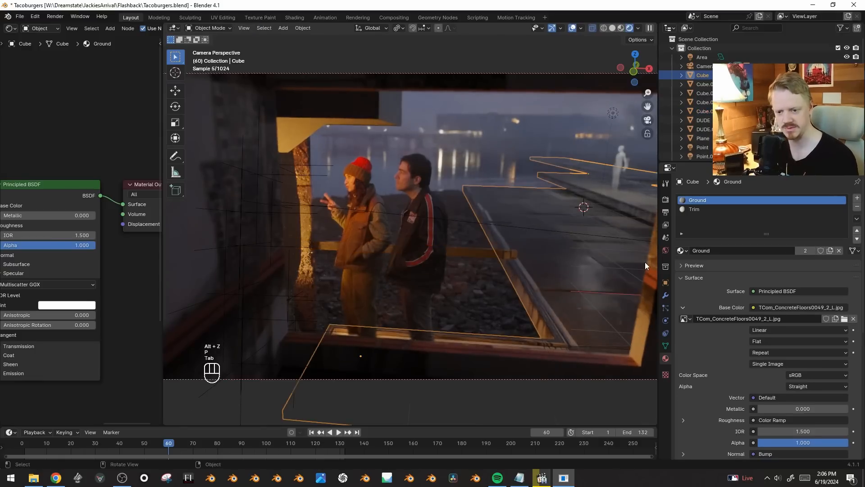
# - Add a mesh plane to the scene and isolate it for mesh editing
pyautogui.click(614, 236)
pyautogui.hotkey('shift', 'a')
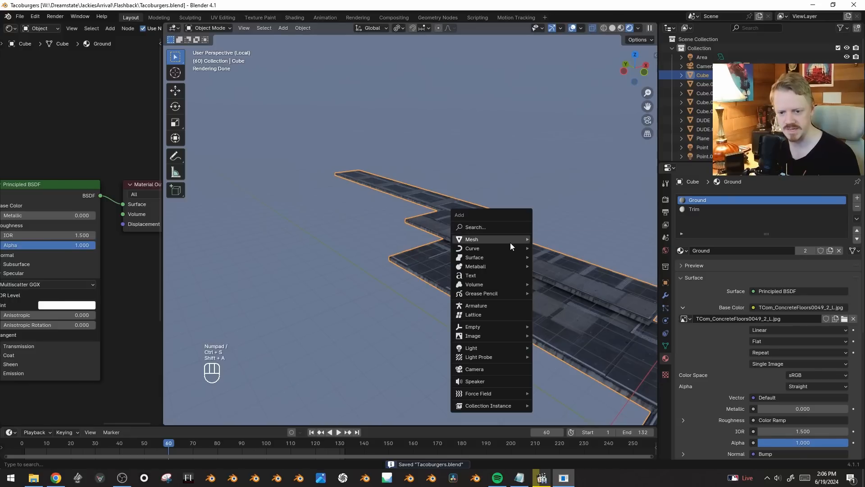
pyautogui.moveTo(511, 236)
pyautogui.click(545, 236)
pyautogui.press('KP_Decimal')
pyautogui.press('KP_Divide')
pyautogui.press('Tab')
pyautogui.press('KP_Divide')
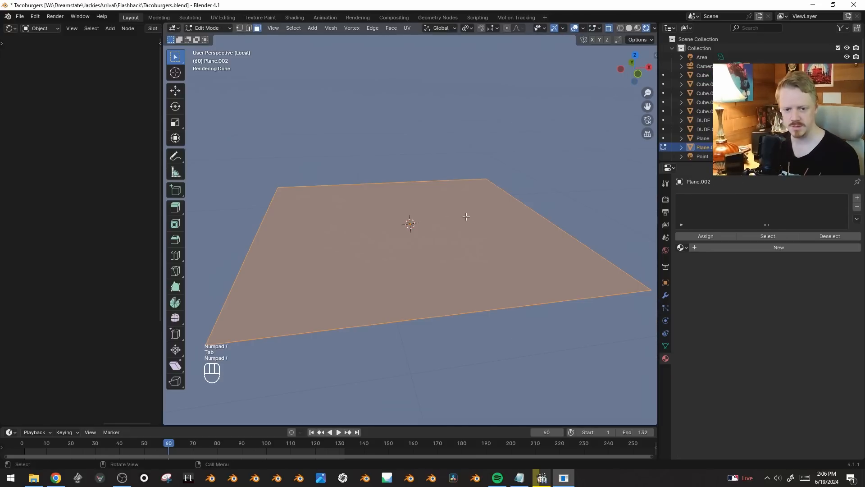
# - Divide the plane into a three-by-three grid with two centred loop cuts in each direction
pyautogui.hotkey('ctrl', 'r')
pyautogui.scroll(1, 395, 177)
pyautogui.click(395, 177)
pyautogui.rightClick(466, 215)
pyautogui.hotkey('ctrl', 'r')
pyautogui.scroll(1, 502, 215)
pyautogui.click(532, 207)
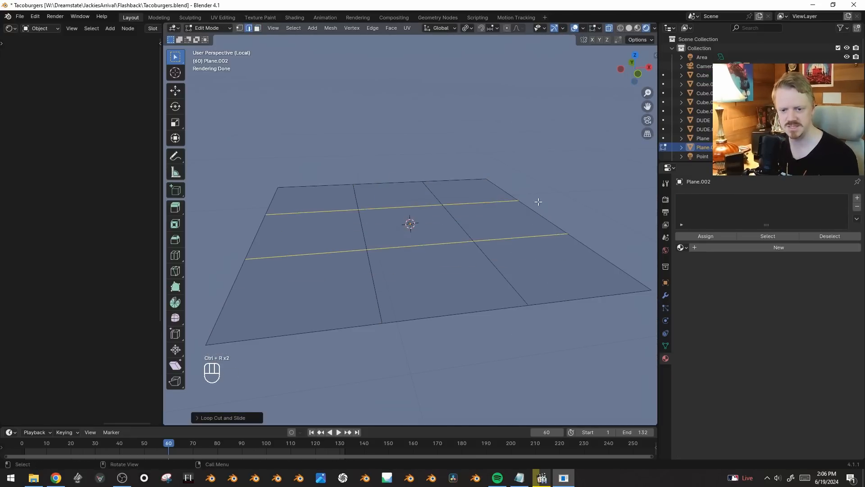
pyautogui.rightClick(530, 208)
# - Move several corner and edge vertices of the plane along Z to warp it like crumpled paper, and leave mesh editing
pyautogui.press('1')
pyautogui.click(497, 179)
pyautogui.press('g')
pyautogui.press('z')
pyautogui.click(554, 166)
pyautogui.click(526, 195)
pyautogui.press('g')
pyautogui.press('z')
pyautogui.click(533, 186)
pyautogui.click(572, 236)
pyautogui.press('g')
pyautogui.press('z')
pyautogui.click(575, 225)
pyautogui.click(210, 342)
pyautogui.press('g')
pyautogui.press('z')
pyautogui.click(206, 316)
pyautogui.click(246, 265)
pyautogui.click(247, 258)
pyautogui.press('g')
pyautogui.press('z')
pyautogui.click(285, 252)
pyautogui.moveTo(289, 252); pyautogui.dragTo(320, 270, button='middle')
pyautogui.press('Tab')
# - Create a new material for the warped plane and name it Magazine
pyautogui.click(764, 239)
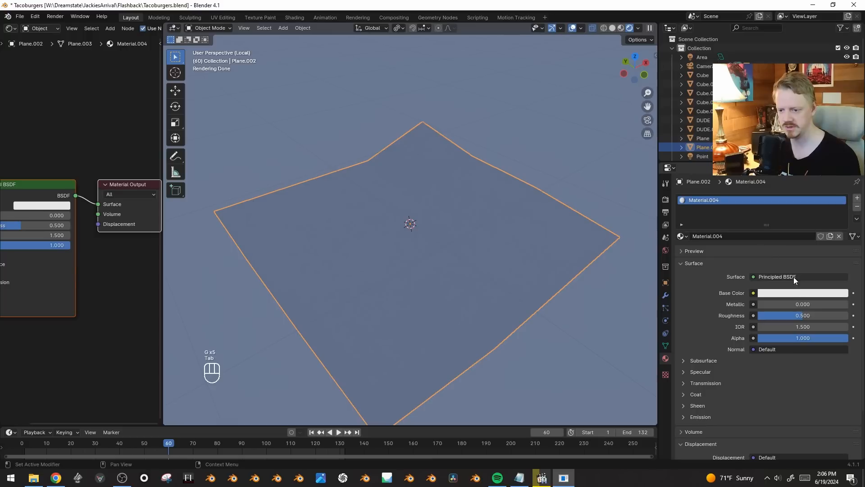
pyautogui.click(752, 236)
pyautogui.write('Magazine')
pyautogui.press('Return')
# - Assign an image texture to the material's base color and copy the V:\textures\Street Boxes\images5 path while browsing for an image
pyautogui.click(753, 293)
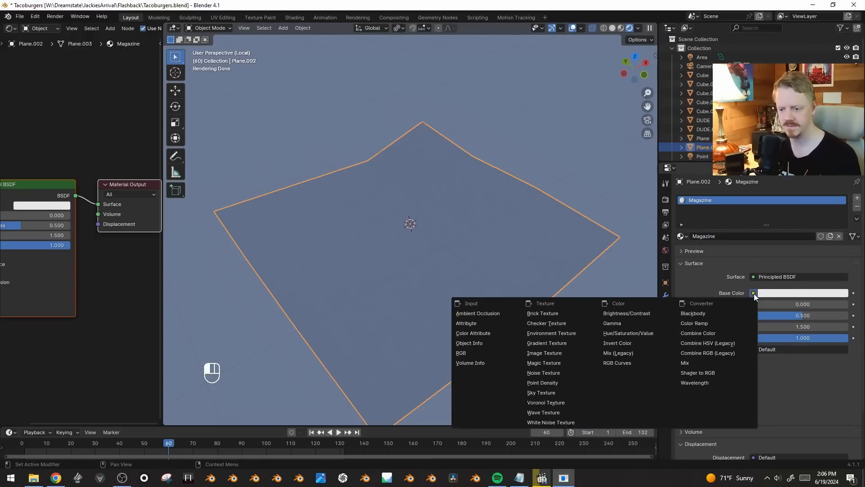
pyautogui.click(549, 355)
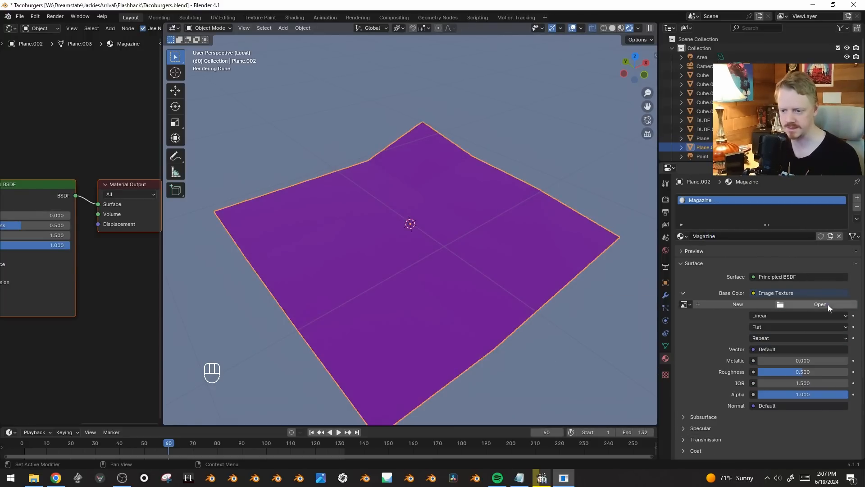
pyautogui.click(820, 304)
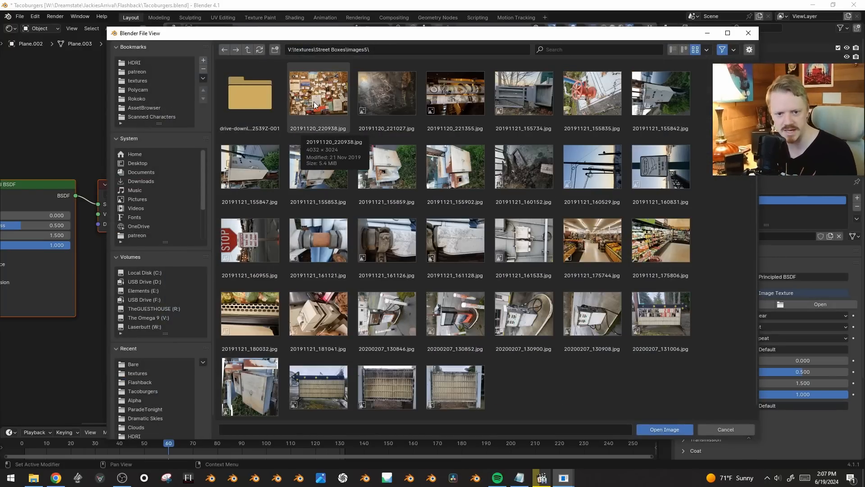
pyautogui.click(386, 48)
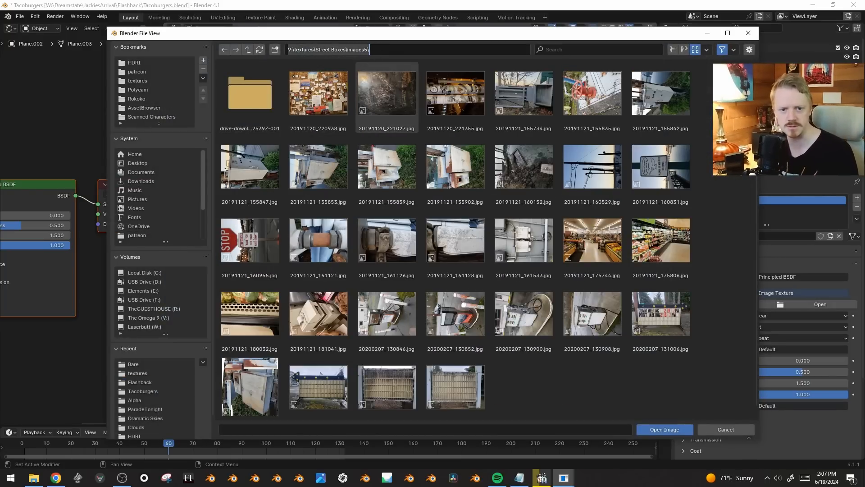
# - Switch to File Explorer, go to V:\textures\Street Boxes\images5 and duplicate 20191120_220938.jpg in that folder
pyautogui.click(33, 477)
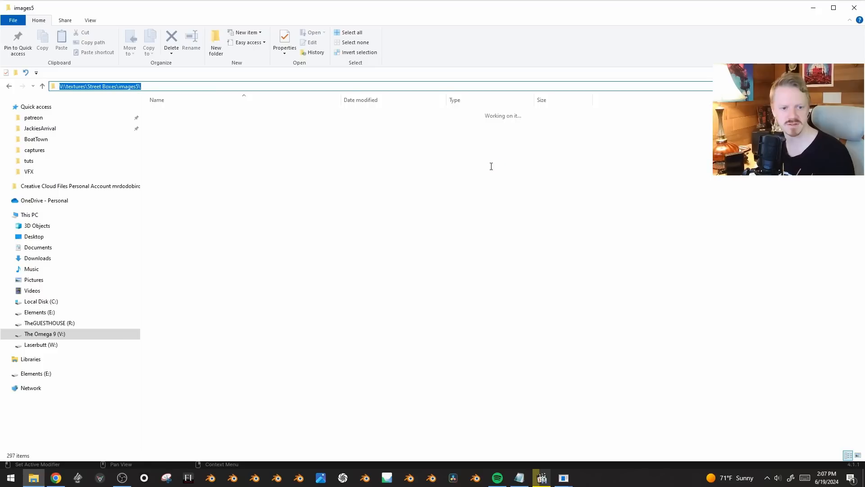
pyautogui.click(492, 167)
pyautogui.click(220, 130)
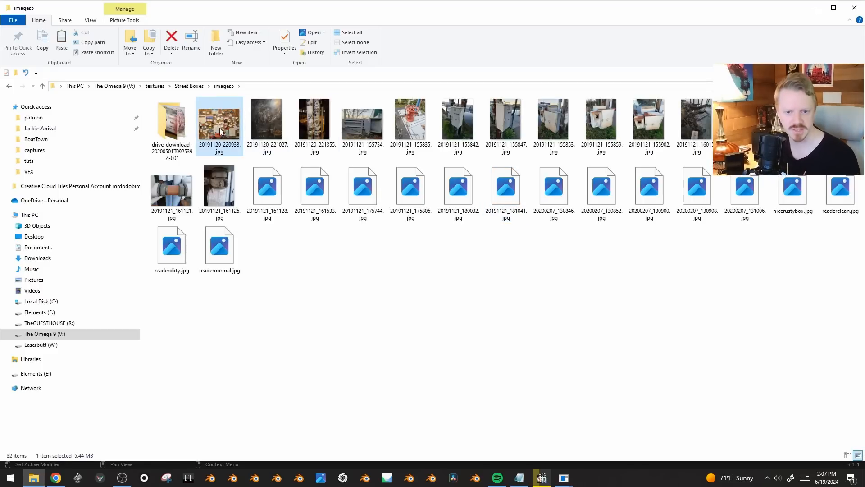
pyautogui.hotkey('ctrl', 'c')
pyautogui.hotkey('ctrl', 'v')
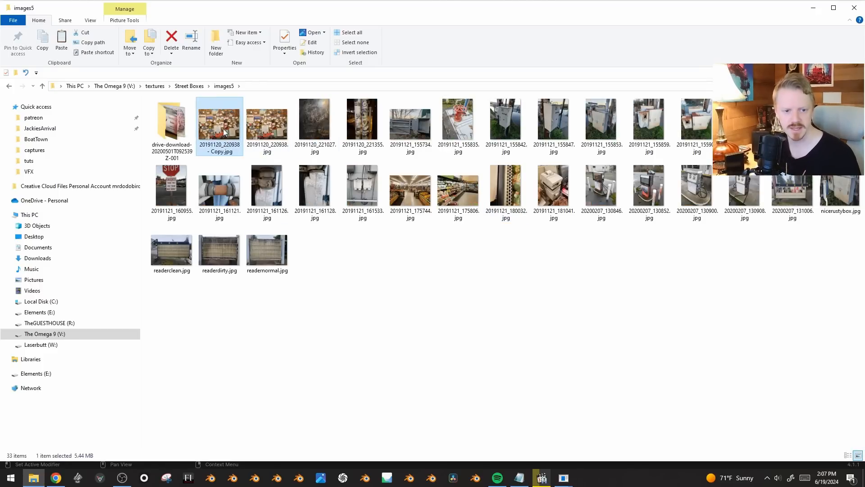
# - Resize the copied photo by pixels in Paint with its aspect ratio maintained, and load it as the Magazine texture in Blender
pyautogui.rightClick(224, 132)
pyautogui.click(260, 189)
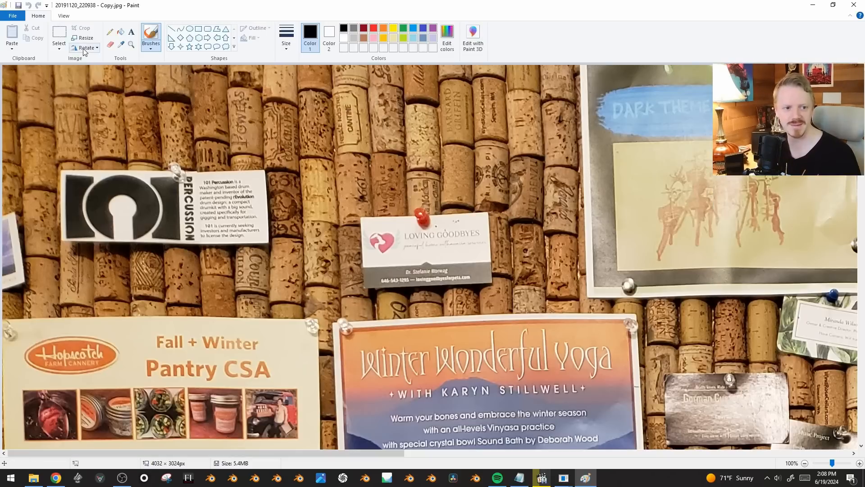
pyautogui.click(87, 40)
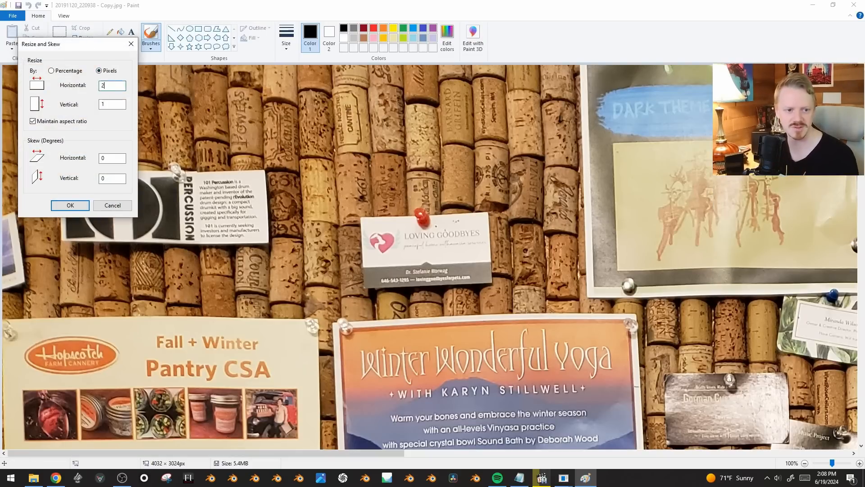
pyautogui.press('Return')
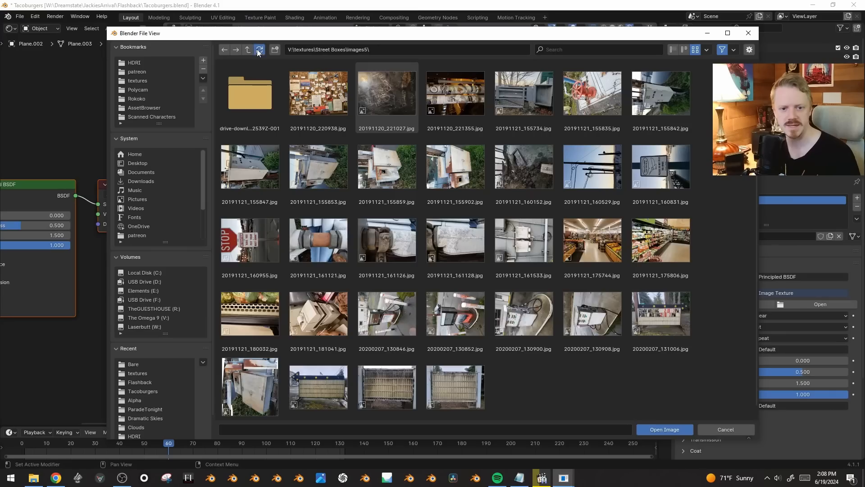
pyautogui.doubleClick(396, 94)
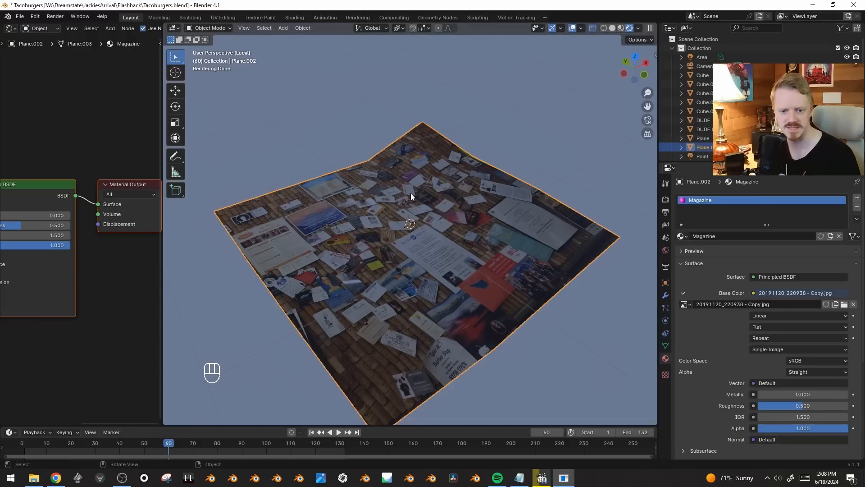
# - Scale all of the plane's UVs down to a small patch in the UV Editor and leave mesh editing
pyautogui.press('Tab')
pyautogui.press('a')
pyautogui.click(11, 28)
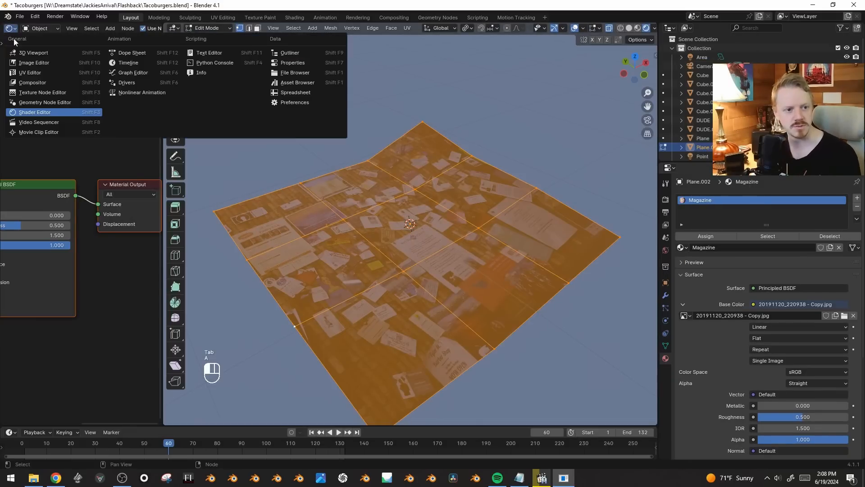
pyautogui.click(27, 74)
pyautogui.press('a')
pyautogui.press('s')
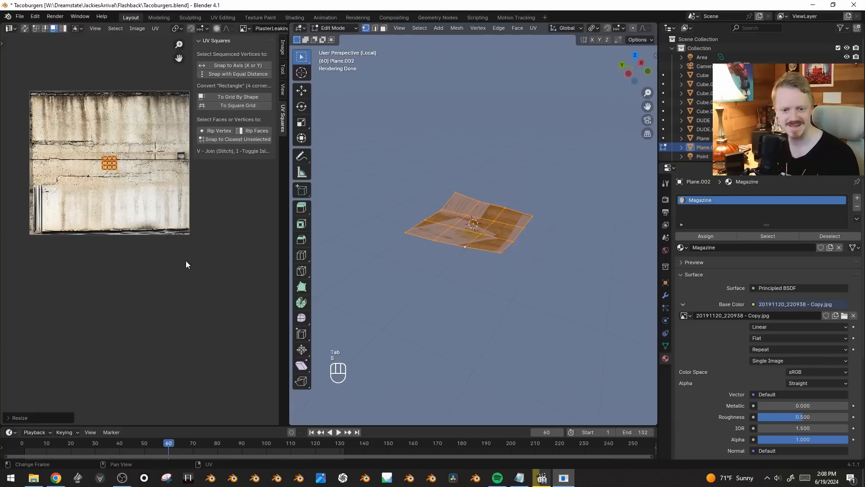
pyautogui.press('Tab')
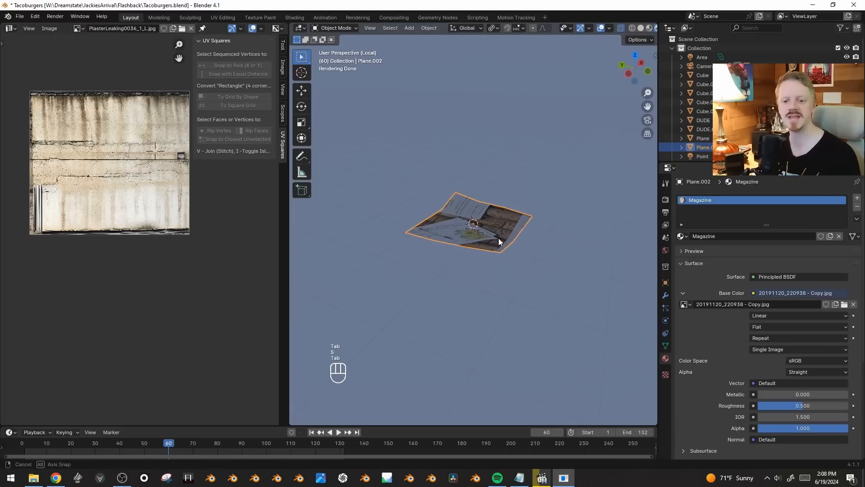
# - Add Texture Coordinate and Mapping nodes to the photo's image texture in the Shader Editor
pyautogui.moveTo(498, 239); pyautogui.dragTo(495, 265, button='middle')
pyautogui.hotkey('shift', 'F3')
pyautogui.moveTo(149, 171); pyautogui.dragTo(214, 148, button='middle')
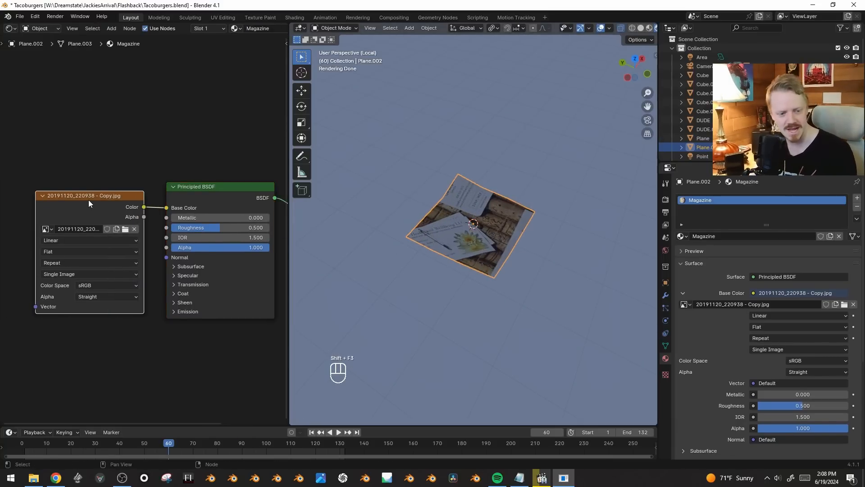
pyautogui.moveTo(89, 202); pyautogui.dragTo(139, 202, button='middle')
pyautogui.hotkey('ctrl', 't')
pyautogui.moveTo(116, 273); pyautogui.dragTo(229, 246, button='middle')
pyautogui.moveTo(147, 232); pyautogui.dragTo(203, 233)
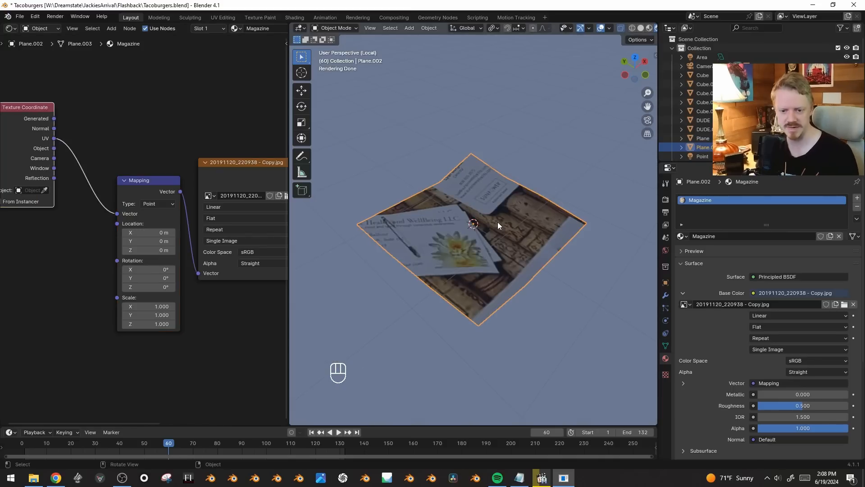
# - Place three linked duplicates of the paper plane around the original
pyautogui.scroll(-2, 495, 229)
pyautogui.hotkey('alt', 'd')
pyautogui.click(402, 174)
pyautogui.hotkey('alt', 'd')
pyautogui.click(578, 97)
pyautogui.hotkey('alt', 'd')
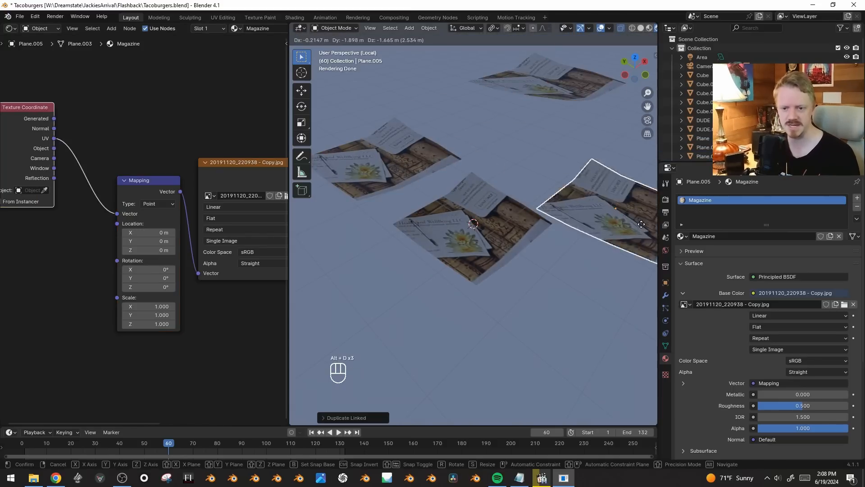
pyautogui.click(629, 184)
# - Add an Object Info node and connect its Random output to the Mapping node's Location
pyautogui.moveTo(27, 283); pyautogui.dragTo(117, 253, button='middle')
pyautogui.hotkey('shift', 'a')
pyautogui.click(118, 253)
pyautogui.write('ob')
pyautogui.press('Return')
pyautogui.click(120, 283)
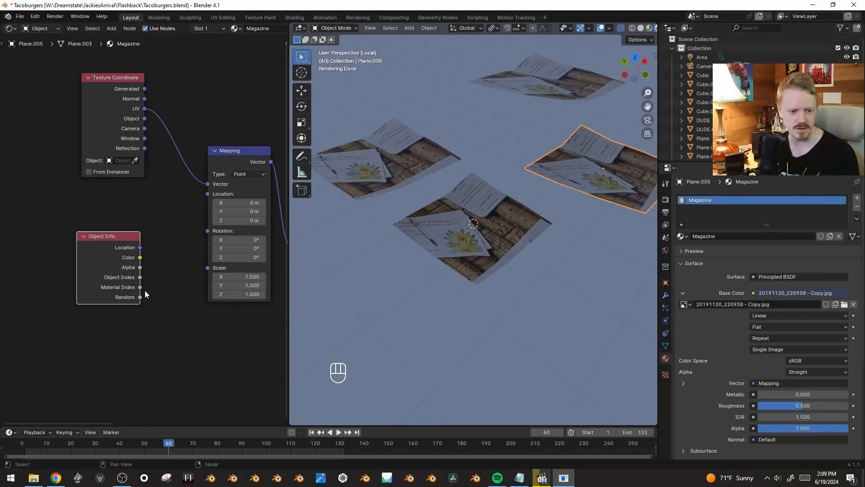
pyautogui.moveTo(140, 297); pyautogui.dragTo(207, 194)
pyautogui.moveTo(496, 199); pyautogui.dragTo(532, 218, button='middle')
# - Rescale the shared paper UVs in the UV Editor to adjust how much of the photo each sheet shows
pyautogui.press('Tab')
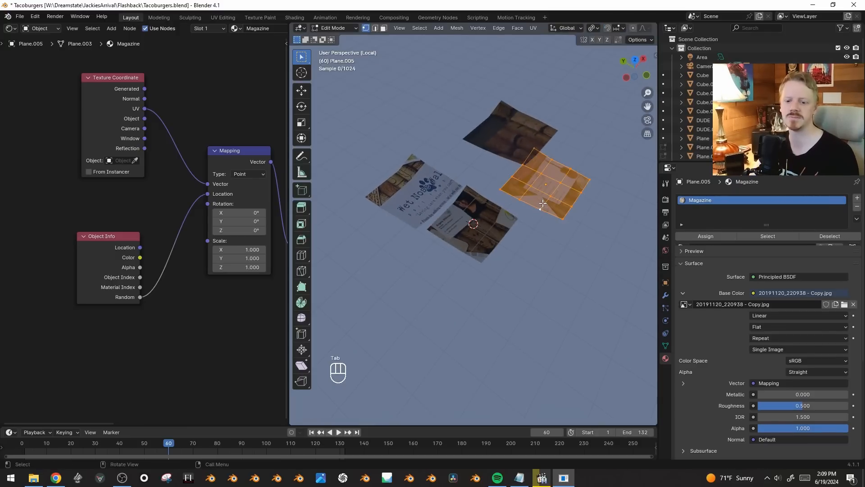
pyautogui.scroll(2, 381, 183)
pyautogui.click(5, 28)
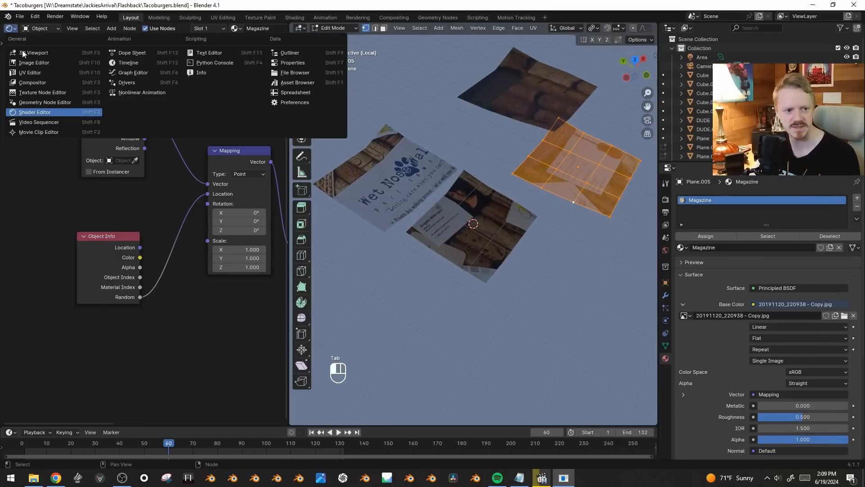
pyautogui.click(30, 67)
pyautogui.press('s')
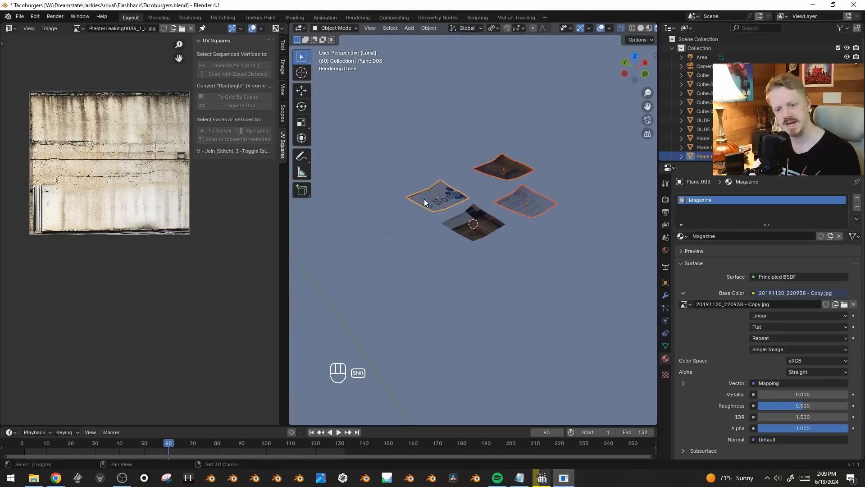
# - Delete the three linked duplicates and move the remaining sheet into a new collection named PiecesofPaper
pyautogui.press('x')
pyautogui.click(482, 233)
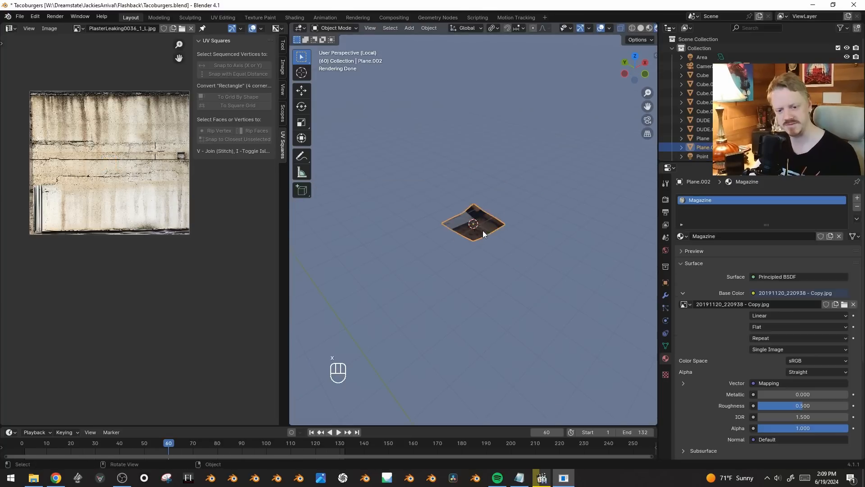
pyautogui.press('m')
pyautogui.click(483, 231)
pyautogui.write('G')
pyautogui.write('iecesofPaper')
pyautogui.press('Return')
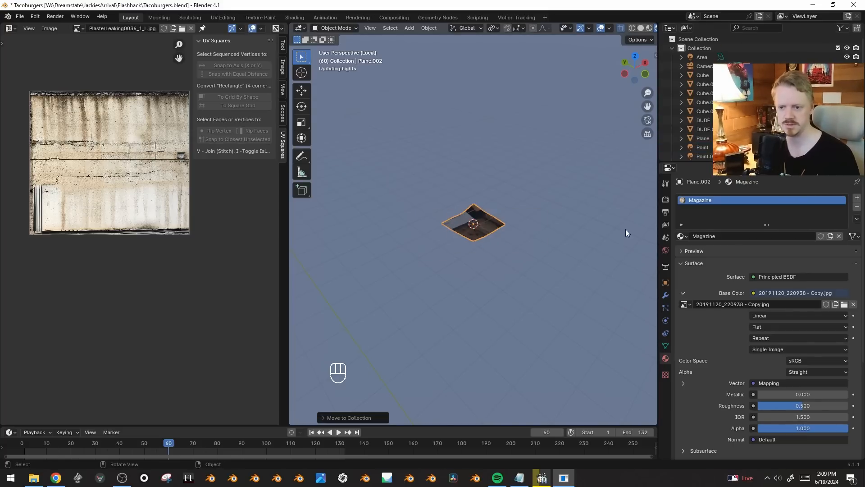
# - Isolate the concrete walkway with the PiecesofPaper collection excluded from the view layer, and save the file
pyautogui.press('KP_Divide')
pyautogui.scroll(5, 511, 256)
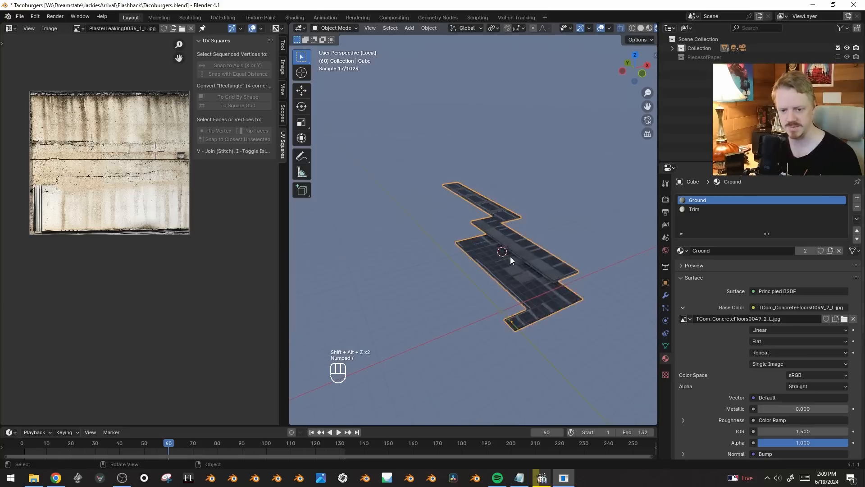
pyautogui.hotkey('ctrl', 's')
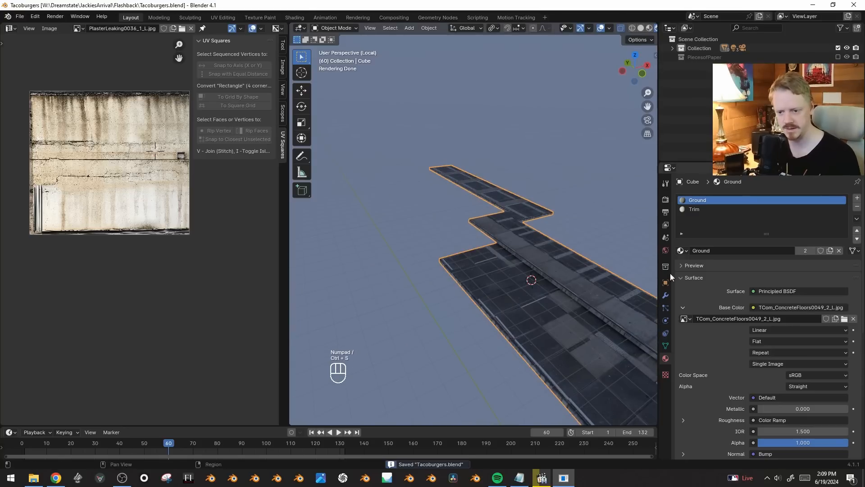
# - Add a particle system to the concrete walkway and change its type to Hair
pyautogui.click(666, 308)
pyautogui.click(857, 198)
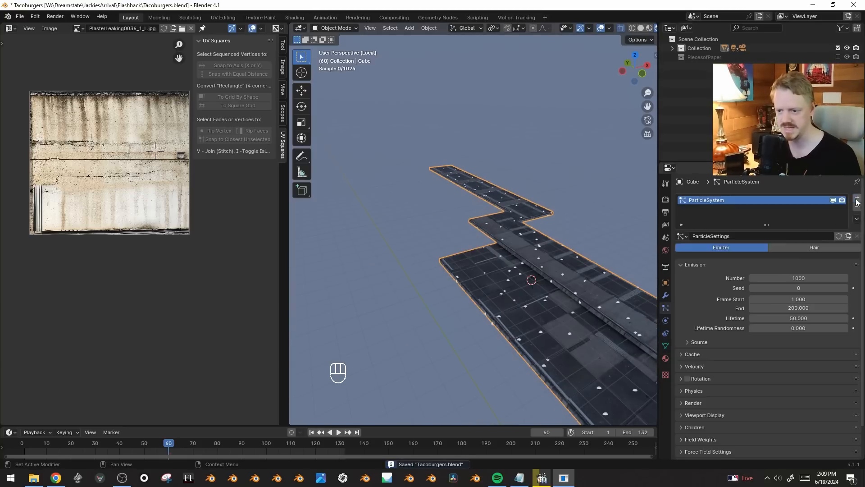
pyautogui.click(801, 248)
pyautogui.scroll(4, 564, 295)
pyautogui.keyDown('shift'); pyautogui.moveTo(564, 295); pyautogui.dragTo(516, 163, button='middle'); pyautogui.keyUp('shift')
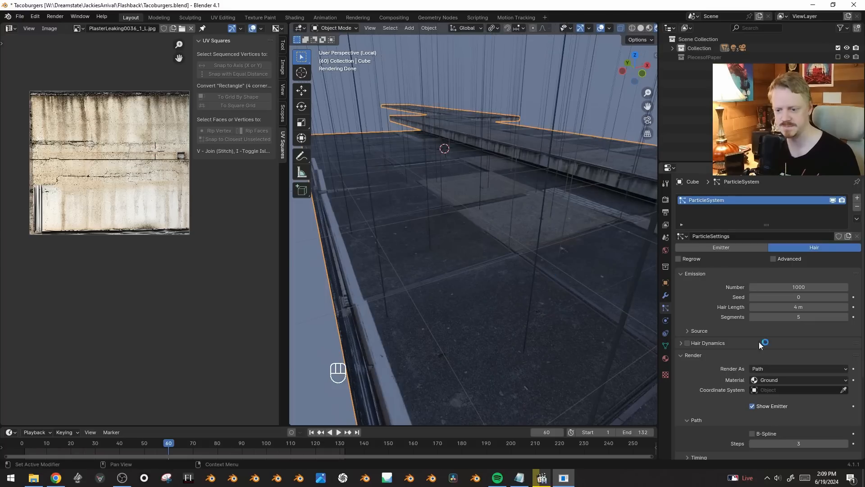
# - Render the walkway's hair particles as a collection, using PiecesofPaper as the instance collection
pyautogui.click(771, 369)
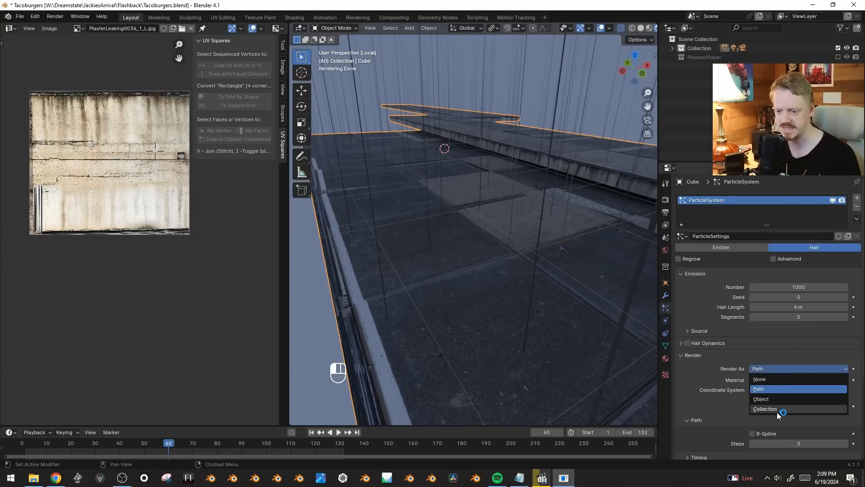
pyautogui.click(779, 410)
pyautogui.click(790, 432)
pyautogui.click(783, 353)
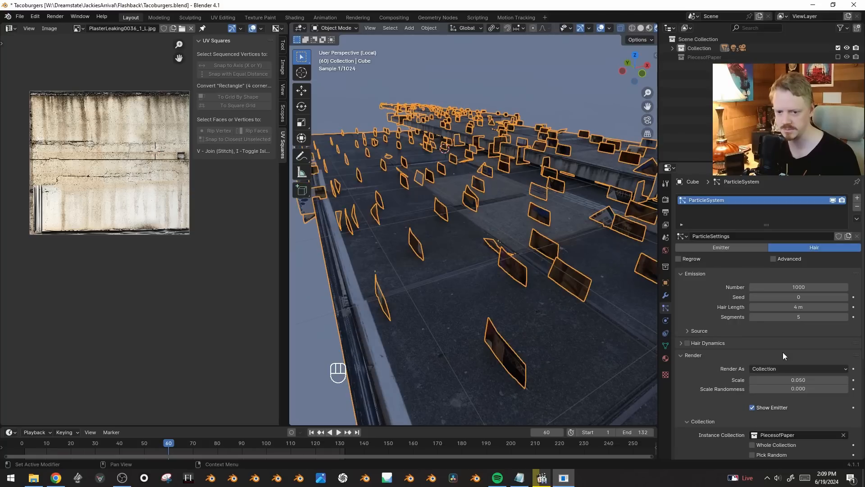
# - Re-enable the PiecesofPaper collection, rotate its paper sheet upright about the global Y axis, and apply the rotation
pyautogui.click(838, 57)
pyautogui.click(706, 66)
pyautogui.moveTo(492, 118); pyautogui.dragTo(536, 214, button='middle')
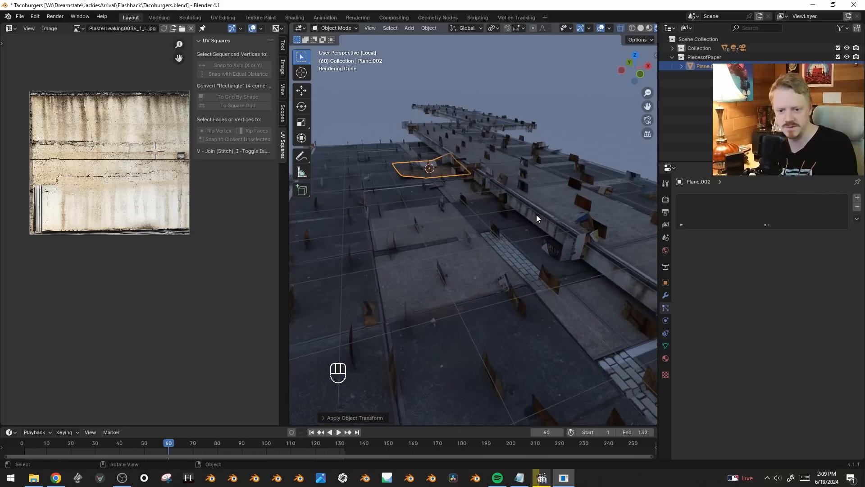
pyautogui.press('r')
pyautogui.press('y')
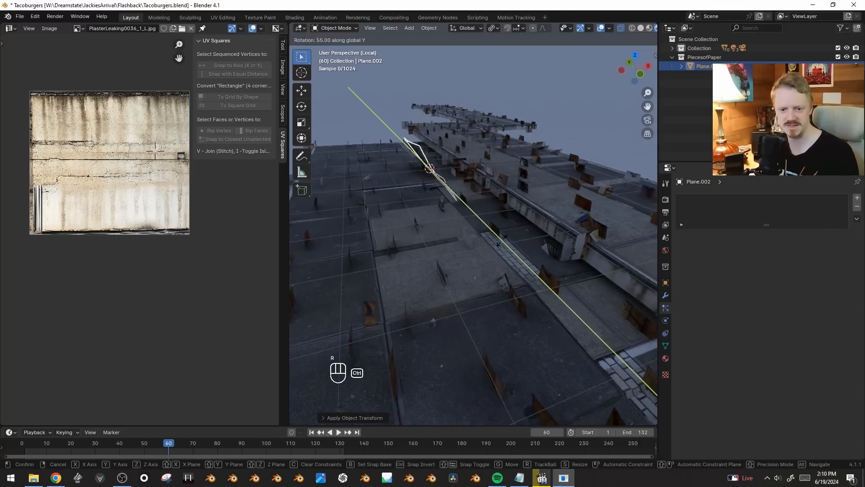
pyautogui.keyDown('ctrl'); pyautogui.click(448, 252); pyautogui.keyUp('ctrl')
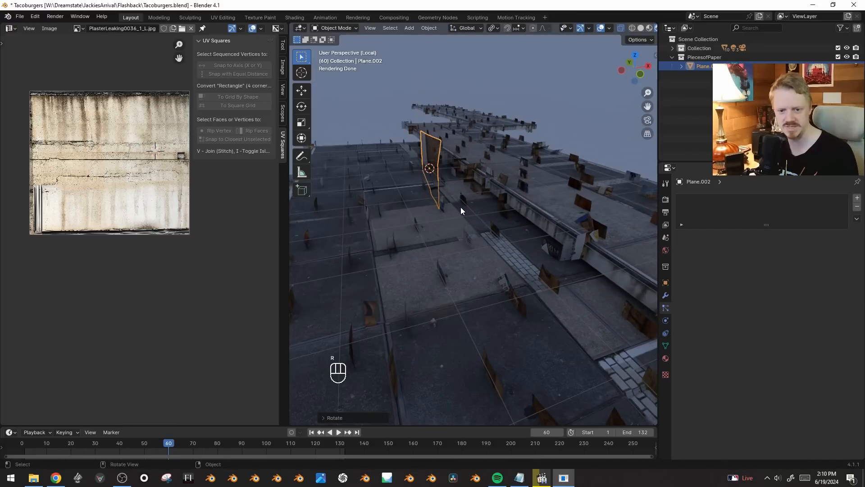
pyautogui.hotkey('ctrl', 'a')
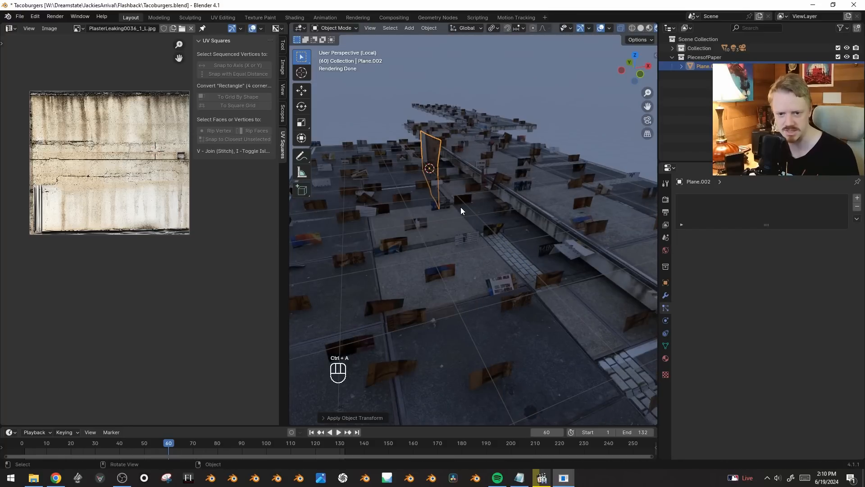
# - Rotate the paper sheet by -90 degrees in top view and apply its rotation
pyautogui.press('KP_7')
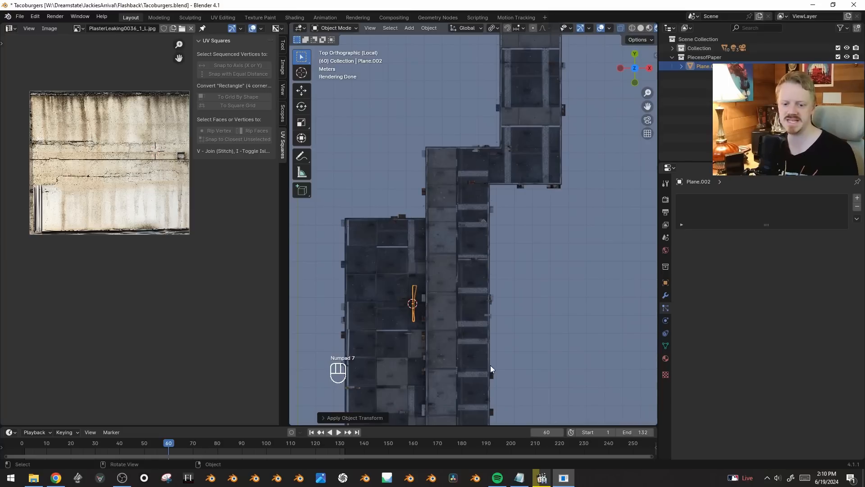
pyautogui.press('r')
pyautogui.click(380, 212)
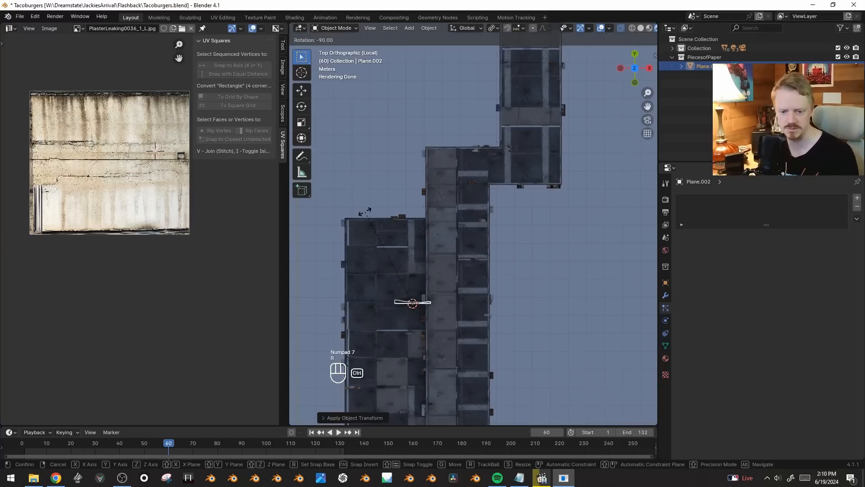
pyautogui.hotkey('ctrl', 'a')
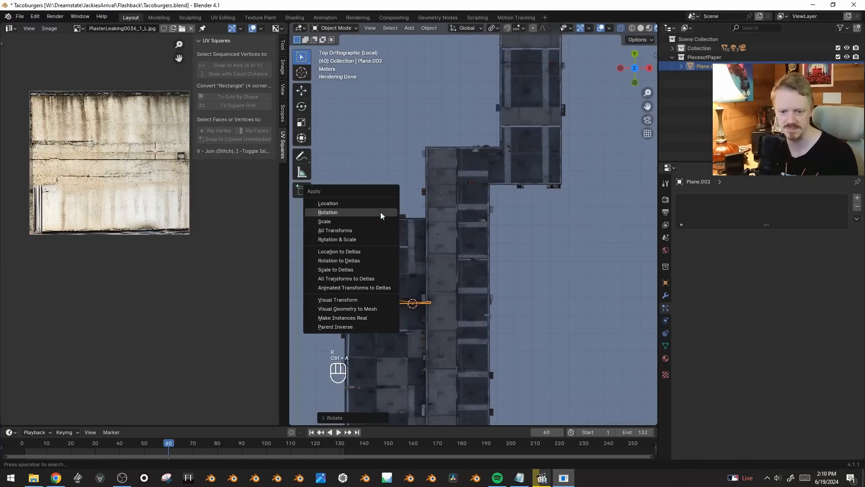
pyautogui.click(380, 211)
# - Rotate the paper sheet's mesh by -180 degrees in Edit Mode as seen from above
pyautogui.moveTo(380, 212); pyautogui.dragTo(559, 158, button='middle')
pyautogui.press('Tab')
pyautogui.press('KP_7')
pyautogui.press('KP_7')
pyautogui.scroll(5, 559, 158)
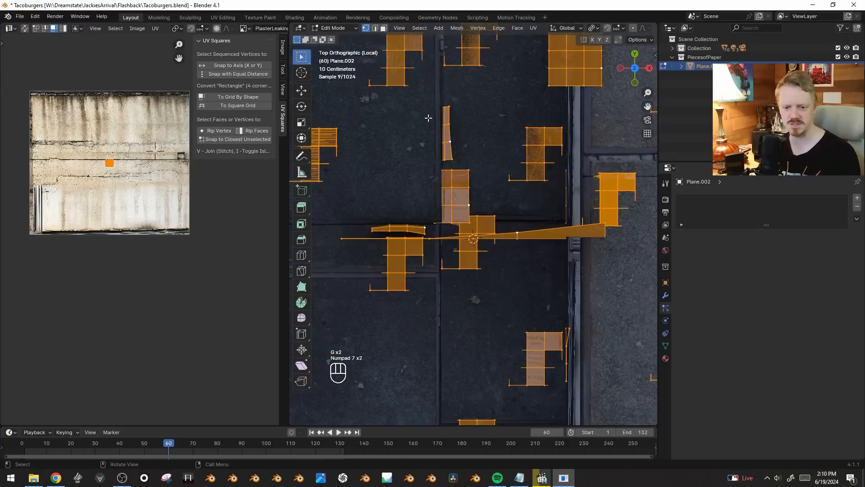
pyautogui.press('r')
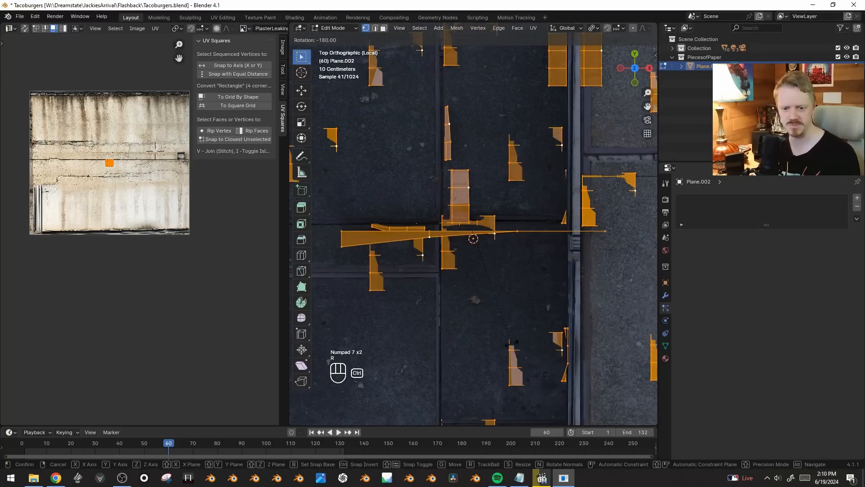
pyautogui.click(505, 343)
pyautogui.moveTo(505, 343); pyautogui.dragTo(571, 288, button='middle')
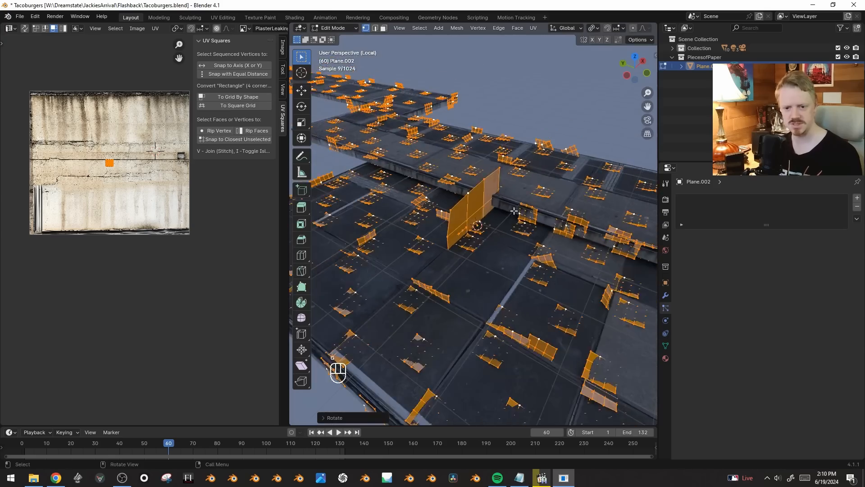
# - Try to move the paper mesh along the global Y axis, and undo the move
pyautogui.press('KP_7')
pyautogui.press('g')
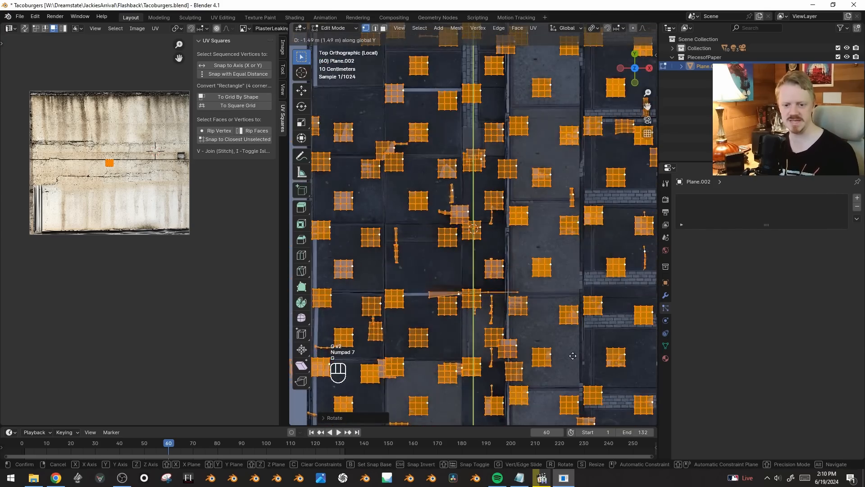
pyautogui.click(569, 153)
pyautogui.moveTo(569, 152); pyautogui.dragTo(618, 63, button='middle')
pyautogui.hotkey('ctrl', 'z')
pyautogui.press('KP_7')
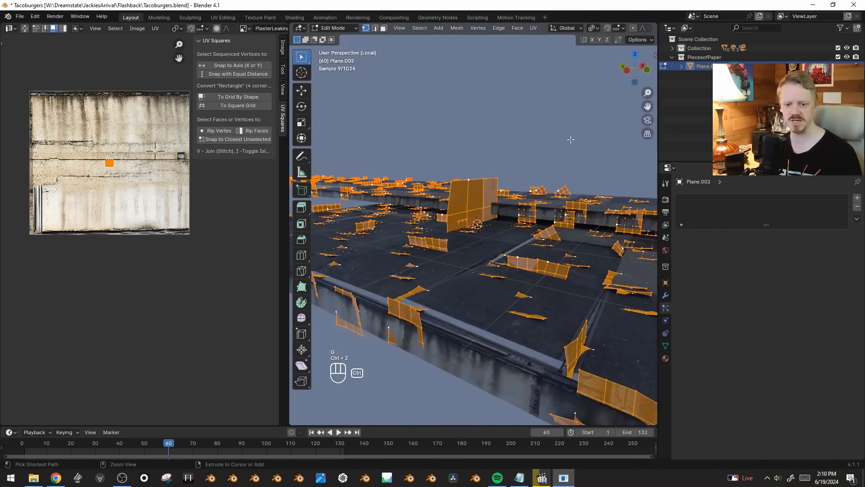
# - Isolate the paper sheet and shift its mesh slightly along negative Y so its back edge lines up with the origin
pyautogui.press('KP_Divide')
pyautogui.press('KP_Divide')
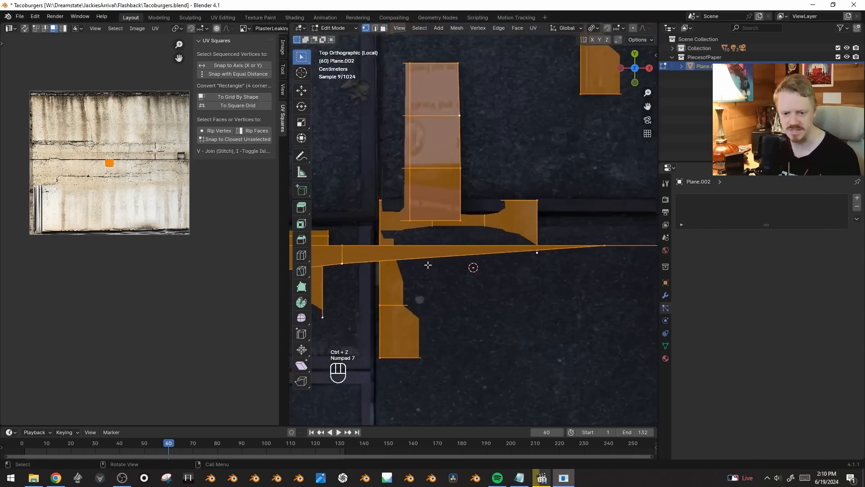
pyautogui.press('KP_7')
pyautogui.press('g')
pyautogui.middleClick(508, 193)
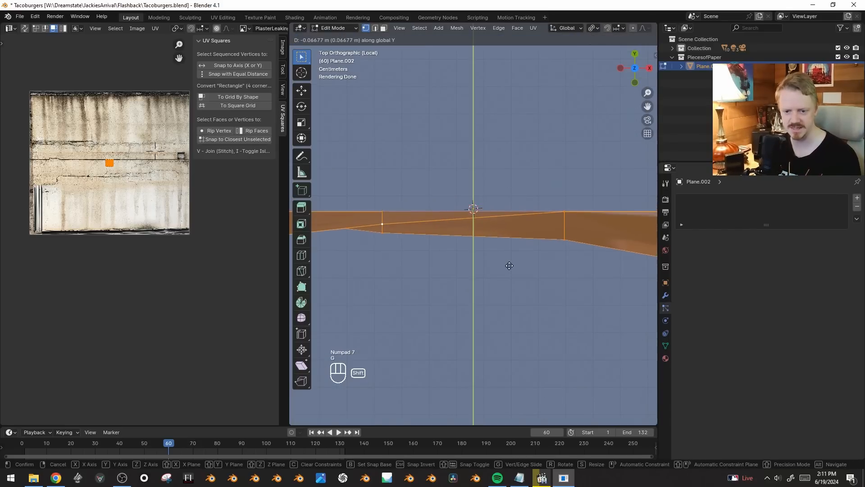
pyautogui.click(514, 248)
pyautogui.press('Tab')
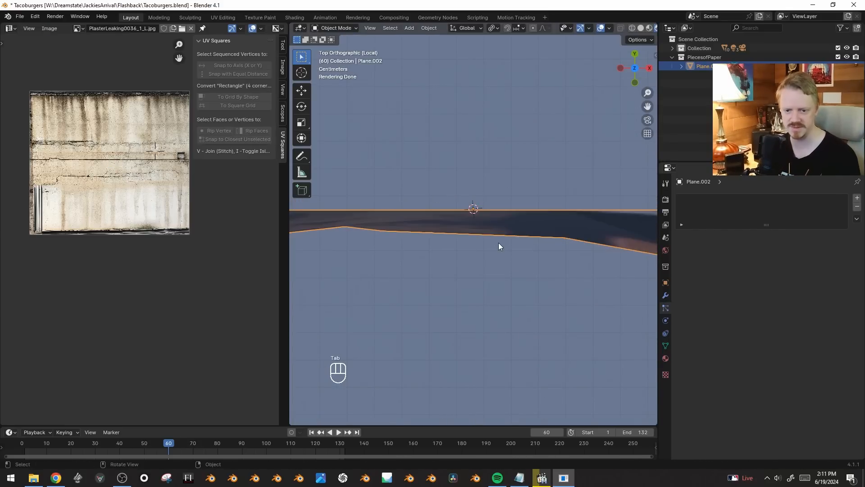
# - Bring back the full scene and isolate the concrete walkway with its particle system
pyautogui.press('KP_Divide')
pyautogui.click(493, 252)
pyautogui.hotkey('shift', 'alt', 'z')
pyautogui.hotkey('shift', 'alt', 'z')
pyautogui.press('KP_Divide')
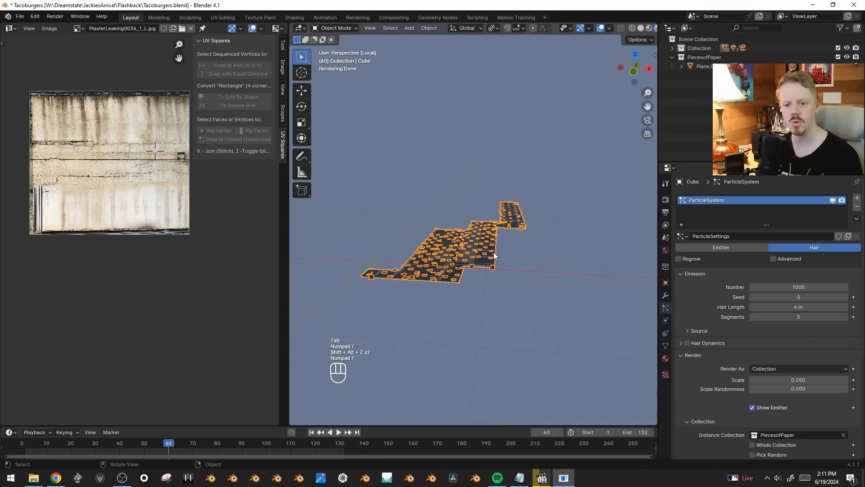
# - Set the particles' Scale Randomness to 1.000 and their source Distribution to Random
pyautogui.moveTo(494, 253); pyautogui.dragTo(459, 223, button='middle')
pyautogui.scroll(3, 522, 275)
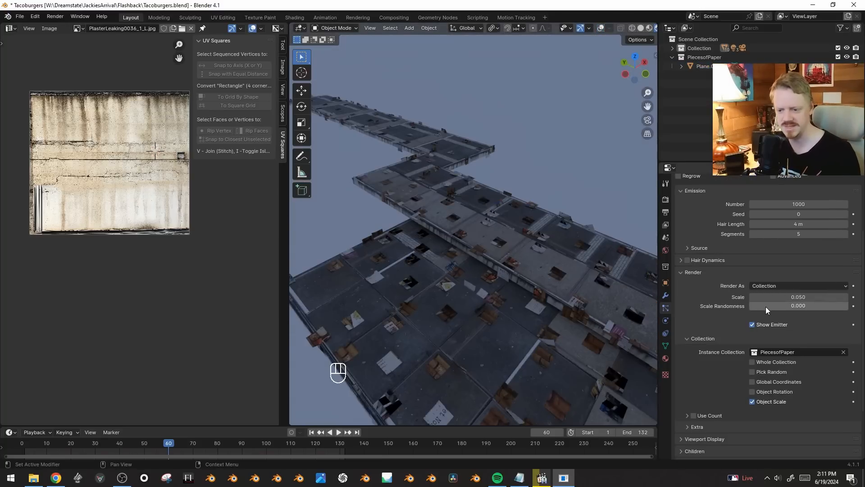
pyautogui.moveTo(767, 306); pyautogui.dragTo(849, 306)
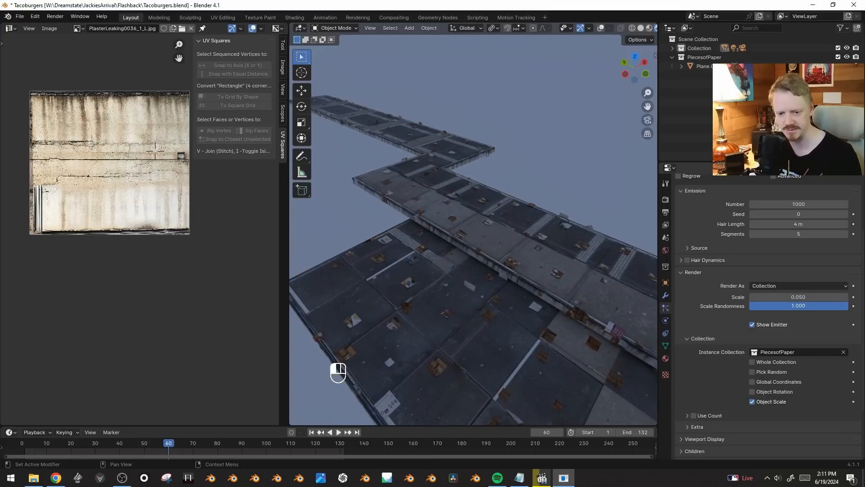
pyautogui.click(687, 248)
pyautogui.click(782, 281)
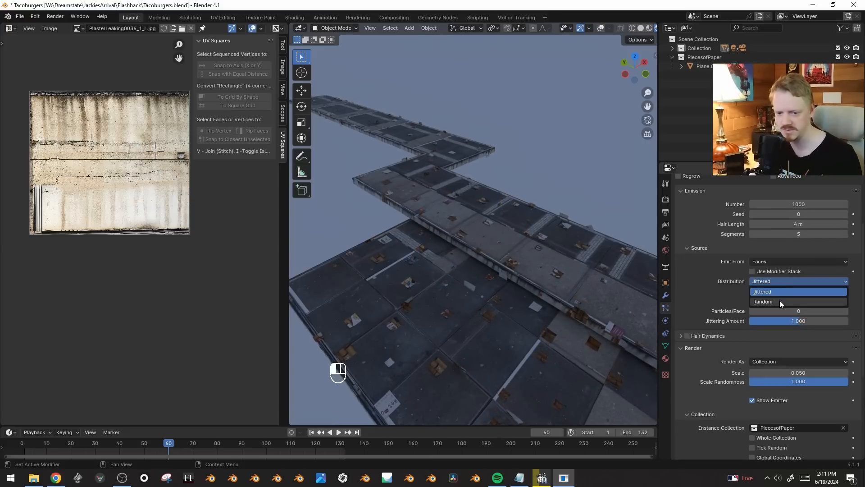
pyautogui.click(780, 300)
# - Enable Advanced hair options and particle Rotation, keep the Normal-Tangent orientation axis, and set Randomize Phase to 1.955
pyautogui.scroll(3, 775, 227)
pyautogui.click(773, 239)
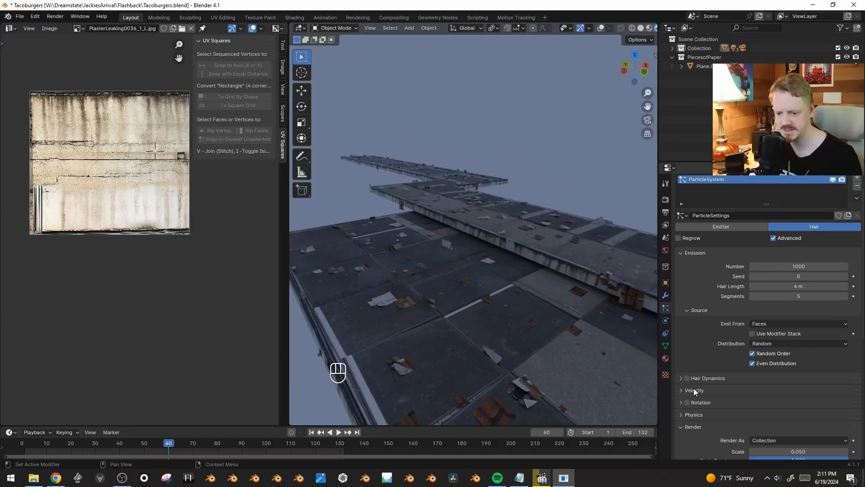
pyautogui.click(688, 404)
pyautogui.scroll(-5, 739, 361)
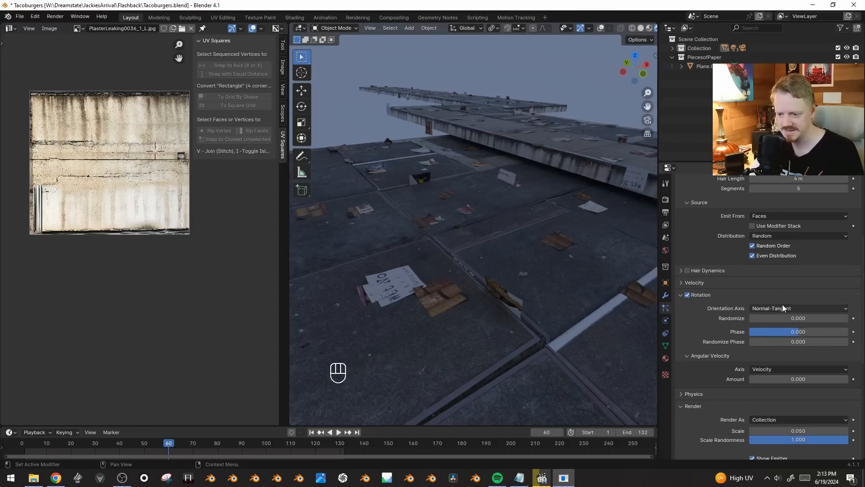
pyautogui.click(783, 307)
pyautogui.click(783, 339)
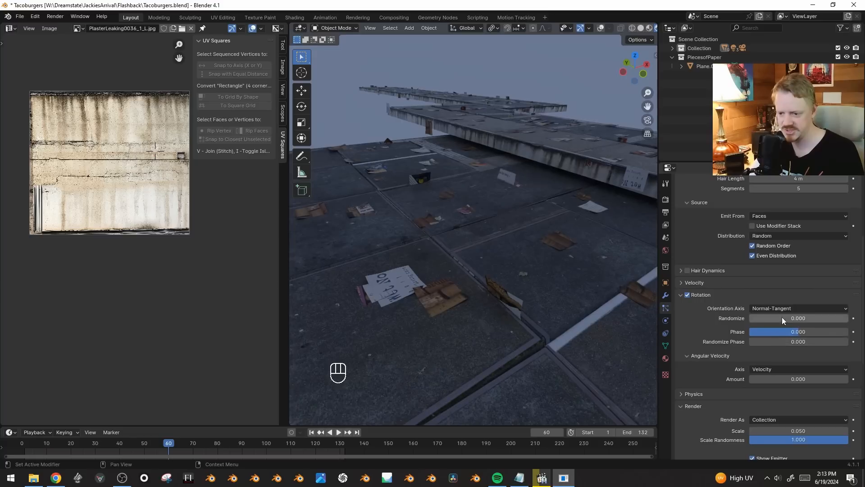
pyautogui.click(784, 310)
pyautogui.click(789, 341)
pyautogui.moveTo(766, 341); pyautogui.dragTo(846, 341)
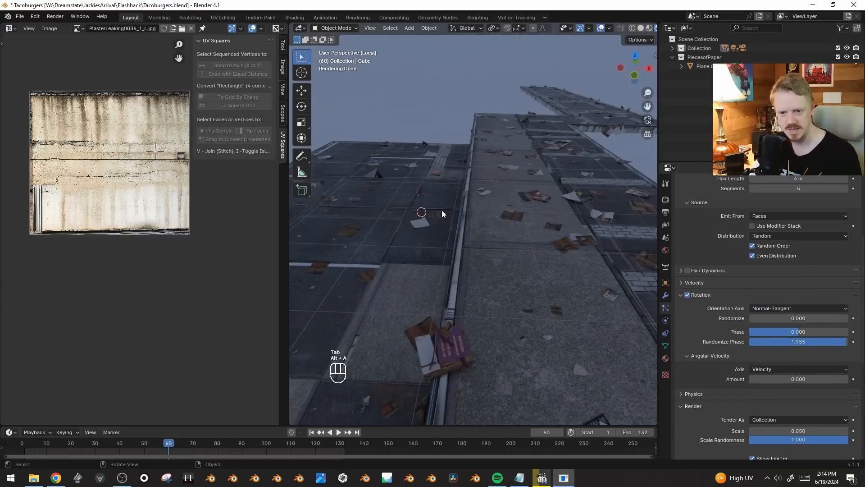
# - Select the coplanar underside faces of the lower walkway section in Edit Mode and delete them
pyautogui.moveTo(441, 210); pyautogui.dragTo(453, 153, button='middle')
pyautogui.moveTo(453, 154); pyautogui.dragTo(543, 181, button='middle')
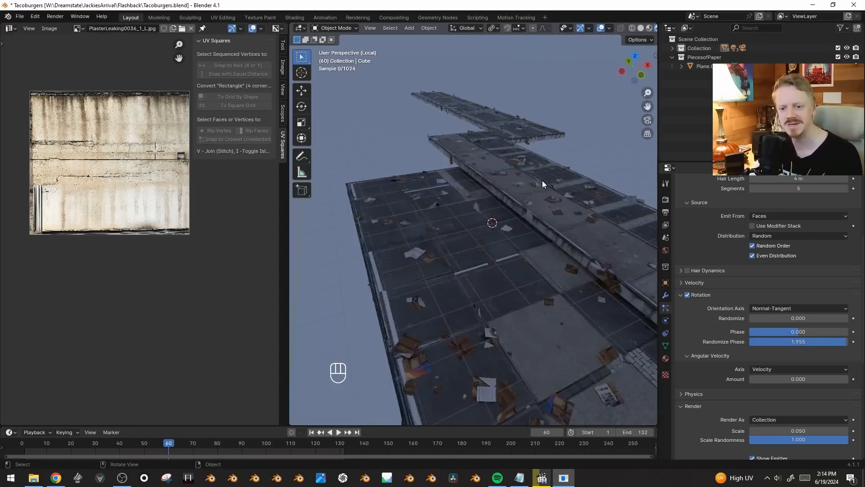
pyautogui.press('KP_0')
pyautogui.hotkey('shift', 'alt', 'z')
pyautogui.hotkey('shift', 'alt', 'z')
pyautogui.moveTo(499, 201); pyautogui.dragTo(442, 258, button='middle')
pyautogui.press('Tab')
pyautogui.hotkey('shift', 'alt', 'z')
pyautogui.moveTo(546, 272); pyautogui.dragTo(531, 197, button='middle')
pyautogui.hotkey('shift', 'alt', 'z')
pyautogui.keyDown('shift'); pyautogui.click(543, 187); pyautogui.keyUp('shift')
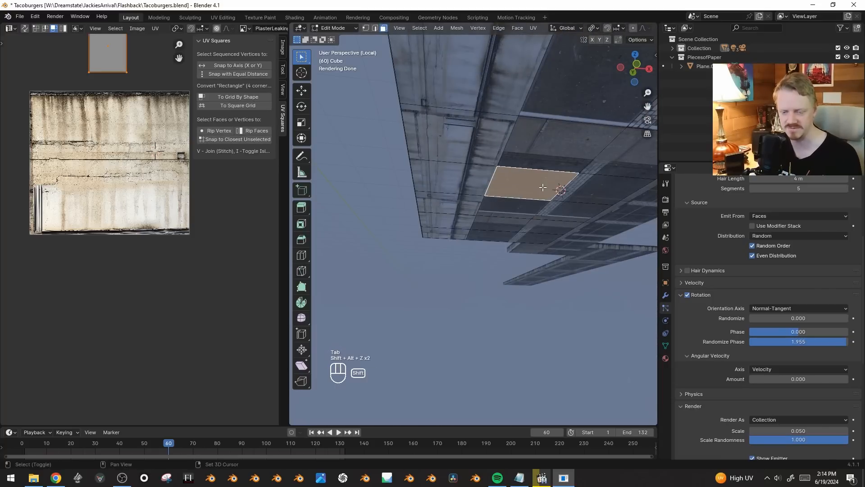
pyautogui.hotkey('shift', 'g')
pyautogui.click(543, 187)
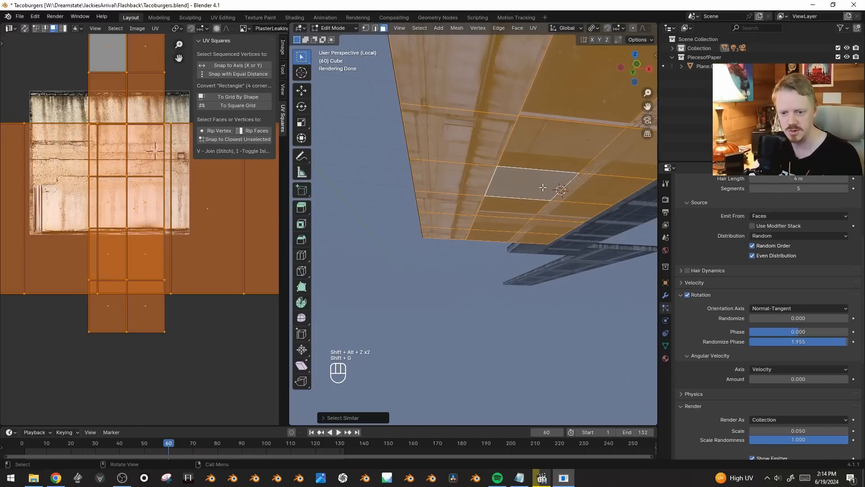
pyautogui.press('x')
pyautogui.click(541, 207)
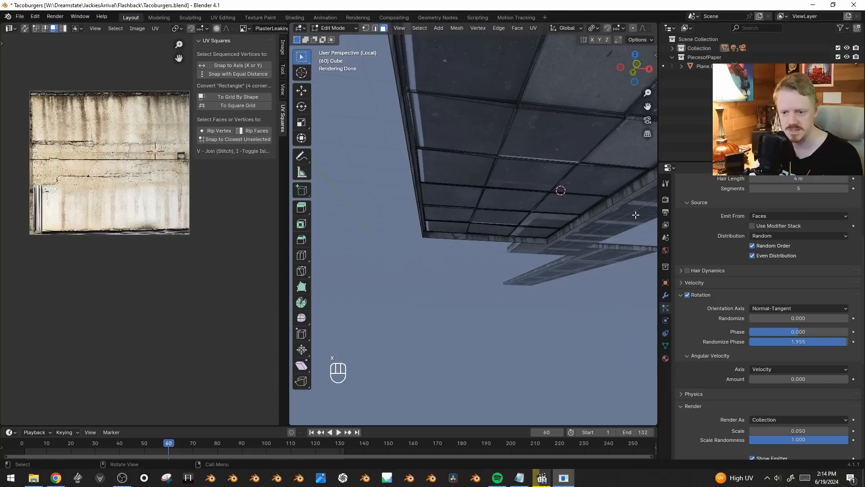
# - Reveal any hidden geometry and delete the coplanar underside faces of the neighbouring walkway section
pyautogui.press('Tab')
pyautogui.press('Tab')
pyautogui.hotkey('alt', 'h')
pyautogui.hotkey('shift', 'g')
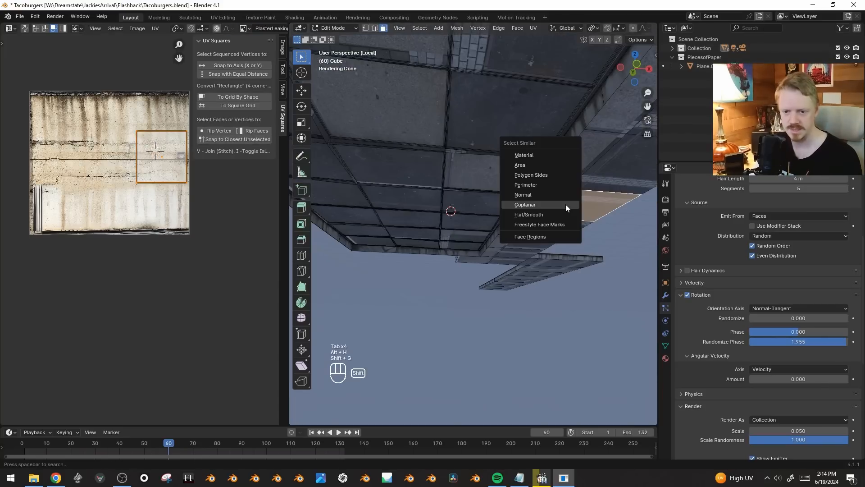
pyautogui.click(567, 204)
pyautogui.press('x')
pyautogui.click(566, 204)
pyautogui.press('Tab')
pyautogui.moveTo(566, 205); pyautogui.dragTo(589, 247, button='middle')
pyautogui.hotkey('alt', 'a')
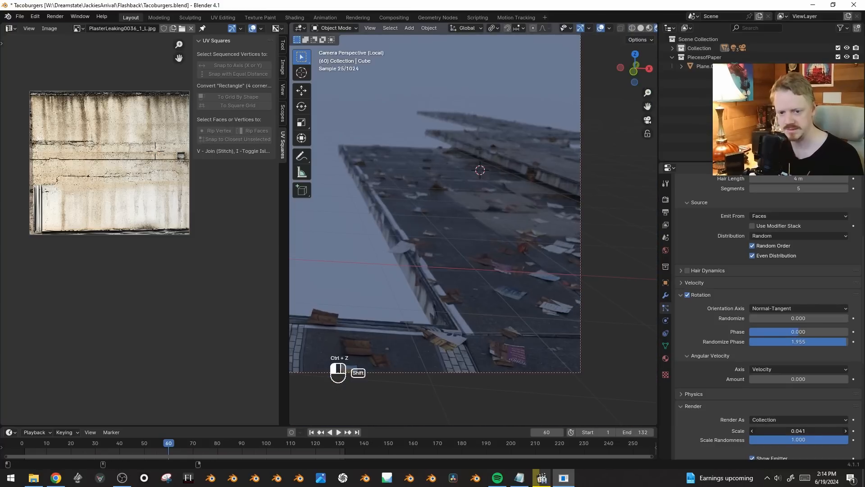
# - Try reduced particle numbers of 200 and 300 for the scattered paper
pyautogui.scroll(6, 834, 198)
pyautogui.click(815, 287)
pyautogui.write('200')
pyautogui.press('Return')
pyautogui.click(804, 290)
pyautogui.write('300')
pyautogui.press('Return')
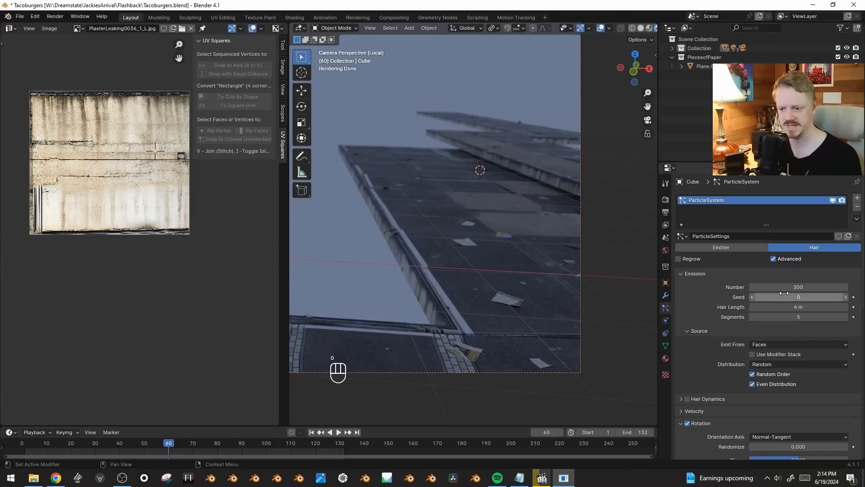
# - Set the number of scattered paper particles to 450
pyautogui.click(793, 291)
pyautogui.write('450')
pyautogui.press('Return')
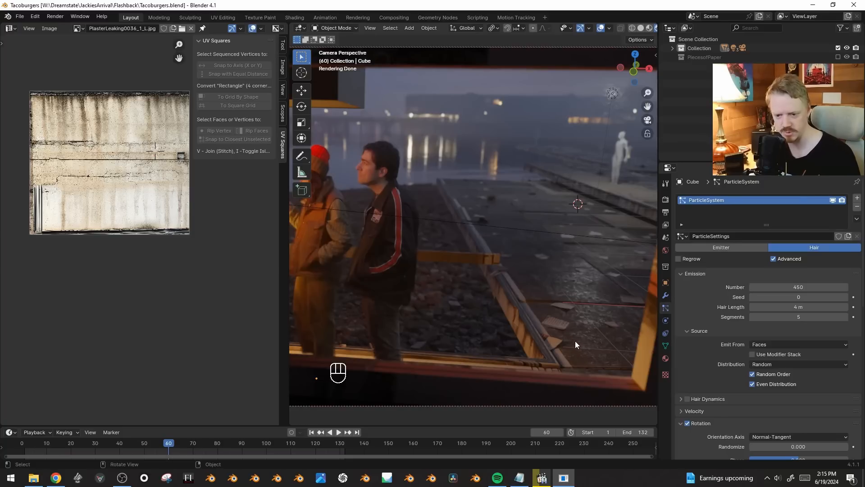
# - Set the paper particle system's seed to 1, check the scatter without overlays, and save the file
pyautogui.click(848, 296)
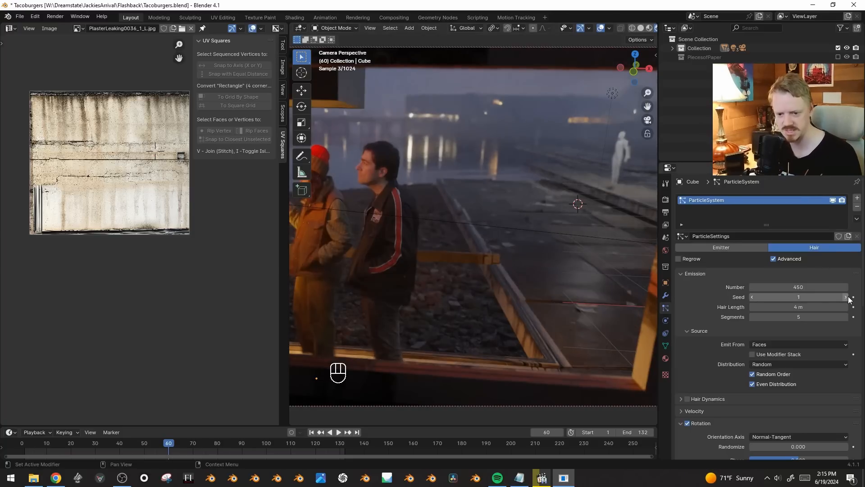
pyautogui.hotkey('shift', 'alt', 'z')
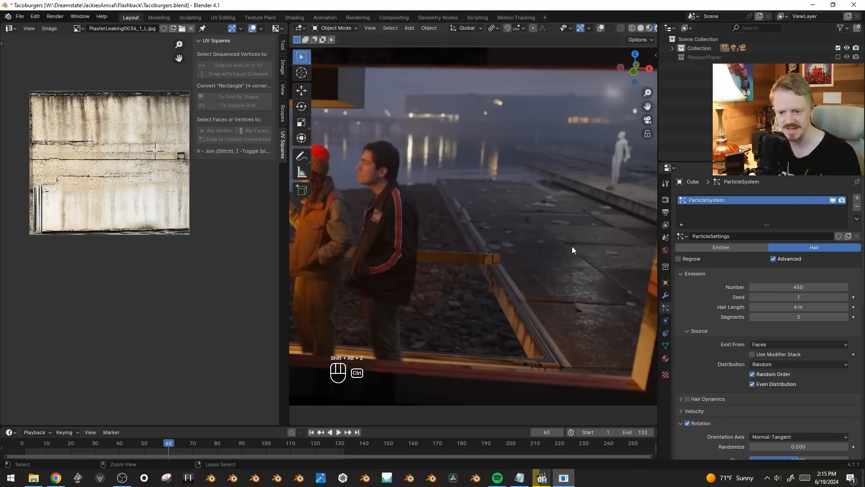
pyautogui.hotkey('ctrl', 's')
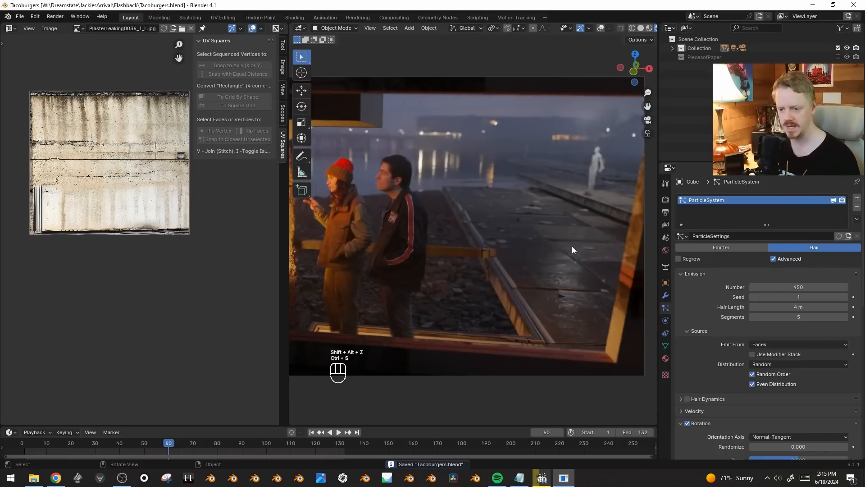
# - Include the PiecesofPaper collection, lower its paper plane's Magazine material roughness to about 0.144, and expand the material's specular settings
pyautogui.click(839, 58)
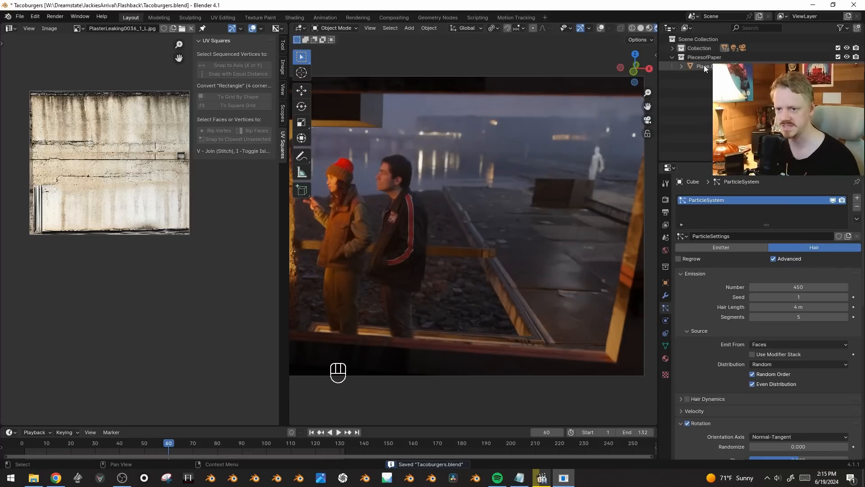
pyautogui.click(718, 66)
pyautogui.scroll(1, 565, 221)
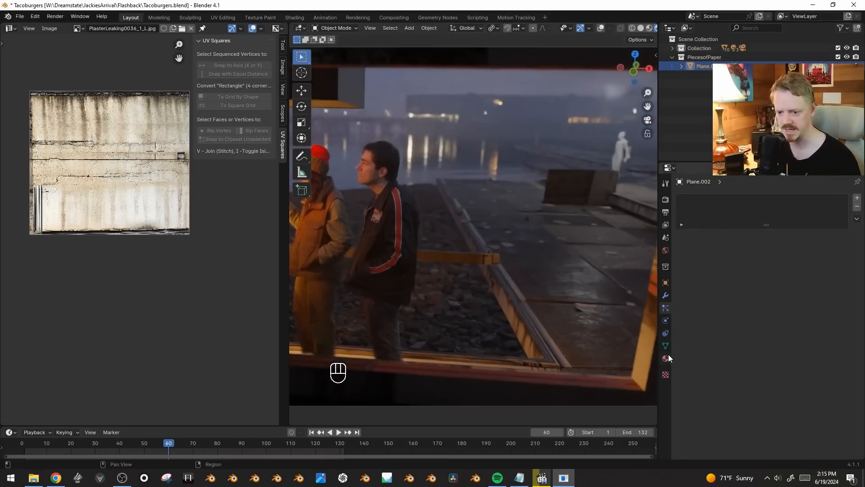
pyautogui.click(666, 359)
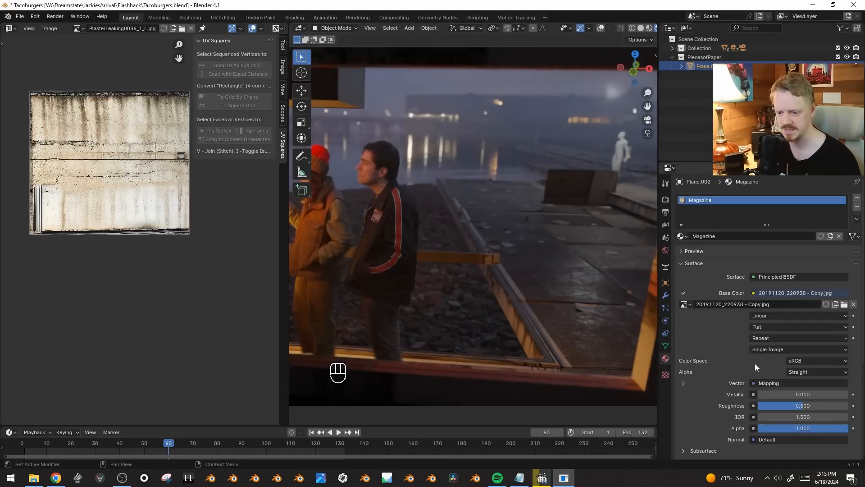
pyautogui.scroll(-5, 758, 360)
pyautogui.moveTo(792, 321); pyautogui.dragTo(772, 321)
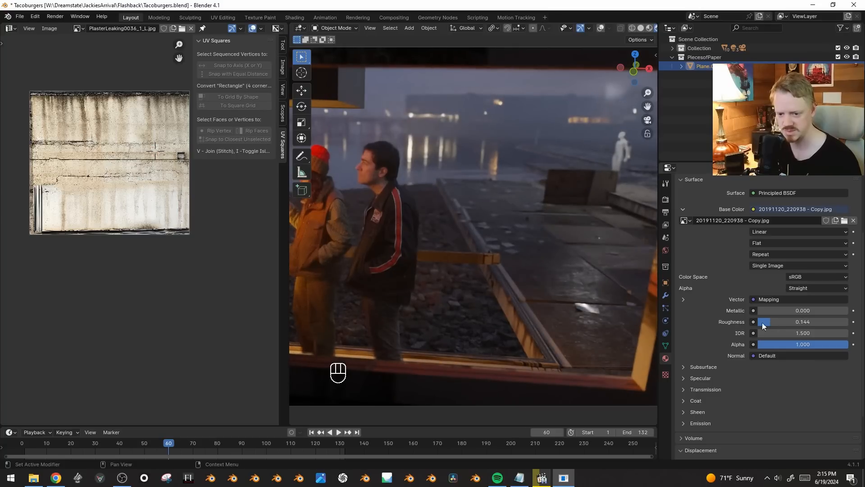
pyautogui.click(684, 379)
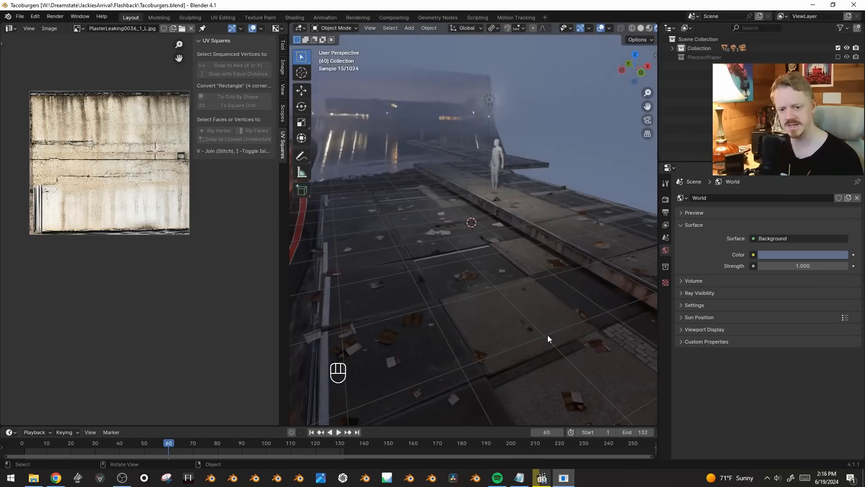
# - Return to the camera view and save the file
pyautogui.press('KP_0')
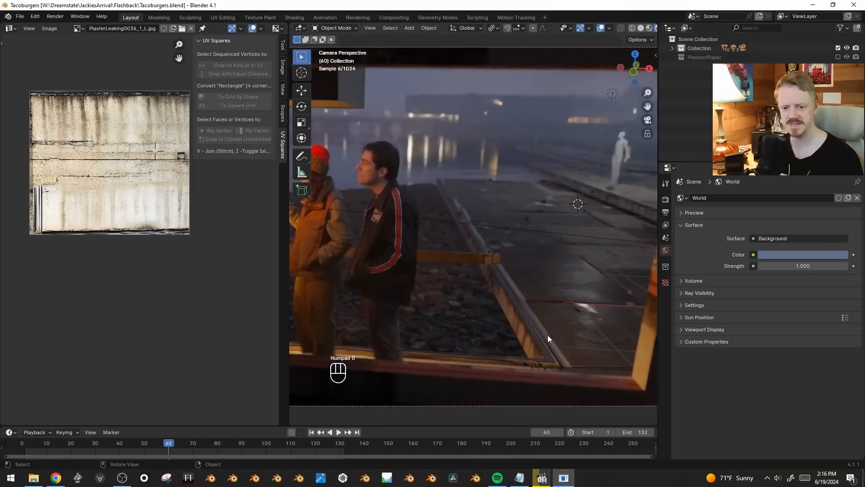
pyautogui.scroll(-1, 508, 302)
pyautogui.hotkey('ctrl', 's')
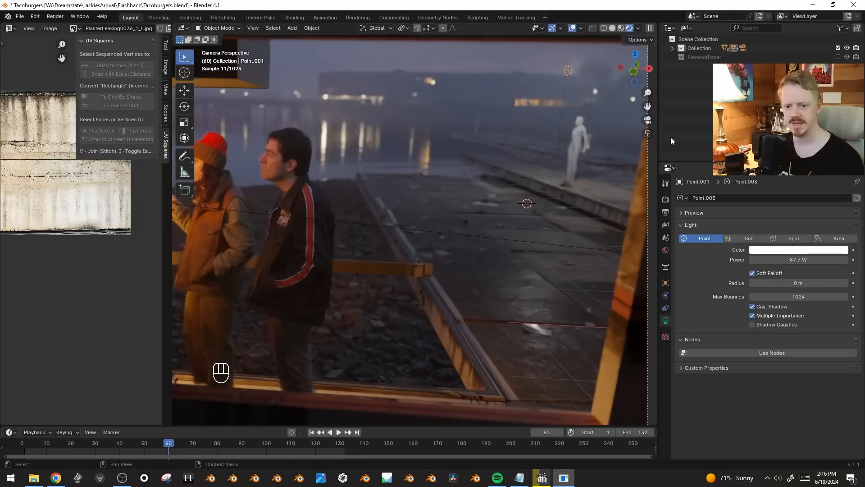
# - Delete the Point.001 light above the far end of the walkway and inspect the walkway's near corner
pyautogui.press('x')
pyautogui.click(571, 69)
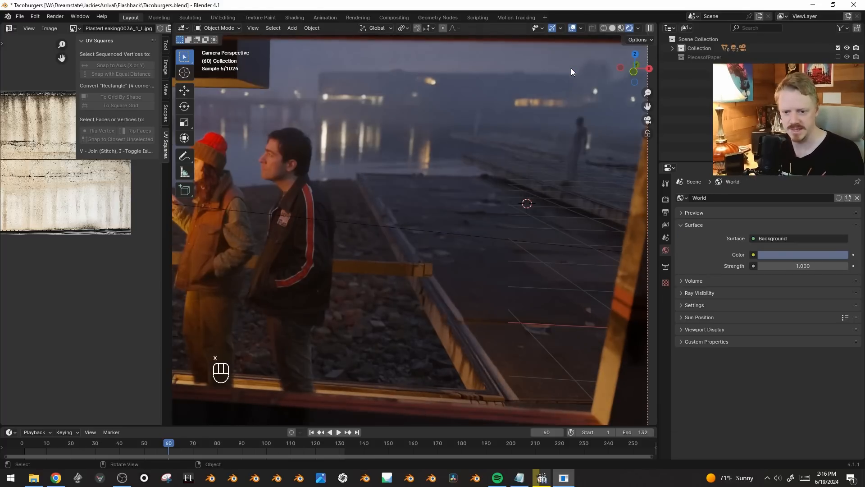
pyautogui.hotkey('shift', 'alt', 'z')
pyautogui.hotkey('shift', 'alt', 'z')
pyautogui.scroll(6, 477, 317)
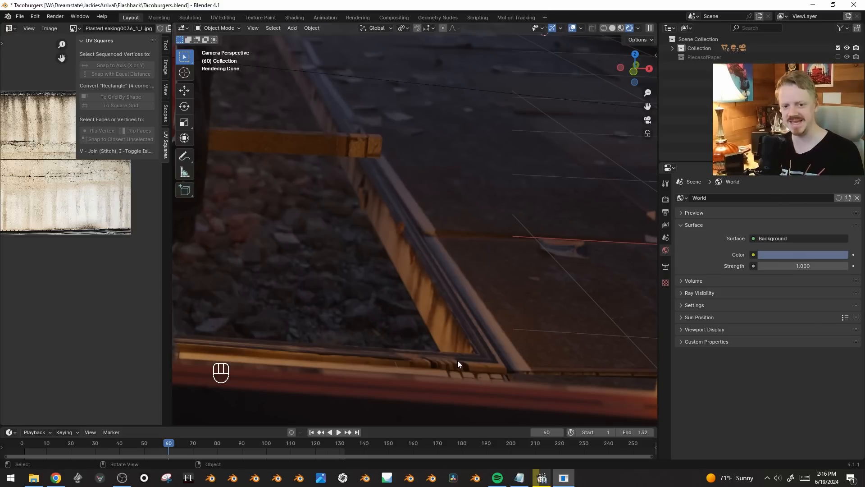
pyautogui.scroll(-3, 475, 250)
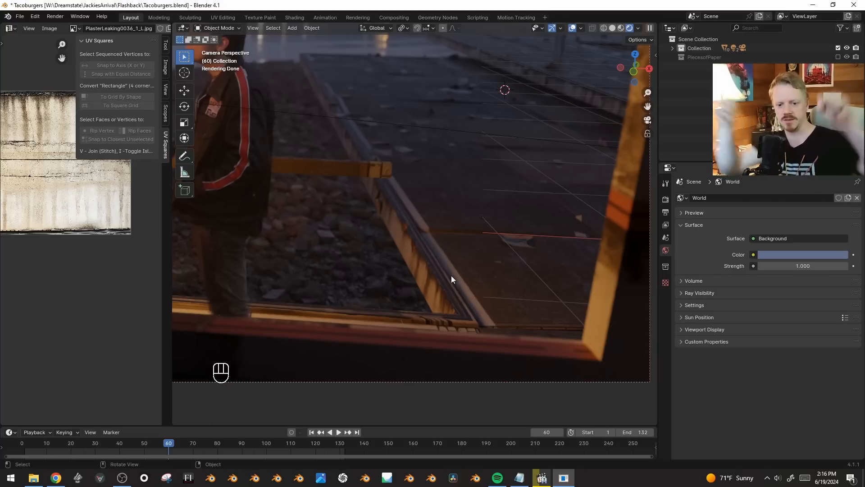
# - Isolate the concrete walkway object in local view from the camera and enter Edit Mode
pyautogui.hotkey('shift', 'alt', 'z')
pyautogui.click(462, 310)
pyautogui.hotkey('shift', 'alt', 'z')
pyautogui.click(466, 320)
pyautogui.press('Tab')
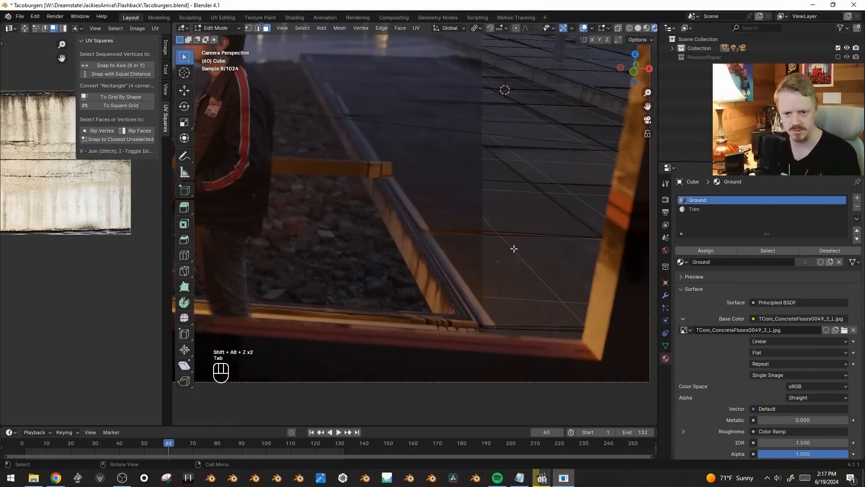
pyautogui.press('Tab')
pyautogui.press('KP_Divide')
pyautogui.press('KP_0')
pyautogui.press('Tab')
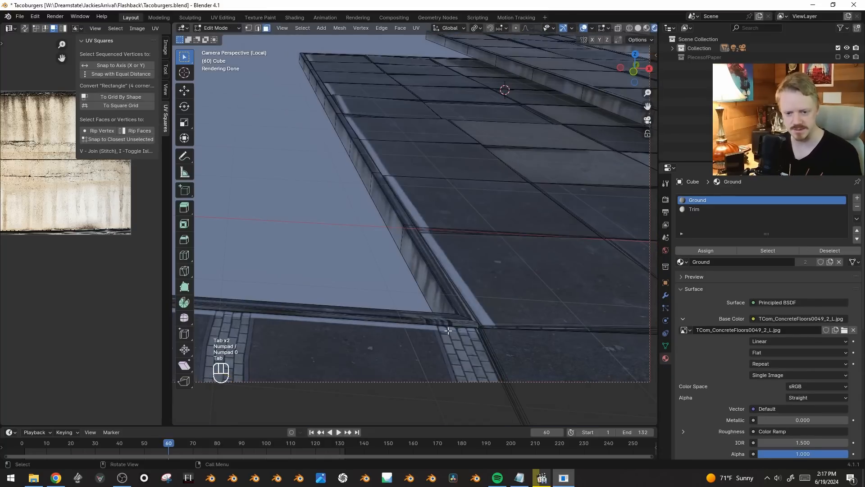
# - Add a loop cut along the walkway's inner edge trim and bevel it into a narrow strip
pyautogui.scroll(2, 448, 330)
pyautogui.scroll(2, 460, 332)
pyautogui.hotkey('ctrl', 'r')
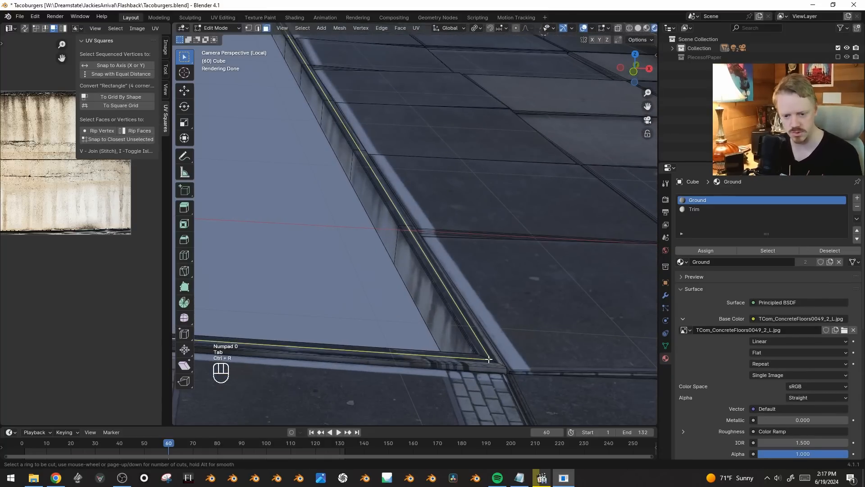
pyautogui.click(473, 344)
pyautogui.keyDown('shift'); pyautogui.click(586, 351); pyautogui.keyUp('shift')
pyautogui.hotkey('ctrl', 'b')
pyautogui.scroll(-1, 617, 368)
pyautogui.click(619, 370)
# - Extrude the beveled strip's faces along their normals
pyautogui.hotkey('alt', 'e')
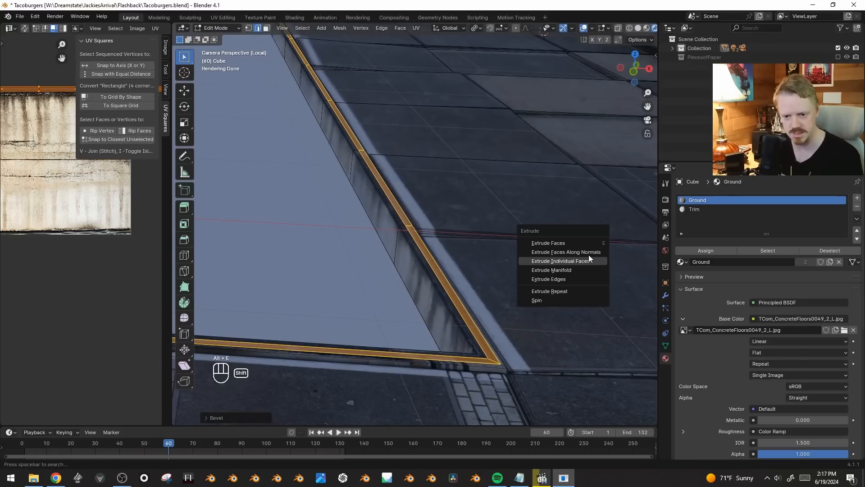
pyautogui.click(586, 252)
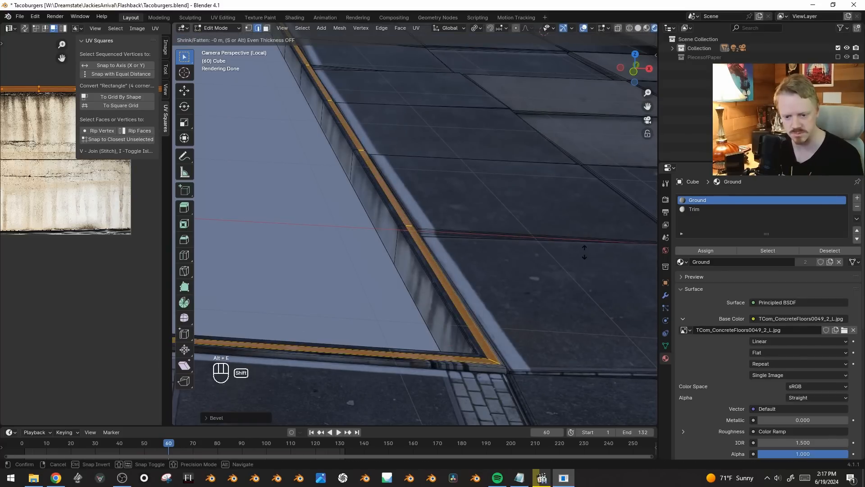
pyautogui.click(584, 252)
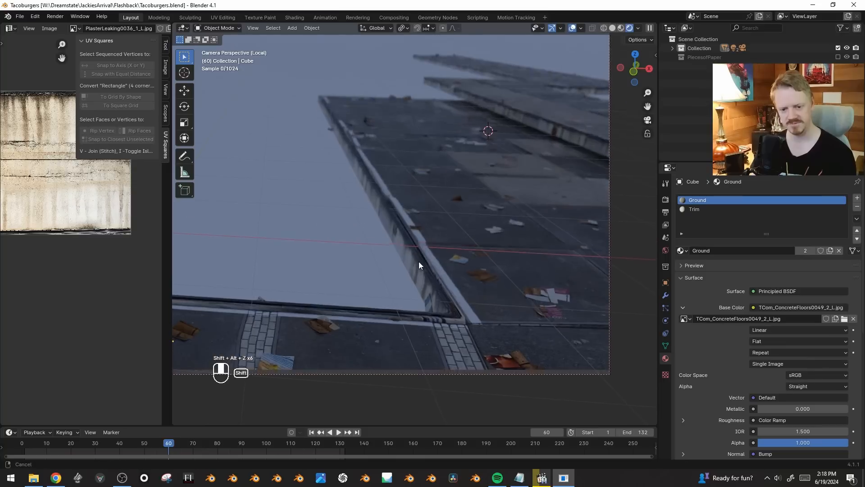
# - Annotate a rough human figure at the walkway's edge and two tall posts with flat heads beside it
pyautogui.press('d')
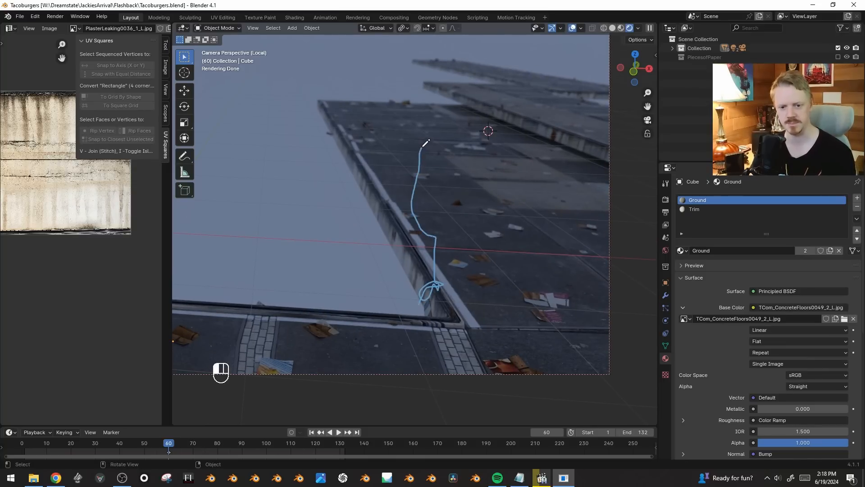
pyautogui.moveTo(425, 145); pyautogui.dragTo(420, 144)
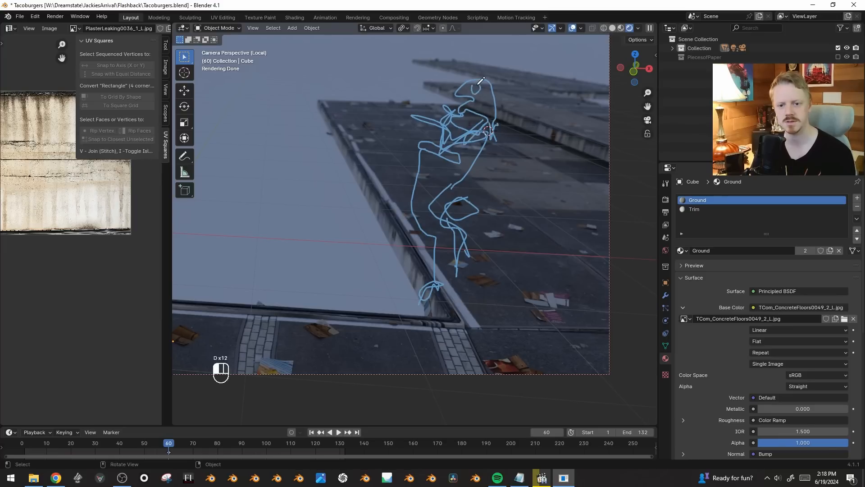
pyautogui.keyDown('shift'); pyautogui.moveTo(388, 155); pyautogui.dragTo(396, 223, button='middle'); pyautogui.keyUp('shift')
pyautogui.press('d')
pyautogui.moveTo(392, 251); pyautogui.dragTo(428, 85)
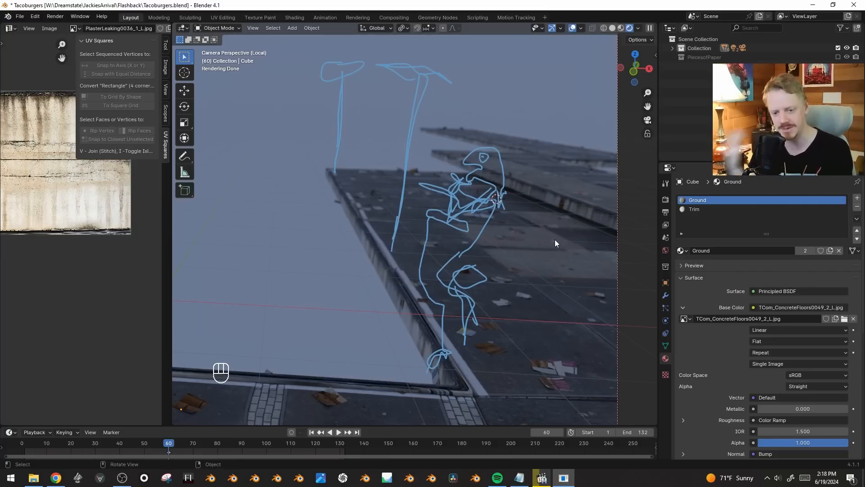
# - Undo the annotation strokes of the figure and posts
pyautogui.hotkey('ctrl', 'z')
pyautogui.hotkey('ctrl', 'z')
pyautogui.hotkey('ctrl', 'z')
pyautogui.hotkey('ctrl', 'z')
pyautogui.hotkey('ctrl', 'z')
pyautogui.hotkey('ctrl', 'z')
pyautogui.hotkey('ctrl', 'z')
pyautogui.hotkey('ctrl', 'z')
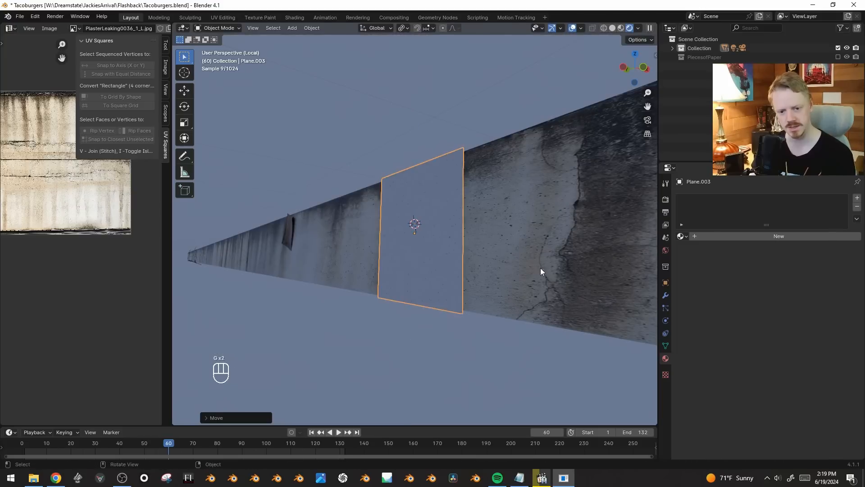
# - Extrude the new wall plane's lower edge beneath the walkway along X and its upper edge over the trim
pyautogui.press('Tab')
pyautogui.click(439, 299)
pyautogui.press('e')
pyautogui.press('x')
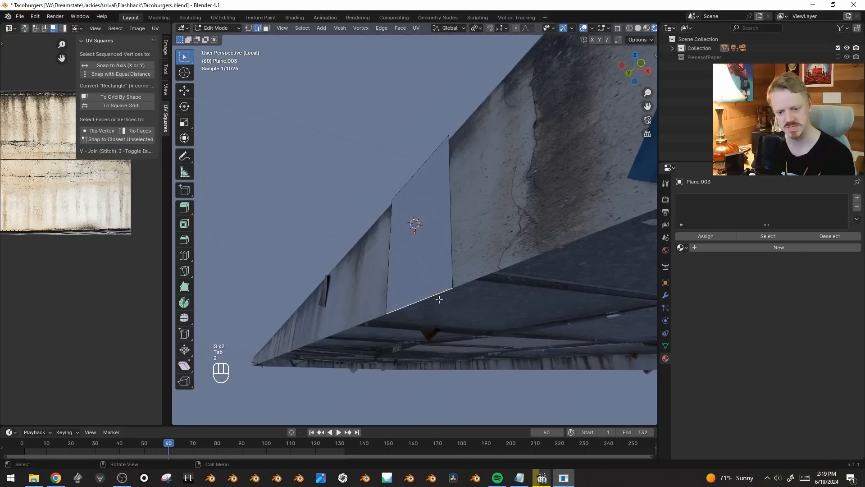
pyautogui.click(473, 297)
pyautogui.moveTo(458, 216); pyautogui.dragTo(457, 288, button='middle')
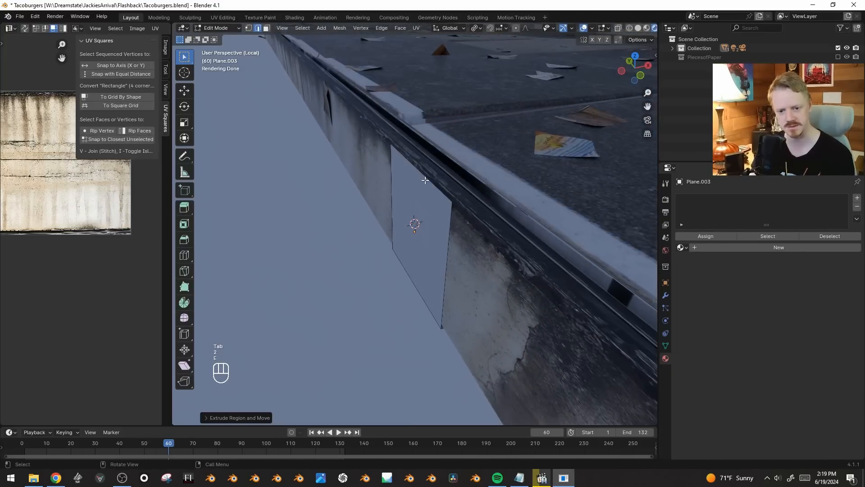
pyautogui.press('e')
pyautogui.click(458, 179)
# - Select the whole linked bracket mesh and narrow it by scaling along Y
pyautogui.hotkey('ctrl', 'l')
pyautogui.moveTo(458, 179); pyautogui.dragTo(559, 219, button='middle')
pyautogui.press('s')
pyautogui.press('x')
pyautogui.press('y')
pyautogui.click(474, 219)
# - Extrude the bracket faces along their normals by -0.189 m with Offset Even enabled
pyautogui.moveTo(523, 248); pyautogui.dragTo(510, 213, button='middle')
pyautogui.hotkey('alt', 'e')
pyautogui.click(510, 213)
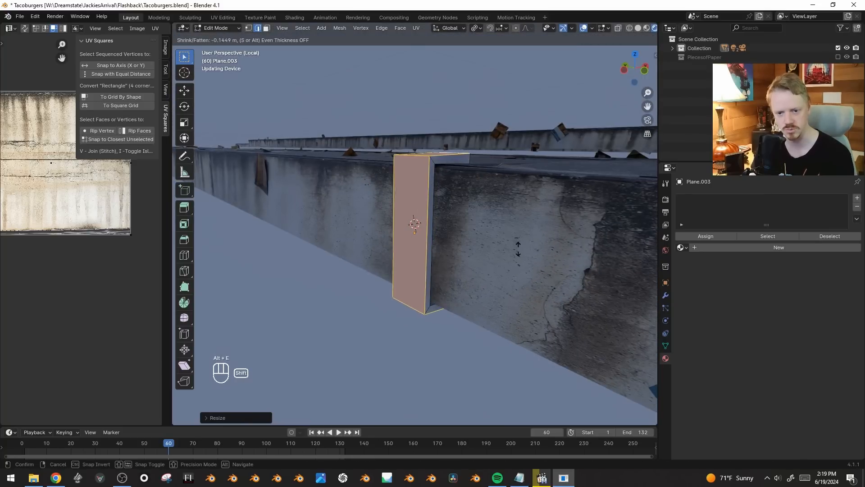
pyautogui.click(487, 286)
pyautogui.click(210, 416)
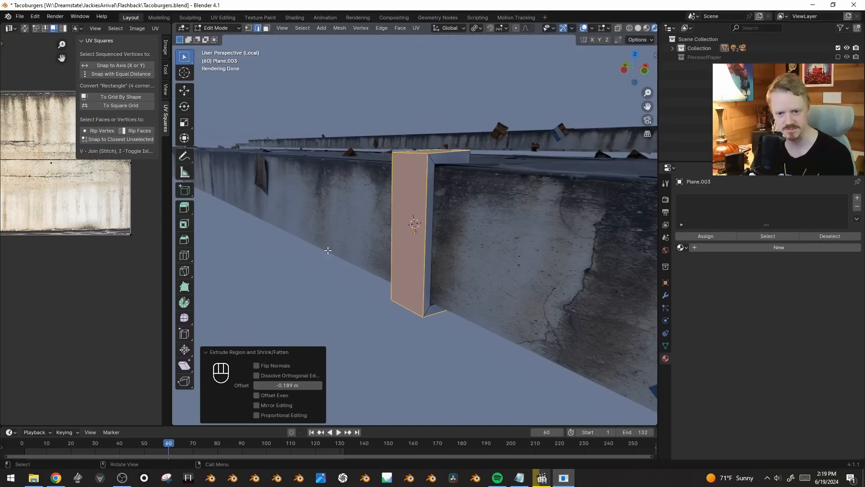
pyautogui.click(258, 395)
# - Add a loop cut across the bracket's top flange near its walkway end and bevel it into a strip
pyautogui.moveTo(406, 271); pyautogui.dragTo(446, 183, button='middle')
pyautogui.hotkey('ctrl', 'r')
pyautogui.click(447, 183)
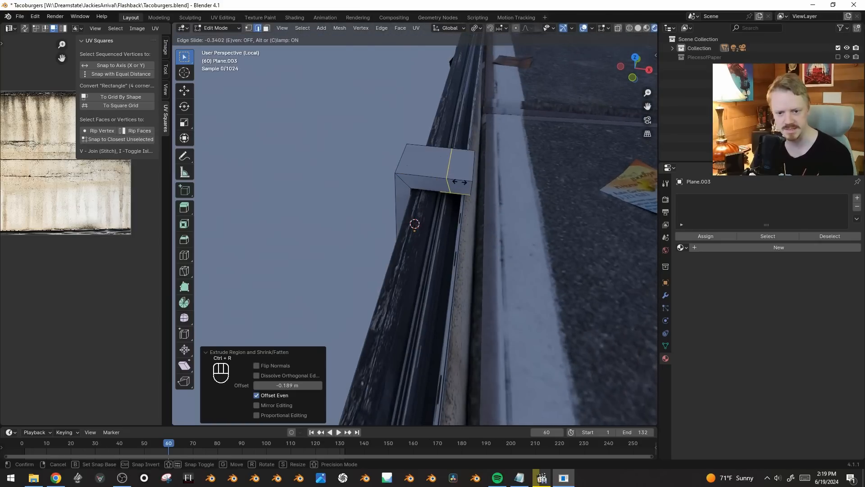
pyautogui.hotkey('ctrl', 'b')
pyautogui.click(546, 217)
# - Extrude the underside face at the end of the top flange about 0.04 m toward the walkway trim
pyautogui.hotkey('alt', 'z')
pyautogui.press('3')
pyautogui.moveTo(560, 203); pyautogui.dragTo(534, 216, button='middle')
pyautogui.press('e')
pyautogui.click(565, 215)
pyautogui.hotkey('alt', 'z')
# - Add a loop cut across the bracket's top and offset its outer top, front and bottom faces inward by 0.151 m
pyautogui.scroll(1, 526, 220)
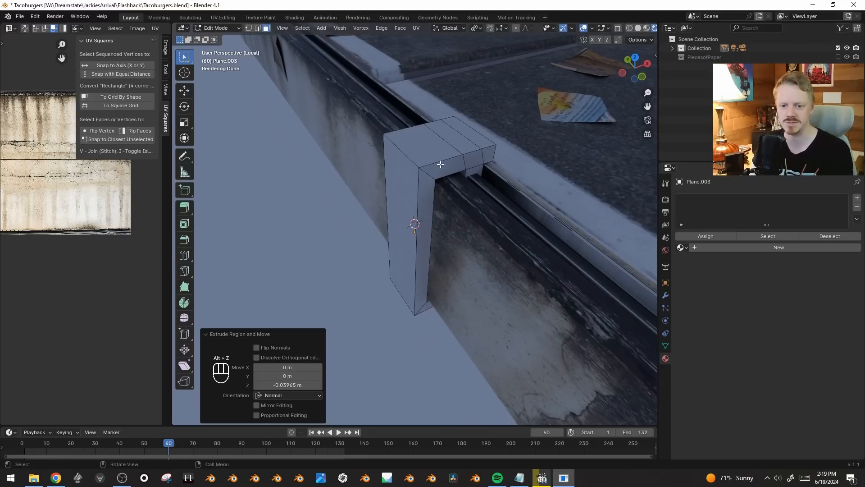
pyautogui.hotkey('ctrl', 'r')
pyautogui.click(419, 158)
pyautogui.press('3')
pyautogui.click(416, 155)
pyautogui.keyDown('shift'); pyautogui.click(407, 205); pyautogui.keyUp('shift')
pyautogui.moveTo(469, 226); pyautogui.dragTo(468, 166, button='middle')
pyautogui.keyDown('shift'); pyautogui.click(421, 311); pyautogui.keyUp('shift')
pyautogui.hotkey('alt', 's')
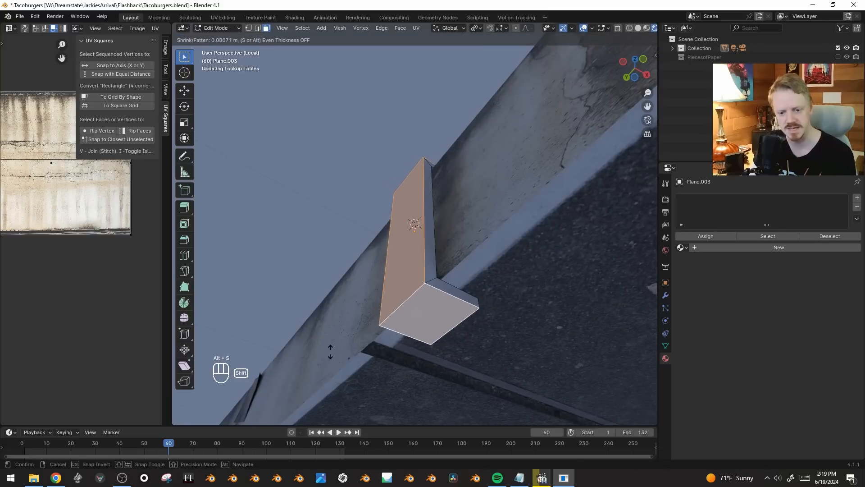
pyautogui.click(383, 144)
# - Adjust the crosswise edge of the bracket's sloped top by moving it along X and along Z
pyautogui.moveTo(444, 226); pyautogui.dragTo(439, 159, button='middle')
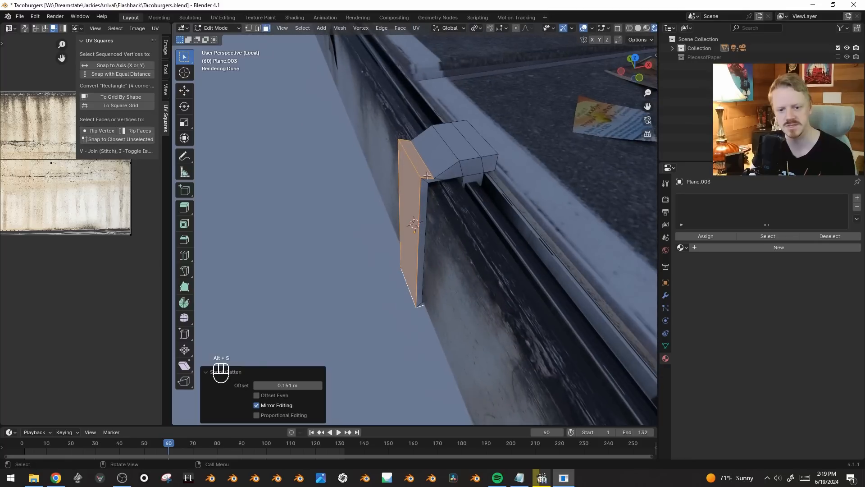
pyautogui.press('2')
pyautogui.click(439, 159)
pyautogui.press('g')
pyautogui.press('x')
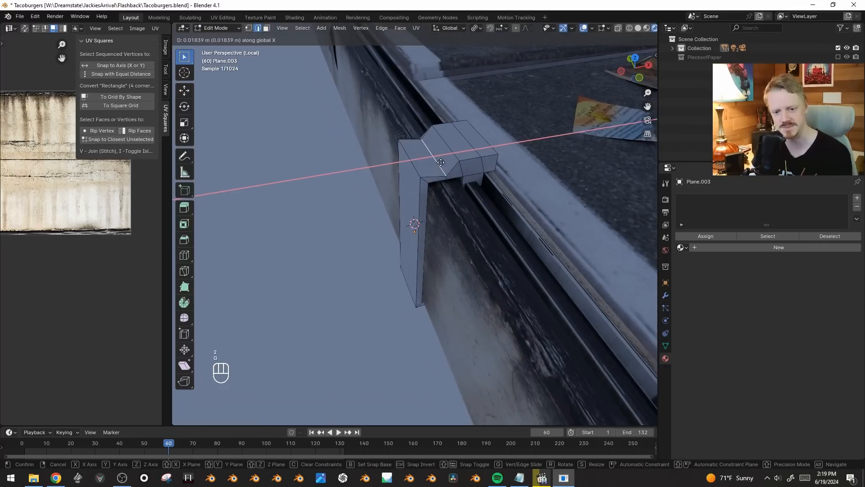
pyautogui.click(447, 159)
pyautogui.press('g')
pyautogui.press('z')
pyautogui.click(444, 130)
# - Scale the bracket's top faces overall and along Y, and extrude them about 0.519 m upward into a post
pyautogui.press('3')
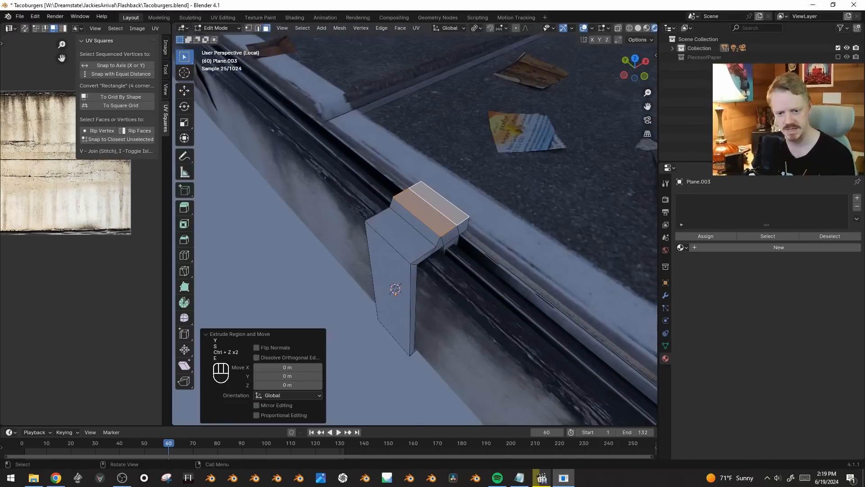
pyautogui.press('s')
pyautogui.click(564, 258)
pyautogui.press('s')
pyautogui.press('y')
pyautogui.click(500, 244)
pyautogui.moveTo(499, 244)
pyautogui.mouseDown(button='middle')
pyautogui.moveTo(499, 259)
pyautogui.moveTo(507, 239)
pyautogui.mouseUp(button='middle')
pyautogui.press('e')
pyautogui.click(515, 146)
# - Examine the extruded post from the front and top, and compare it with the full scene through the camera
pyautogui.scroll(-3, 515, 147)
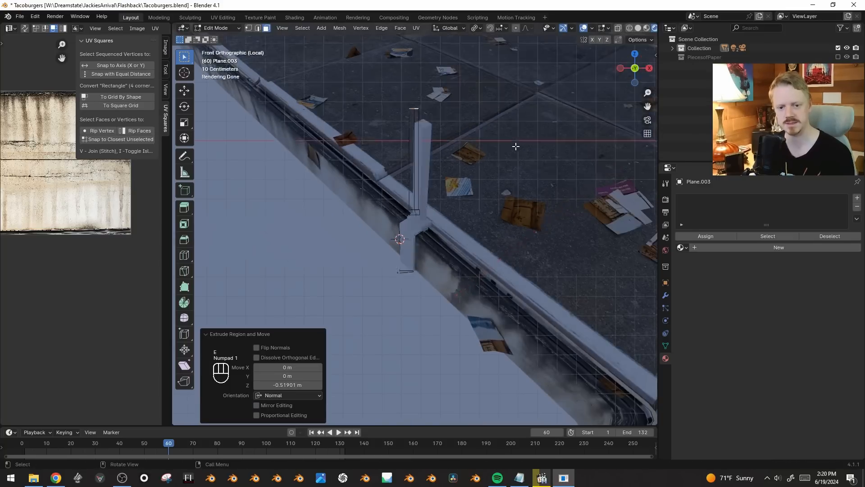
pyautogui.press('KP_1')
pyautogui.press('Tab')
pyautogui.press('KP_7')
pyautogui.press('KP_7')
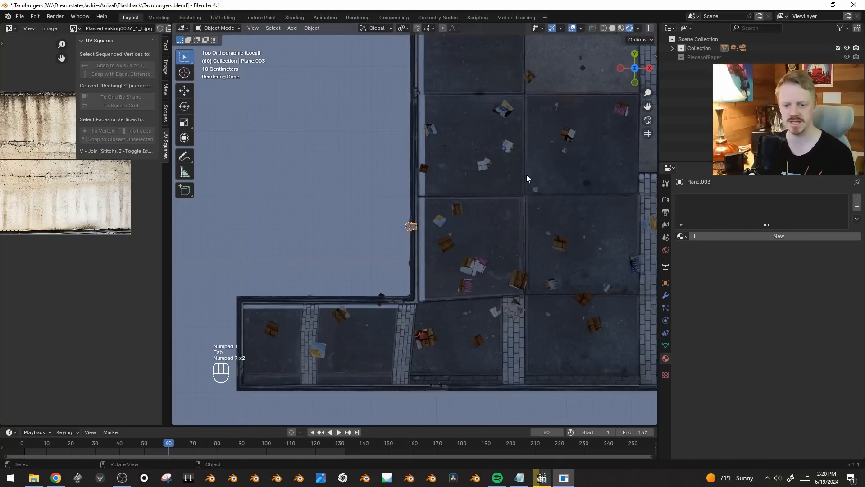
pyautogui.moveTo(488, 267); pyautogui.dragTo(497, 258, button='middle')
pyautogui.press('KP_Divide')
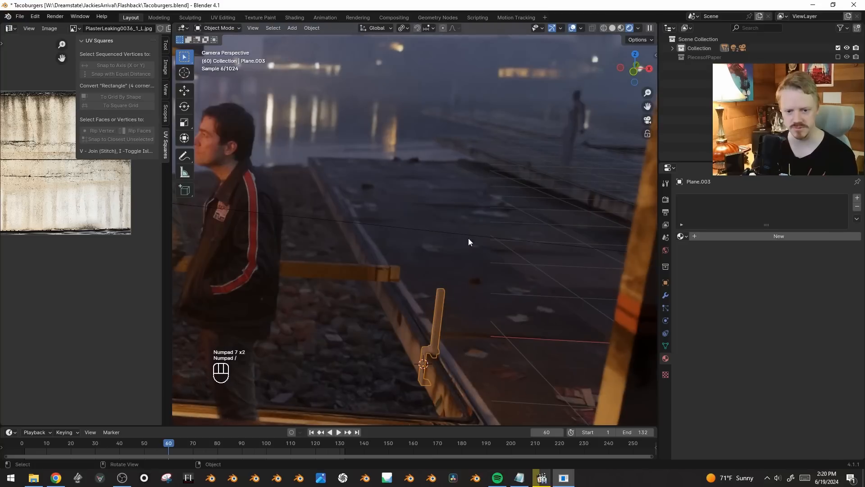
# - Extrude an angled section from the post's top, offset about 0.193 m along negative X, and a vertical section above it
pyautogui.press('e')
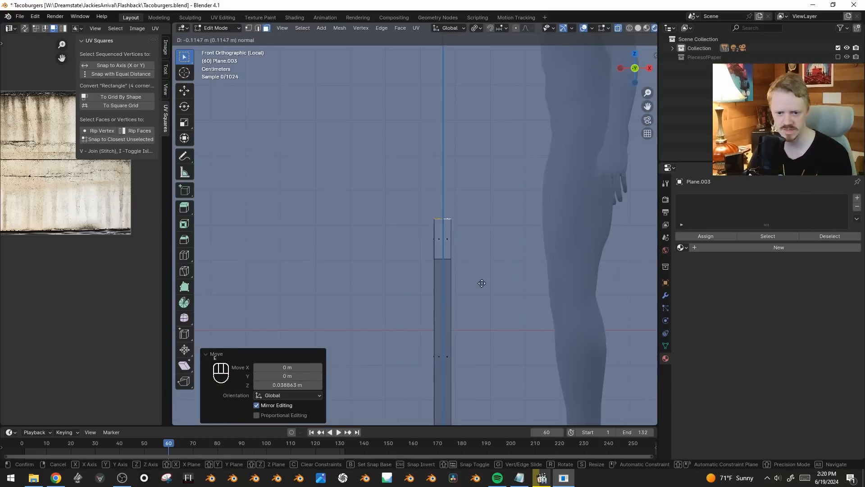
pyautogui.click(460, 259)
pyautogui.press('g')
pyautogui.click(387, 258)
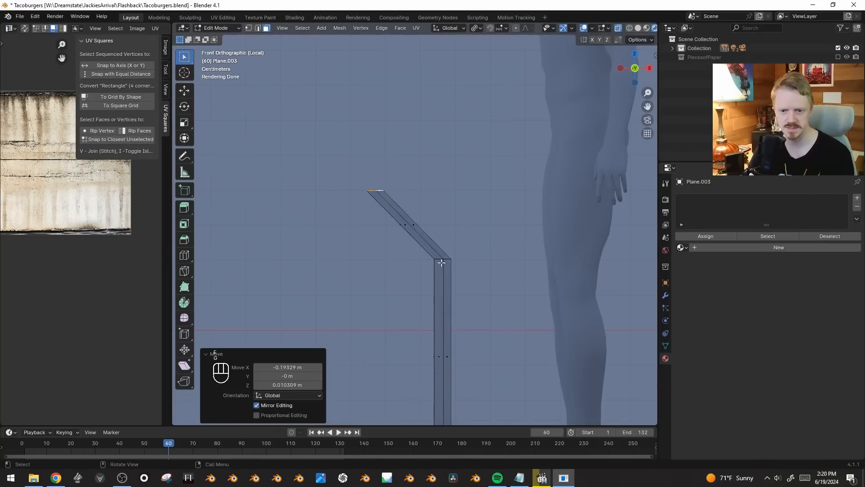
pyautogui.scroll(-3, 508, 235)
pyautogui.press('e')
pyautogui.click(528, 193)
pyautogui.scroll(3, 396, 201)
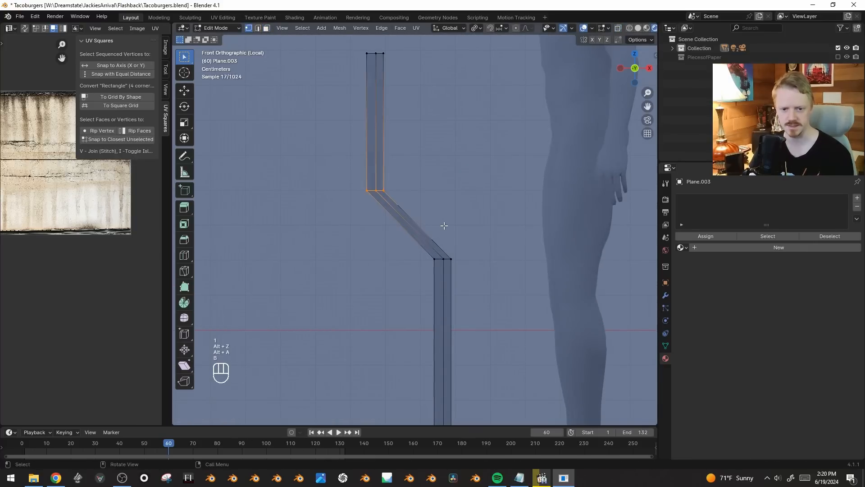
pyautogui.scroll(-2, 212, 244)
pyautogui.moveTo(344, 42); pyautogui.dragTo(566, 323)
pyautogui.hotkey('shift', 'ctrl', 'alt', 's')
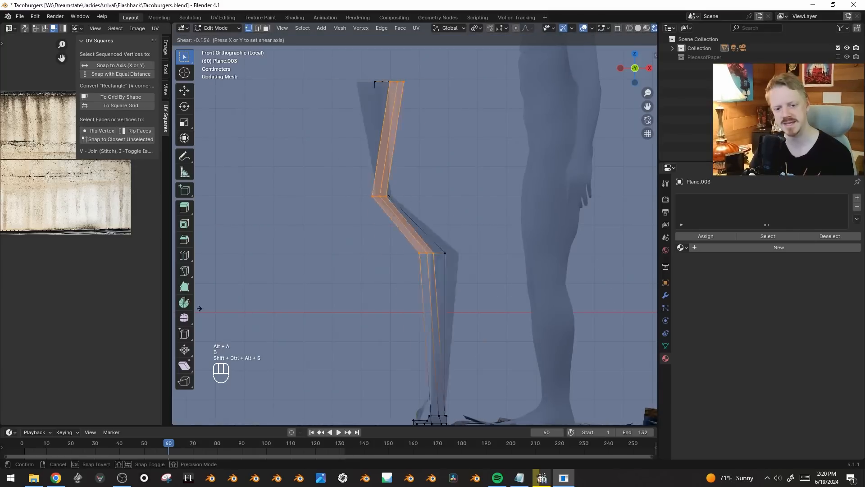
pyautogui.rightClick(622, 218)
pyautogui.hotkey('alt', 'a')
# - Lower the corner vertices at both bends along Z on the side of the post facing away from the walkway
pyautogui.hotkey('alt', 'z')
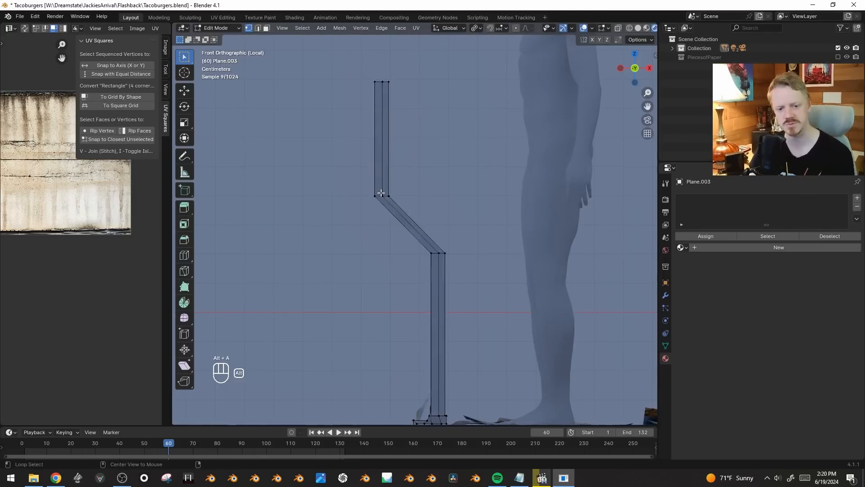
pyautogui.scroll(3, 387, 212)
pyautogui.press('b')
pyautogui.moveTo(361, 177); pyautogui.dragTo(369, 188)
pyautogui.press('g')
pyautogui.press('z')
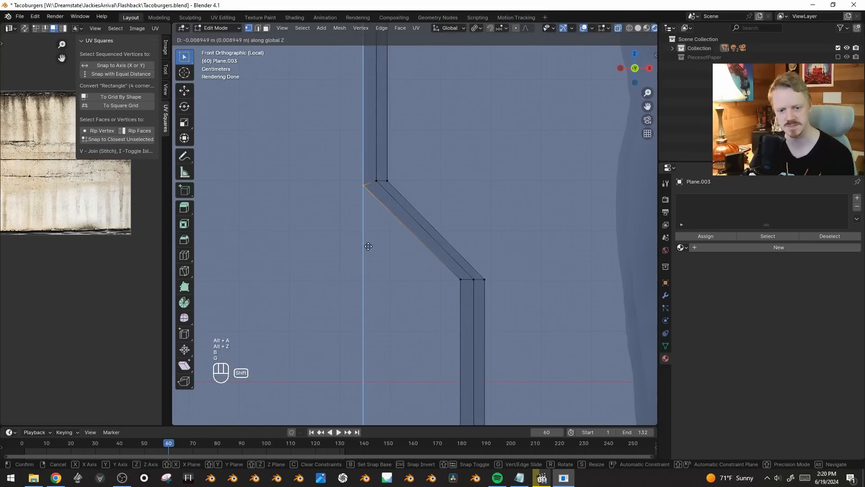
pyautogui.click(369, 246)
pyautogui.hotkey('ctrl', 'z')
pyautogui.press('b')
pyautogui.moveTo(459, 283); pyautogui.dragTo(466, 275)
pyautogui.press('g')
pyautogui.click(459, 288)
pyautogui.hotkey('alt', 'a')
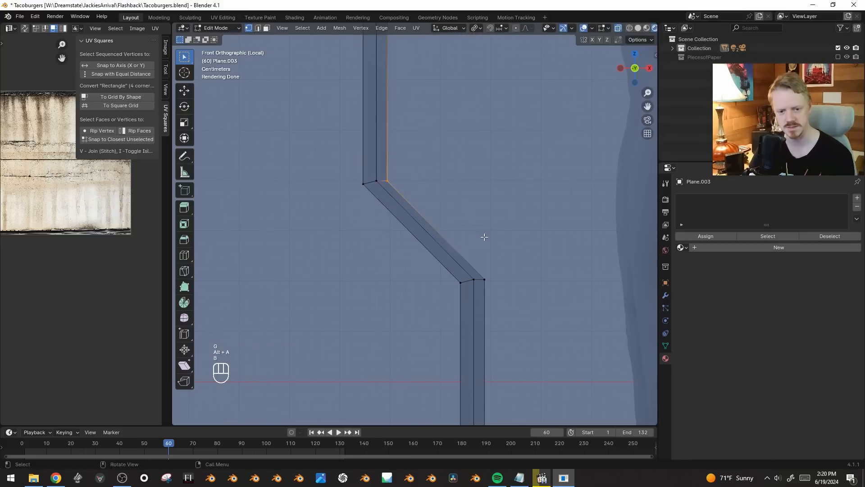
# - Raise the corner vertices at both bends along Z on the walkway side of the post
pyautogui.press('g')
pyautogui.press('z')
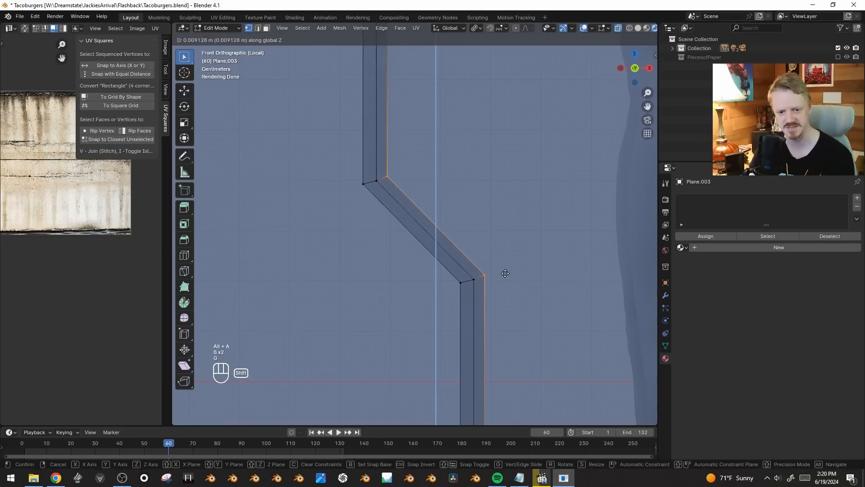
pyautogui.click(501, 261)
pyautogui.scroll(-5, 445, 236)
# - Select the post's lengthwise edges and bevel them
pyautogui.keyDown('shift'); pyautogui.moveTo(444, 213); pyautogui.dragTo(442, 228, button='middle'); pyautogui.keyUp('shift')
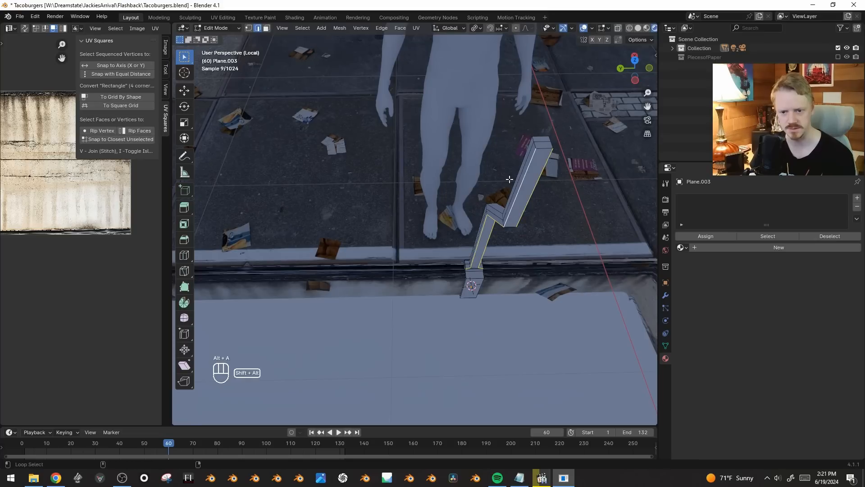
pyautogui.moveTo(509, 179); pyautogui.dragTo(448, 223, button='middle')
pyautogui.hotkey('ctrl', 'b')
pyautogui.click(581, 277)
pyautogui.moveTo(464, 269); pyautogui.dragTo(425, 228, button='middle')
pyautogui.scroll(2, 425, 228)
# - Add a cube at the post's top, shrink it to a small block and scale it by 1.686 along X
pyautogui.hotkey('shift', 'a')
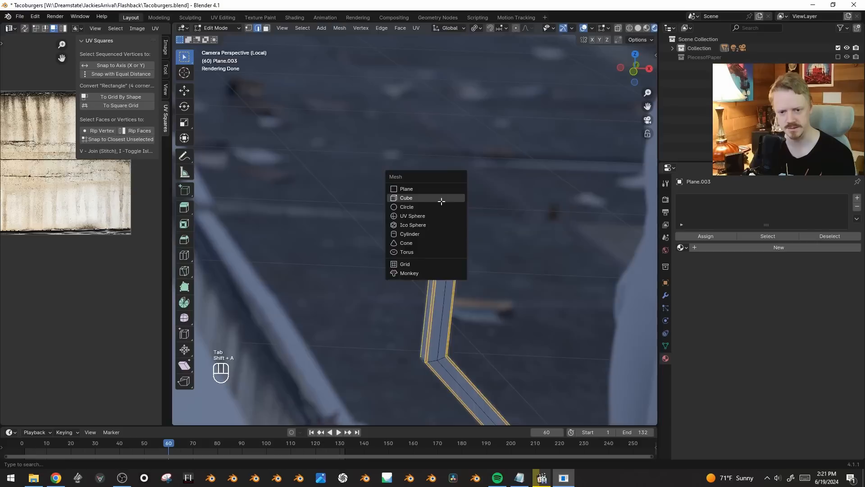
pyautogui.click(442, 201)
pyautogui.press('s')
pyautogui.click(476, 221)
pyautogui.press('s')
pyautogui.click(473, 219)
pyautogui.press('s')
pyautogui.press('x')
pyautogui.press('y')
pyautogui.click(532, 254)
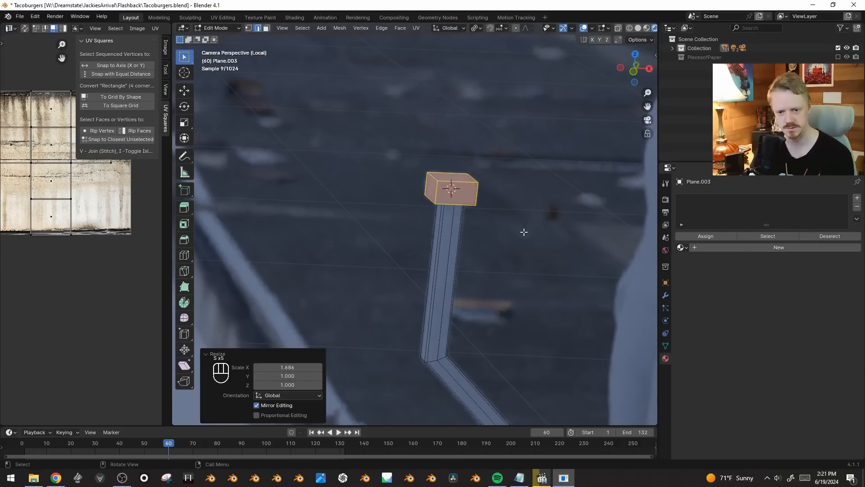
# - Lengthen the top block along X, shift it along X, and rotate it into a slightly sloping arm over the post
pyautogui.press('KP_1')
pyautogui.press('s')
pyautogui.press('x')
pyautogui.click(392, 252)
pyautogui.press('g')
pyautogui.press('x')
pyautogui.click(435, 250)
pyautogui.press('r')
pyautogui.click(621, 290)
pyautogui.hotkey('alt', 'z')
pyautogui.press('Tab')
# - Add a loop cut across the top arm and extrude the face loop at its end
pyautogui.press('Tab')
pyautogui.moveTo(608, 289); pyautogui.dragTo(473, 266, button='middle')
pyautogui.hotkey('ctrl', 'r')
pyautogui.doubleClick(402, 227)
pyautogui.press('3')
pyautogui.keyDown('alt'); pyautogui.click(401, 227); pyautogui.keyUp('alt')
pyautogui.hotkey('alt', 'e')
pyautogui.click(605, 293)
pyautogui.click(606, 289)
pyautogui.press('Tab')
pyautogui.press('Tab')
pyautogui.press('Tab')
# - Place linked duplicates of the post along Y to form a row on the walkway's edge, offsetting the last set 2.4479 m
pyautogui.hotkey('alt', 'd')
pyautogui.click(423, 231)
pyautogui.keyDown('shift'); pyautogui.click(416, 250); pyautogui.keyUp('shift')
pyautogui.keyDown('shift'); pyautogui.moveTo(415, 249); pyautogui.dragTo(518, 275, button='middle'); pyautogui.keyUp('shift')
pyautogui.hotkey('alt', 'd')
pyautogui.press('y')
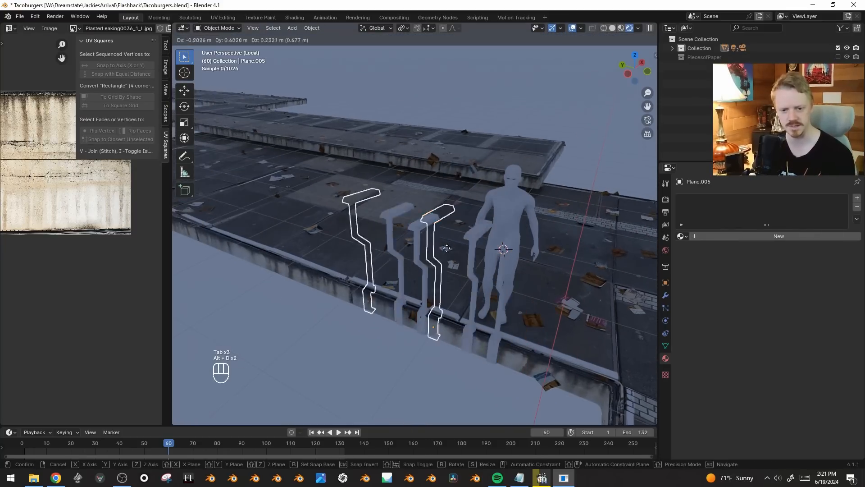
pyautogui.click(393, 236)
pyautogui.hotkey('alt', 'd')
pyautogui.press('y')
pyautogui.click(300, 190)
pyautogui.keyDown('shift'); pyautogui.moveTo(306, 191); pyautogui.dragTo(457, 265, button='middle'); pyautogui.keyUp('shift')
pyautogui.hotkey('alt', 'd')
pyautogui.press('y')
pyautogui.click(406, 242)
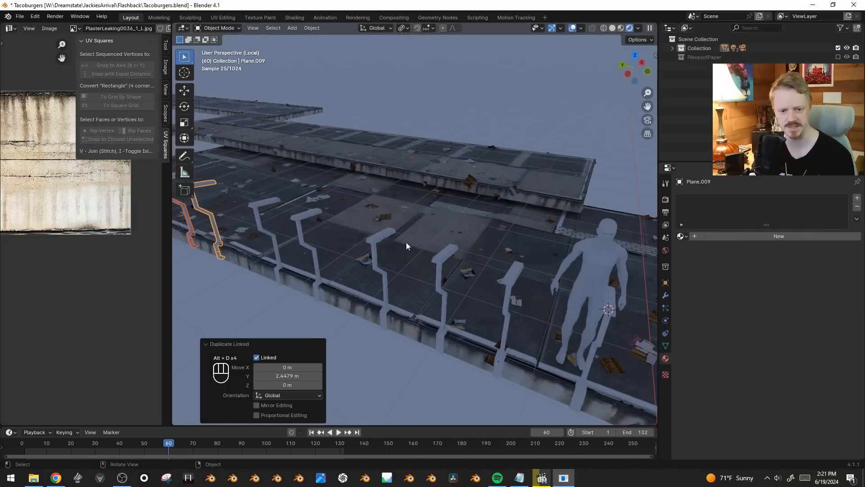
# - Make linked duplicates of two posts, rotate the copies 90 degrees and move them toward the near walkway
pyautogui.press('KP_Divide')
pyautogui.press('KP_7')
pyautogui.hotkey('alt', 'd')
pyautogui.click(415, 194)
pyautogui.press('r')
pyautogui.click(428, 133)
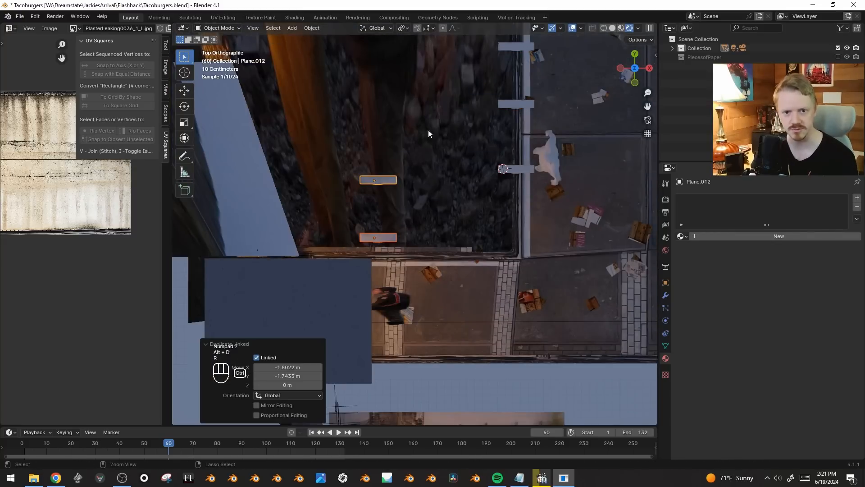
pyautogui.click(404, 28)
pyautogui.click(430, 72)
pyautogui.press('r')
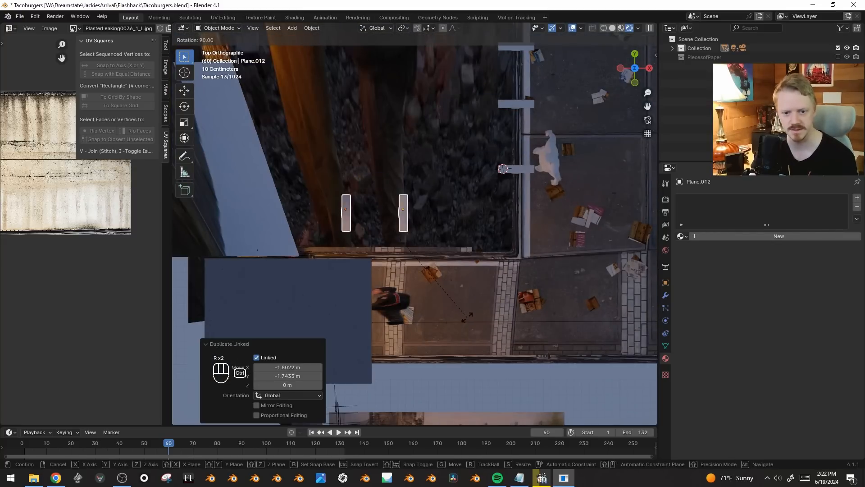
pyautogui.click(467, 318)
pyautogui.press('g')
pyautogui.click(493, 335)
# - Check the rotated post copies through the camera and delete them
pyautogui.press('KP_0')
pyautogui.hotkey('shift', 'alt', 'z')
pyautogui.hotkey('shift', 'alt', 'z')
pyautogui.press('x')
pyautogui.click(427, 164)
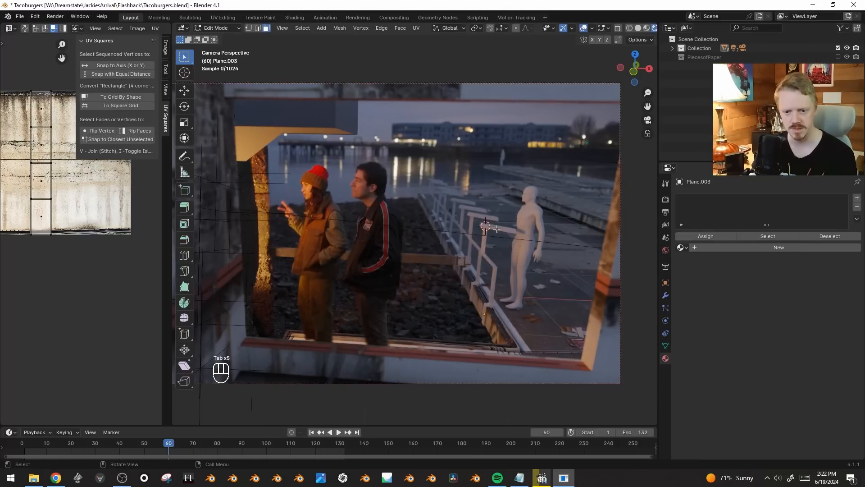
# - Select the sloping arm together with the post's top end in the front view and move them
pyautogui.press('KP_1')
pyautogui.press('KP_1')
pyautogui.press('a')
pyautogui.press('KP_Decimal')
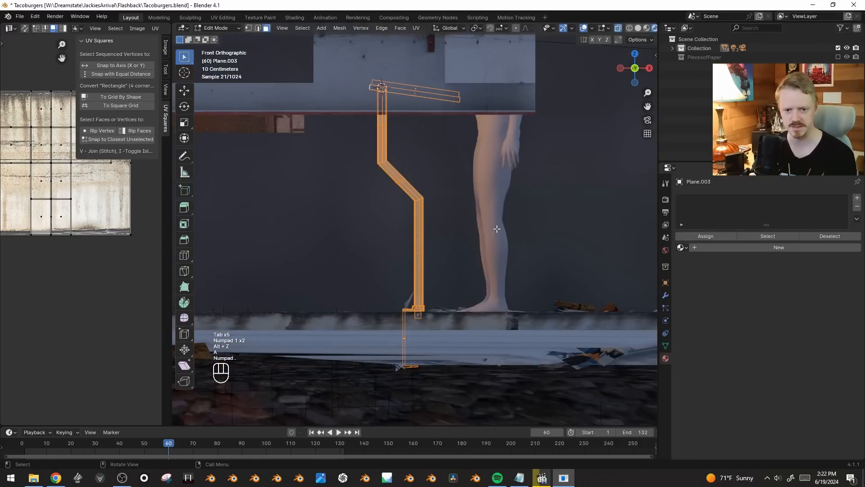
pyautogui.hotkey('alt', 'a')
pyautogui.press('b')
pyautogui.moveTo(355, 66); pyautogui.dragTo(498, 146)
pyautogui.press('g')
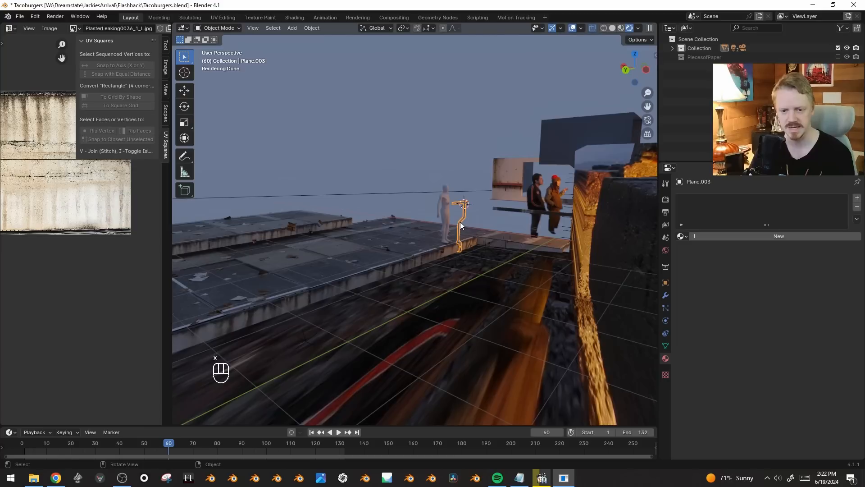
# - Isolate the post and duplicate its entire mesh 1.4484 m along Y within the same object
pyautogui.press('KP_Divide')
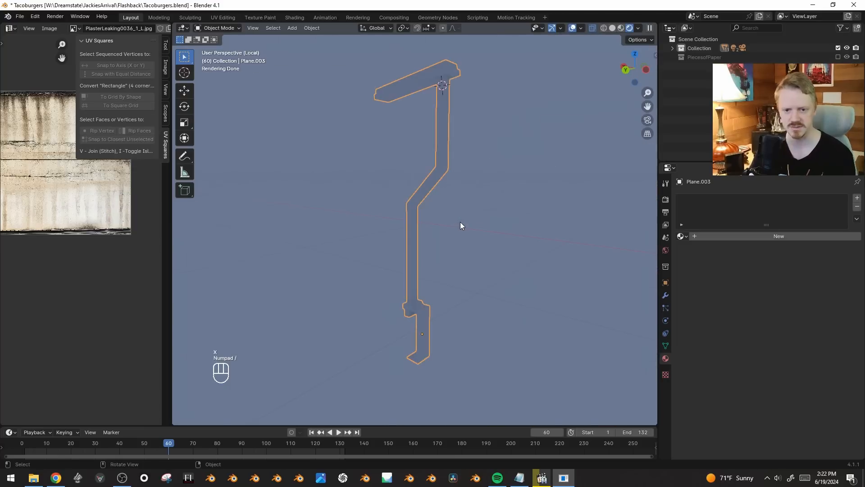
pyautogui.press('KP_7')
pyautogui.press('Tab')
pyautogui.press('a')
pyautogui.keyDown('shift'); pyautogui.moveTo(461, 222); pyautogui.dragTo(482, 280, button='middle'); pyautogui.keyUp('shift')
pyautogui.hotkey('shift', 'd')
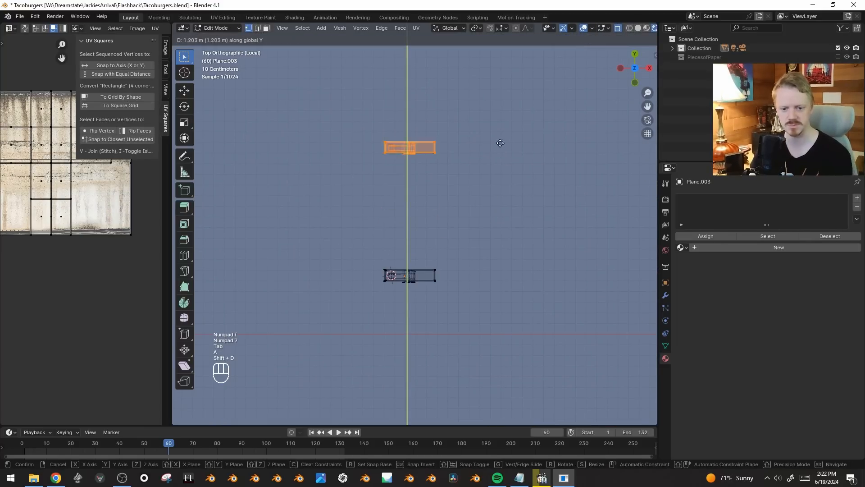
pyautogui.click(506, 123)
pyautogui.moveTo(439, 230); pyautogui.dragTo(518, 134, button='middle')
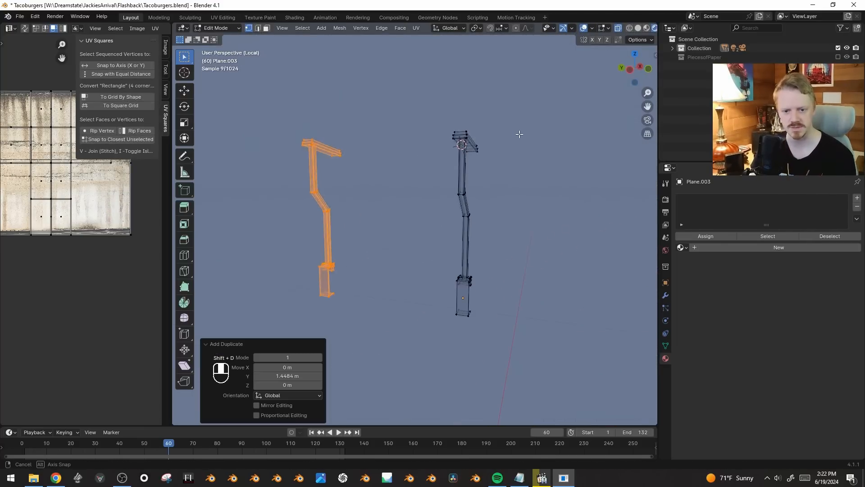
pyautogui.moveTo(518, 134); pyautogui.dragTo(521, 133, button='middle')
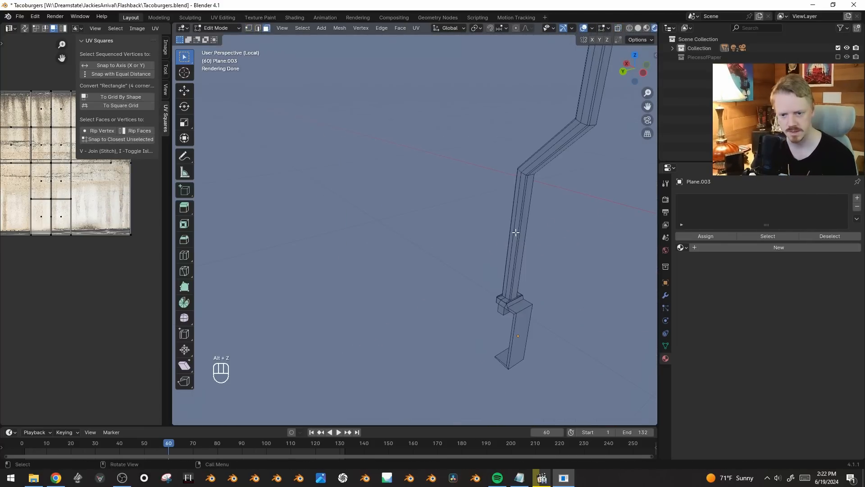
# - Snap the 3D cursor to the post's lower shaft, add a cube there and scale it down to bar thickness
pyautogui.click(516, 232)
pyautogui.hotkey('shift', 's')
pyautogui.click(566, 290)
pyautogui.hotkey('shift', 'a')
pyautogui.click(420, 91)
pyautogui.press('s')
pyautogui.press('s')
pyautogui.click(547, 273)
pyautogui.press('s')
pyautogui.click(521, 256)
# - Scale the small cube by 15.658 along Y and move it about 0.206 m along Y out from the post
pyautogui.press('s')
pyautogui.press('x')
pyautogui.rightClick(530, 350)
pyautogui.press('s')
pyautogui.press('y')
pyautogui.click(484, 174)
pyautogui.press('g')
pyautogui.press('y')
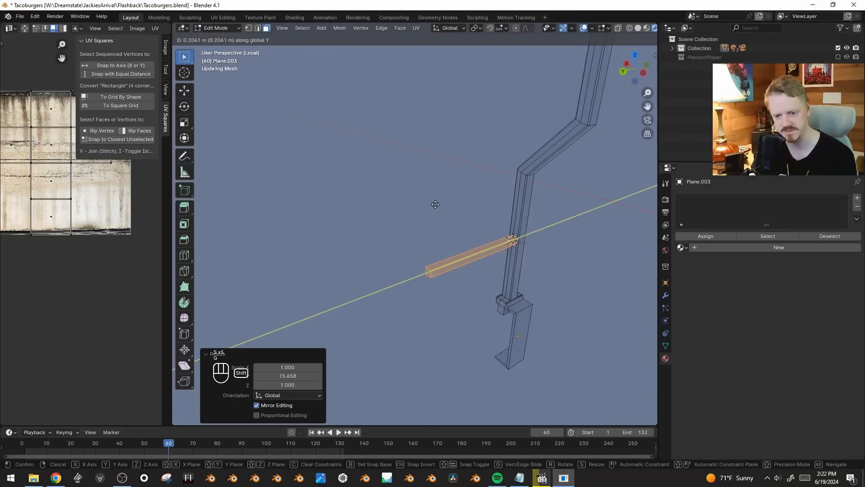
pyautogui.click(436, 205)
# - Move the bar's free end face 0.97754 m along Y to reach the opposite post
pyautogui.click(428, 270)
pyautogui.moveTo(428, 271); pyautogui.dragTo(536, 265, button='middle')
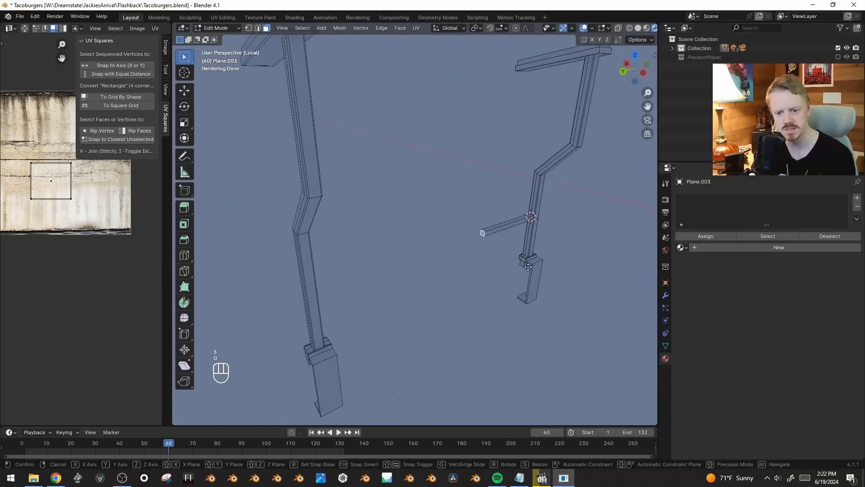
pyautogui.press('g')
pyautogui.press('y')
pyautogui.click(283, 370)
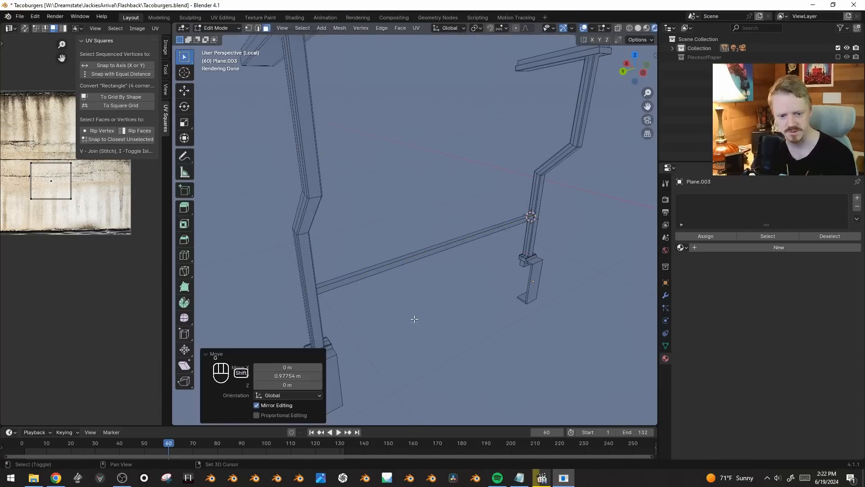
# - Move the entire crossbar between the posts up about 0.235 m along Z
pyautogui.moveTo(284, 370); pyautogui.dragTo(401, 285, button='middle')
pyautogui.hotkey('ctrl', 'l')
pyautogui.press('g')
pyautogui.press('z')
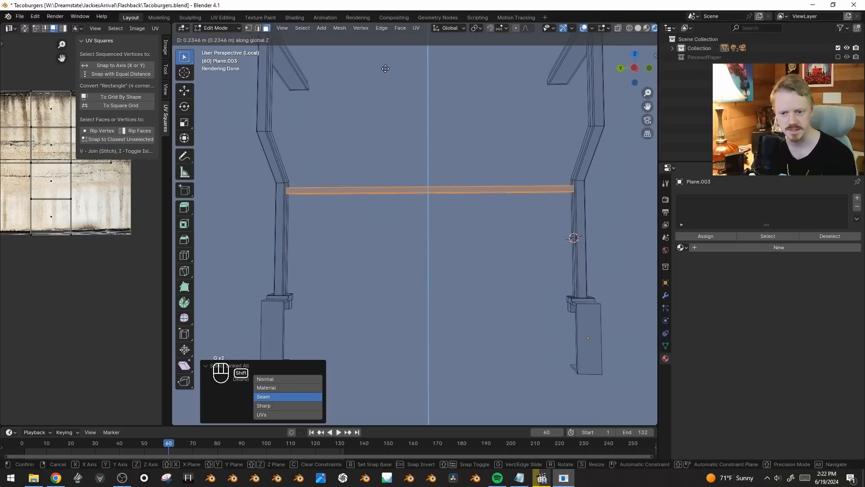
pyautogui.click(385, 69)
# - Duplicate the crossbar and place the copy 0.33039 m below the raised one along Z
pyautogui.hotkey('shift', 'd')
pyautogui.press('z')
pyautogui.click(390, 162)
pyautogui.moveTo(481, 195); pyautogui.dragTo(443, 216, button='middle')
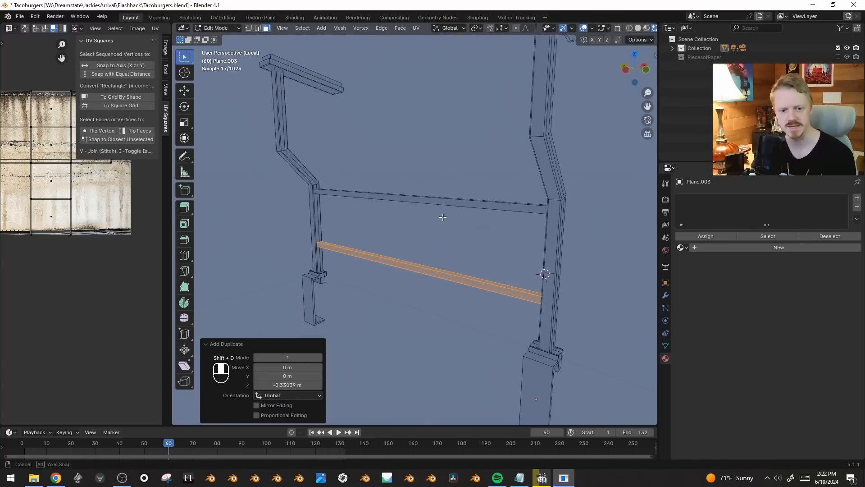
# - Duplicate both crossbars onto the posts' upper section, offset about -0.195 m in X and 0.615 m in Z
pyautogui.keyDown('shift'); pyautogui.click(421, 200); pyautogui.keyUp('shift')
pyautogui.press('2')
pyautogui.hotkey('ctrl', 'l')
pyautogui.press('KP_1')
pyautogui.press('KP_3')
pyautogui.press('KP_1')
pyautogui.hotkey('alt', 'z')
pyautogui.hotkey('shift', 'd')
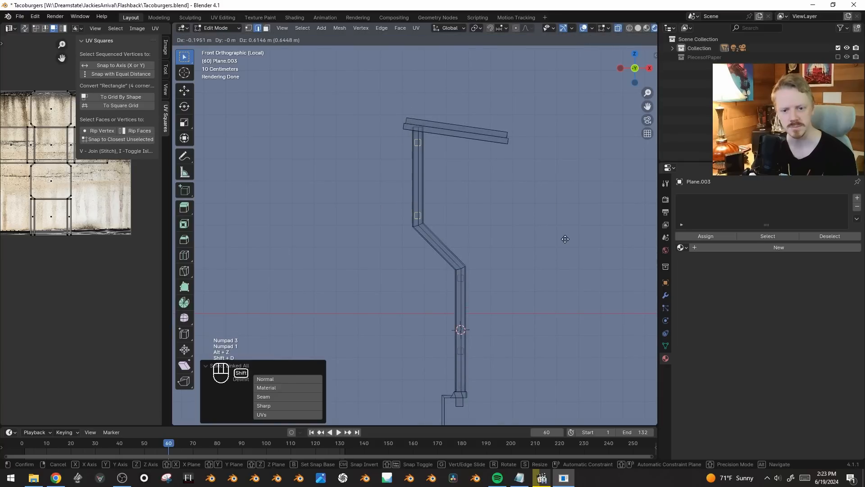
pyautogui.click(566, 239)
# - Delete all vertices of the far post's top plate
pyautogui.moveTo(534, 246); pyautogui.dragTo(569, 279, button='middle')
pyautogui.scroll(-4, 568, 279)
pyautogui.press('Tab')
pyautogui.hotkey('alt', 'z')
pyautogui.press('Tab')
pyautogui.click(420, 145)
pyautogui.hotkey('ctrl', 'l')
pyautogui.press('x')
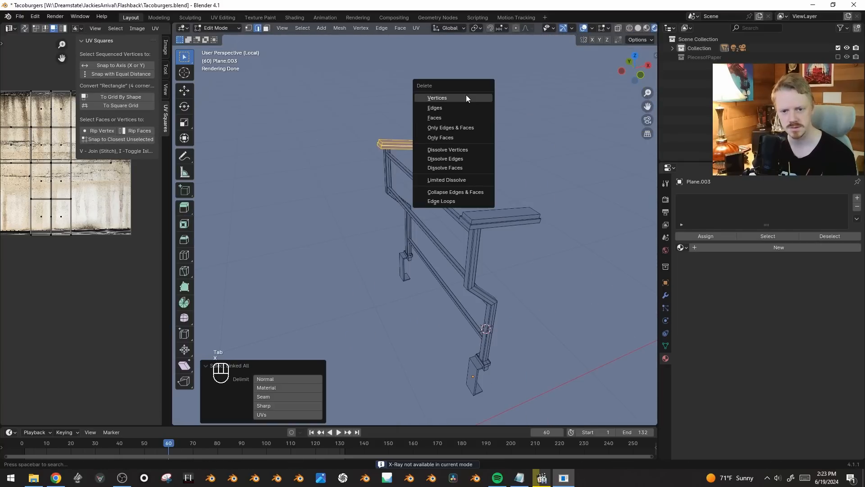
pyautogui.click(466, 97)
# - Stretch the remaining top plate about 1.46 m along Y so it spans both posts
pyautogui.moveTo(466, 97); pyautogui.dragTo(537, 199, button='middle')
pyautogui.press('1')
pyautogui.click(537, 199)
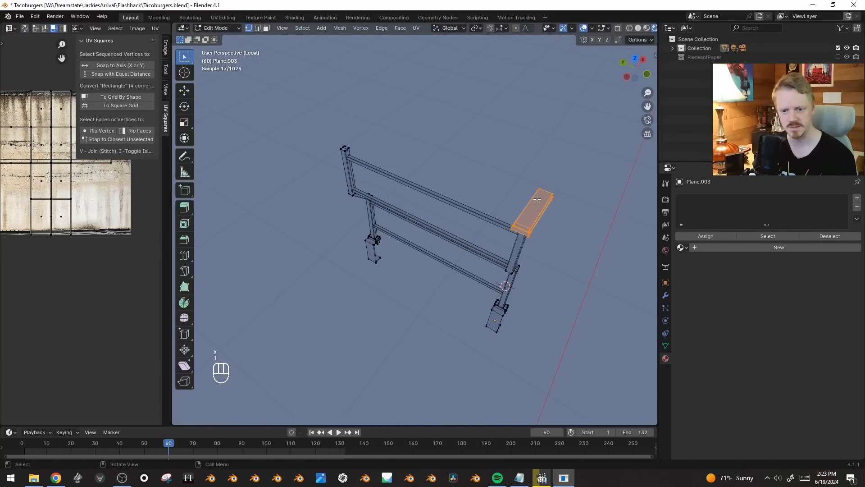
pyautogui.press('KP_4')
pyautogui.press('KP_7')
pyautogui.hotkey('alt', 'z')
pyautogui.hotkey('alt', 'z')
pyautogui.hotkey('alt', 'z')
pyautogui.press('b')
pyautogui.moveTo(379, 360); pyautogui.dragTo(539, 324, button='middle')
pyautogui.press('g')
pyautogui.middleClick(559, 252)
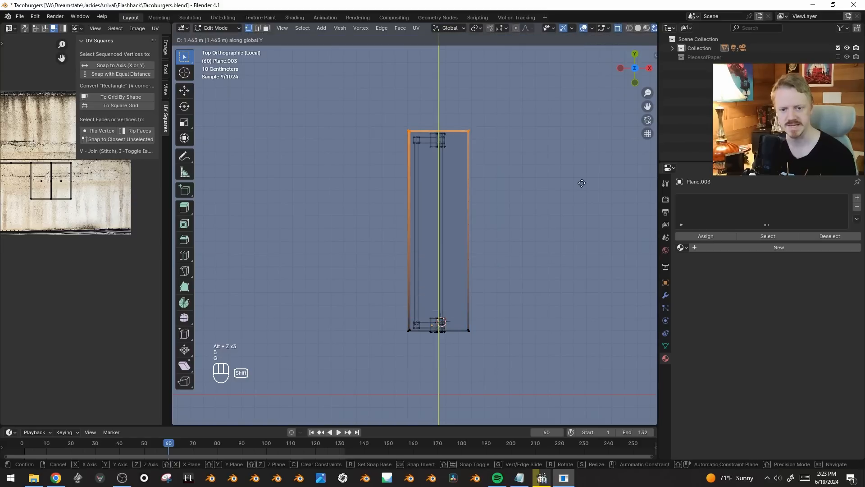
pyautogui.click(587, 210)
# - Bevel the four vertical corner edges of the long top plate
pyautogui.moveTo(586, 216); pyautogui.dragTo(590, 303, button='middle')
pyautogui.press('2')
pyautogui.hotkey('alt', 'z')
pyautogui.hotkey('ctrl', 'b')
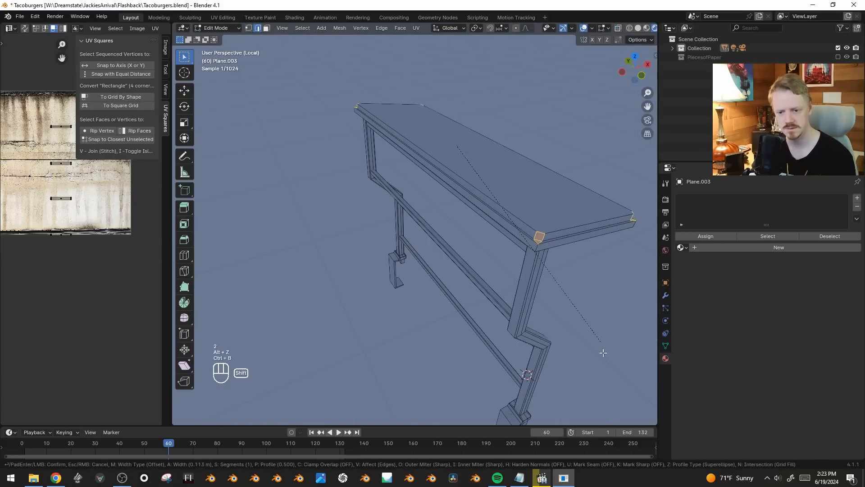
pyautogui.click(613, 378)
# - Bevel the border of the plate's upper face with 3 segments
pyautogui.press('3')
pyautogui.hotkey('ctrl', 'b')
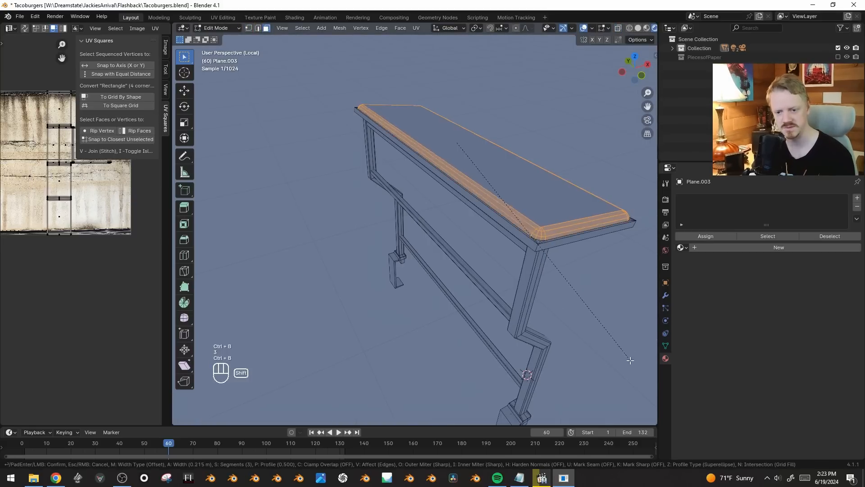
pyautogui.click(613, 311)
pyautogui.press('Tab')
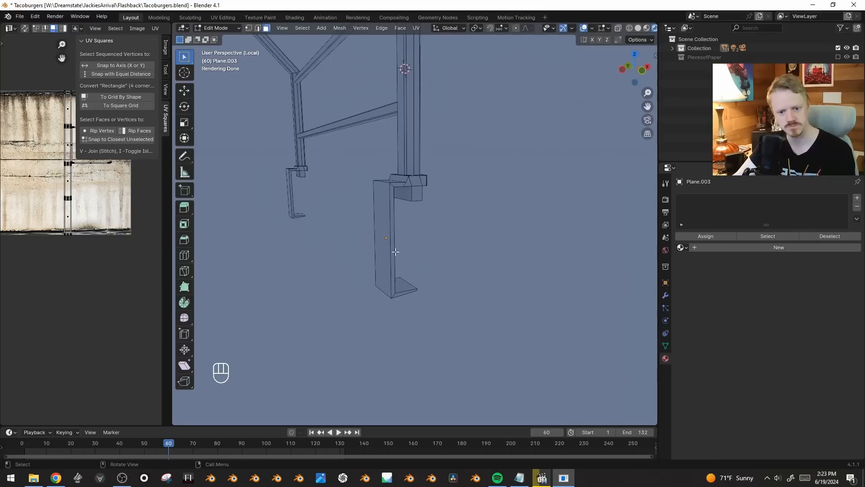
# - Duplicate the bracket's front face, scale it 0.226 along Z and widen it about 1.27 times along Y
pyautogui.moveTo(396, 249); pyautogui.dragTo(384, 234, button='middle')
pyautogui.scroll(2, 400, 240)
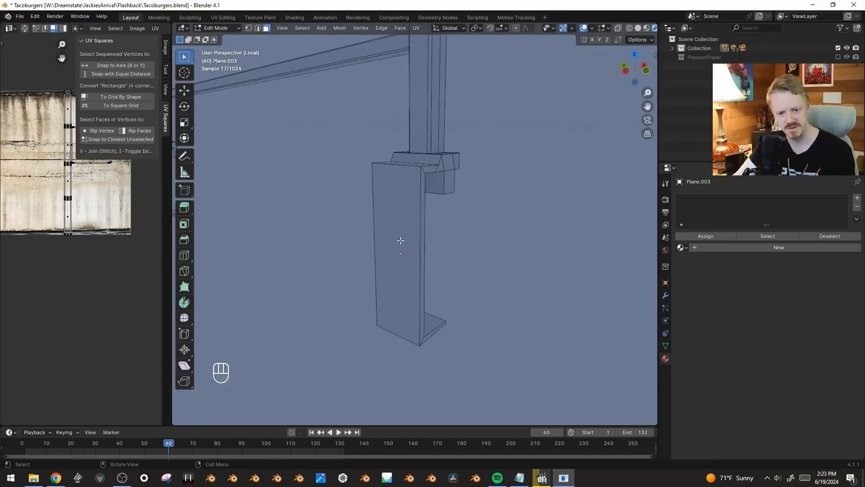
pyautogui.click(404, 267)
pyautogui.hotkey('shift', 'd')
pyautogui.press('s')
pyautogui.press('z')
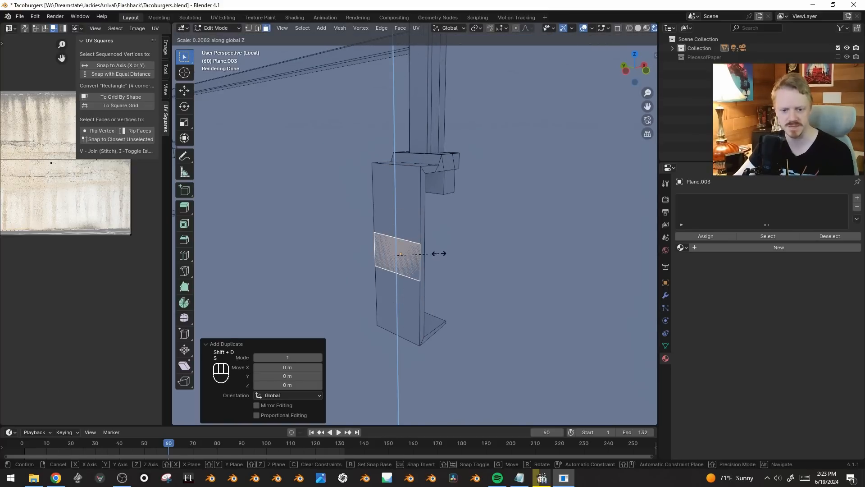
pyautogui.click(444, 253)
pyautogui.press('s')
pyautogui.press('y')
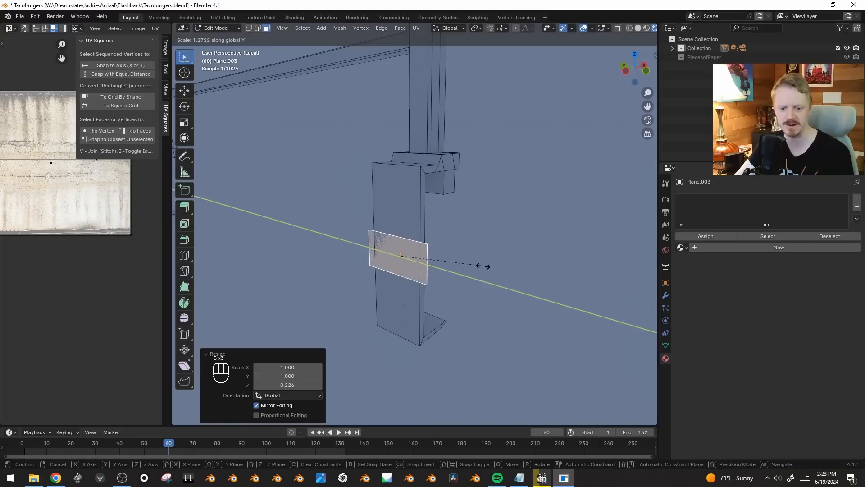
pyautogui.click(491, 266)
# - Move the small face along X off the bracket and extrude it about 0.025 m into a clamp block
pyautogui.press('g')
pyautogui.press('y')
pyautogui.press('x')
pyautogui.click(499, 264)
pyautogui.press('e')
pyautogui.click(485, 273)
pyautogui.scroll(1, 420, 248)
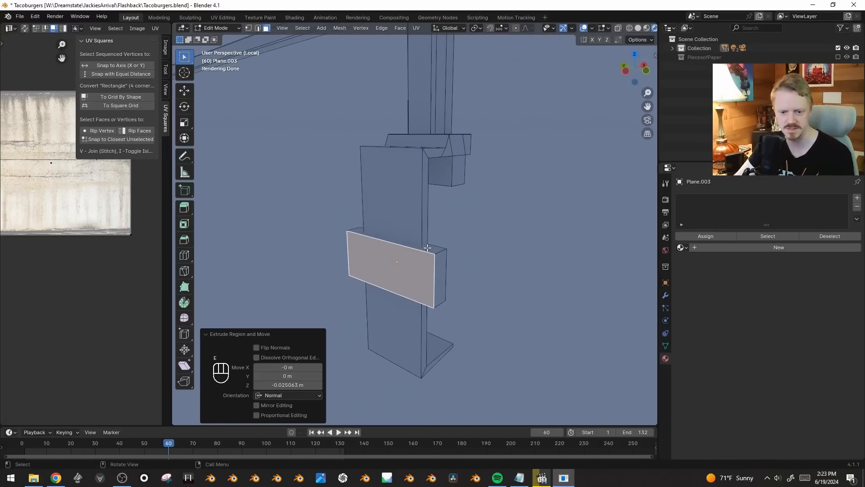
# - Inset the clamp block's upper face and extrude the inset face downward to hollow it
pyautogui.click(509, 247)
pyautogui.press('i')
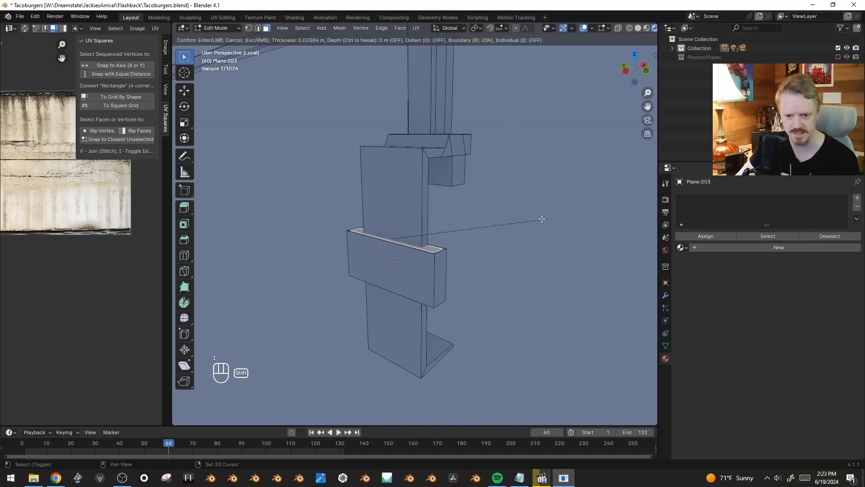
pyautogui.click(526, 223)
pyautogui.press('e')
pyautogui.click(531, 282)
# - Snap the 3D cursor to the clamp block's front face and add a cylinder there with fewer vertices
pyautogui.click(404, 271)
pyautogui.hotkey('shift', 's')
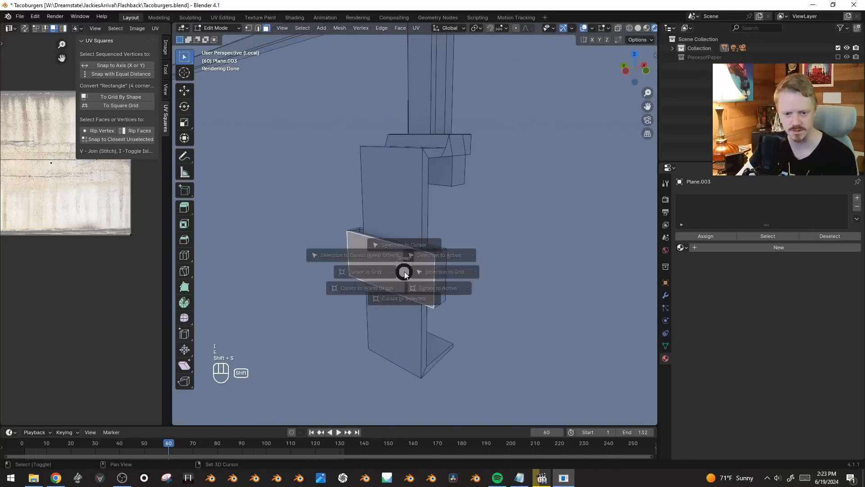
pyautogui.hotkey('shift', 'a')
pyautogui.click(464, 224)
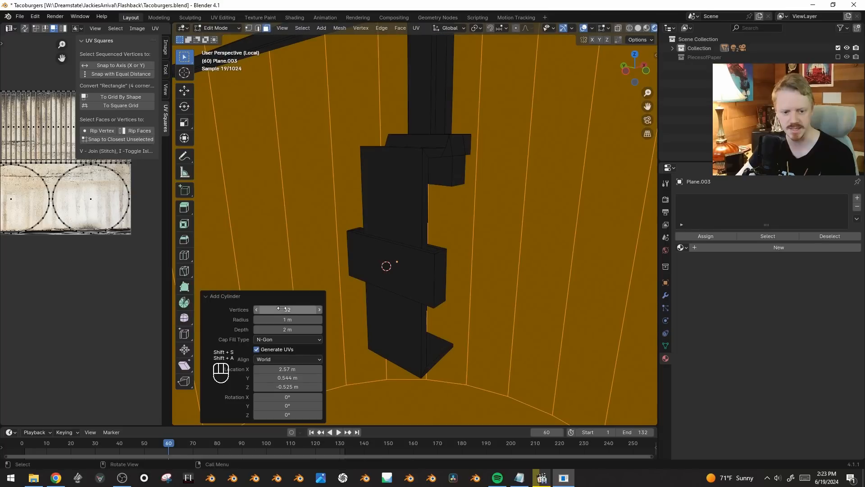
pyautogui.press('Return')
# - Scale the cylinder by 0.121 and again by 0.278, and rotate it 90° around Y
pyautogui.press('s')
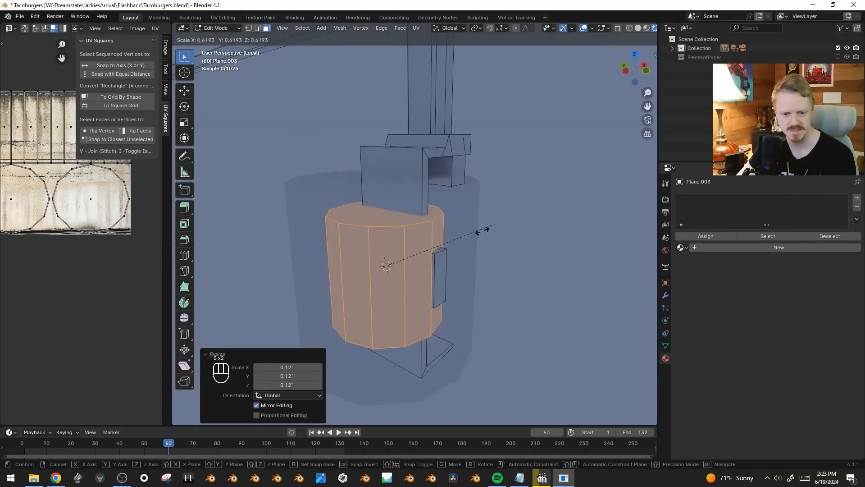
pyautogui.click(431, 218)
pyautogui.press('r')
pyautogui.press('y')
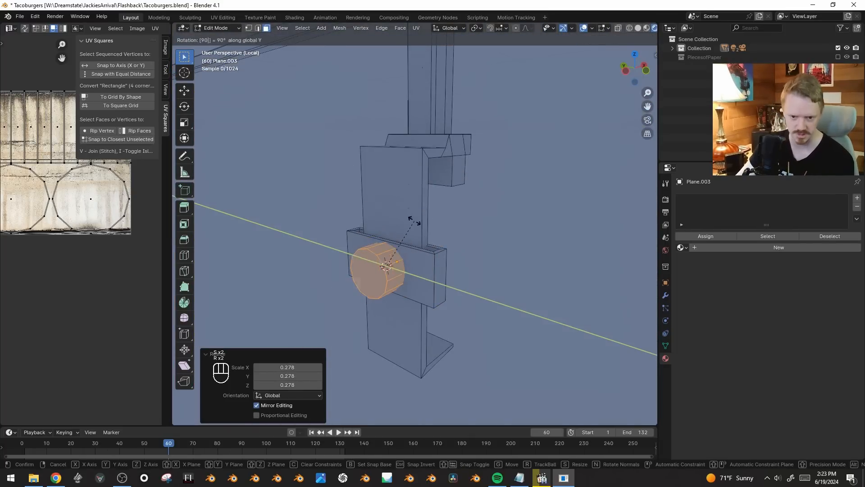
# - Inset the bolt's front cap and extrude its centre about 0.011 m outward
pyautogui.press('i')
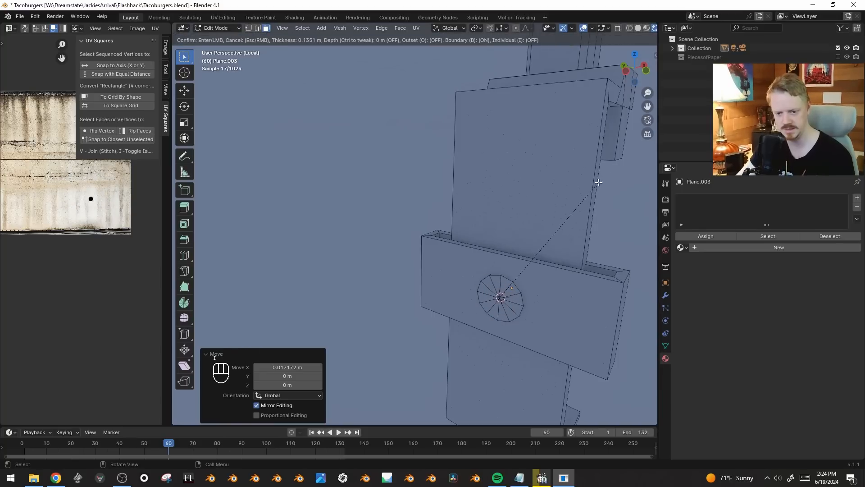
pyautogui.click(636, 160)
pyautogui.press('e')
pyautogui.click(586, 165)
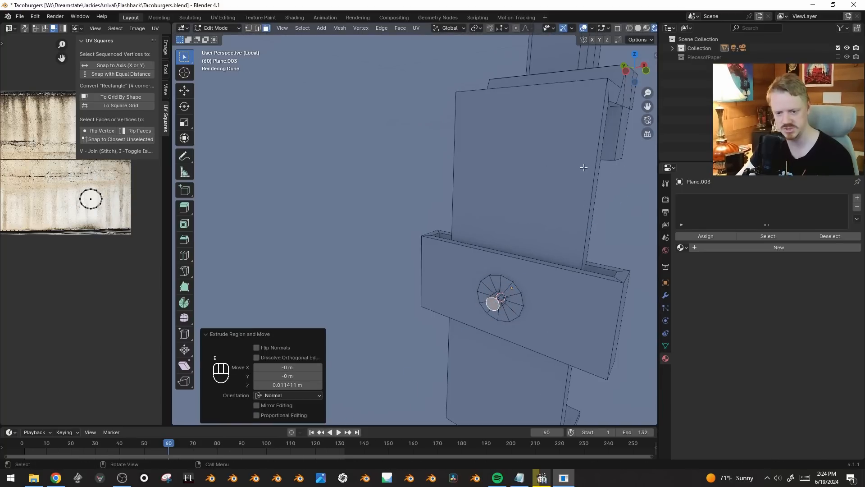
# - Shift the bolt about 0.03 m along Y and duplicate it about 0.06 m the other way along Y
pyautogui.hotkey('ctrl', 'l')
pyautogui.press('g')
pyautogui.press('x')
pyautogui.press('y')
pyautogui.click(553, 157)
pyautogui.hotkey('shift', 'd')
pyautogui.press('x')
pyautogui.press('y')
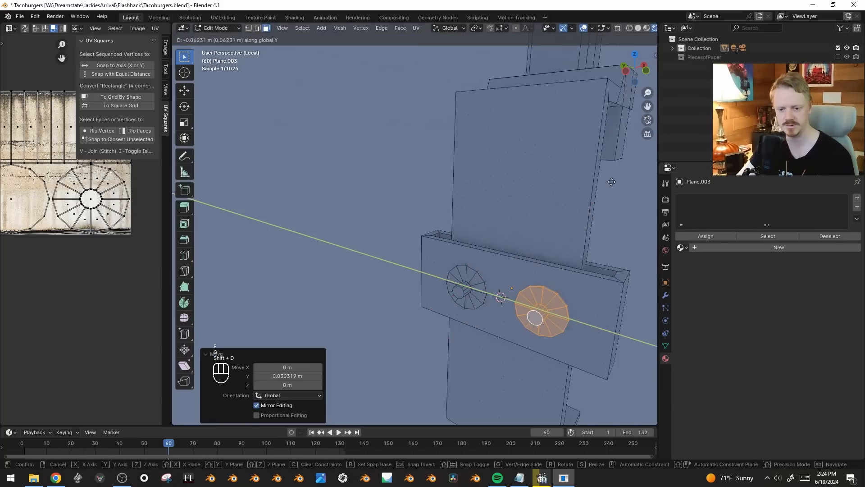
pyautogui.click(604, 182)
pyautogui.press('Tab')
pyautogui.scroll(-2, 567, 204)
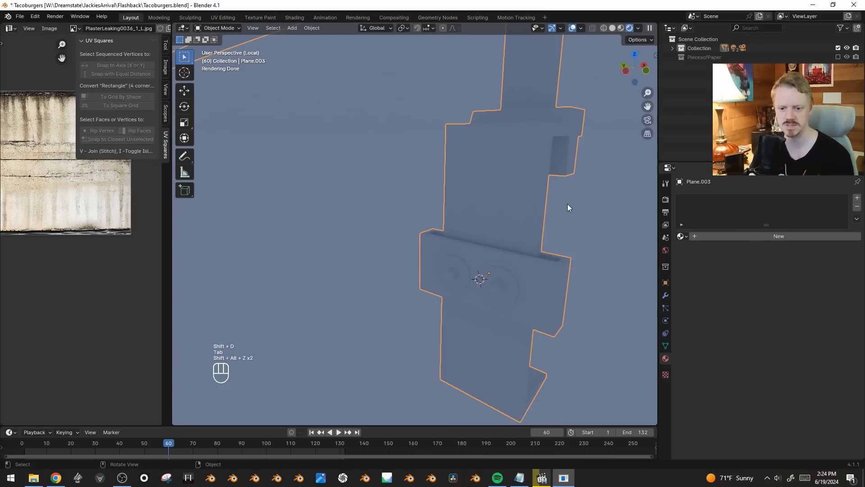
# - Create a new material for the railing with an Image Texture as its base colour
pyautogui.click(747, 236)
pyautogui.click(753, 293)
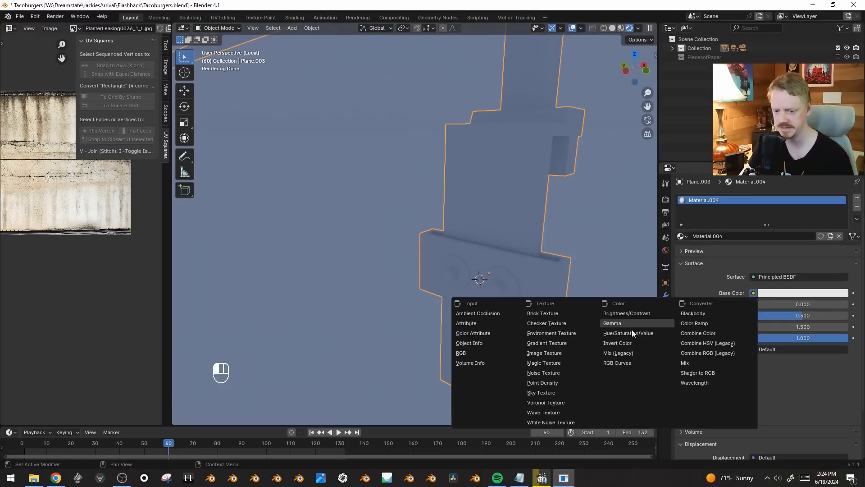
pyautogui.click(578, 352)
# - Load TexturesCom_MetalGalvanized0023_1_M.jpg from the V:\textures\Bare folder as the base colour image
pyautogui.click(821, 304)
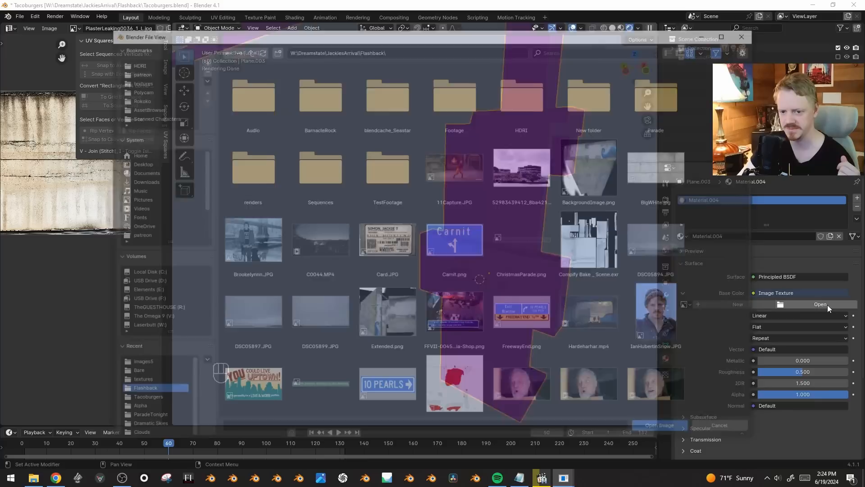
pyautogui.click(134, 373)
pyautogui.click(446, 289)
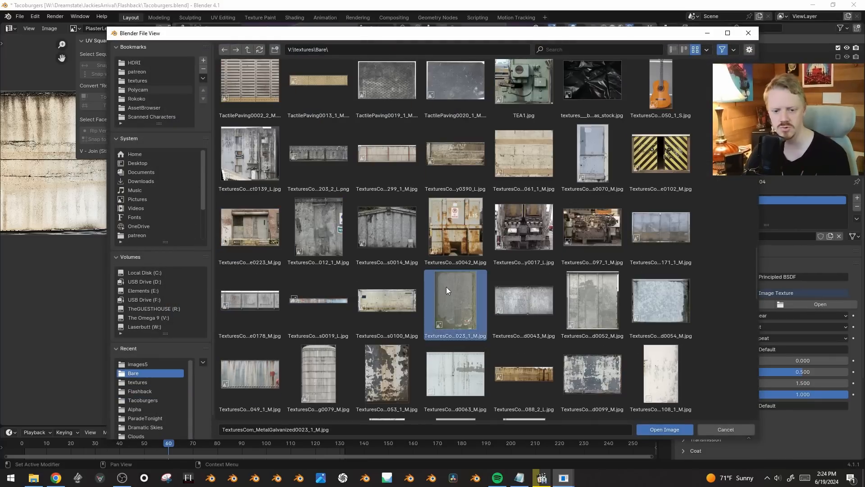
pyautogui.click(646, 428)
pyautogui.hotkey('shift', 'alt', 'z')
pyautogui.scroll(-7, 521, 291)
pyautogui.keyDown('shift'); pyautogui.moveTo(487, 167); pyautogui.dragTo(451, 128, button='middle'); pyautogui.keyUp('shift')
pyautogui.scroll(-5, 464, 205)
pyautogui.hotkey('shift', 'alt', 'z')
pyautogui.moveTo(410, 164); pyautogui.dragTo(508, 193, button='middle')
# - Widen the UV editor and apply the railing object's scale
pyautogui.press('Tab')
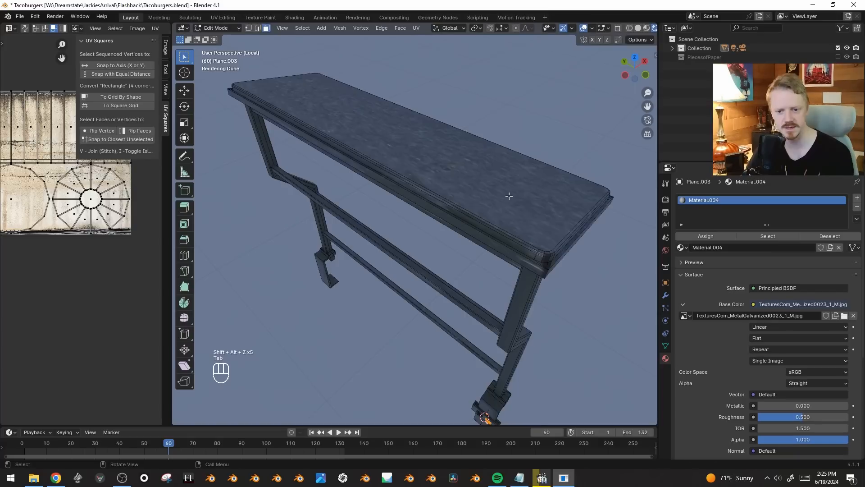
pyautogui.hotkey('ctrl', 'l')
pyautogui.scroll(-2, 110, 166)
pyautogui.keyDown('shift'); pyautogui.moveTo(86, 220); pyautogui.dragTo(93, 270, button='middle'); pyautogui.keyUp('shift')
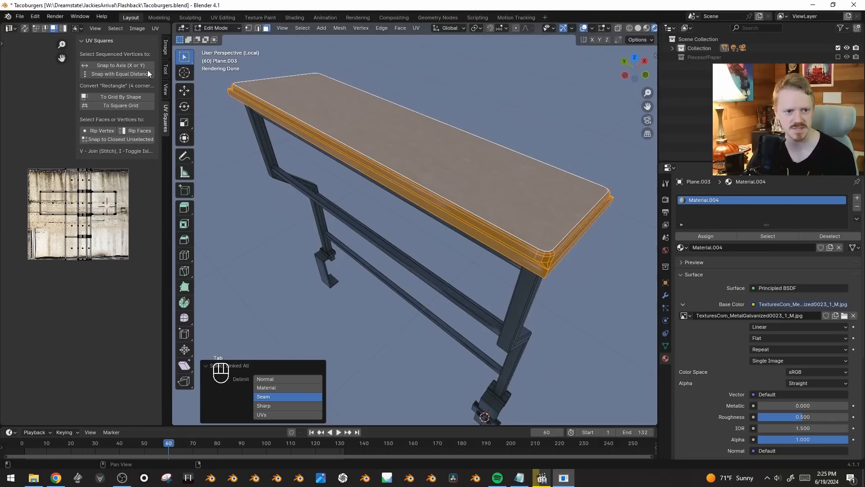
pyautogui.moveTo(172, 60); pyautogui.dragTo(310, 60)
pyautogui.press('Tab')
pyautogui.hotkey('ctrl', 'a')
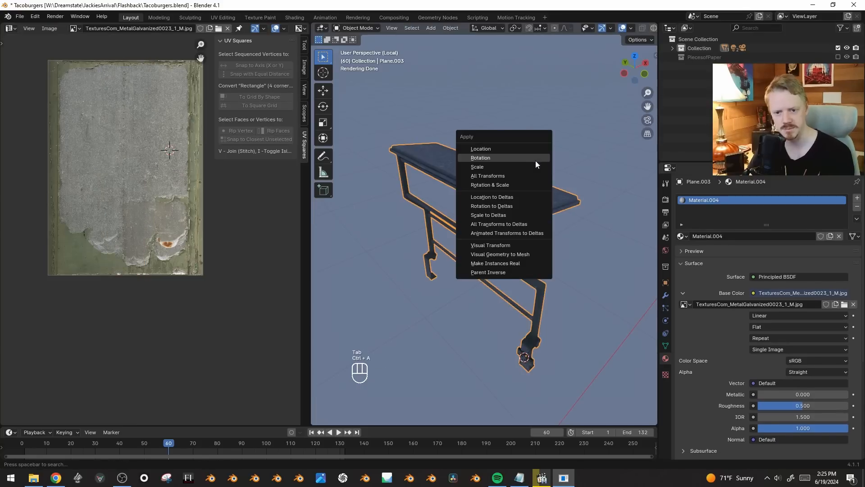
pyautogui.click(527, 169)
# - Unwrap the railing's entire mesh
pyautogui.press('Tab')
pyautogui.press('a')
pyautogui.press('u')
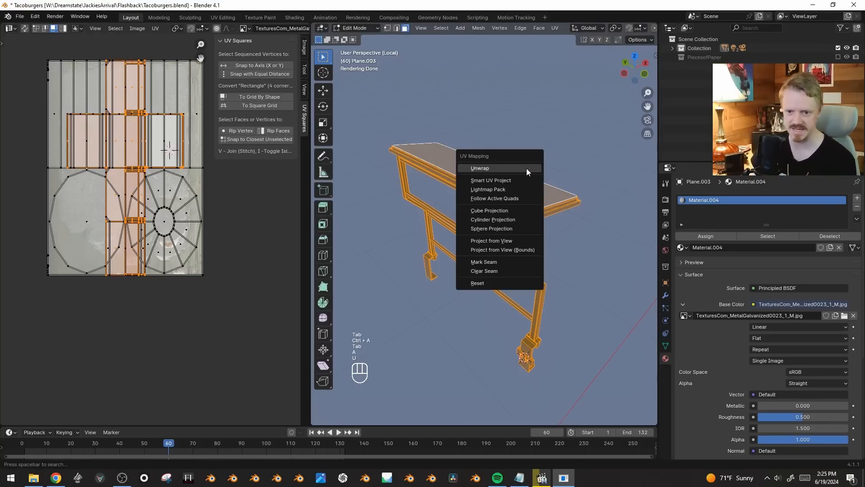
pyautogui.press('a')
# - Undo the latest UV edits, then rescale and reposition the railing's whole UV layout over the metal texture
pyautogui.hotkey('ctrl', 'z')
pyautogui.hotkey('ctrl', 'z')
pyautogui.hotkey('ctrl', 'z')
pyautogui.hotkey('ctrl', 'z')
pyautogui.hotkey('ctrl', 'z')
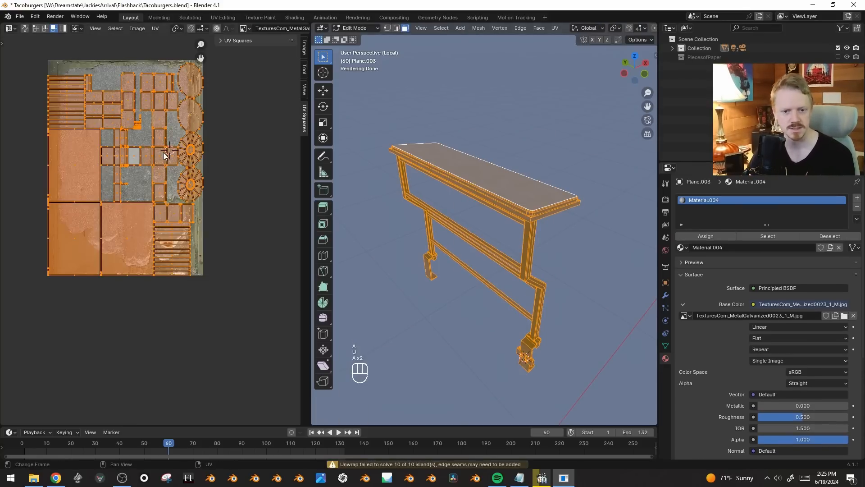
pyautogui.press('s')
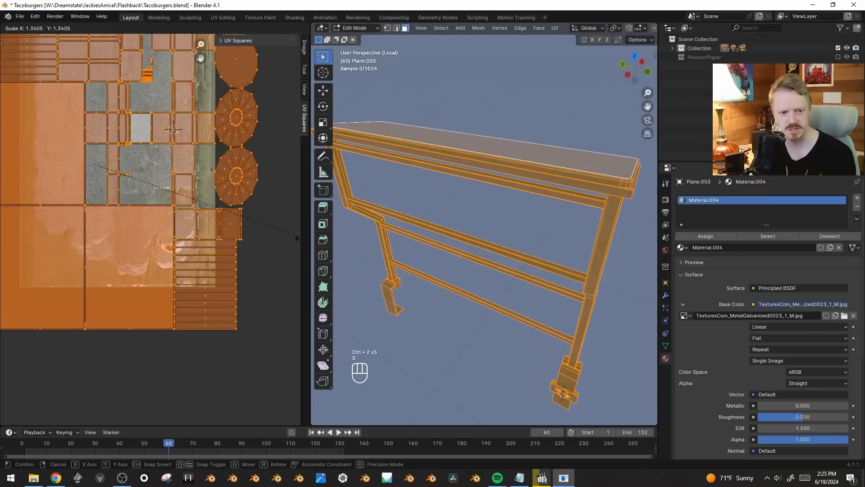
pyautogui.click(190, 326)
pyautogui.press('g')
pyautogui.click(194, 353)
# - Select the entire top plate and examine how the metal texture falls across it without overlays
pyautogui.scroll(-2, 538, 243)
pyautogui.moveTo(537, 243); pyautogui.dragTo(491, 220, button='middle')
pyautogui.press('Tab')
pyautogui.press('Tab')
pyautogui.doubleClick(506, 195)
pyautogui.moveTo(511, 187); pyautogui.dragTo(519, 200, button='middle')
pyautogui.hotkey('shift', 'alt', 'z')
pyautogui.scroll(3, 519, 200)
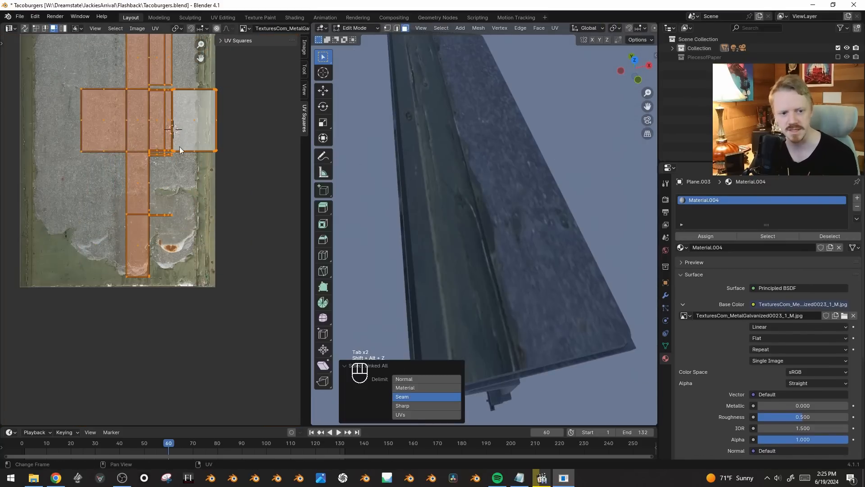
# - Enlarge the top plate's UVs and move them until the galvanized metal area covers its surface
pyautogui.scroll(-2, 178, 172)
pyautogui.press('a')
pyautogui.press('s')
pyautogui.click(159, 333)
pyautogui.press('g')
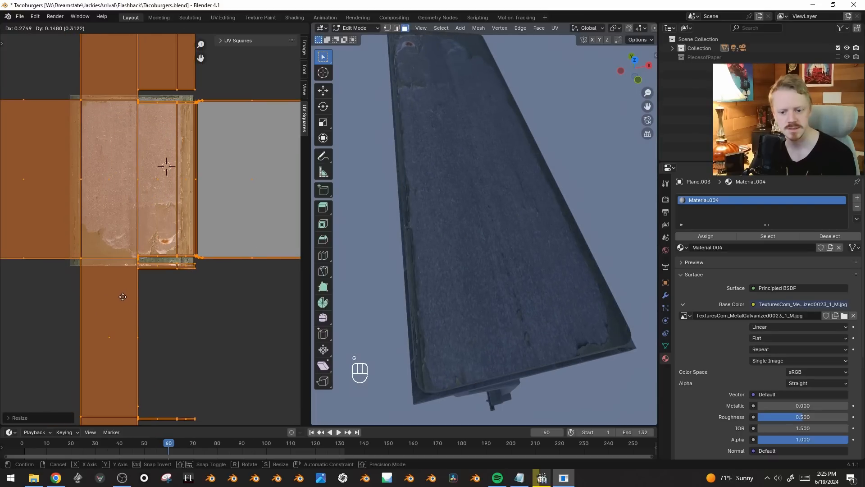
pyautogui.click(122, 297)
pyautogui.scroll(-2, 441, 197)
pyautogui.press('g')
pyautogui.press('y')
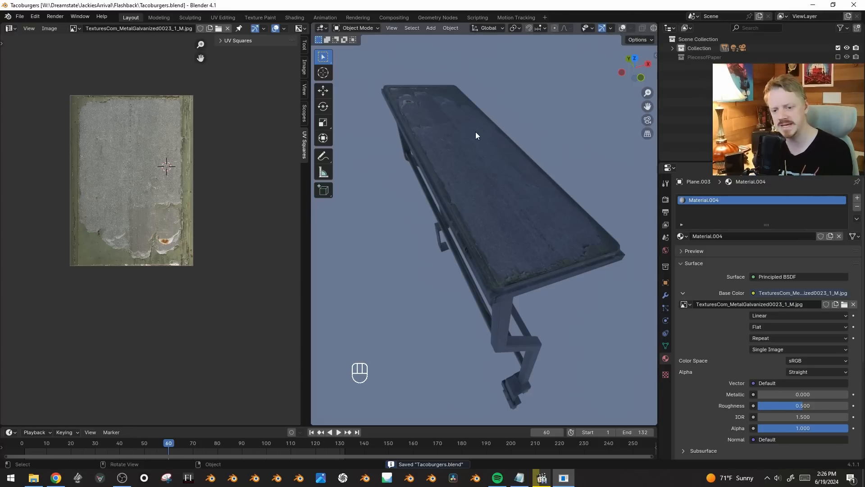
# - Add a point light just above the railing's top plate, reselect the railing and save the file
pyautogui.hotkey('shift', 'alt', 'z')
pyautogui.hotkey('shift', 'a')
pyautogui.moveTo(503, 261)
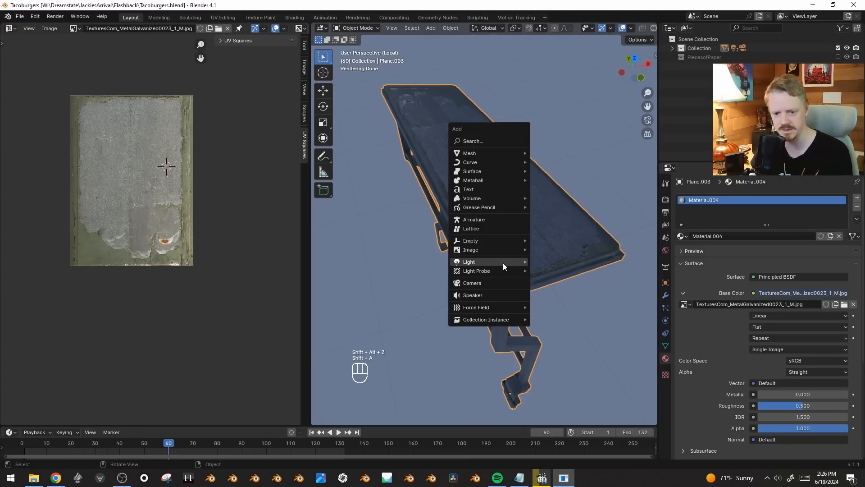
pyautogui.click(550, 261)
pyautogui.press('g')
pyautogui.click(580, 137)
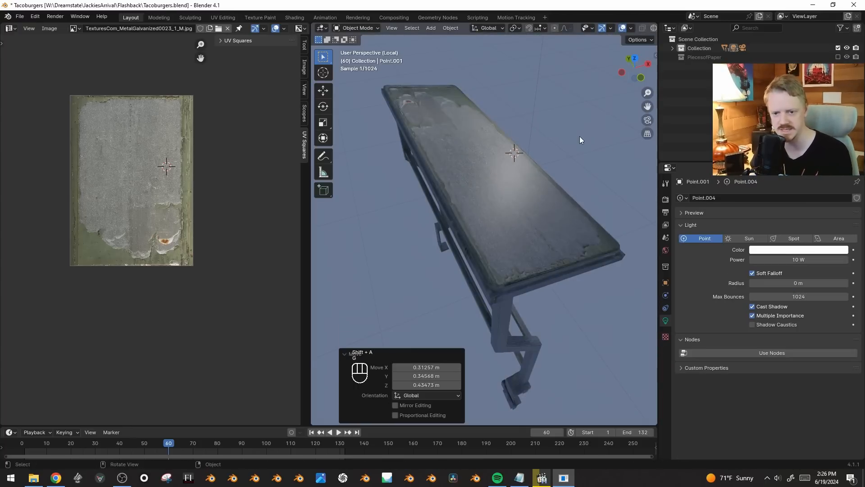
pyautogui.click(543, 217)
pyautogui.hotkey('ctrl', 's')
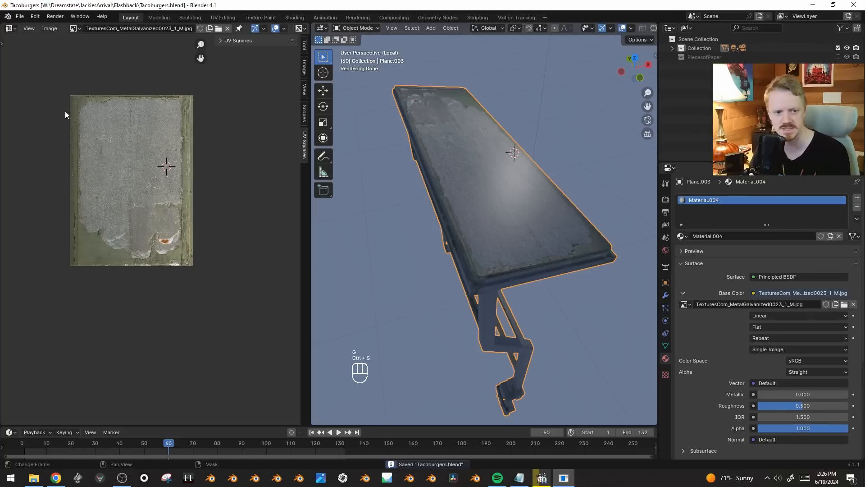
# - Display the railing material's shader nodes in place of the UV layout, with the top plate in view
pyautogui.hotkey('shift', 'F3')
pyautogui.hotkey('shift', 'F3')
pyautogui.hotkey('shift', 'F3')
pyautogui.hotkey('shift', 'F3')
pyautogui.hotkey('shift', 'F3')
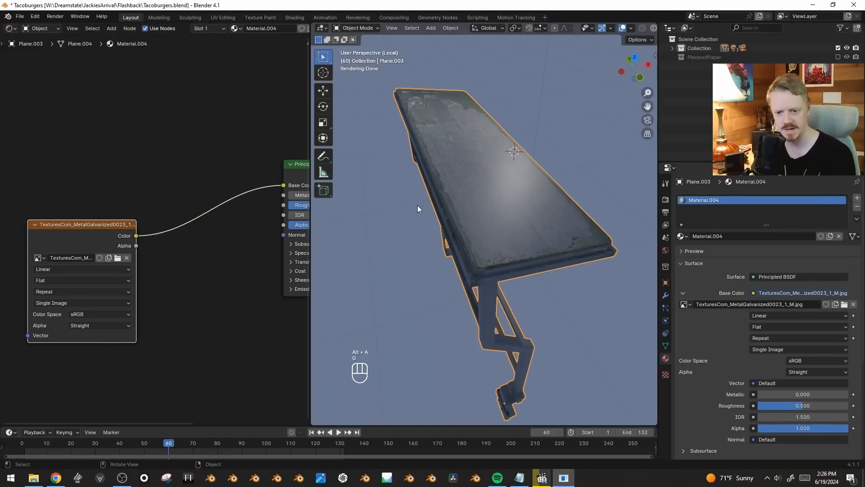
pyautogui.moveTo(494, 218); pyautogui.dragTo(506, 288, button='middle')
pyautogui.moveTo(619, 322); pyautogui.dragTo(584, 303, button='middle')
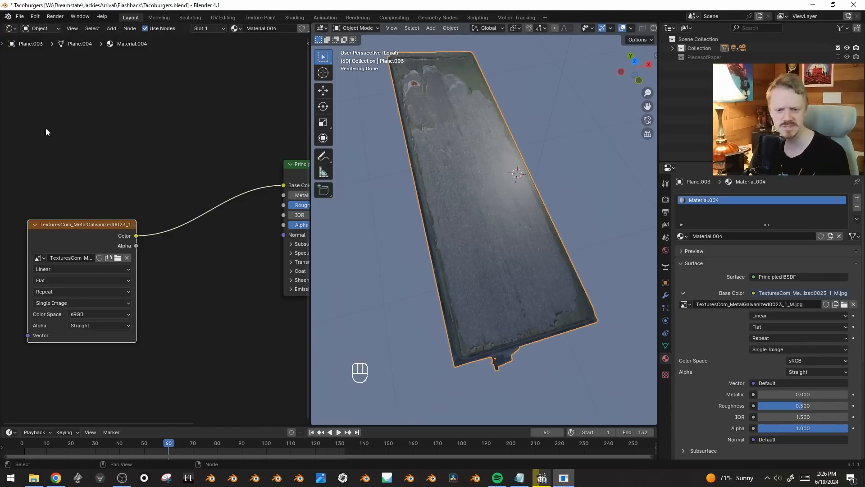
pyautogui.hotkey('shift', 'a')
pyautogui.click(145, 150)
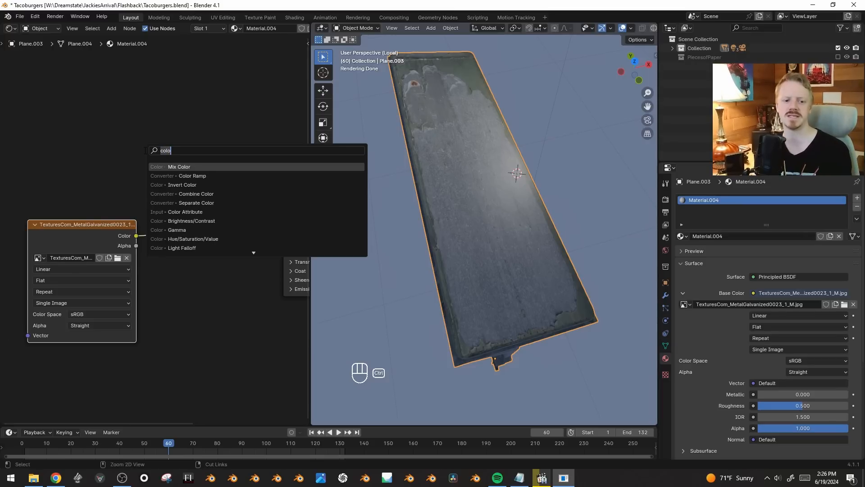
pyautogui.press('Return')
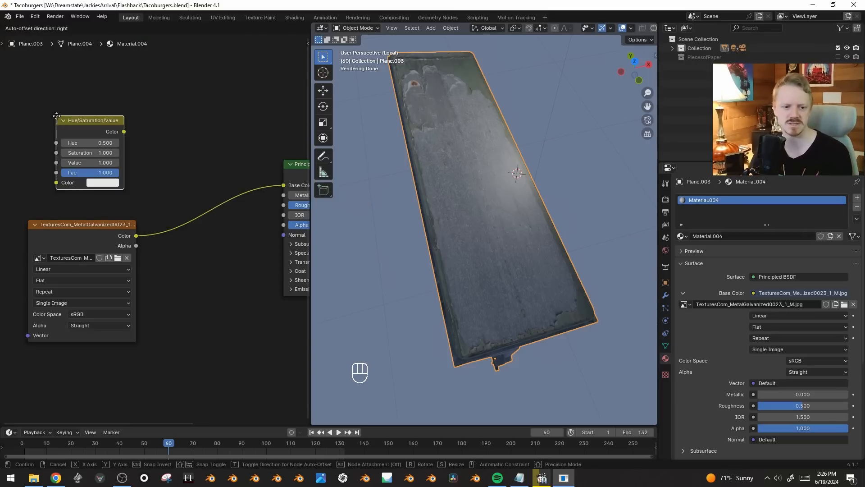
pyautogui.click(57, 118)
pyautogui.press('x')
# - Add a Separate Color node in HSV mode and feed it the metal texture's color
pyautogui.hotkey('shift', 'a')
pyautogui.click(58, 116)
pyautogui.write('sel')
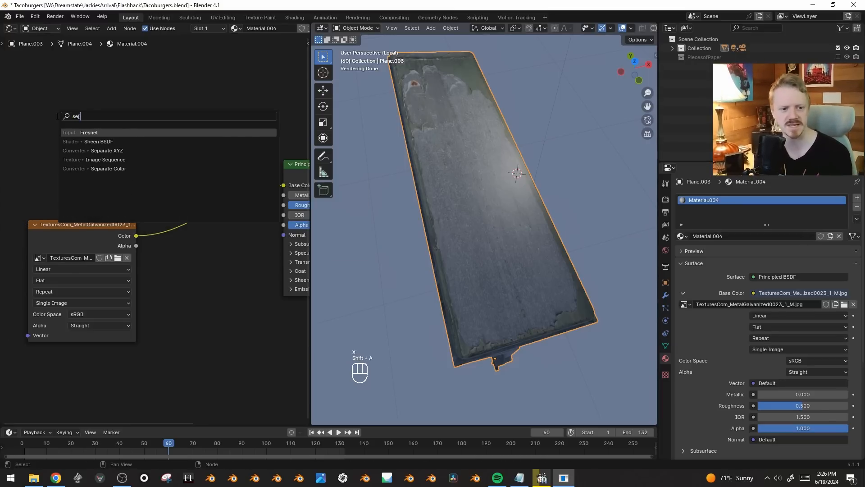
pyautogui.press('Down')
pyautogui.press('Return')
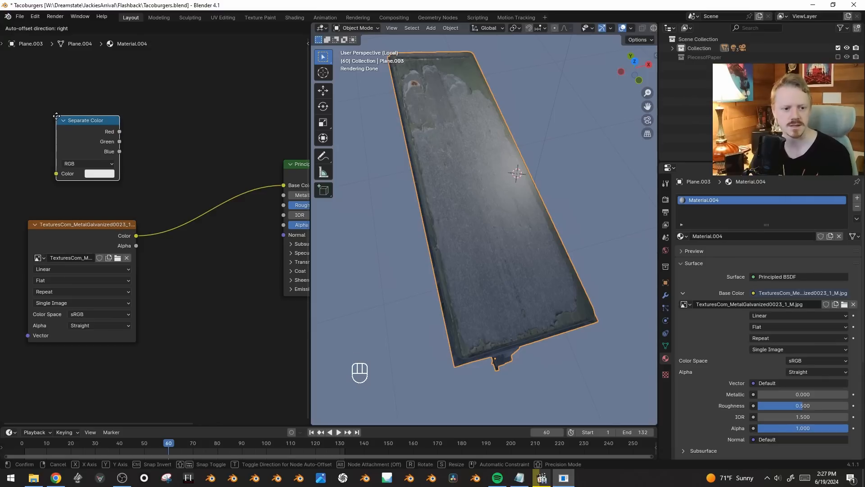
pyautogui.click(128, 125)
pyautogui.click(158, 203)
pyautogui.moveTo(135, 236); pyautogui.dragTo(83, 255)
pyautogui.moveTo(134, 180); pyautogui.dragTo(134, 180)
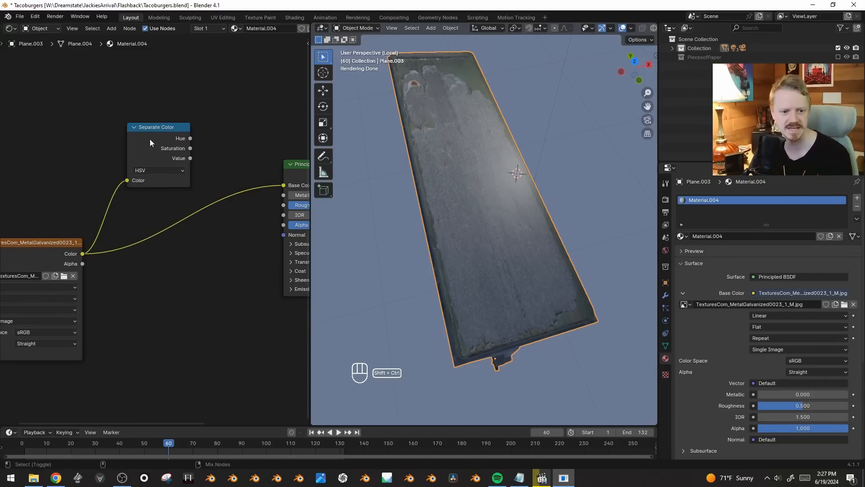
# - Preview the Saturation output through a new Color Ramp with a white stop at 0.059 and a black stop close to it
pyautogui.keyDown('ctrl'); pyautogui.keyDown('shift'); pyautogui.click(155, 128); pyautogui.keyUp('shift'); pyautogui.keyUp('ctrl')
pyautogui.keyDown('ctrl'); pyautogui.keyDown('shift'); pyautogui.click(155, 128); pyautogui.keyUp('shift'); pyautogui.keyUp('ctrl')
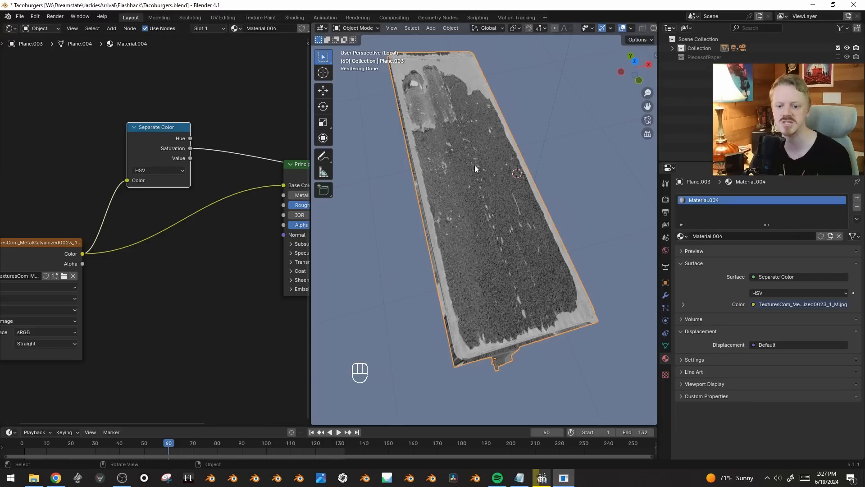
pyautogui.moveTo(235, 128); pyautogui.dragTo(204, 152, button='middle')
pyautogui.hotkey('shift', 'a')
pyautogui.moveTo(178, 194)
pyautogui.click(271, 211)
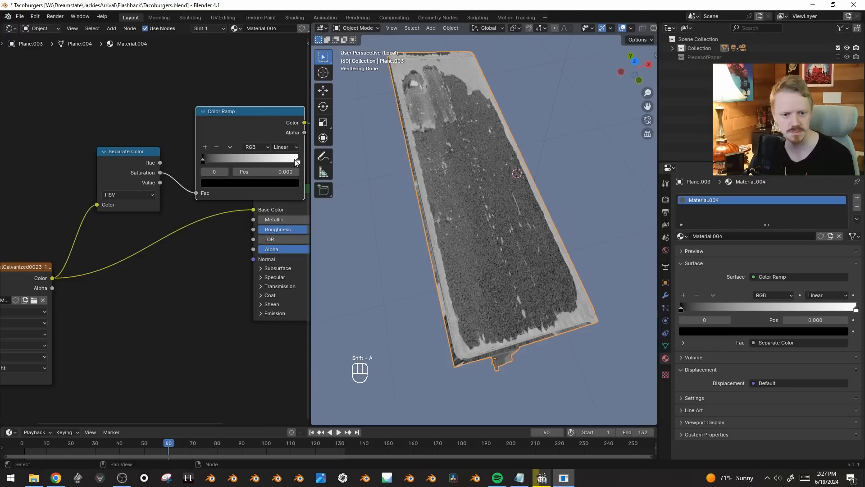
pyautogui.click(275, 148)
pyautogui.moveTo(275, 149); pyautogui.dragTo(249, 151)
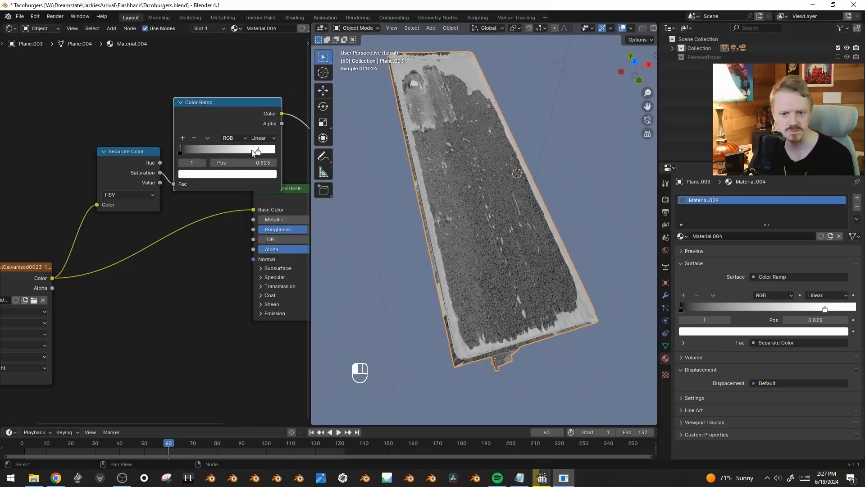
pyautogui.moveTo(181, 153)
pyautogui.mouseDown()
pyautogui.moveTo(249, 152)
pyautogui.moveTo(185, 152)
pyautogui.mouseUp()
# - Connect the Color Ramp to the Principled BSDF's Metallic input and preview the full shader on the railing
pyautogui.moveTo(185, 172); pyautogui.dragTo(82, 153, button='middle')
pyautogui.moveTo(171, 95); pyautogui.dragTo(153, 62)
pyautogui.hotkey('alt', 'a')
pyautogui.moveTo(158, 201); pyautogui.dragTo(157, 203)
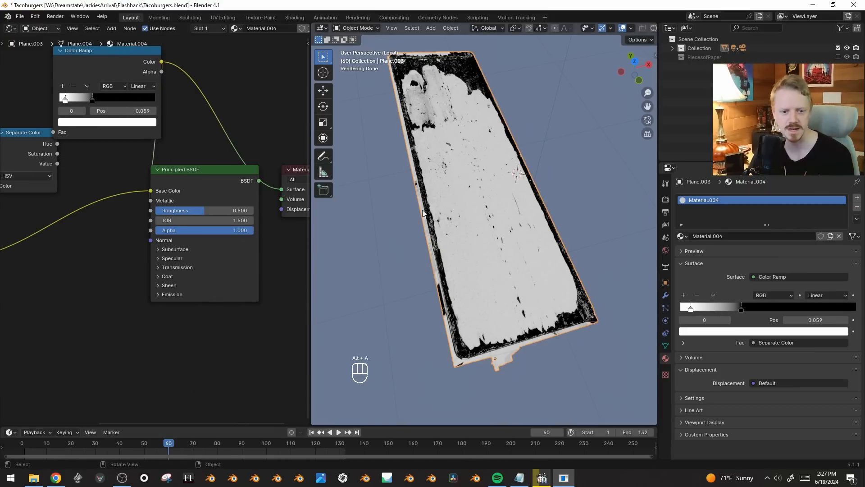
pyautogui.keyDown('ctrl'); pyautogui.keyDown('shift'); pyautogui.click(191, 168); pyautogui.keyUp('shift'); pyautogui.keyUp('ctrl')
pyautogui.moveTo(485, 217); pyautogui.dragTo(553, 227, button='middle')
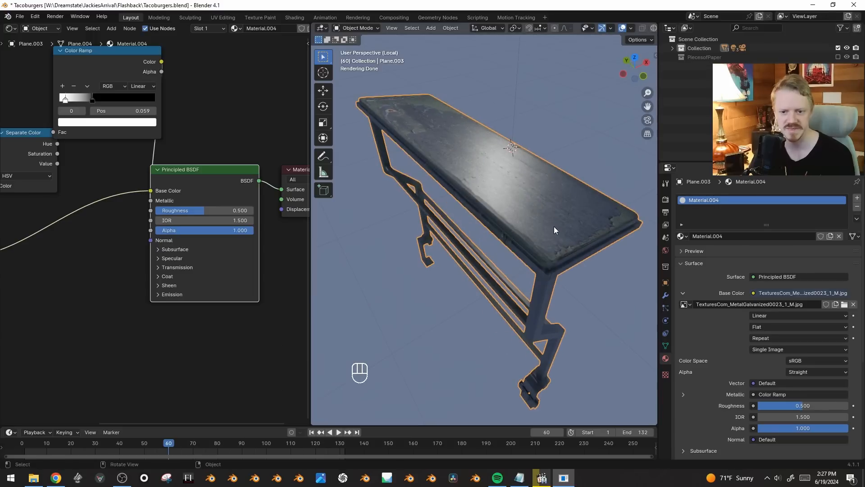
# - Lower the shader's roughness to 0.423 and connect the metal texture's color to the specular IOR Level
pyautogui.moveTo(184, 215); pyautogui.dragTo(178, 215)
pyautogui.click(163, 260)
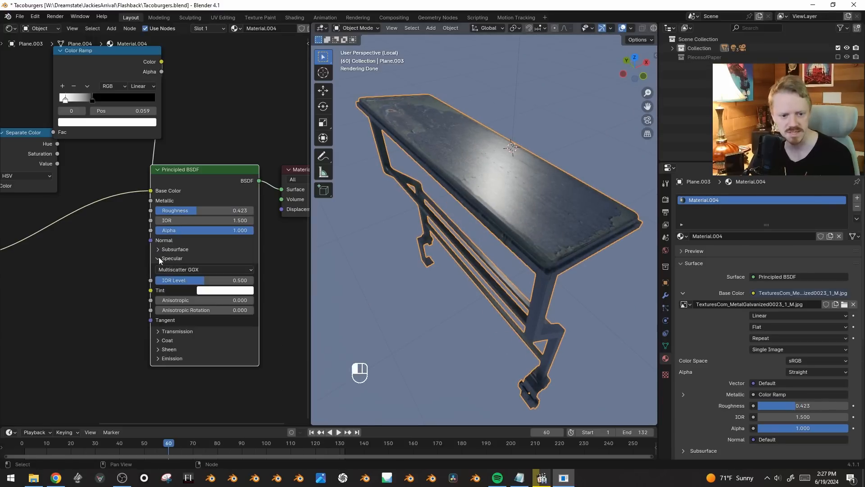
pyautogui.scroll(-2, 68, 268)
pyautogui.keyDown('ctrl'); pyautogui.scroll(3, 68, 268); pyautogui.keyUp('ctrl')
pyautogui.moveTo(55, 242); pyautogui.dragTo(203, 257)
pyautogui.moveTo(532, 213); pyautogui.dragTo(520, 213, button='middle')
pyautogui.moveTo(521, 213); pyautogui.dragTo(519, 218, button='middle')
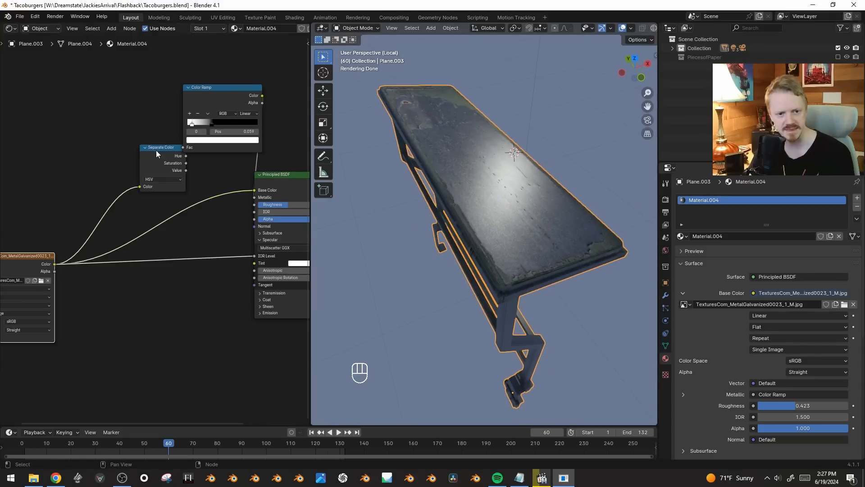
# - Space out the Separate Color and Color Ramp nodes, preview the ramp, and add a Bump node beside the Principled BSDF
pyautogui.moveTo(156, 149); pyautogui.dragTo(100, 140)
pyautogui.moveTo(224, 90); pyautogui.dragTo(195, 88)
pyautogui.keyDown('ctrl'); pyautogui.keyDown('shift'); pyautogui.click(223, 98); pyautogui.keyUp('shift'); pyautogui.keyUp('ctrl')
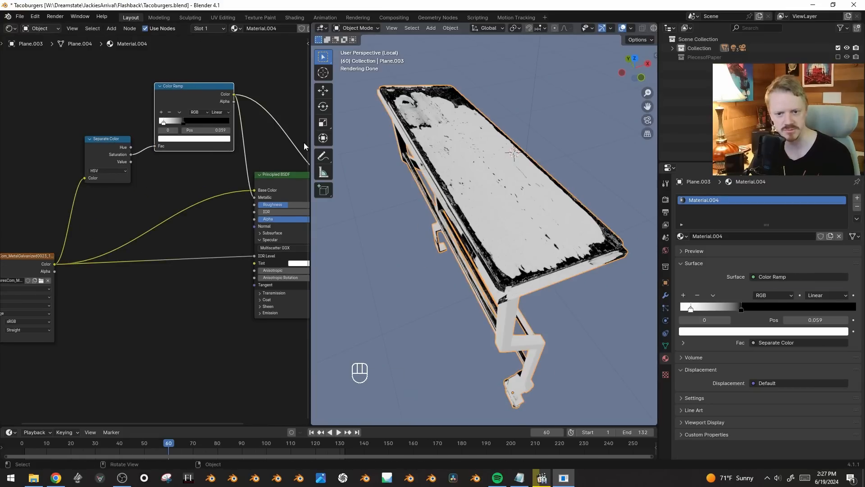
pyautogui.hotkey('shift', 'a')
pyautogui.moveTo(242, 275)
pyautogui.click(288, 277)
pyautogui.click(169, 277)
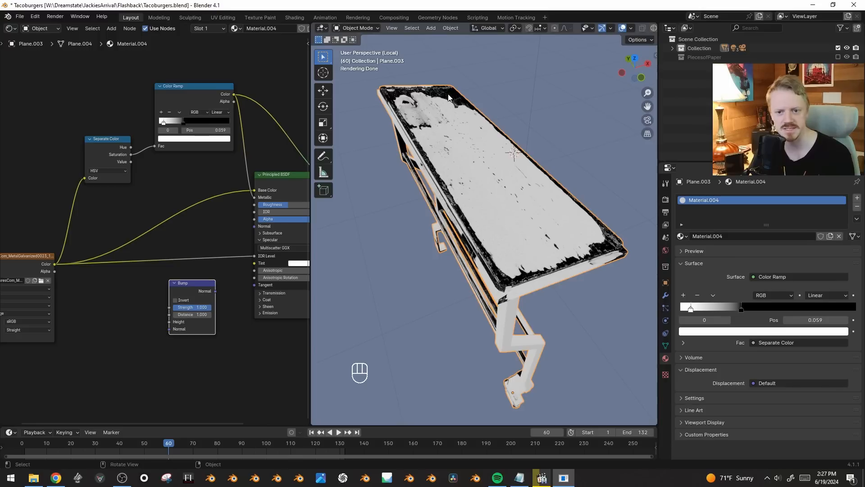
# - Drive the Bump node's Height from the Color Ramp with Invert enabled, and connect its output to the shader's Normal
pyautogui.moveTo(235, 95); pyautogui.dragTo(176, 318)
pyautogui.click(179, 300)
pyautogui.moveTo(215, 291); pyautogui.dragTo(255, 226)
pyautogui.moveTo(267, 218); pyautogui.dragTo(195, 233, button='middle')
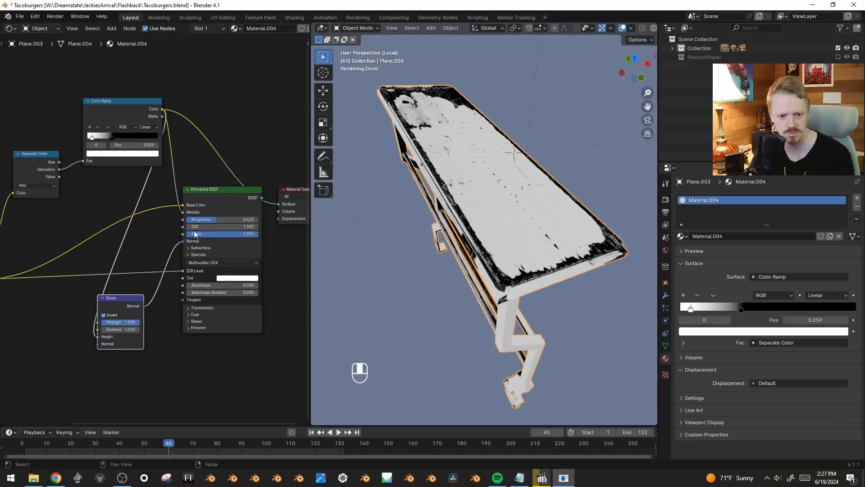
pyautogui.keyDown('ctrl'); pyautogui.keyDown('shift'); pyautogui.click(234, 190); pyautogui.keyUp('shift'); pyautogui.keyUp('ctrl')
pyautogui.scroll(4, 221, 310)
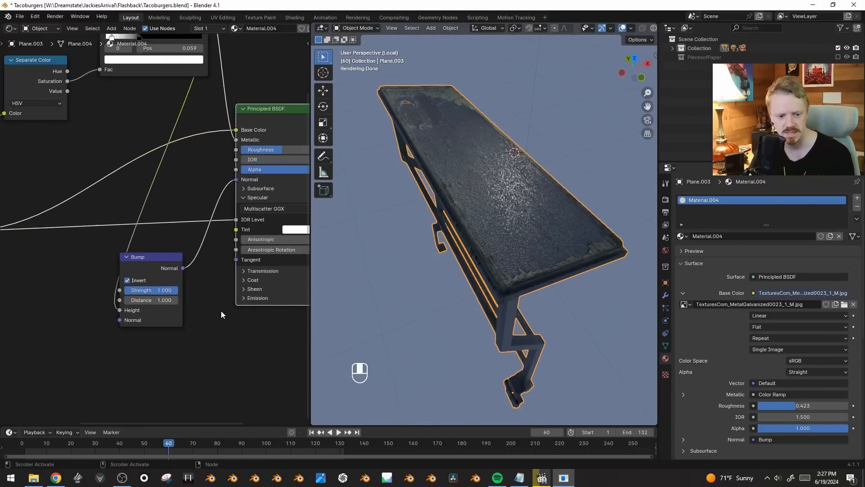
# - Set the Bump node's distance to 0.01 and apply the railing's scale
pyautogui.click(151, 323)
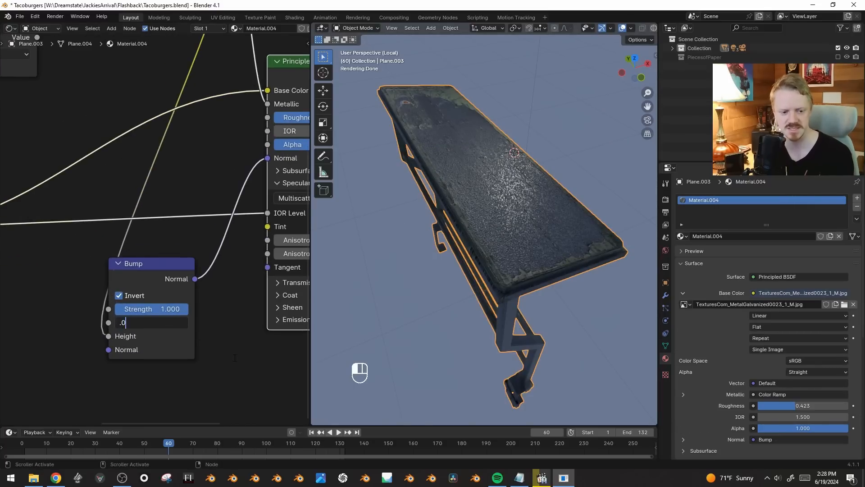
pyautogui.press('Return')
pyautogui.click(151, 322)
pyautogui.click(469, 240)
pyautogui.hotkey('ctrl', 'a')
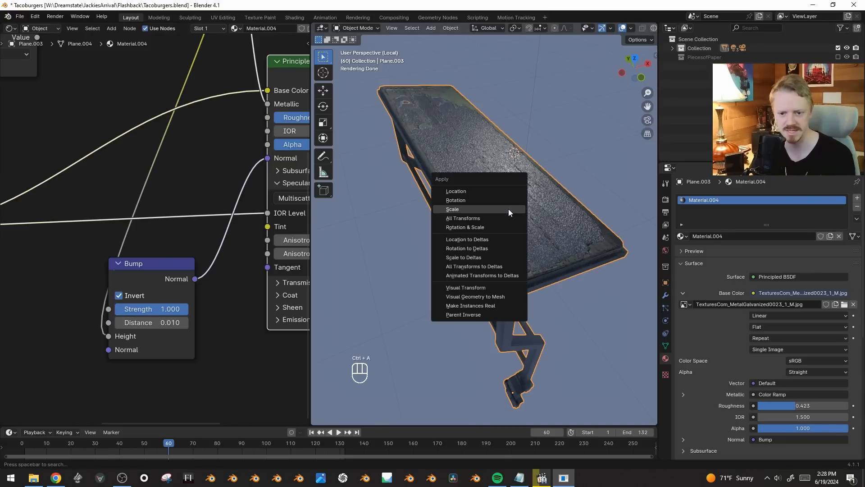
pyautogui.click(509, 209)
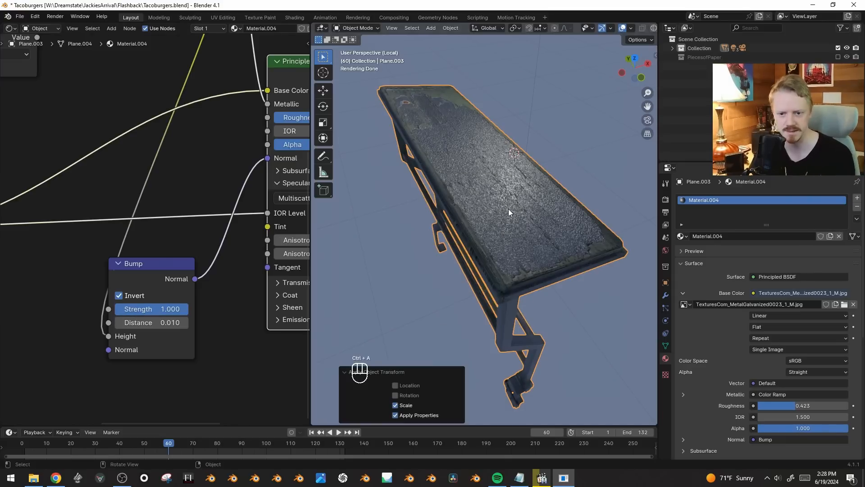
# - Try a Bump distance of 0.002 and settle on 0.001
pyautogui.click(152, 322)
pyautogui.write('0.002')
pyautogui.press('Return')
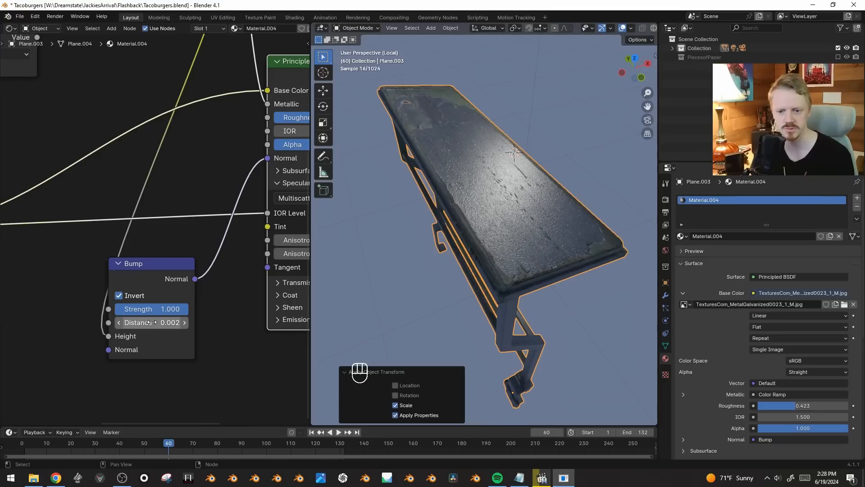
pyautogui.click(152, 323)
pyautogui.write('0.001')
pyautogui.press('Return')
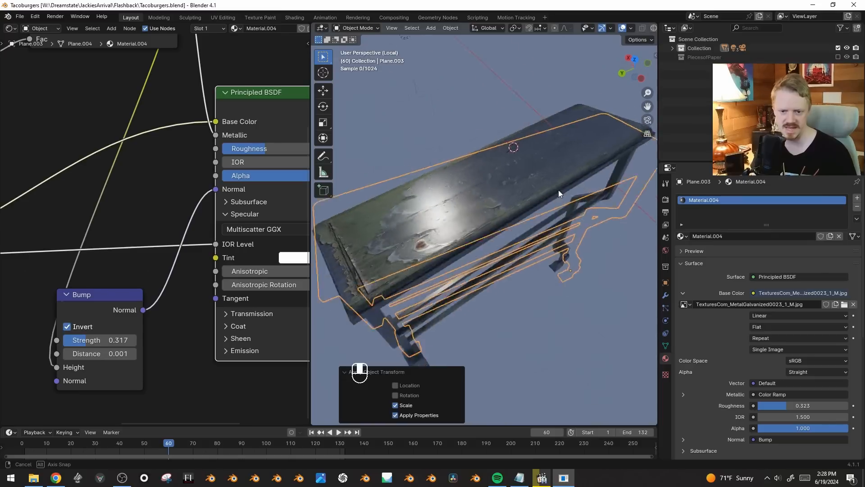
# - Connect the metal texture's color to the Principled BSDF's Roughness input
pyautogui.moveTo(558, 190); pyautogui.dragTo(516, 198, button='middle')
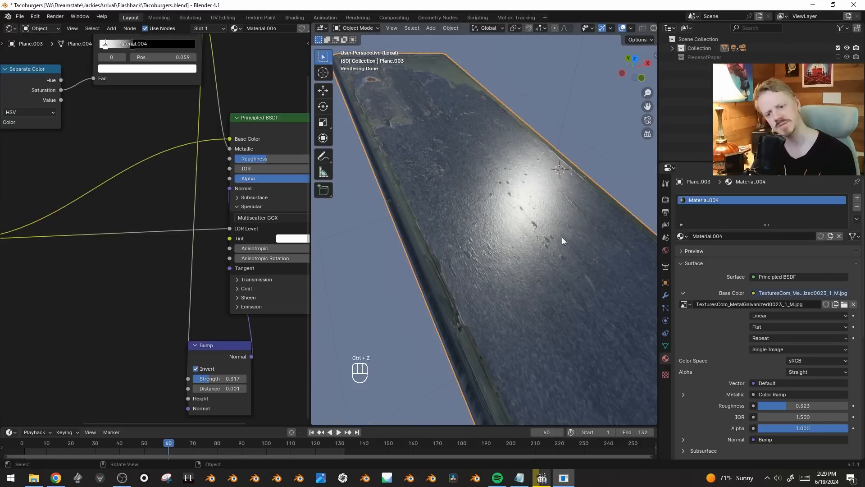
pyautogui.scroll(-3, 96, 226)
pyautogui.moveTo(47, 230); pyautogui.dragTo(269, 167)
pyautogui.moveTo(475, 193); pyautogui.dragTo(511, 195, button='middle')
# - Insert a Color Ramp between the metal texture and Roughness, shift its stop to about 0.559, and save the file
pyautogui.hotkey('shift', 'a')
pyautogui.moveTo(172, 235)
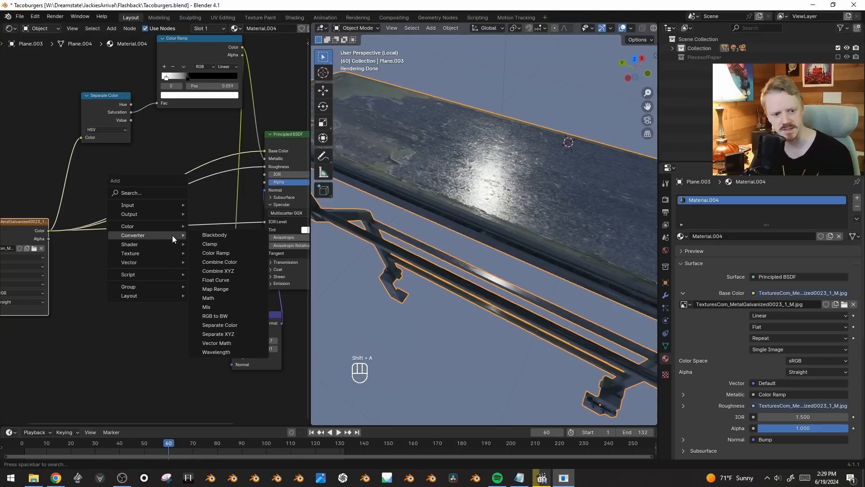
pyautogui.click(217, 253)
pyautogui.click(150, 175)
pyautogui.moveTo(160, 212); pyautogui.dragTo(193, 219)
pyautogui.scroll(-8, 469, 185)
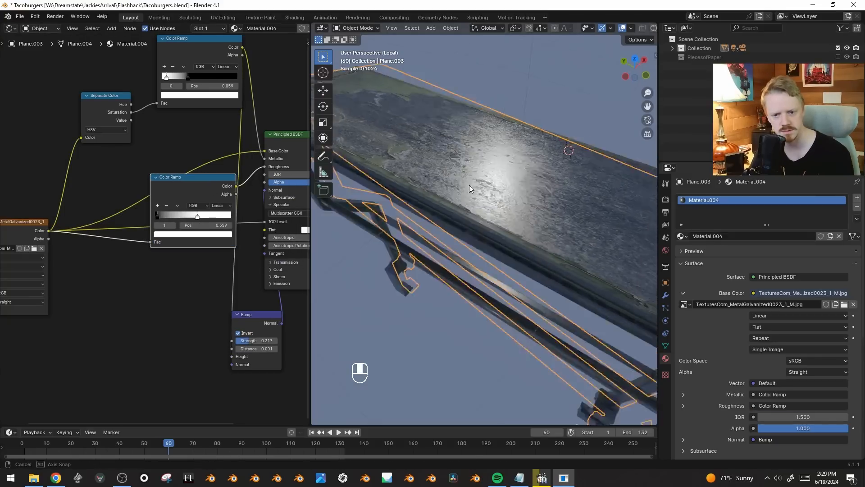
pyautogui.hotkey('ctrl', 's')
pyautogui.moveTo(540, 210); pyautogui.dragTo(470, 169, button='middle')
pyautogui.scroll(4, 469, 168)
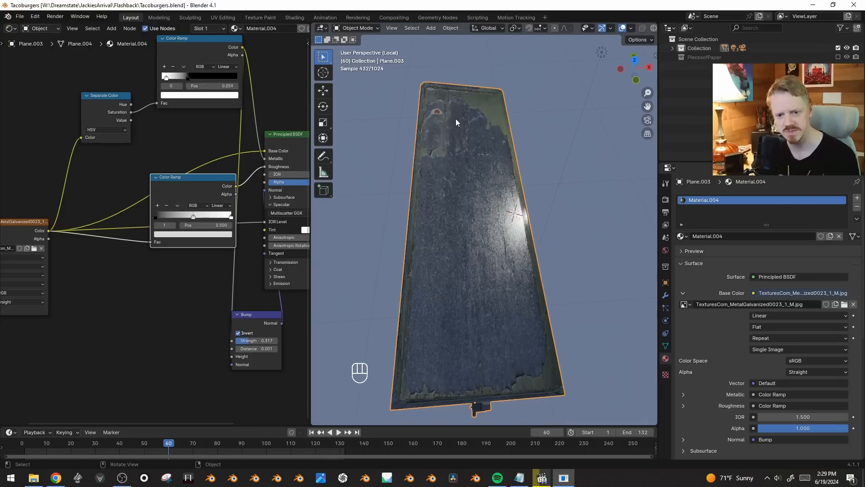
# - Duplicate the railing's entire mesh and place the copy end to end with the original
pyautogui.moveTo(509, 253); pyautogui.dragTo(539, 198, button='middle')
pyautogui.scroll(-4, 537, 175)
pyautogui.press('Tab')
pyautogui.press('a')
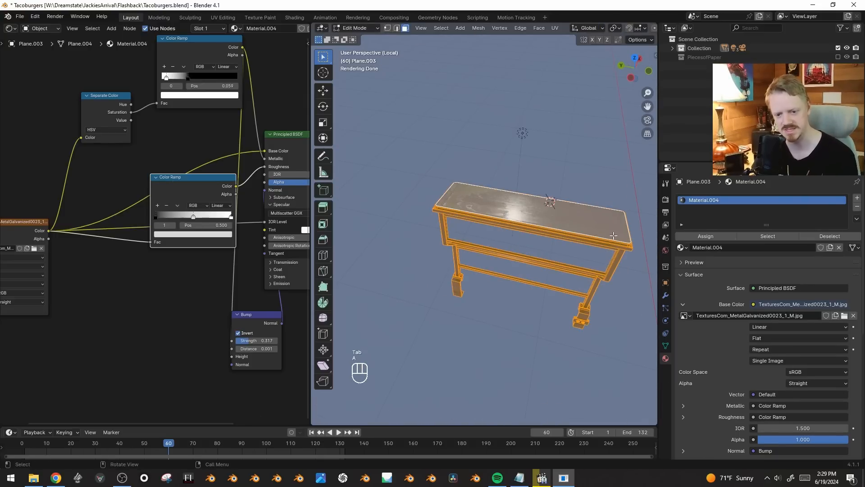
pyautogui.hotkey('shift', 'd')
pyautogui.click(455, 216)
# - Select the copied railing's entire top plate and display its UVs over the metal texture
pyautogui.moveTo(455, 216); pyautogui.dragTo(521, 236, button='middle')
pyautogui.press('3')
pyautogui.click(521, 236)
pyautogui.press('ctrl+KP_Add')
pyautogui.press('ctrl+KP_Add')
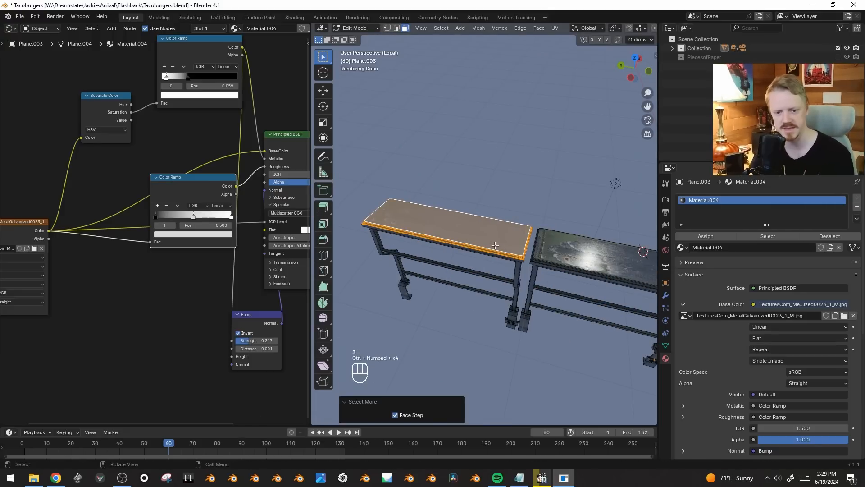
pyautogui.click(15, 31)
pyautogui.click(36, 72)
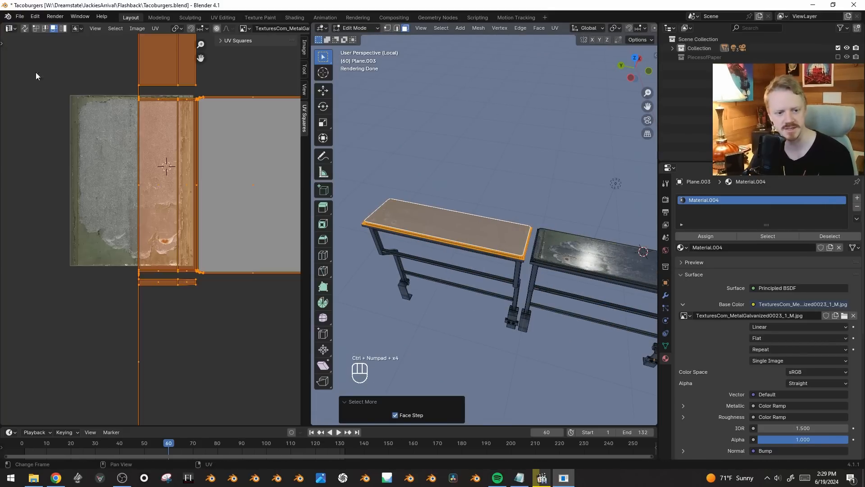
# - Hide the overlays and shift all of the copied plate's UVs until its large underside island lies over the metal texture
pyautogui.press('a')
pyautogui.scroll(2, 187, 189)
pyautogui.press('g')
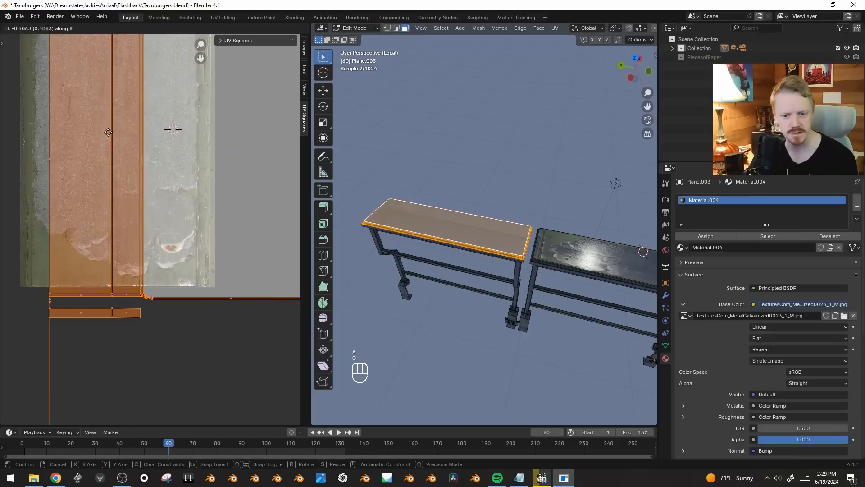
pyautogui.rightClick(112, 188)
pyautogui.hotkey('shift', 'alt', 'z')
pyautogui.press('g')
pyautogui.rightClick(170, 191)
pyautogui.moveTo(169, 190); pyautogui.dragTo(67, 258, button='middle')
pyautogui.scroll(-2, 227, 261)
pyautogui.press('g')
pyautogui.click(117, 240)
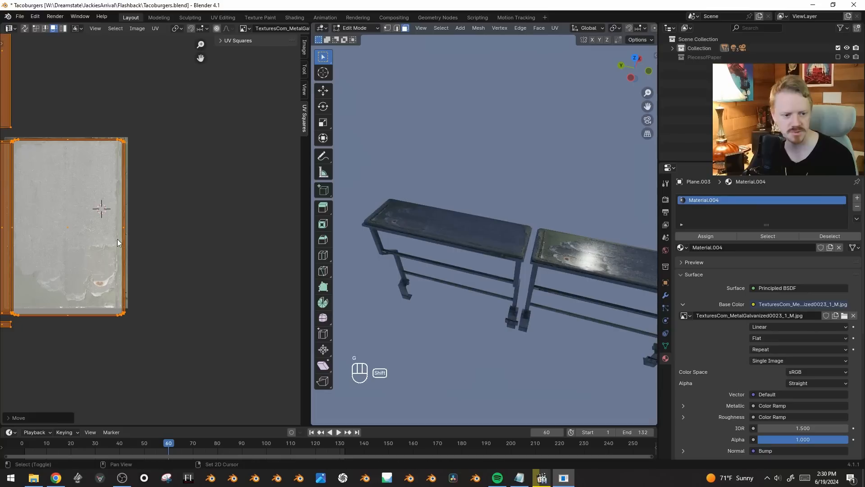
# - Rotate all of the copied plate's UVs half a turn and move the large island back over the metal texture
pyautogui.keyDown('shift'); pyautogui.moveTo(117, 241); pyautogui.dragTo(214, 250, button='middle'); pyautogui.keyUp('shift')
pyautogui.press('g')
pyautogui.click(259, 369)
pyautogui.press('r')
pyautogui.rightClick(268, 314)
pyautogui.press('r')
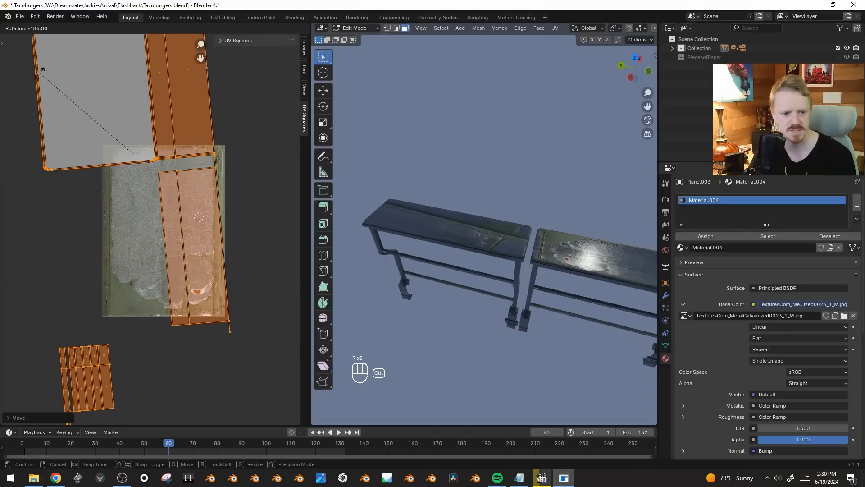
pyautogui.click(53, 73)
pyautogui.press('g')
pyautogui.click(49, 204)
# - Scale the copied plate's UVs along Y so the large island fits the height of the metal texture
pyautogui.press('s')
pyautogui.press('s')
pyautogui.press('s')
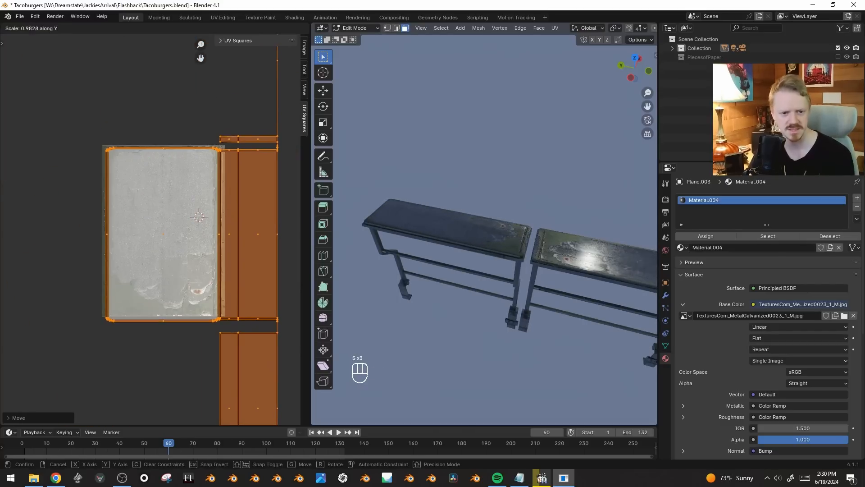
pyautogui.click(97, 159)
pyautogui.press('Tab')
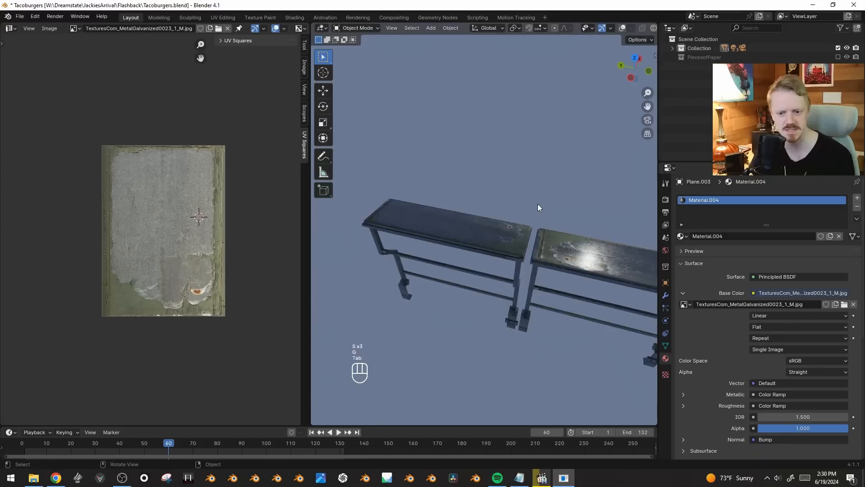
# - Shrink the copied plate's UVs and place the large island over the lower-left area of the metal texture
pyautogui.moveTo(540, 202); pyautogui.dragTo(489, 201, button='middle')
pyautogui.press('Tab')
pyautogui.press('s')
pyautogui.press('s')
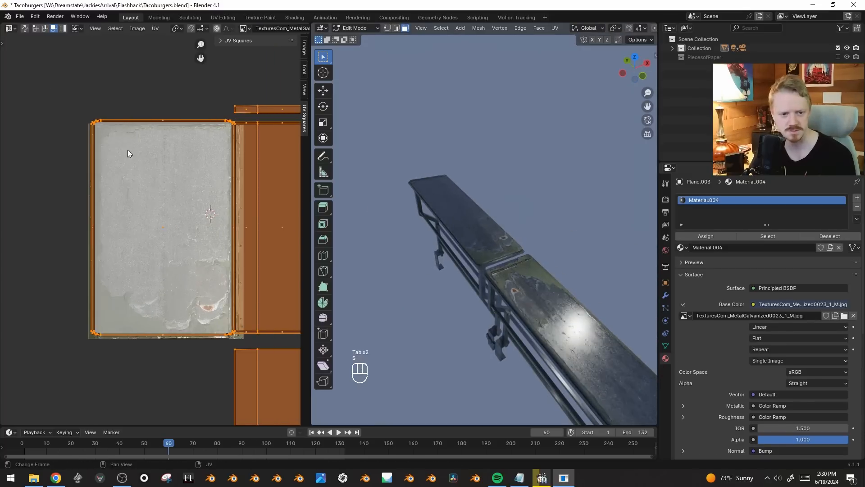
pyautogui.click(145, 168)
pyautogui.press('g')
pyautogui.click(108, 191)
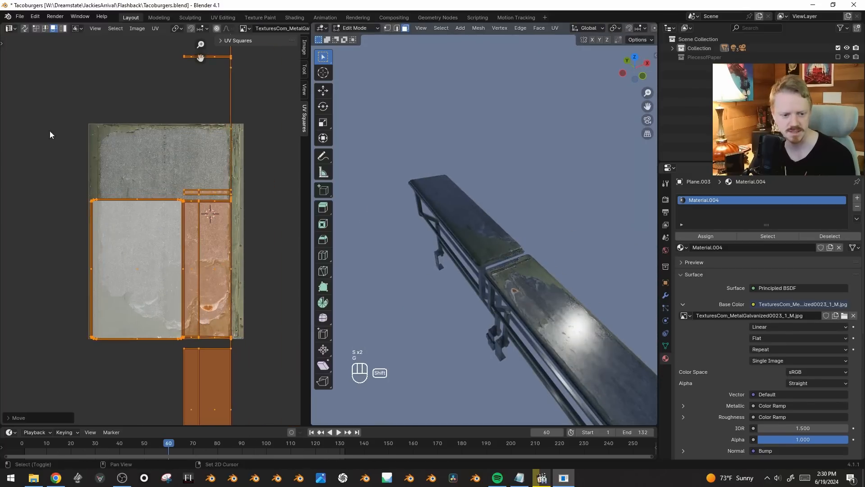
pyautogui.press('s')
pyautogui.click(97, 215)
pyautogui.press('Tab')
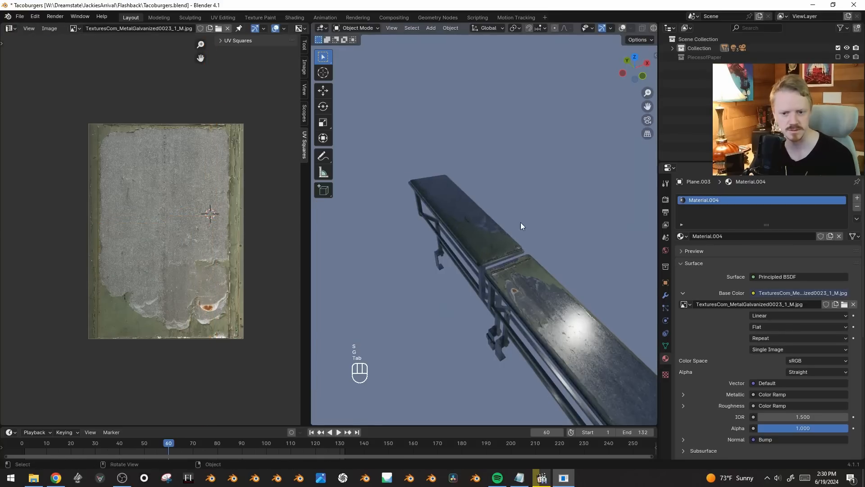
# - Show the overlays again and try extending the selection from the copied plate to its linked geometry, undoing the unwanted selection
pyautogui.hotkey('shift', 'alt', 'z')
pyautogui.moveTo(520, 223); pyautogui.dragTo(500, 235, button='middle')
pyautogui.press('Tab')
pyautogui.press('KP_7')
pyautogui.scroll(-3, 531, 203)
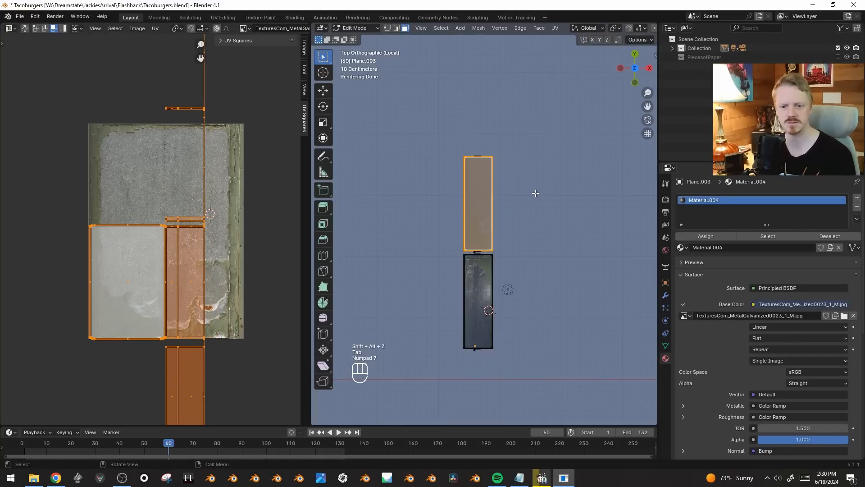
pyautogui.hotkey('ctrl', 'l')
pyautogui.moveTo(530, 204); pyautogui.dragTo(586, 179, button='middle')
pyautogui.hotkey('ctrl', 'z')
# - Select the entire mesh of the copied railing, including its plate, rails, posts and feet
pyautogui.moveTo(476, 238); pyautogui.dragTo(483, 212, button='middle')
pyautogui.press('b')
pyautogui.moveTo(482, 212); pyautogui.dragTo(469, 222)
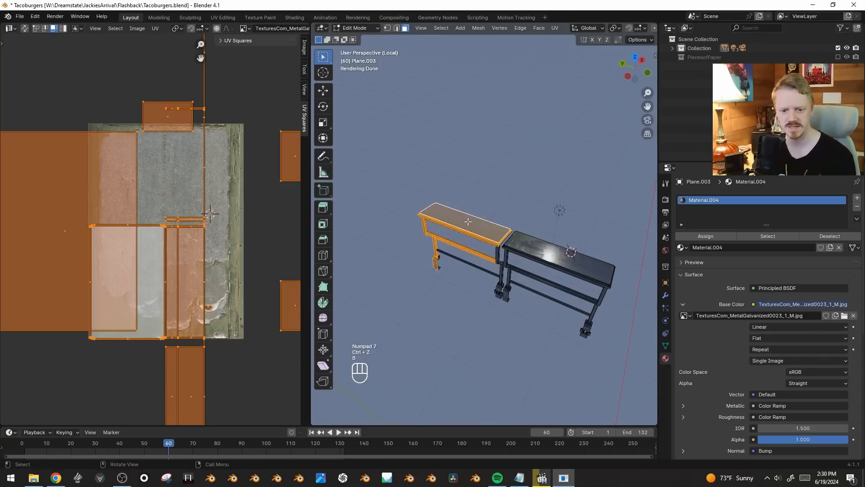
pyautogui.hotkey('ctrl', 'l')
pyautogui.moveTo(461, 240); pyautogui.dragTo(493, 236, button='middle')
pyautogui.press('b')
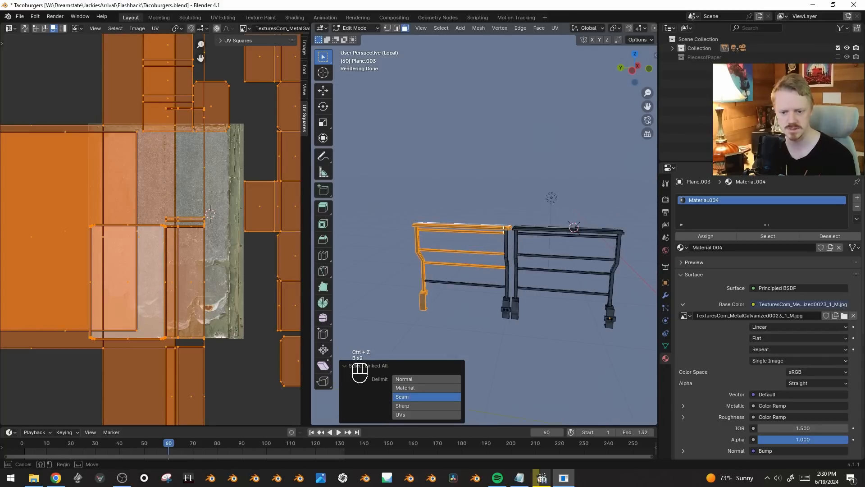
pyautogui.moveTo(498, 285); pyautogui.dragTo(511, 319)
pyautogui.hotkey('ctrl', 'l')
pyautogui.moveTo(486, 155); pyautogui.dragTo(483, 223, button='middle')
# - Duplicate the selected railing end to end along Y and move the new plate's UVs to the upper-left area of the metal texture
pyautogui.hotkey('shift', 'd')
pyautogui.press('x')
pyautogui.press('y')
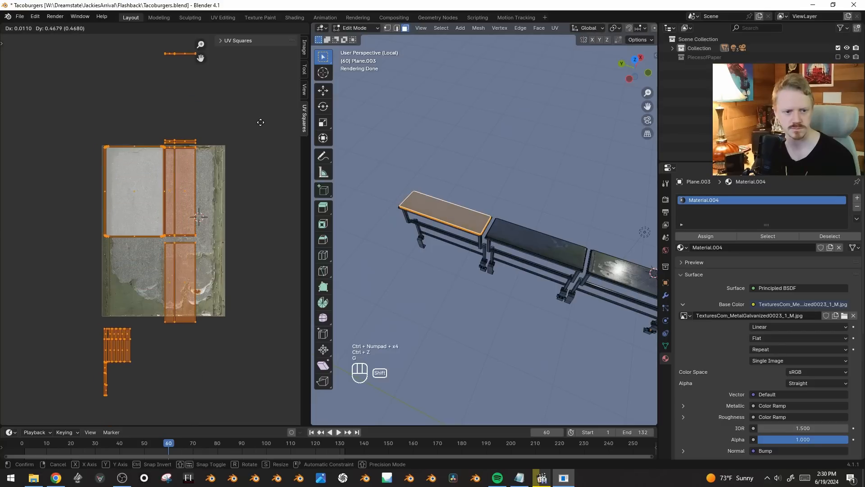
pyautogui.click(257, 124)
pyautogui.press('Tab')
# - Show the overlays and select the entire mesh of the middle railing
pyautogui.hotkey('shift', 'alt', 'z')
pyautogui.moveTo(541, 244); pyautogui.dragTo(500, 227, button='middle')
pyautogui.moveTo(397, 102); pyautogui.dragTo(562, 321)
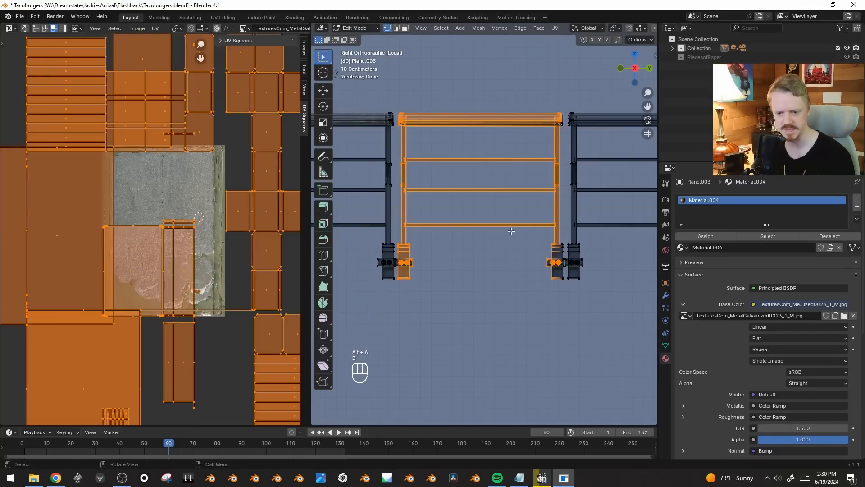
pyautogui.hotkey('ctrl', 'l')
# - Place the 3D cursor at the middle railing's foot and use the 3D Cursor as the transform pivot point
pyautogui.moveTo(513, 228); pyautogui.dragTo(570, 201, button='middle')
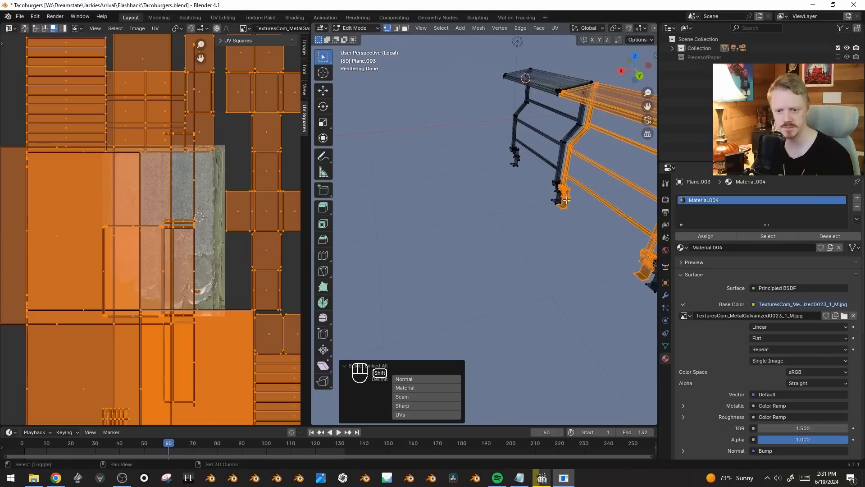
pyautogui.scroll(-5, 586, 29)
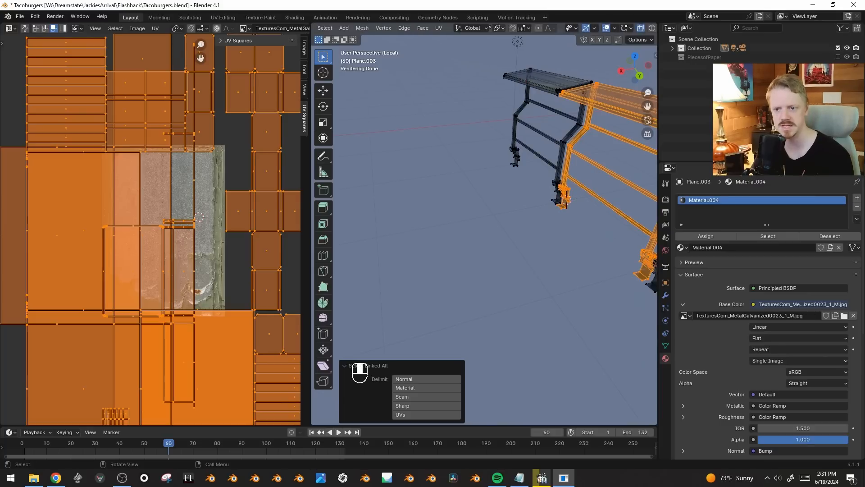
pyautogui.click(490, 29)
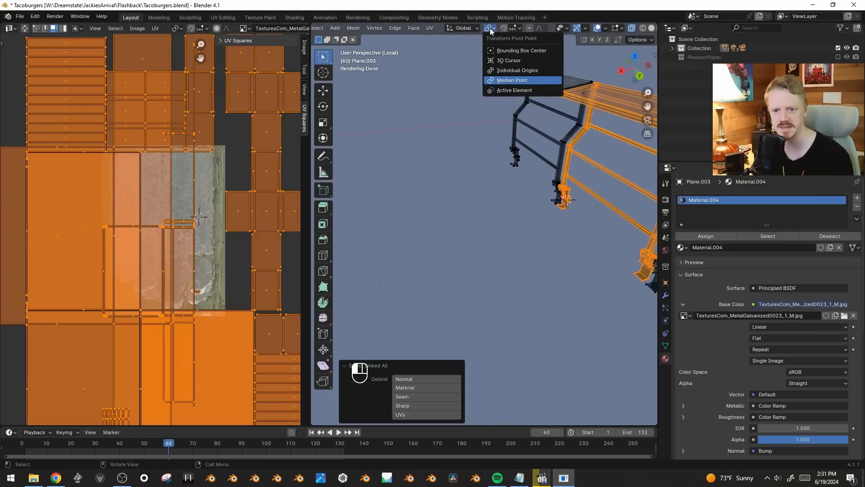
pyautogui.click(521, 63)
# - Rotate the middle railing by -1° around the 3D cursor in the front view
pyautogui.press('KP_1')
pyautogui.press('KP_3')
pyautogui.press('KP_1')
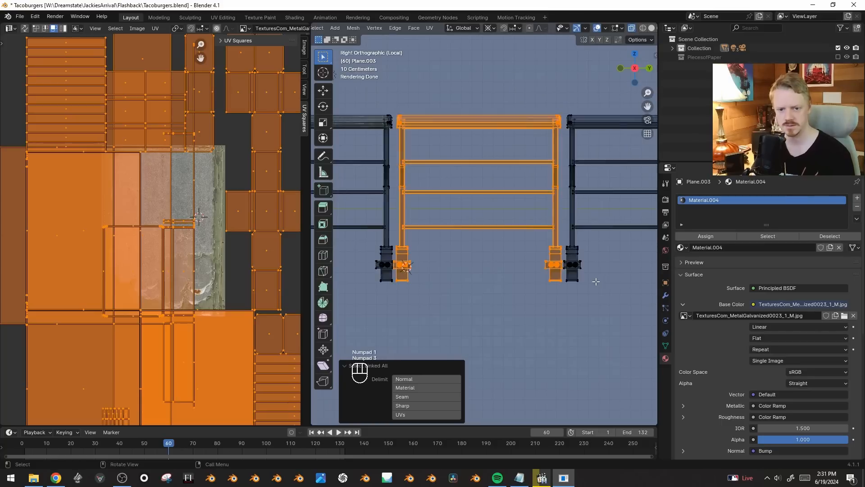
pyautogui.press('KP_Decimal')
pyautogui.press('r')
pyautogui.rightClick(592, 108)
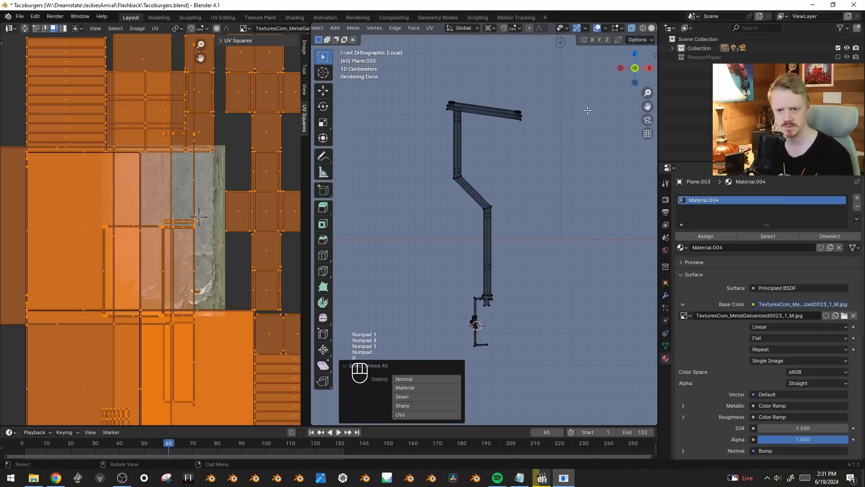
pyautogui.press('r')
pyautogui.click(556, 124)
# - Rotate the middle railing slightly around the global Z axis and return to the full scene in object mode
pyautogui.moveTo(556, 124); pyautogui.dragTo(592, 181, button='middle')
pyautogui.scroll(-3, 594, 167)
pyautogui.press('r')
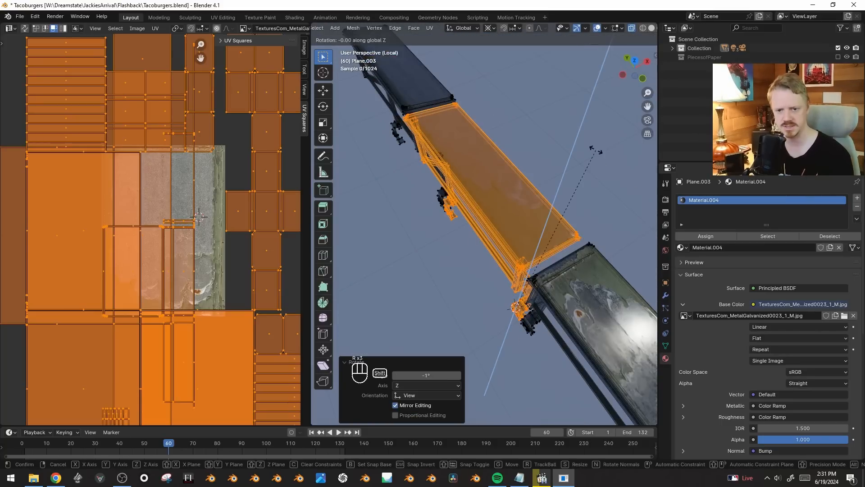
pyautogui.click(608, 203)
pyautogui.press('Tab')
pyautogui.press('KP_Divide')
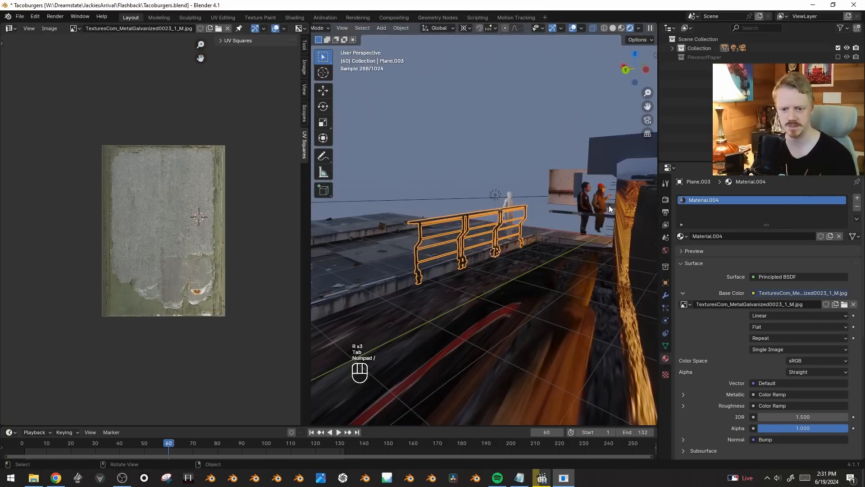
# - Add two linked duplicates of the three-section railing along Y, continuing the row along the walkway edge
pyautogui.hotkey('alt', 'd')
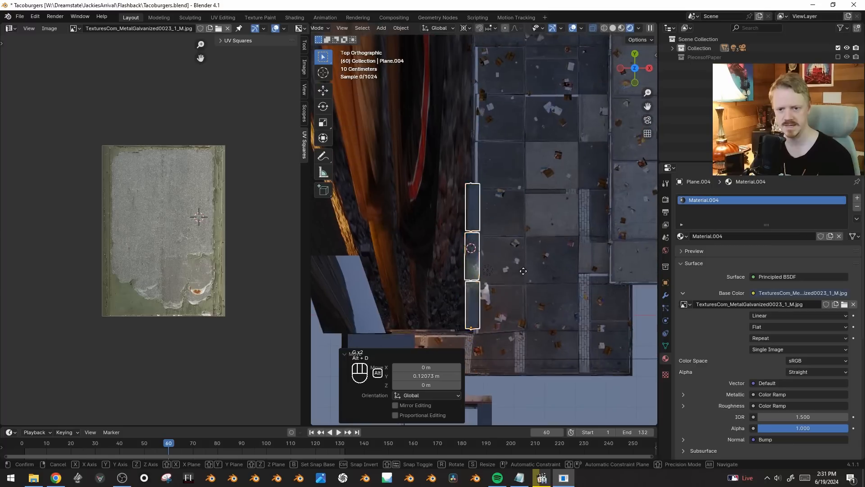
pyautogui.press('y')
pyautogui.click(533, 124)
pyautogui.keyDown('shift'); pyautogui.moveTo(516, 116); pyautogui.dragTo(490, 282, button='middle'); pyautogui.keyUp('shift')
pyautogui.hotkey('alt', 'd')
pyautogui.press('y')
pyautogui.click(518, 138)
# - Scale the newest linked railing copy along Y and slide it along Y into line with the row
pyautogui.press('s')
pyautogui.press('y')
pyautogui.click(514, 201)
pyautogui.press('g')
pyautogui.press('y')
pyautogui.click(529, 131)
# - Return to the camera view, reveal all hidden objects and save the file
pyautogui.press('KP_0')
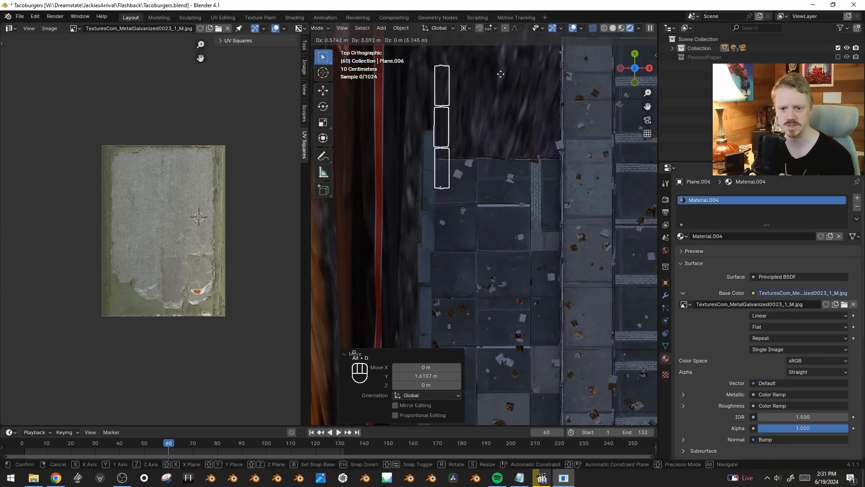
pyautogui.hotkey('shift', 'alt', 'z')
pyautogui.press('KP_Divide')
pyautogui.press('KP_0')
pyautogui.press('KP_Divide')
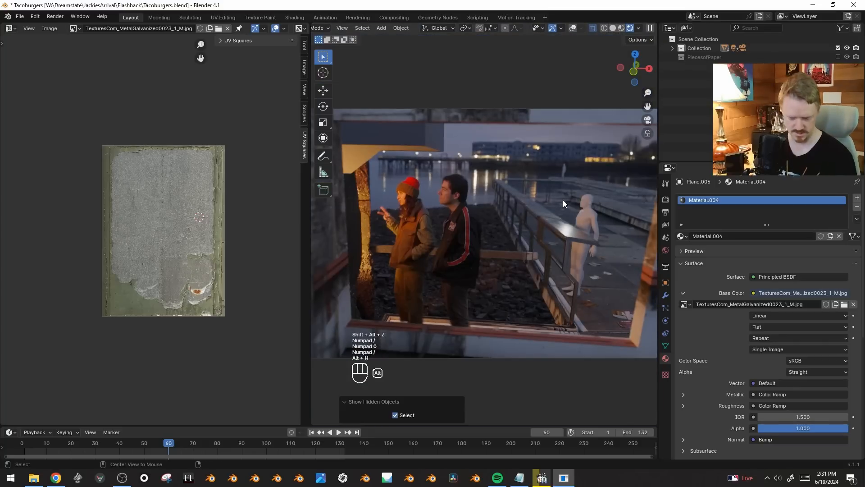
pyautogui.hotkey('alt', 'h')
pyautogui.hotkey('shift', 'alt', 'z')
pyautogui.hotkey('shift', 'alt', 'z')
pyautogui.hotkey('ctrl', 's')
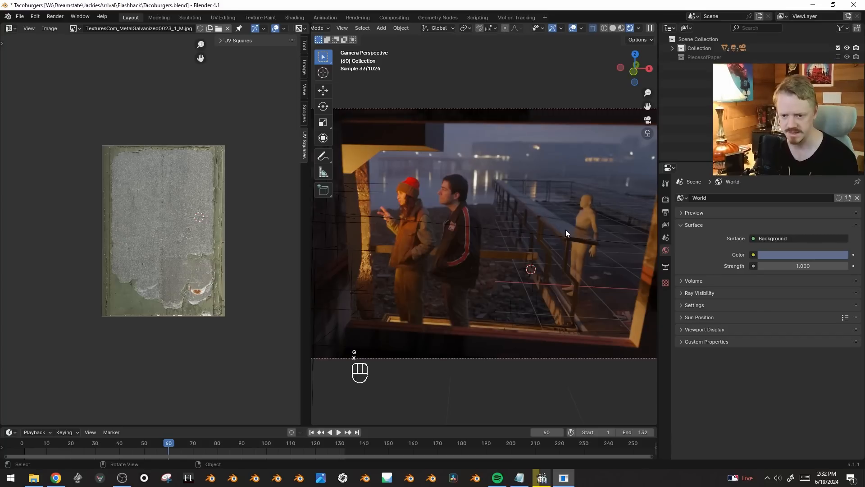
# - Isolate the nearest railing and select its top plate vertices from the front with X-ray enabled
pyautogui.click(566, 230)
pyautogui.hotkey('shift', 'alt', 'z')
pyautogui.hotkey('shift', 'alt', 'z')
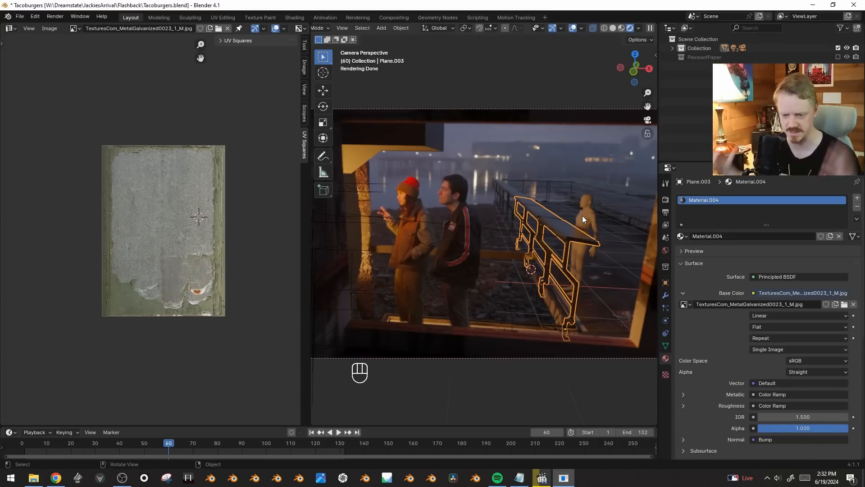
pyautogui.press('KP_Divide')
pyautogui.press('Tab')
pyautogui.press('KP_1')
pyautogui.scroll(6, 490, 210)
pyautogui.press('1')
pyautogui.hotkey('alt', 'z')
pyautogui.keyDown('shift'); pyautogui.moveTo(467, 166); pyautogui.dragTo(468, 205, button='middle'); pyautogui.keyUp('shift')
pyautogui.hotkey('alt', 'a')
pyautogui.press('b')
pyautogui.moveTo(429, 120); pyautogui.dragTo(604, 173)
# - Lower the railing's selected top geometry slightly with two axis-constrained moves and leave edit mode
pyautogui.press('g')
pyautogui.middleClick(605, 177)
pyautogui.click(608, 186)
pyautogui.press('g')
pyautogui.middleClick(530, 128)
pyautogui.click(531, 141)
pyautogui.press('Tab')
# - Advance to frame 61, show the full scene through the camera without overlays and save the file
pyautogui.press('Right')
pyautogui.press('KP_0')
pyautogui.press('KP_Divide')
pyautogui.hotkey('shift', 'alt', 'z')
pyautogui.hotkey('ctrl', 's')
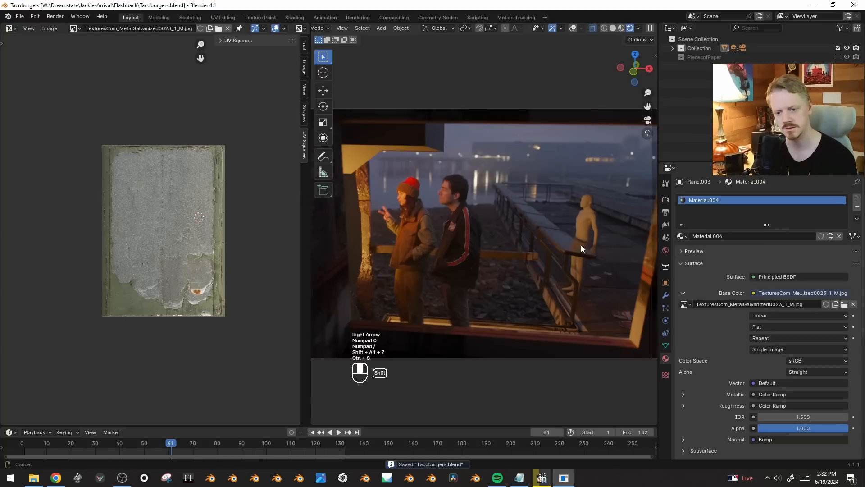
# - Display the railing material's nodes and shift the middle stop of the roughness Color Ramp to about 0.395
pyautogui.scroll(4, 581, 245)
pyautogui.keyDown('shift'); pyautogui.moveTo(581, 245); pyautogui.dragTo(495, 269, button='middle'); pyautogui.keyUp('shift')
pyautogui.hotkey('shift', 'alt', 'z')
pyautogui.hotkey('shift', 'F3')
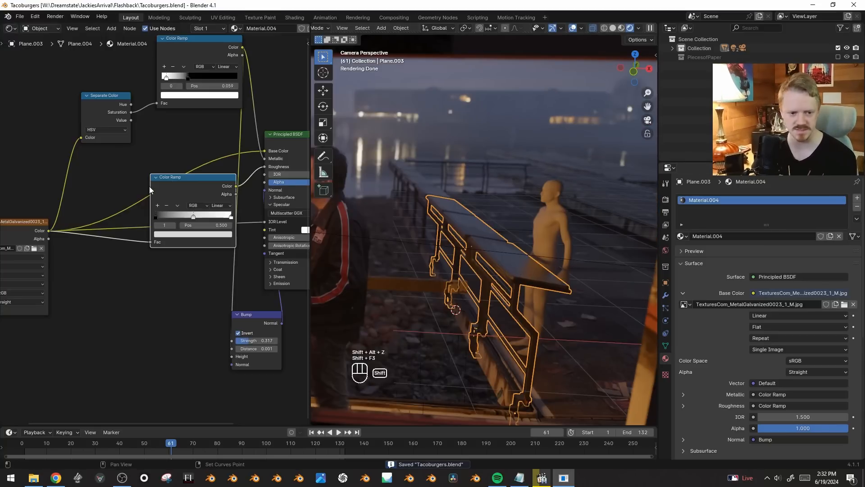
pyautogui.moveTo(199, 190); pyautogui.dragTo(170, 197, button='middle')
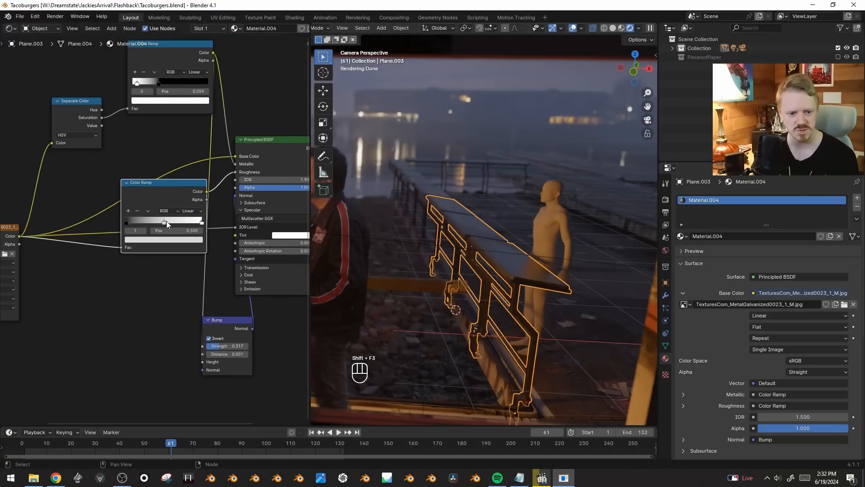
pyautogui.click(128, 222)
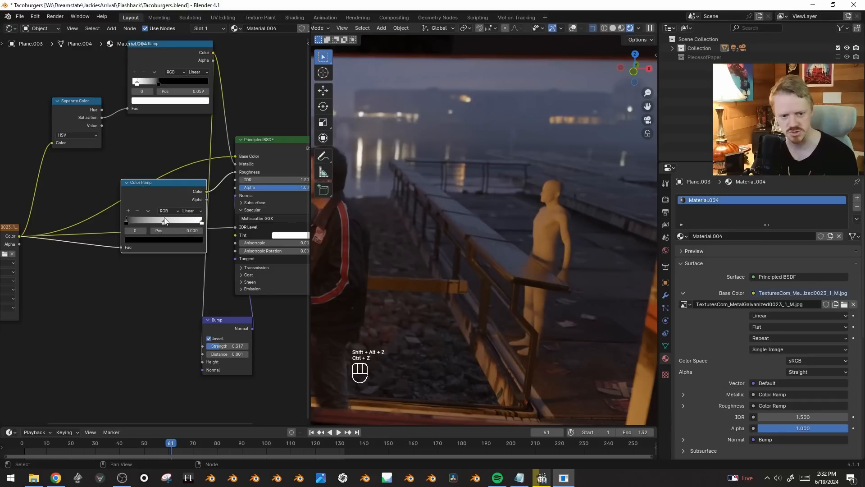
pyautogui.moveTo(164, 217); pyautogui.dragTo(161, 218)
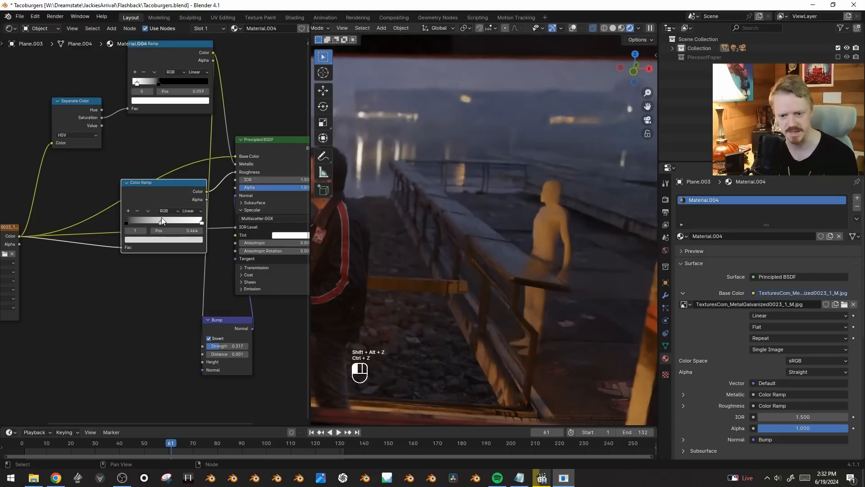
pyautogui.hotkey('shift', 'alt', 'z')
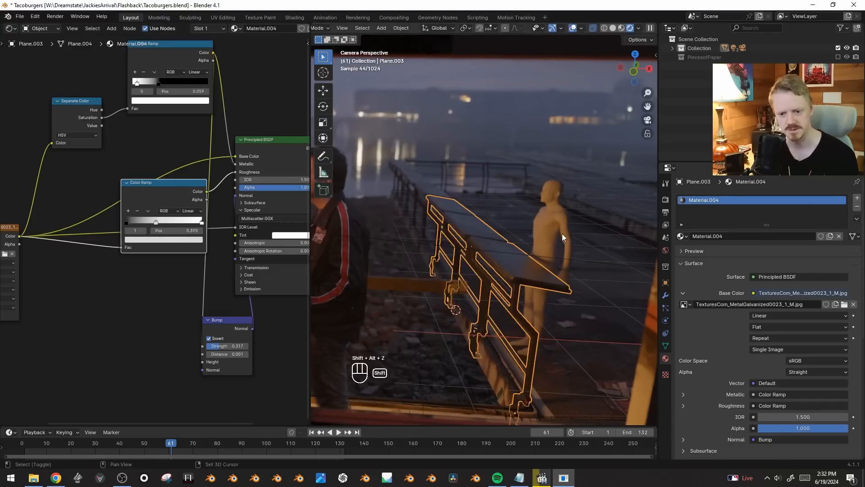
# - Move the mannequin figure along X, away from the railing
pyautogui.click(548, 236)
pyautogui.press('g')
pyautogui.press('x')
pyautogui.click(584, 234)
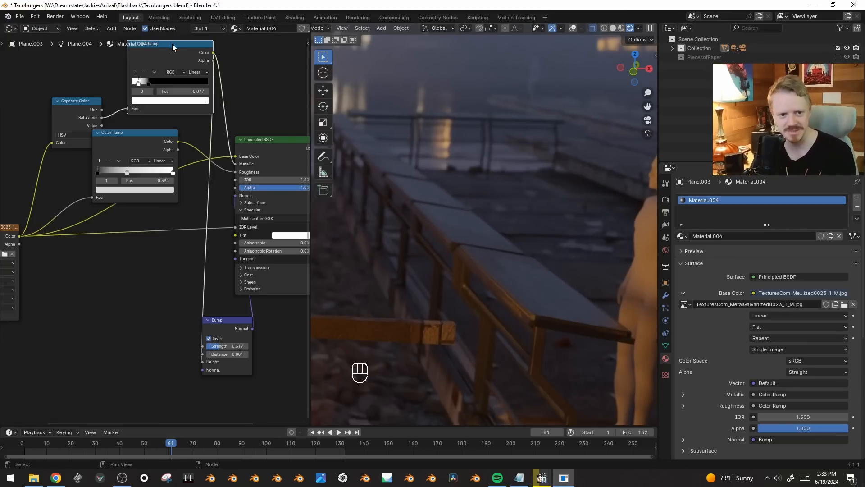
# - Duplicate the metallic Color Ramp onto the link from the metal texture to IOR Level and shift its black stop to about 0.068
pyautogui.hotkey('shift', 'd')
pyautogui.click(155, 220)
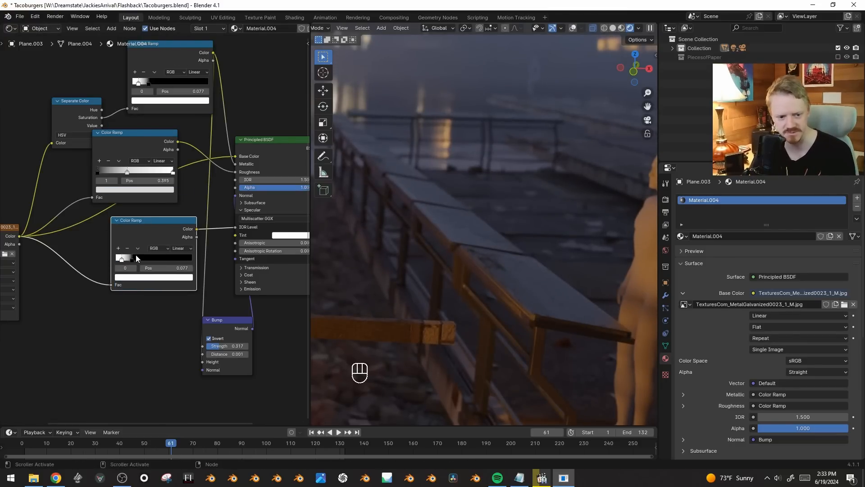
pyautogui.moveTo(134, 258)
pyautogui.mouseDown()
pyautogui.moveTo(159, 255)
pyautogui.moveTo(123, 256)
pyautogui.mouseUp()
pyautogui.click(141, 275)
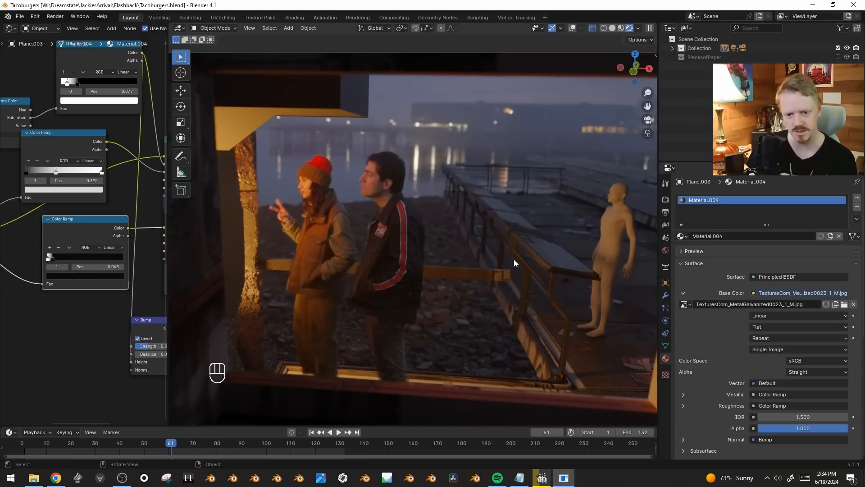
# - Add a plane at the 3D cursor with the overlays shown and scale it by about 2.183
pyautogui.hotkey('shift', 'alt', 'z')
pyautogui.hotkey('shift', 'a')
pyautogui.moveTo(473, 213)
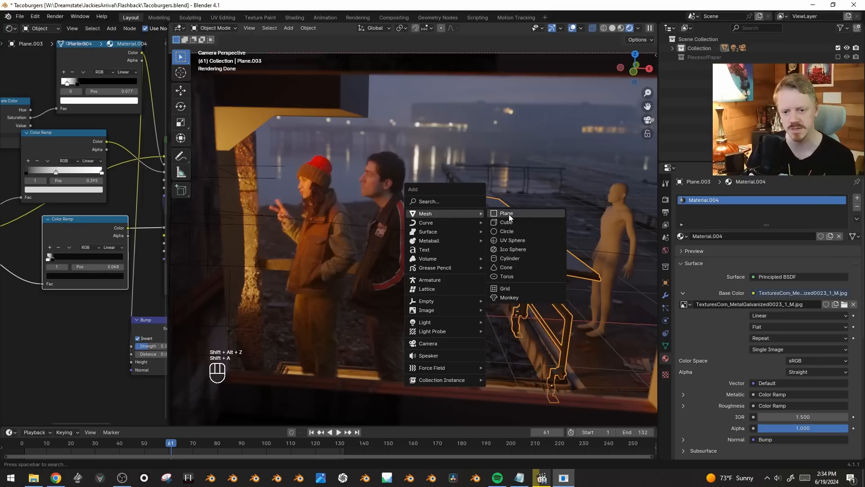
pyautogui.click(509, 215)
pyautogui.press('s')
pyautogui.press('r')
pyautogui.press('x')
pyautogui.click(567, 144)
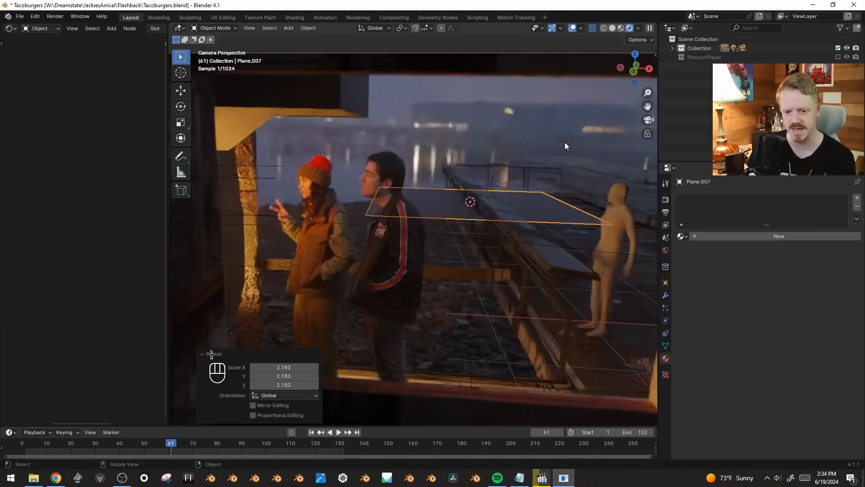
# - Give the plane a new material and set its surface shader to Transparent BSDF
pyautogui.click(758, 236)
pyautogui.click(774, 276)
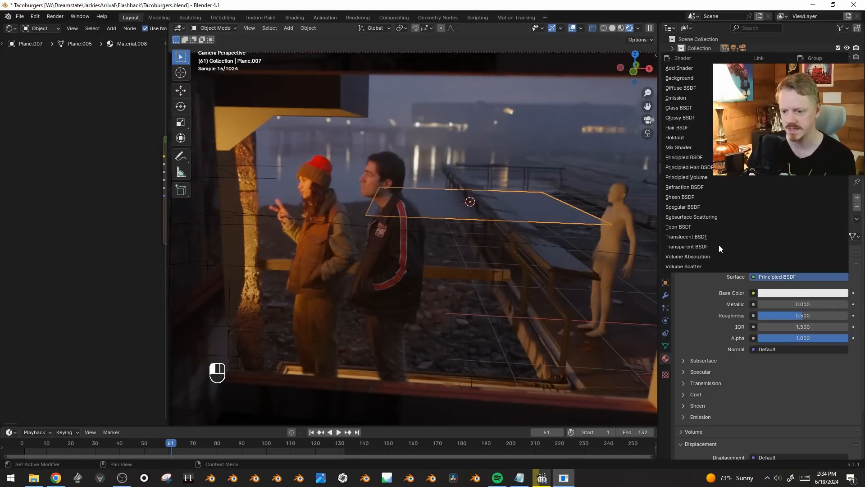
pyautogui.click(712, 239)
# - Raise the plane about 1.03 m along Z above the walkway railing
pyautogui.press('KP_Decimal')
pyautogui.moveTo(482, 226); pyautogui.dragTo(544, 253, button='middle')
pyautogui.press('g')
pyautogui.press('z')
pyautogui.click(543, 184)
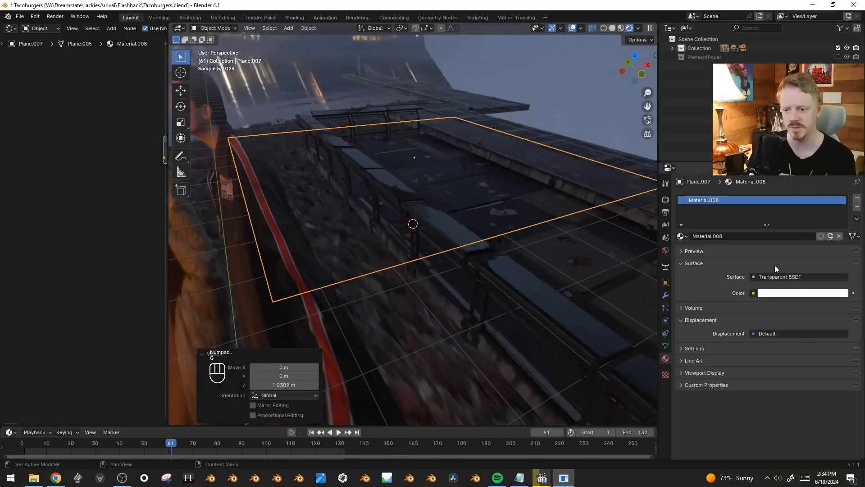
pyautogui.click(796, 294)
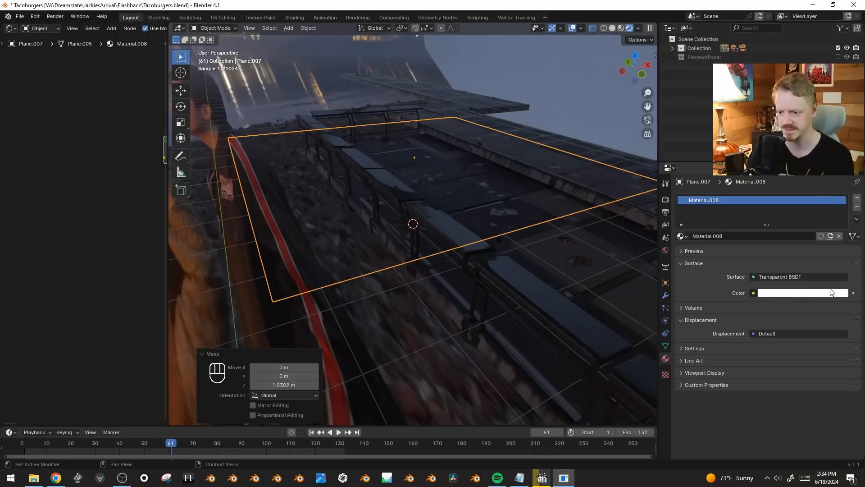
pyautogui.click(807, 293)
pyautogui.click(793, 219)
pyautogui.hotkey('shift', 'alt', 'z')
pyautogui.moveTo(515, 228)
pyautogui.mouseDown(button='middle')
pyautogui.moveTo(499, 207)
pyautogui.moveTo(520, 226)
pyautogui.mouseUp(button='middle')
pyautogui.hotkey('shift', 'alt', 'z')
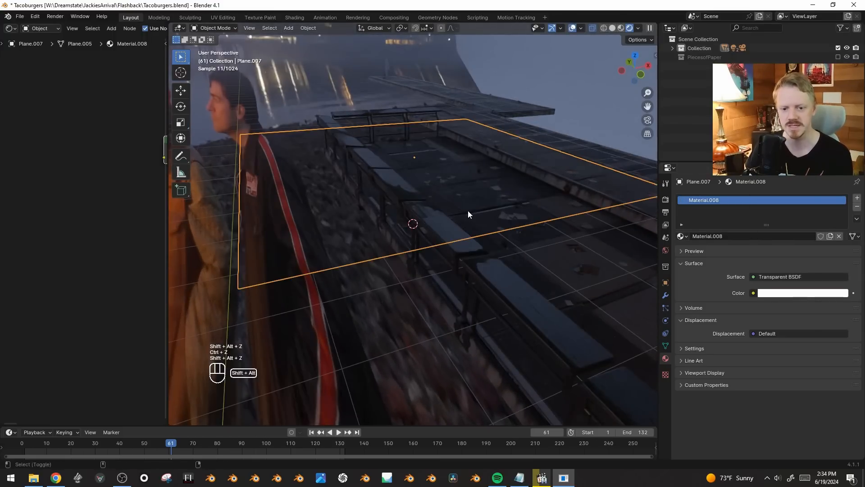
# - Add a Gradient Texture node to the plane's material and link its Color output to the Transparent BSDF Color
pyautogui.moveTo(167, 211); pyautogui.dragTo(370, 212)
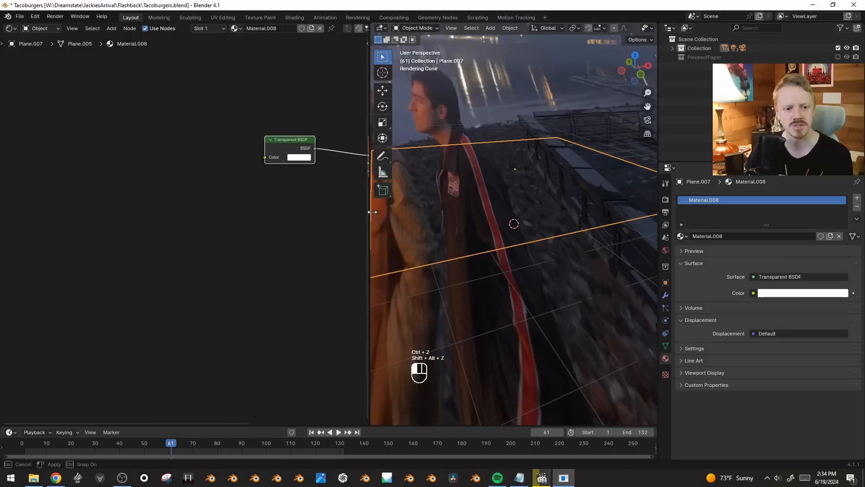
pyautogui.hotkey('shift', 'a')
pyautogui.write('gra')
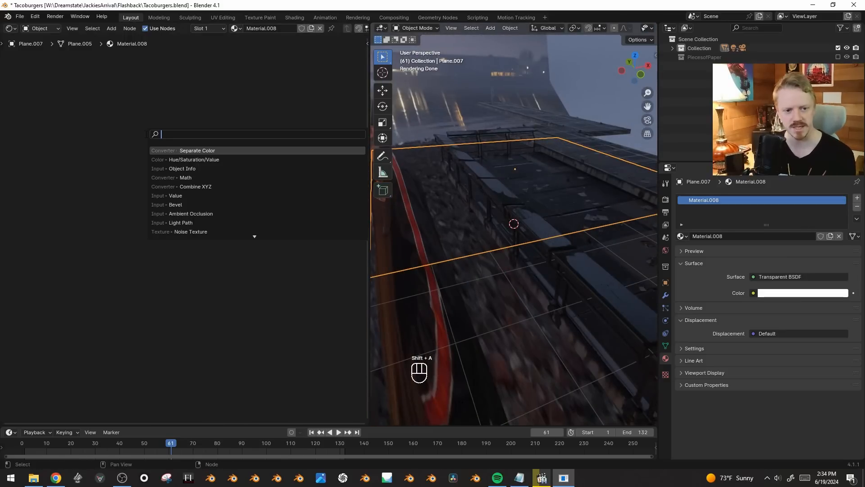
pyautogui.press('Return')
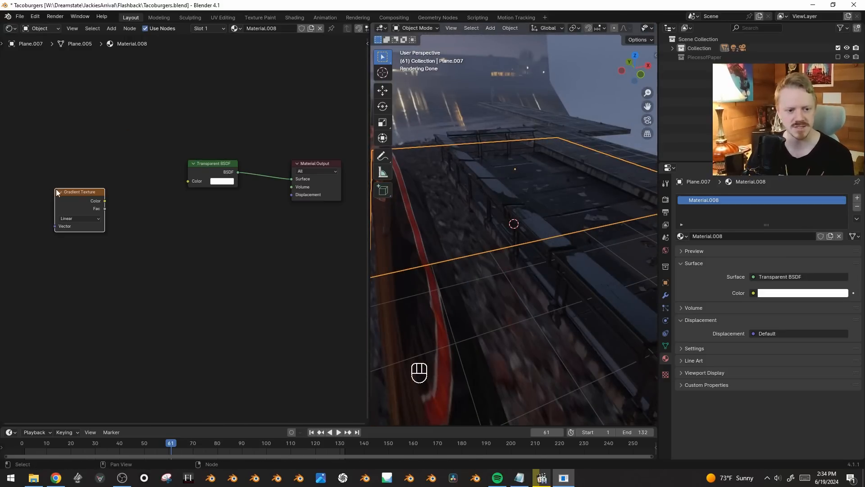
pyautogui.moveTo(212, 180); pyautogui.dragTo(195, 180)
# - Reposition the plane by about -0.42, 0.55 and 1.19 m and rotate it in top view with snapping
pyautogui.hotkey('shift', 'alt', 'z')
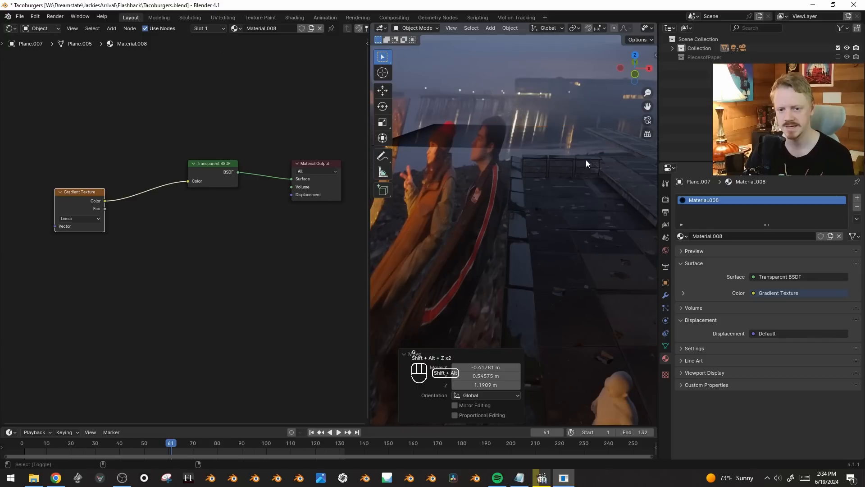
pyautogui.hotkey('shift', 'alt', 'z')
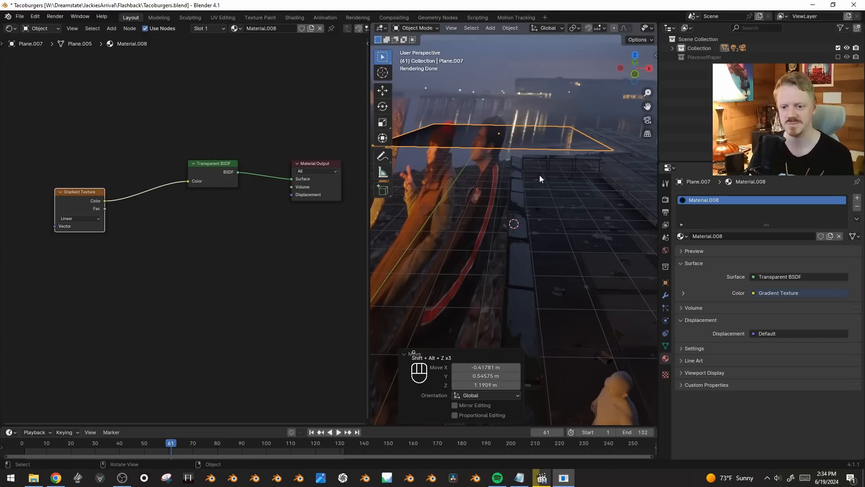
pyautogui.hotkey('shift', 'alt', 'z')
pyautogui.hotkey('shift', 'alt', 'z')
pyautogui.press('KP_7')
pyautogui.press('r')
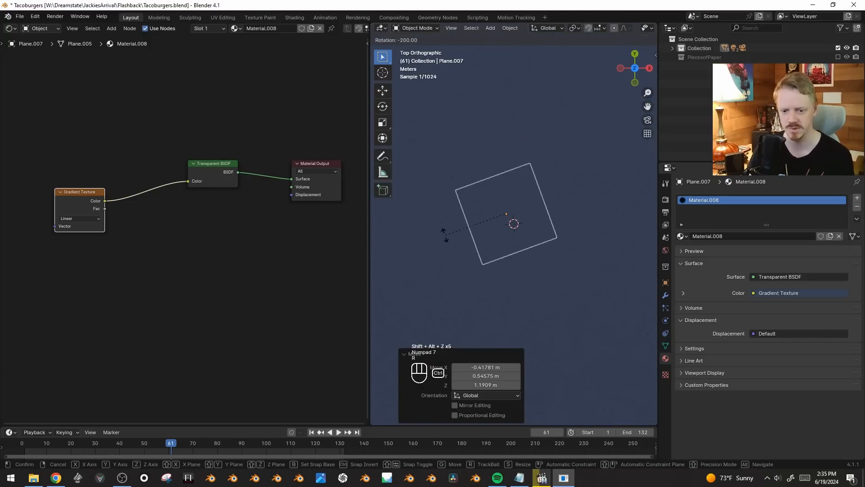
pyautogui.keyDown('ctrl'); pyautogui.click(447, 213); pyautogui.keyUp('ctrl')
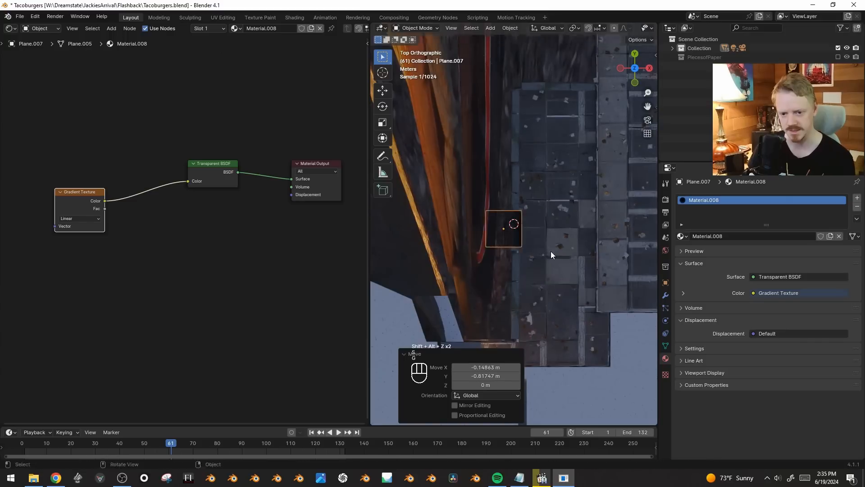
# - Scale the plane along Y, resize and reposition it over the railing row, and lower it about 3.20 m along Z
pyautogui.press('s')
pyautogui.press('y')
pyautogui.click(545, 171)
pyautogui.press('g')
pyautogui.click(541, 141)
pyautogui.press('s')
pyautogui.click(560, 142)
pyautogui.press('g')
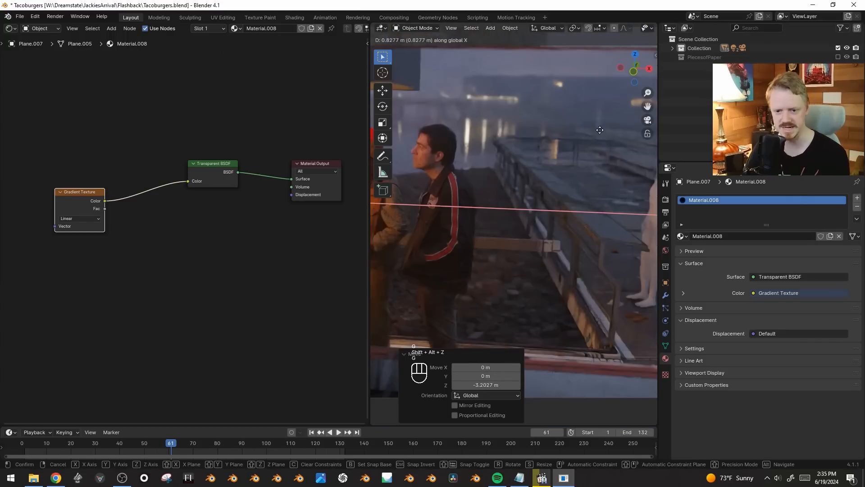
pyautogui.rightClick(599, 131)
# - Narrow the plane along X, nudge it about -0.0018 m along X, and compare the render with the overlays off
pyautogui.press('s')
pyautogui.press('x')
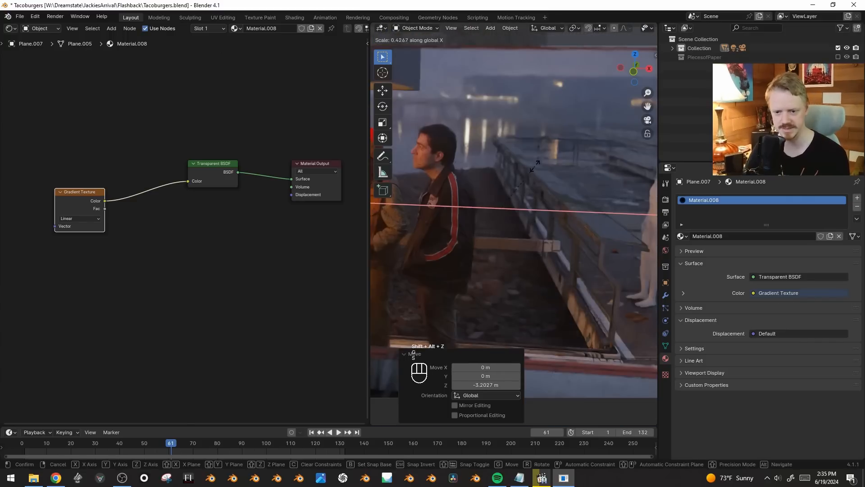
pyautogui.click(534, 157)
pyautogui.press('g')
pyautogui.press('x')
pyautogui.click(507, 212)
pyautogui.hotkey('shift', 'alt', 'z')
pyautogui.hotkey('shift', 'alt', 'z')
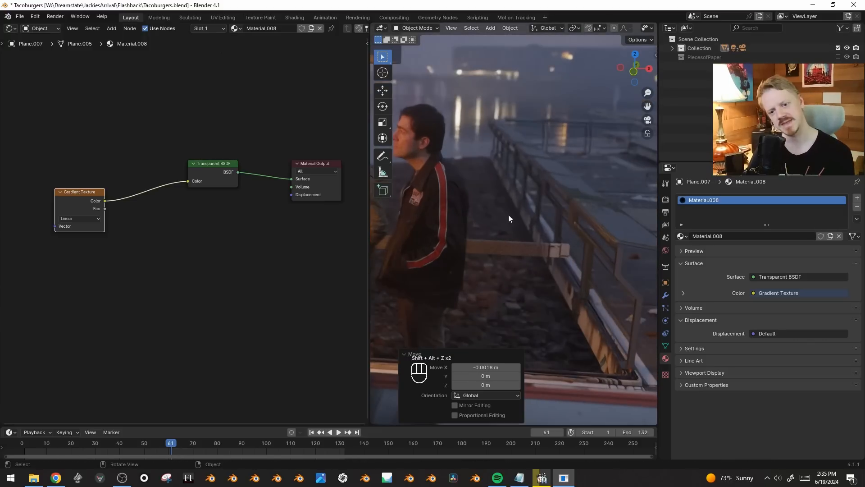
# - Move the plane about -5.80 m along Y and compare the camera view with and without overlays
pyautogui.press('g')
pyautogui.press('x')
pyautogui.rightClick(530, 145)
pyautogui.press('g')
pyautogui.press('y')
pyautogui.click(603, 270)
pyautogui.hotkey('shift', 'alt', 'z')
pyautogui.hotkey('shift', 'alt', 'z')
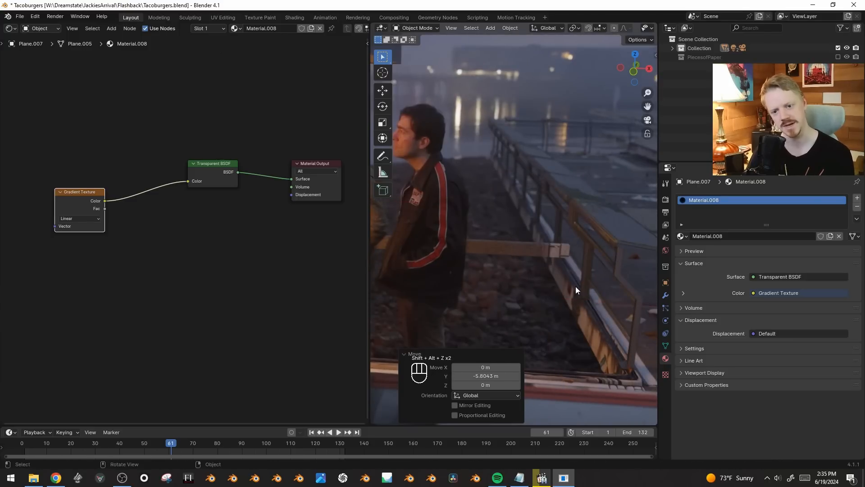
# - Shift the plane a further -1.46 m along Y, check the render, and adjust its Y position once more
pyautogui.hotkey('shift', 'alt', 'z')
pyautogui.press('g')
pyautogui.press('y')
pyautogui.click(517, 194)
pyautogui.hotkey('shift', 'alt', 'z')
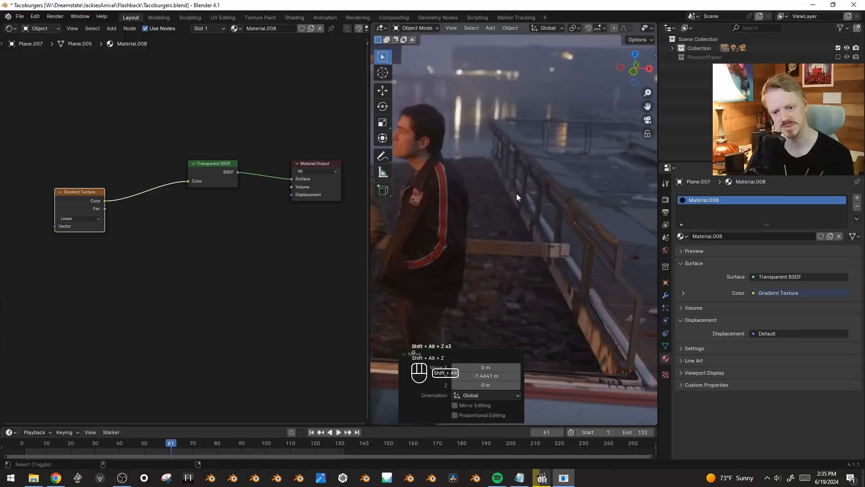
pyautogui.hotkey('shift', 'alt', 'z')
pyautogui.press('g')
pyautogui.press('y')
pyautogui.click(622, 277)
pyautogui.hotkey('shift', 'alt', 'z')
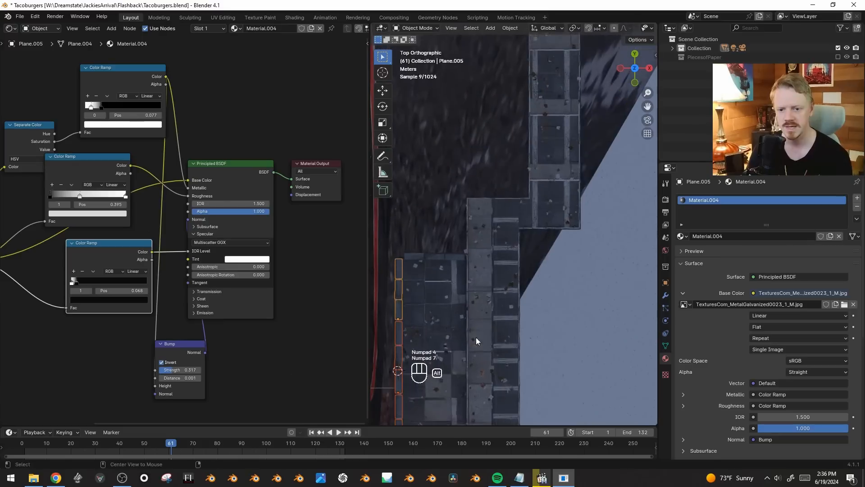
# - Place a linked duplicate of the railing row on the far walkway, raise it about 0.37 m, and check the camera view
pyautogui.click(556, 189)
pyautogui.moveTo(556, 189); pyautogui.dragTo(542, 219, button='middle')
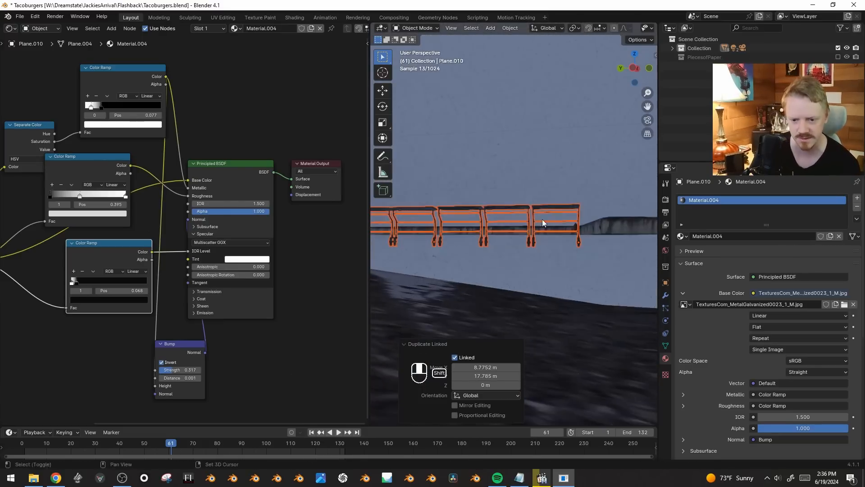
pyautogui.press('g')
pyautogui.press('z')
pyautogui.click(599, 111)
pyautogui.press('KP_0')
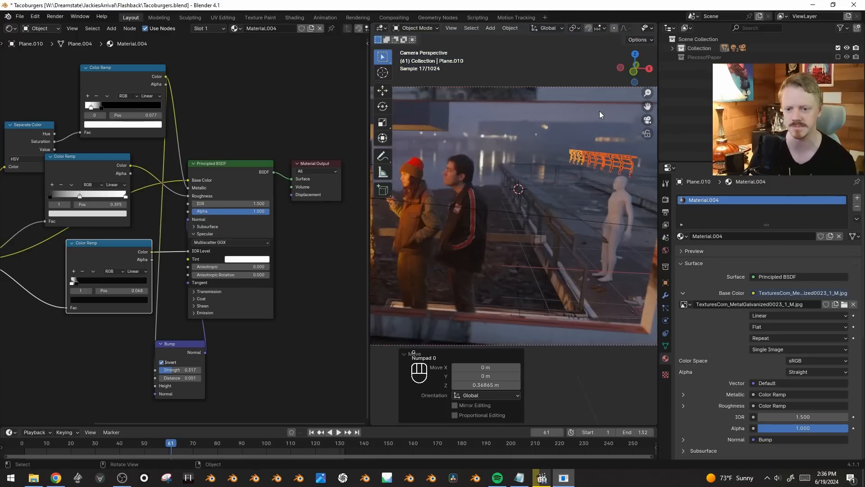
pyautogui.hotkey('shift', 'alt', 'z')
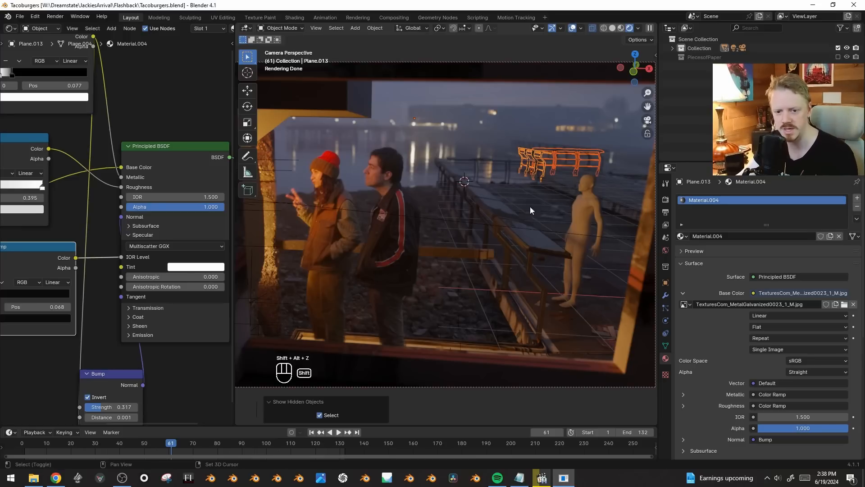
# - Add a cylinder mesh at the 3D cursor above the railing's top panel and confirm its vertex count
pyautogui.moveTo(530, 207); pyautogui.dragTo(479, 237, button='middle')
pyautogui.middleClick(530, 201)
pyautogui.scroll(4, 485, 232)
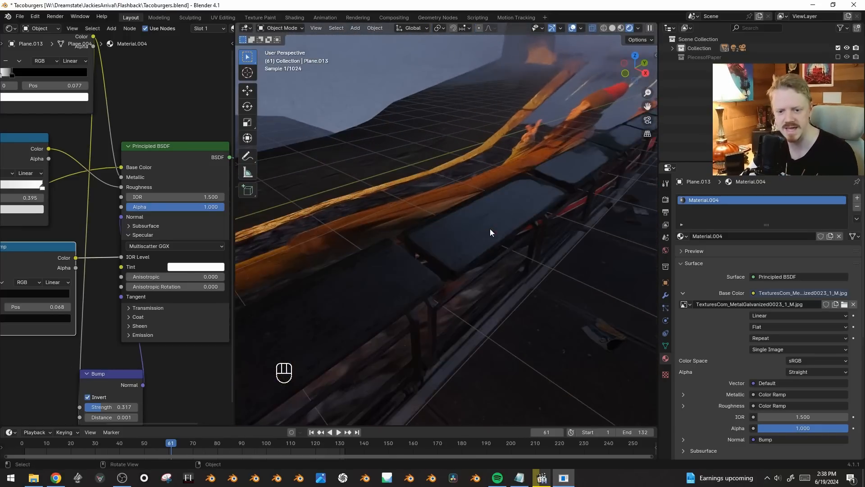
pyautogui.hotkey('shift', 'a')
pyautogui.moveTo(489, 228)
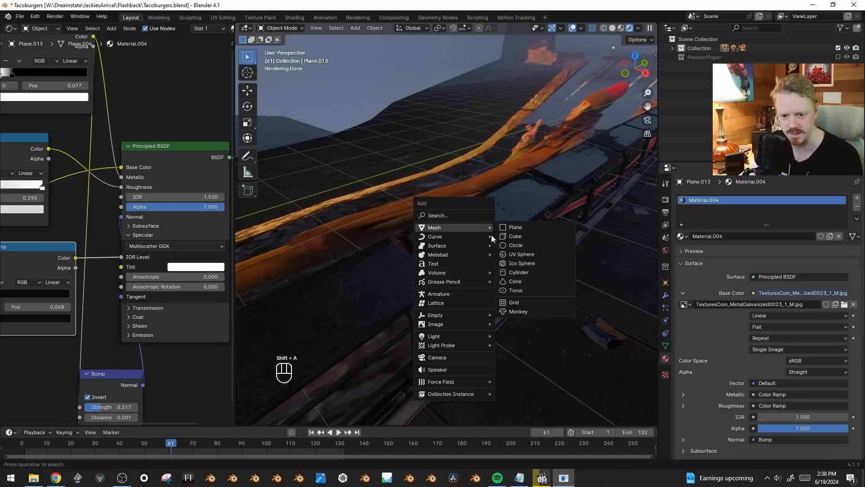
pyautogui.click(538, 272)
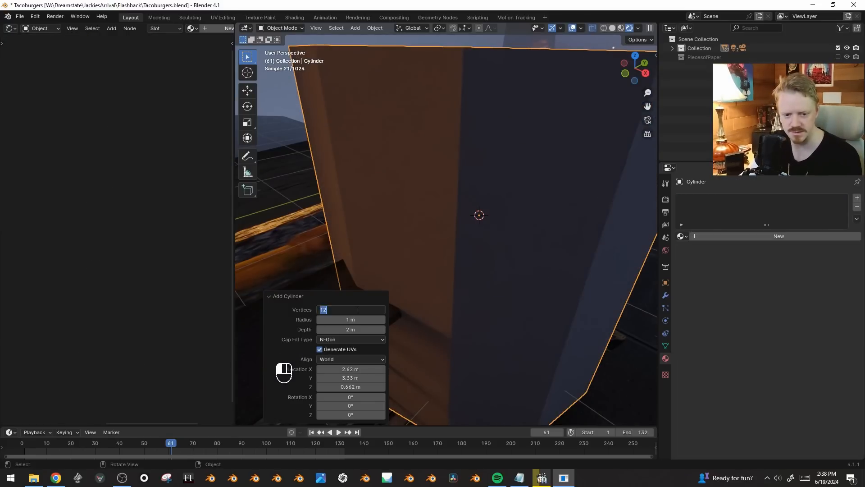
pyautogui.press('Return')
# - Scale the cylinder down to cup size on the railing, finishing with an enlargement of about 1.292
pyautogui.press('s')
pyautogui.click(533, 287)
pyautogui.press('s')
pyautogui.click(499, 236)
pyautogui.press('s')
pyautogui.click(532, 252)
pyautogui.moveTo(532, 252); pyautogui.dragTo(553, 247, button='middle')
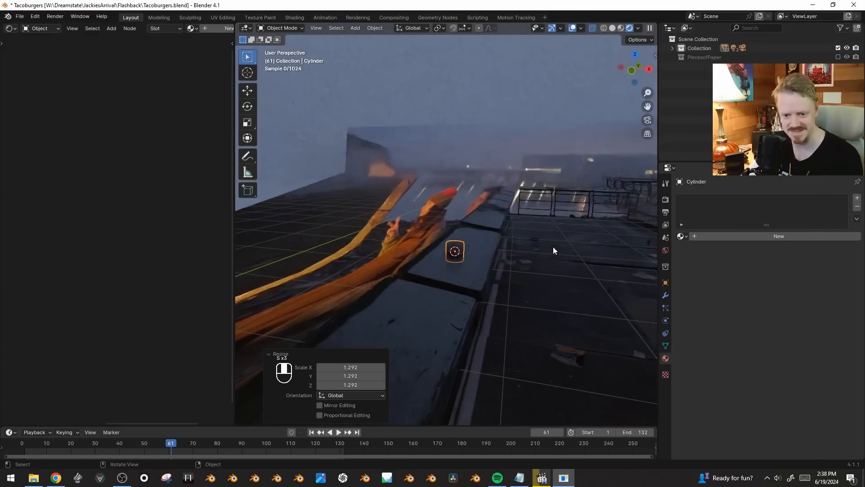
# - Adjust the cylinder's rotation and move it along Z so it stands on the railing's top panel
pyautogui.press('r')
pyautogui.press('x')
pyautogui.press('r')
pyautogui.press('Return')
pyautogui.press('g')
pyautogui.press('z')
pyautogui.keyDown('shift'); pyautogui.click(572, 256); pyautogui.keyUp('shift')
# - Select the cylinder's top face in Edit Mode and offset it about 0.0167 m with Shrink/Fatten
pyautogui.press('Tab')
pyautogui.moveTo(572, 256); pyautogui.dragTo(490, 240, button='middle')
pyautogui.click(463, 240)
pyautogui.press('g')
pyautogui.press('z')
pyautogui.rightClick(536, 191)
pyautogui.hotkey('alt', 's')
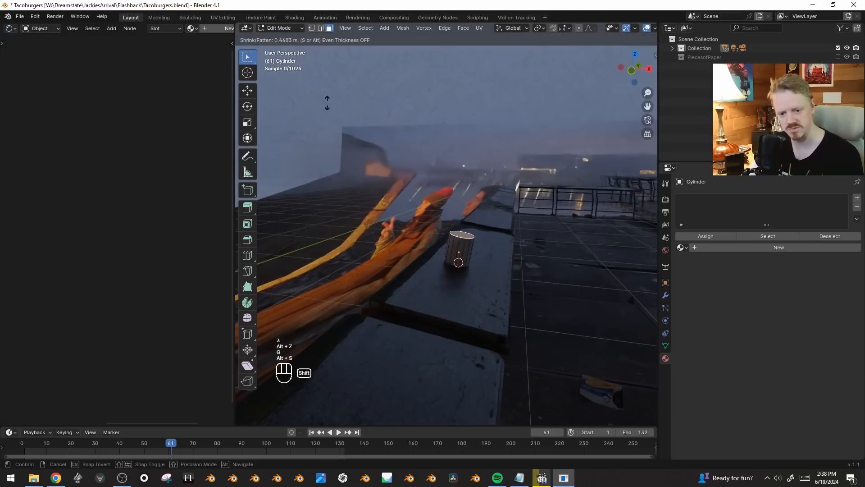
pyautogui.keyDown('shift'); pyautogui.click(525, 176); pyautogui.keyUp('shift')
pyautogui.hotkey('alt', 's')
pyautogui.rightClick(532, 233)
# - Enlarge the cylinder's top face to flare the rim and delete that face to leave an open cup
pyautogui.press('s')
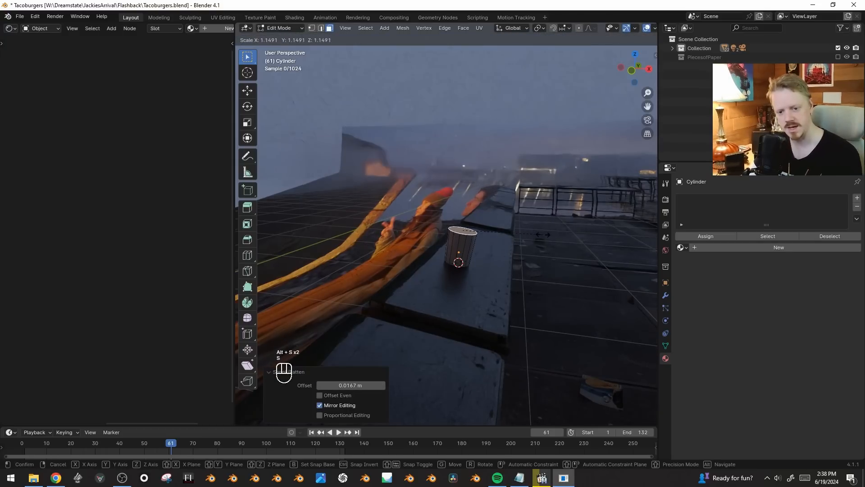
pyautogui.click(550, 235)
pyautogui.press('x')
pyautogui.click(544, 258)
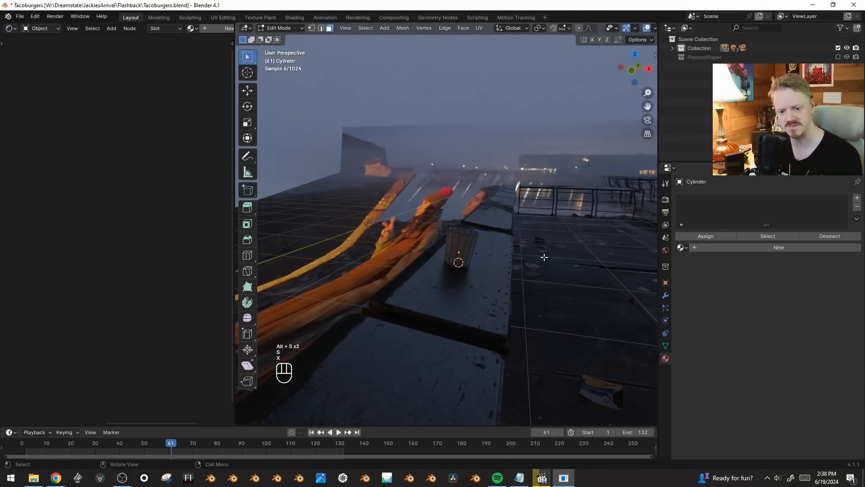
# - Return to Object Mode, show the camera view without overlays, and save the file
pyautogui.press('Tab')
pyautogui.hotkey('shift', 'alt', 'z')
pyautogui.press('KP_0')
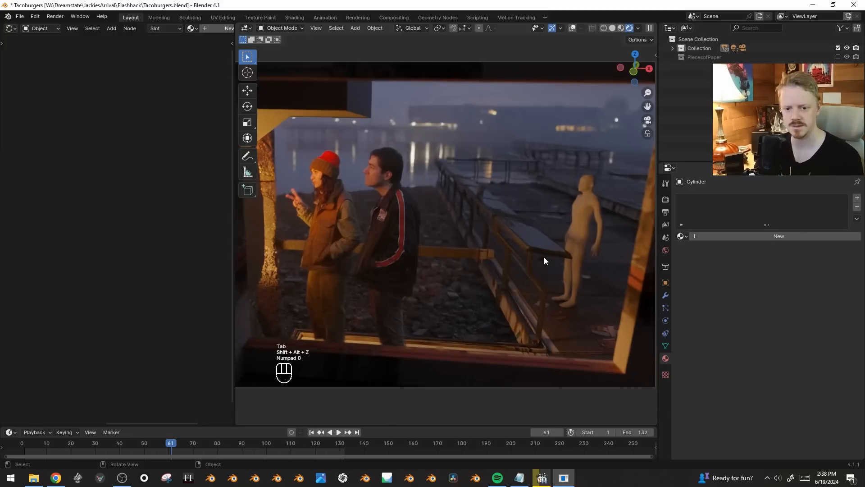
pyautogui.hotkey('ctrl', 's')
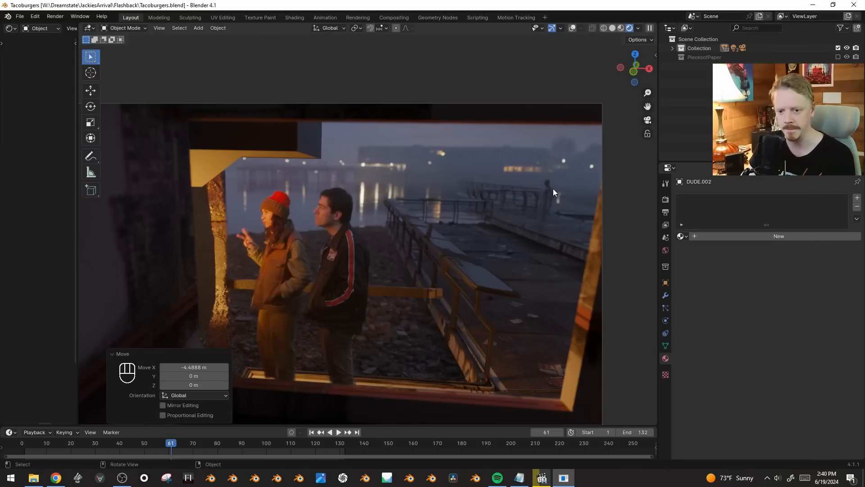
# - Focus on the distant human figure and move it along Y and X on the far walkway
pyautogui.hotkey('shift', 'alt', 'z')
pyautogui.press('KP_Decimal')
pyautogui.moveTo(390, 180); pyautogui.dragTo(462, 203, button='middle')
pyautogui.press('g')
pyautogui.press('x')
pyautogui.press('y')
pyautogui.click(228, 100)
pyautogui.press('g')
pyautogui.press('x')
pyautogui.click(391, 91)
# - Shift the distant figure about 3.16 m along Y and check it with the overlays toggled
pyautogui.press('g')
pyautogui.press('x')
pyautogui.press('y')
pyautogui.click(385, 139)
pyautogui.hotkey('shift', 'alt', 'z')
pyautogui.hotkey('shift', 'alt', 'z')
# - Add a cube at the 3D cursor on the far walkway and move it along Z
pyautogui.keyDown('shift'); pyautogui.moveTo(386, 138); pyautogui.dragTo(398, 273, button='middle'); pyautogui.keyUp('shift')
pyautogui.hotkey('shift', 'a')
pyautogui.moveTo(310, 166)
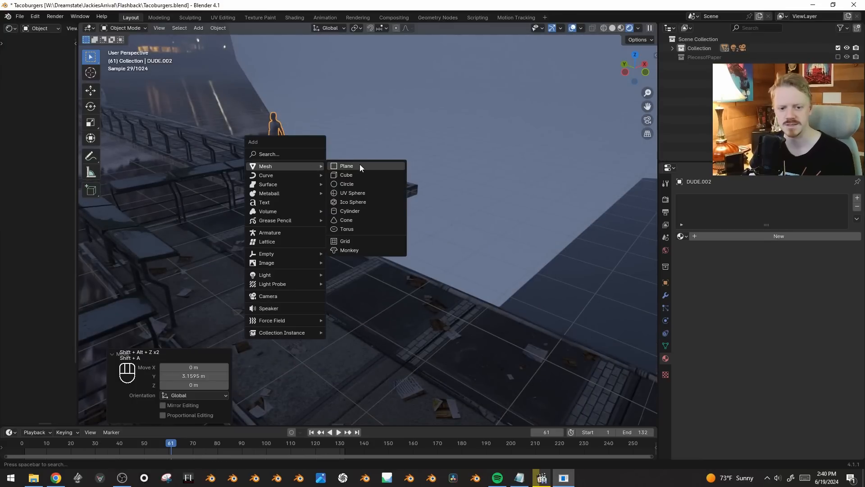
pyautogui.click(369, 172)
pyautogui.press('KP_Decimal')
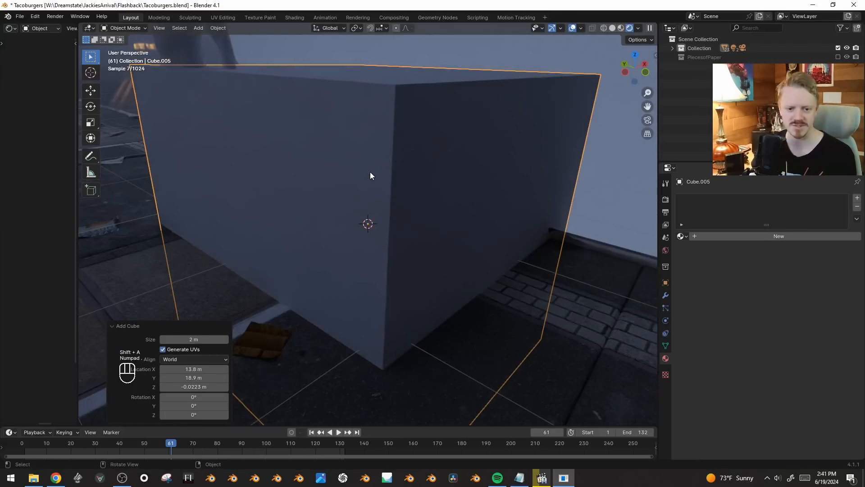
pyautogui.scroll(-3, 431, 223)
pyautogui.press('g')
pyautogui.press('z')
pyautogui.click(480, 270)
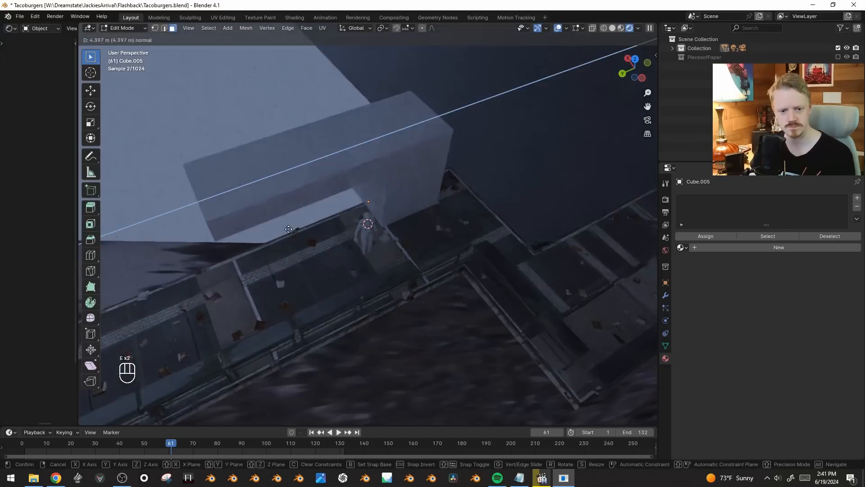
# - Extrude the cube's faces into an archway-shaped block beside the walkway and shift its coplanar outer faces along X
pyautogui.hotkey('shift', 'alt', 'z')
pyautogui.hotkey('shift', 'alt', 'z')
pyautogui.press('e')
pyautogui.click(418, 183)
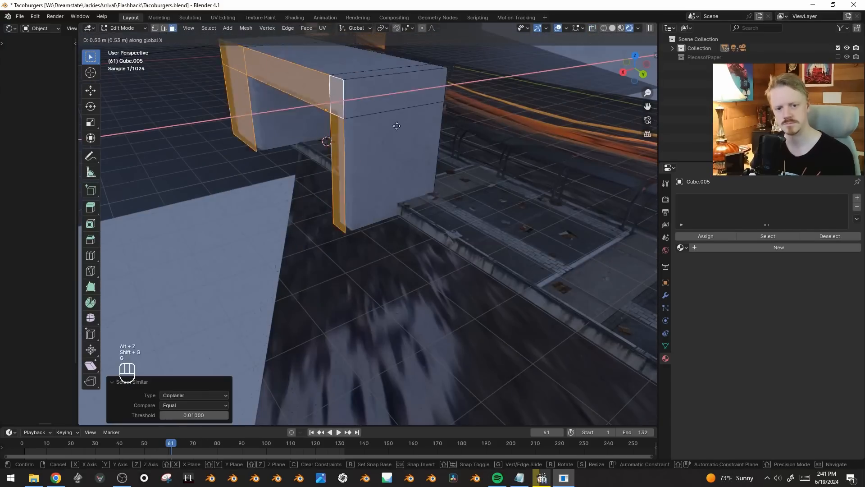
pyautogui.press('c')
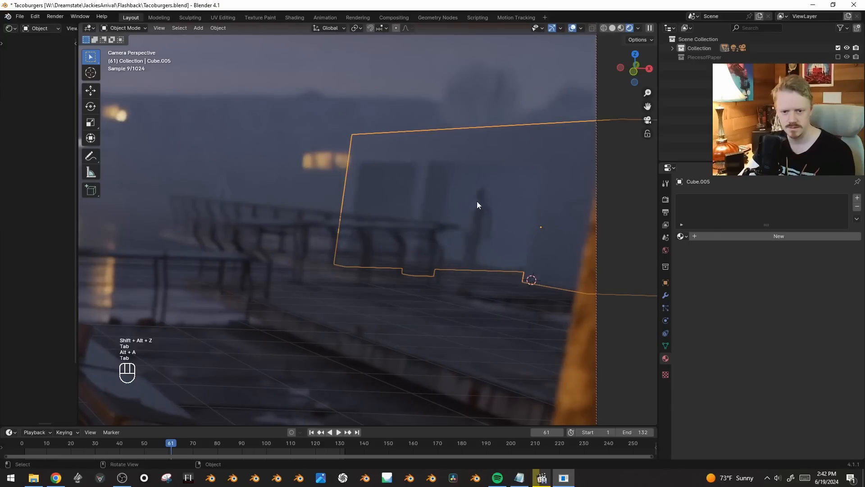
# - Add a loop cut around the upper part of the shelter block and select the face loop above it
pyautogui.press('Tab')
pyautogui.hotkey('ctrl', 'r')
pyautogui.click(352, 146)
pyautogui.press('3')
pyautogui.keyDown('alt'); pyautogui.click(357, 138); pyautogui.keyUp('alt')
pyautogui.keyDown('alt'); pyautogui.click(455, 118); pyautogui.keyUp('alt')
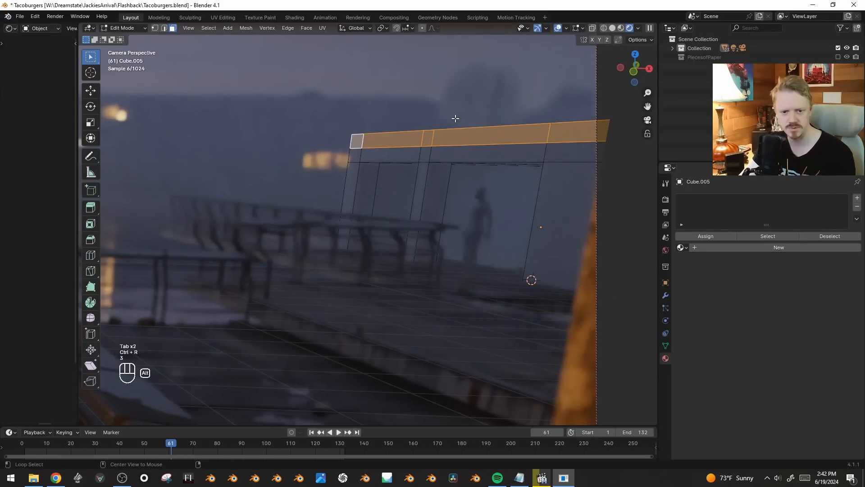
# - Duplicate the upper face band in place and fatten the copy outward 1.17 m with even offset
pyautogui.hotkey('shift', 'd')
pyautogui.rightClick(477, 117)
pyautogui.hotkey('alt', 's')
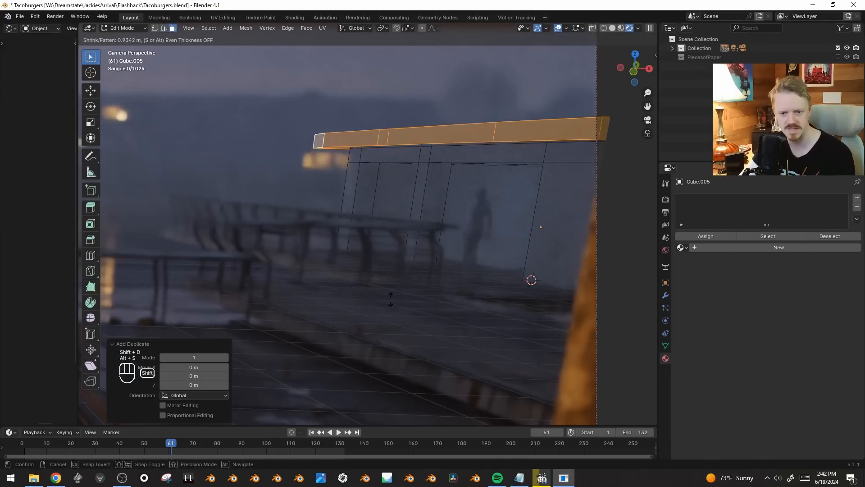
pyautogui.click(382, 242)
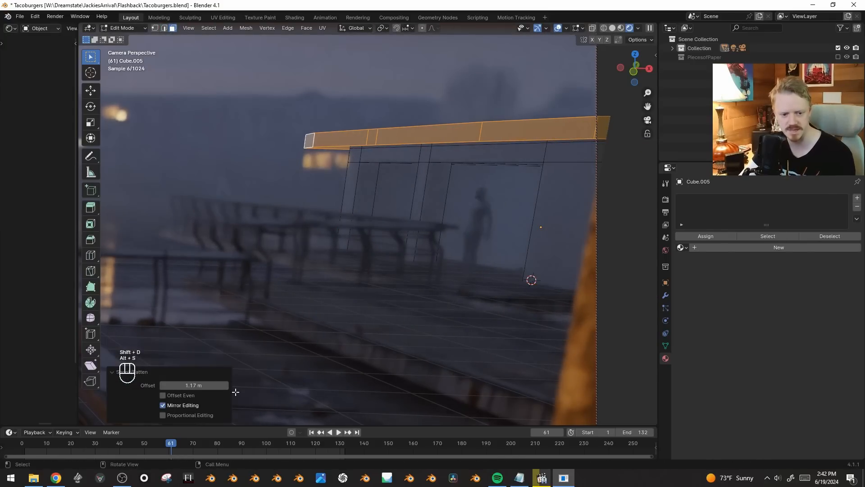
pyautogui.click(181, 398)
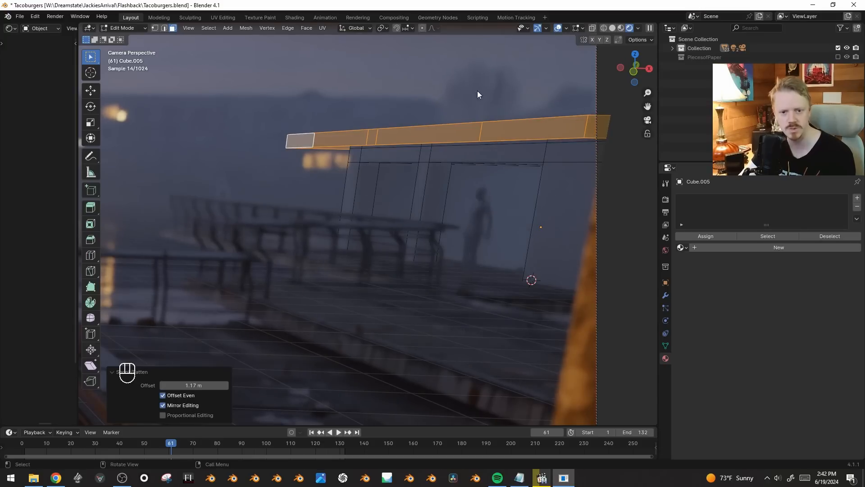
# - Scale the overhanging roof band taller along Z and raise it about 0.31 m
pyautogui.press('s')
pyautogui.press('z')
pyautogui.click(242, 180)
pyautogui.press('g')
pyautogui.press('z')
pyautogui.click(247, 159)
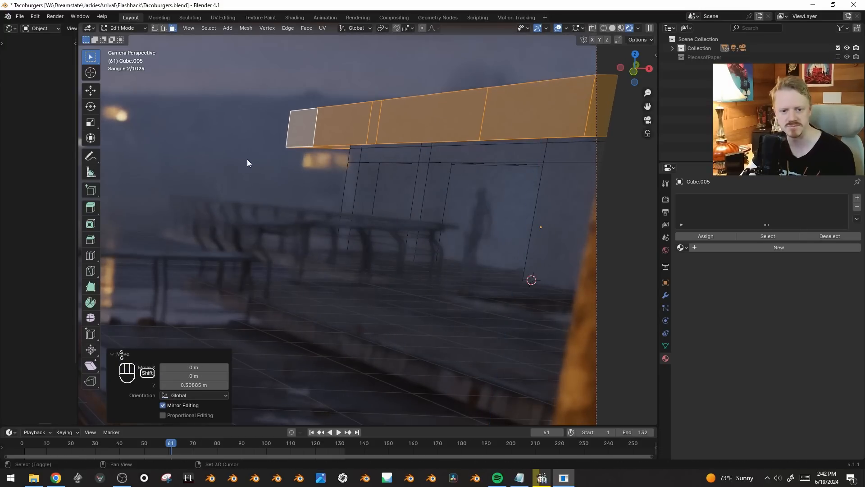
# - Extrude the roof band's faces along their normals by 0.206 m with even offset
pyautogui.press('KP_Decimal')
pyautogui.hotkey('alt', 'e')
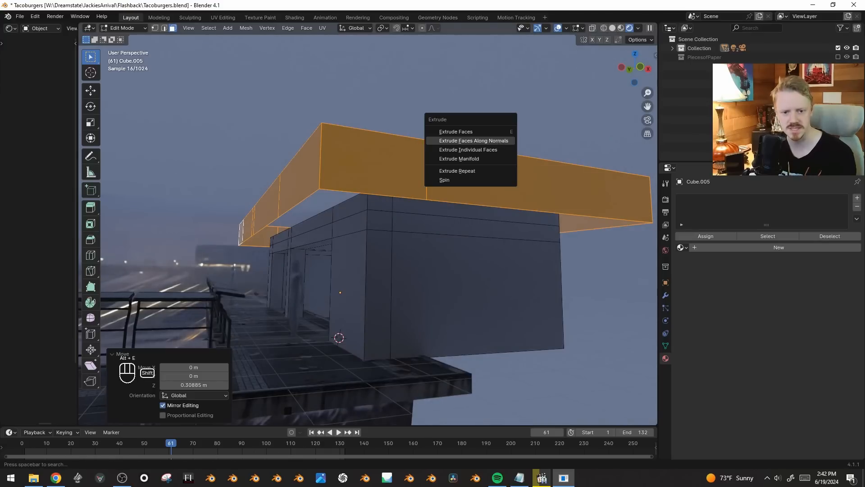
pyautogui.click(474, 141)
pyautogui.click(255, 384)
pyautogui.click(189, 397)
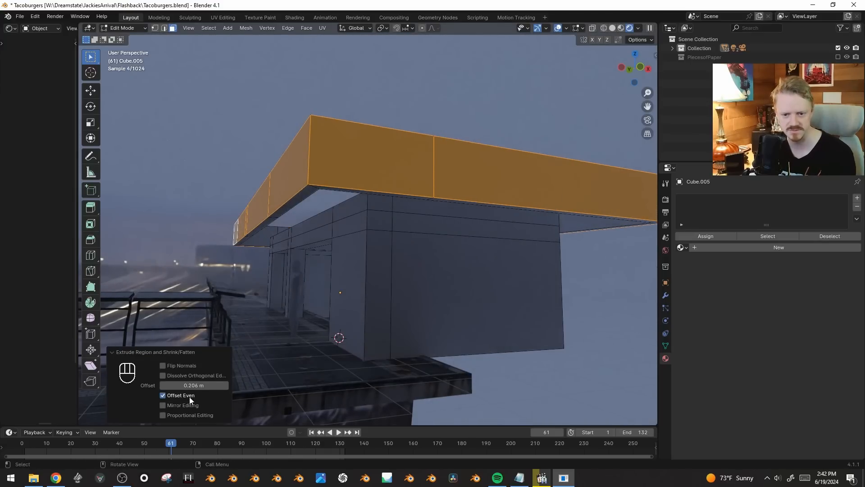
# - Duplicate the roof band's end face near the corner and move the copy along Y beneath the overhang
pyautogui.click(372, 154)
pyautogui.moveTo(372, 154); pyautogui.dragTo(469, 153, button='middle')
pyautogui.hotkey('shift', 'd')
pyautogui.press('x')
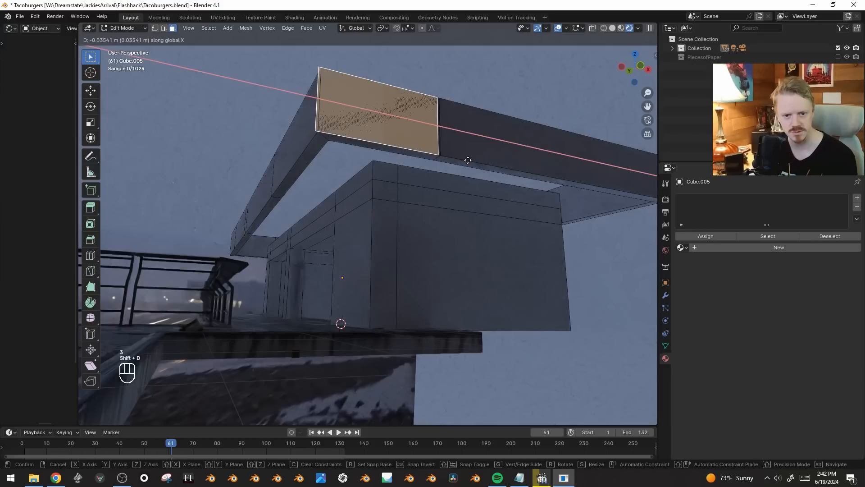
pyautogui.rightClick(473, 162)
pyautogui.press('g')
pyautogui.press('y')
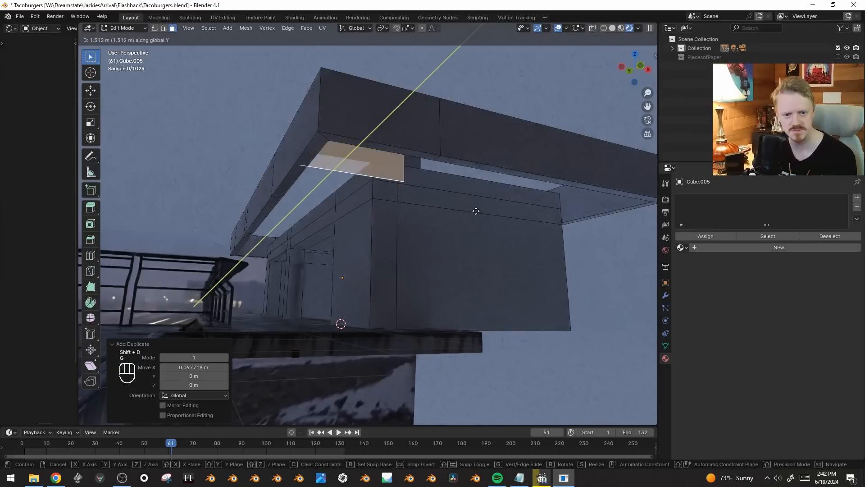
pyautogui.click(458, 258)
# - Adjust the copied face along Z, extrude it into a thin beam and shift one of its faces along Z
pyautogui.press('g')
pyautogui.press('z')
pyautogui.click(458, 238)
pyautogui.press('e')
pyautogui.click(458, 233)
pyautogui.hotkey('alt', 'z')
pyautogui.click(322, 162)
pyautogui.press('g')
pyautogui.press('z')
pyautogui.click(418, 202)
# - Select the whole linked beam and move it about -0.19 m along Y
pyautogui.hotkey('ctrl', 'l')
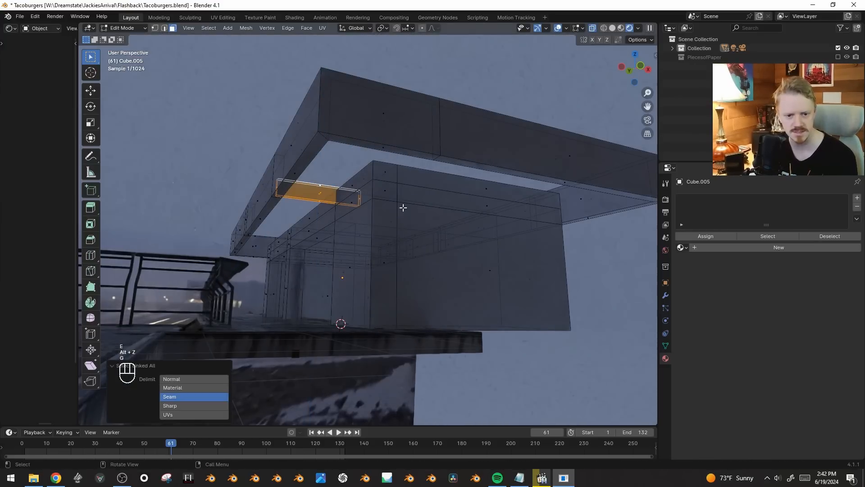
pyautogui.press('g')
pyautogui.press('x')
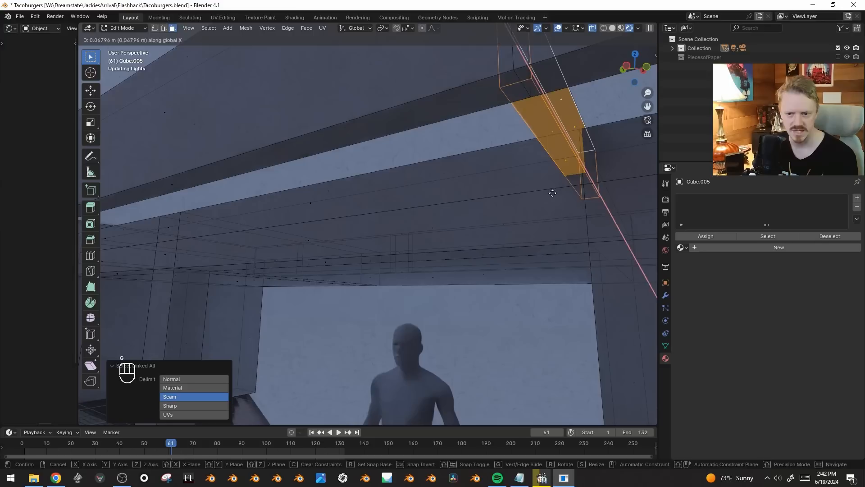
pyautogui.rightClick(551, 193)
pyautogui.press('g')
pyautogui.press('y')
pyautogui.click(563, 194)
# - Duplicate the beam along Y to form a parallel pair under the roof overhang
pyautogui.hotkey('shift', 'd')
pyautogui.press('x')
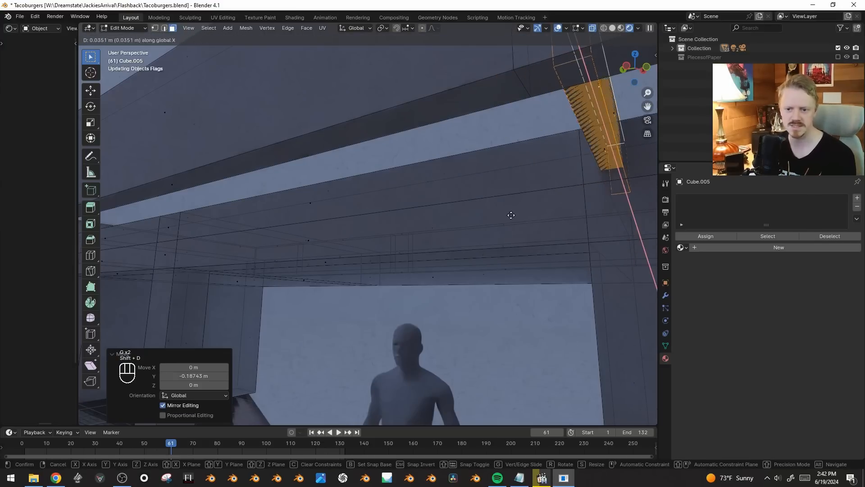
pyautogui.press('y')
pyautogui.click(512, 216)
# - Duplicate the selected beam in place and raise the copy along Z above the pair
pyautogui.moveTo(512, 216); pyautogui.dragTo(338, 209, button='middle')
pyautogui.press('KP_Decimal')
pyautogui.hotkey('shift', 'alt', 'z')
pyautogui.hotkey('shift', 'alt', 'z')
pyautogui.scroll(2, 453, 238)
pyautogui.hotkey('alt', 'z')
pyautogui.hotkey('shift', 'd')
pyautogui.press('x')
pyautogui.press('y')
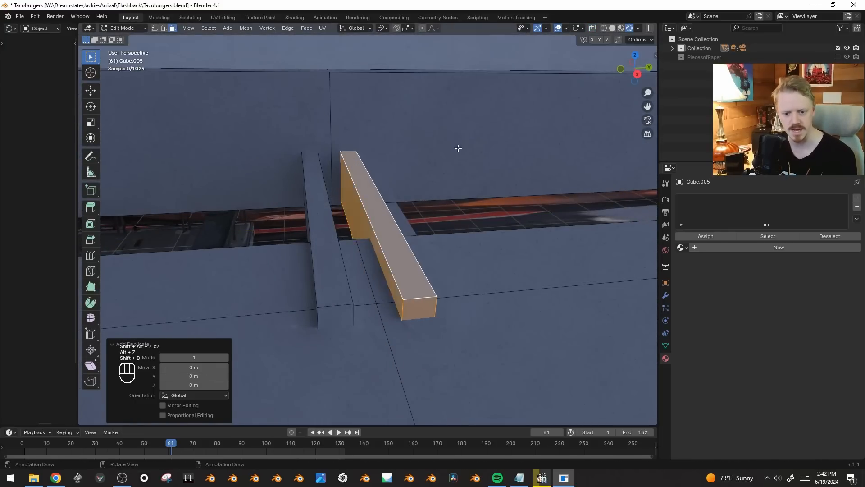
pyautogui.rightClick(459, 145)
pyautogui.press('g')
pyautogui.press('z')
pyautogui.click(478, 106)
# - Move the raised copy along Y over the gap between the beams and lower its top face along Z
pyautogui.press('g')
pyautogui.press('y')
pyautogui.click(445, 121)
pyautogui.press('s')
pyautogui.rightClick(445, 121)
pyautogui.click(349, 131)
pyautogui.press('g')
pyautogui.press('z')
pyautogui.click(362, 188)
# - Select the whole raised piece, widen it along Y into a slab and shift it about 0.04 m along Y
pyautogui.hotkey('ctrl', 'l')
pyautogui.press('s')
pyautogui.press('y')
pyautogui.click(511, 189)
pyautogui.press('g')
pyautogui.press('y')
pyautogui.click(520, 191)
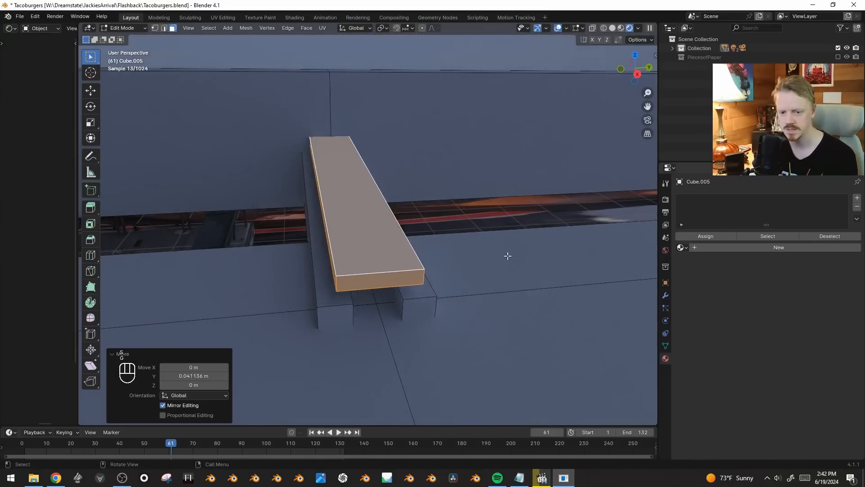
# - Create a new material for the shelter and name it "Arcade material"
pyautogui.press('Tab')
pyautogui.click(732, 236)
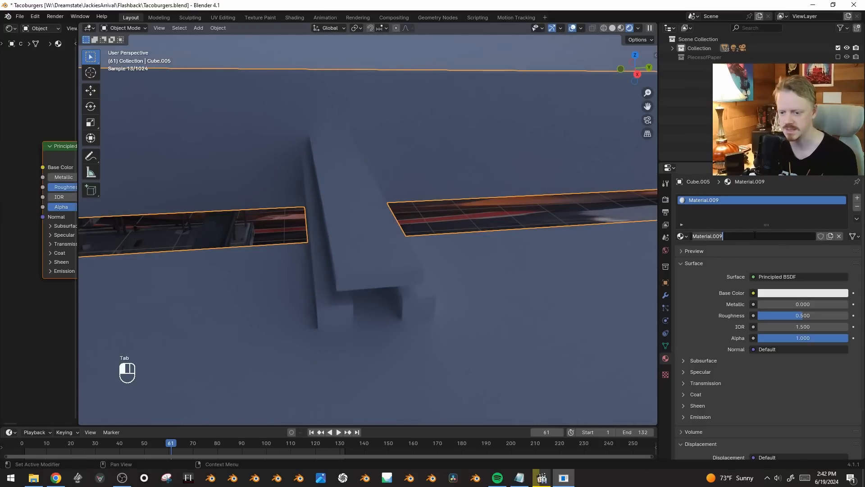
pyautogui.write('Arcade m')
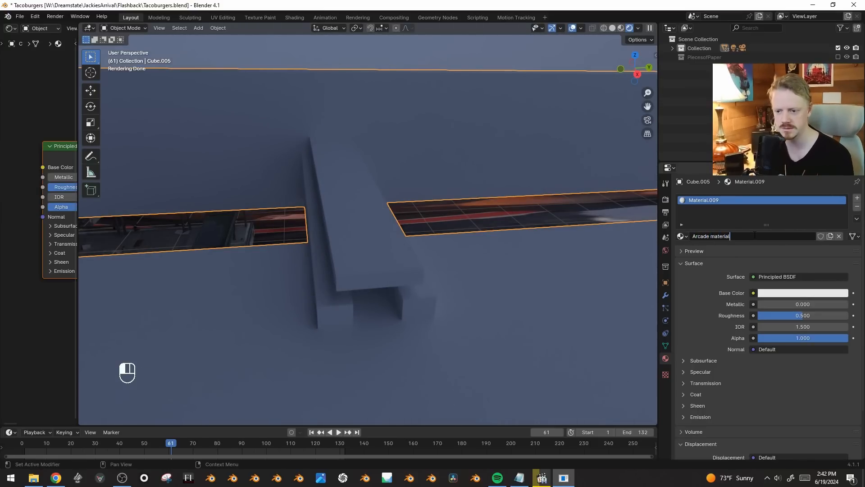
pyautogui.press('Return')
# - Assign a second material to the selected slab and make it an Emission surface with strength 11
pyautogui.press('Tab')
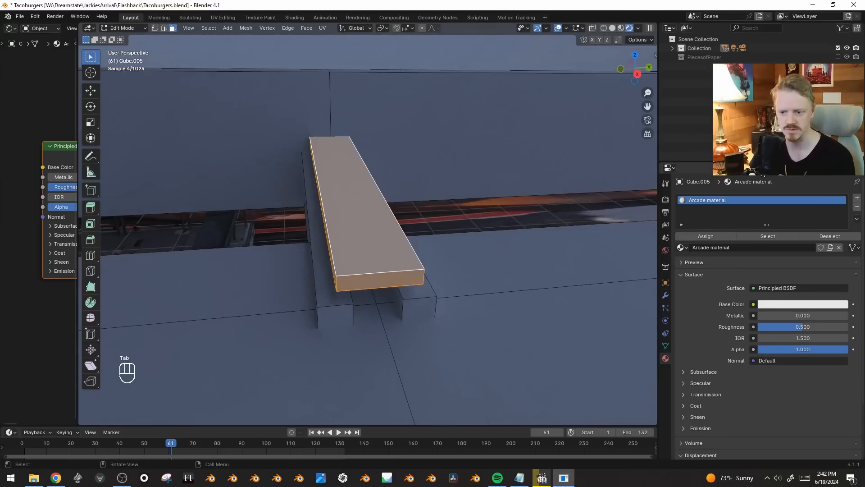
pyautogui.click(856, 197)
pyautogui.click(748, 261)
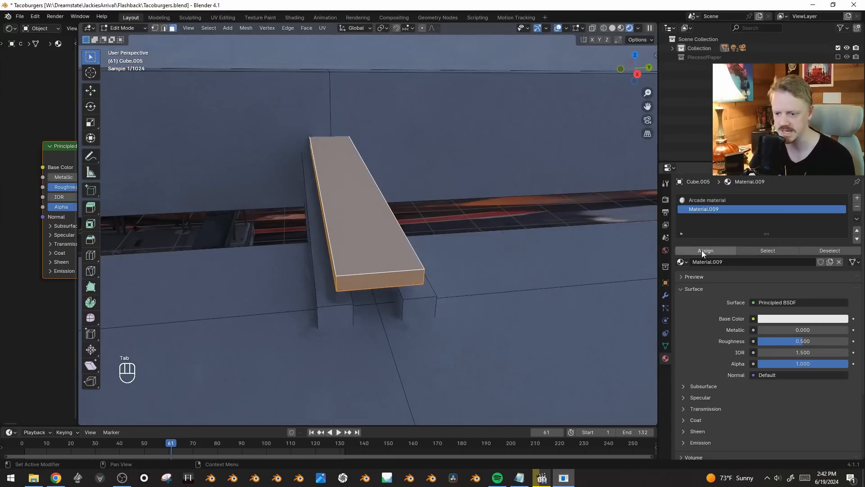
pyautogui.click(784, 302)
pyautogui.click(690, 123)
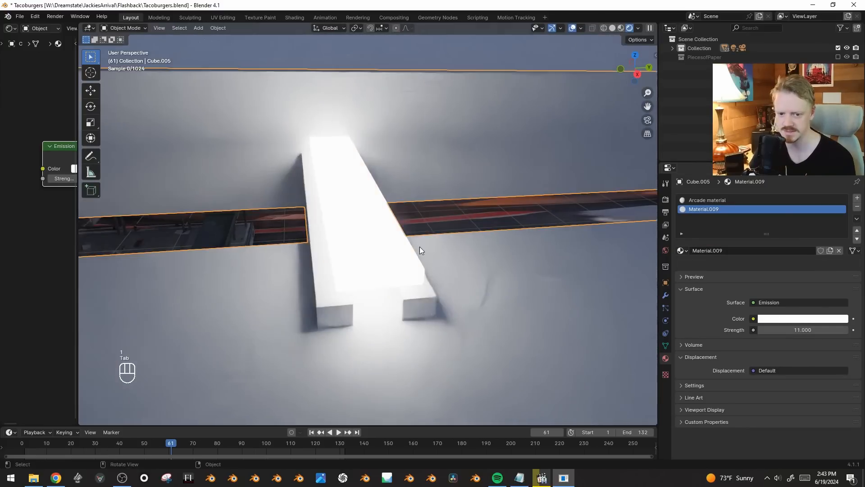
pyautogui.press('Tab')
# - Select the linked geometry of both beams and the glowing slab and move the fixture about -1.52 m along Y
pyautogui.press('KP_0')
pyautogui.hotkey('shift', 'alt', 'z')
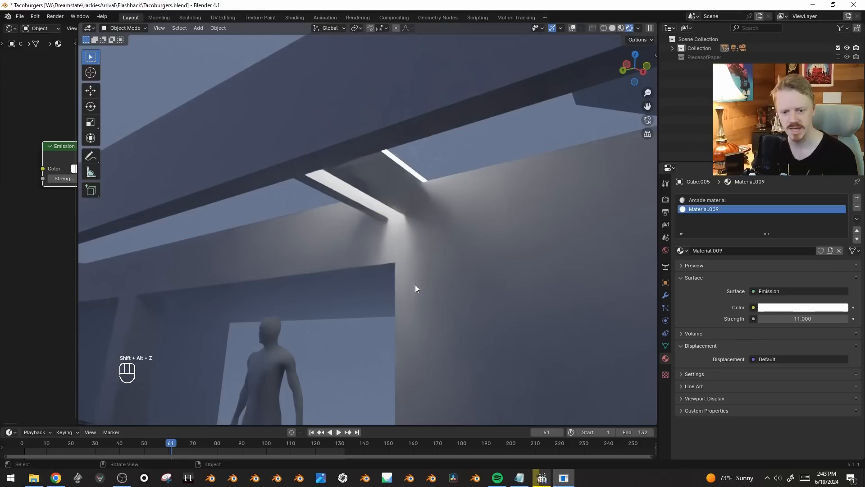
pyautogui.hotkey('shift', 'alt', 'z')
pyautogui.press('Tab')
pyautogui.hotkey('alt', 'z')
pyautogui.press('b')
pyautogui.rightClick(395, 157)
pyautogui.keyDown('shift'); pyautogui.click(389, 183); pyautogui.keyUp('shift')
pyautogui.keyDown('shift'); pyautogui.click(336, 199); pyautogui.keyUp('shift')
pyautogui.hotkey('ctrl', 'l')
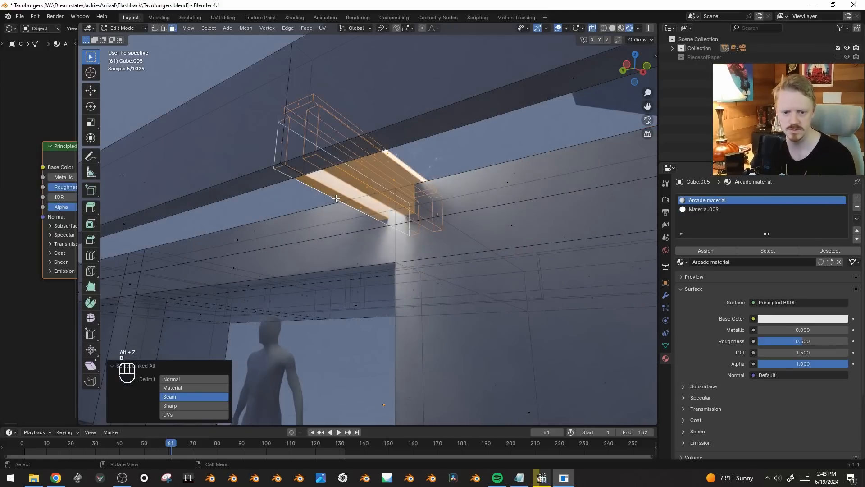
pyautogui.press('KP_7')
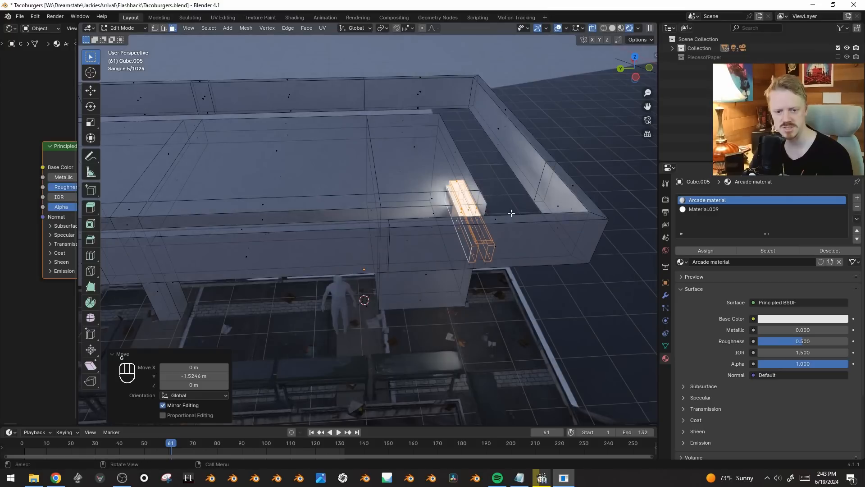
# - Duplicate the light fixture three times along Y, with the first copy about 2.48 m and the third about 2.01 m away
pyautogui.hotkey('shift', 'd')
pyautogui.press('y')
pyautogui.click(392, 230)
pyautogui.keyDown('shift'); pyautogui.moveTo(392, 229); pyautogui.dragTo(499, 226, button='middle'); pyautogui.keyUp('shift')
pyautogui.hotkey('shift', 'd')
pyautogui.press('y')
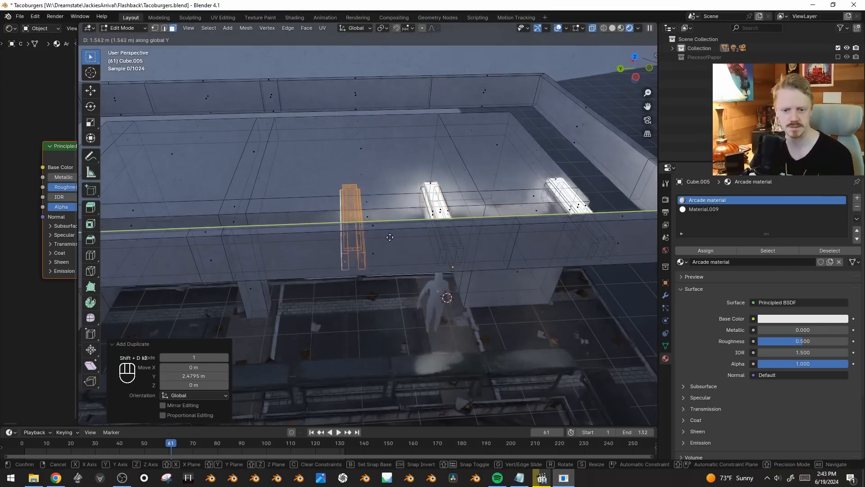
pyautogui.click(367, 227)
pyautogui.hotkey('shift', 'd')
pyautogui.press('y')
pyautogui.click(246, 226)
pyautogui.keyDown('shift'); pyautogui.moveTo(246, 227); pyautogui.dragTo(312, 229, button='middle'); pyautogui.keyUp('shift')
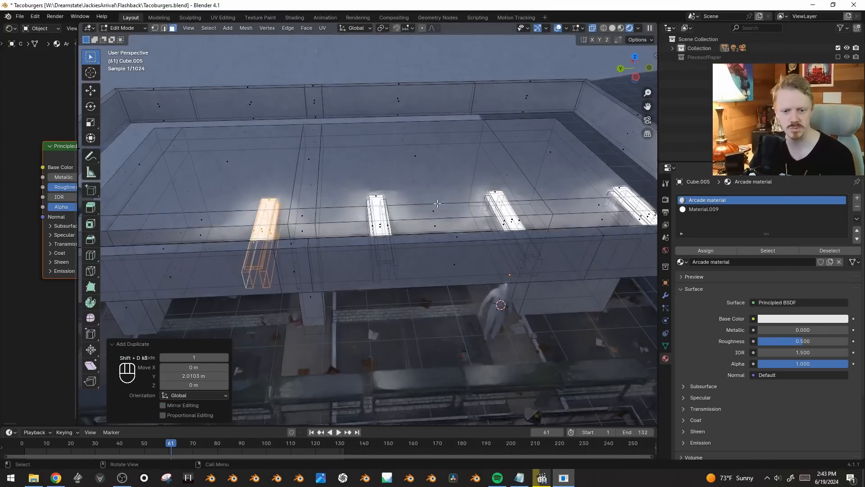
# - Duplicate the light fixture twice more along Y, with the first of these copies about 1.86 m away
pyautogui.keyDown('shift'); pyautogui.moveTo(419, 232); pyautogui.dragTo(503, 244, button='middle'); pyautogui.keyUp('shift')
pyautogui.hotkey('shift', 'd')
pyautogui.press('y')
pyautogui.click(394, 245)
pyautogui.hotkey('shift', 'd')
pyautogui.press('y')
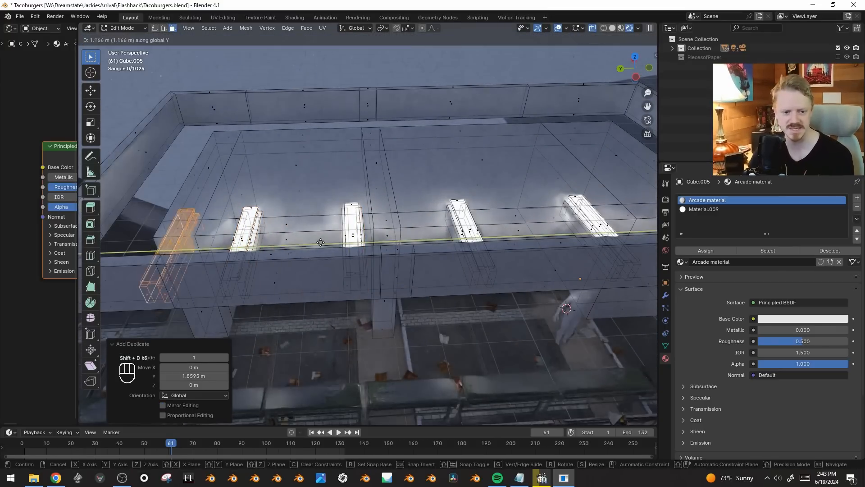
pyautogui.click(290, 241)
# - Leave mesh editing, return to the camera view without overlays and save the file
pyautogui.press('Tab')
pyautogui.scroll(-3, 489, 219)
pyautogui.press('KP_0')
pyautogui.hotkey('shift', 'alt', 'z')
pyautogui.hotkey('ctrl', 's')
# - Switch the viewport to solid shading and hide the two large planes blocking the view
pyautogui.moveTo(405, 78); pyautogui.dragTo(431, 127, button='middle')
pyautogui.press('z')
pyautogui.click(521, 130)
pyautogui.keyDown('shift'); pyautogui.moveTo(428, 195); pyautogui.dragTo(469, 231, button='middle'); pyautogui.keyUp('shift')
pyautogui.scroll(-4, 455, 194)
pyautogui.hotkey('alt', 'z')
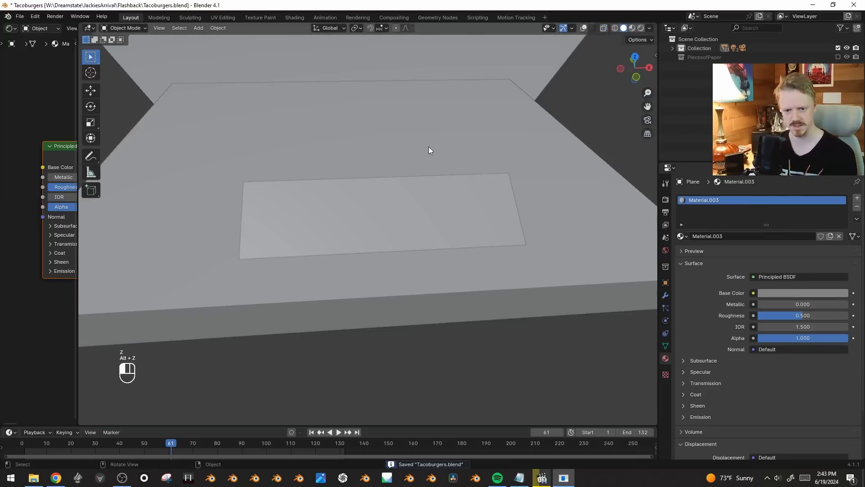
pyautogui.click(423, 147)
pyautogui.press('h')
pyautogui.click(419, 192)
pyautogui.press('h')
# - Open the shelter's mesh for face editing with overlays on and select a front face of the roof band
pyautogui.moveTo(464, 242); pyautogui.dragTo(513, 245, button='middle')
pyautogui.scroll(7, 513, 244)
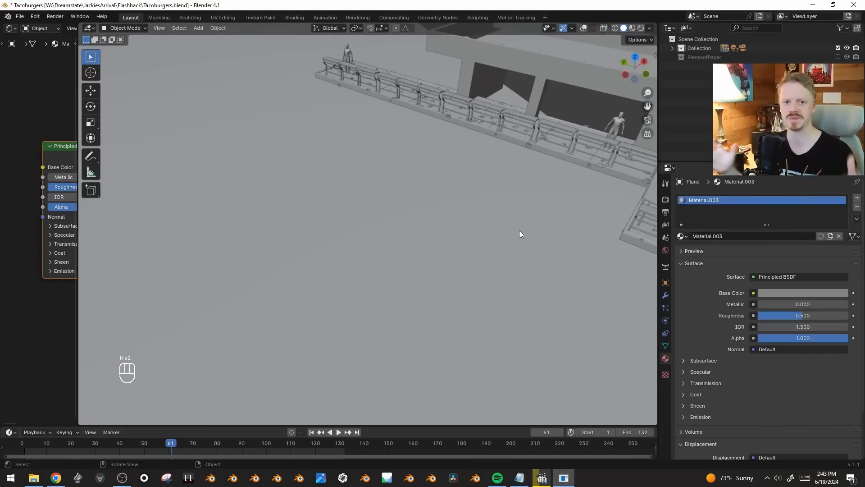
pyautogui.hotkey('shift', 'alt', 'z')
pyautogui.keyDown('shift'); pyautogui.moveTo(548, 97); pyautogui.dragTo(310, 303, button='middle'); pyautogui.keyUp('shift')
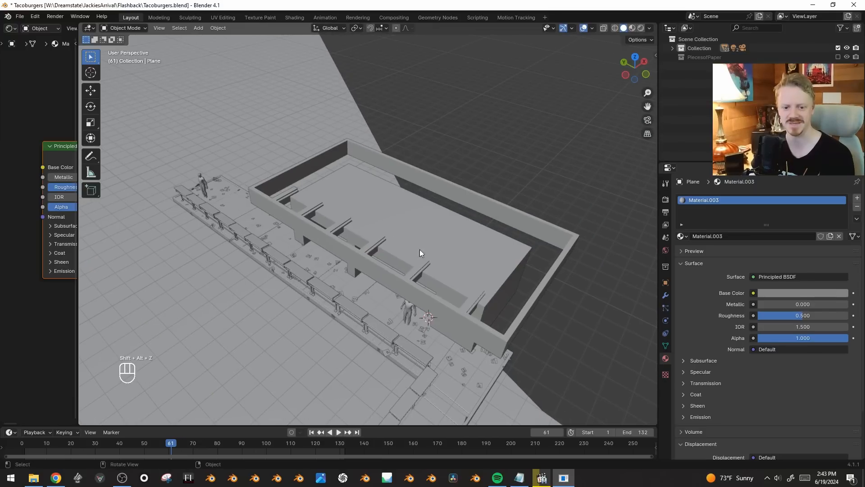
pyautogui.hotkey('shift', 'alt', 'z')
pyautogui.hotkey('shift', 'alt', 'z')
pyautogui.click(387, 272)
pyautogui.press('Tab')
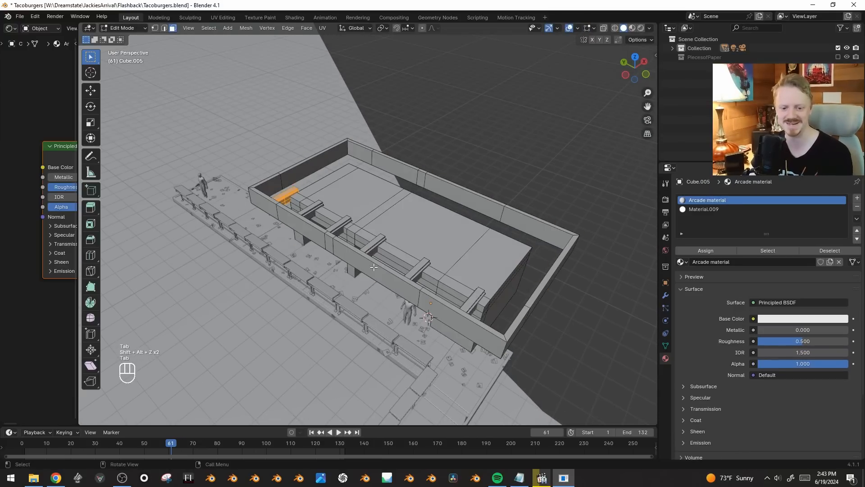
pyautogui.press('3')
pyautogui.click(374, 267)
pyautogui.press('Tab')
pyautogui.moveTo(406, 271); pyautogui.dragTo(396, 248, button='middle')
pyautogui.press('Tab')
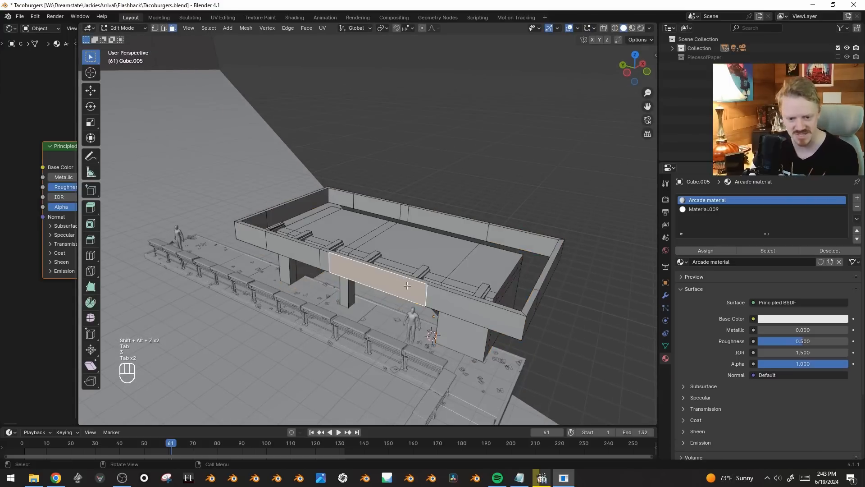
# - Select all coplanar faces on the roof band's top rim and lower them about 0.29 m along Z
pyautogui.press('3')
pyautogui.scroll(3, 360, 248)
pyautogui.click(279, 244)
pyautogui.hotkey('shift', 'g')
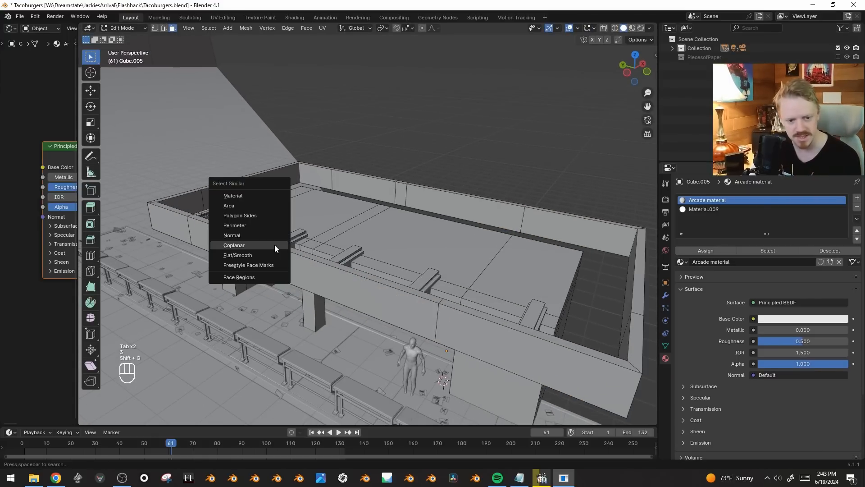
pyautogui.click(275, 245)
pyautogui.press('g')
# - Add an edge loop running around the top rim of the shelter's roof band
pyautogui.moveTo(470, 277); pyautogui.dragTo(381, 292, button='middle')
pyautogui.hotkey('ctrl', 'r')
pyautogui.click(379, 293)
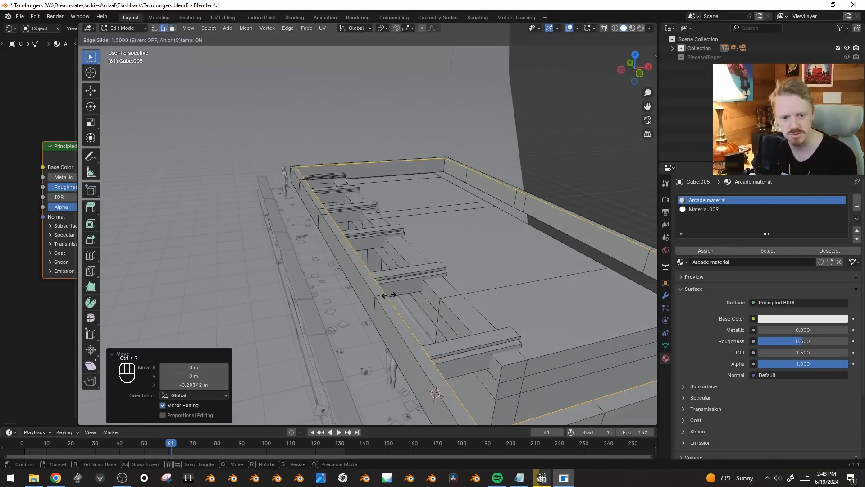
pyautogui.rightClick(390, 228)
# - Duplicate the rim's edge loop in place, separate the copy into its own object and leave mesh editing
pyautogui.hotkey('shift', 'd')
pyautogui.rightClick(434, 199)
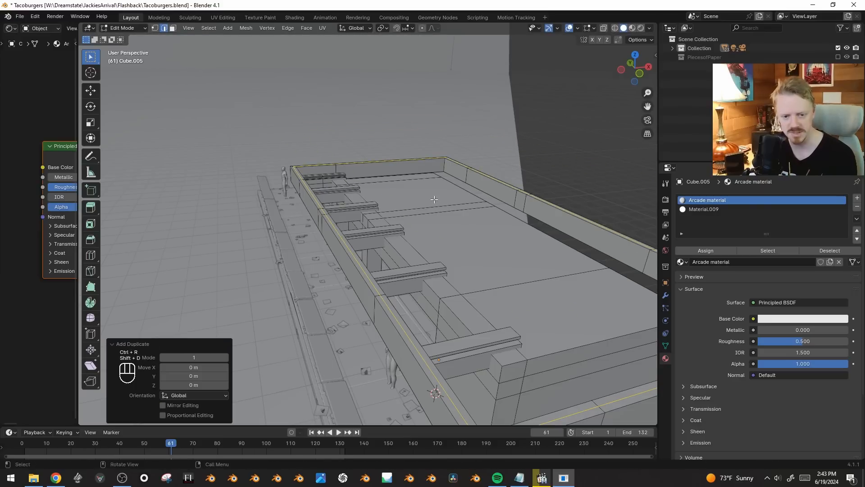
pyautogui.press('p')
pyautogui.click(434, 199)
pyautogui.press('Tab')
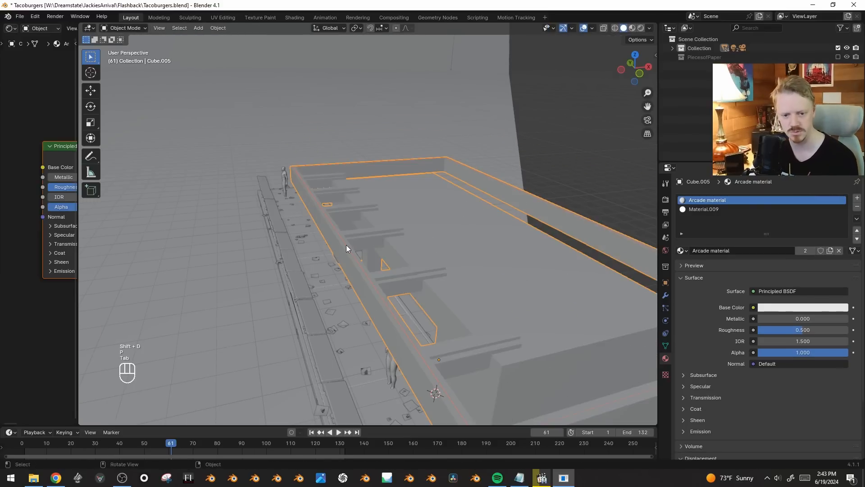
# - Extrude the separated edge loop about 1.29 m upward and scale its top edges along X to about 0.71
pyautogui.click(346, 245)
pyautogui.press('Tab')
pyautogui.press('a')
pyautogui.press('e')
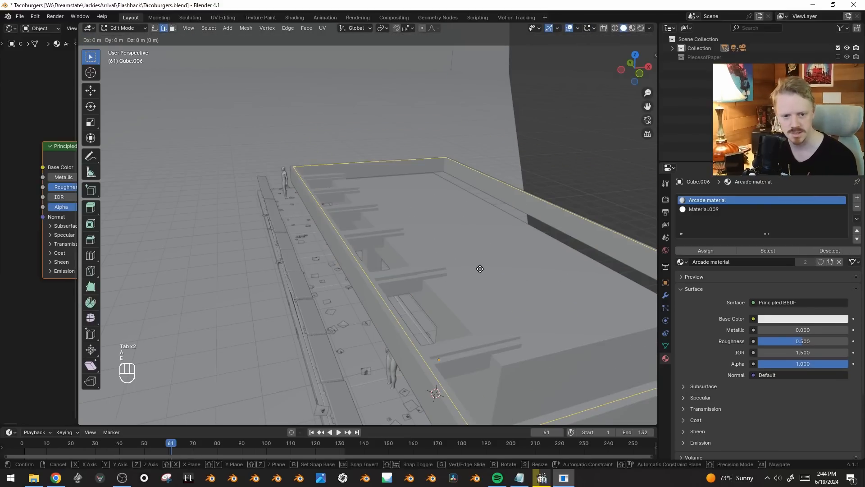
pyautogui.click(512, 226)
pyautogui.press('s')
pyautogui.press('x')
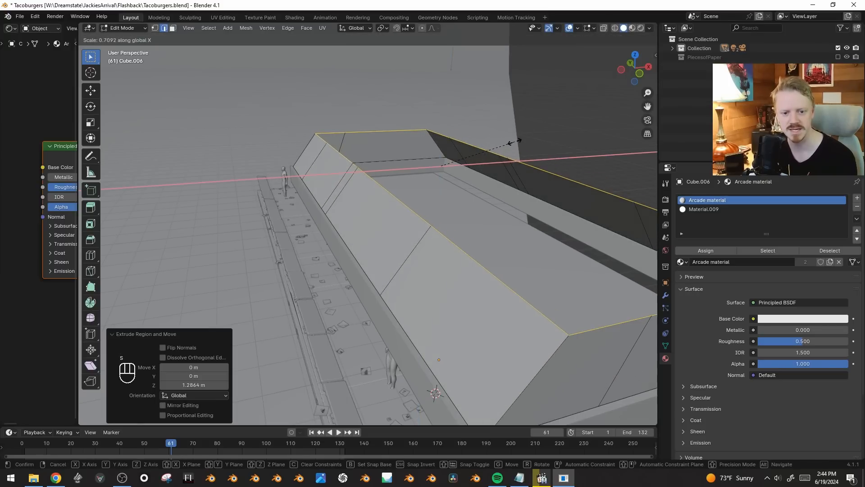
pyautogui.click(514, 144)
# - Dissolve the surplus vertical edges on the sloped awning's front side
pyautogui.moveTo(312, 180); pyautogui.dragTo(400, 221, button='middle')
pyautogui.hotkey('ctrl', 'x')
pyautogui.hotkey('ctrl', 'x')
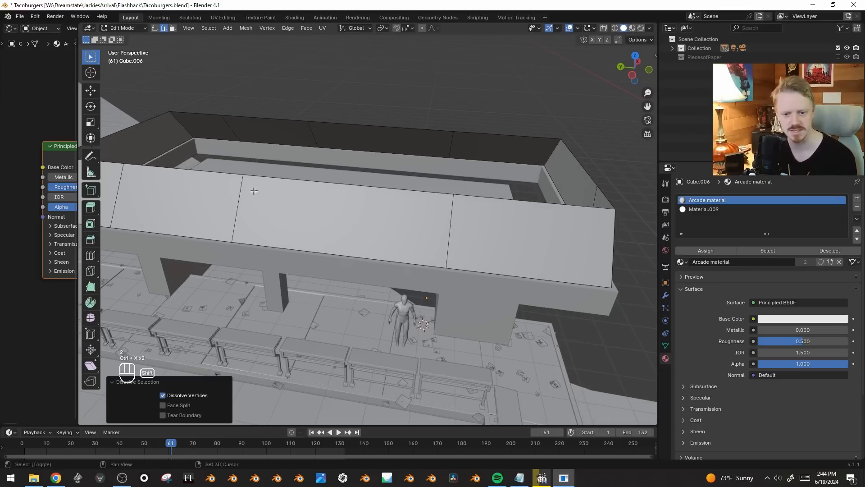
# - Add a dividing edge to the awning's wide front panel and shift the neighbouring edges sideways, the last about -0.50 m along Y
pyautogui.hotkey('ctrl', 'r')
pyautogui.click(400, 221)
pyautogui.rightClick(400, 222)
pyautogui.press('g')
pyautogui.press('g')
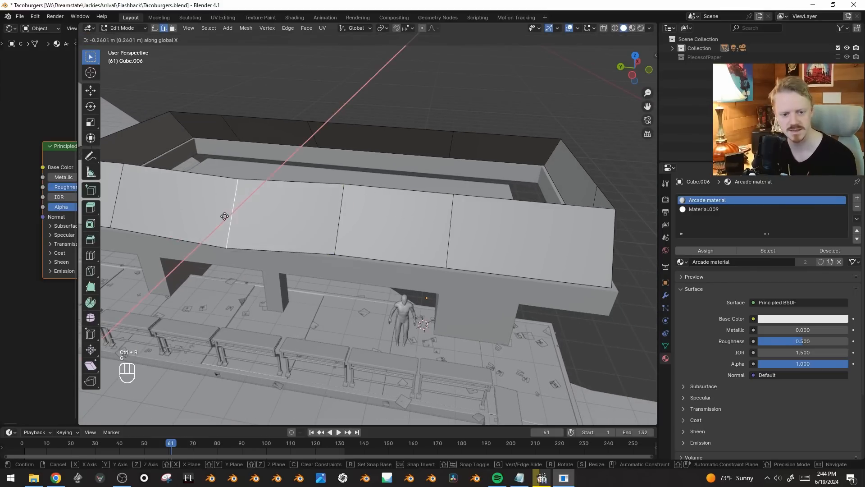
pyautogui.click(449, 241)
pyautogui.press('g')
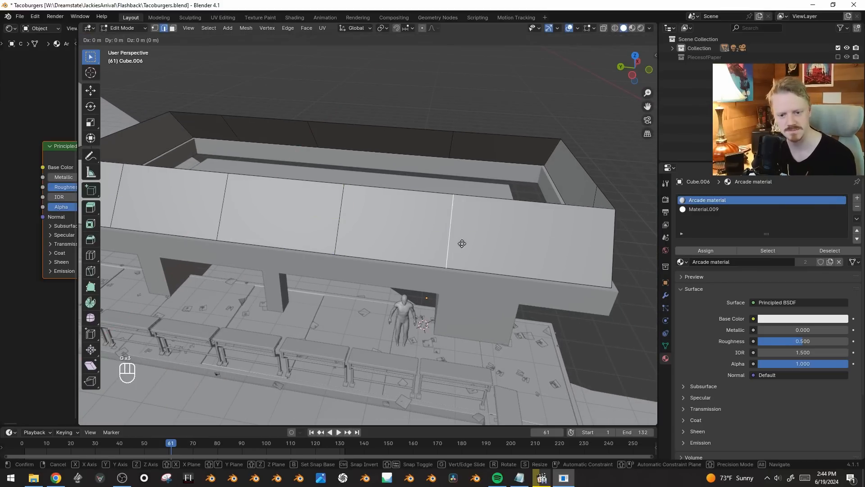
pyautogui.click(479, 247)
pyautogui.moveTo(480, 247); pyautogui.dragTo(444, 240, button='middle')
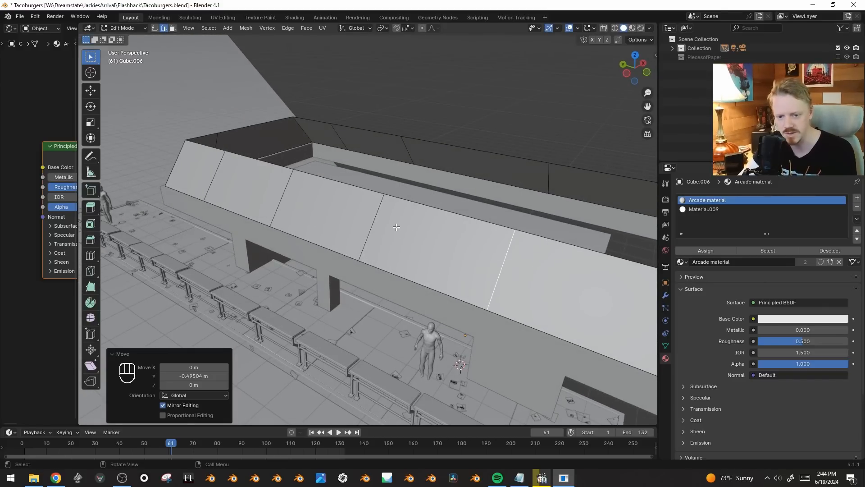
pyautogui.moveTo(429, 231); pyautogui.dragTo(435, 234, button='middle')
# - Duplicate the awning object in place and shrink the copy's whole mesh inward by about 0.048 m
pyautogui.press('Tab')
pyautogui.moveTo(361, 189); pyautogui.dragTo(320, 182, button='middle')
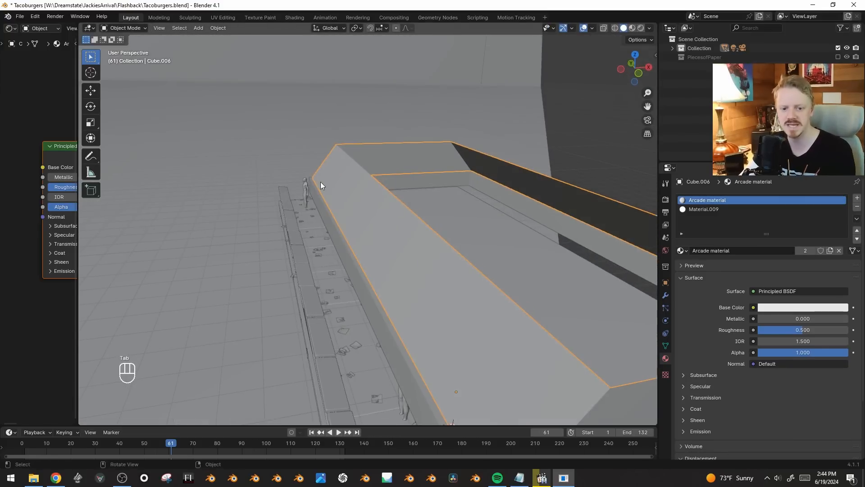
pyautogui.hotkey('shift', 'd')
pyautogui.rightClick(362, 201)
pyautogui.press('Tab')
pyautogui.press('a')
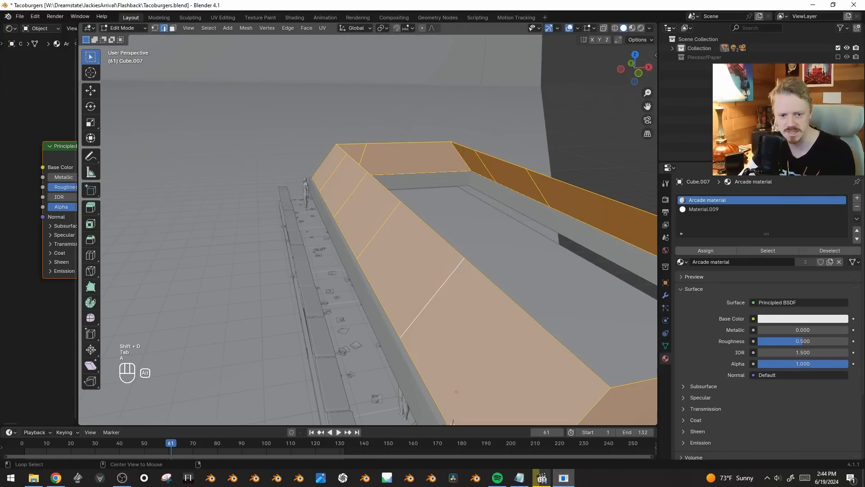
pyautogui.hotkey('alt', 's')
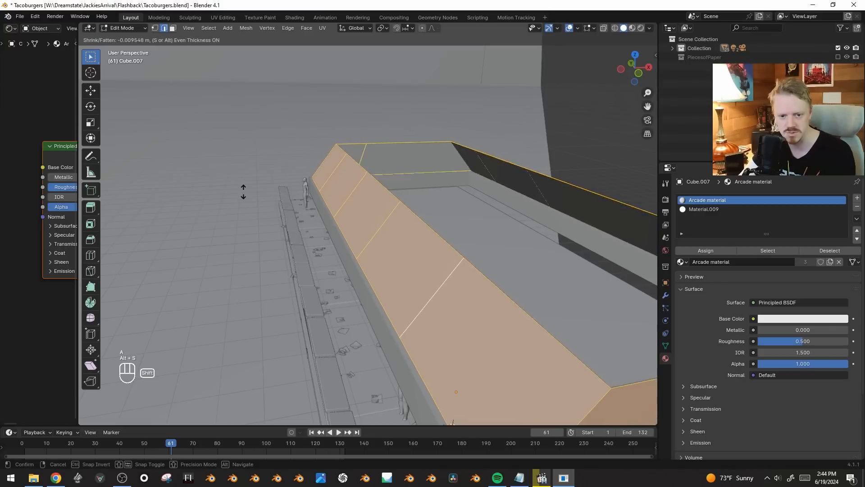
pyautogui.click(246, 198)
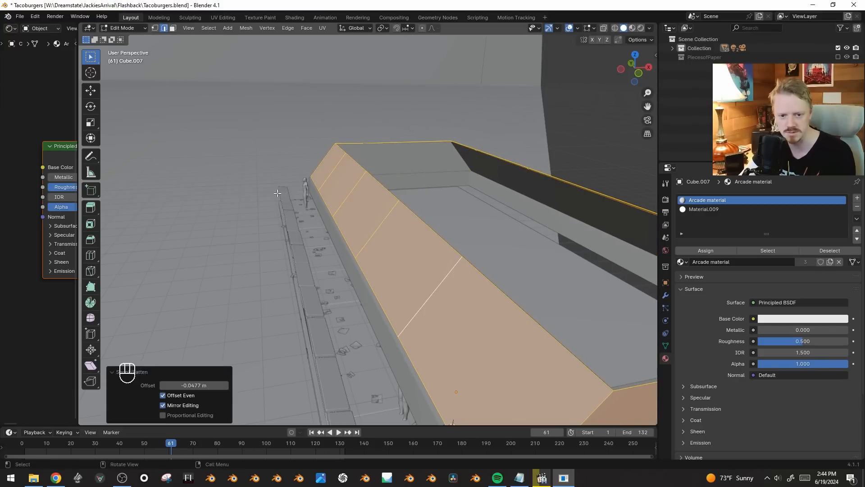
pyautogui.press('Tab')
# - Select the original awning object, save the file and give the object a Wireframe modifier
pyautogui.click(367, 151)
pyautogui.click(666, 295)
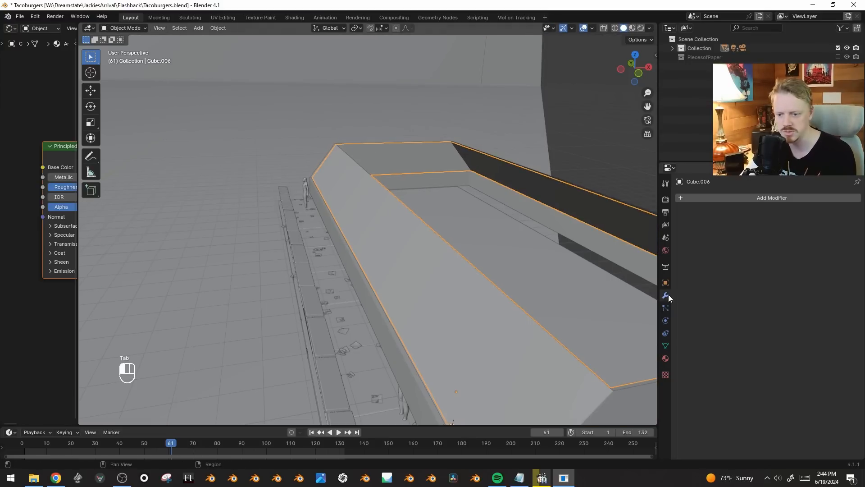
pyautogui.hotkey('ctrl', 's')
pyautogui.click(774, 199)
pyautogui.moveTo(745, 230)
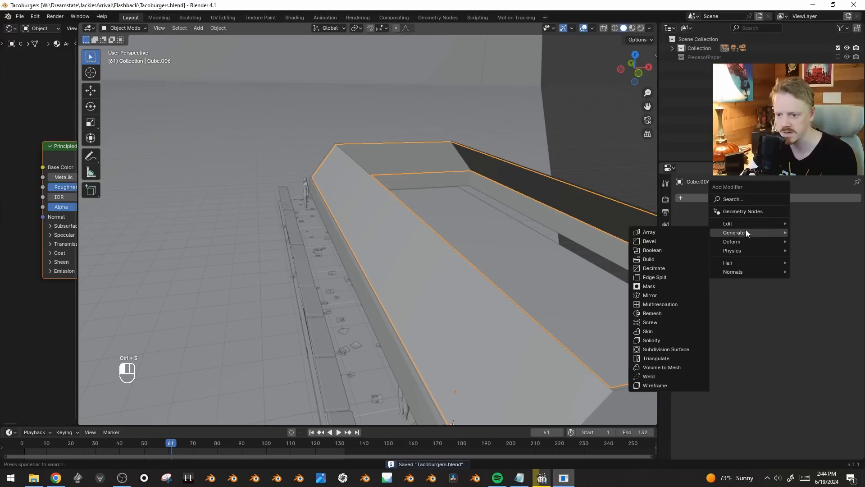
pyautogui.click(656, 385)
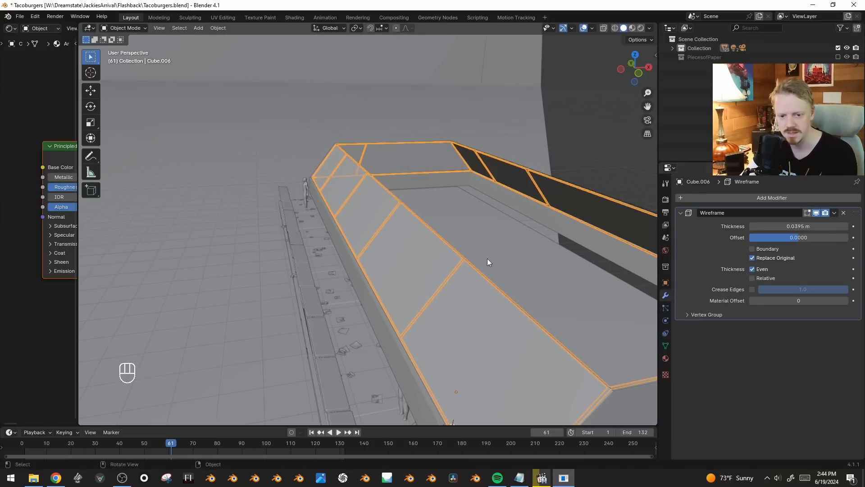
# - Shrink the wireframe awning's mesh inward by about 0.019 m and adjust the Wireframe modifier's thickness
pyautogui.hotkey('alt', 'z')
pyautogui.hotkey('alt', 'z')
pyautogui.moveTo(516, 232); pyautogui.dragTo(469, 253, button='middle')
pyautogui.press('Tab')
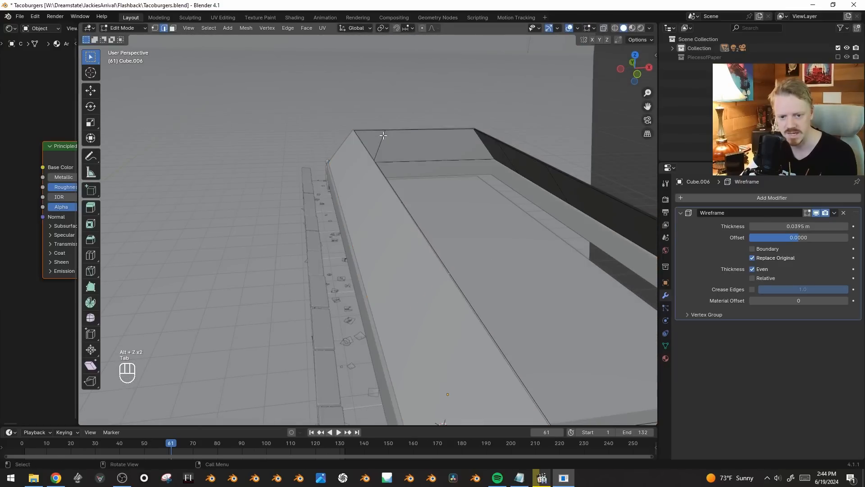
pyautogui.press('a')
pyautogui.hotkey('alt', 's')
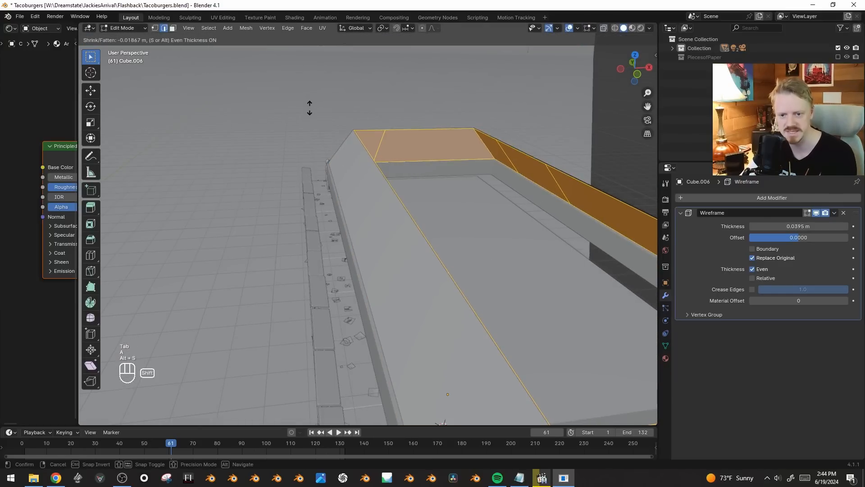
pyautogui.click(309, 108)
pyautogui.press('Tab')
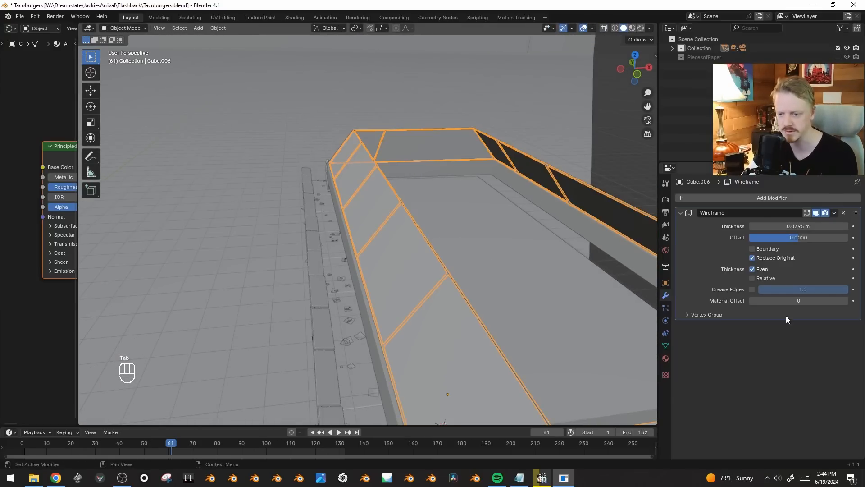
pyautogui.moveTo(799, 227); pyautogui.dragTo(806, 226)
# - Select the inner awning copy, remove its existing material slots and create a new material named Awning
pyautogui.press('Tab')
pyautogui.click(402, 230)
pyautogui.moveTo(405, 217); pyautogui.dragTo(374, 223, button='middle')
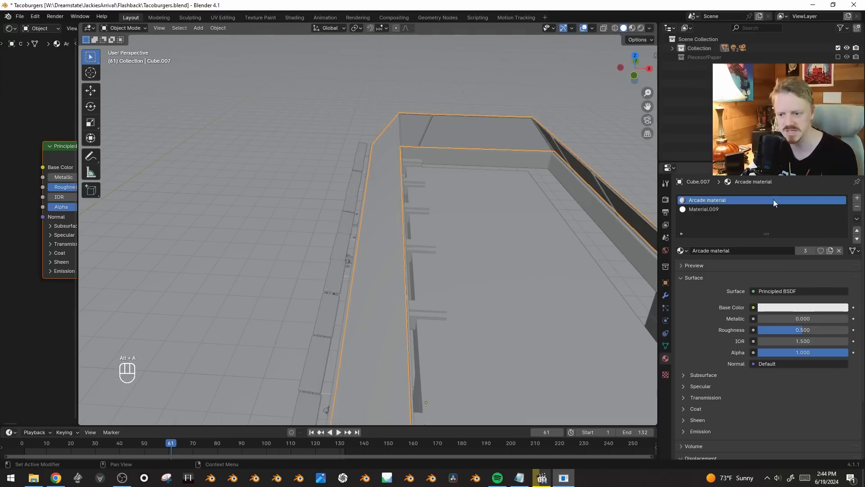
pyautogui.click(859, 207)
pyautogui.click(859, 207)
pyautogui.click(774, 237)
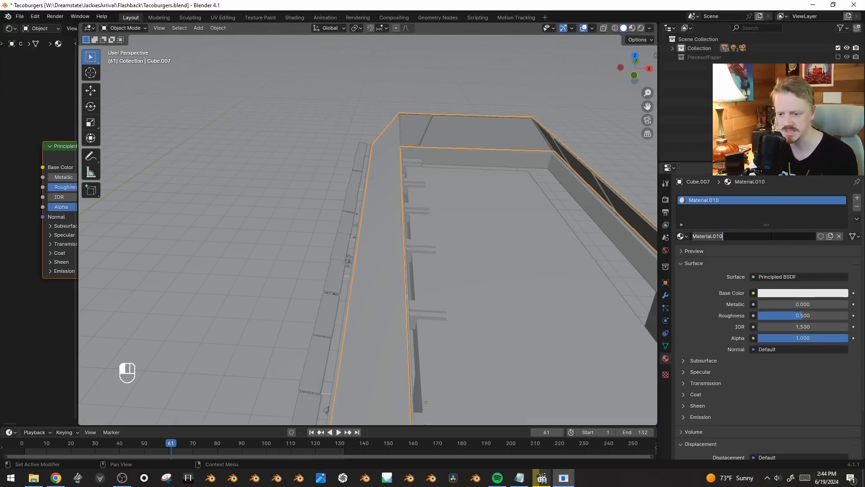
pyautogui.write('Aw')
pyautogui.press('Return')
pyautogui.hotkey('alt', 'a')
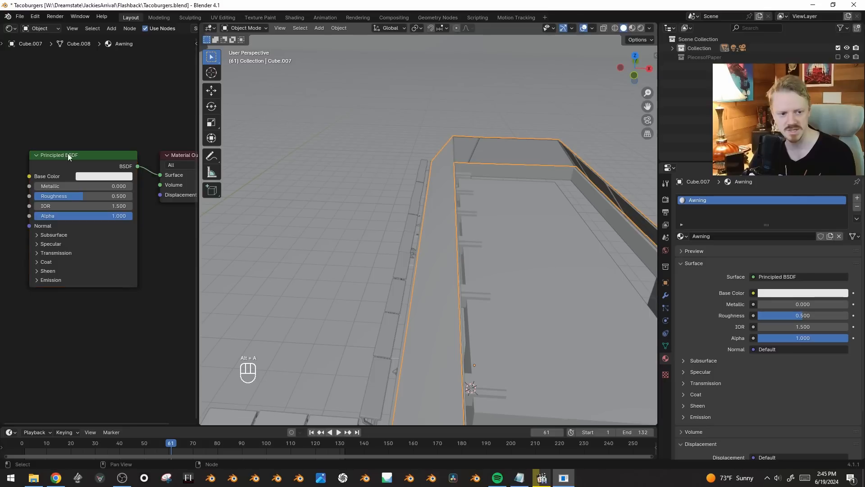
# - Replace the Awning material's Principled BSDF with a Translucent BSDF and a Glossy BSDF
pyautogui.press('x')
pyautogui.hotkey('shift', 'a')
pyautogui.write('transl')
pyautogui.press('Return')
pyautogui.click(69, 153)
pyautogui.hotkey('shift', 'a')
pyautogui.write('g')
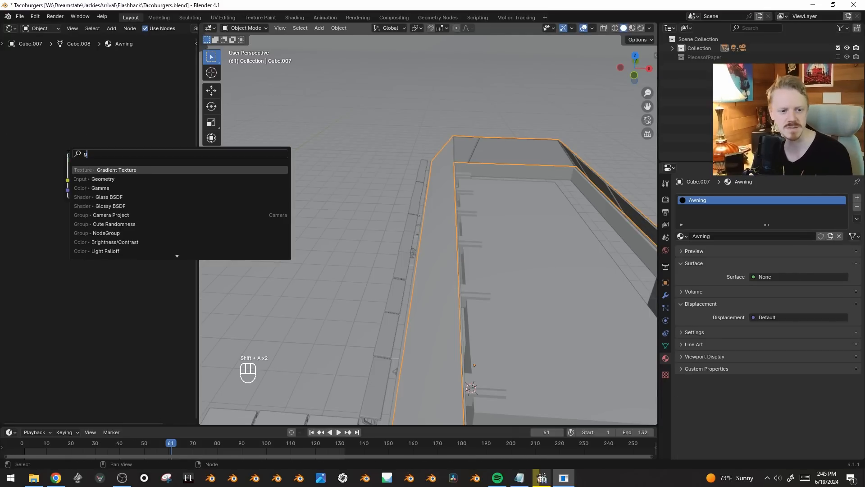
pyautogui.write('lo')
pyautogui.press('Return')
pyautogui.click(55, 212)
# - Combine the translucent and glossy shaders in a Mix Shader and connect it to the material output's Surface
pyautogui.keyDown('ctrl'); pyautogui.keyDown('shift'); pyautogui.moveTo(72, 179); pyautogui.dragTo(96, 239, button='right'); pyautogui.keyUp('shift'); pyautogui.keyUp('ctrl')
pyautogui.moveTo(185, 163); pyautogui.dragTo(104, 193, button='middle')
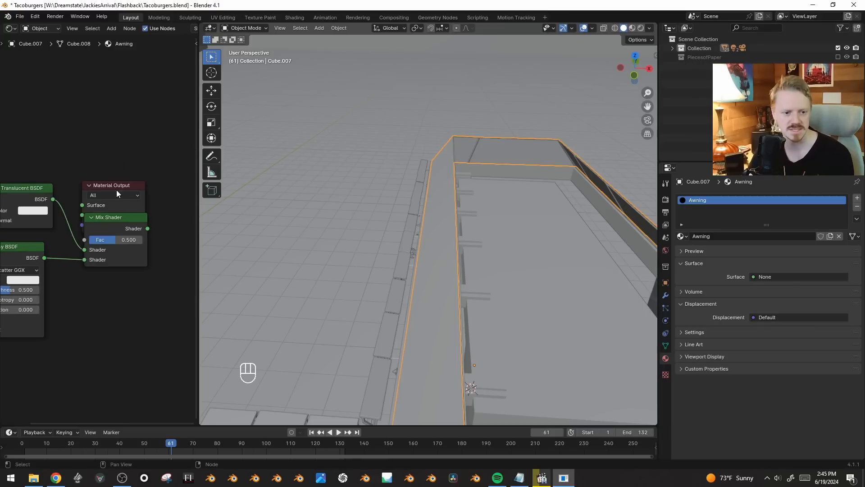
pyautogui.press('g')
pyautogui.click(207, 175)
pyautogui.moveTo(147, 229); pyautogui.dragTo(177, 193)
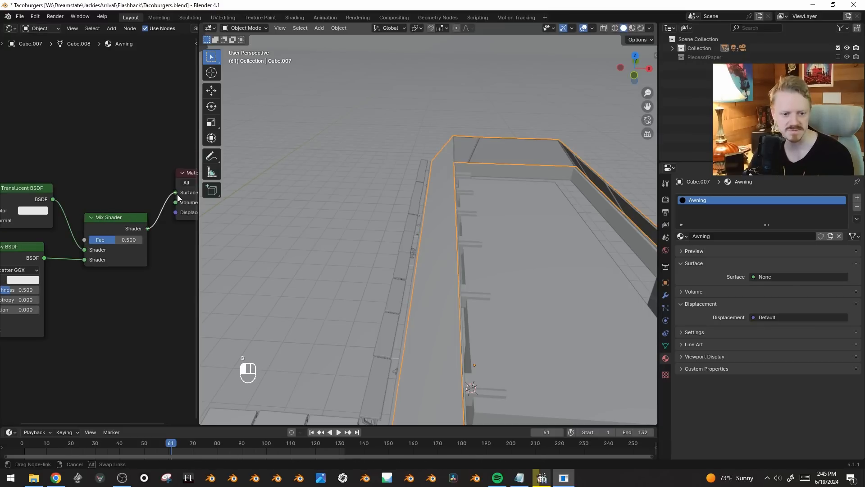
# - Add an image texture to the Translucent BSDF's colour and load Plastic0107_4_M.jpg into it
pyautogui.moveTo(97, 182); pyautogui.dragTo(157, 160, button='middle')
pyautogui.click(92, 172)
pyautogui.moveTo(78, 185); pyautogui.dragTo(172, 189, button='middle')
pyautogui.hotkey('ctrl', 't')
pyautogui.press('g')
pyautogui.click(123, 221)
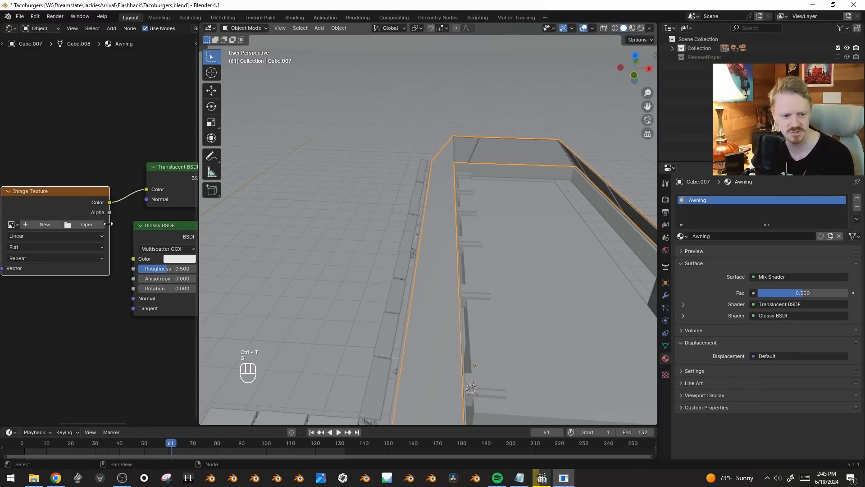
pyautogui.click(97, 224)
pyautogui.click(458, 193)
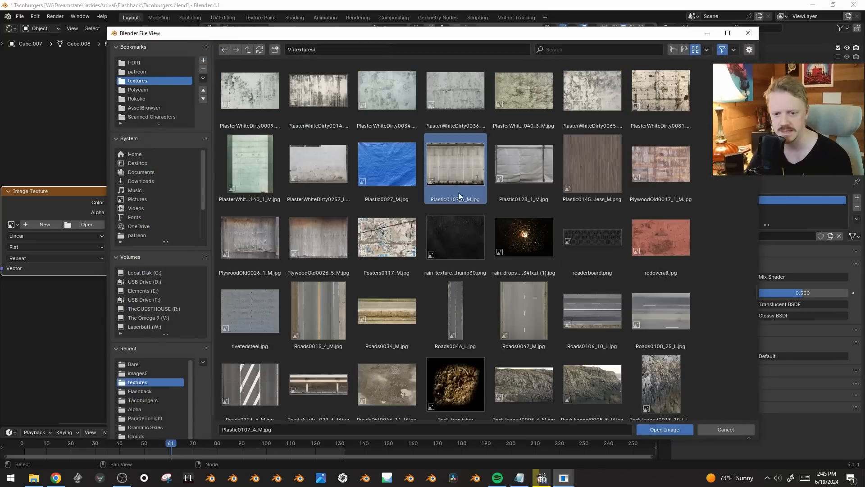
pyautogui.click(665, 429)
# - Add a dividing edge across the middle of the awning's far end and mark it as a seam
pyautogui.press('Tab')
pyautogui.press('2')
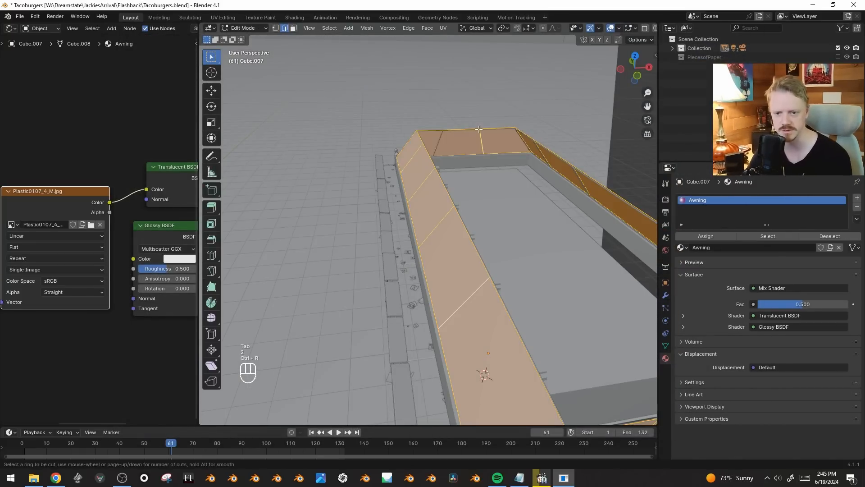
pyautogui.click(479, 129)
pyautogui.rightClick(433, 137)
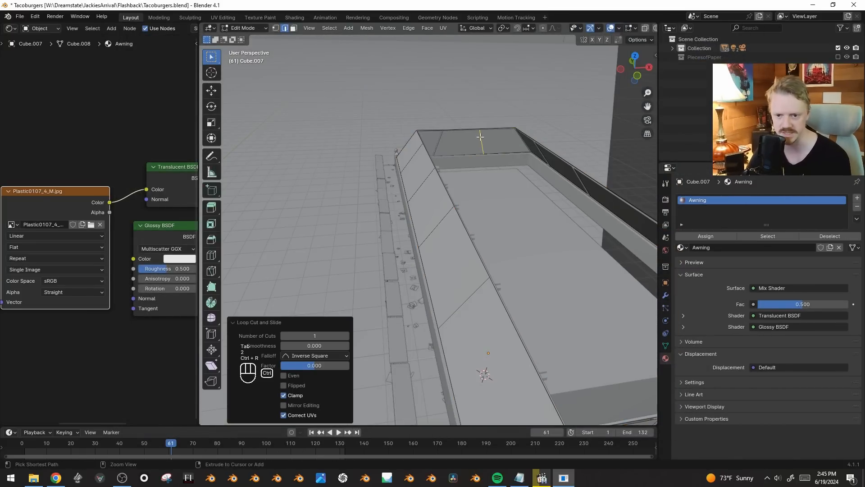
pyautogui.hotkey('ctrl', 'e')
pyautogui.click(464, 172)
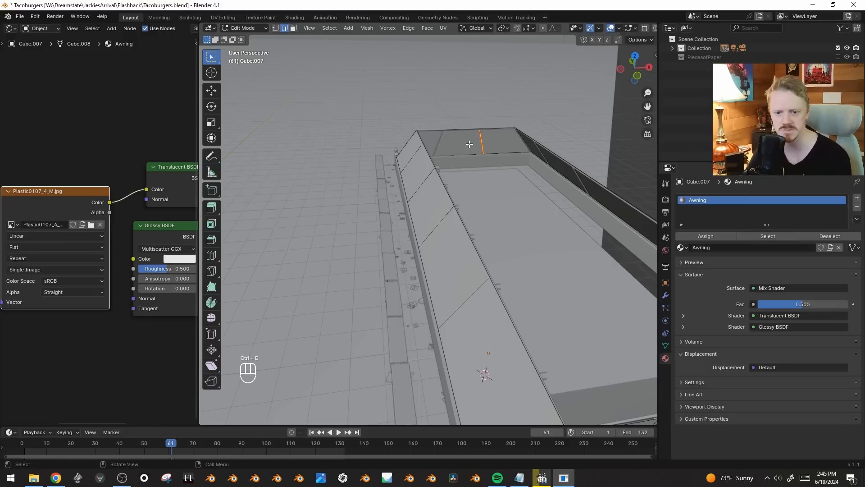
# - Select all the linked awning faces and unwrap them
pyautogui.hotkey('ctrl', 'l')
pyautogui.press('u')
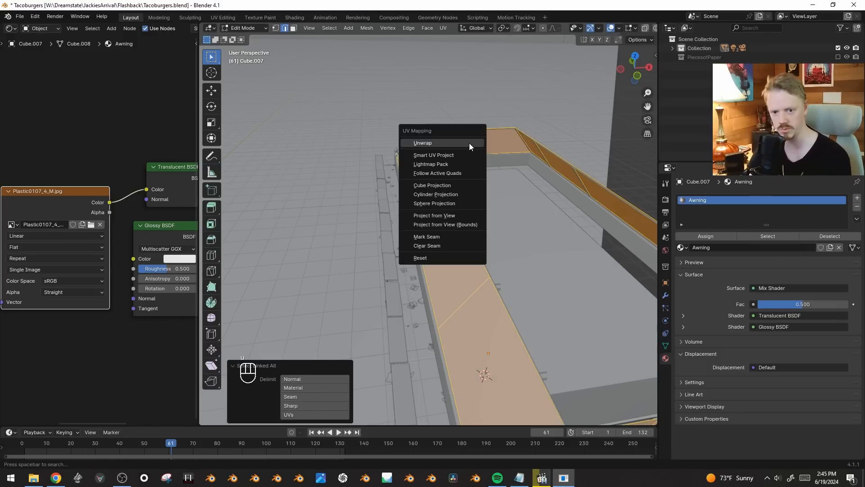
pyautogui.click(469, 142)
# - Show the awning's UVs in an enlarged UV Editor and straighten the whole strip with UV Squares' To Grid By Shape
pyautogui.click(10, 28)
pyautogui.click(24, 72)
pyautogui.moveTo(198, 180); pyautogui.dragTo(308, 181)
pyautogui.press('a')
pyautogui.scroll(2, 180, 207)
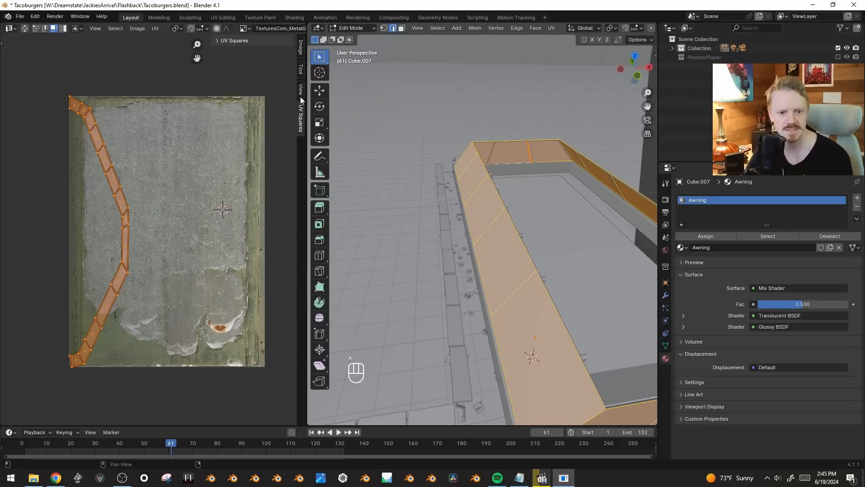
pyautogui.click(217, 43)
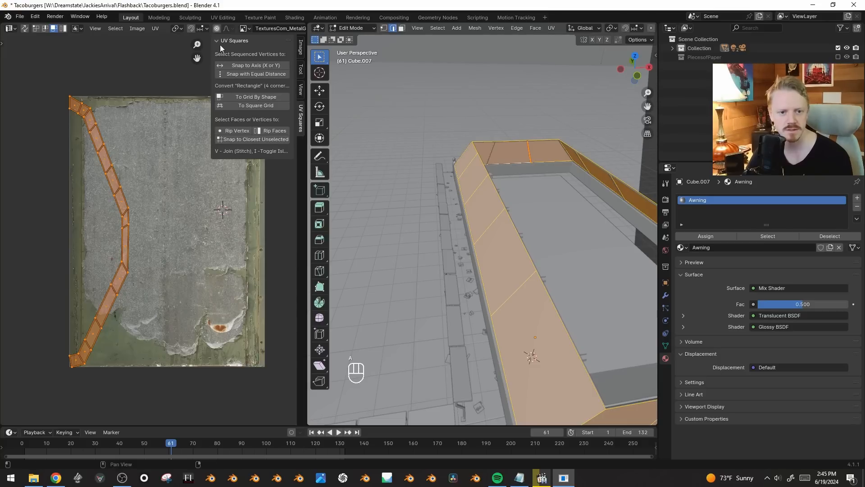
pyautogui.click(261, 94)
# - Scale up the straightened UV strip, save the file and rotate the strip a quarter turn to run horizontally
pyautogui.press('s')
pyautogui.click(220, 277)
pyautogui.hotkey('ctrl', 's')
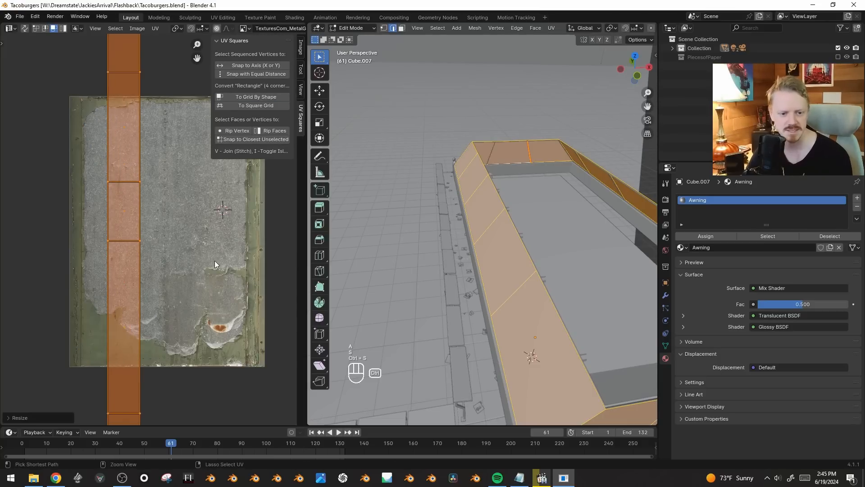
pyautogui.press('r')
pyautogui.keyDown('ctrl'); pyautogui.click(166, 137); pyautogui.keyUp('ctrl')
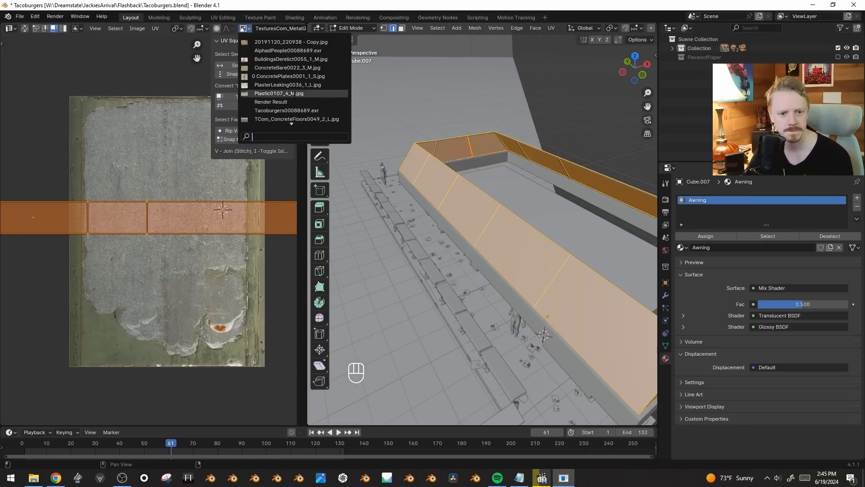
# - Show Plastic0107_4_M.jpg behind the awning's UVs, then scale up the strip and move it over the plastic image
pyautogui.click(286, 93)
pyautogui.scroll(-3, 130, 170)
pyautogui.press('s')
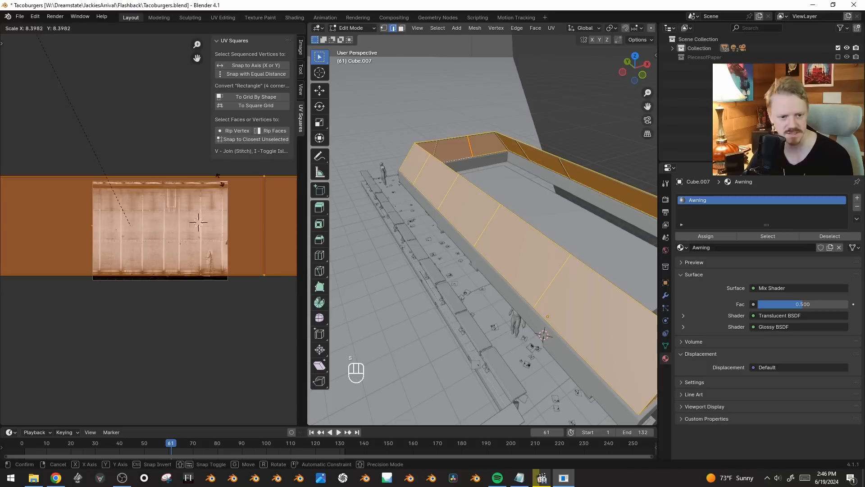
pyautogui.click(101, 164)
pyautogui.press('g')
pyautogui.click(145, 221)
pyautogui.scroll(4, 126, 185)
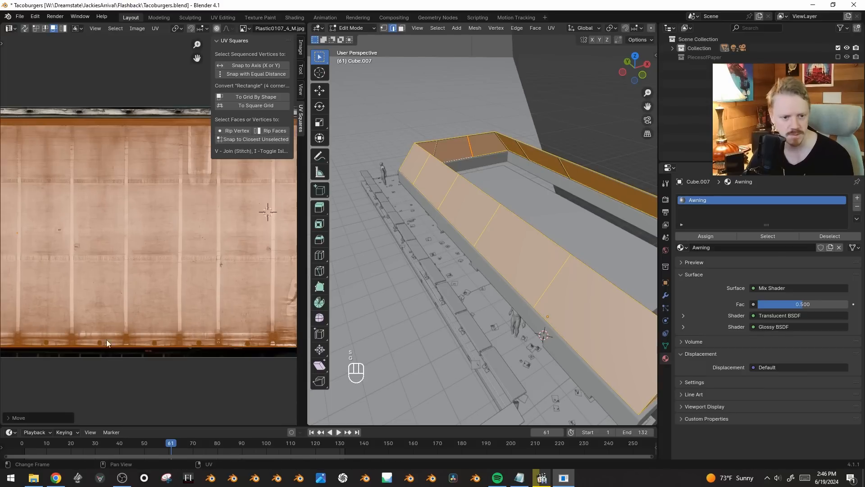
# - Fine-tune the UV strip's scale and position so its height fits between the plastic image's upper and lower borders
pyautogui.scroll(-2, 201, 385)
pyautogui.press('s')
pyautogui.click(191, 384)
pyautogui.press('g')
pyautogui.click(164, 385)
pyautogui.press('s')
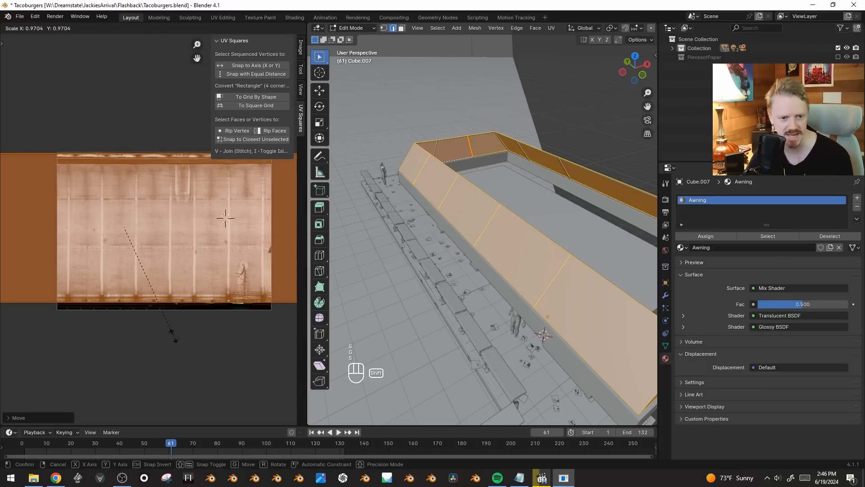
pyautogui.click(172, 338)
# - Compress the awning's UV strip along X while checking the rendered view, leave Edit Mode and save the file
pyautogui.press('Tab')
pyautogui.press('z')
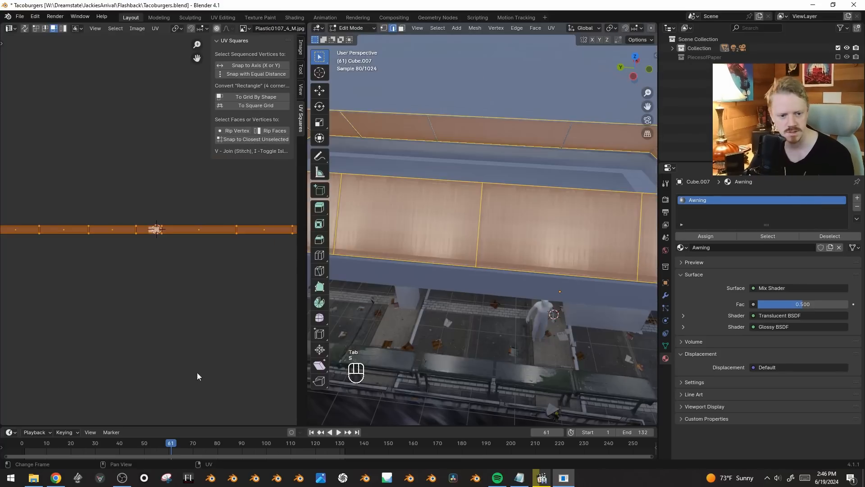
pyautogui.press('s')
pyautogui.press('x')
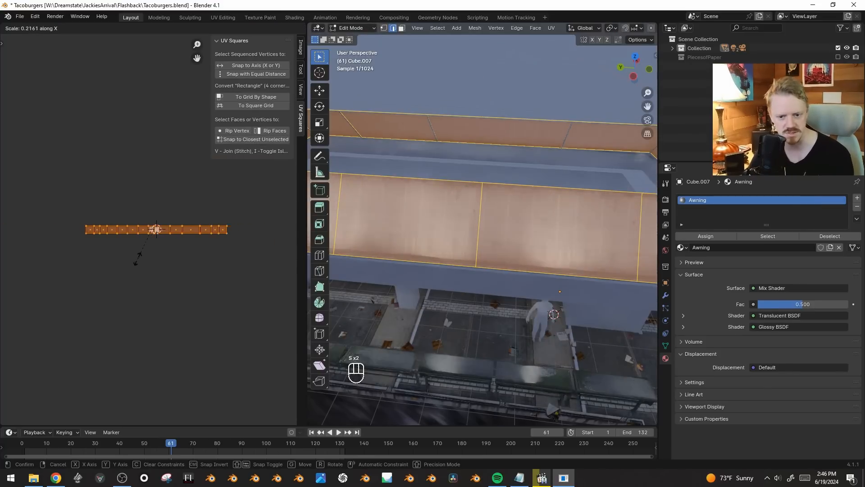
pyautogui.click(139, 253)
pyautogui.press('s')
pyautogui.press('x')
pyautogui.click(158, 309)
pyautogui.press('Tab')
pyautogui.moveTo(516, 263); pyautogui.dragTo(464, 240, button='middle')
pyautogui.hotkey('ctrl', 's')
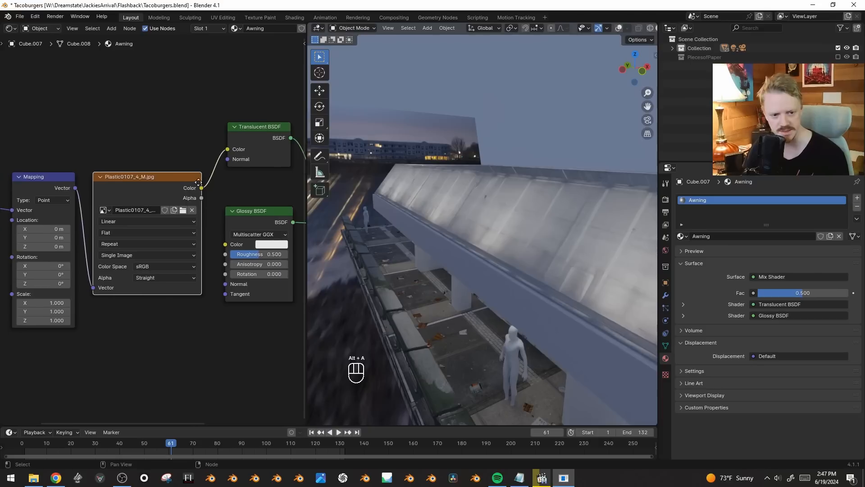
# - Connect the plastic image texture's Color output to the Glossy BSDF's Color input
pyautogui.moveTo(173, 183); pyautogui.dragTo(200, 243)
pyautogui.moveTo(199, 242); pyautogui.dragTo(199, 243)
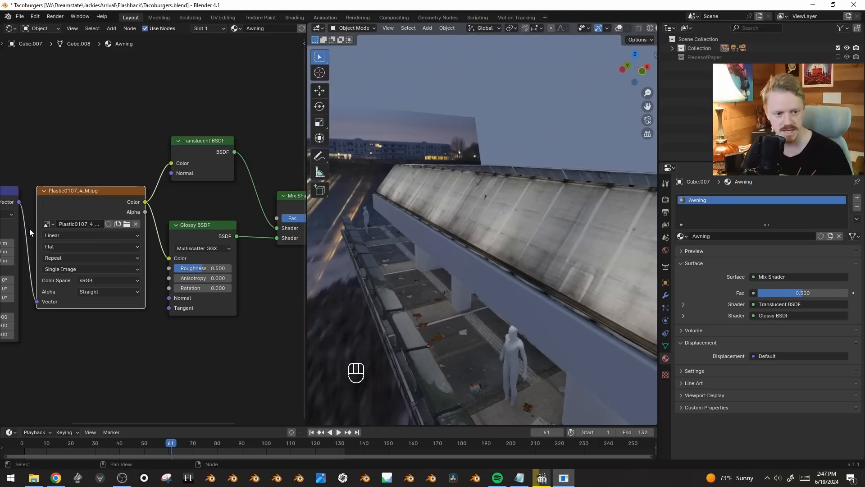
pyautogui.moveTo(93, 245); pyautogui.dragTo(73, 245, button='middle')
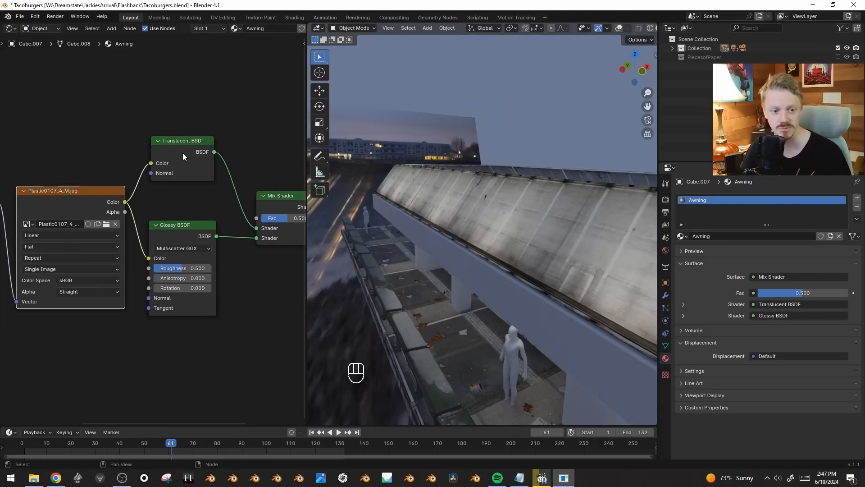
# - Try the Mix Shader's factor at 0.000 and 1.000 to compare the pure translucent and pure glossy awning
pyautogui.moveTo(219, 276); pyautogui.dragTo(184, 281, button='middle')
pyautogui.moveTo(99, 220); pyautogui.dragTo(135, 220, button='middle')
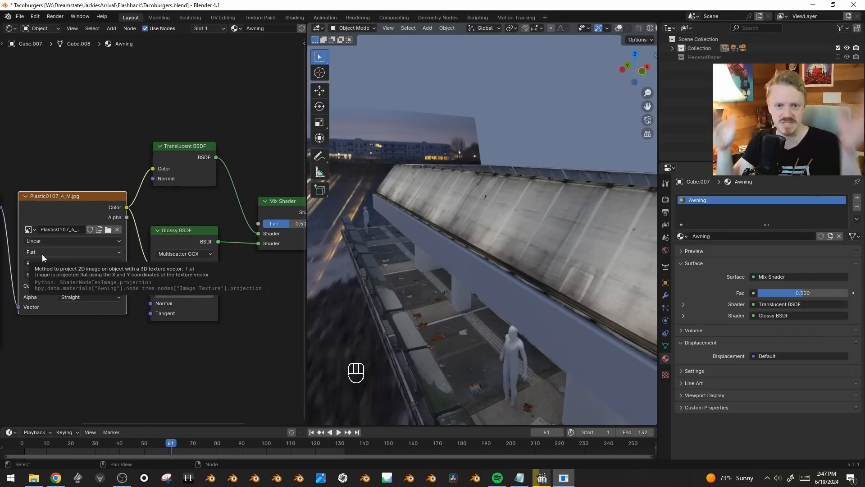
pyautogui.moveTo(210, 185); pyautogui.dragTo(156, 179, button='middle')
pyautogui.moveTo(235, 218); pyautogui.dragTo(209, 219)
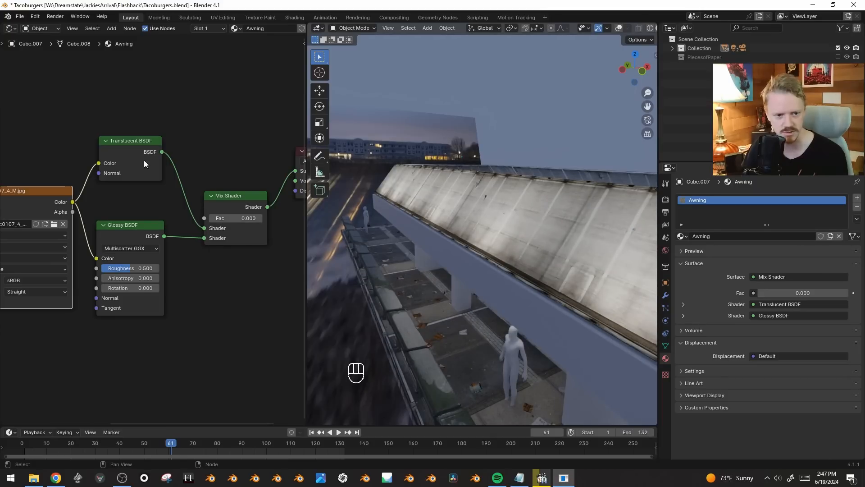
pyautogui.moveTo(256, 219); pyautogui.dragTo(259, 233)
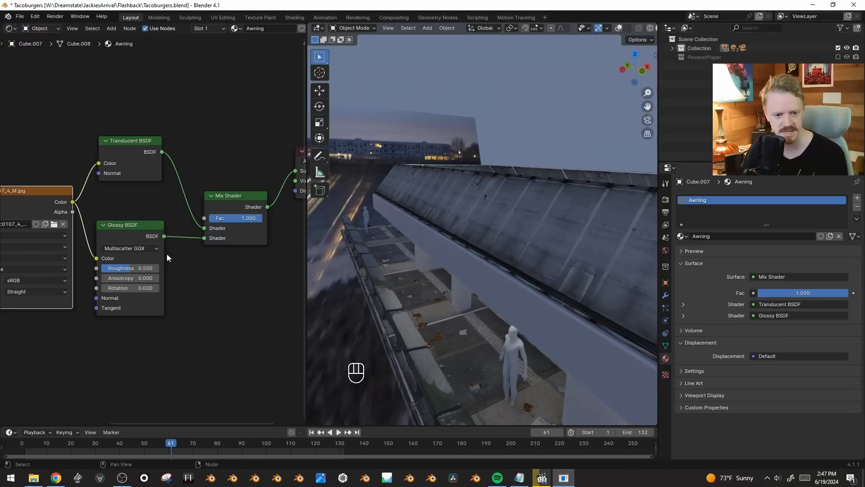
# - Drive the Mix Shader's factor with the plastic texture's Color, lower the Glossy BSDF node and insert an Invert Color node on that link
pyautogui.moveTo(198, 219); pyautogui.dragTo(199, 218)
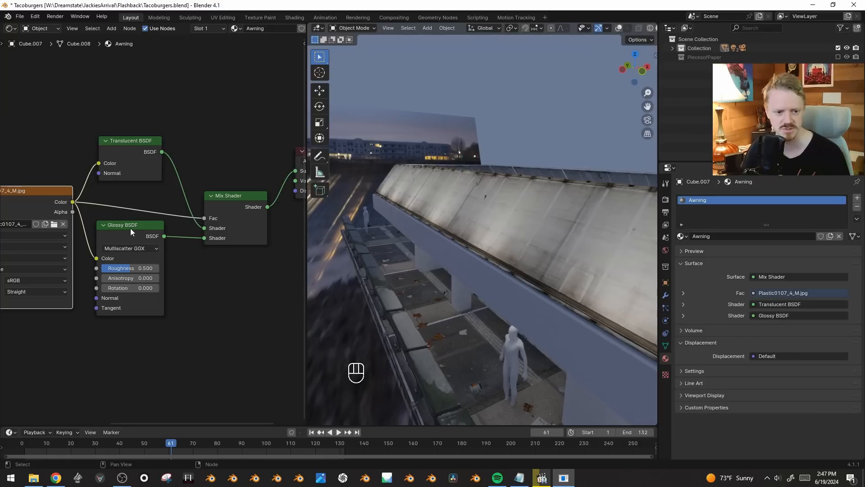
pyautogui.moveTo(132, 232); pyautogui.dragTo(133, 261)
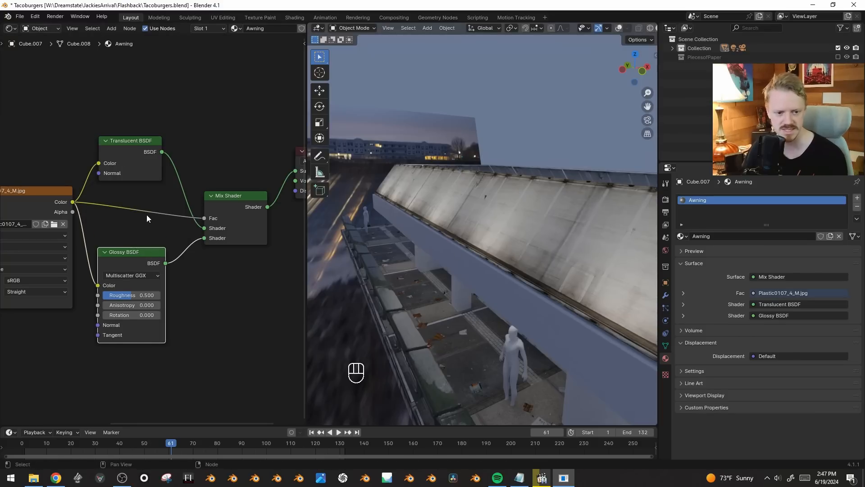
pyautogui.hotkey('shift', 'a')
pyautogui.moveTo(120, 248)
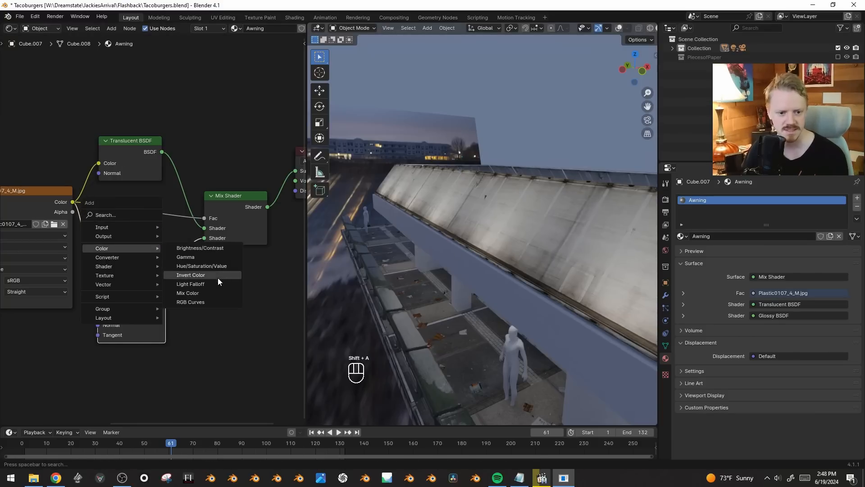
pyautogui.click(218, 275)
pyautogui.click(111, 197)
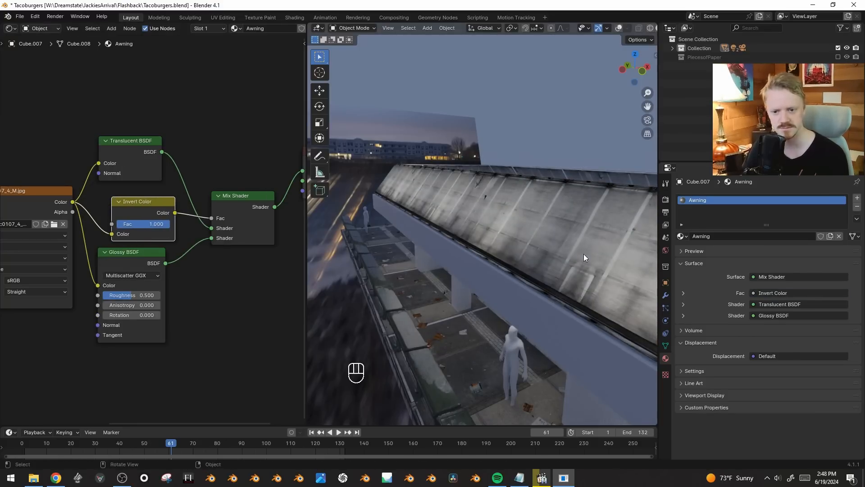
# - Add a Mix Color node near the Translucent BSDF in the awning material
pyautogui.hotkey('shift', 'a')
pyautogui.moveTo(128, 133)
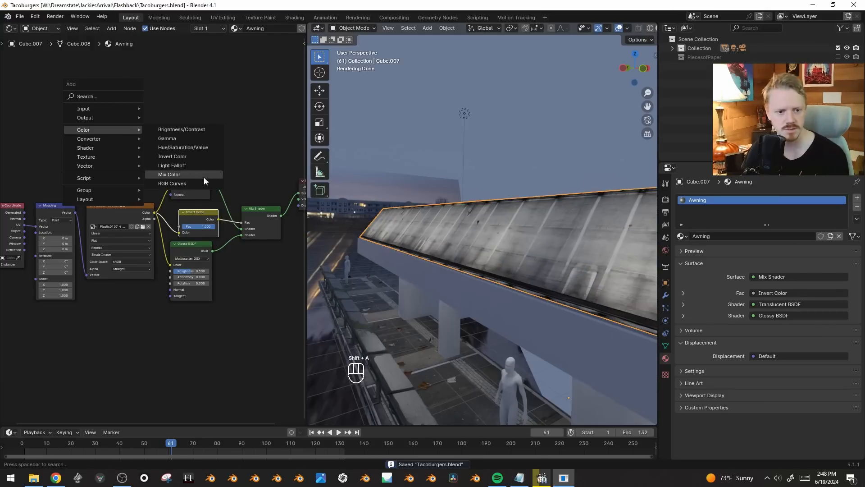
pyautogui.click(204, 177)
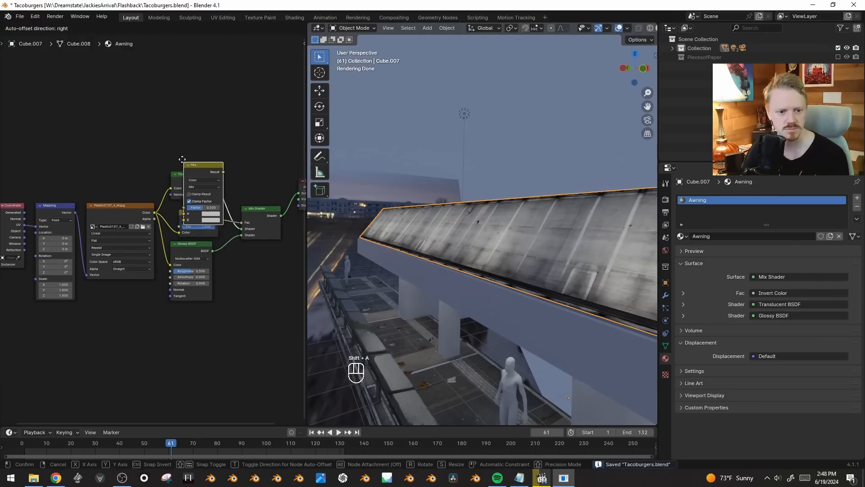
# - Insert a Mix Color node between the image texture and the Translucent BSDF, with green as colour B and factor 1.000
pyautogui.click(172, 135)
pyautogui.scroll(2, 225, 136)
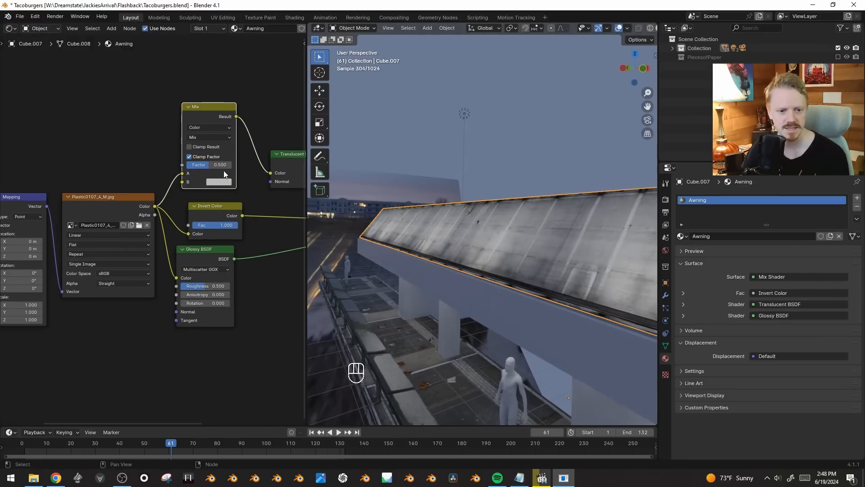
pyautogui.click(219, 182)
pyautogui.moveTo(232, 104); pyautogui.dragTo(225, 72)
pyautogui.moveTo(220, 165); pyautogui.dragTo(248, 165)
# - Set the mix node's blending mode to Multiply and connect its result to the Glossy BSDF's colour as well
pyautogui.click(195, 137)
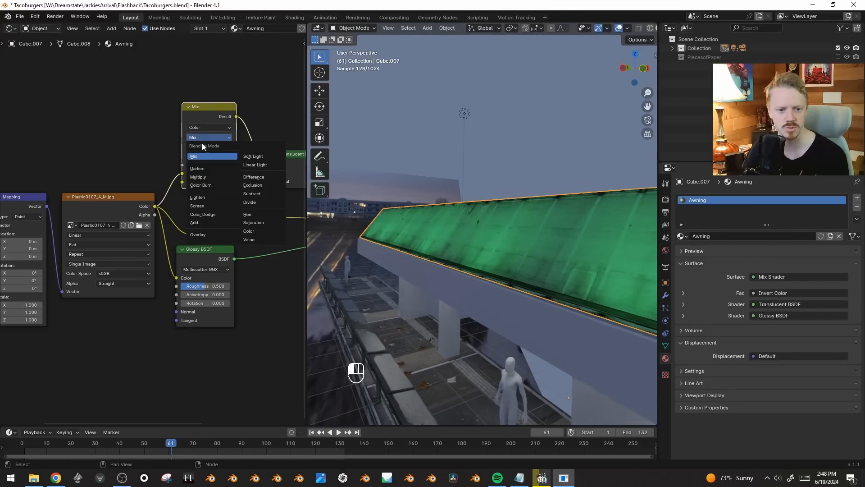
pyautogui.click(215, 175)
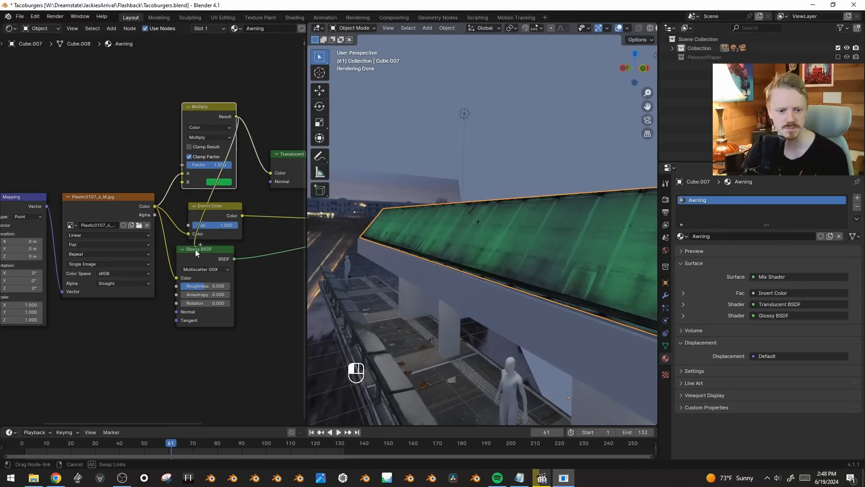
pyautogui.moveTo(186, 279); pyautogui.dragTo(177, 278)
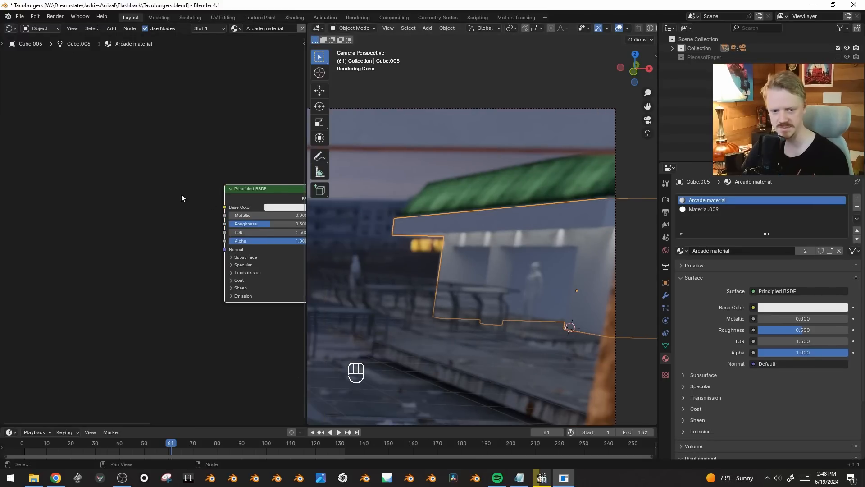
# - Add an image texture node setup with mapping to the Principled BSDF of the building's Arcade material
pyautogui.moveTo(181, 195); pyautogui.dragTo(69, 196, button='middle')
pyautogui.hotkey('alt', 'a')
pyautogui.click(155, 190)
pyautogui.hotkey('ctrl', 't')
# - Load TexturesCom_ConcreteDirty0299_1_M.jpg from the V:\textures\Bare folder into the new image texture node
pyautogui.click(75, 234)
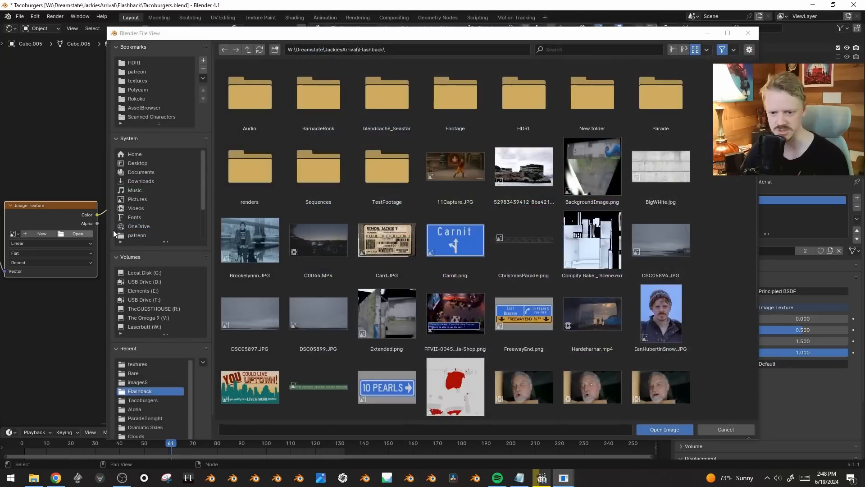
pyautogui.click(666, 256)
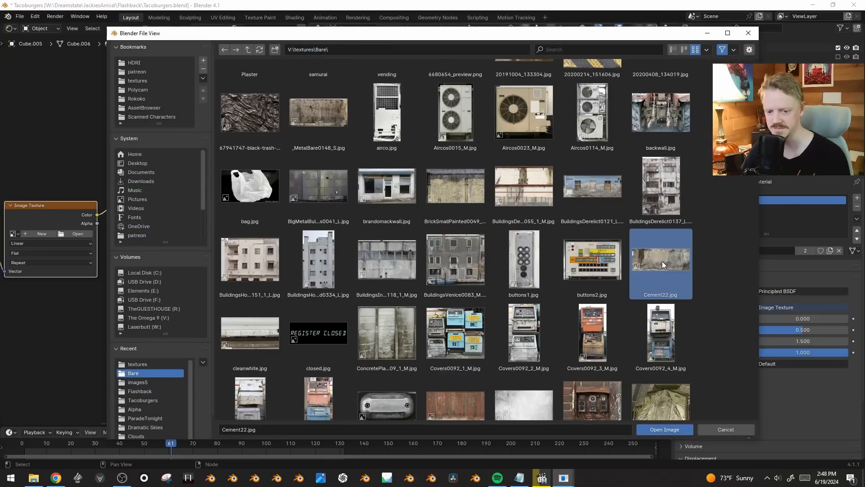
pyautogui.scroll(-5, 662, 261)
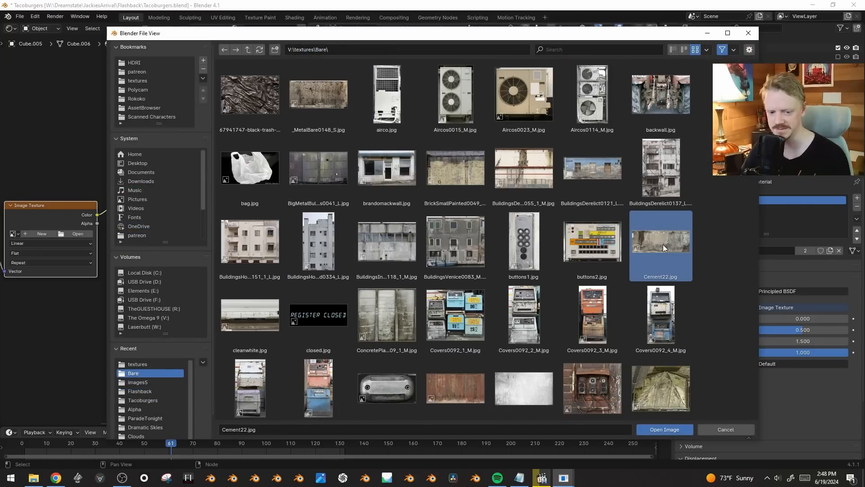
pyautogui.scroll(-6, 548, 336)
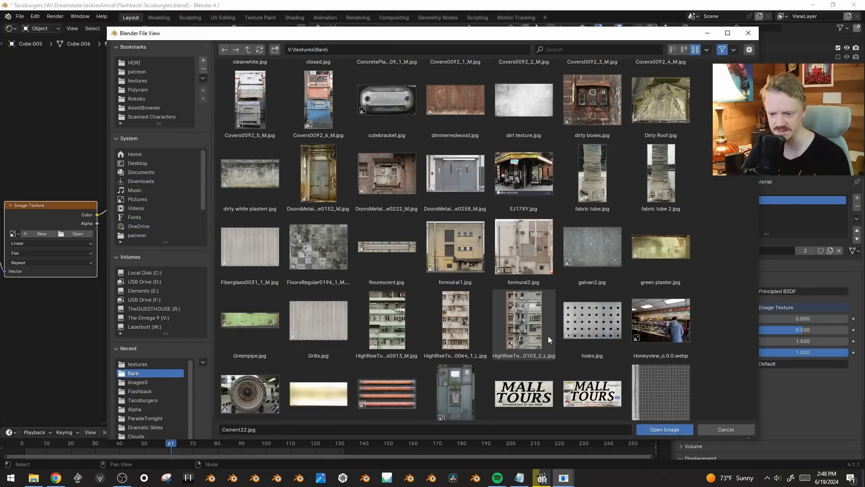
pyautogui.scroll(-5, 395, 206)
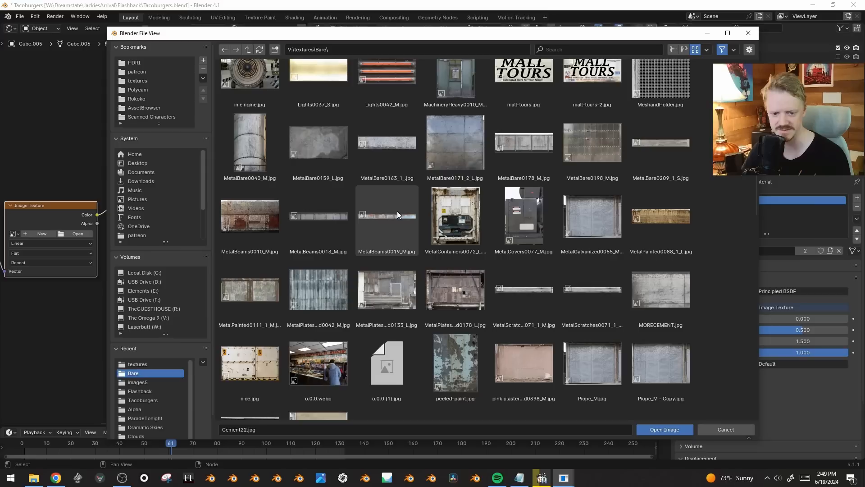
pyautogui.scroll(-12, 275, 236)
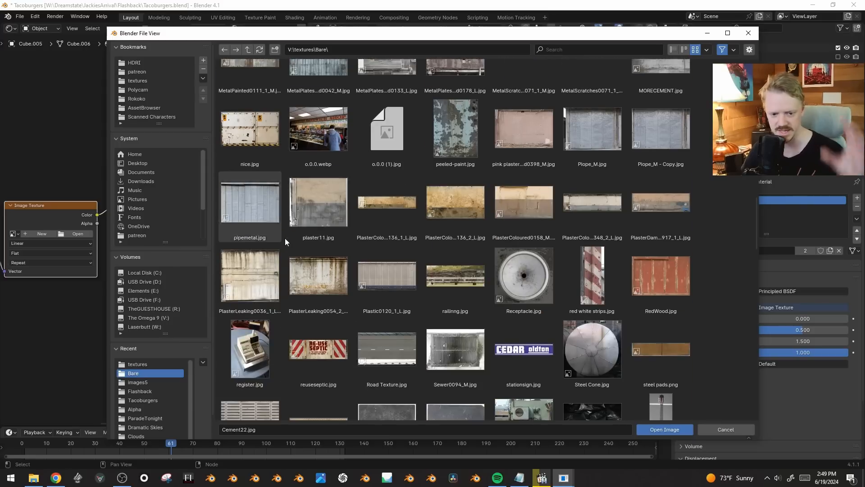
pyautogui.doubleClick(377, 236)
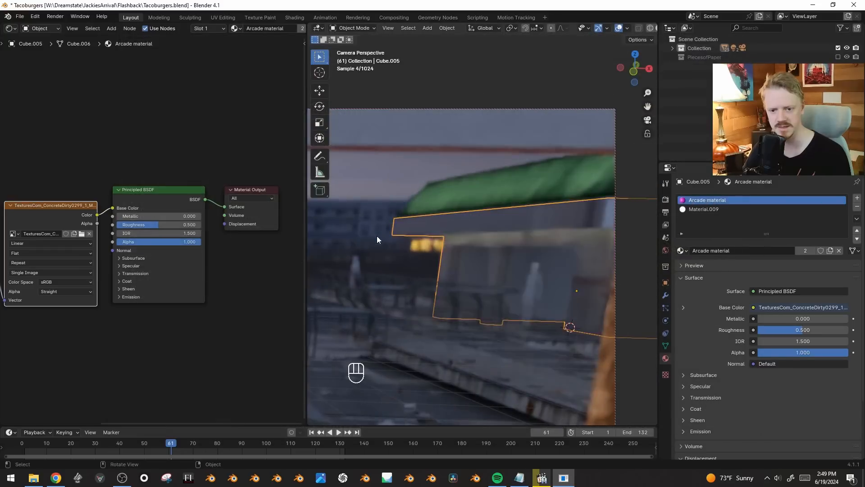
# - UV-unwrap all faces of the building mesh and return to Object Mode
pyautogui.press('Tab')
pyautogui.press('a')
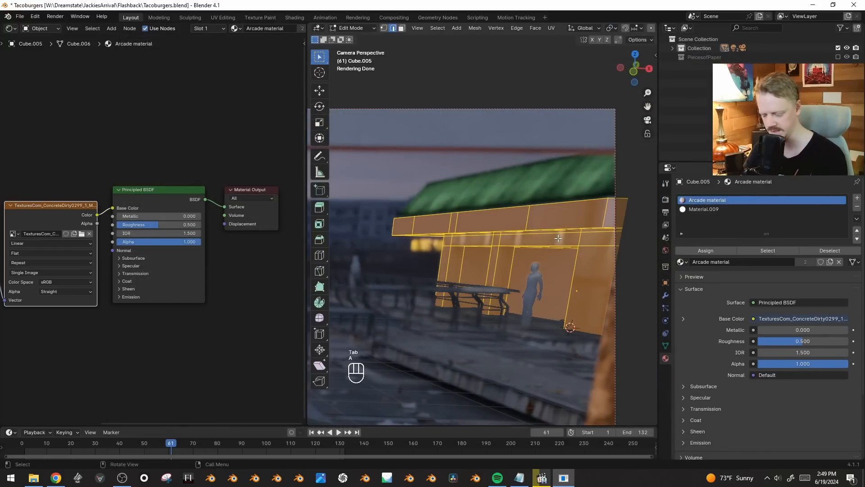
pyautogui.press('u')
pyautogui.click(531, 282)
pyautogui.press('Tab')
pyautogui.press('Tab')
pyautogui.press('Tab')
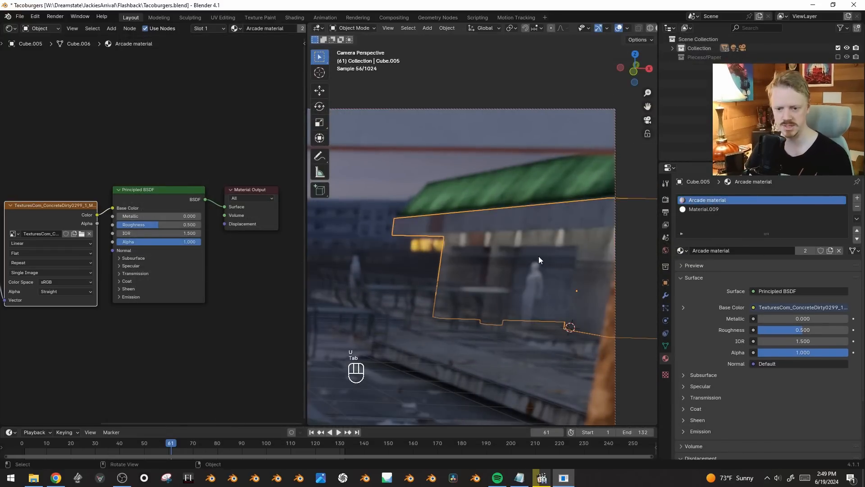
# - Switch the node editor area to the UV Editor and try scaling up all of the building's UVs
pyautogui.click(10, 28)
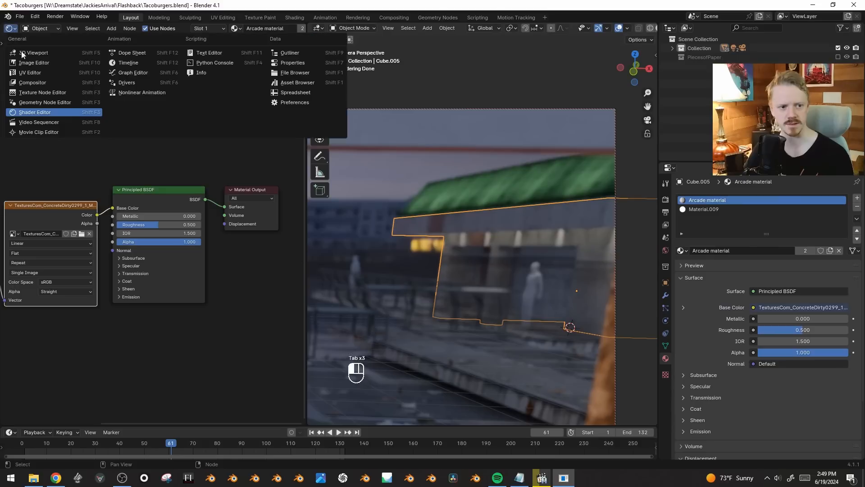
pyautogui.click(32, 77)
pyautogui.press('Tab')
pyautogui.press('a')
pyautogui.press('s')
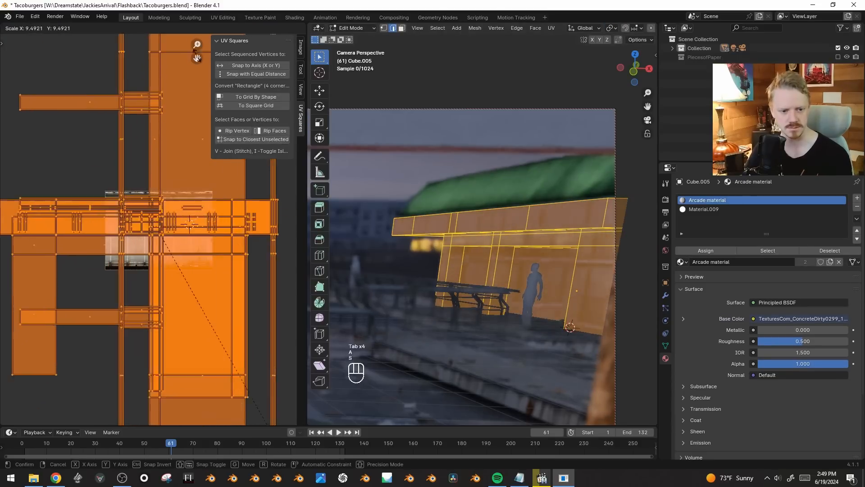
pyautogui.scroll(4, 201, 255)
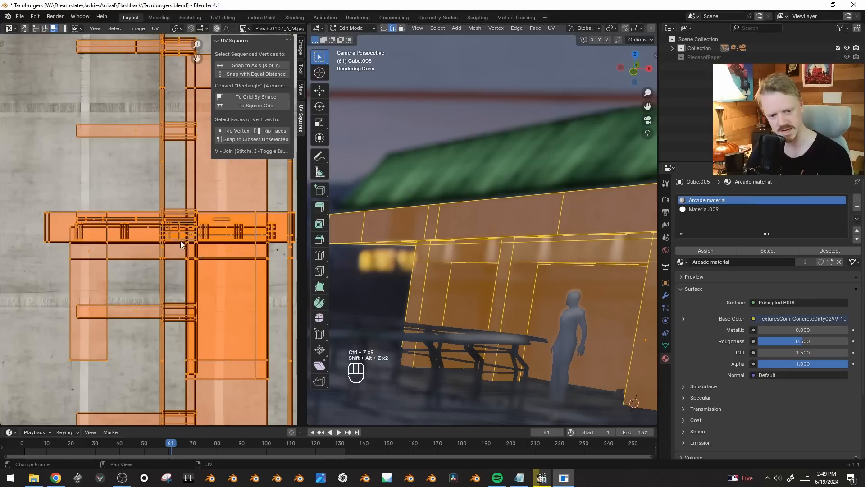
# - Enlarge all of the building's UVs and reposition them over the texture, judging the result without overlays
pyautogui.scroll(-4, 219, 242)
pyautogui.press('s')
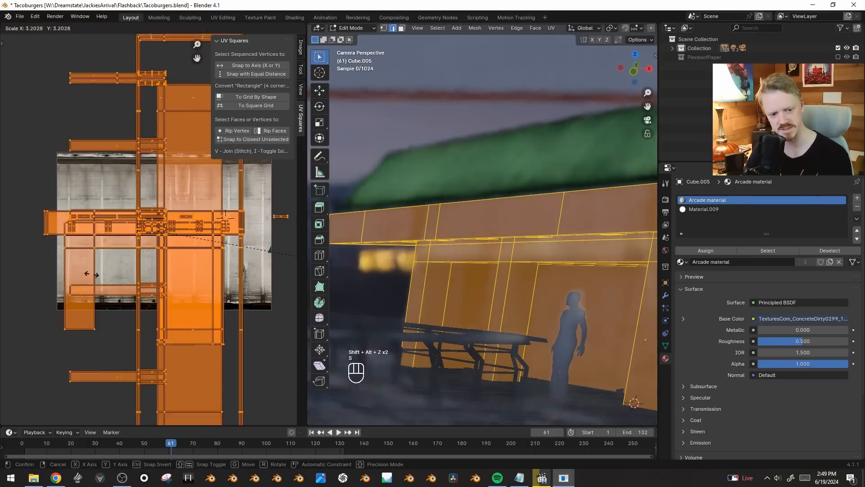
pyautogui.click(105, 244)
pyautogui.hotkey('shift', 'alt', 'z')
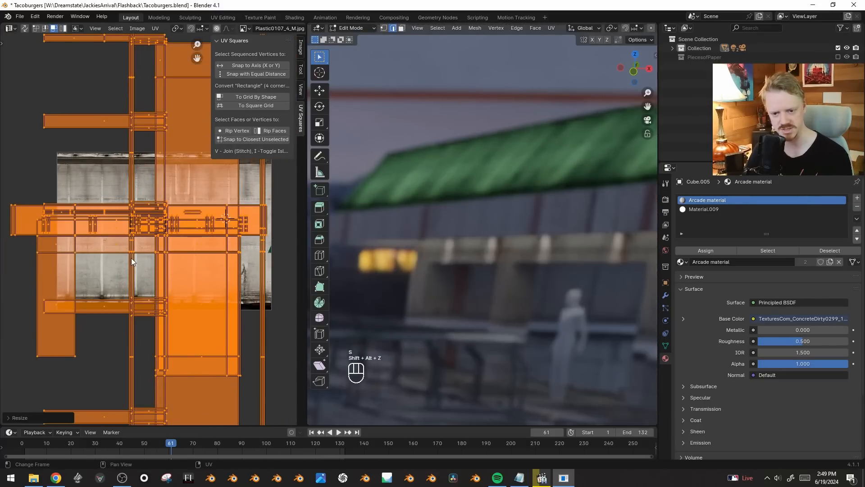
pyautogui.press('g')
pyautogui.click(309, 297)
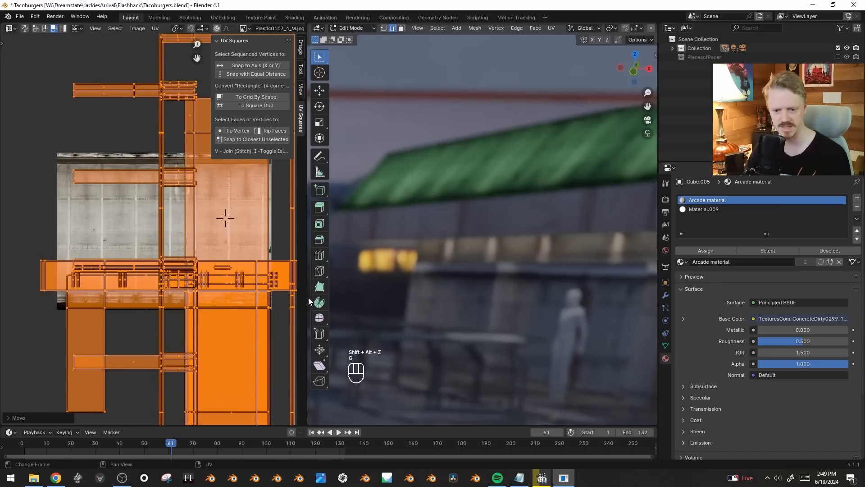
# - Replace the image in the Arcade material's texture node with BuildingsDerelict0055_1_M.jpg
pyautogui.hotkey('shift', 'F3')
pyautogui.click(82, 234)
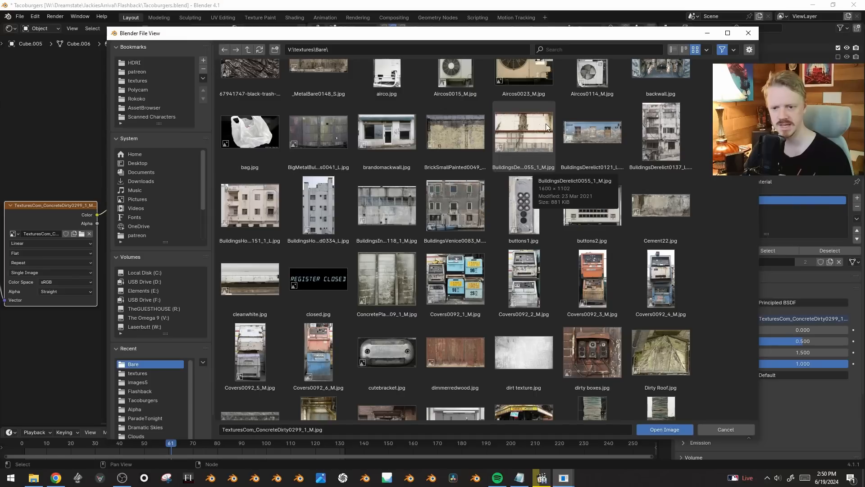
pyautogui.doubleClick(528, 189)
# - Return to the UV Editor and move all of the building's UVs to fit the new texture
pyautogui.click(9, 29)
pyautogui.click(27, 66)
pyautogui.press('g')
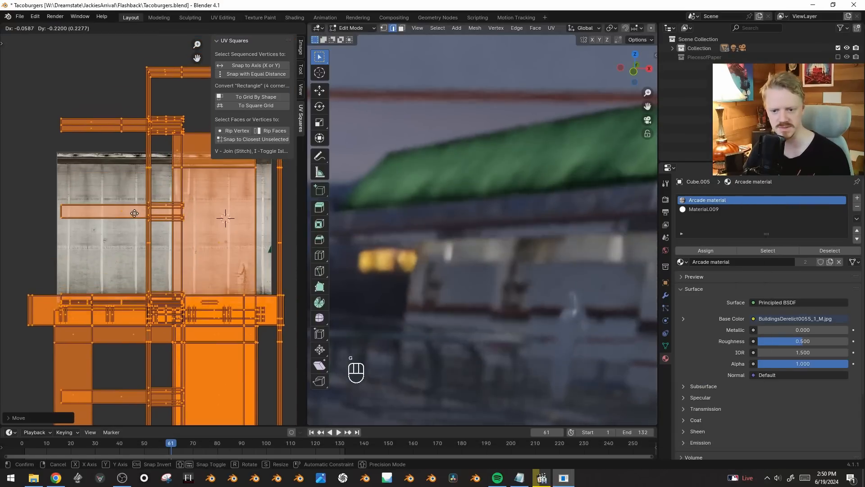
pyautogui.click(131, 228)
# - Scale down all of the building's UVs, shift them on the texture and check the walls without overlays
pyautogui.scroll(-2, 542, 210)
pyautogui.press('s')
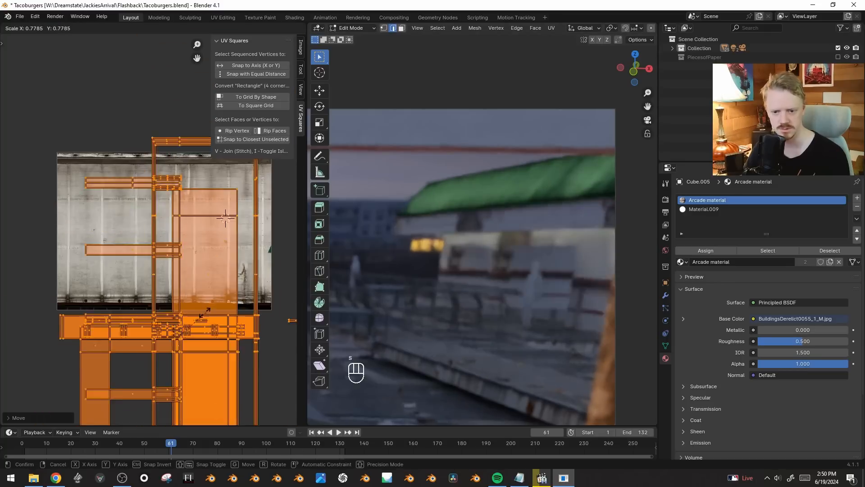
pyautogui.rightClick(208, 294)
pyautogui.press('s')
pyautogui.click(194, 211)
pyautogui.press('g')
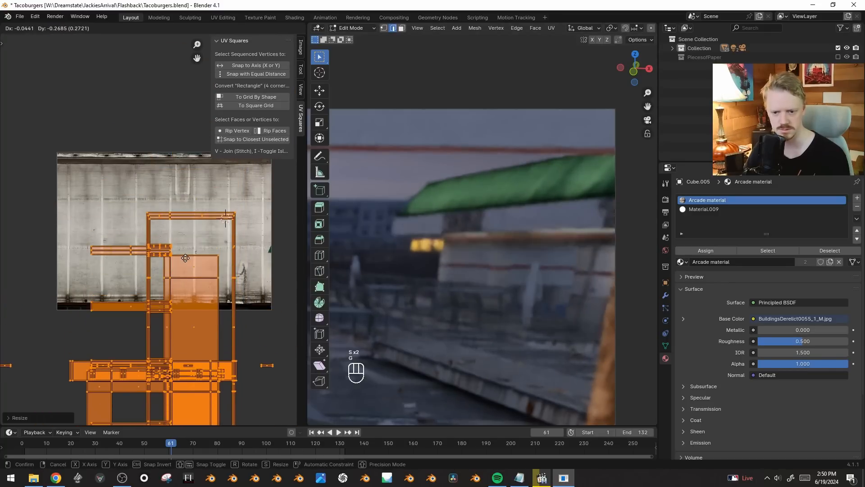
pyautogui.click(182, 188)
pyautogui.hotkey('shift', 'alt', 'z')
pyautogui.hotkey('shift', 'alt', 'z')
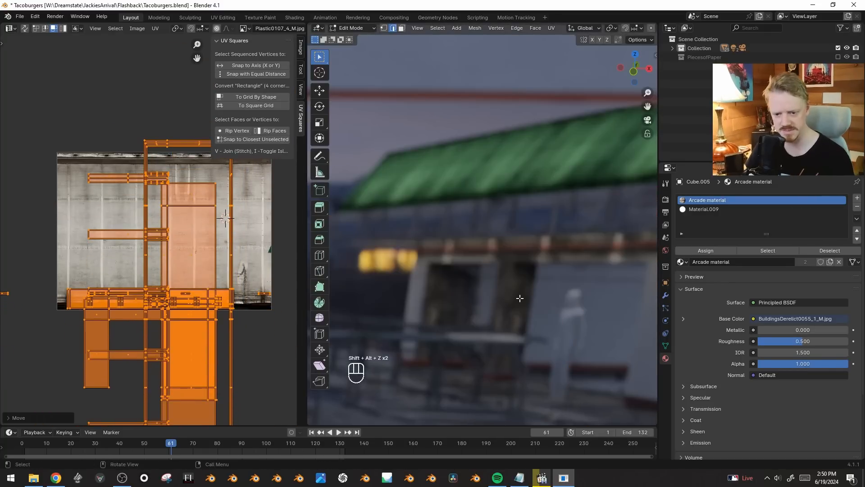
# - Select the two pillar faces beside the building's openings and shift their UVs to another part of the texture
pyautogui.hotkey('shift', 'alt', 'z')
pyautogui.click(522, 292)
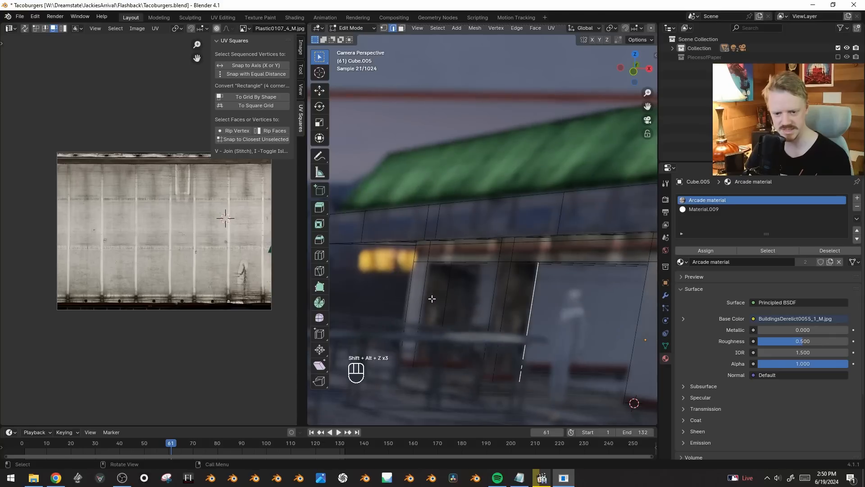
pyautogui.press('3')
pyautogui.click(436, 297)
pyautogui.keyDown('shift'); pyautogui.click(521, 300); pyautogui.keyUp('shift')
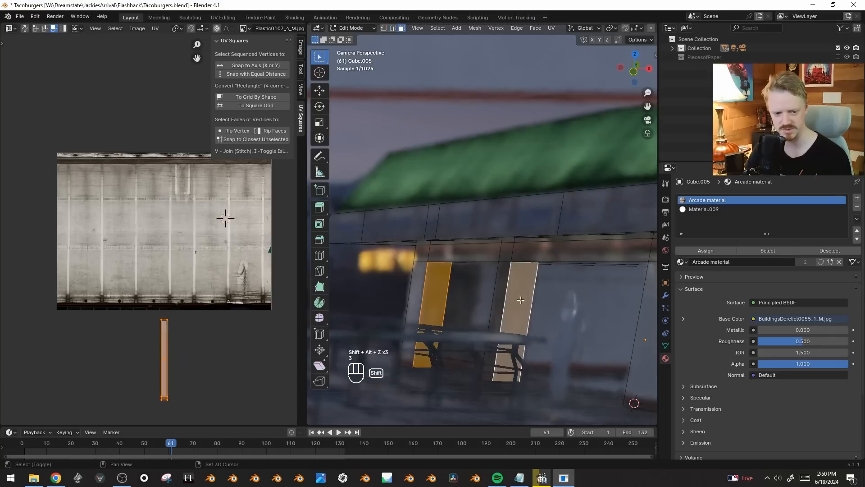
pyautogui.click(187, 242)
pyautogui.press('Tab')
pyautogui.press('Tab')
pyautogui.press('g')
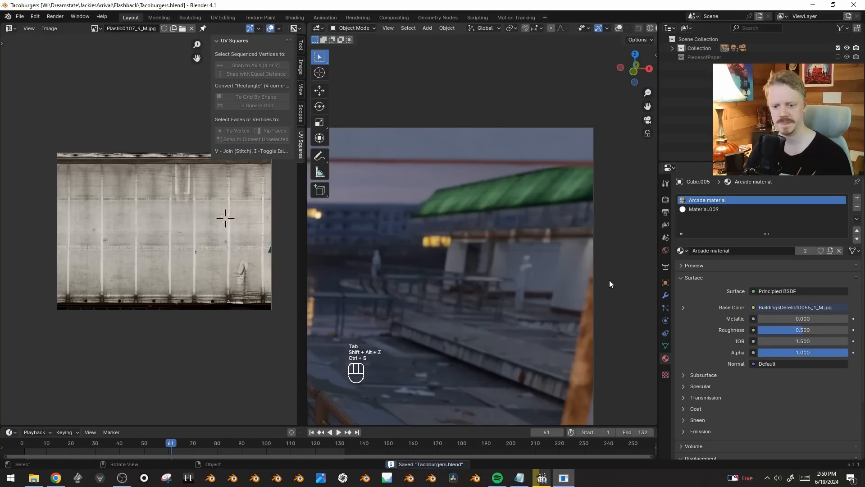
# - Duplicate the ground object's face about 5.2 m along X and scale up the copy
pyautogui.moveTo(609, 280); pyautogui.dragTo(458, 275, button='middle')
pyautogui.click(488, 251)
pyautogui.press('Tab')
pyautogui.press('3')
pyautogui.click(490, 243)
pyautogui.hotkey('shift', 'd')
pyautogui.press('x')
pyautogui.click(538, 266)
pyautogui.press('s')
pyautogui.press('s')
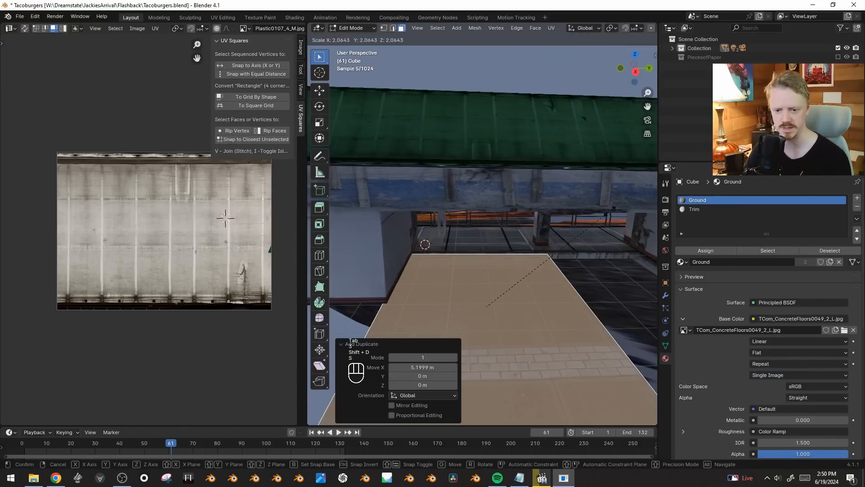
pyautogui.click(486, 183)
# - Leave Edit Mode and add an area light to the scene
pyautogui.scroll(-5, 485, 183)
pyautogui.hotkey('shift', 'a')
pyautogui.press('Tab')
pyautogui.scroll(5, 510, 184)
pyautogui.hotkey('shift', 'a')
pyautogui.moveTo(495, 305)
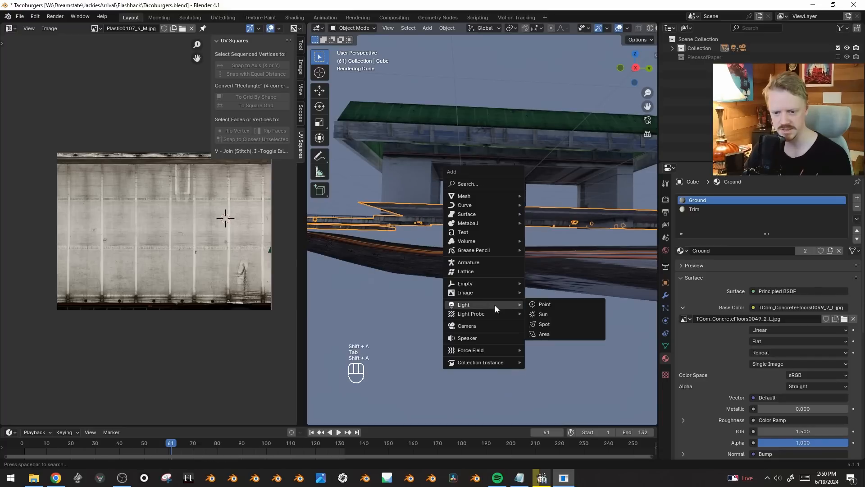
pyautogui.click(559, 334)
# - Move the area light along the X axis and adjust its height beneath the building's roof
pyautogui.press('g')
pyautogui.press('g')
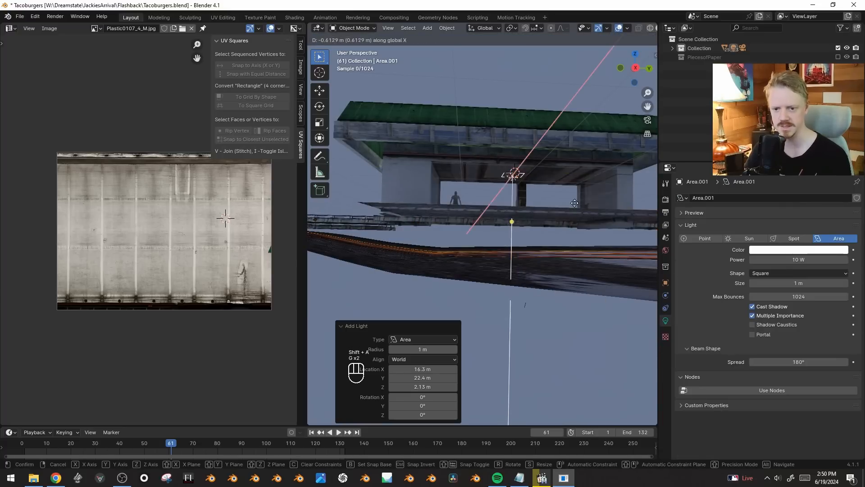
pyautogui.press('z')
pyautogui.click(574, 223)
pyautogui.moveTo(576, 289); pyautogui.dragTo(391, 212, button='middle')
pyautogui.press('r')
pyautogui.press('x')
pyautogui.rightClick(555, 285)
# - Rotate the area light about the Y axis and lower it about 0.21 m
pyautogui.press('r')
pyautogui.press('y')
pyautogui.click(536, 334)
pyautogui.press('g')
pyautogui.press('z')
pyautogui.click(549, 343)
# - Give the area light a warm orange colour with hue 0.081 and saturation 0.644, and set its power to 498 W
pyautogui.moveTo(799, 260); pyautogui.dragTo(843, 259)
pyautogui.press('KP_0')
pyautogui.click(791, 250)
pyautogui.click(785, 171)
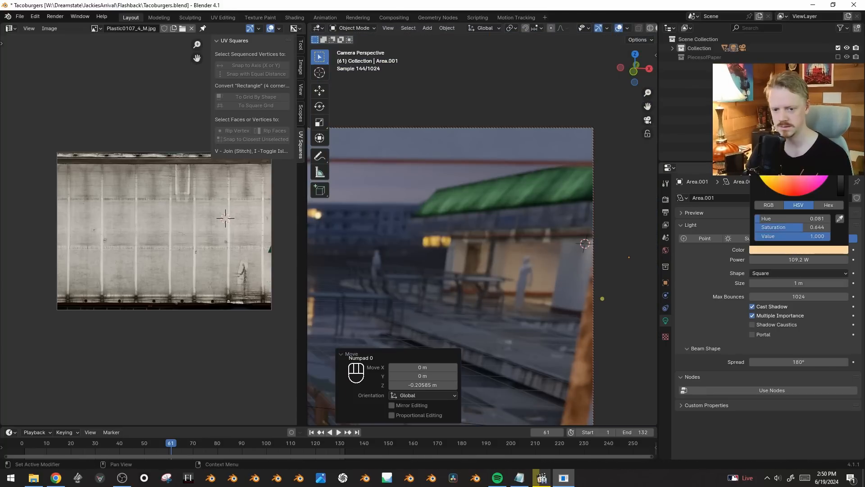
pyautogui.moveTo(798, 260); pyautogui.dragTo(814, 260)
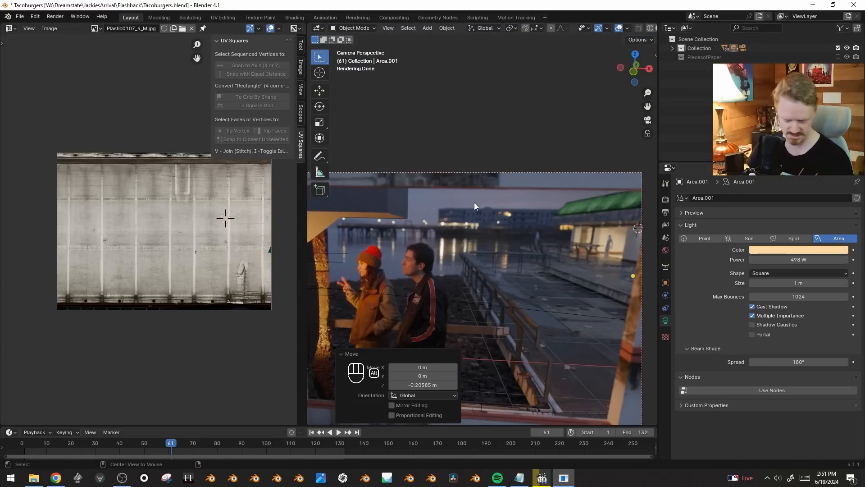
# - Reveal the hidden objects in the camera view with the overlays turned off, and save the file
pyautogui.hotkey('alt', 'h')
pyautogui.hotkey('shift', 'alt', 'z')
pyautogui.hotkey('ctrl', 's')
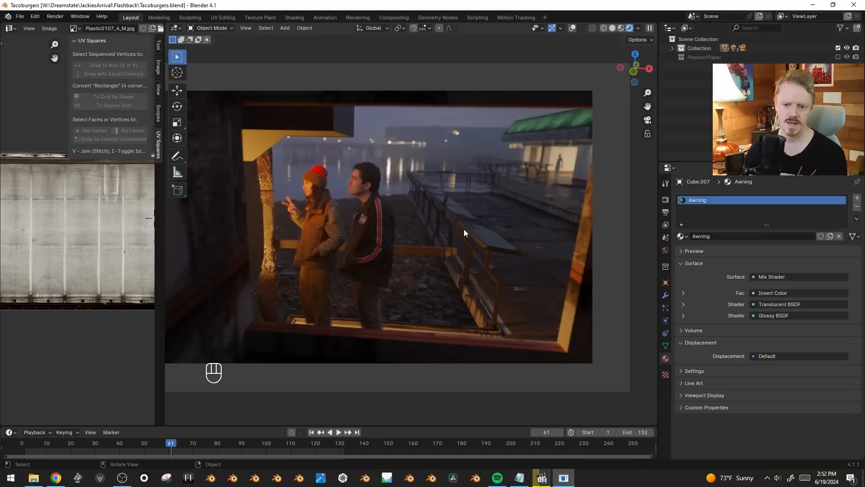
pyautogui.scroll(2, 574, 177)
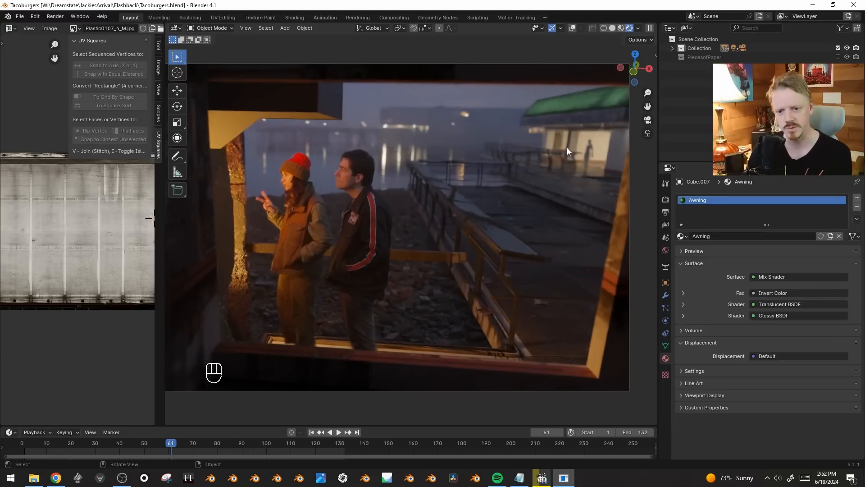
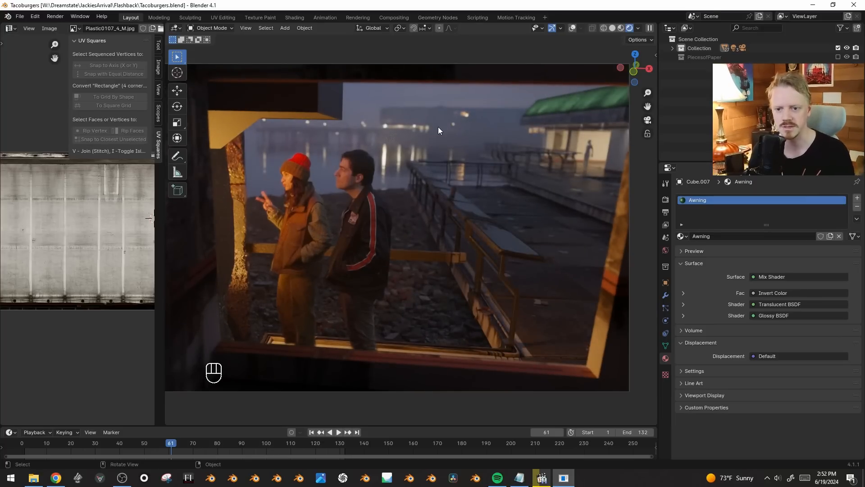
# - Save the file and view the camera render with the overlays turned off
pyautogui.hotkey('shift', 'alt', 'z')
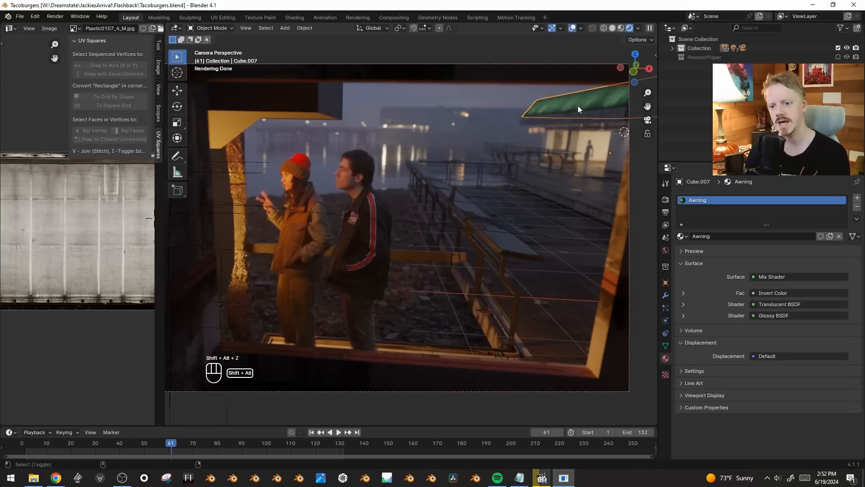
pyautogui.hotkey('ctrl', 's')
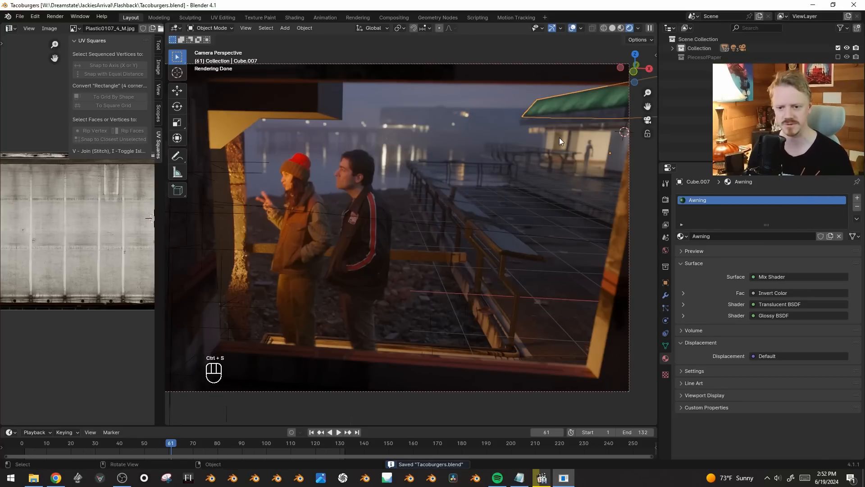
pyautogui.hotkey('shift', 'alt', 'z')
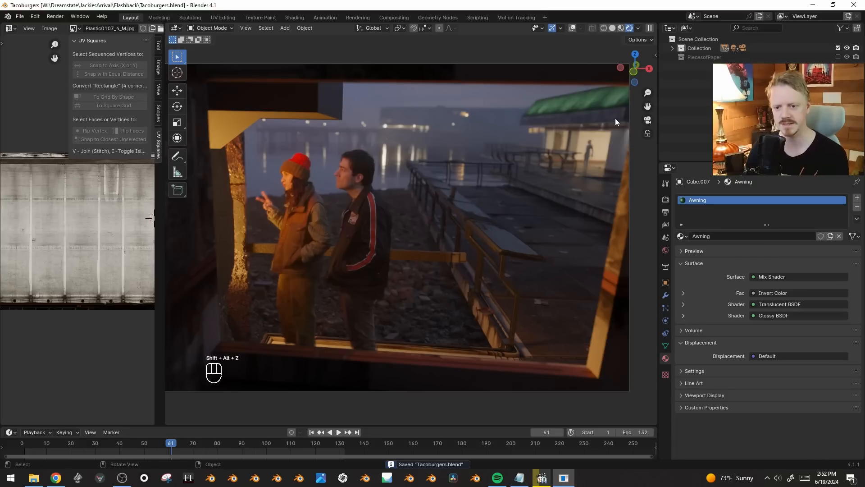
# - Leave the camera view, turn the overlays back on, and hide the large plane covering the scene
pyautogui.moveTo(533, 140); pyautogui.dragTo(484, 207, button='middle')
pyautogui.hotkey('shift', 'alt', 'z')
pyautogui.click(502, 160)
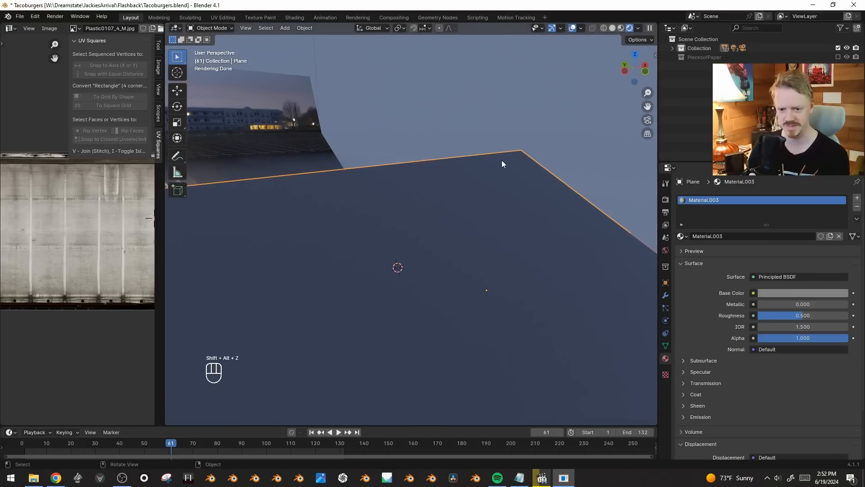
pyautogui.press('h')
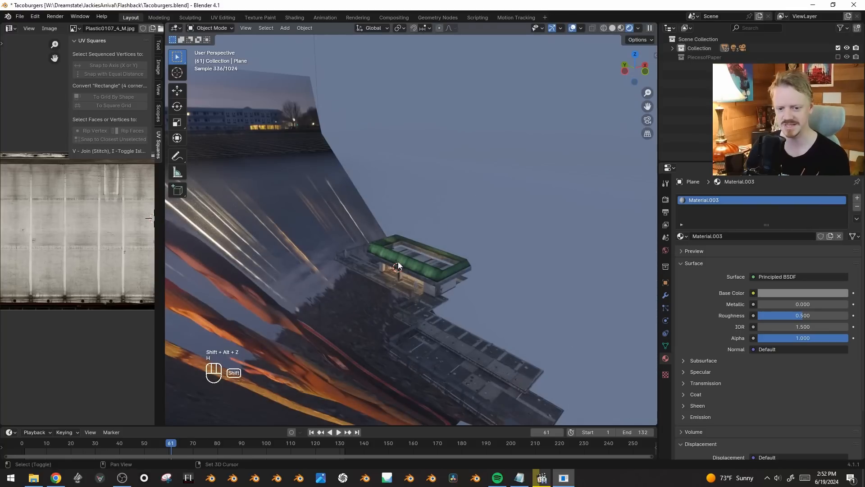
# - Add a text object at the 3D cursor on the front of the building's fascia below the green awning
pyautogui.scroll(5, 398, 266)
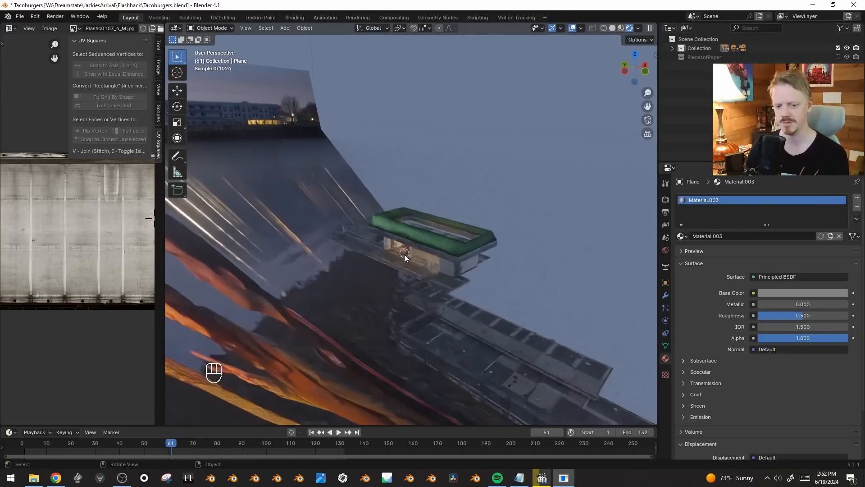
pyautogui.scroll(2, 404, 255)
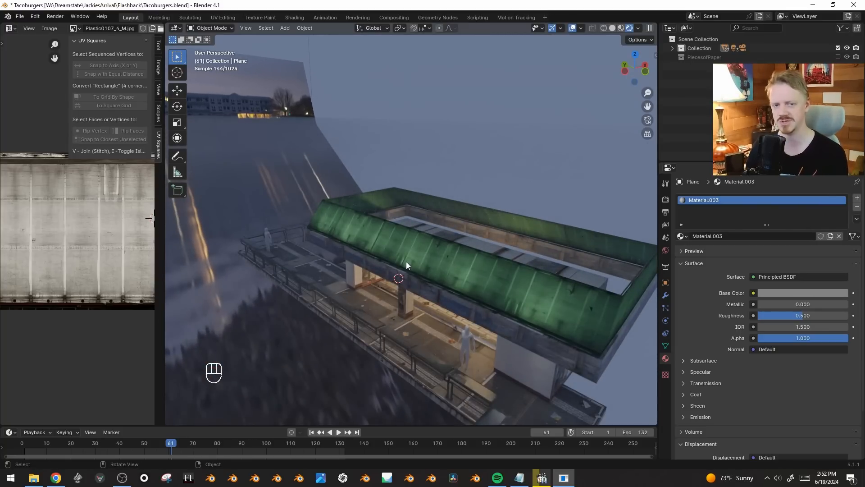
pyautogui.moveTo(406, 262); pyautogui.dragTo(531, 144, button='middle')
pyautogui.keyDown('shift'); pyautogui.moveTo(292, 268); pyautogui.dragTo(180, 394, button='middle'); pyautogui.keyUp('shift')
pyautogui.hotkey('shift', 'a')
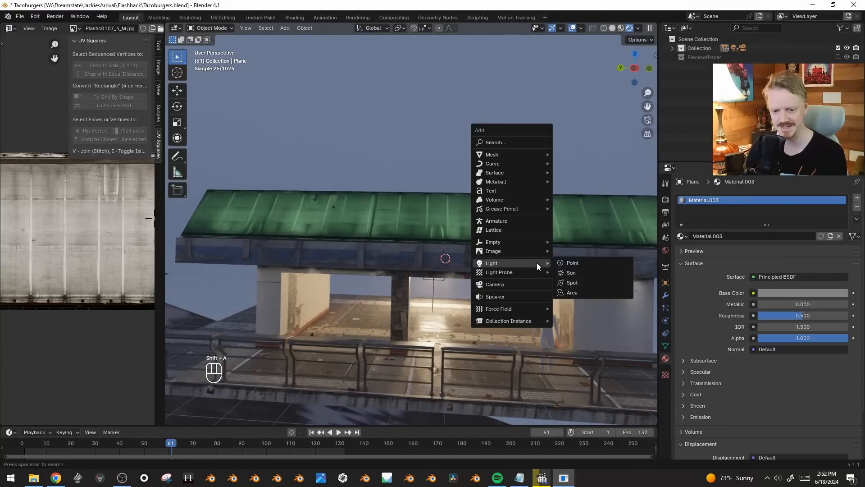
pyautogui.click(512, 190)
# - Rotate the text upright so it faces out from the fascia and scale it to 0.706
pyautogui.press('r')
pyautogui.press('x')
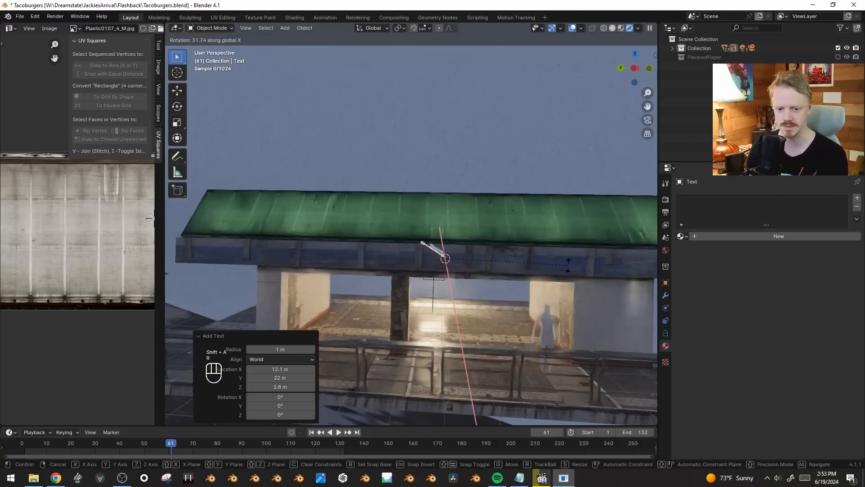
pyautogui.click(568, 265)
pyautogui.press('s')
pyautogui.click(482, 151)
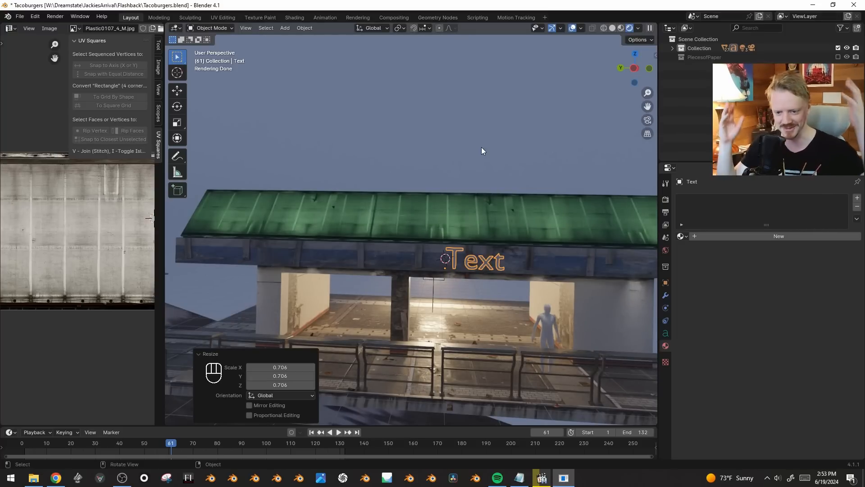
# - Replace the text object's wording with ARCADE and save the file
pyautogui.press('Tab')
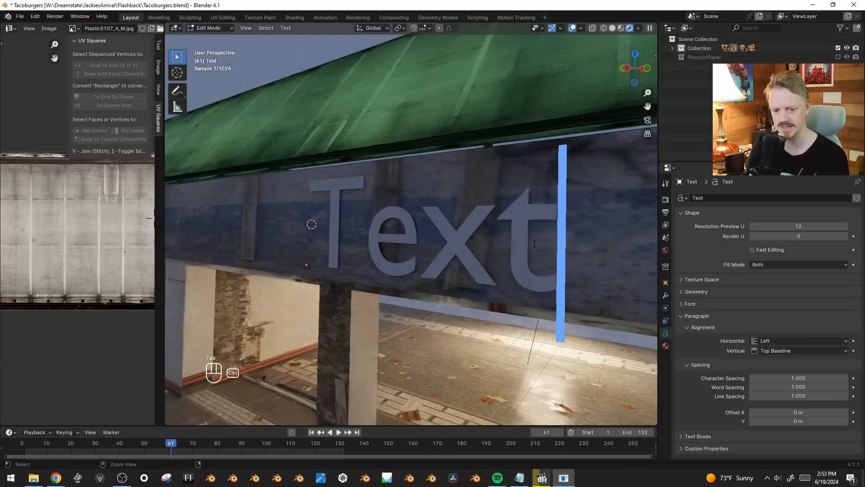
pyautogui.hotkey('ctrl', 'a')
pyautogui.write('ARCADE')
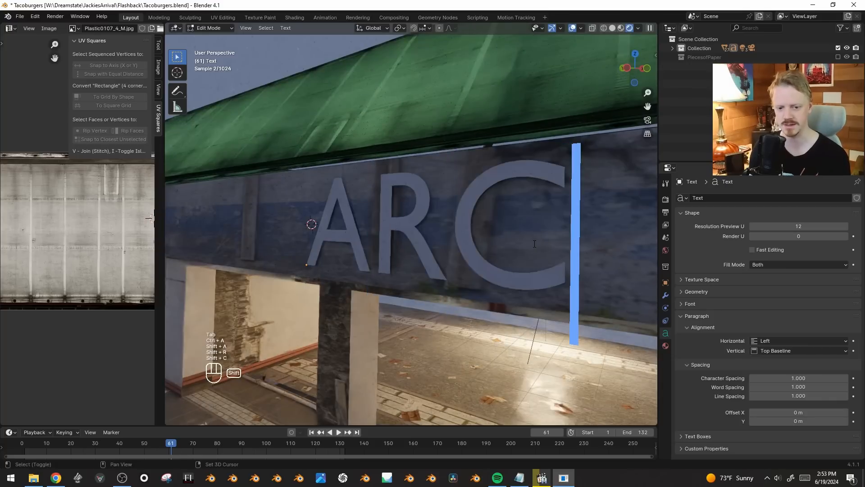
pyautogui.press('Tab')
pyautogui.hotkey('ctrl', 's')
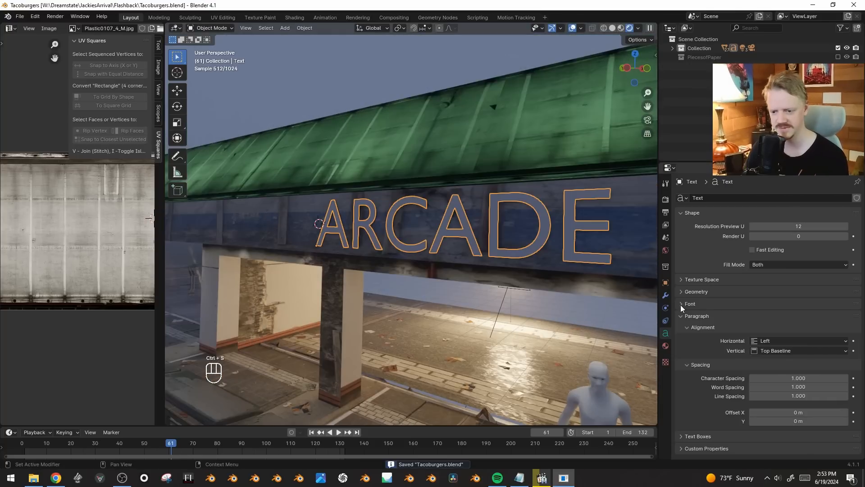
# - Set the text's regular font to Gentium Book Basic Bold Italic from the Windows fonts folder
pyautogui.click(681, 307)
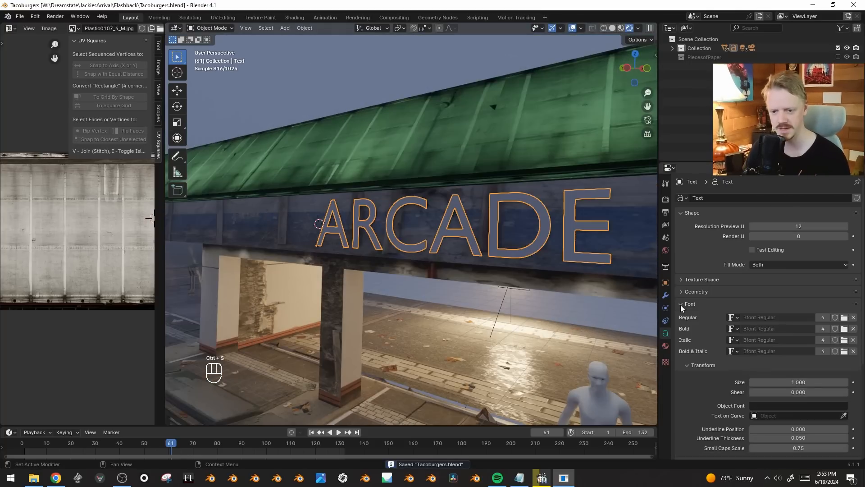
pyautogui.click(845, 318)
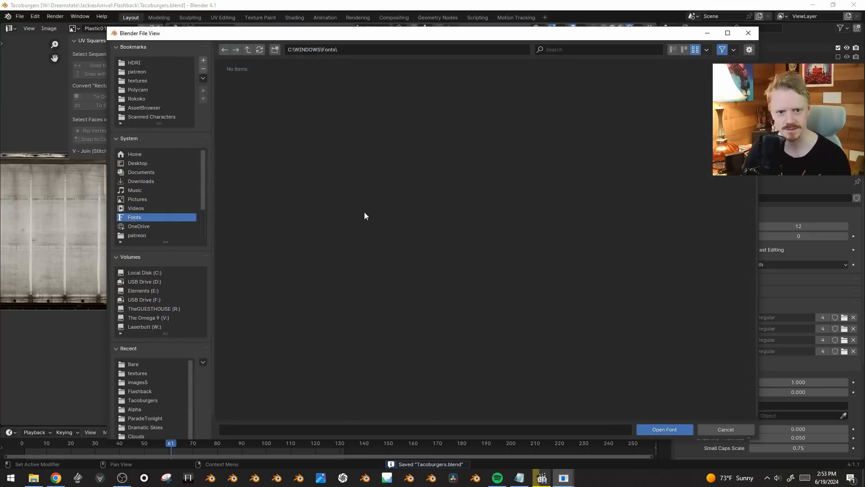
pyautogui.click(644, 208)
pyautogui.doubleClick(645, 208)
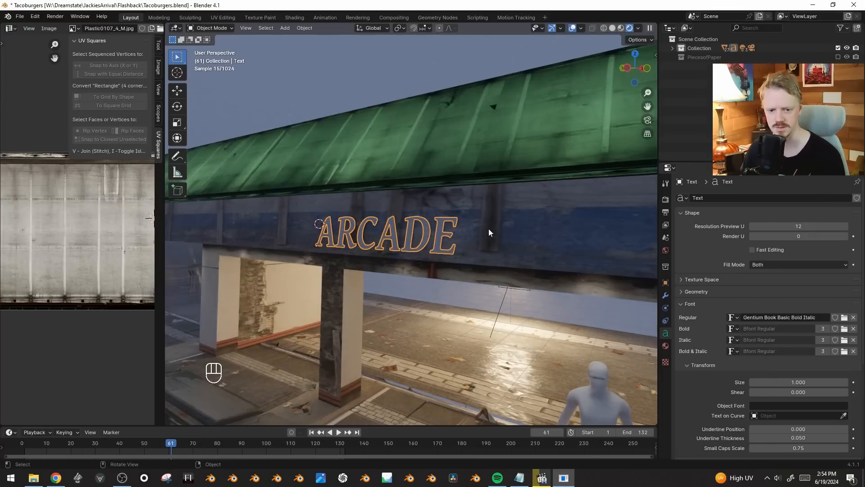
# - Enlarge the ARCADE text on the fascia and set its regular font to Gobold Bold Regular
pyautogui.press('s')
pyautogui.click(629, 234)
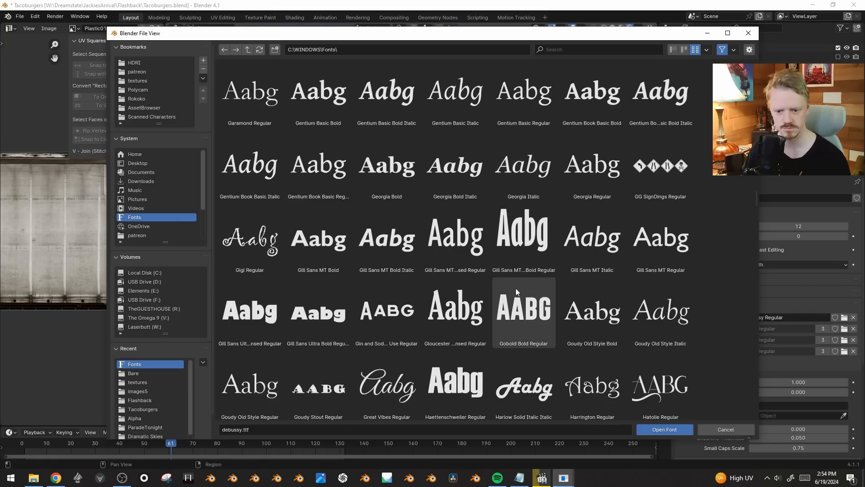
pyautogui.click(540, 311)
pyautogui.doubleClick(540, 311)
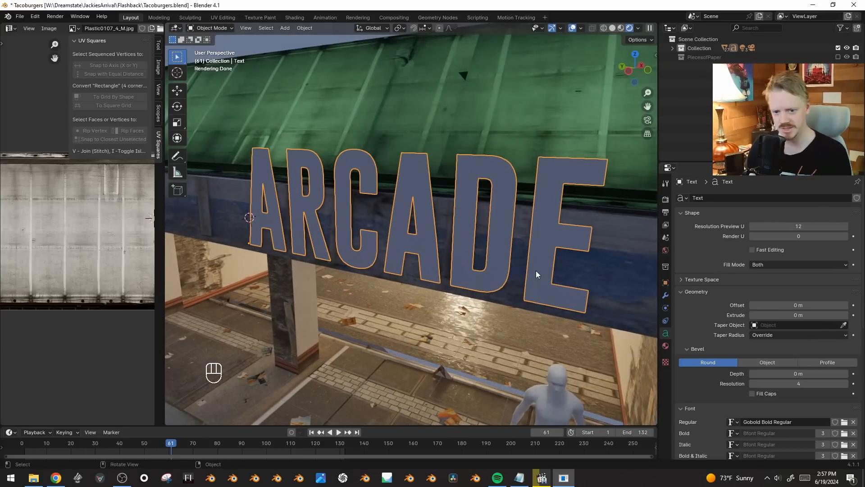
# - Set the ARCADE text's fill mode to None and convert the text to a mesh
pyautogui.click(778, 265)
pyautogui.click(778, 275)
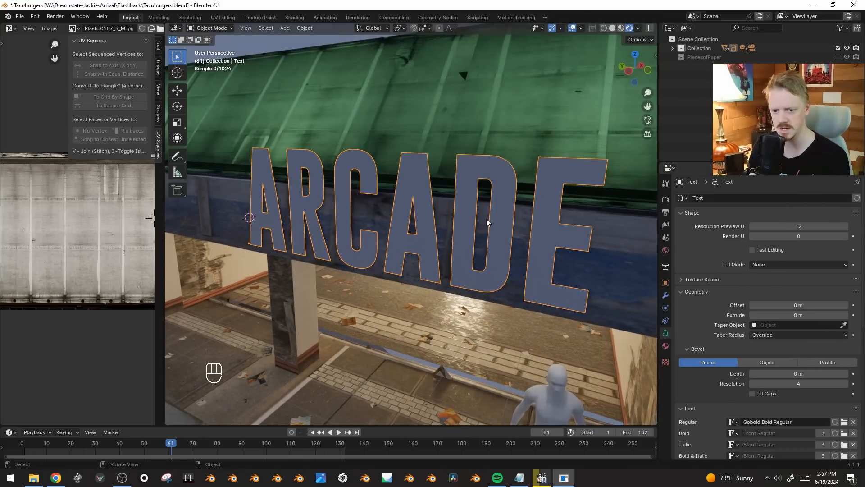
pyautogui.press('F3')
pyautogui.write('conver to m')
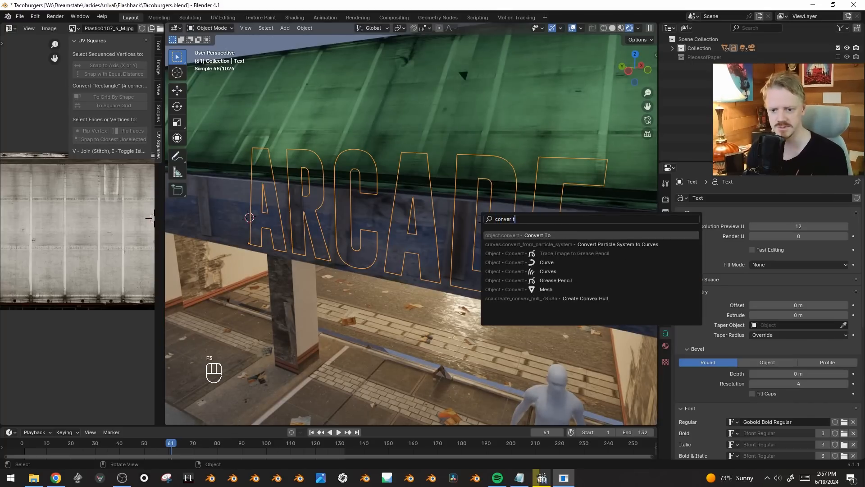
pyautogui.press('BackSpace')
pyautogui.press('BackSpace')
pyautogui.press('BackSpace')
pyautogui.press('BackSpace')
pyautogui.press('BackSpace')
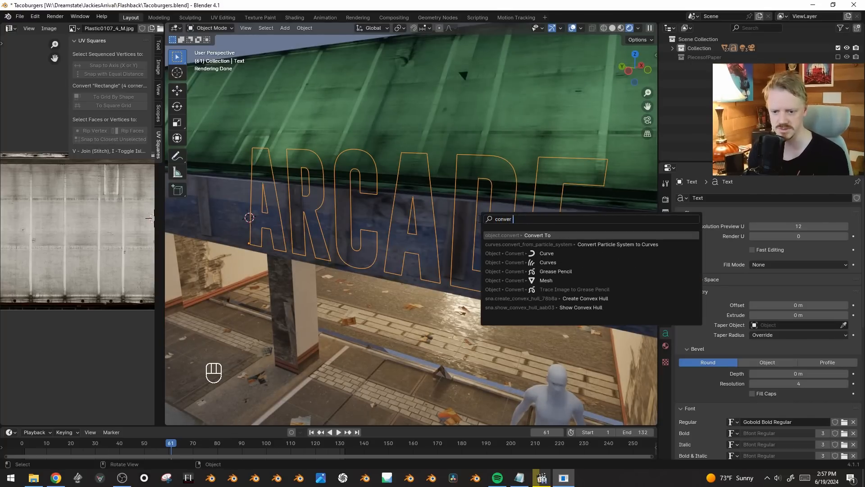
pyautogui.press('Down')
pyautogui.press('Down')
pyautogui.press('Down')
pyautogui.press('Return')
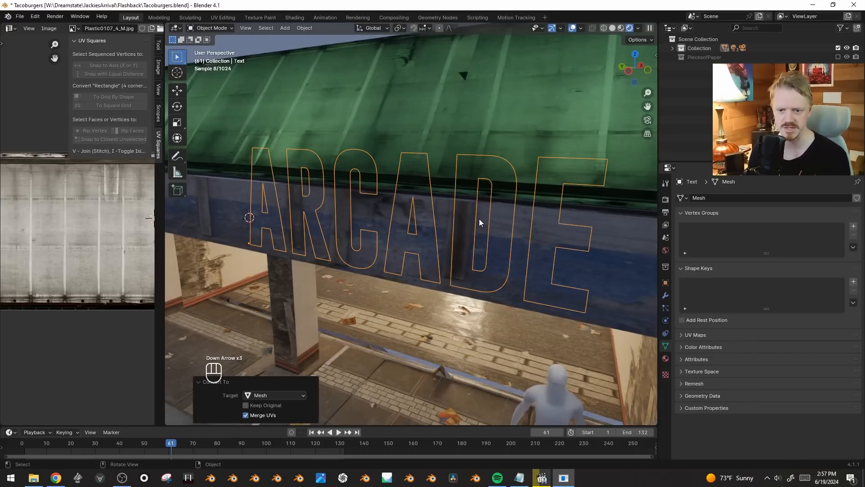
# - Isolate the ARCADE mesh and select the whole E outline plus the corner vertices of the other letters
pyautogui.press('Tab')
pyautogui.press('1')
pyautogui.moveTo(541, 157)
pyautogui.keyDown('shift'); pyautogui.mouseDown(button='middle')
pyautogui.moveTo(568, 137)
pyautogui.moveTo(546, 144)
pyautogui.mouseUp(button='middle'); pyautogui.keyUp('shift')
pyautogui.press('KP_Divide')
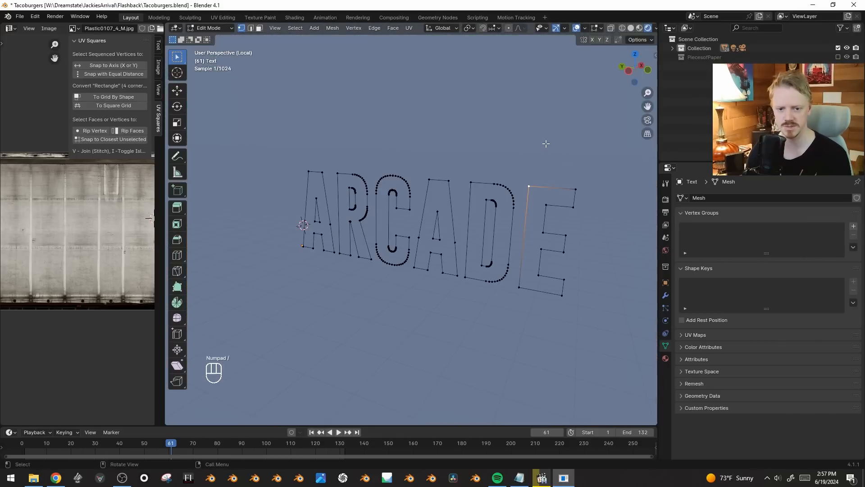
pyautogui.scroll(2, 564, 170)
pyautogui.hotkey('ctrl', 'l')
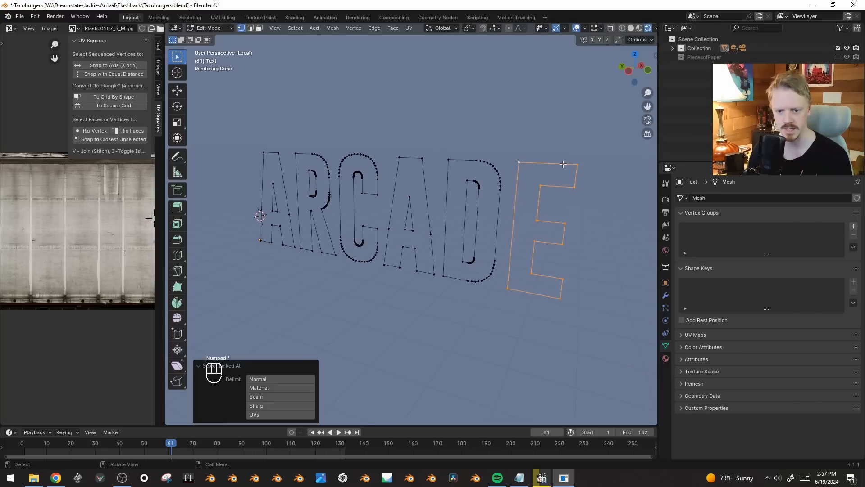
pyautogui.keyDown('shift'); pyautogui.click(449, 159); pyautogui.keyUp('shift')
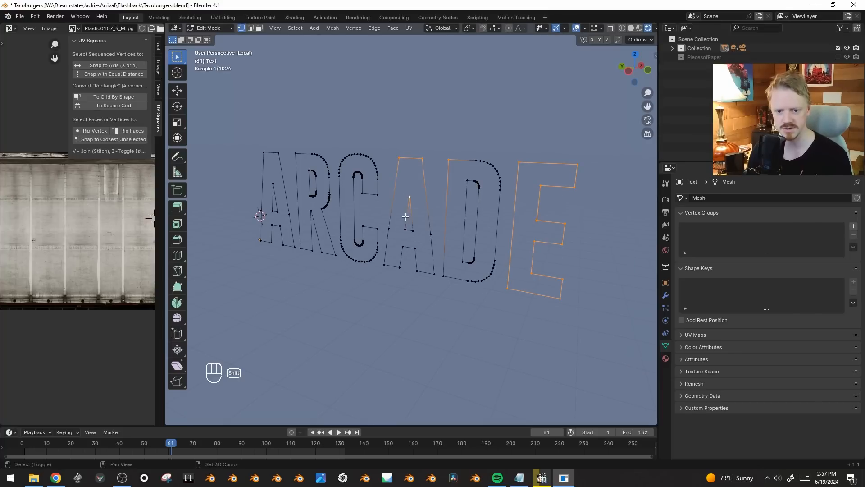
pyautogui.keyDown('shift'); pyautogui.click(404, 245); pyautogui.keyUp('shift')
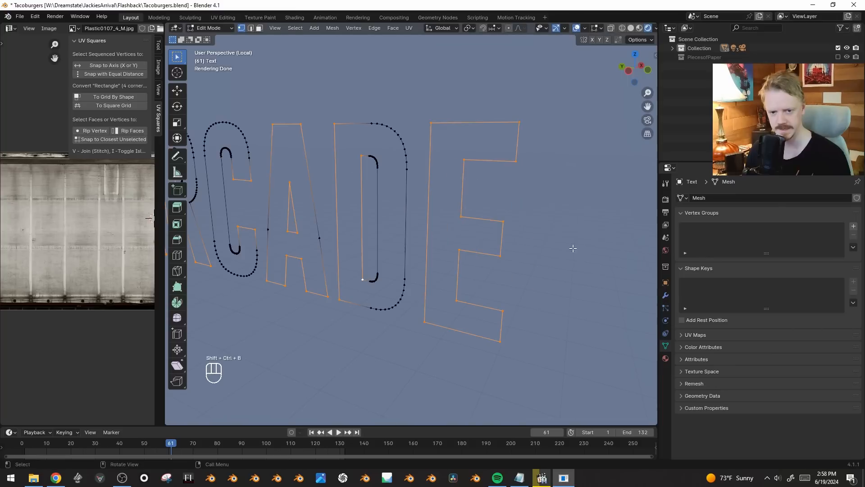
# - Round the selected letter corners with a 0.02 m vertex bevel of 2 segments and save the file
pyautogui.hotkey('ctrl', 'shift', 'b')
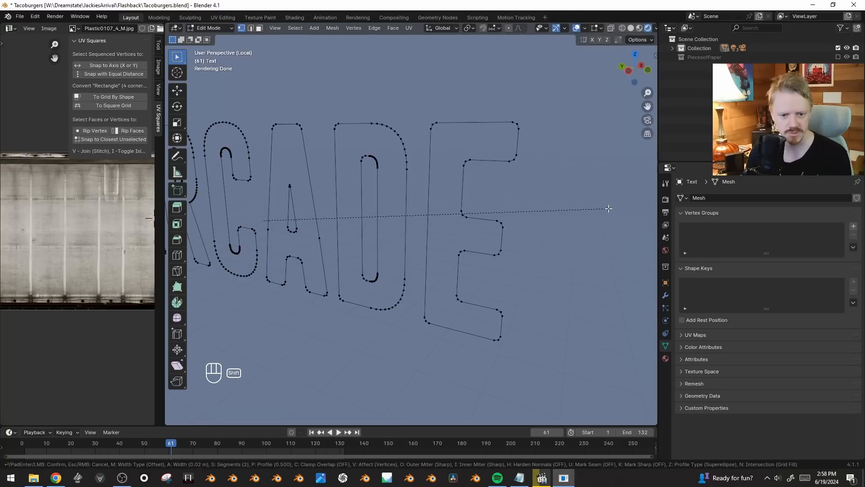
pyautogui.click(611, 209)
pyautogui.keyDown('shift'); pyautogui.moveTo(455, 180); pyautogui.dragTo(415, 203, button='middle'); pyautogui.keyUp('shift')
pyautogui.keyDown('shift'); pyautogui.moveTo(414, 203); pyautogui.dragTo(448, 190, button='middle'); pyautogui.keyUp('shift')
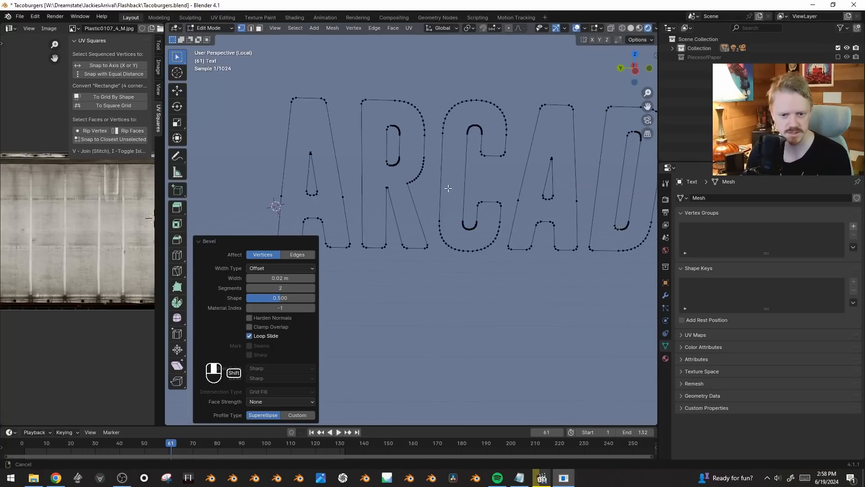
pyautogui.press('Tab')
pyautogui.hotkey('ctrl', 's')
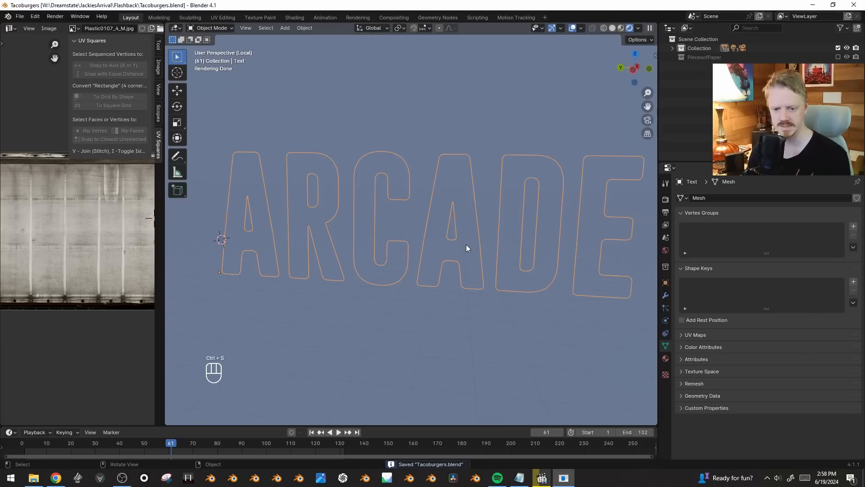
# - Convert the ARCADE outline mesh to a curve
pyautogui.press('F3')
pyautogui.write('convert')
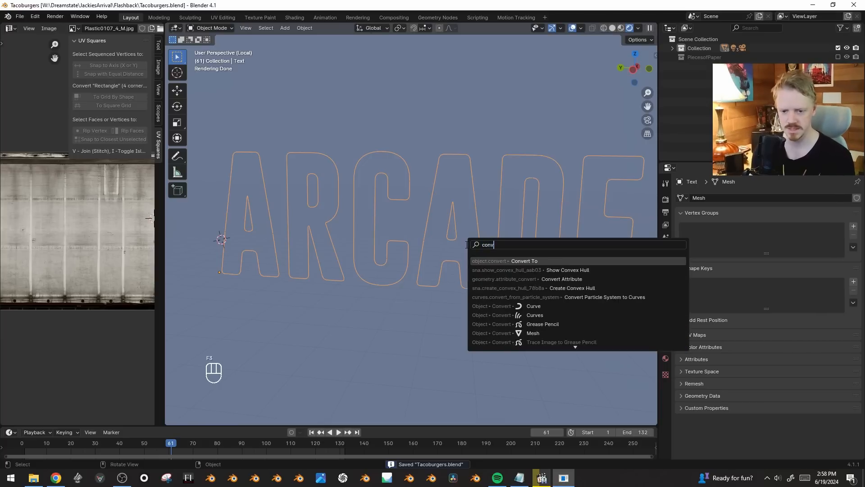
pyautogui.press('Down')
pyautogui.press('Down')
pyautogui.press('Down')
pyautogui.press('Return')
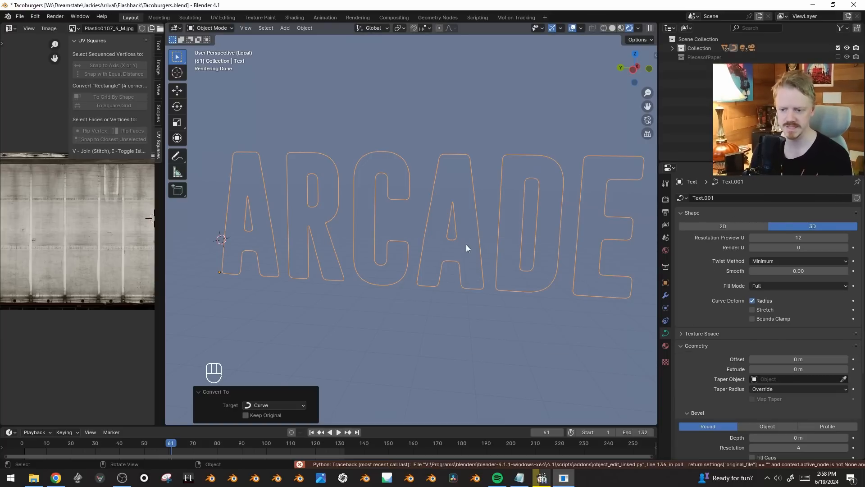
# - Set the ARCADE curve's bevel depth to 0.004 m, and try a geometry offset before undoing it
pyautogui.scroll(-5, 779, 369)
pyautogui.moveTo(799, 350)
pyautogui.keyDown('shift'); pyautogui.mouseDown()
pyautogui.moveTo(807, 349)
pyautogui.moveTo(796, 349)
pyautogui.mouseUp(); pyautogui.keyUp('shift')
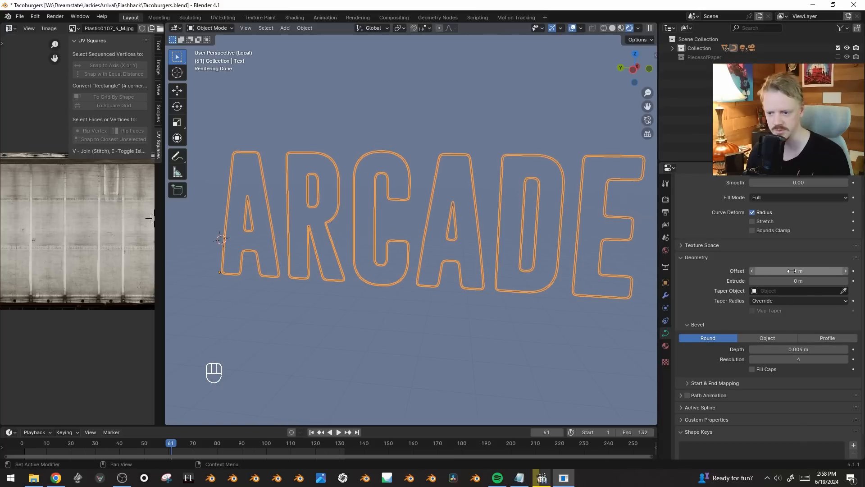
pyautogui.keyDown('shift'); pyautogui.moveTo(798, 271); pyautogui.dragTo(771, 271); pyautogui.keyUp('shift')
pyautogui.hotkey('ctrl', 'z')
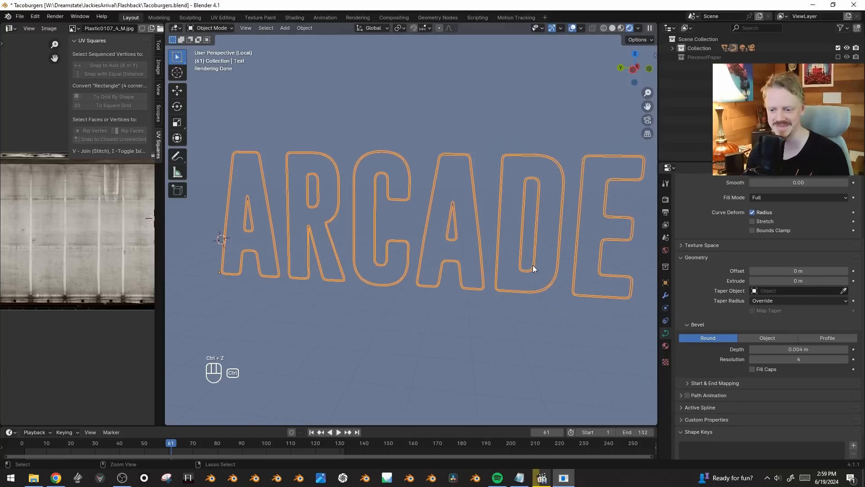
# - Save the file and thicken the ARCADE curve's tubing to a bevel depth of 0.009 m
pyautogui.moveTo(533, 265)
pyautogui.mouseDown(button='middle')
pyautogui.moveTo(534, 252)
pyautogui.moveTo(485, 266)
pyautogui.moveTo(526, 273)
pyautogui.moveTo(543, 253)
pyautogui.mouseUp(button='middle')
pyautogui.hotkey('ctrl', 's')
pyautogui.keyDown('shift'); pyautogui.moveTo(804, 351); pyautogui.dragTo(837, 350); pyautogui.keyUp('shift')
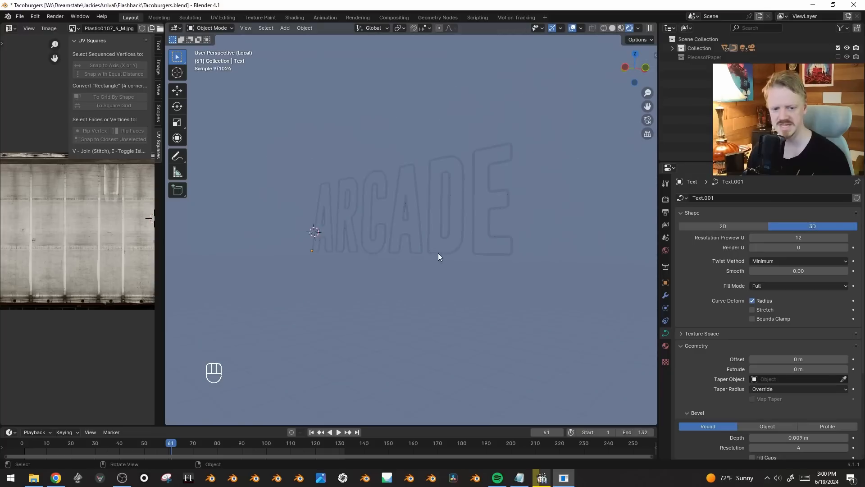
# - Stretch all ARCADE letter outlines wider along the global Y axis in Edit Mode
pyautogui.moveTo(438, 253); pyautogui.dragTo(465, 221, button='middle')
pyautogui.press('Tab')
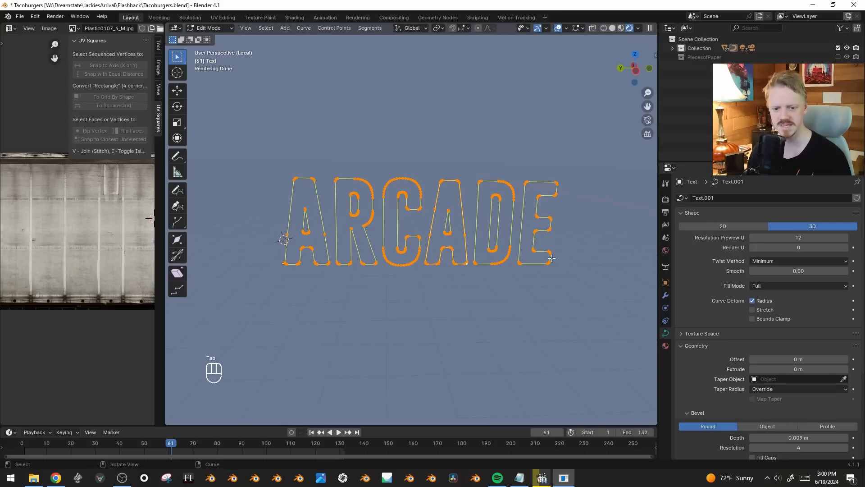
pyautogui.moveTo(551, 258); pyautogui.dragTo(535, 291, button='middle')
pyautogui.press('s')
pyautogui.press('x')
pyautogui.rightClick(548, 323)
pyautogui.press('s')
pyautogui.press('y')
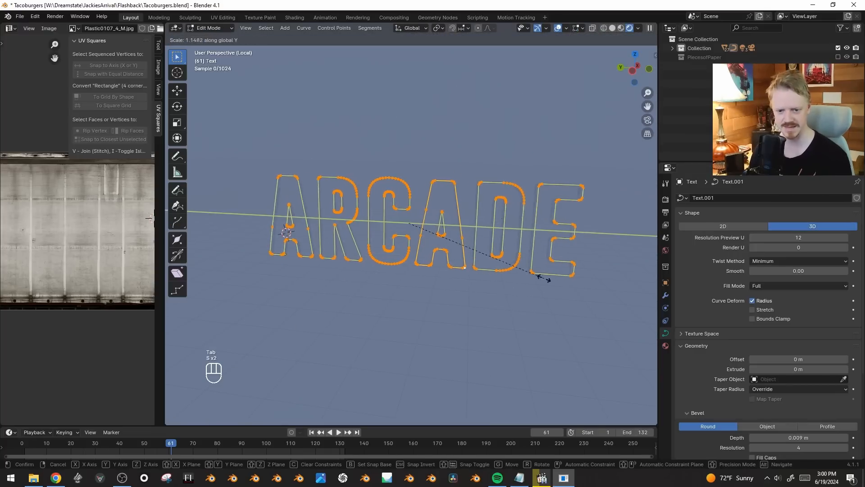
pyautogui.click(586, 311)
pyautogui.press('Tab')
# - Give the ARCADE curve a new material named Neon and save the file
pyautogui.moveTo(586, 311); pyautogui.dragTo(440, 217, button='middle')
pyautogui.hotkey('shift', 'alt', 'z')
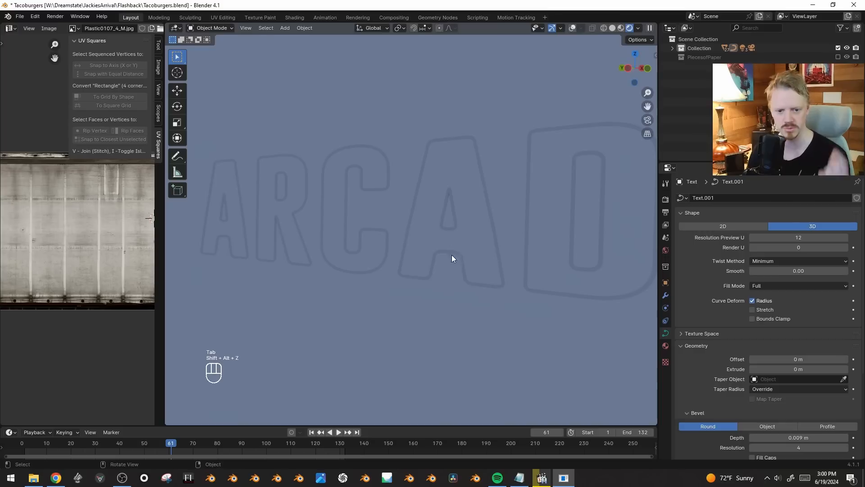
pyautogui.click(463, 264)
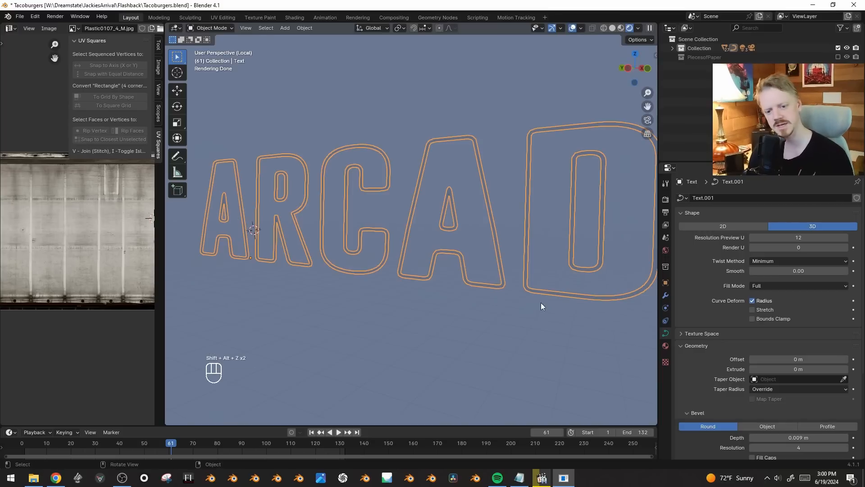
pyautogui.click(666, 345)
pyautogui.click(757, 234)
pyautogui.click(772, 236)
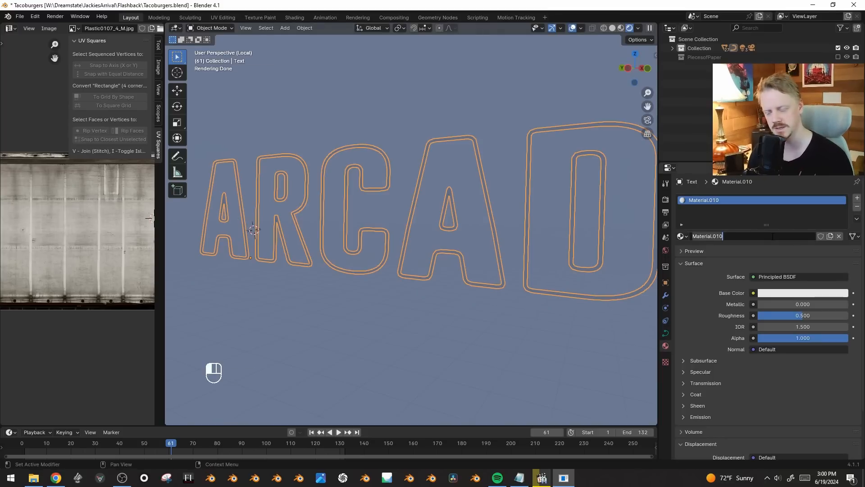
pyautogui.hotkey('ctrl', 's')
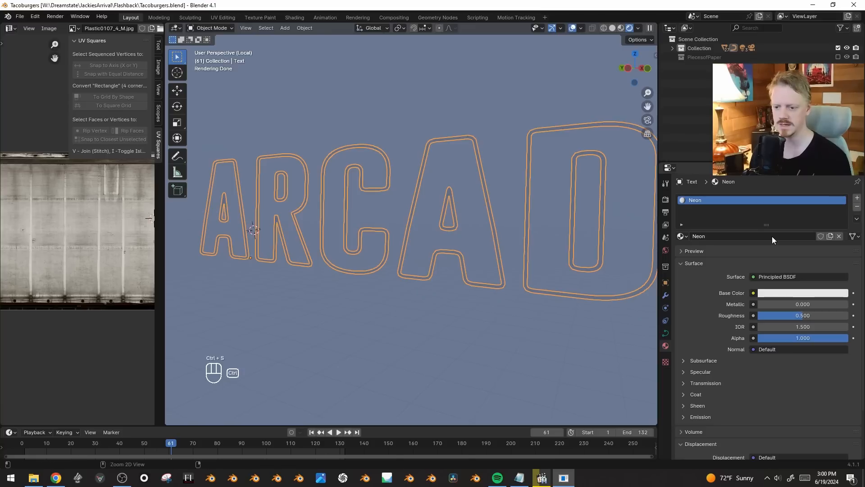
# - Set the Neon material's surface to Glass BSDF and show its nodes in the Shader Editor
pyautogui.click(779, 277)
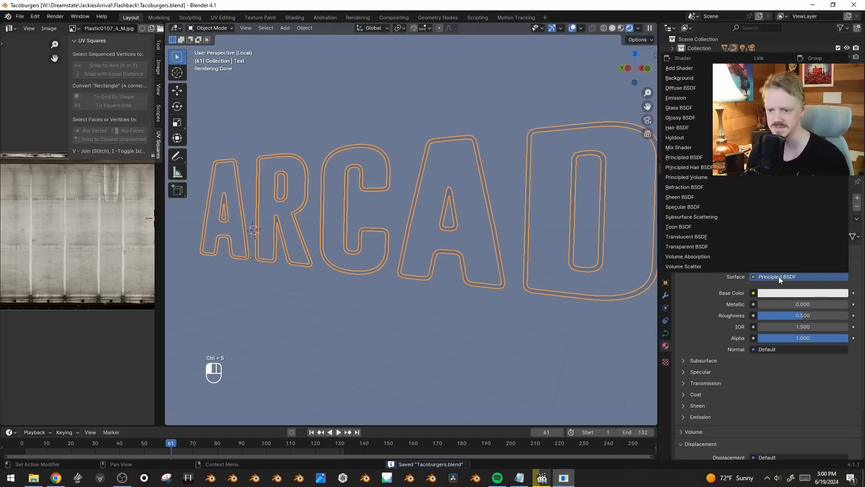
pyautogui.click(689, 109)
pyautogui.click(829, 304)
pyautogui.moveTo(840, 192); pyautogui.dragTo(841, 170)
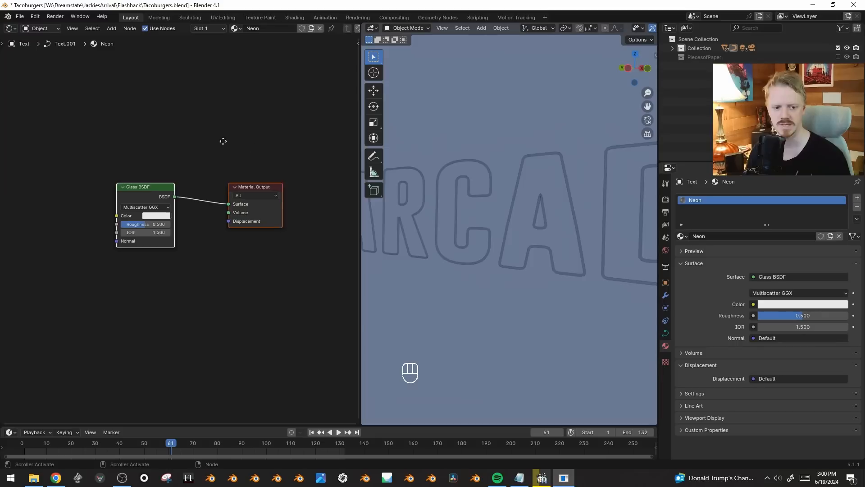
# - Insert an Add Shader node between the Glass BSDF and Material Output, and add an Emission node
pyautogui.hotkey('shift', 'a')
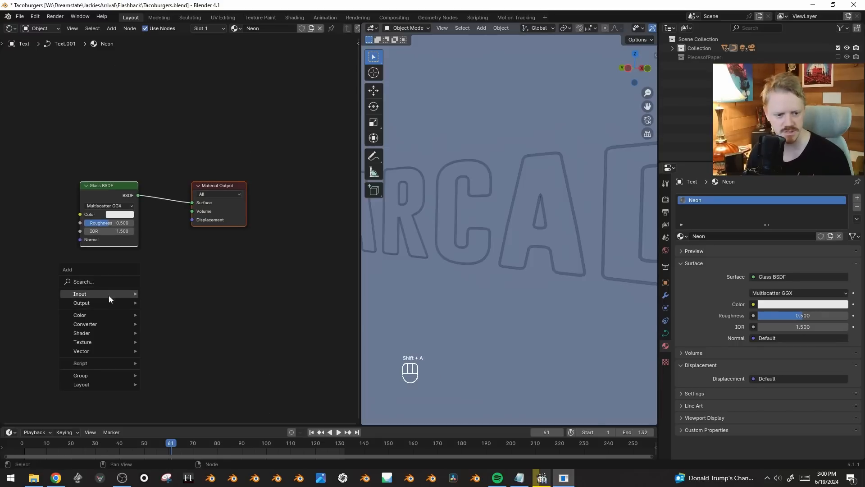
pyautogui.moveTo(103, 334)
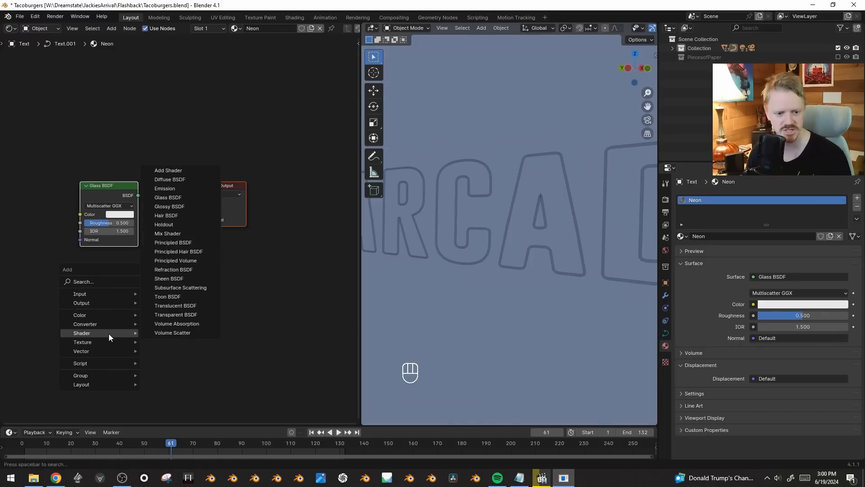
pyautogui.click(177, 170)
pyautogui.click(166, 177)
pyautogui.hotkey('shift', 'a')
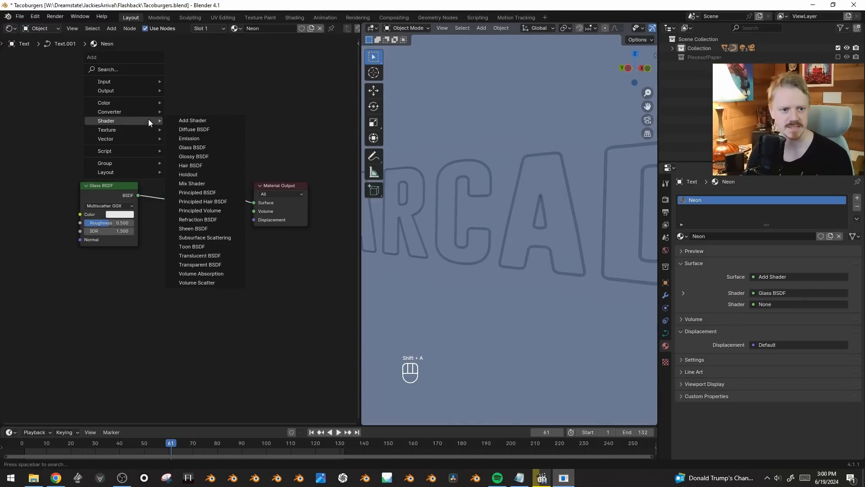
pyautogui.click(129, 70)
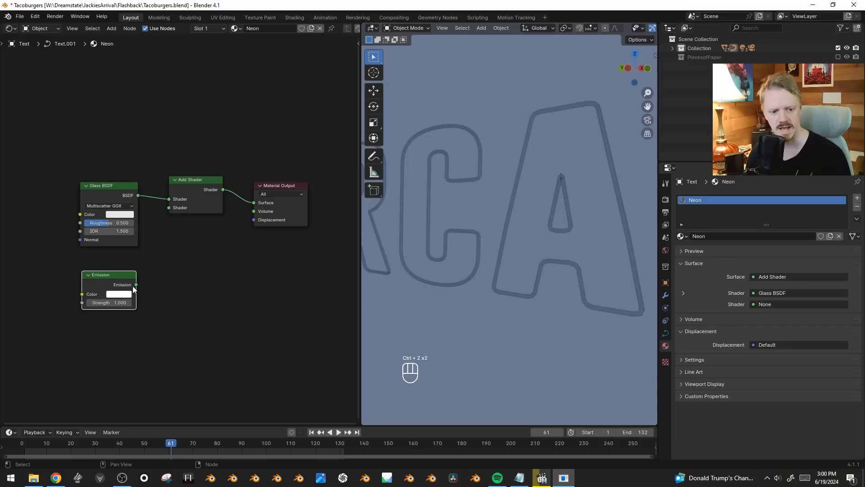
# - Try feeding the Emission shader into the material's volume with its strength raised to about 9.13, and undo the strength change
pyautogui.moveTo(136, 285); pyautogui.dragTo(266, 205)
pyautogui.scroll(1, 175, 275)
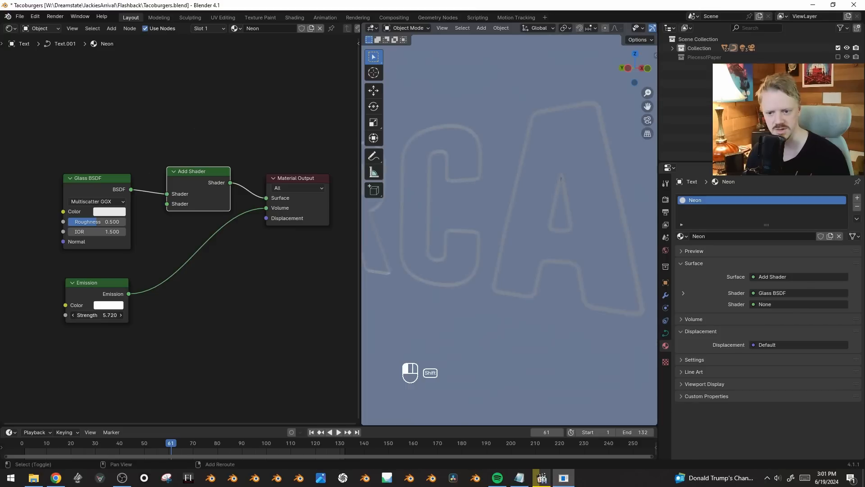
pyautogui.keyDown('shift'); pyautogui.moveTo(97, 315); pyautogui.dragTo(112, 315); pyautogui.keyUp('shift')
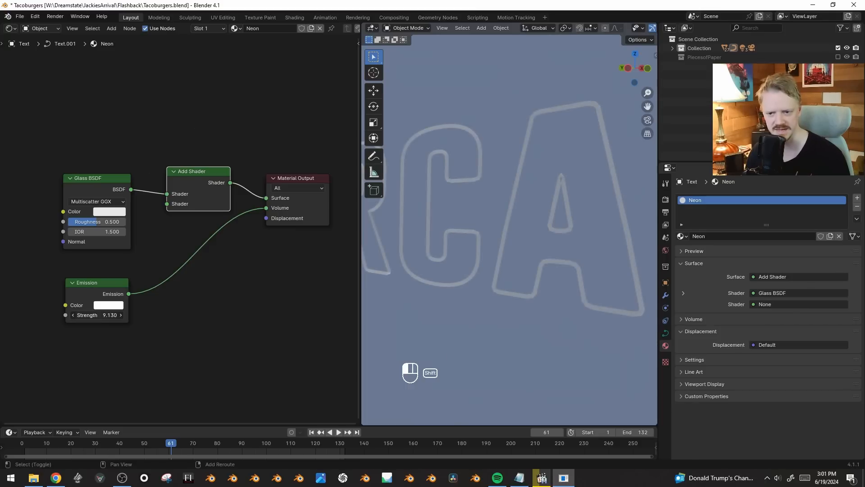
pyautogui.hotkey('ctrl', 'z')
# - Connect the Emission to the Add Shader's second input, colour it orange-red, set the glass roughness to 0.369, and check the camera view
pyautogui.moveTo(265, 208); pyautogui.dragTo(94, 220)
pyautogui.click(108, 305)
pyautogui.scroll(-5, 546, 312)
pyautogui.scroll(1, 246, 269)
pyautogui.press('KP_0')
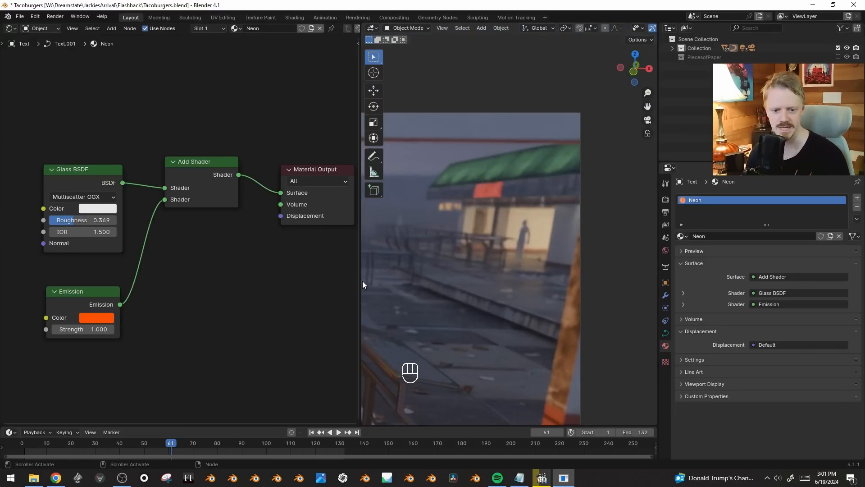
pyautogui.moveTo(361, 281); pyautogui.dragTo(143, 281)
pyautogui.hotkey('shift', 'alt', 'z')
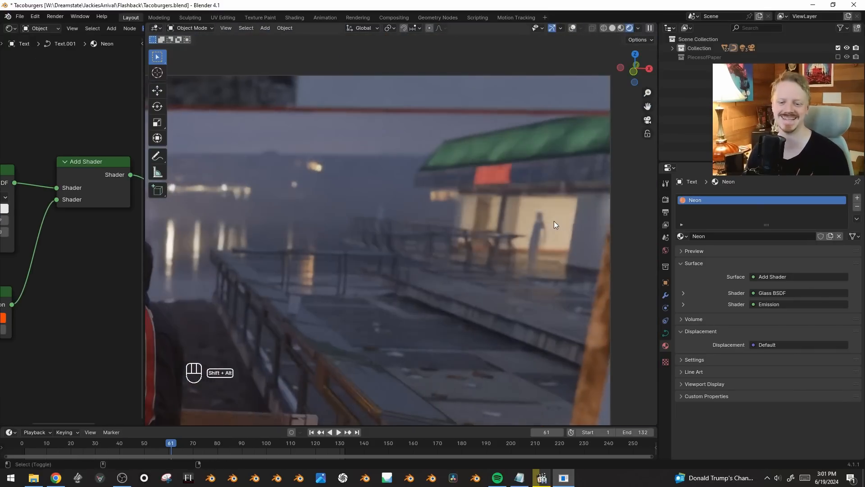
# - Enlarge all the ARCADE letters and stretch them by a factor of 1.146 along the Y axis
pyautogui.press('KP_Decimal')
pyautogui.press('Tab')
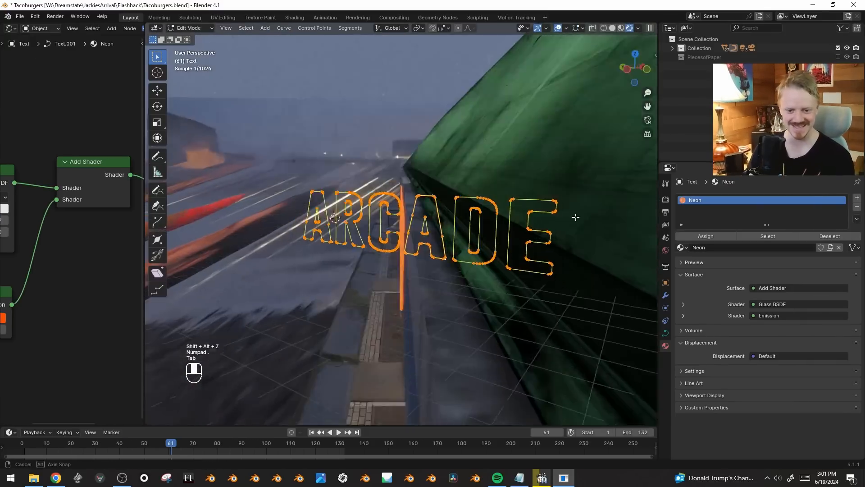
pyautogui.press('a')
pyautogui.press('s')
pyautogui.click(530, 203)
pyautogui.press('s')
pyautogui.rightClick(531, 203)
pyautogui.press('s')
# - Raise the letters about 0.9 m along Z onto the green awning and check the sign through the camera
pyautogui.press('g')
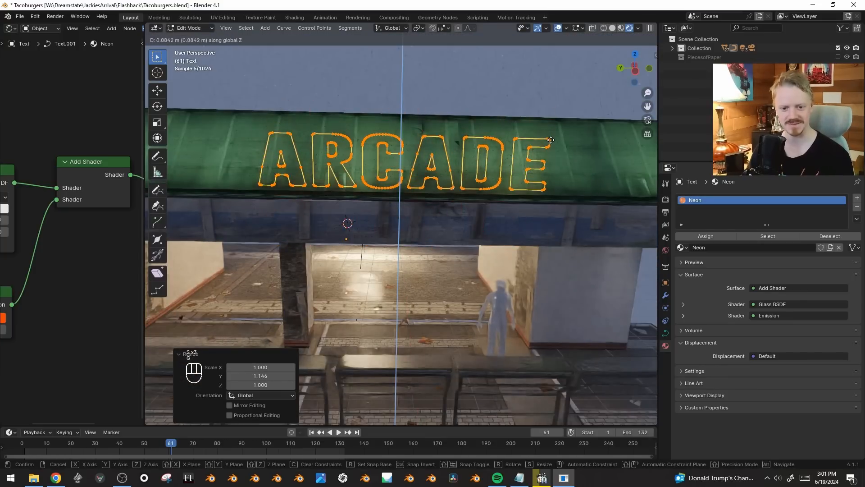
pyautogui.click(551, 144)
pyautogui.press('Tab')
pyautogui.press('KP_0')
pyautogui.hotkey('shift', 'alt', 'z')
pyautogui.hotkey('shift', 'alt', 'z')
# - Enlarge the ARCADE letters further, raise them about 0.08 m along Z, and check them through the camera
pyautogui.press('KP_Decimal')
pyautogui.press('Tab')
pyautogui.press('s')
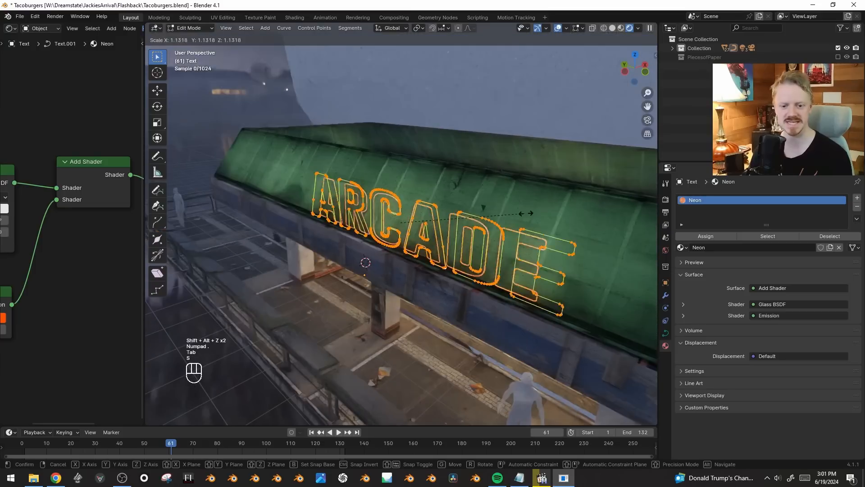
pyautogui.click(560, 208)
pyautogui.press('g')
pyautogui.middleClick(559, 180)
pyautogui.click(559, 158)
pyautogui.moveTo(559, 158); pyautogui.dragTo(530, 160, button='middle')
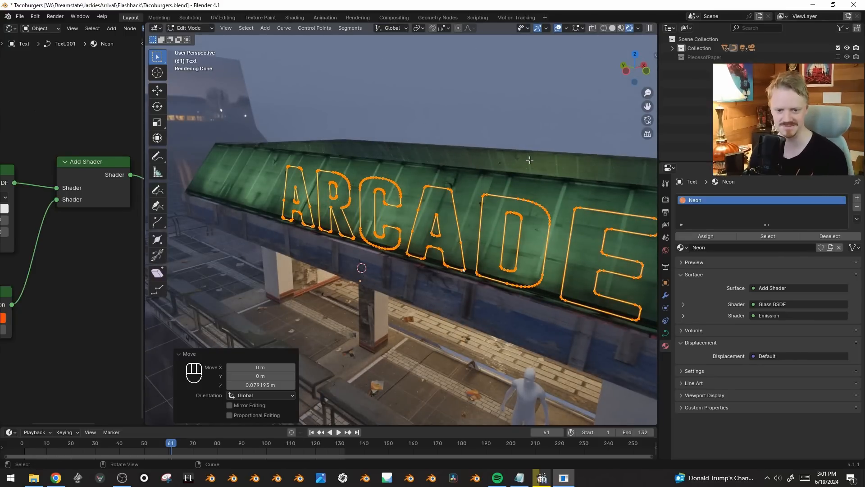
pyautogui.press('Tab')
pyautogui.press('KP_0')
pyautogui.hotkey('shift', 'alt', 'z')
pyautogui.hotkey('shift', 'alt', 'z')
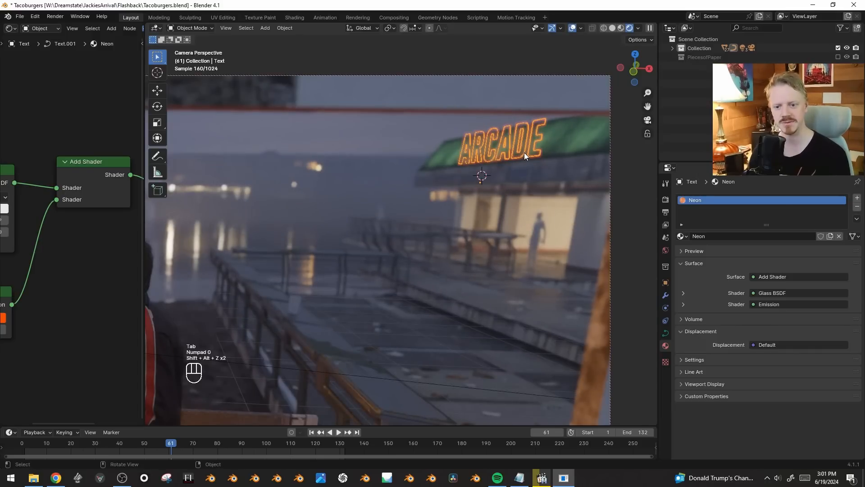
# - Duplicate the ARCADE sign and offset the copy about 0.083 m along the X axis as a backing
pyautogui.press('KP_Decimal')
pyautogui.press('Tab')
pyautogui.press('Tab')
pyautogui.moveTo(455, 195); pyautogui.dragTo(420, 220, button='middle')
pyautogui.hotkey('shift', 'd')
pyautogui.press('x')
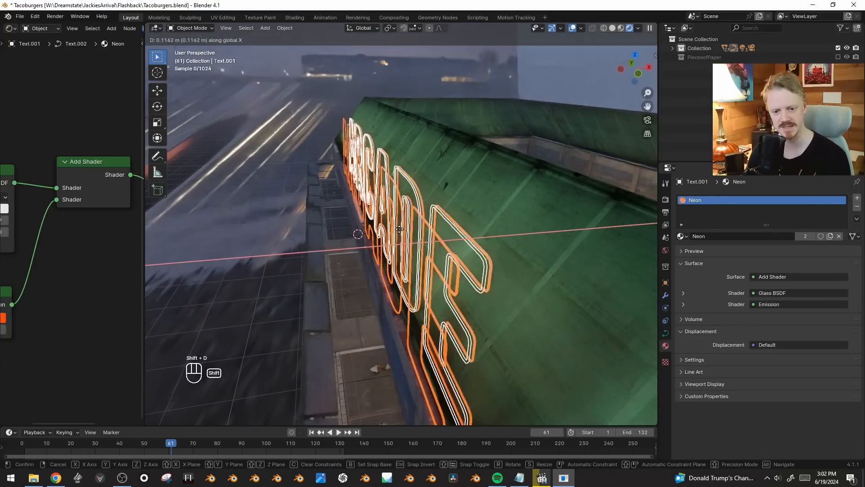
pyautogui.click(394, 230)
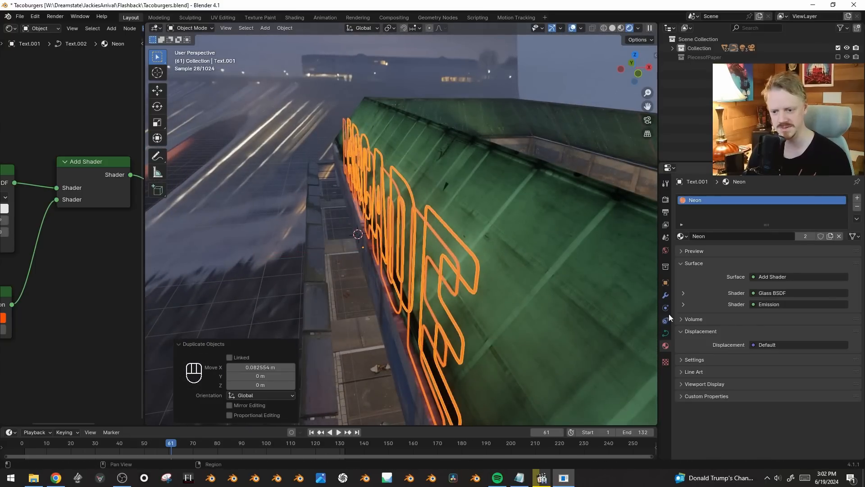
# - Replace the backing copy's Neon material with a new material that has a dark base color
pyautogui.click(667, 294)
pyautogui.moveTo(471, 276); pyautogui.dragTo(504, 257, button='middle')
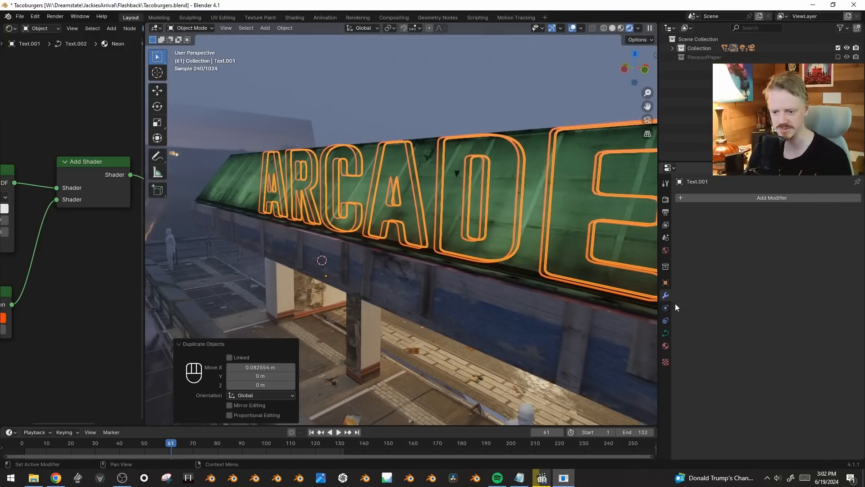
pyautogui.click(665, 346)
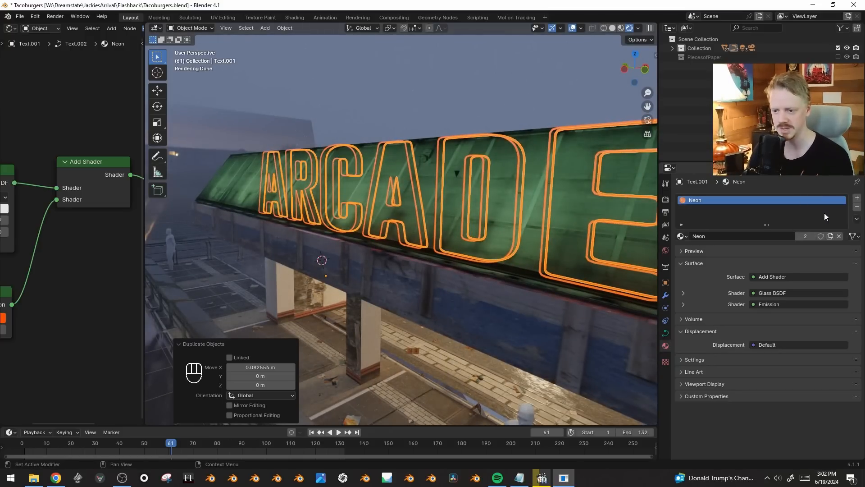
pyautogui.click(839, 237)
pyautogui.click(760, 238)
pyautogui.click(777, 292)
pyautogui.moveTo(841, 201); pyautogui.dragTo(841, 216)
# - Thicken the backing letters to a bevel depth of 0.079 m and check the sign through the camera
pyautogui.click(665, 334)
pyautogui.moveTo(797, 390); pyautogui.dragTo(825, 389)
pyautogui.hotkey('shift', 'alt', 'z')
pyautogui.hotkey('shift', 'alt', 'z')
pyautogui.press('KP_0')
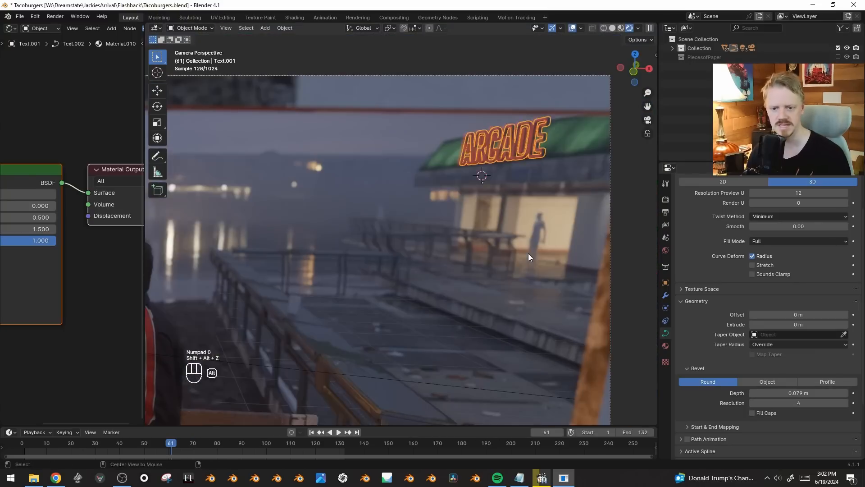
pyautogui.press('KP_Decimal')
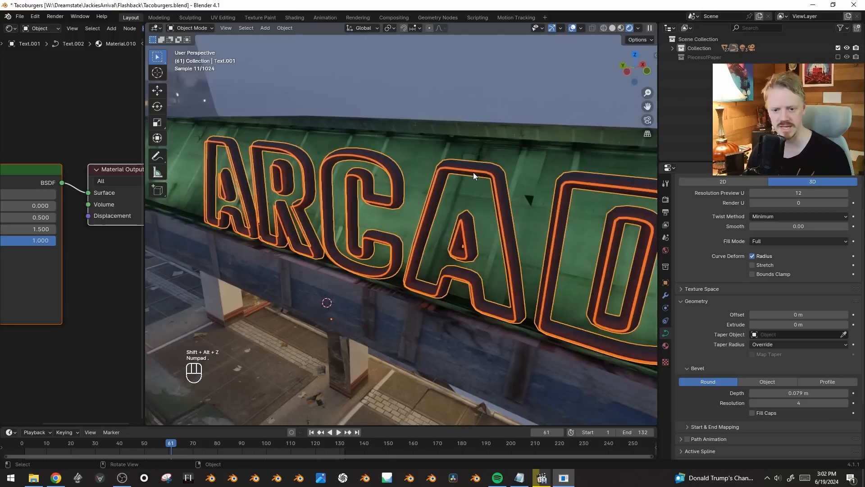
# - Move the thin neon curve along the X axis to the front of the dark backing letters
pyautogui.click(485, 171)
pyautogui.moveTo(485, 172); pyautogui.dragTo(476, 183, button='middle')
pyautogui.press('g')
pyautogui.press('x')
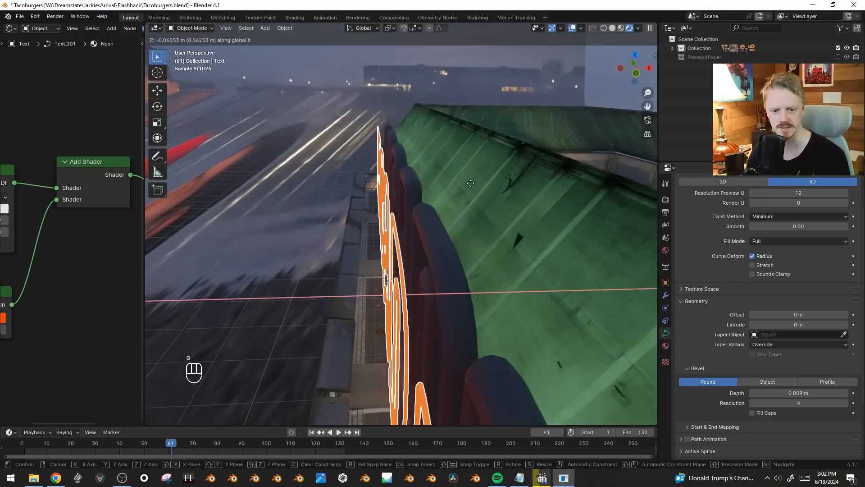
pyautogui.click(448, 187)
pyautogui.hotkey('shift', 'e')
# - Duplicate the neon curve with an offset of about 0.037 m along X and fine-tune the copy's bevel depth
pyautogui.hotkey('shift', 'd')
pyautogui.press('x')
pyautogui.click(431, 231)
pyautogui.moveTo(432, 231); pyautogui.dragTo(488, 237, button='middle')
pyautogui.keyDown('shift'); pyautogui.moveTo(807, 393); pyautogui.dragTo(838, 393); pyautogui.keyUp('shift')
# - Make the copy's Neon material single-user, rename it AnimatedNeon, and save the file
pyautogui.click(666, 346)
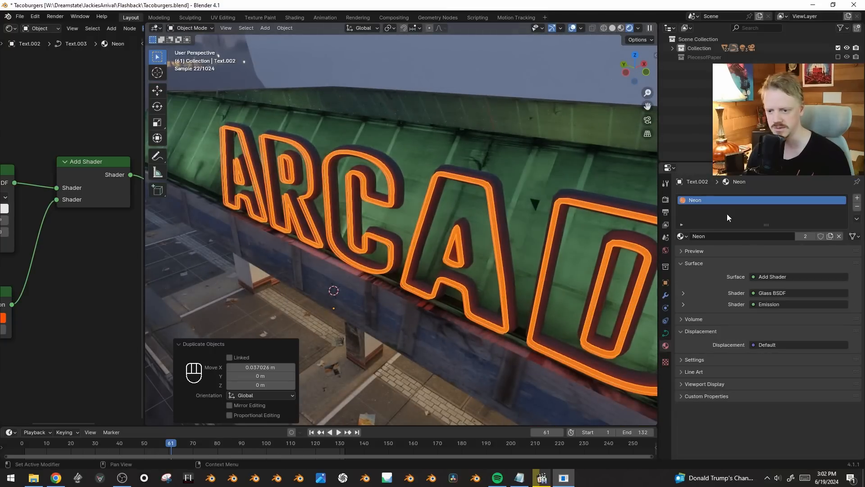
pyautogui.click(806, 236)
pyautogui.click(779, 236)
pyautogui.write('A')
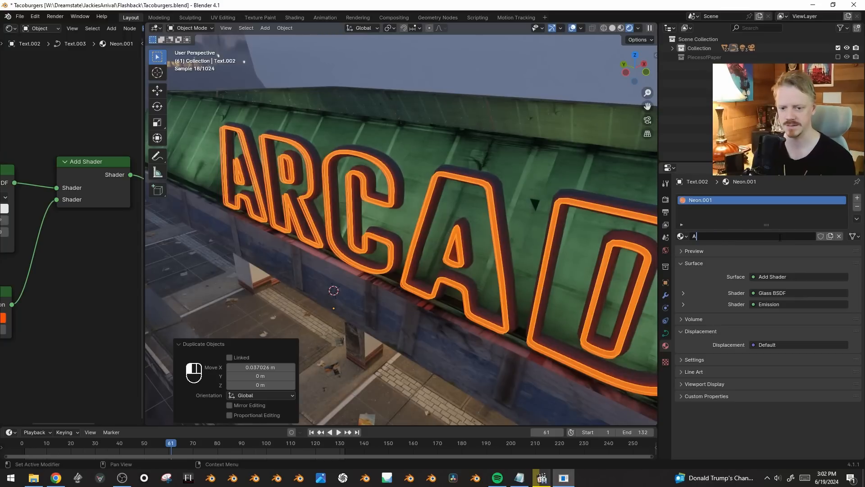
pyautogui.write('nimatedNeon')
pyautogui.press('Return')
pyautogui.hotkey('shift', 'alt', 'z')
pyautogui.hotkey('shift', 'alt', 'z')
pyautogui.hotkey('ctrl', 's')
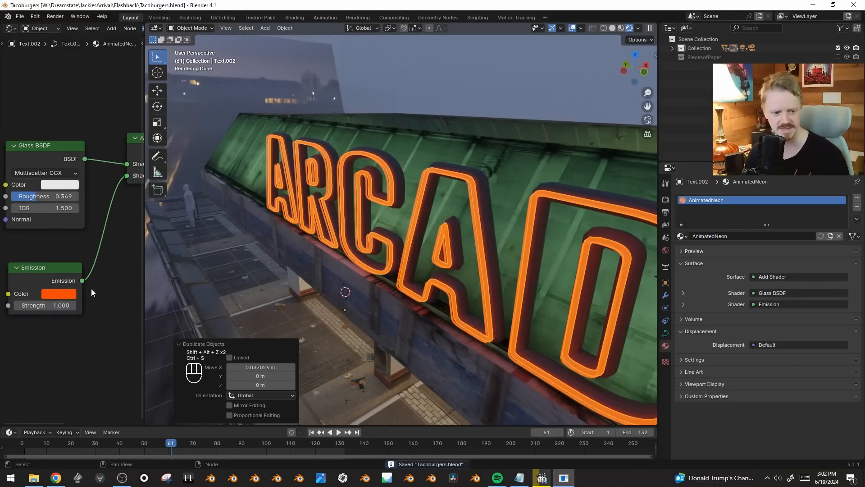
# - Change the AnimatedNeon emission color to yellow-orange and inspect the sign without overlays
pyautogui.click(60, 294)
pyautogui.moveTo(66, 198); pyautogui.dragTo(69, 211)
pyautogui.hotkey('shift', 'alt', 'z')
pyautogui.scroll(-3, 499, 278)
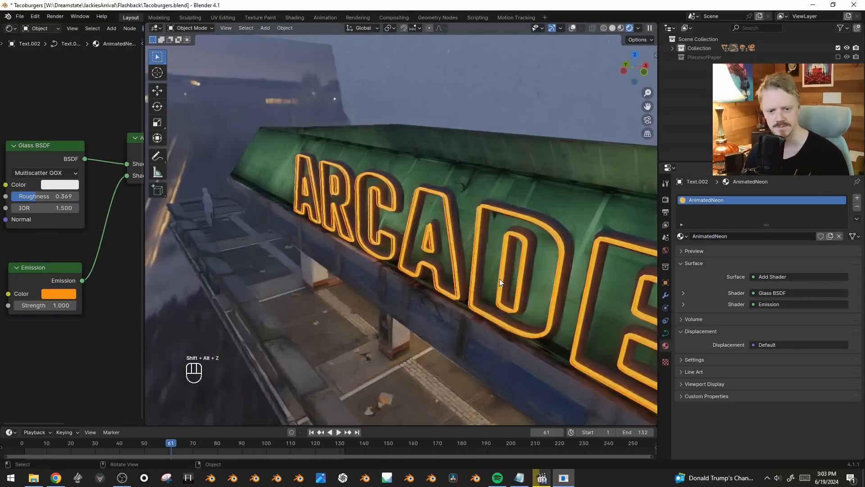
pyautogui.moveTo(499, 278); pyautogui.dragTo(504, 209, button='middle')
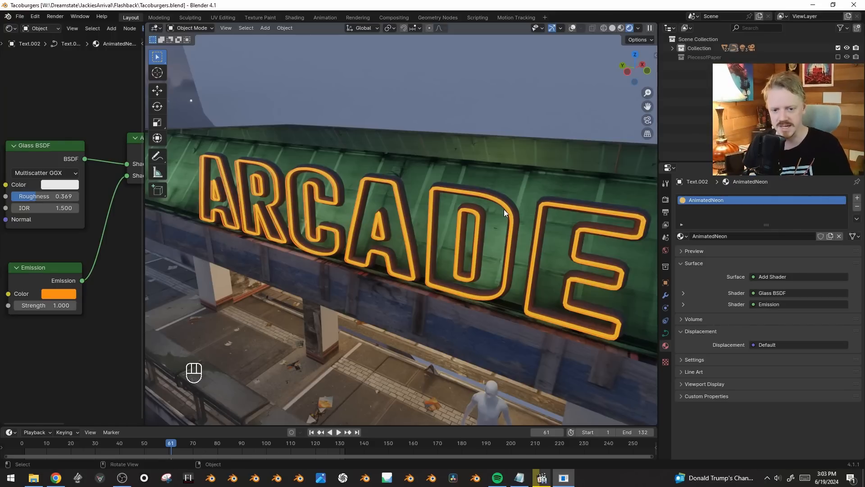
# - Restore the overlays and hide the original orange-red neon lettering behind the yellow-orange copy
pyautogui.hotkey('shift', 'alt', 'z')
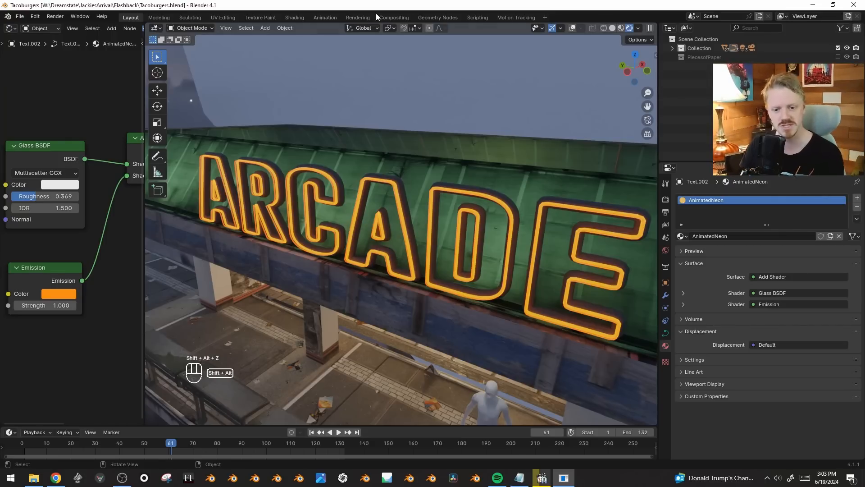
pyautogui.hotkey('shift', 'alt', 'z')
pyautogui.click(482, 194)
pyautogui.press('g')
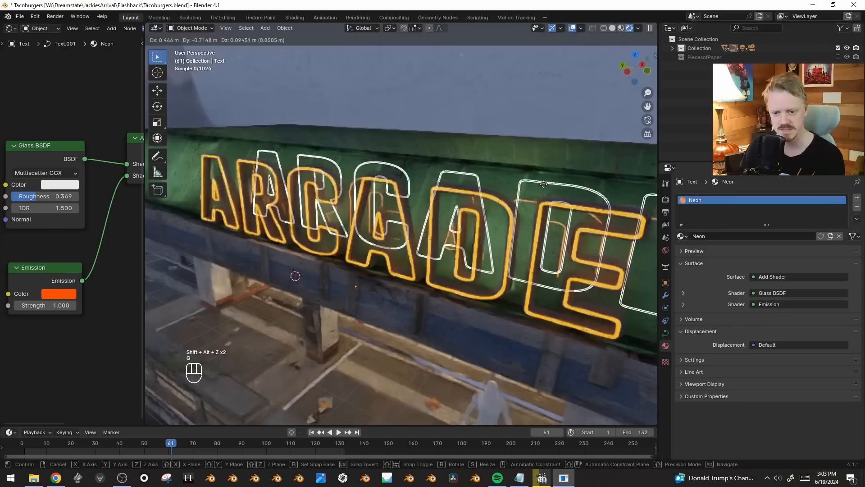
pyautogui.rightClick(510, 156)
pyautogui.press('h')
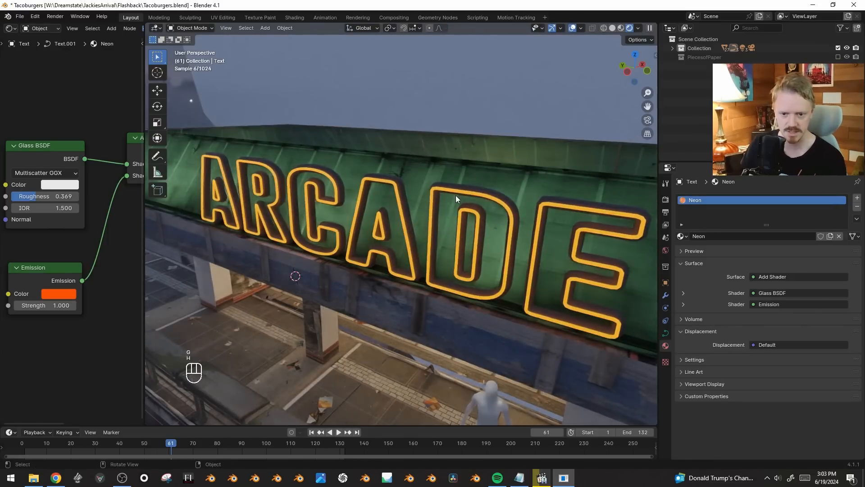
# - Convert the yellow-orange AnimatedNeon lettering from a curve to a mesh
pyautogui.click(456, 193)
pyautogui.press('F3')
pyautogui.write('conver')
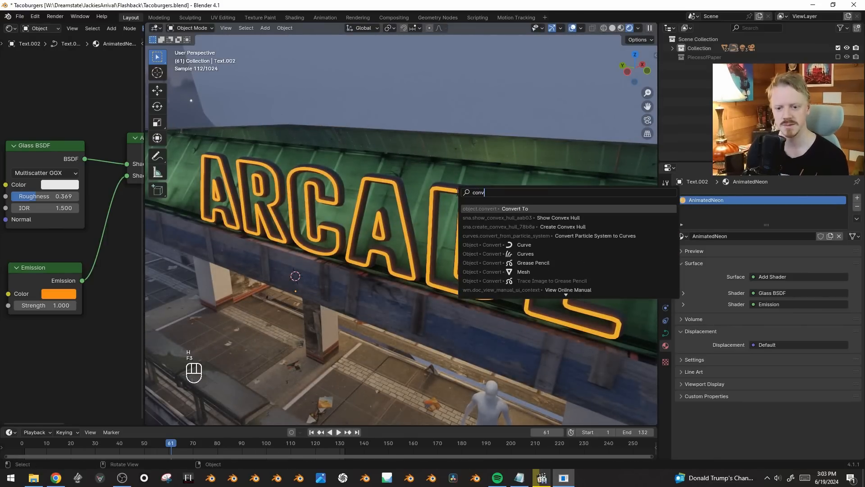
pyautogui.press('Down')
pyautogui.press('Down')
pyautogui.press('Down')
pyautogui.press('Down')
pyautogui.press('Down')
pyautogui.press('Return')
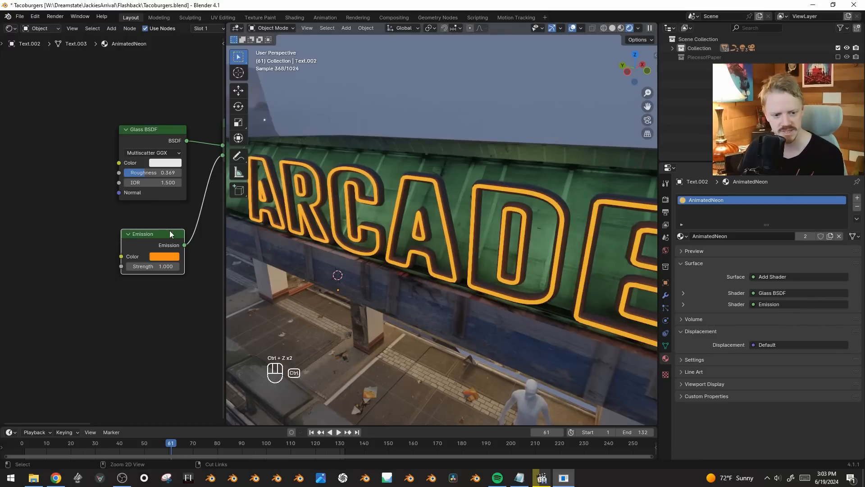
# - Add a mapped Image Texture to AnimatedNeon, load FlickerController.jpg into it, and connect its Color output to the Emission Strength
pyautogui.hotkey('ctrl', 't')
pyautogui.moveTo(151, 252); pyautogui.dragTo(152, 261)
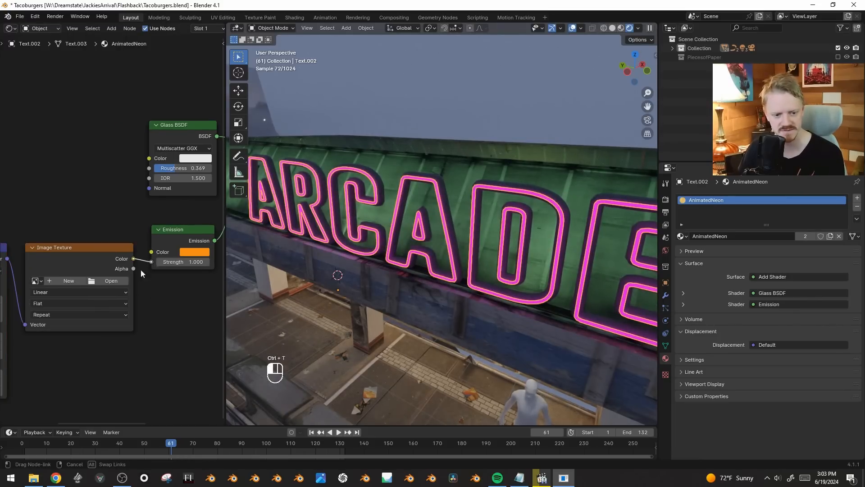
pyautogui.click(113, 280)
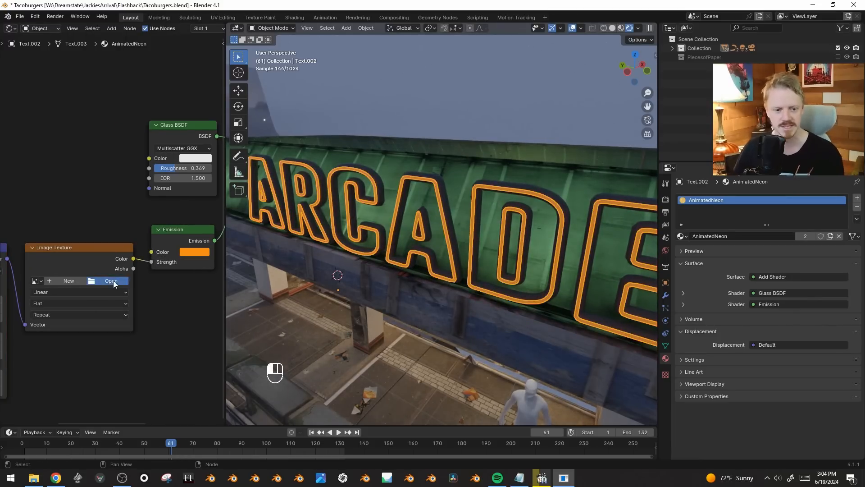
pyautogui.click(625, 49)
pyautogui.write('flick')
pyautogui.click(265, 82)
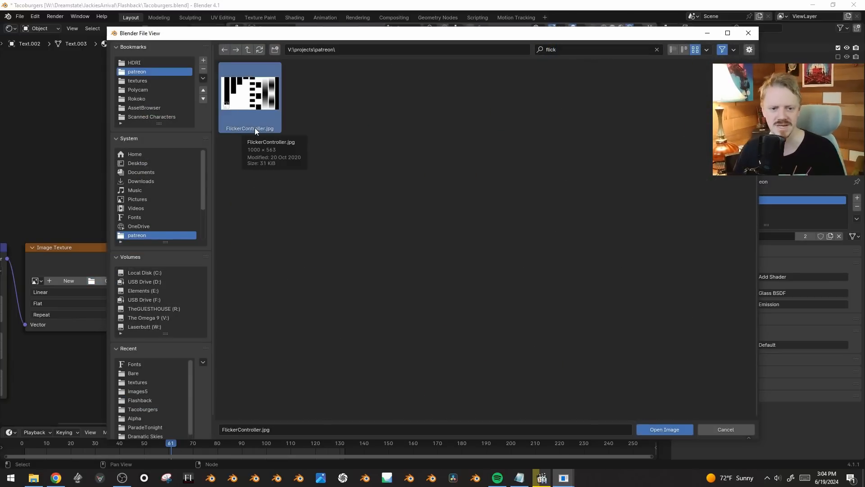
pyautogui.click(664, 430)
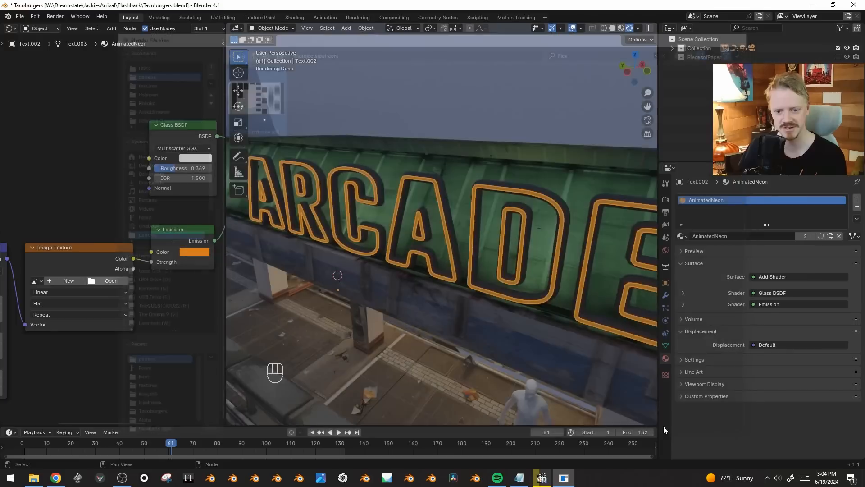
# - Split the shader area, turn the new upper area into a widened UV Editor, and display FlickerController.jpg in it
pyautogui.moveTo(1, 30); pyautogui.dragTo(5, 192)
pyautogui.click(10, 29)
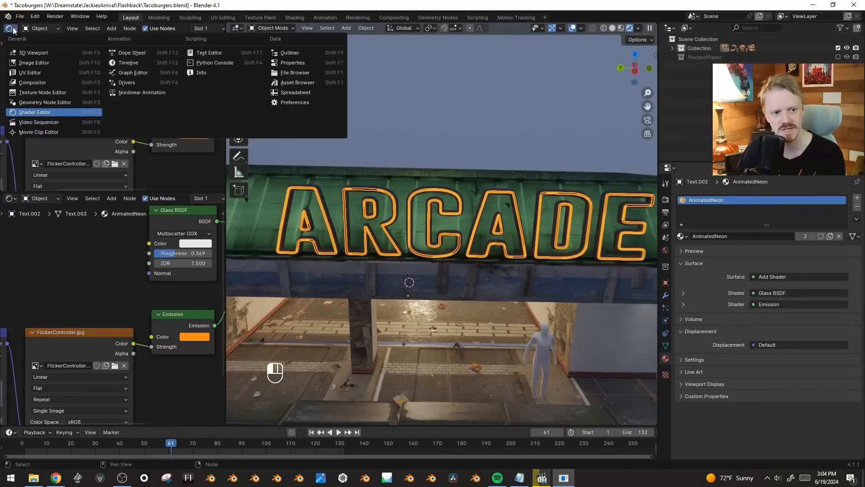
pyautogui.click(63, 77)
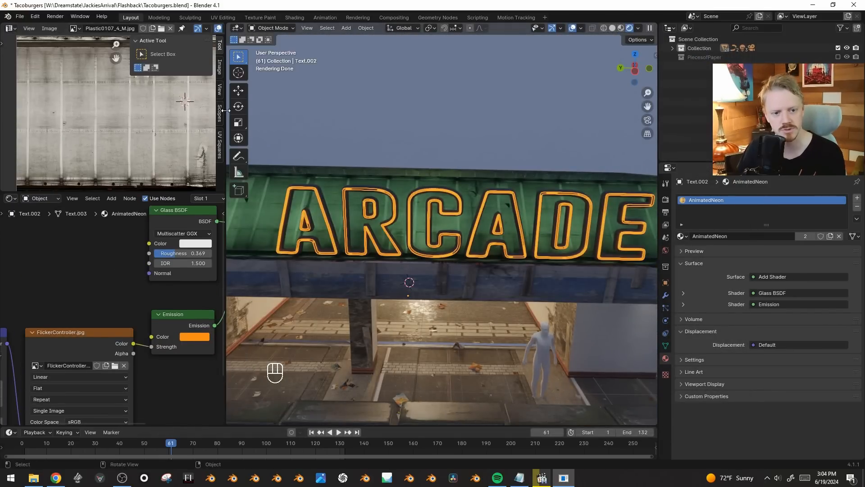
pyautogui.moveTo(225, 110); pyautogui.dragTo(370, 110)
pyautogui.click(126, 28)
pyautogui.write('f')
pyautogui.press('Return')
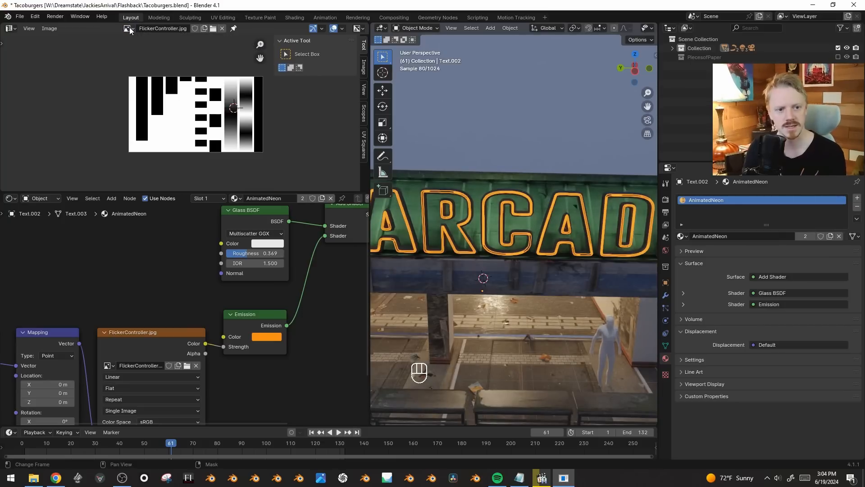
# - Select all of the neon mesh in Edit Mode and unwrap it with Project from View from the left orthographic view
pyautogui.press('Tab')
pyautogui.press('a')
pyautogui.press('a')
pyautogui.press('KP_1')
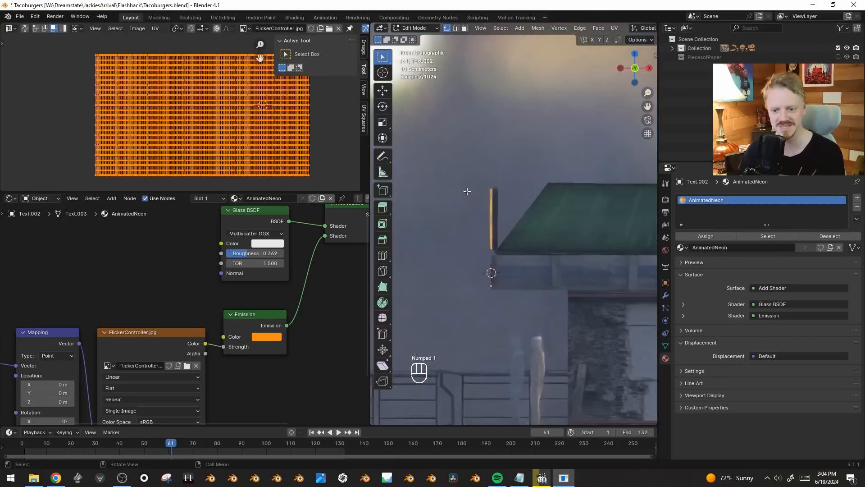
pyautogui.press('ctrl+KP_3')
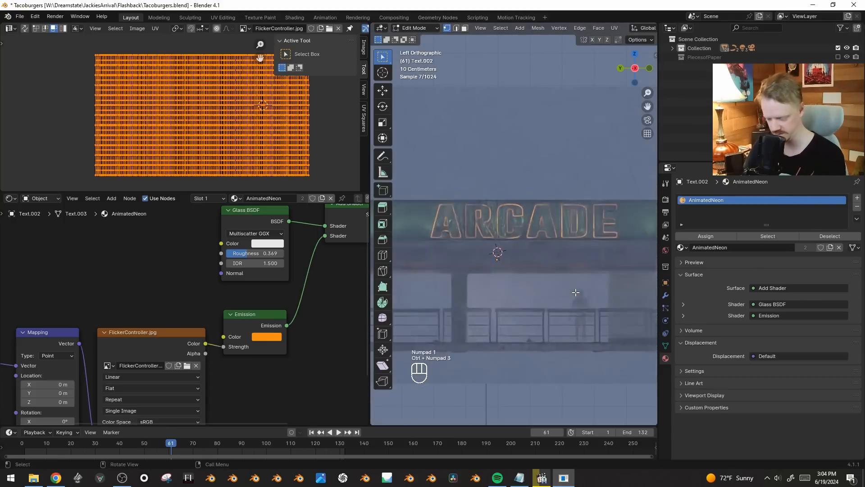
pyautogui.press('u')
pyautogui.click(562, 322)
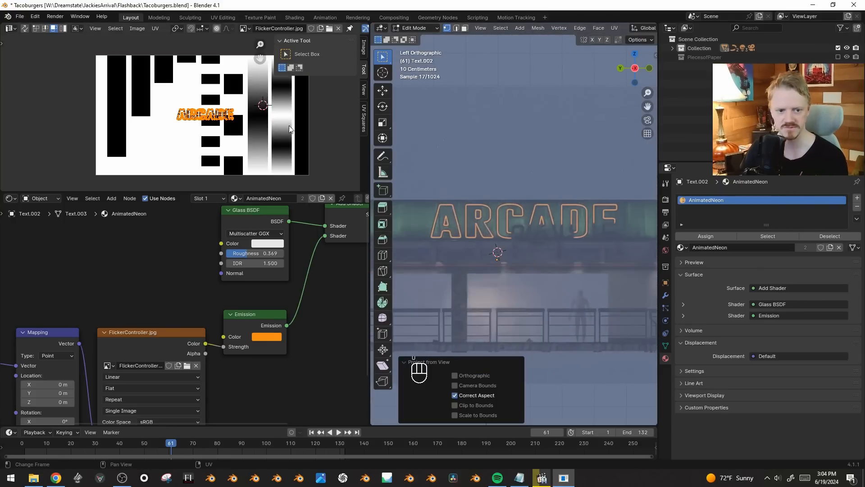
# - Move the ARCADE UVs onto the first gradient strip of the flicker image and rotate them to run vertically
pyautogui.scroll(3, 286, 116)
pyautogui.press('a')
pyautogui.moveTo(285, 116); pyautogui.dragTo(175, 112, button='middle')
pyautogui.press('g')
pyautogui.click(309, 126)
pyautogui.press('r')
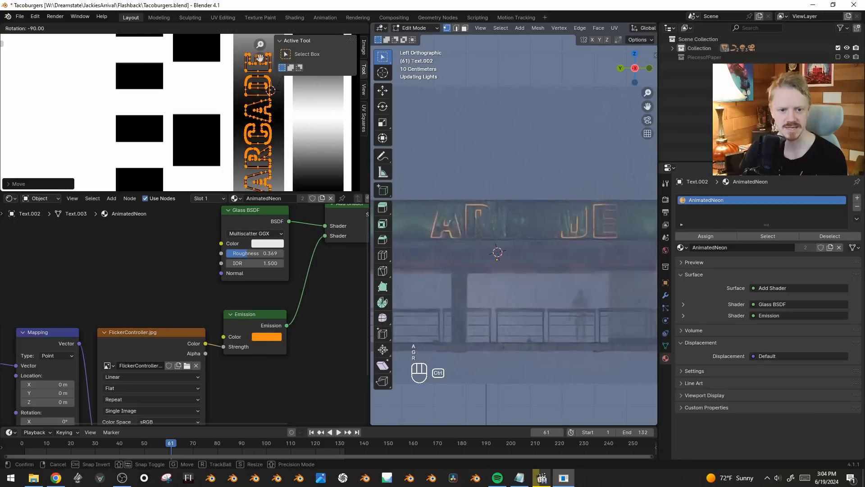
pyautogui.keyDown('ctrl'); pyautogui.click(287, 67); pyautogui.keyUp('ctrl')
pyautogui.press('r')
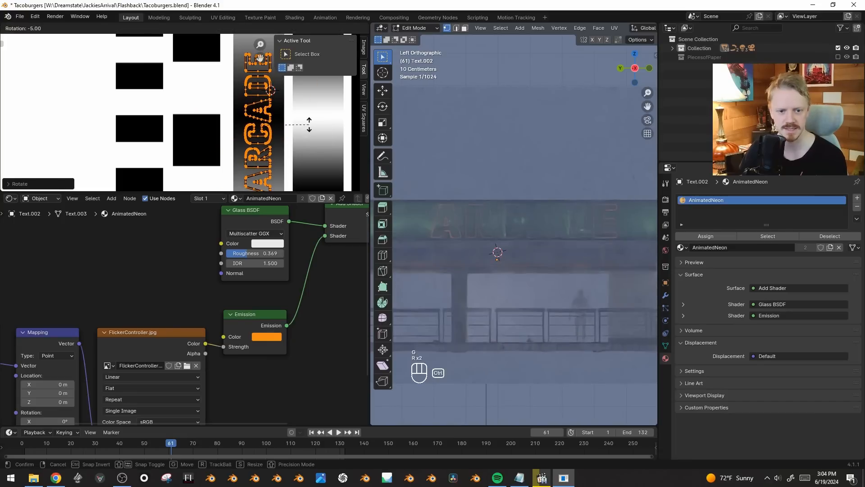
pyautogui.keyDown('ctrl'); pyautogui.click(309, 126); pyautogui.keyUp('ctrl')
# - Move the vertical ARCADE UVs onto the second gradient strip and enlarge them along the strip
pyautogui.scroll(-3, 255, 134)
pyautogui.press('g')
pyautogui.click(303, 138)
pyautogui.press('Tab')
pyautogui.press('Tab')
pyautogui.press('g')
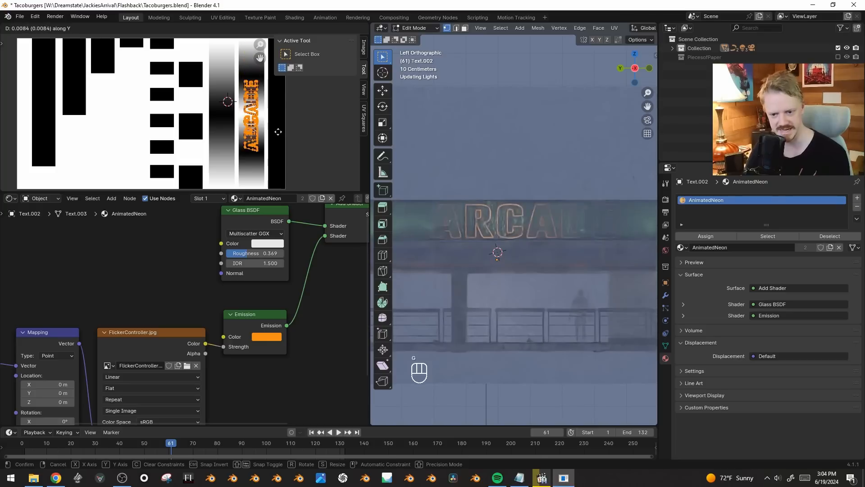
pyautogui.click(273, 135)
pyautogui.scroll(2, 273, 136)
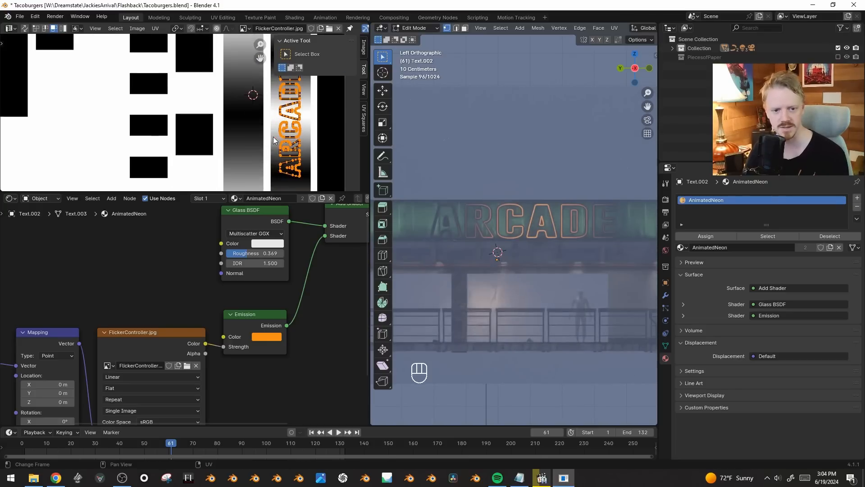
pyautogui.keyDown('shift'); pyautogui.moveTo(296, 135); pyautogui.dragTo(222, 133, button='middle'); pyautogui.keyUp('shift')
pyautogui.press('s')
pyautogui.click(244, 116)
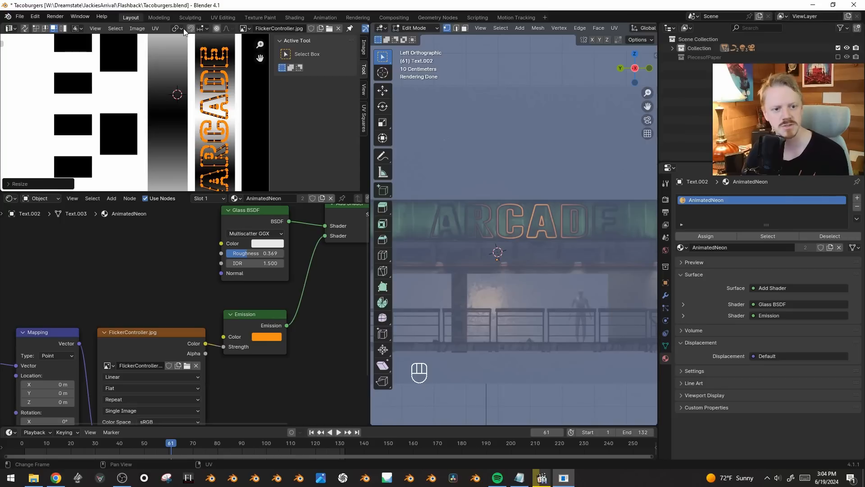
# - Shrink each letter's UVs almost to a point using Individual Origins as the pivot
pyautogui.scroll(-1, 239, 132)
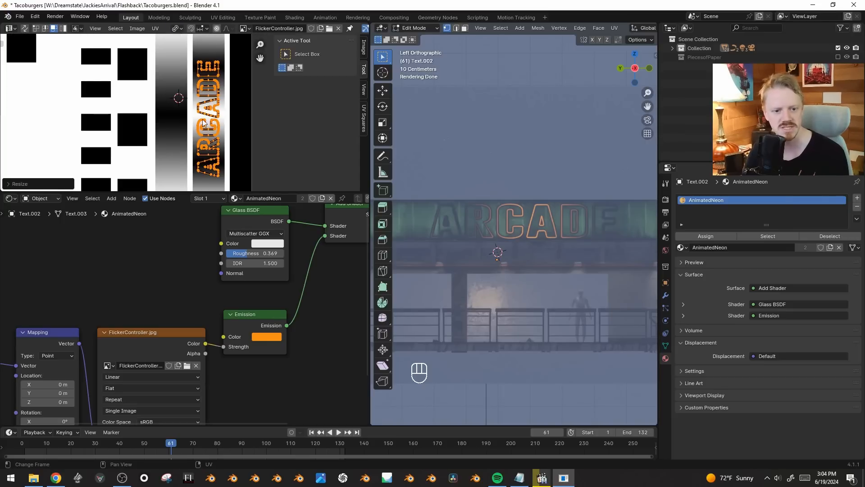
pyautogui.press('s')
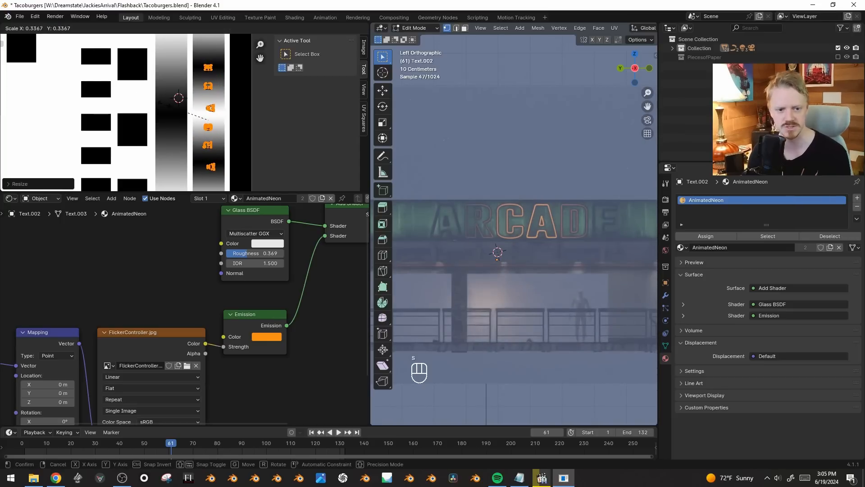
pyautogui.click(165, 107)
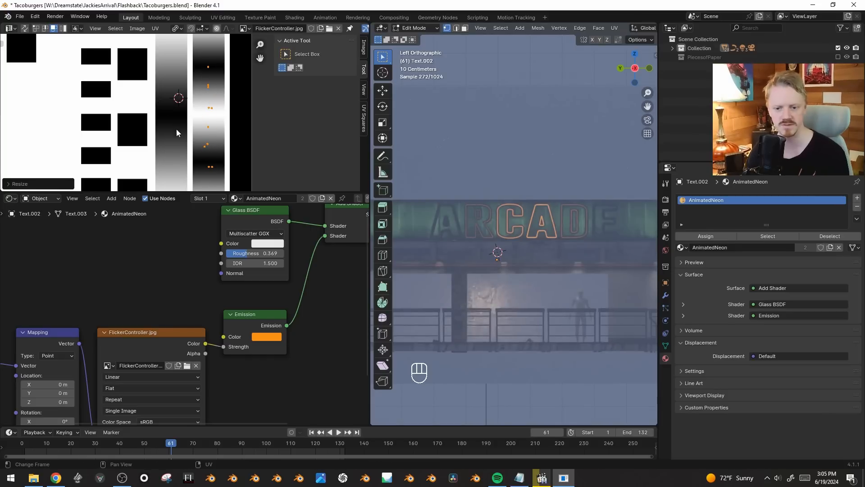
# - Try the shrunken letter UVs on the black-and-white block columns by shifting them along X and Y
pyautogui.press('g')
pyautogui.rightClick(182, 101)
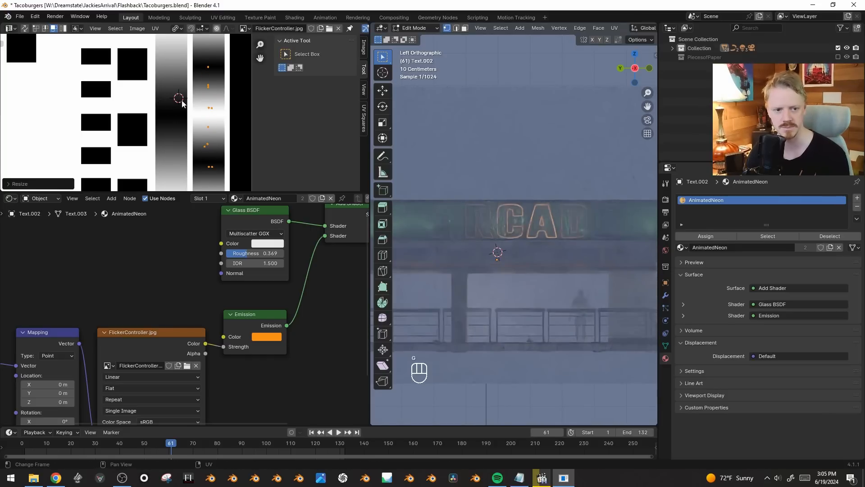
pyautogui.press('g')
pyautogui.press('x')
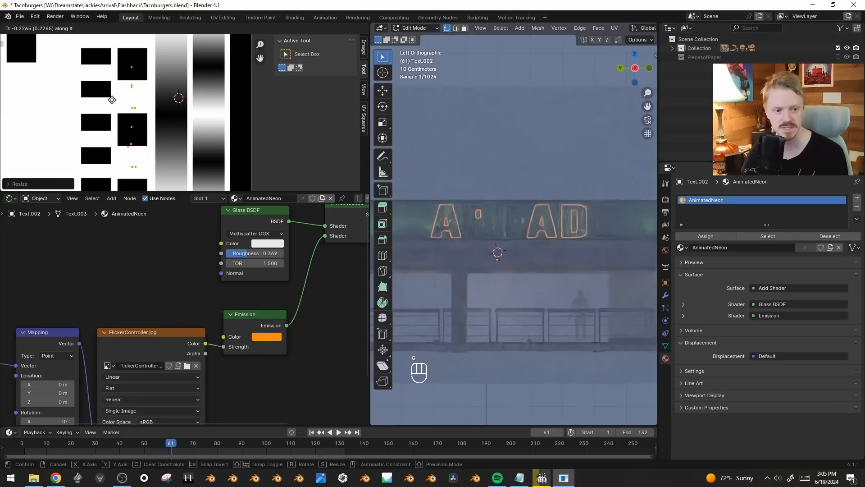
pyautogui.click(79, 97)
pyautogui.press('g')
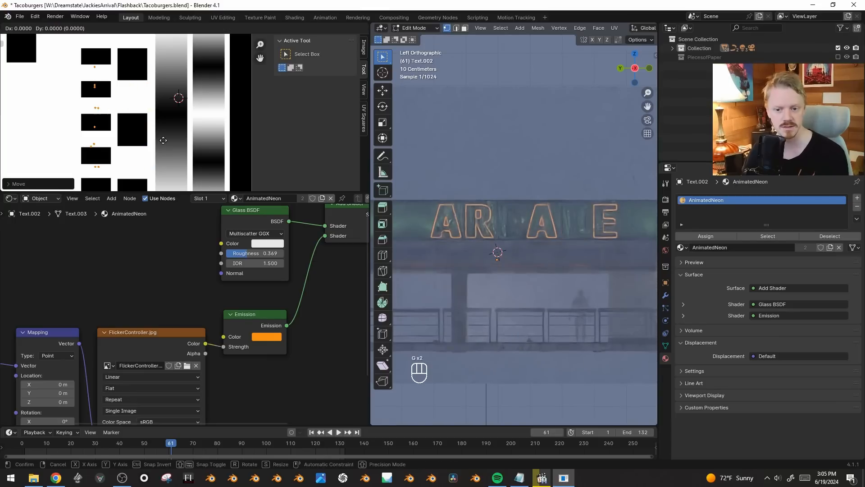
pyautogui.press('y')
pyautogui.click(162, 73)
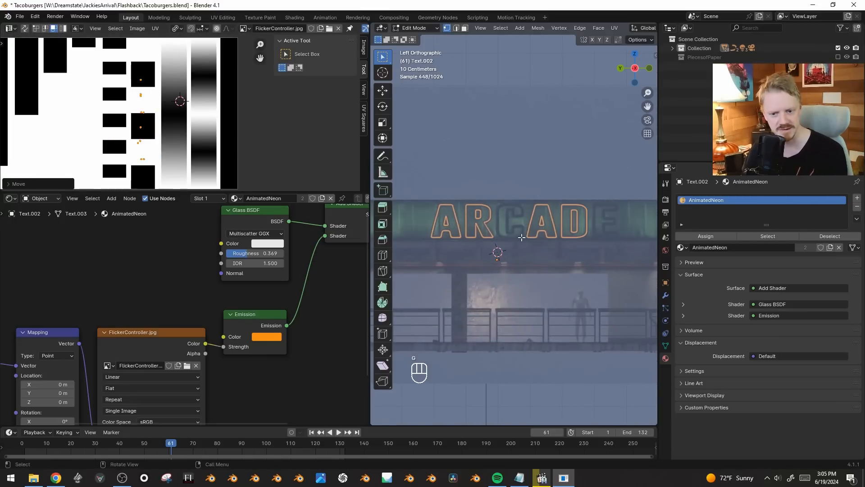
# - Set the UV pivot to Median Point and compress the letter UVs along Y
pyautogui.click(174, 32)
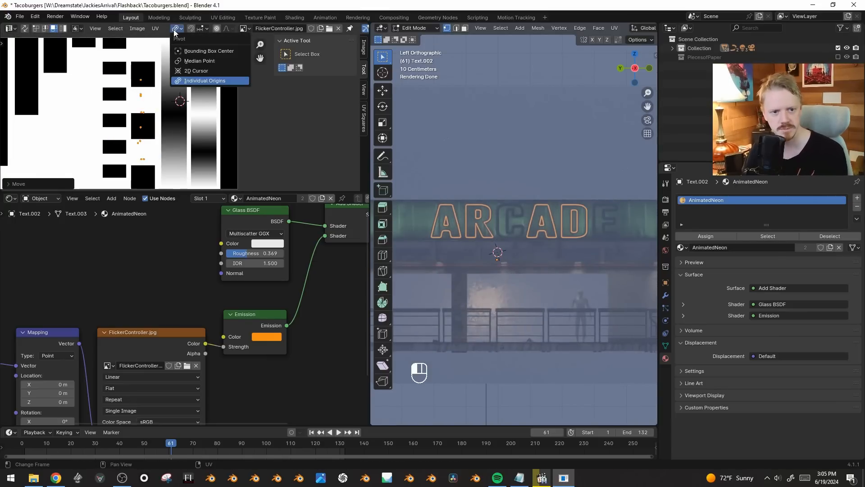
pyautogui.click(192, 62)
pyautogui.press('s')
pyautogui.press('y')
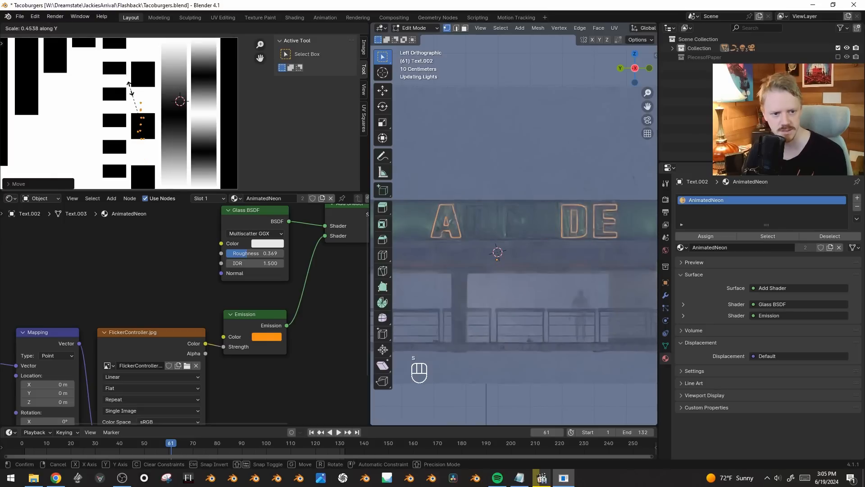
pyautogui.click(130, 120)
# - Slide the compressed letter UVs along Y over the blocks, and place them on the second gradient strip
pyautogui.press('g')
pyautogui.press('y')
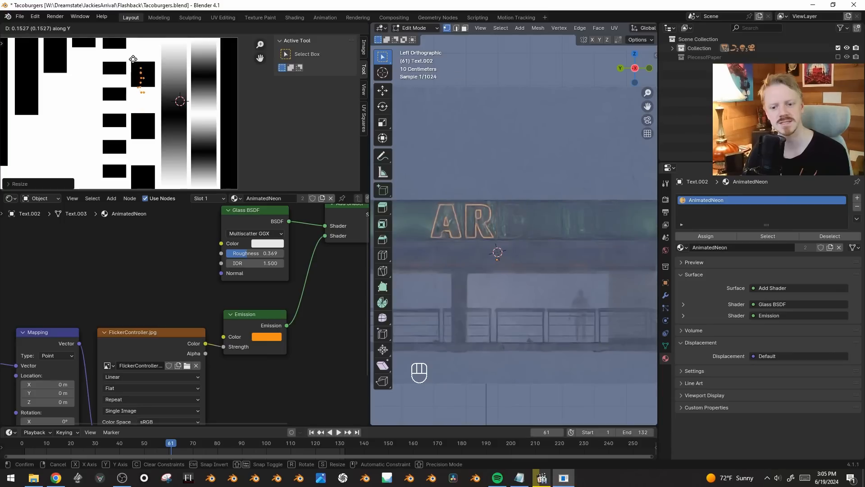
pyautogui.click(132, 76)
pyautogui.press('g')
pyautogui.click(194, 74)
pyautogui.press('g')
pyautogui.press('y')
pyautogui.press('Tab')
pyautogui.press('Tab')
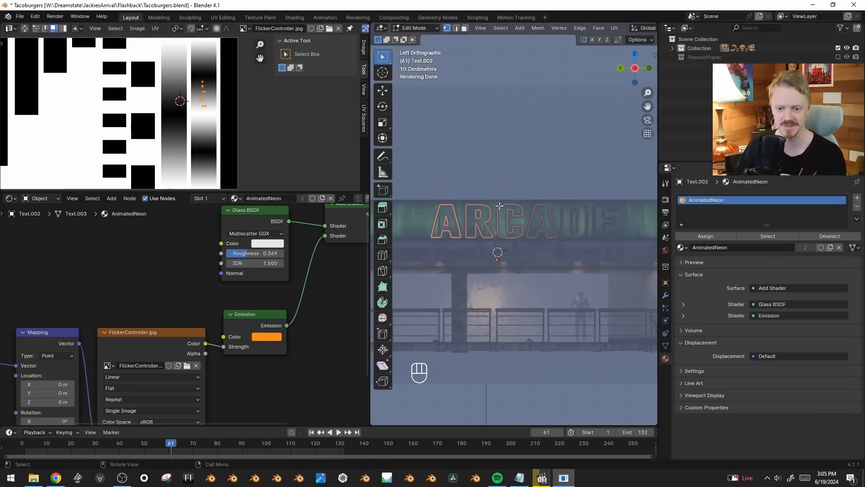
# - Leave Edit Mode, isolate the neon lettering in local view, and inspect its brightness falloff without overlays
pyautogui.press('Tab')
pyautogui.press('KP_Divide')
pyautogui.moveTo(485, 250); pyautogui.dragTo(516, 243, button='middle')
pyautogui.hotkey('shift', 'alt', 'z')
pyautogui.hotkey('shift', 'alt', 'z')
pyautogui.hotkey('shift', 'alt', 'z')
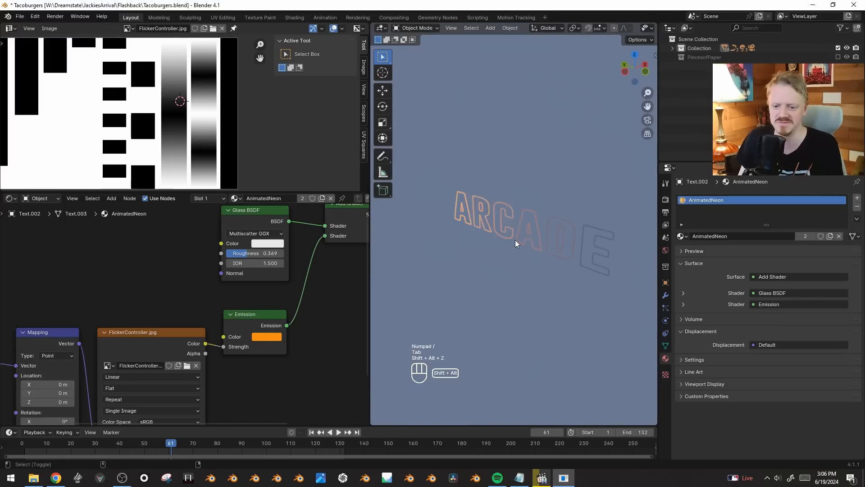
pyautogui.moveTo(515, 240); pyautogui.dragTo(491, 235, button='middle')
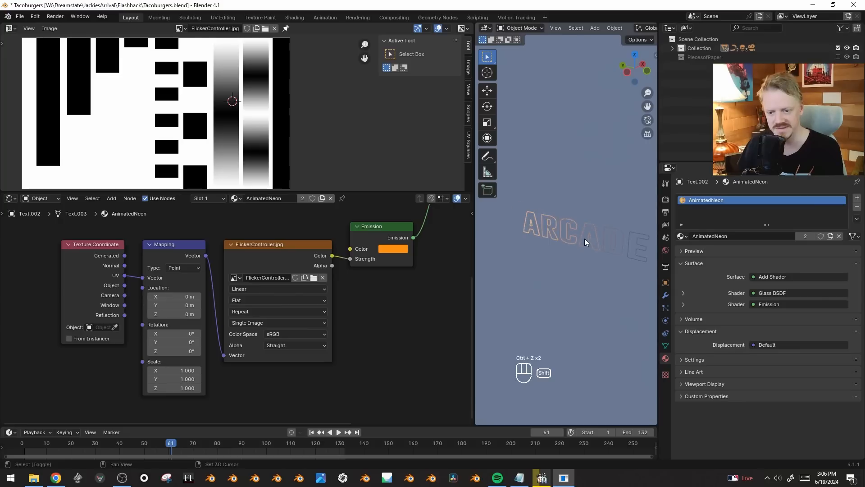
# - Move the Texture Coordinate node away from the Mapping node, and try shifting the Mapping location before undoing it
pyautogui.press('g')
pyautogui.click(131, 295)
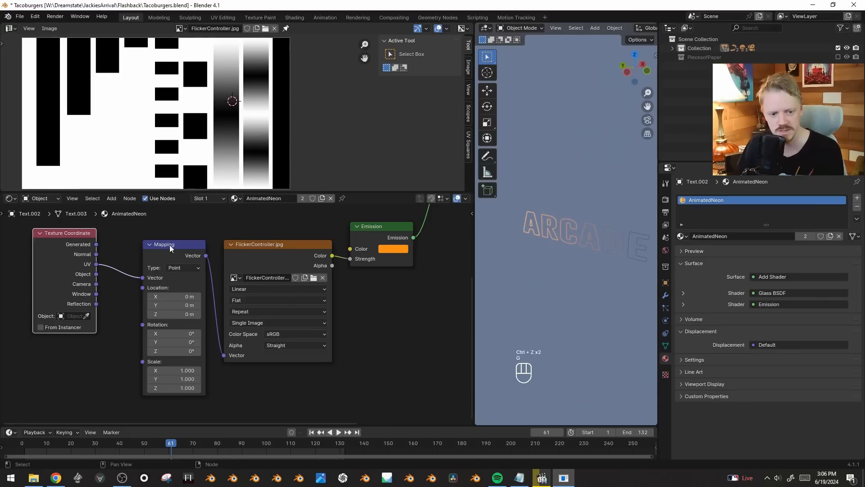
pyautogui.keyDown('shift'); pyautogui.moveTo(174, 305); pyautogui.dragTo(182, 306); pyautogui.keyUp('shift')
pyautogui.hotkey('ctrl', 'z')
# - Add a Combine XYZ node below the Texture Coordinate node and feed its vector into the Mapping node's Location
pyautogui.moveTo(69, 377); pyautogui.dragTo(129, 342, button='middle')
pyautogui.hotkey('shift', 'a')
pyautogui.moveTo(128, 343)
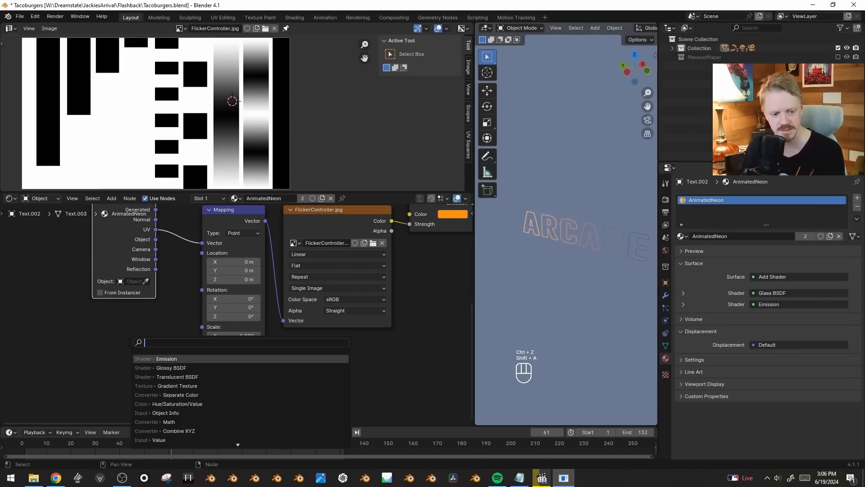
pyautogui.write('combine')
pyautogui.press('Return')
pyautogui.click(125, 343)
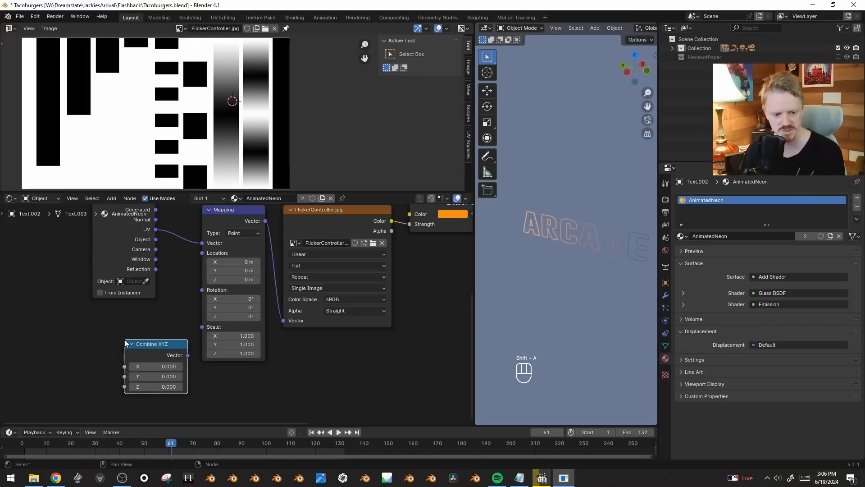
# - Add a Value node beside Combine XYZ and connect it to the Y input
pyautogui.hotkey('shift', 'a')
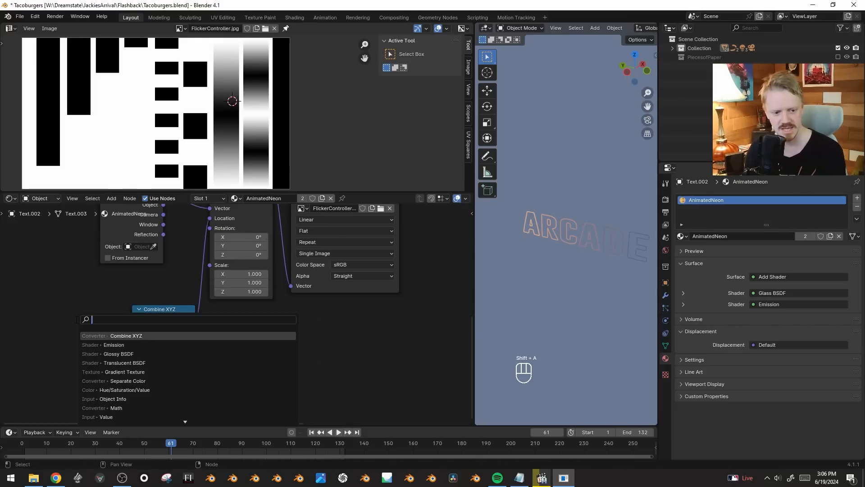
pyautogui.write('value')
pyautogui.press('Return')
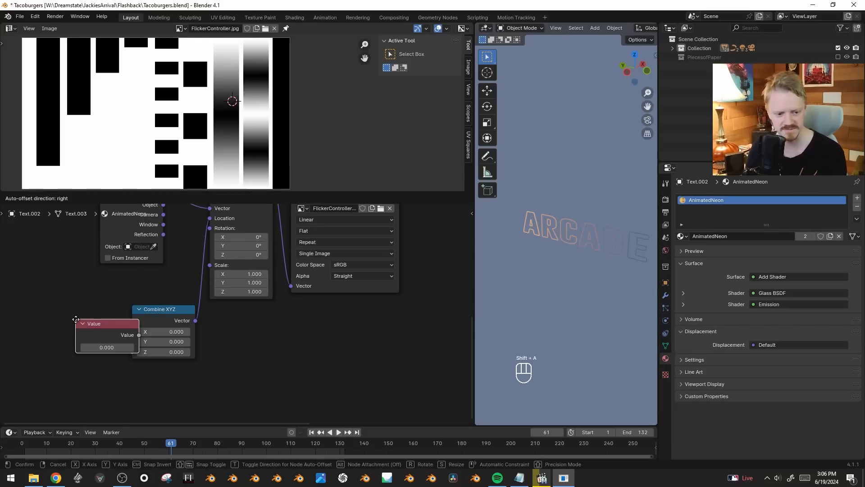
pyautogui.click(40, 327)
pyautogui.moveTo(107, 343); pyautogui.dragTo(132, 341)
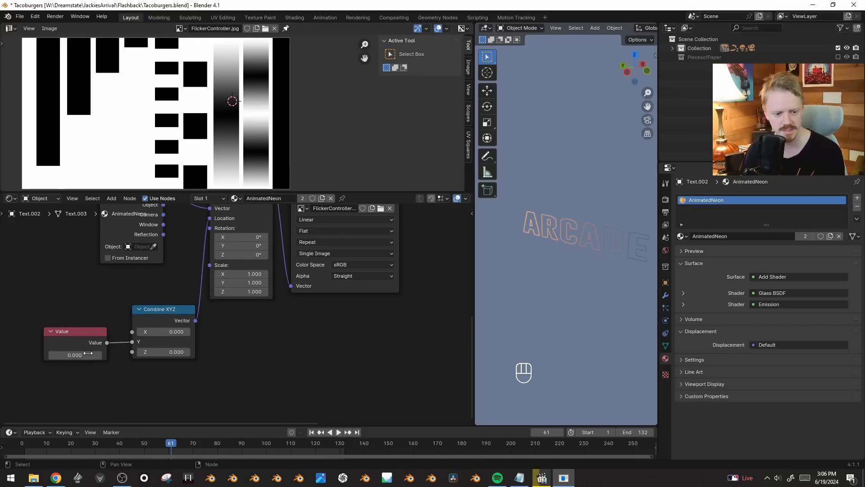
# - Drive the Value node with the expression #frame/20 and play the animation to preview the flicker
pyautogui.doubleClick(89, 354)
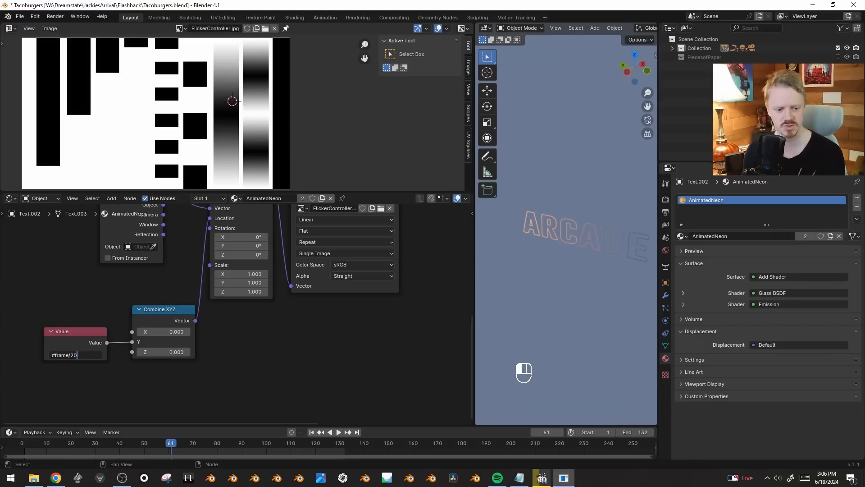
pyautogui.press('Return')
pyautogui.press('space')
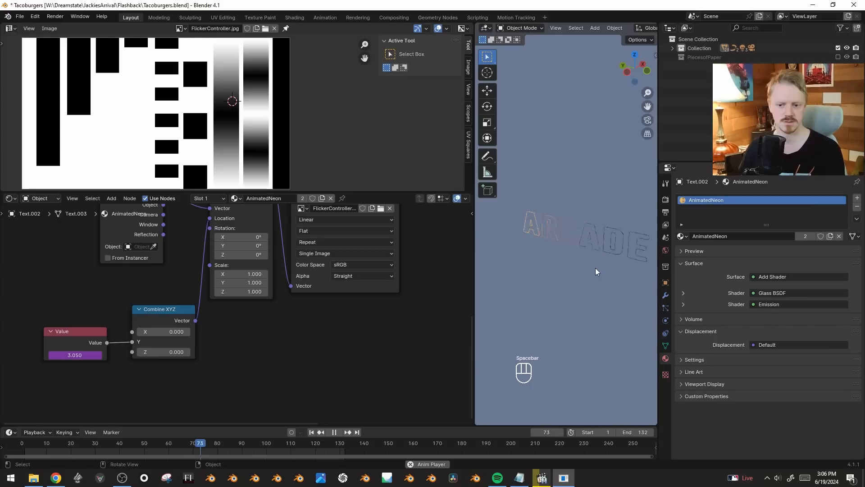
pyautogui.press('space')
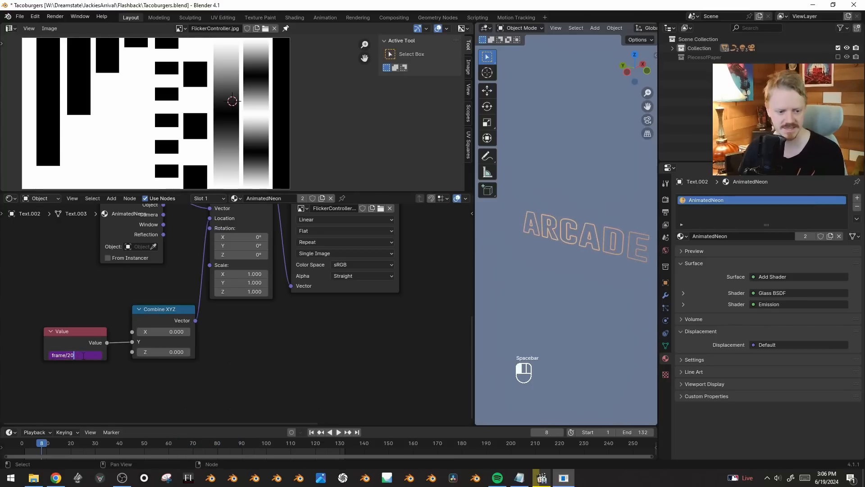
# - Slow the Value node's driver to frame/50 and preview the animation
pyautogui.press('Return')
pyautogui.press('space')
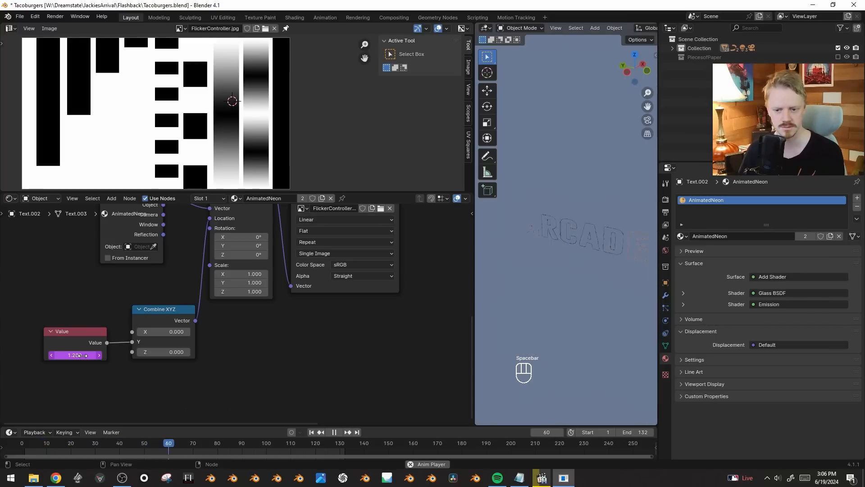
pyautogui.press('space')
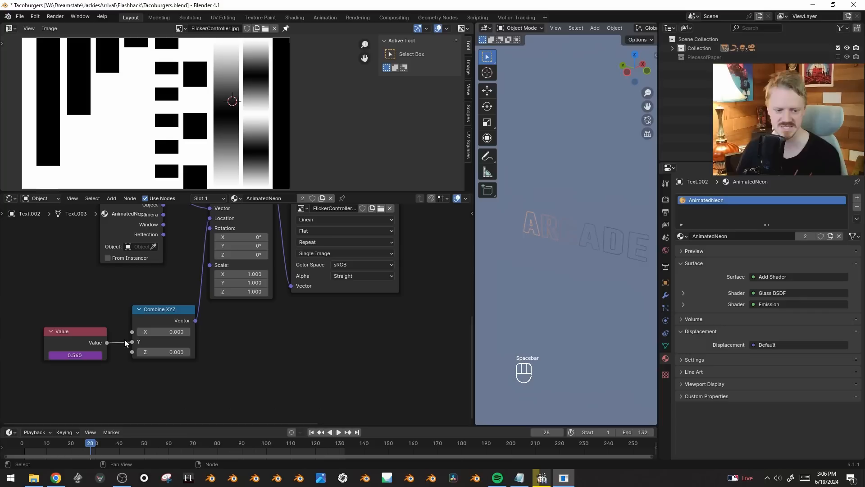
# - Reverse the flicker direction by making the driver's divisor -50, and preview the animation
pyautogui.click(74, 354)
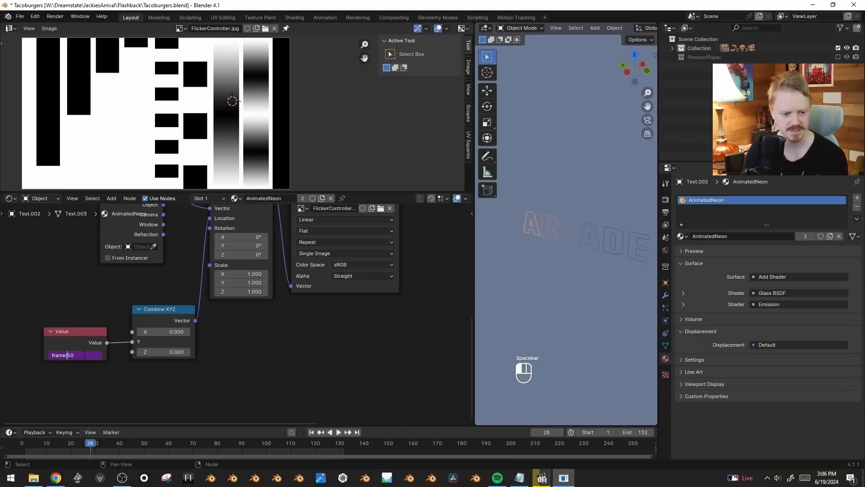
pyautogui.press('Return')
pyautogui.press('space')
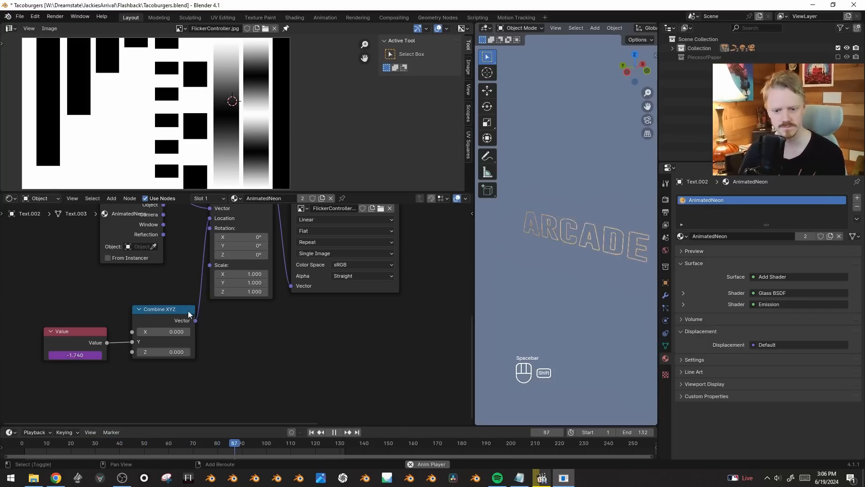
pyautogui.moveTo(188, 313); pyautogui.dragTo(268, 297, button='middle')
pyautogui.press('space')
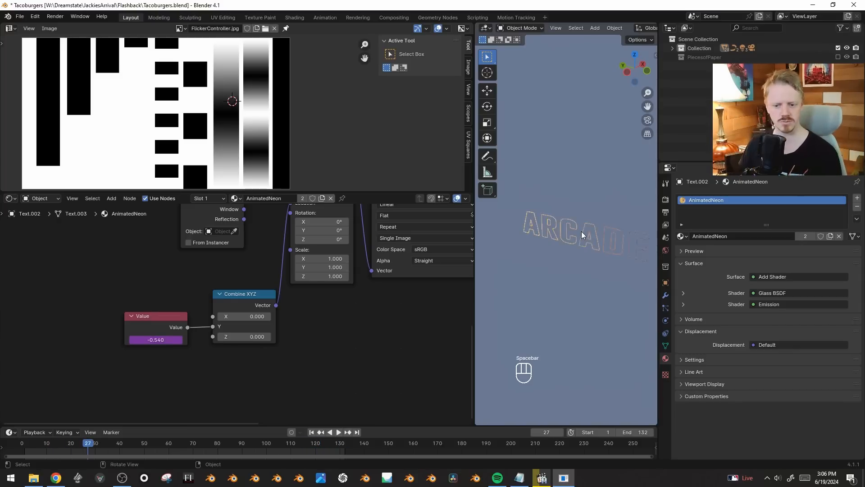
# - Move the Value node away from Combine XYZ and insert a Math node on the link between them
pyautogui.press('g')
pyautogui.click(72, 303)
pyautogui.hotkey('shift', 'a')
pyautogui.write('mat')
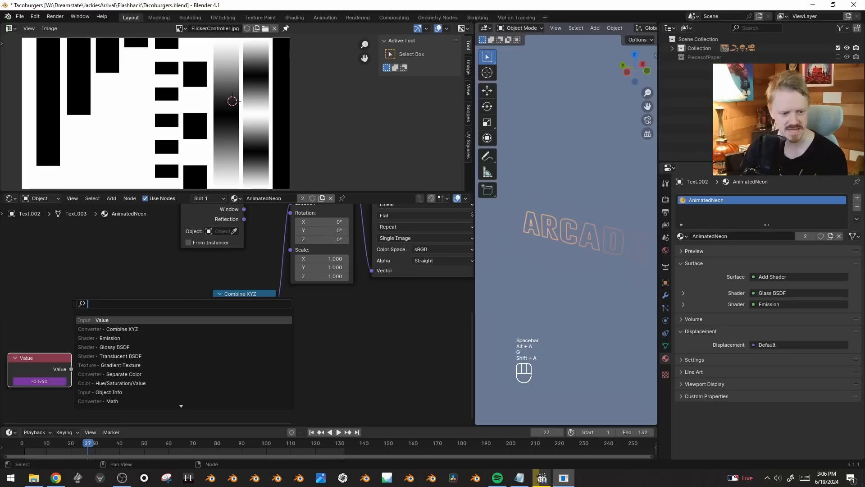
pyautogui.write('h')
pyautogui.press('Return')
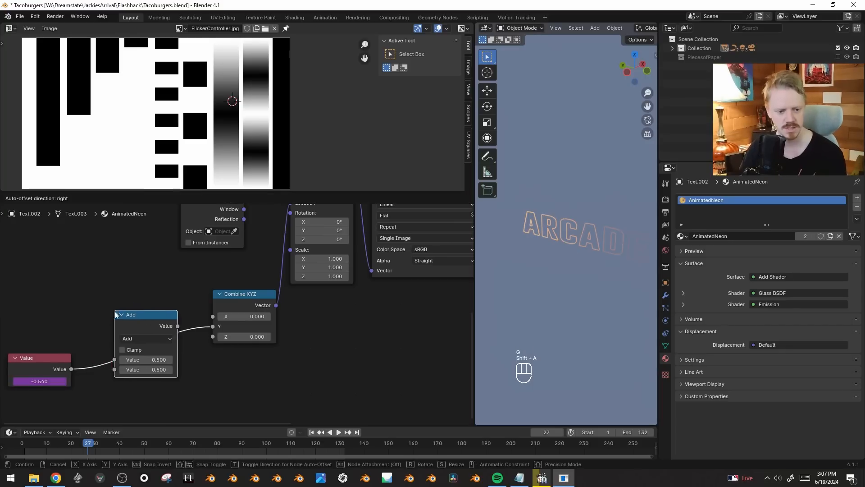
pyautogui.click(115, 311)
# - Set the Math node's operation to Snap with an increment of 0.05 and play the animation
pyautogui.click(144, 339)
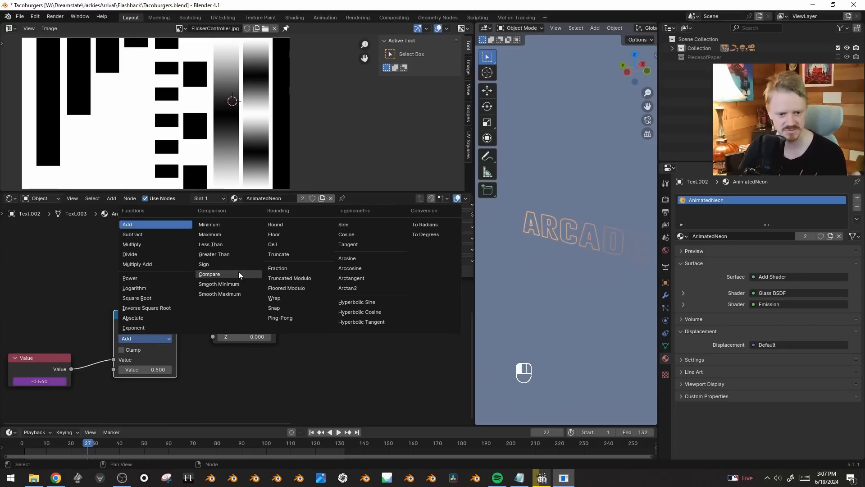
pyautogui.click(289, 308)
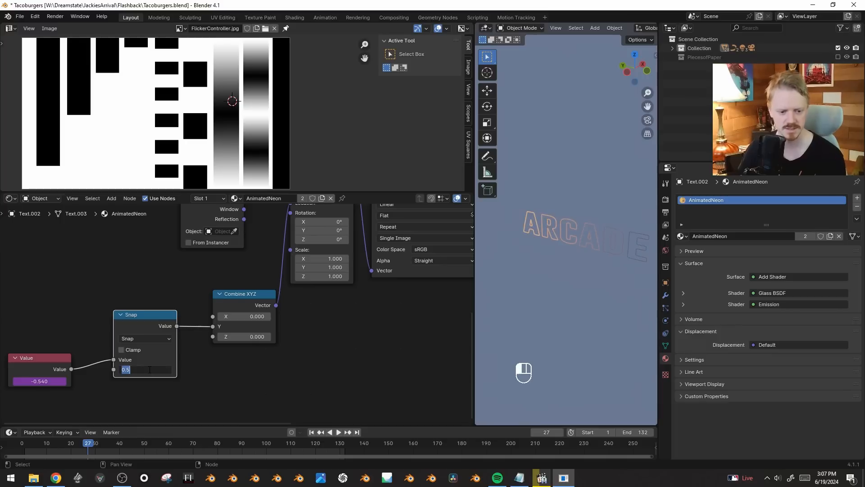
pyautogui.press('Return')
pyautogui.press('space')
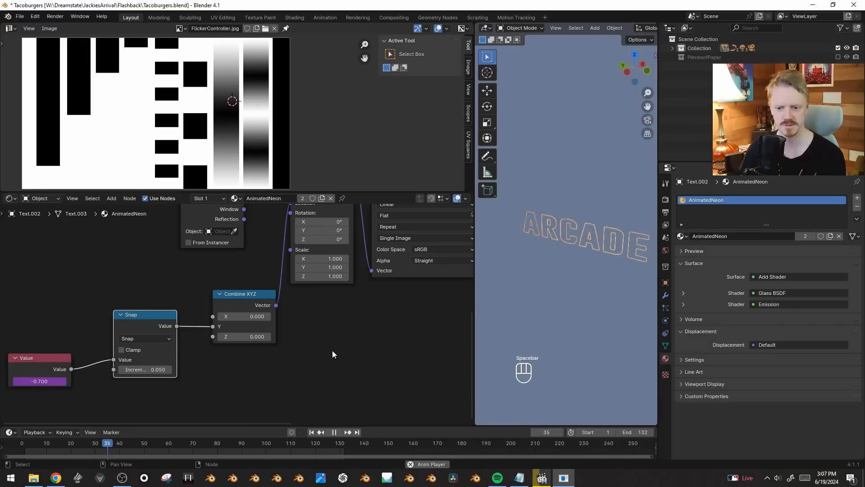
# - Try a Snap increment of 0.1 and preview the stepped flicker in playback
pyautogui.click(143, 370)
pyautogui.press('BackSpace')
pyautogui.write('.1')
pyautogui.press('Return')
pyautogui.press('space')
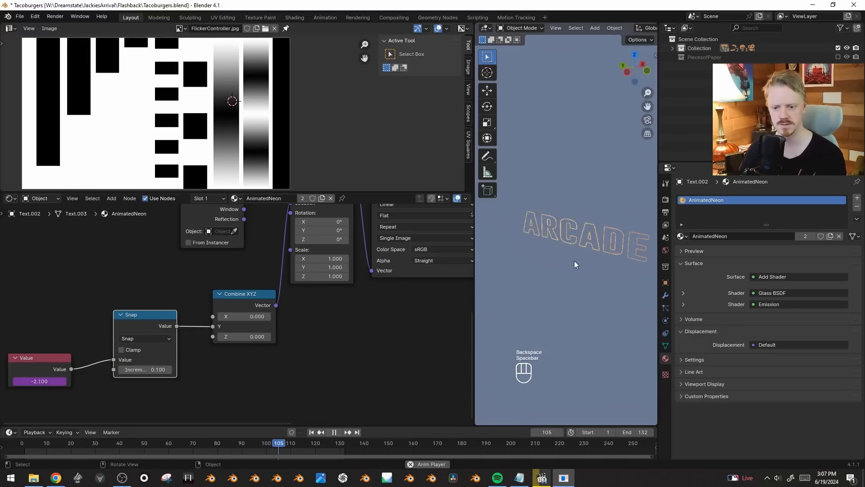
pyautogui.press('space')
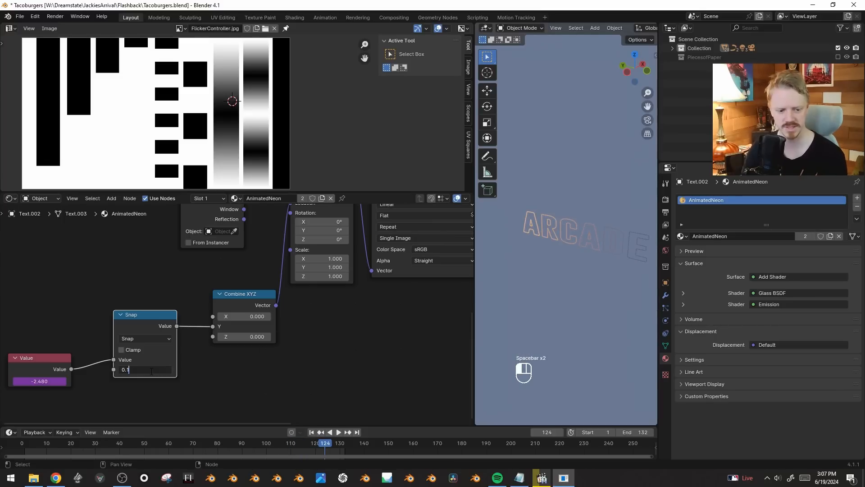
# - Set the Snap increment to 0.07 and preview the flicker on the ARCADE lettering
pyautogui.click(151, 370)
pyautogui.write('0.07')
pyautogui.press('Return')
pyautogui.press('space')
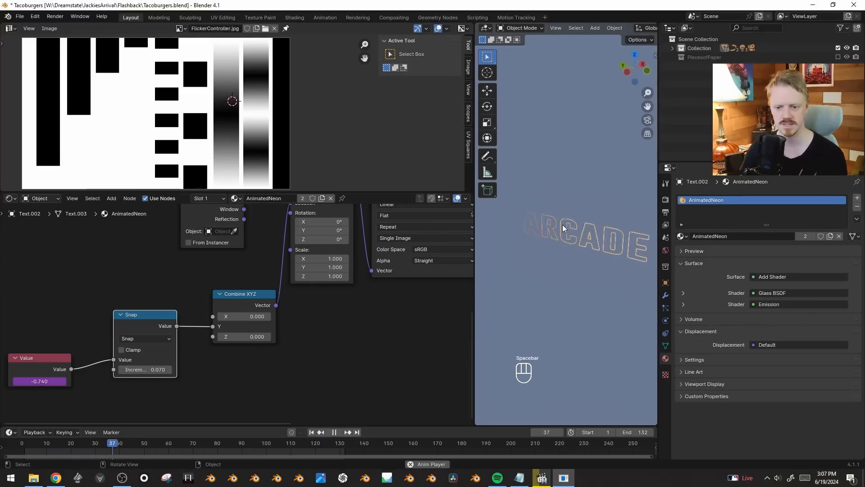
pyautogui.hotkey('shift', 'alt', 'z')
pyautogui.hotkey('shift', 'alt', 'z')
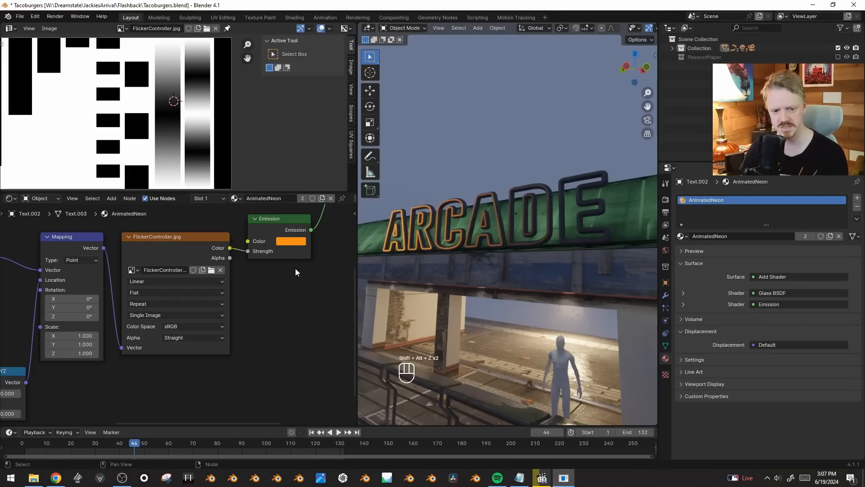
# - Insert a Math node between the FlickerController.jpg texture's Color and the Emission node's Strength
pyautogui.moveTo(232, 262); pyautogui.dragTo(180, 311, button='middle')
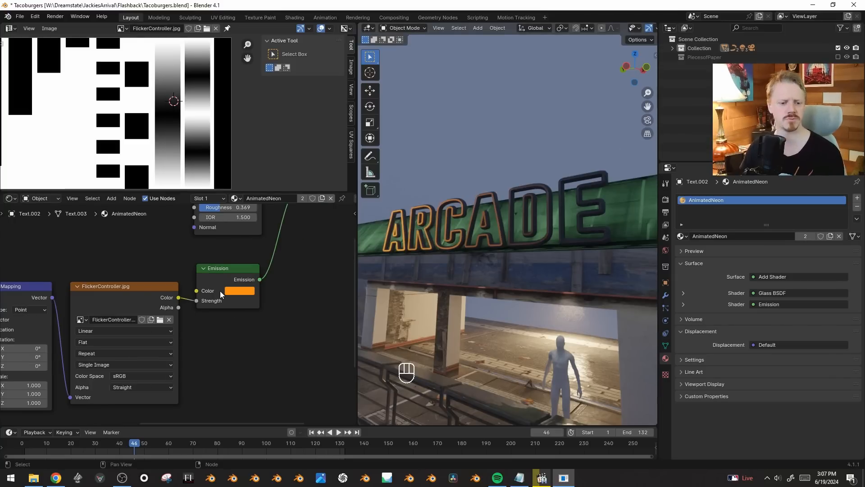
pyautogui.hotkey('shift', 'a')
pyautogui.write('ma')
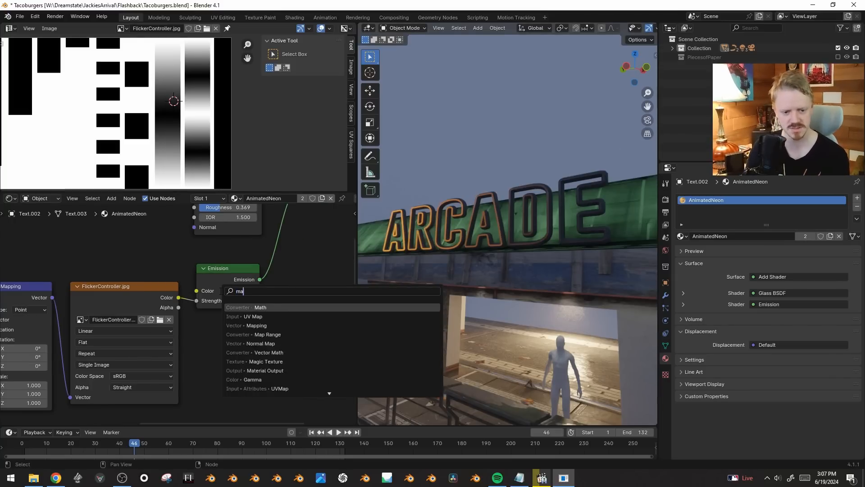
pyautogui.press('Return')
pyautogui.moveTo(185, 277); pyautogui.dragTo(215, 277)
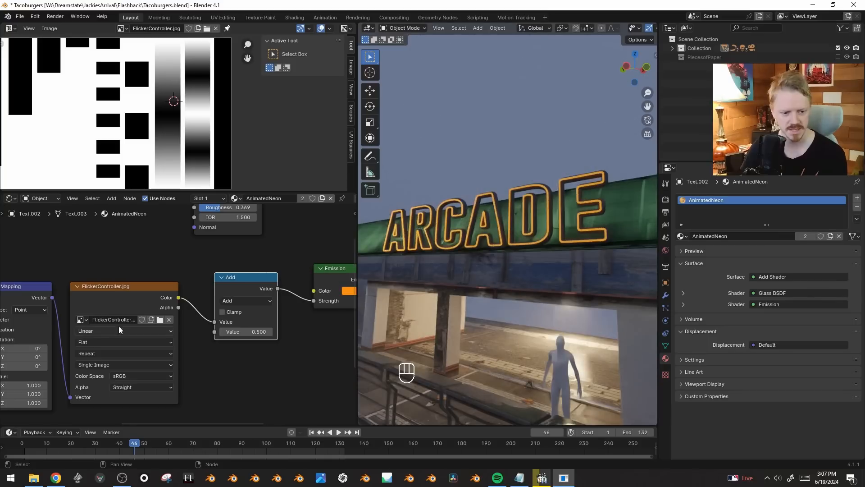
# - Set the Emission strength's Math node to Multiply with a value of 5 and play the animation
pyautogui.click(247, 300)
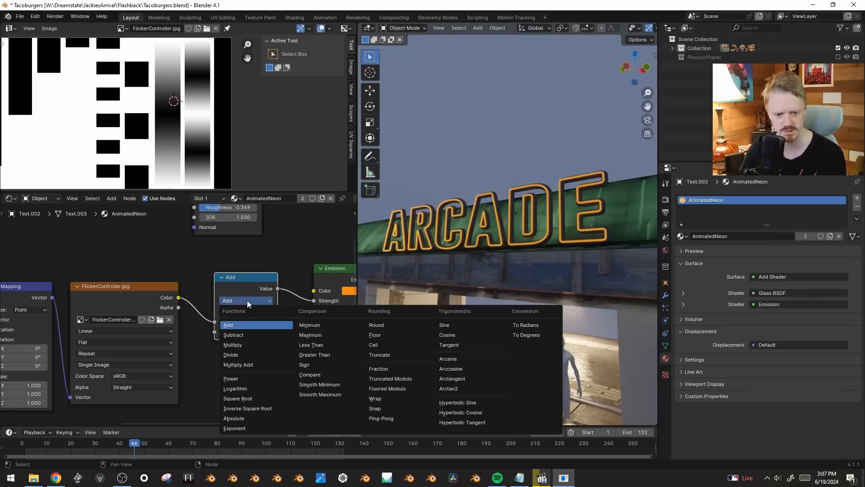
pyautogui.click(251, 348)
pyautogui.doubleClick(247, 332)
pyautogui.write('5')
pyautogui.press('Return')
pyautogui.hotkey('shift', 'alt', 'z')
pyautogui.hotkey('shift', 'alt', 'z')
pyautogui.press('space')
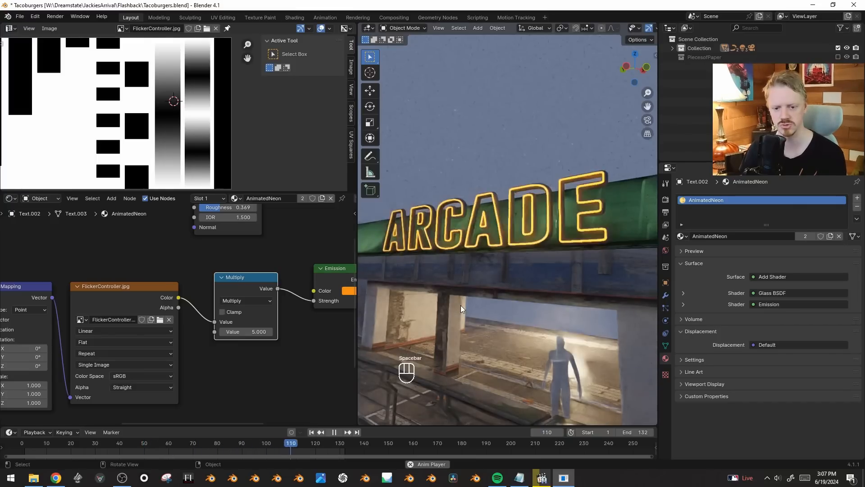
# - Stop playback, view the scene through the camera, and step through frames to examine the flickering sign in the shot
pyautogui.press('space')
pyautogui.press('KP_0')
pyautogui.hotkey('shift', 'alt')
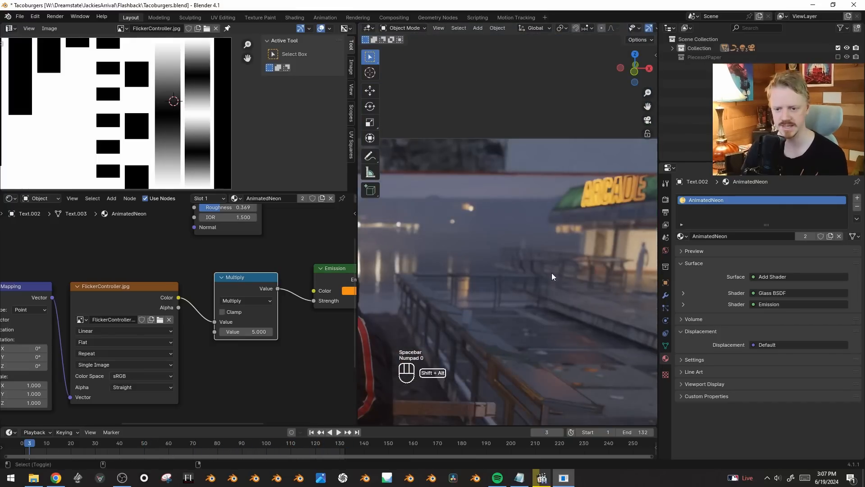
pyautogui.press('Right')
pyautogui.press('Right')
pyautogui.press('Right')
pyautogui.press('Right')
pyautogui.press('Right')
pyautogui.press('Right')
pyautogui.press('Right')
pyautogui.press('Right')
pyautogui.press('Right')
pyautogui.press('Right')
pyautogui.press('Right')
pyautogui.press('Right')
pyautogui.press('Left')
pyautogui.press('Left')
pyautogui.press('Left')
pyautogui.press('Left')
pyautogui.press('Left')
pyautogui.press('Left')
pyautogui.press('Left')
pyautogui.press('Left')
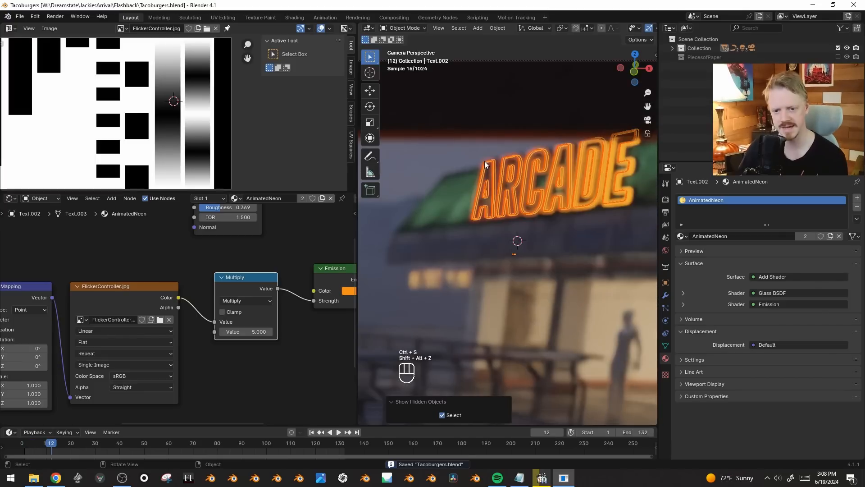
# - Select the lettering that uses the Neon material, change its Emission color to light blue, and check following frames without overlays
pyautogui.click(483, 162)
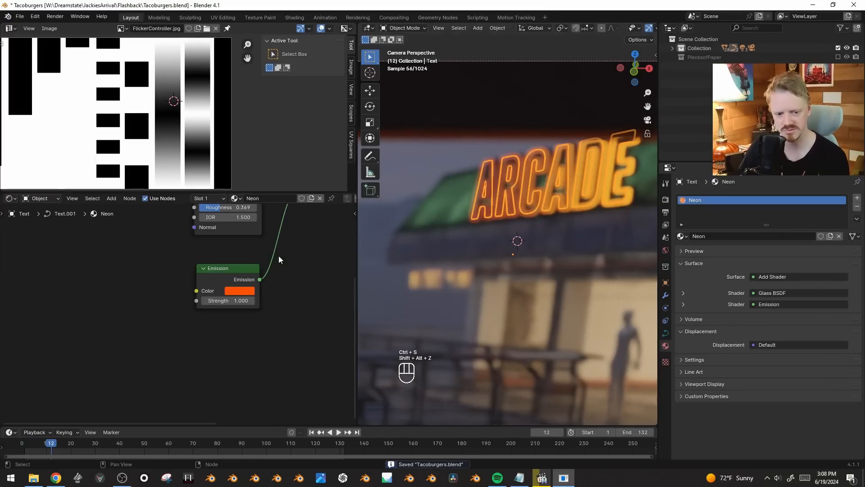
pyautogui.click(239, 291)
pyautogui.click(281, 157)
pyautogui.hotkey('shift', 'alt', 'z')
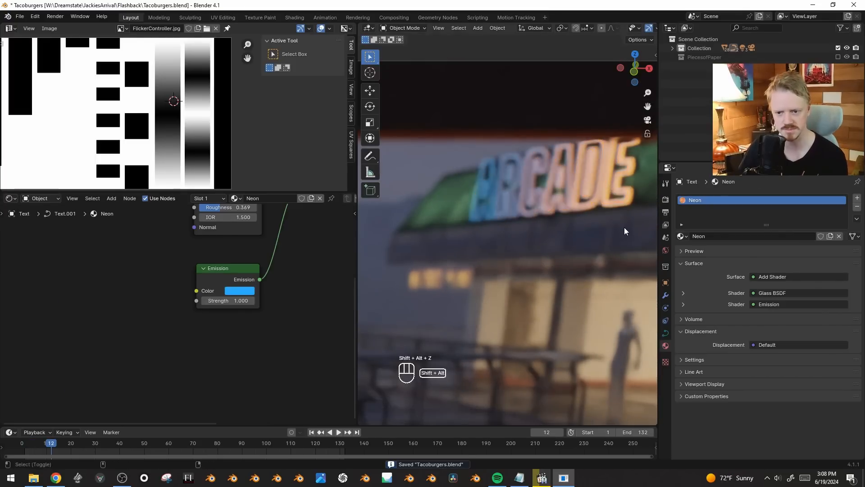
pyautogui.press('Right')
pyautogui.press('Right')
pyautogui.press('Right')
pyautogui.press('Right')
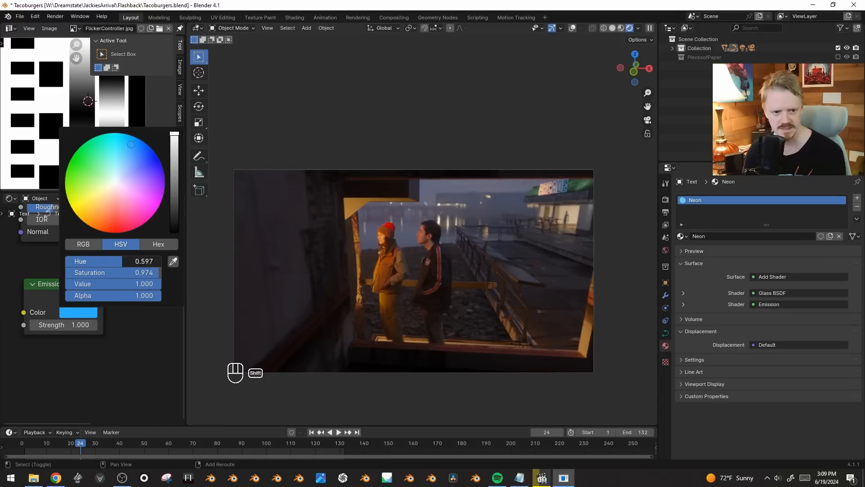
# - Shift the Neon material's Emission color to cyan with a hue of 0.521, and review the camera shot over following frames
pyautogui.keyDown('shift'); pyautogui.moveTo(131, 144); pyautogui.dragTo(117, 141); pyautogui.keyUp('shift')
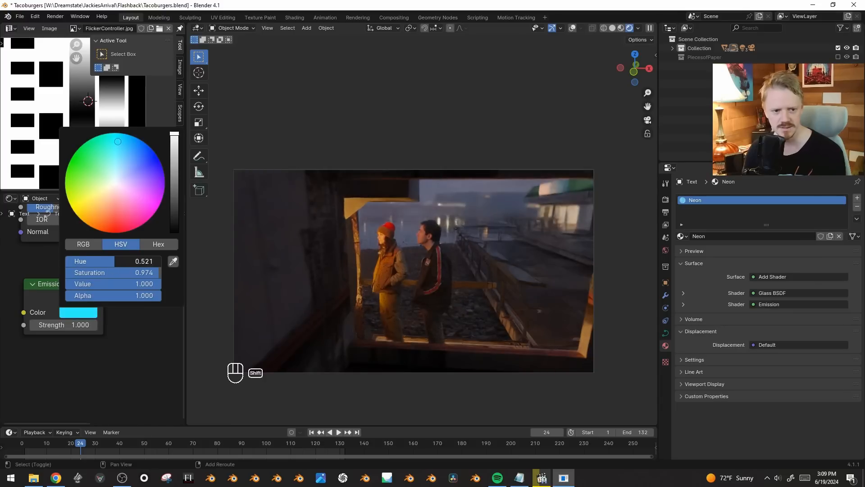
pyautogui.press('space')
pyautogui.press('space')
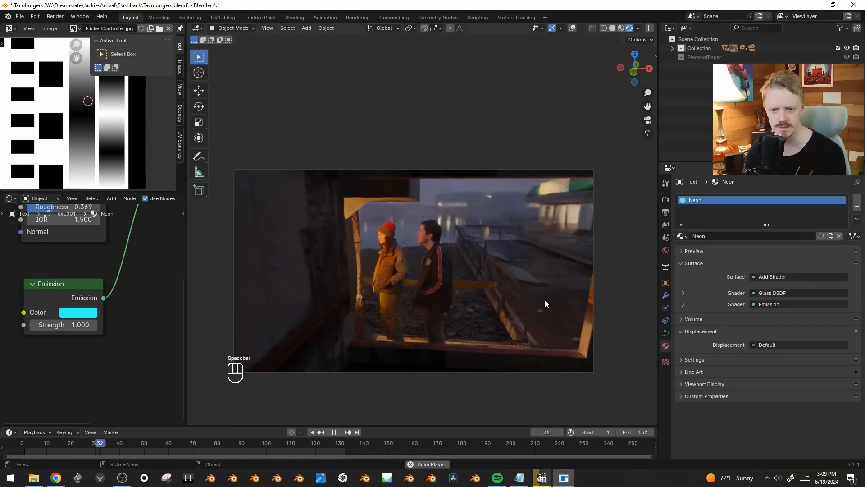
pyautogui.press('Right')
pyautogui.press('Right')
pyautogui.press('Right')
pyautogui.press('Right')
pyautogui.press('Right')
pyautogui.press('Right')
pyautogui.press('Right')
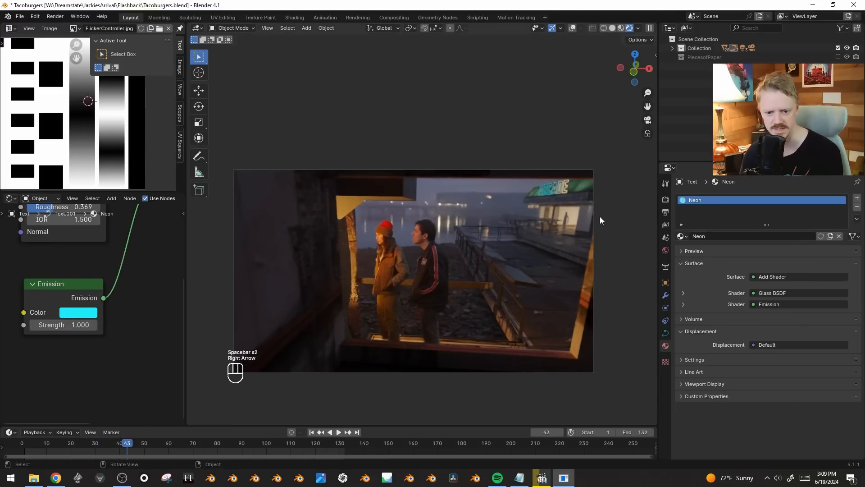
# - Save the Tacoburgers file and toggle the viewport's X-ray and overlay display for the camera shot
pyautogui.hotkey('ctrl', 's')
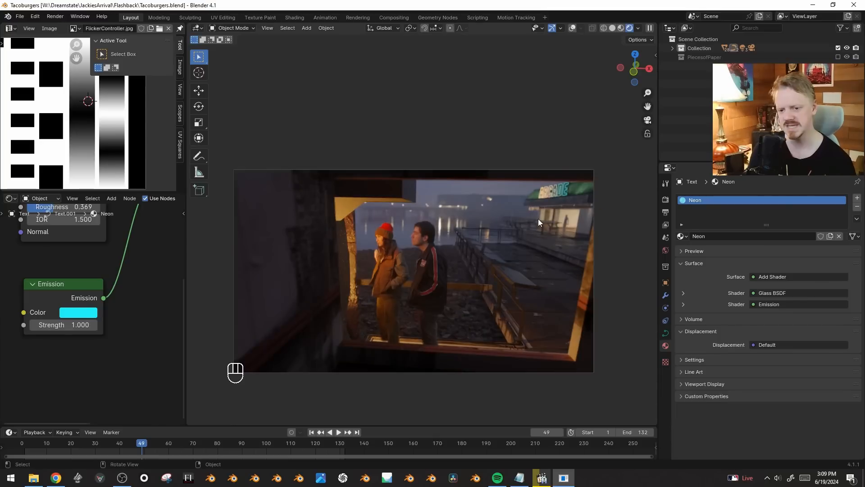
pyautogui.hotkey('shift', 'alt', 'z')
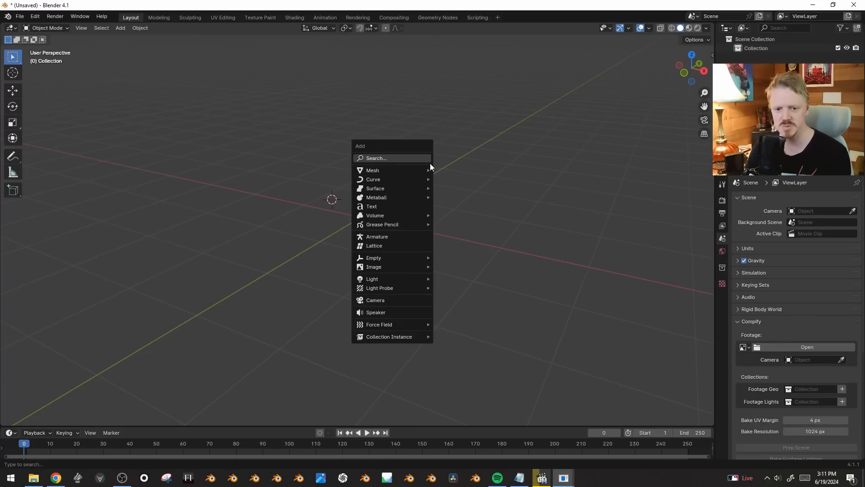
# - Add a plane in the new scene and rotate it in front view until it stands steeply, leaning back
pyautogui.moveTo(424, 170)
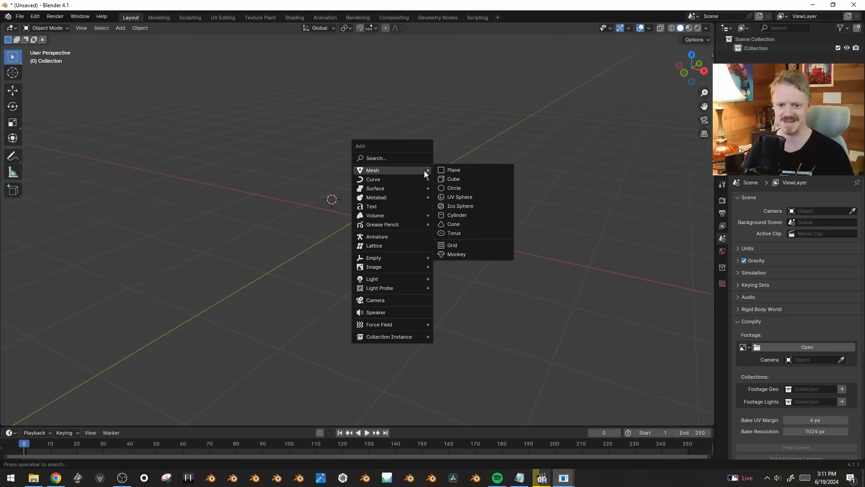
pyautogui.click(464, 172)
pyautogui.press('r')
pyautogui.press('x')
pyautogui.rightClick(452, 247)
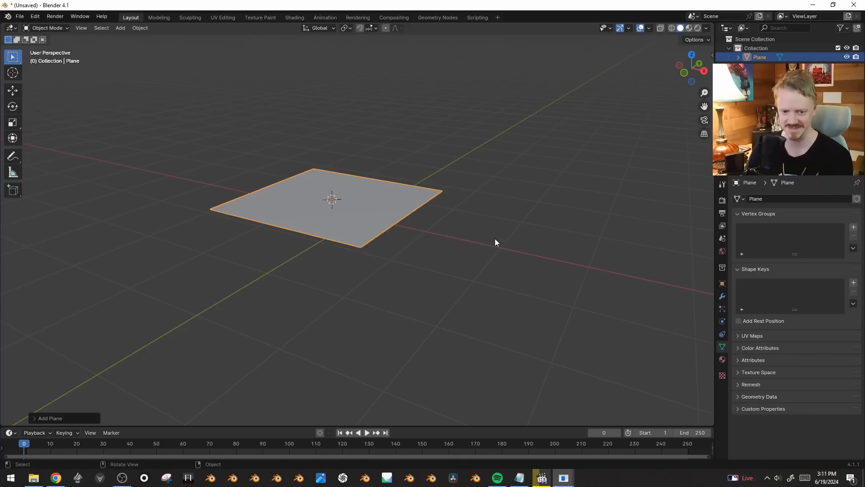
pyautogui.press('KP_1')
pyautogui.press('r')
pyautogui.click(376, 266)
# - Extrude the plane's lower edge about 3.5 m along X to form a long bed
pyautogui.press('Tab')
pyautogui.click(376, 266)
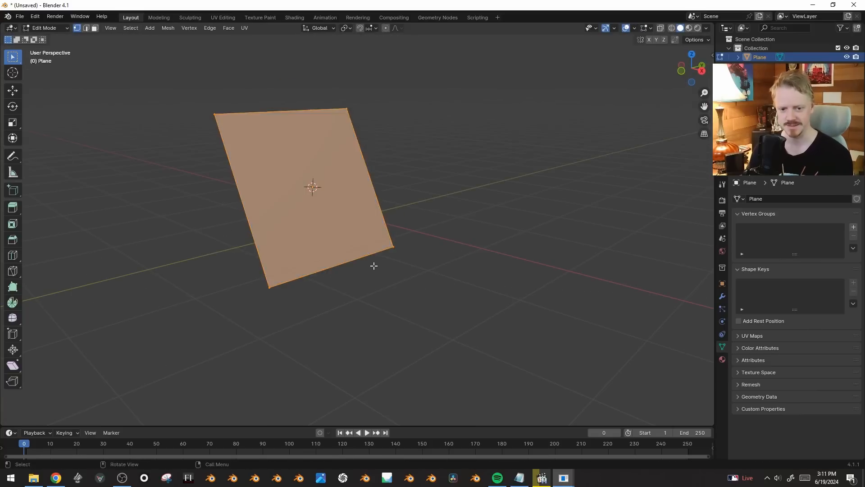
pyautogui.press('e')
pyautogui.press('y')
pyautogui.press('x')
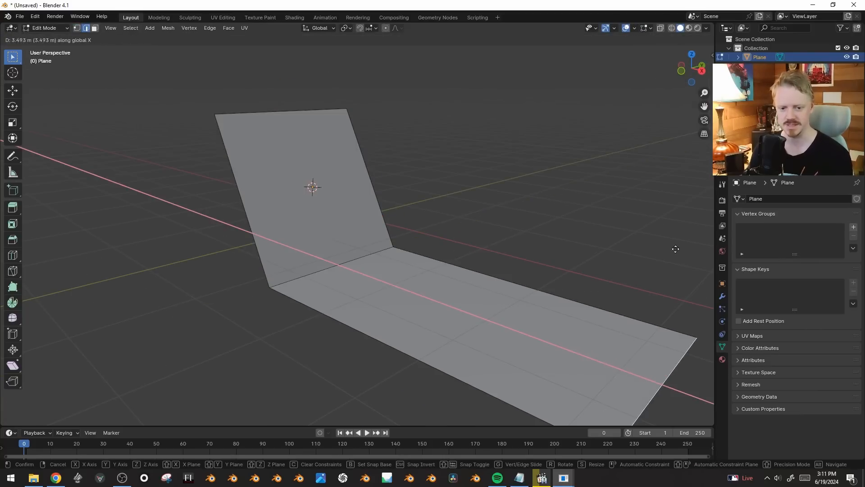
pyautogui.click(677, 248)
# - Pull the bed's far edge back along X to shorten it and lower that edge along Z
pyautogui.scroll(-4, 541, 190)
pyautogui.moveTo(541, 190); pyautogui.dragTo(530, 203, button='middle')
pyautogui.press('g')
pyautogui.press('x')
pyautogui.click(509, 201)
pyautogui.moveTo(518, 245); pyautogui.dragTo(538, 215, button='middle')
pyautogui.press('g')
pyautogui.press('z')
pyautogui.click(541, 282)
# - Extrude all linked faces along their normals by about 0.66 m and flatten the underside along Z
pyautogui.hotkey('ctrl', 'l')
pyautogui.hotkey('alt', 'e')
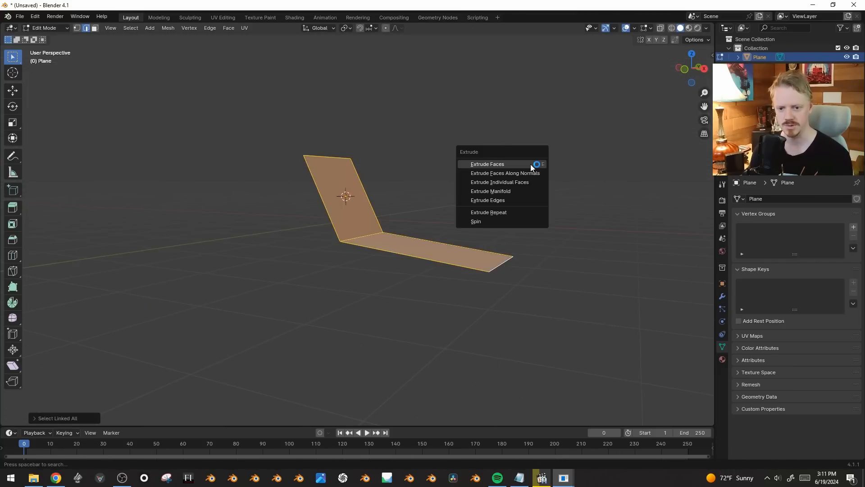
pyautogui.click(522, 173)
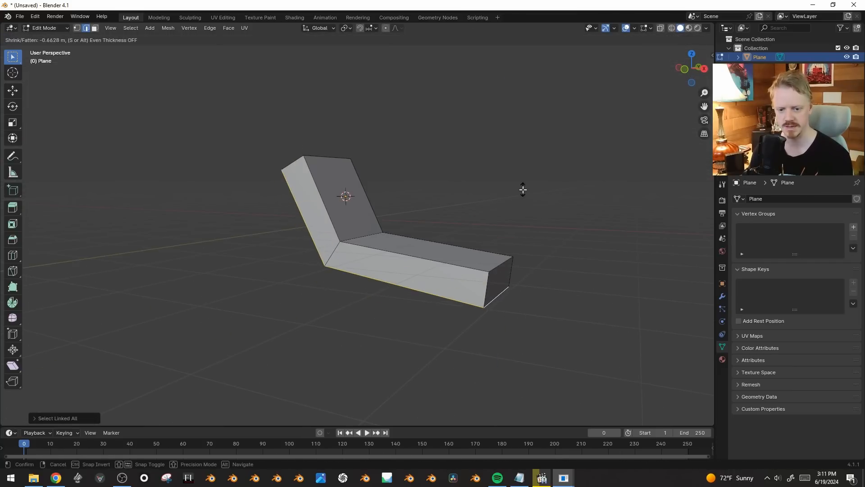
pyautogui.click(523, 189)
pyautogui.press('s')
pyautogui.press('z')
pyautogui.moveTo(523, 189); pyautogui.dragTo(517, 298, button='middle')
pyautogui.click(506, 294)
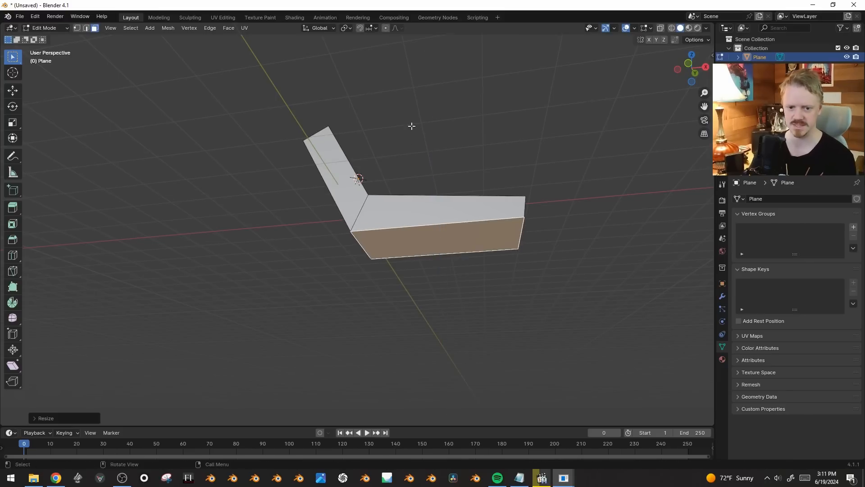
# - Move the rear bottom edge about 0.79 m along negative X to thicken the base behind the backrest
pyautogui.moveTo(439, 175); pyautogui.dragTo(381, 184, button='middle')
pyautogui.press('2')
pyautogui.click(378, 261)
pyautogui.click(380, 261)
pyautogui.press('g')
pyautogui.press('x')
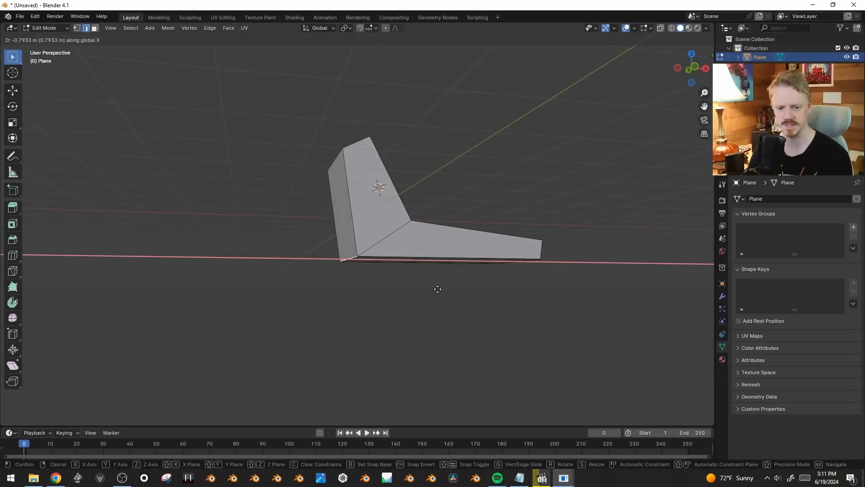
pyautogui.click(437, 289)
# - Inset the backrest and bed faces together by a thin rim and extrude them inward along their normals
pyautogui.moveTo(434, 273); pyautogui.dragTo(468, 286, button='middle')
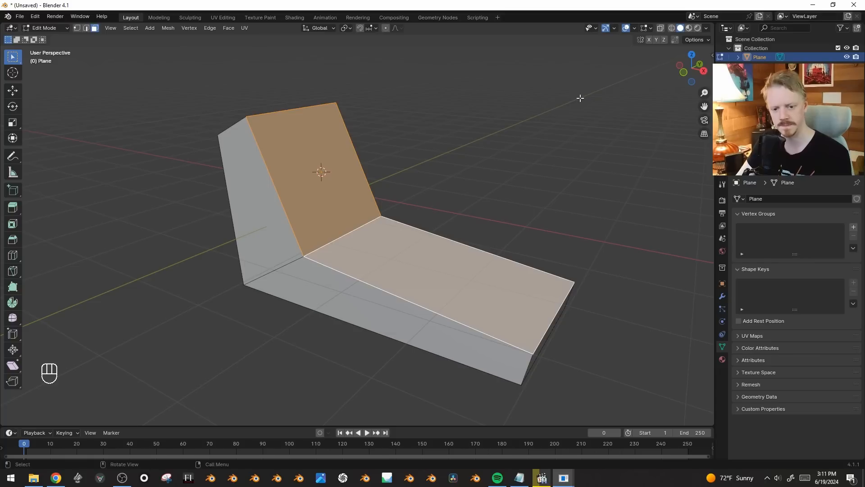
pyautogui.press('i')
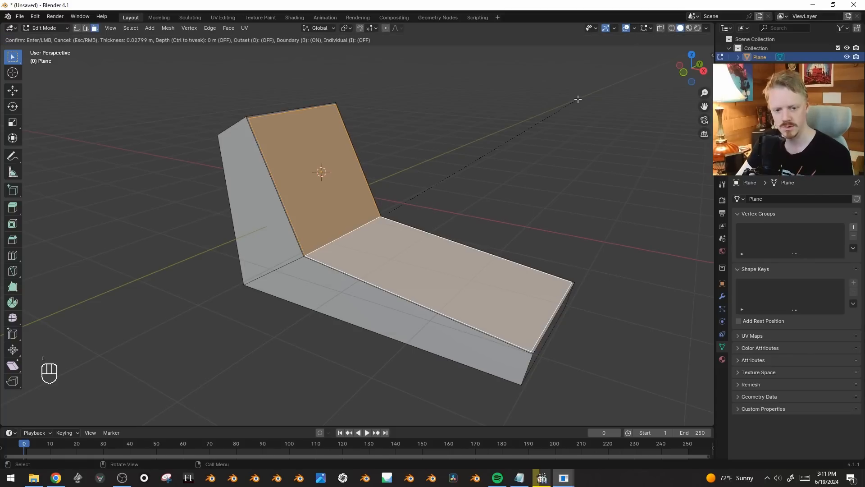
pyautogui.click(579, 98)
pyautogui.hotkey('alt', 'e')
pyautogui.click(579, 100)
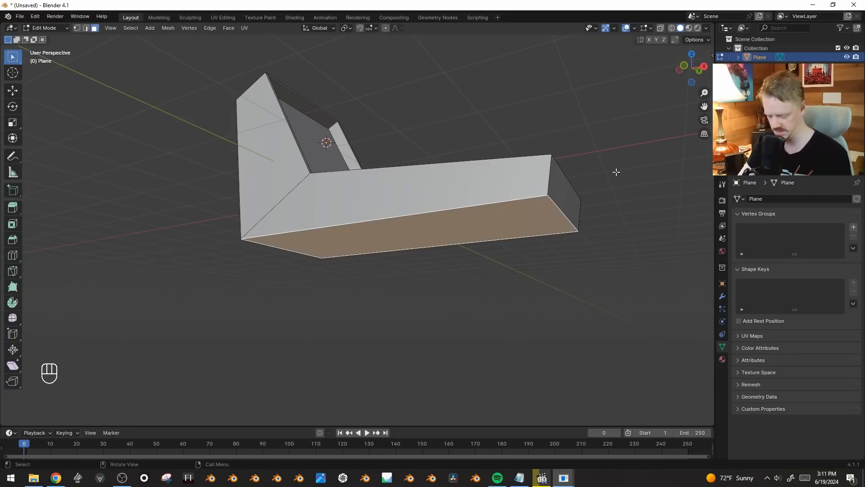
# - Inset the underside face, extrude it downward as a recessed base, adjust its position, and check the shape in Object Mode
pyautogui.press('i')
pyautogui.click(610, 163)
pyautogui.press('e')
pyautogui.click(614, 200)
pyautogui.moveTo(614, 200); pyautogui.dragTo(509, 228, button='middle')
pyautogui.press('g')
pyautogui.click(508, 227)
pyautogui.press('Tab')
pyautogui.moveTo(508, 282); pyautogui.dragTo(423, 288, button='middle')
pyautogui.press('Tab')
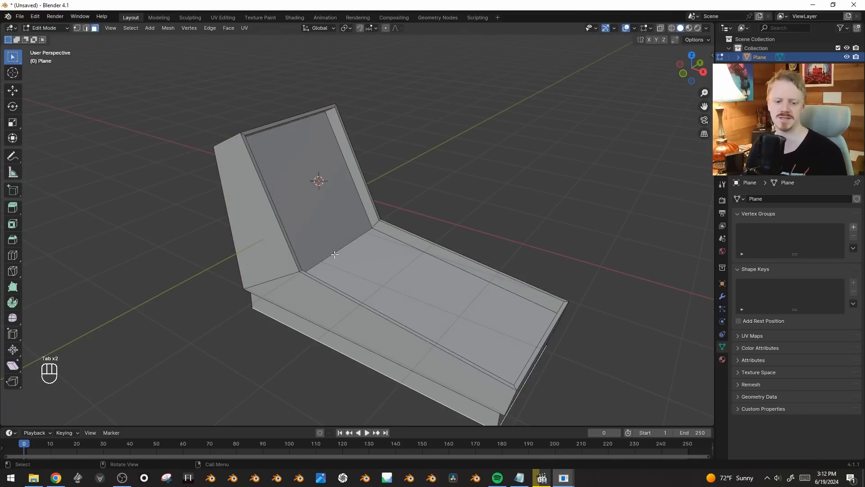
# - Bevel the bend between backrest and bed about 0.52 m wide with 5 segments and smooth the object's shading
pyautogui.hotkey('ctrl', 'b')
pyautogui.scroll(6, 595, 264)
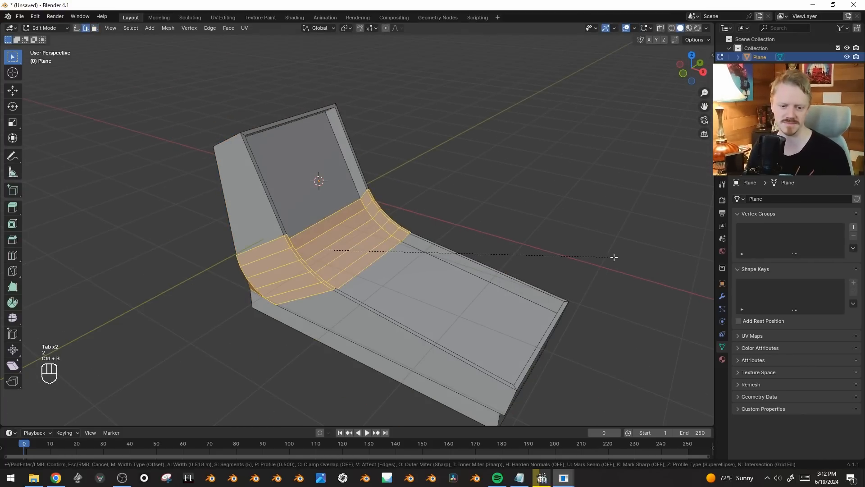
pyautogui.click(612, 264)
pyautogui.press('Tab')
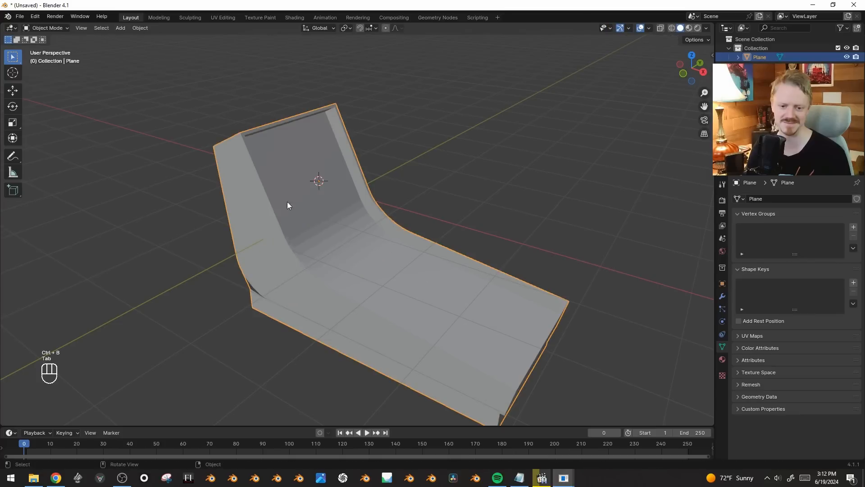
pyautogui.rightClick(434, 301)
pyautogui.click(434, 302)
pyautogui.moveTo(527, 326); pyautogui.dragTo(502, 331, button='middle')
# - Give the object a new material with an Image Texture as its Base Color
pyautogui.click(723, 359)
pyautogui.click(788, 294)
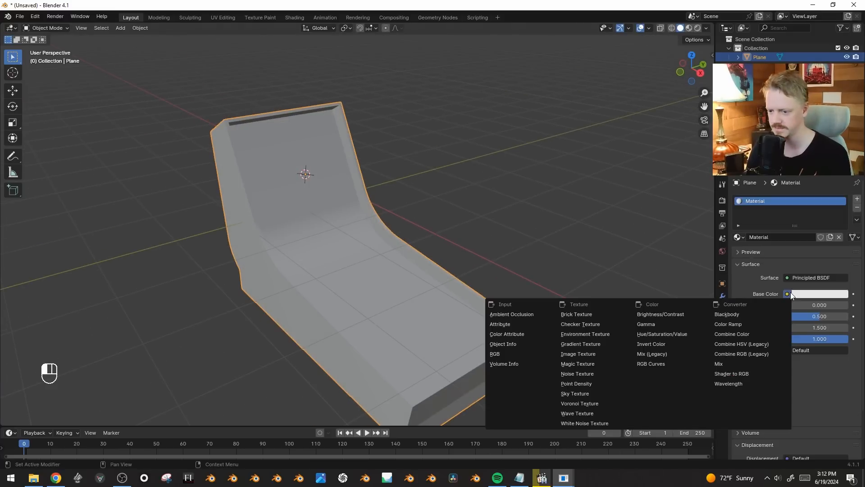
pyautogui.click(598, 354)
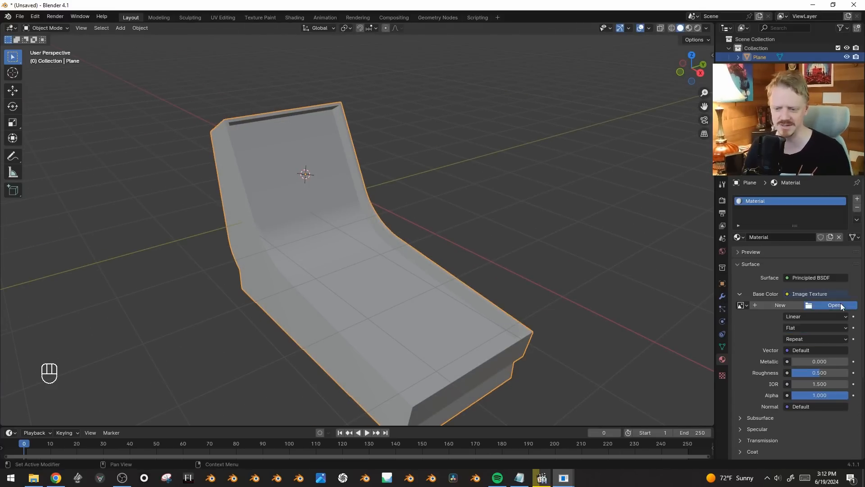
pyautogui.click(835, 306)
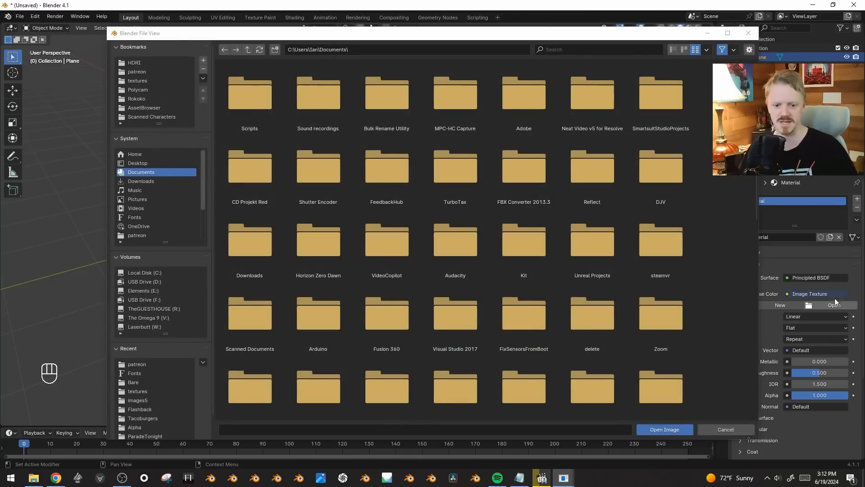
pyautogui.click(147, 80)
pyautogui.scroll(-2, 556, 286)
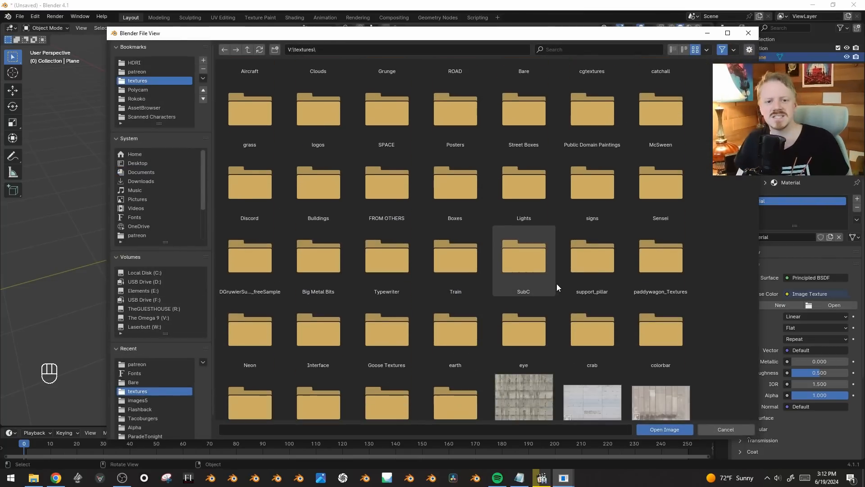
pyautogui.scroll(-5, 557, 287)
pyautogui.scroll(-4, 611, 272)
pyautogui.scroll(2, 555, 270)
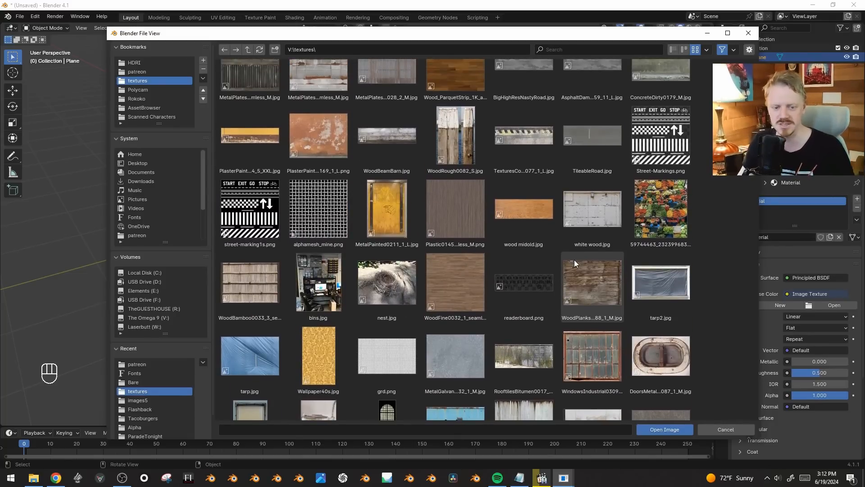
pyautogui.scroll(-3, 574, 262)
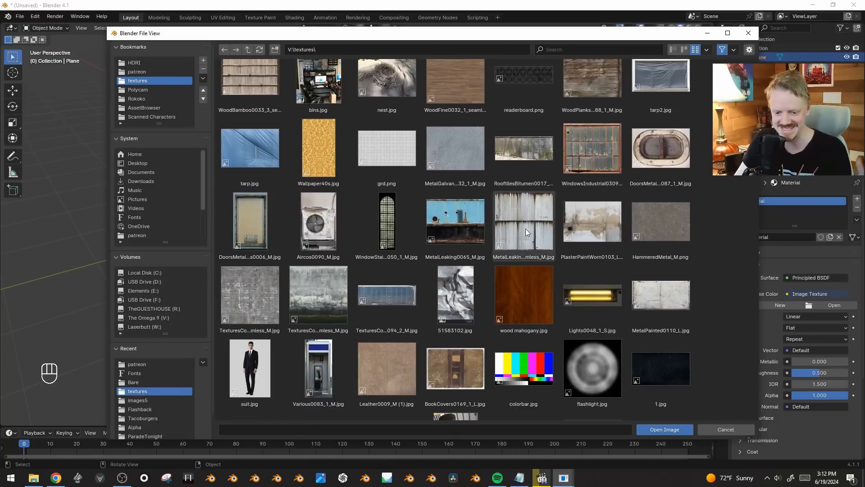
pyautogui.scroll(-4, 599, 311)
pyautogui.scroll(-5, 595, 279)
pyautogui.scroll(1, 588, 217)
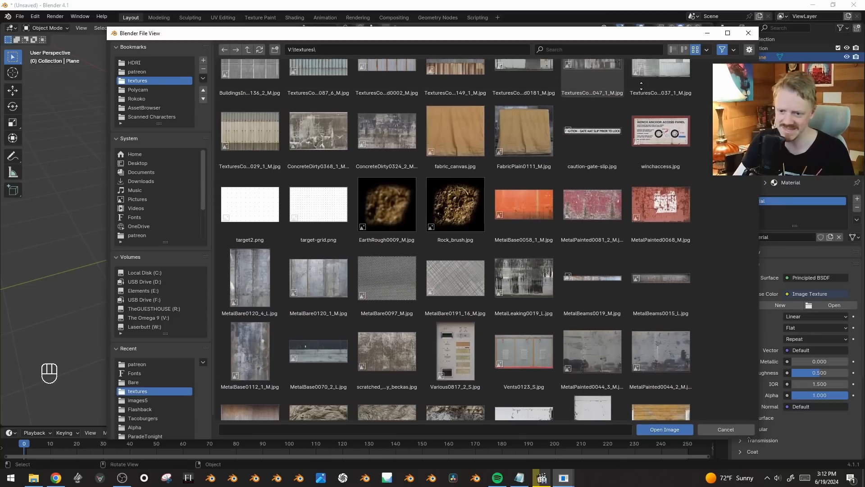
pyautogui.scroll(-15, 587, 212)
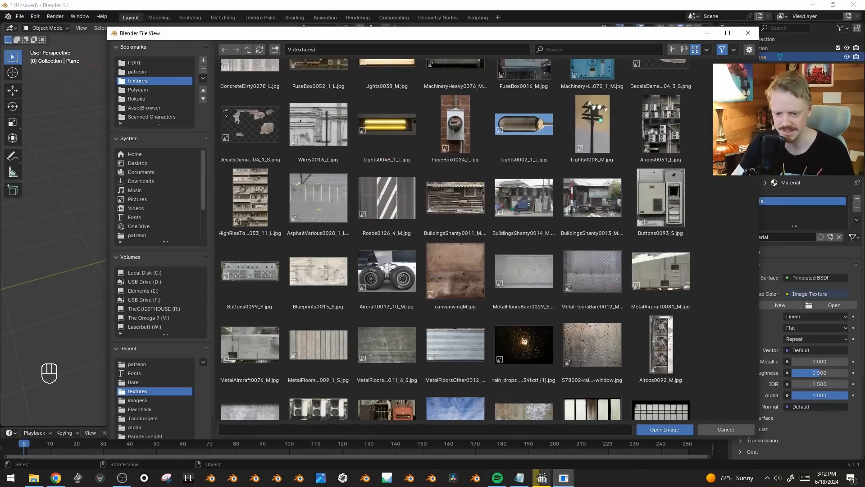
pyautogui.scroll(-10, 661, 244)
pyautogui.click(661, 244)
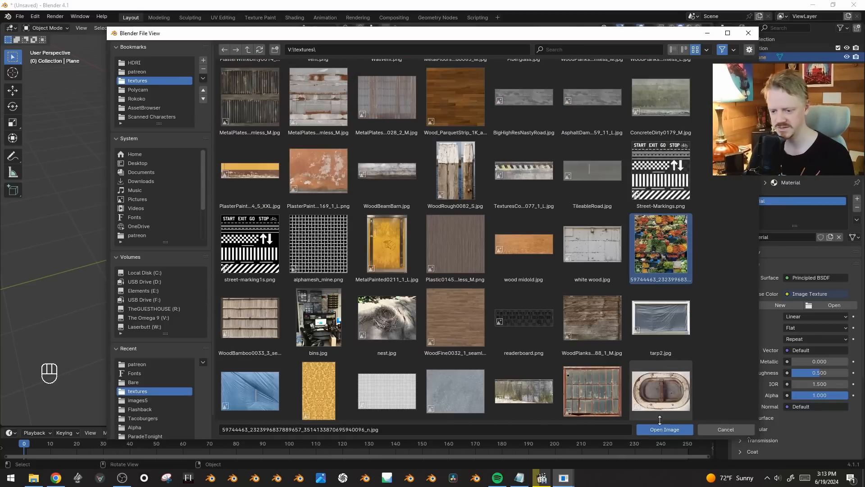
pyautogui.click(664, 431)
# - Switch to rendered shading and select the recessed inner faces from the backrest through the bend to the bed
pyautogui.press('z')
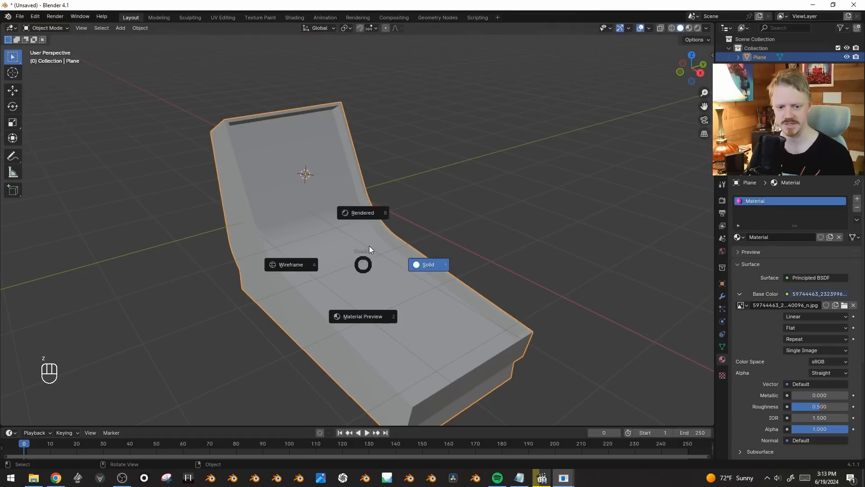
pyautogui.click(375, 219)
pyautogui.press('Tab')
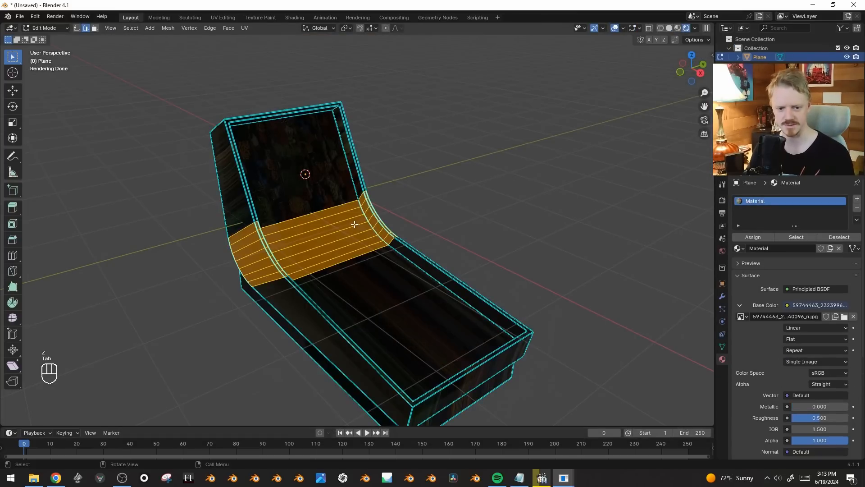
pyautogui.press('3')
pyautogui.click(333, 203)
pyautogui.keyDown('ctrl'); pyautogui.click(467, 295); pyautogui.keyUp('ctrl')
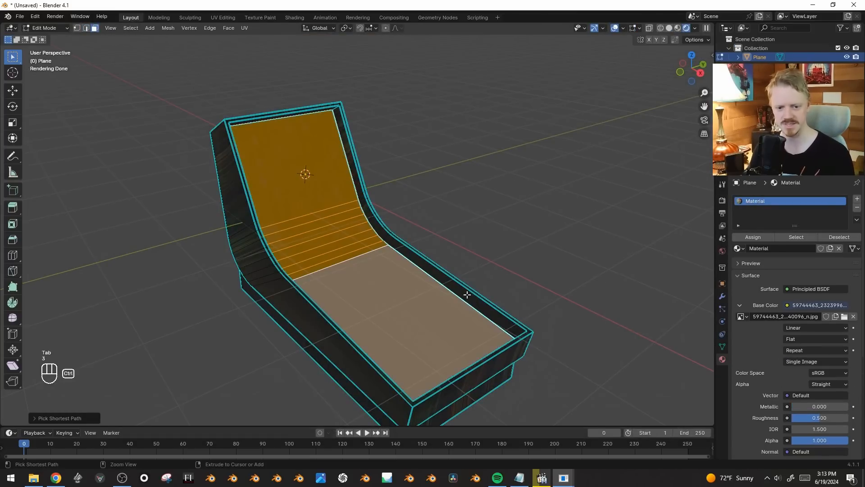
# - Add a second material named Outside, invert the face selection, and assign the material to the outer faces
pyautogui.click(858, 199)
pyautogui.click(782, 264)
pyautogui.doubleClick(788, 264)
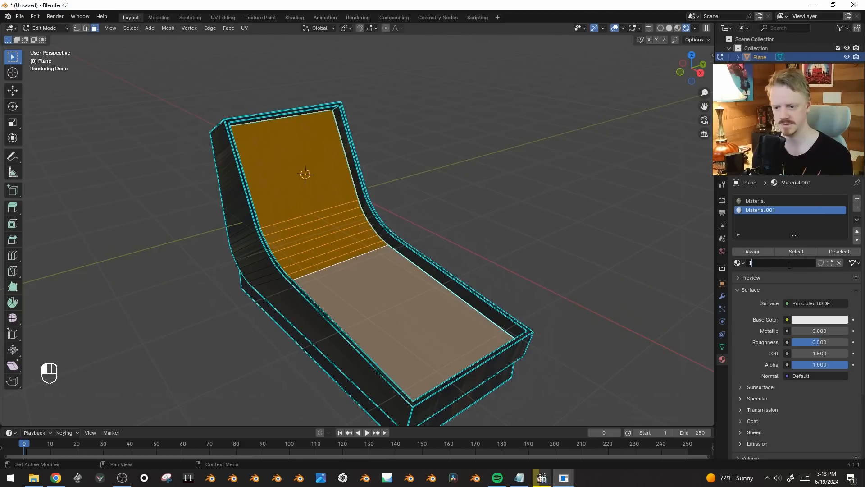
pyautogui.write('Outside')
pyautogui.press('Return')
pyautogui.hotkey('ctrl', 'i')
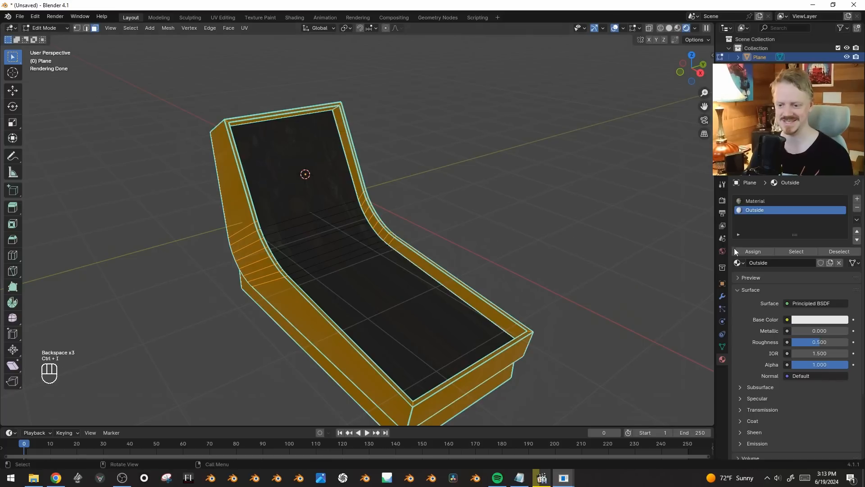
pyautogui.click(760, 251)
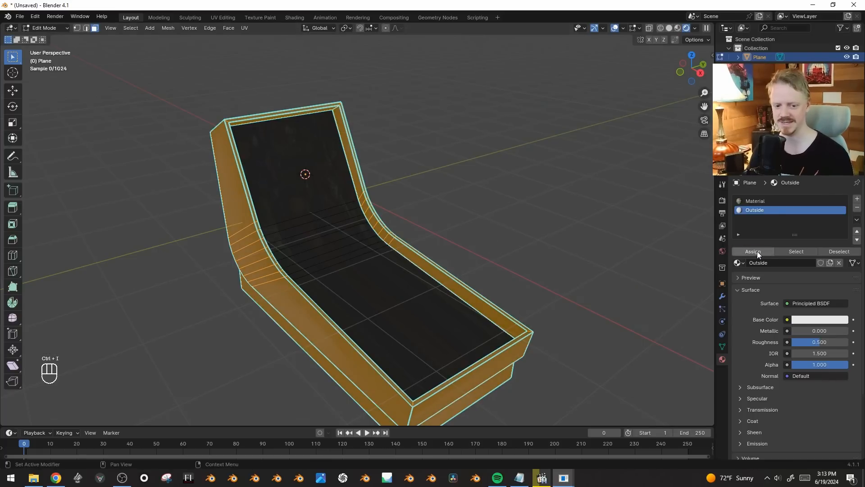
# - Darken the Outside material's Base Color to a brown and check the object in Object Mode
pyautogui.click(815, 320)
pyautogui.moveTo(842, 194); pyautogui.dragTo(841, 226)
pyautogui.press('Tab')
pyautogui.press('Tab')
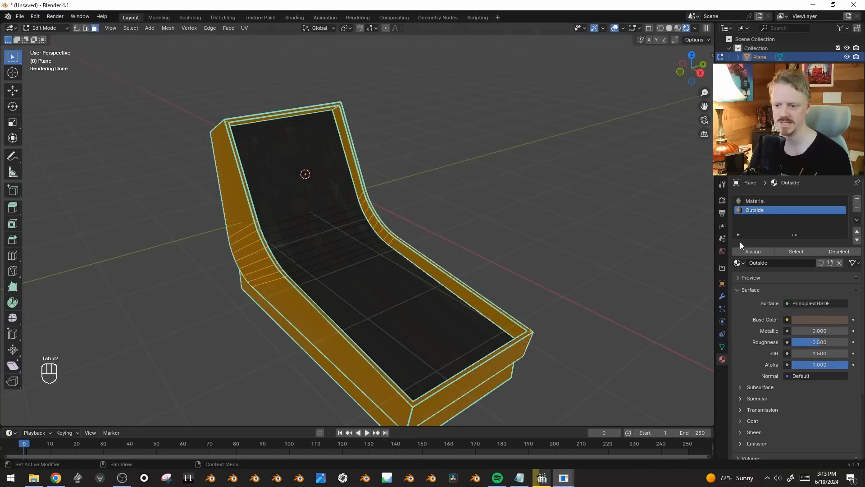
# - Clear the selection and select only the inner faces assigned to the produce photo material
pyautogui.click(757, 200)
pyautogui.hotkey('alt', 'a')
pyautogui.click(796, 251)
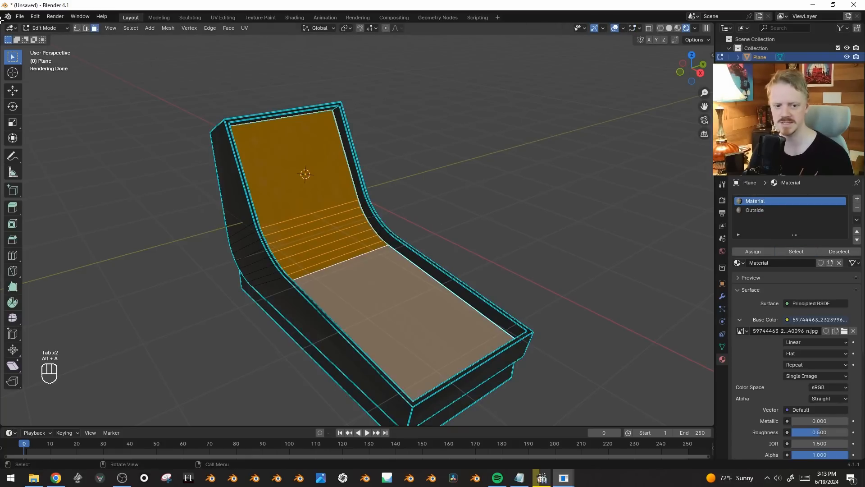
# - Split the 3D viewport and turn the new area into a UV Editor for the produce photo
pyautogui.moveTo(2, 28); pyautogui.dragTo(263, 30)
pyautogui.moveTo(444, 169)
pyautogui.mouseDown(button='middle')
pyautogui.moveTo(415, 169)
pyautogui.moveTo(451, 176)
pyautogui.mouseUp(button='middle')
pyautogui.click(11, 28)
pyautogui.click(34, 72)
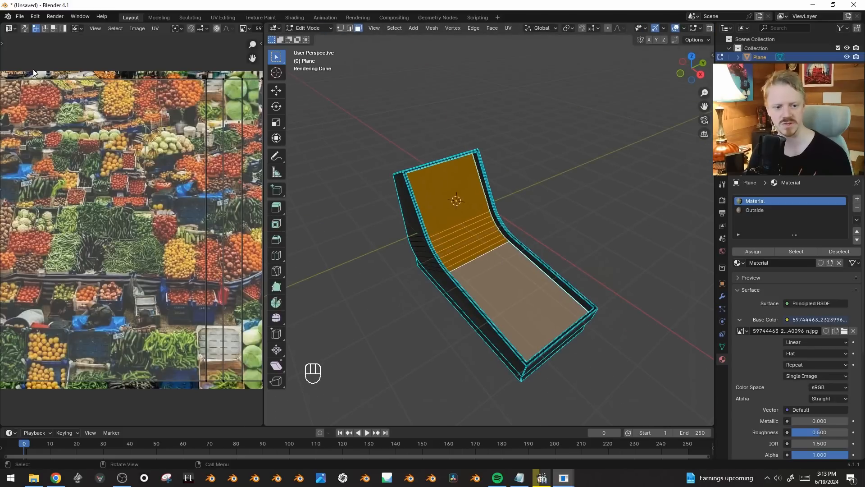
# - Try unwrapping the inner faces and collapsing their UVs along X into a thin vertical line, previewing in Object Mode
pyautogui.press('u')
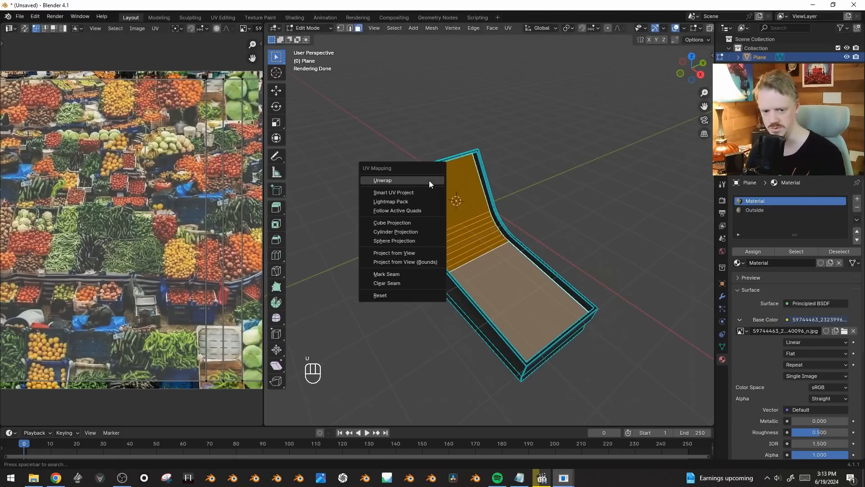
pyautogui.click(414, 180)
pyautogui.press('a')
pyautogui.press('s')
pyautogui.press('x')
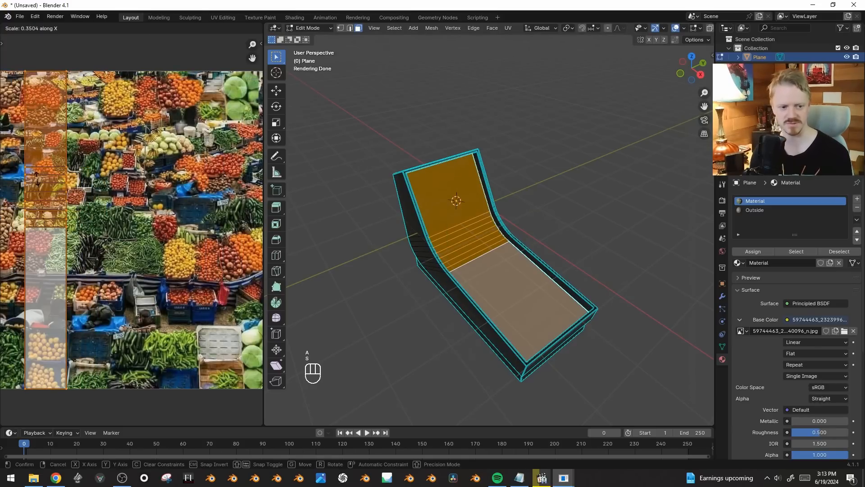
pyautogui.click(37, 178)
pyautogui.press('Tab')
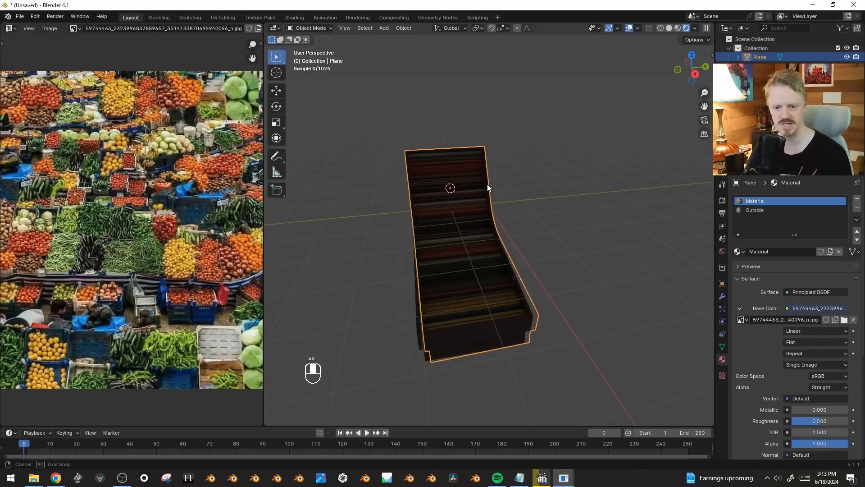
# - Try moving, shortening and rotating the collapsed UV line so it crosses the red peppers and yellow fruit
pyautogui.press('Tab')
pyautogui.press('g')
pyautogui.click(179, 306)
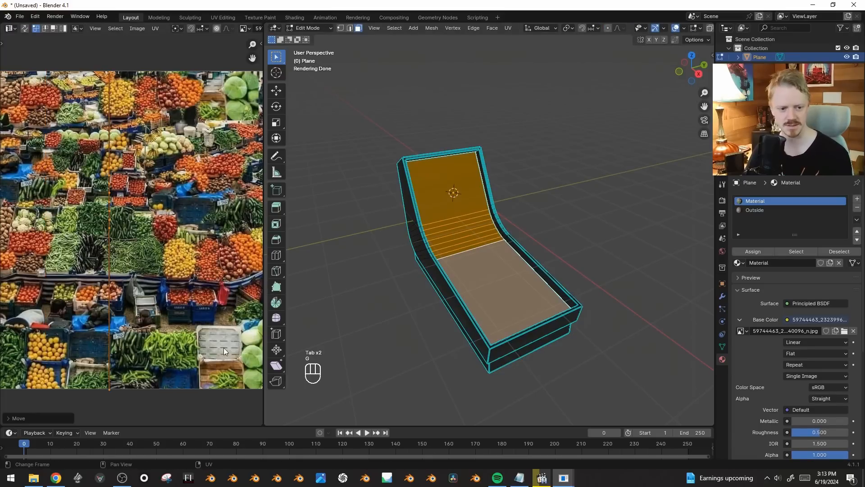
pyautogui.press('s')
pyautogui.click(120, 249)
pyautogui.press('g')
pyautogui.click(178, 257)
pyautogui.press('r')
pyautogui.click(218, 254)
pyautogui.press('g')
pyautogui.click(256, 264)
pyautogui.scroll(4, 176, 235)
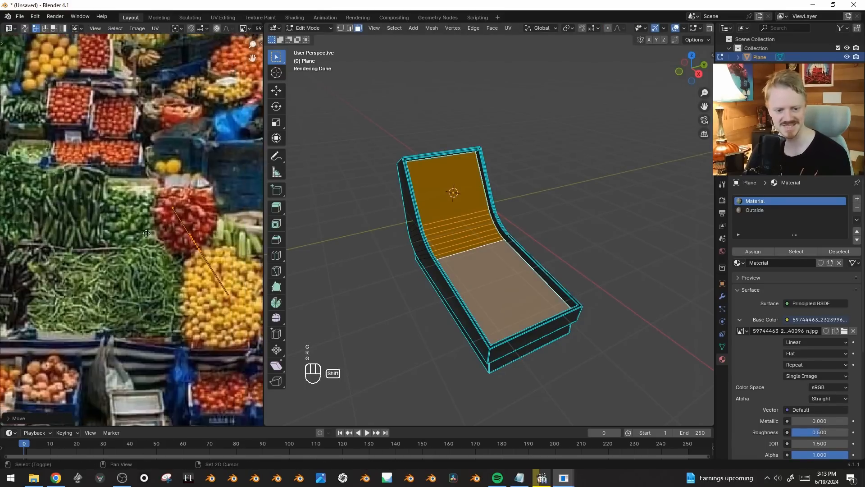
# - Preview the striped texture in Object Mode without overlays and try rotating the UV line further
pyautogui.press('Tab')
pyautogui.hotkey('shift', 'alt', 'z')
pyautogui.moveTo(550, 293)
pyautogui.mouseDown(button='middle')
pyautogui.moveTo(581, 276)
pyautogui.moveTo(527, 297)
pyautogui.moveTo(572, 303)
pyautogui.moveTo(558, 301)
pyautogui.mouseUp(button='middle')
pyautogui.hotkey('shift', 'alt', 'z')
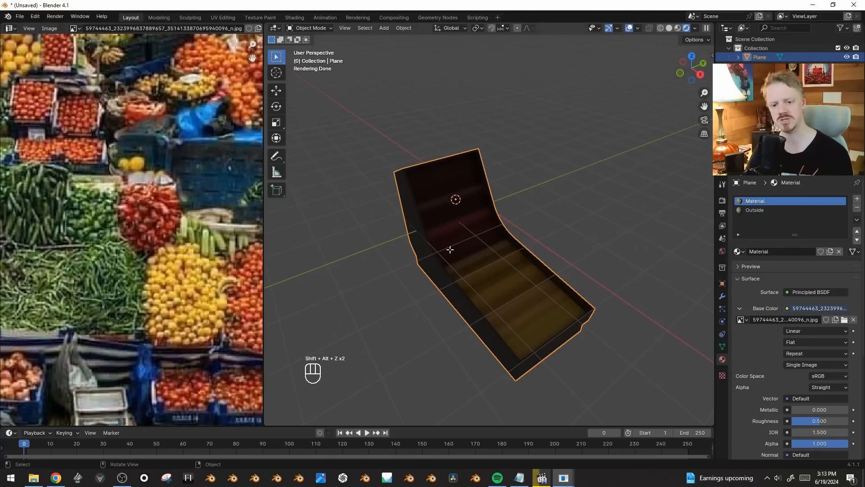
pyautogui.press('Tab')
pyautogui.press('r')
pyautogui.click(147, 209)
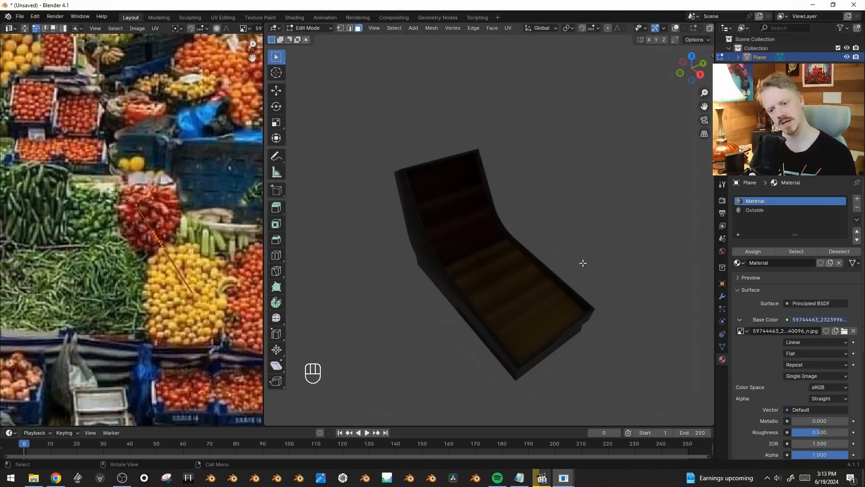
# - Undo the UV rotations, moves and scaling back to the layout before the UVs were collapsed
pyautogui.hotkey('ctrl', 'z')
pyautogui.hotkey('ctrl', 'z')
pyautogui.hotkey('ctrl', 'z')
pyautogui.hotkey('ctrl', 'z')
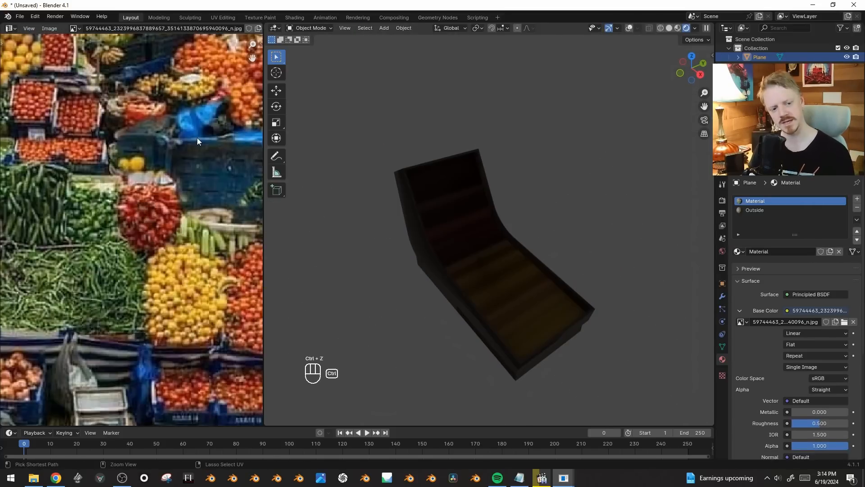
pyautogui.scroll(-4, 197, 137)
pyautogui.hotkey('ctrl', 'z')
pyautogui.hotkey('ctrl', 'z')
pyautogui.hotkey('ctrl', 'z')
pyautogui.hotkey('ctrl', 'z')
pyautogui.hotkey('ctrl', 'z')
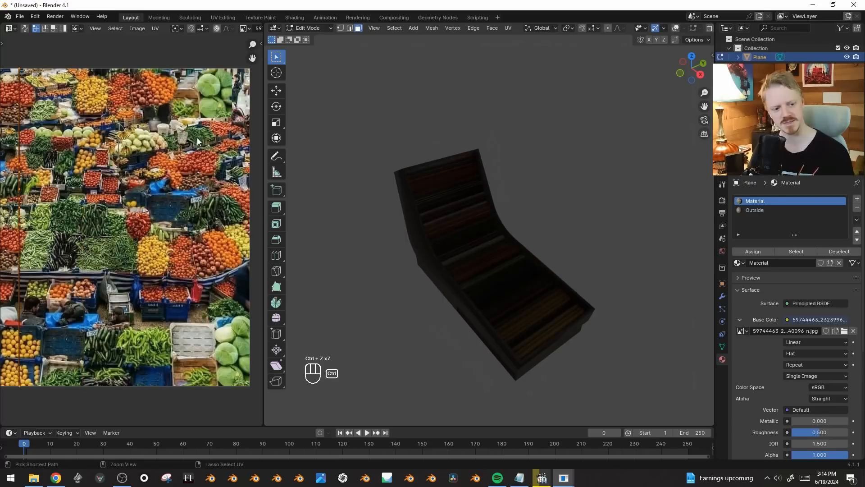
pyautogui.scroll(-3, 190, 146)
pyautogui.hotkey('ctrl', 'z')
# - Scale the UVs along Y to 0 so they collapse into a horizontal line over the photo
pyautogui.press('s')
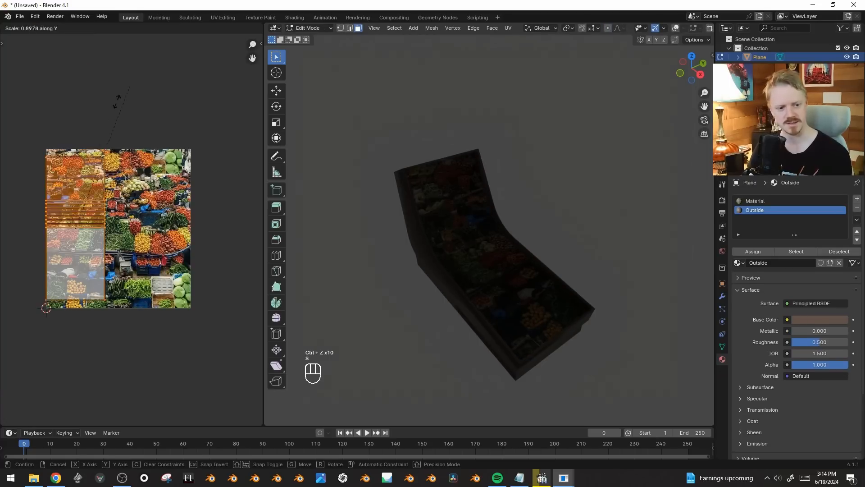
pyautogui.press('y')
pyautogui.press('0')
pyautogui.press('Return')
pyautogui.scroll(3, 132, 228)
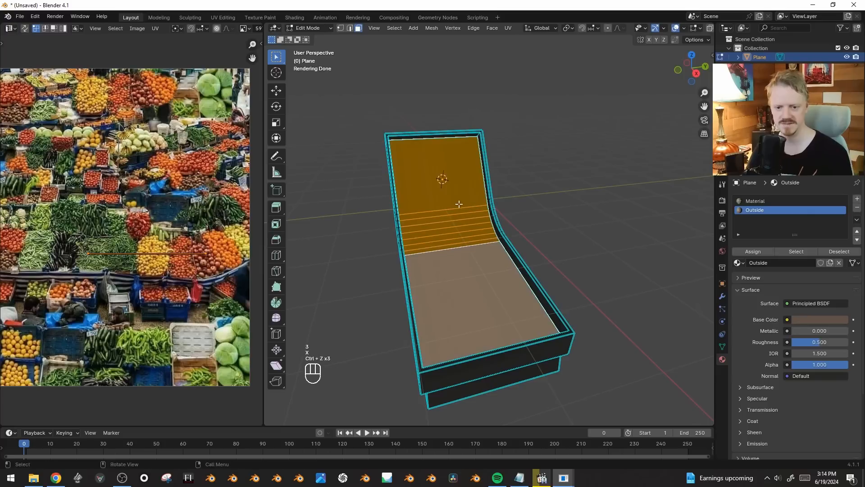
# - Add a centred lengthwise loop cut through the bin and select all the inner faces again
pyautogui.hotkey('ctrl', 'r')
pyautogui.click(430, 206)
pyautogui.rightClick(410, 187)
pyautogui.press('3')
pyautogui.press('c')
pyautogui.moveTo(423, 191)
pyautogui.mouseDown()
pyautogui.moveTo(459, 230)
pyautogui.moveTo(446, 214)
pyautogui.mouseUp()
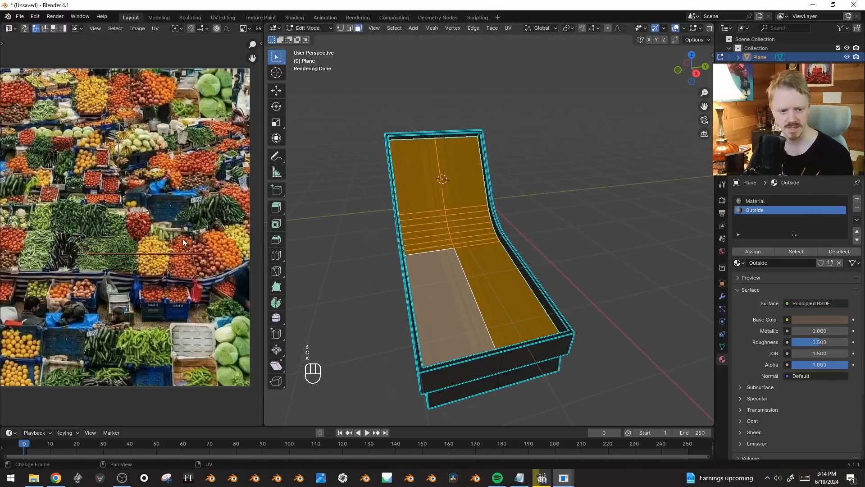
# - Move part of the collapsed UV line along X and check the resulting stripes in Object Mode
pyautogui.press('g')
pyautogui.press('g')
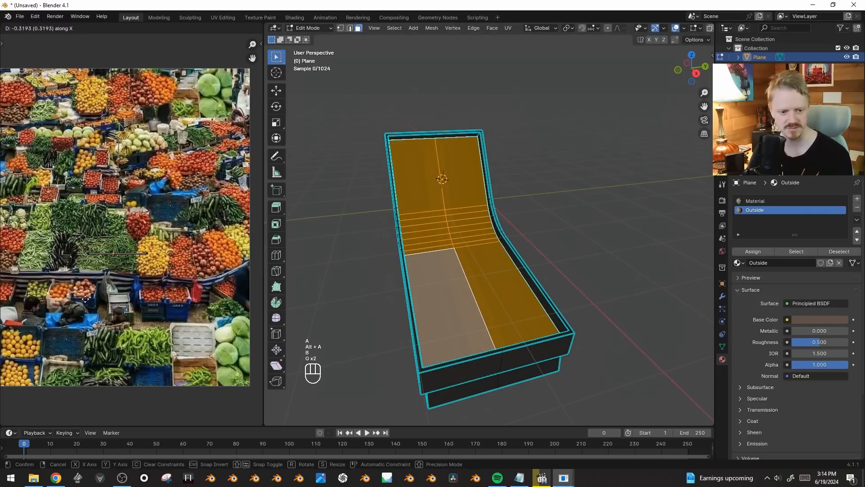
pyautogui.click(256, 306)
pyautogui.press('Tab')
pyautogui.press('Tab')
# - Select all the inner UVs, then scale, rotate and reposition them over the photo for red and yellow lengthwise stripes
pyautogui.press('a')
pyautogui.press('s')
pyautogui.press('g')
pyautogui.press('r')
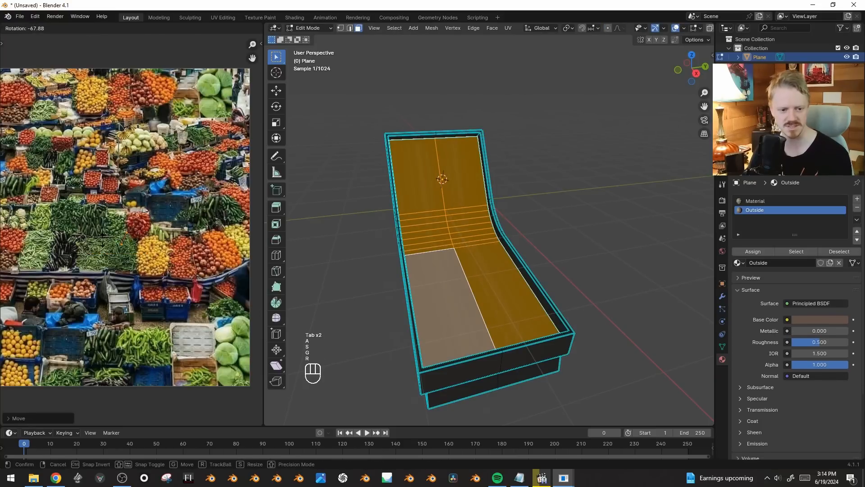
pyautogui.click(106, 253)
pyautogui.press('g')
pyautogui.click(258, 269)
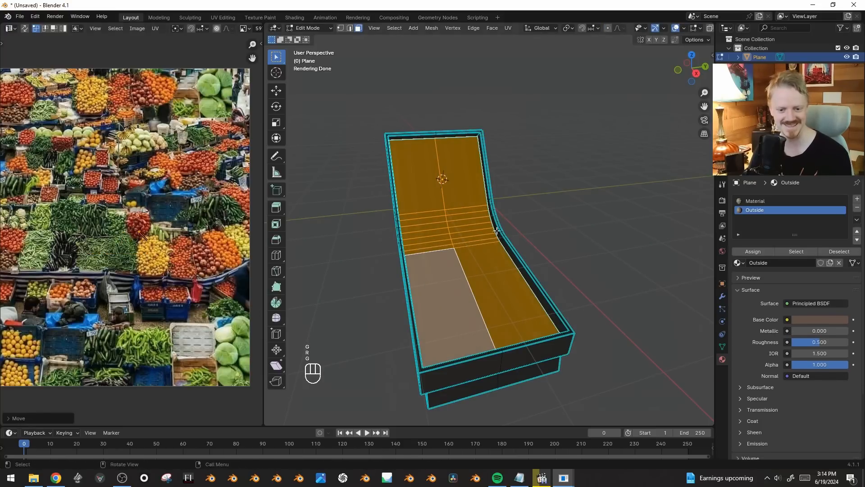
pyautogui.press('Tab')
pyautogui.hotkey('shift', 'a')
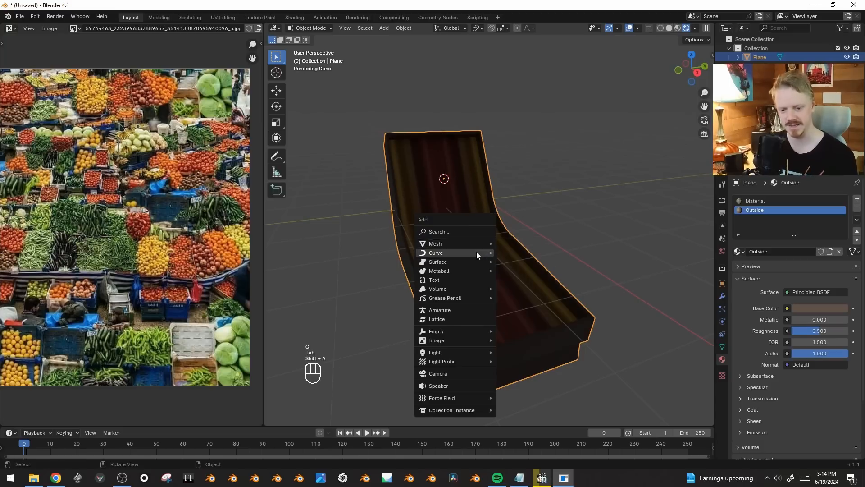
pyautogui.press('Tab')
pyautogui.keyDown('alt'); pyautogui.click(476, 136); pyautogui.keyUp('alt')
pyautogui.keyDown('alt'); pyautogui.click(478, 136); pyautogui.keyUp('alt')
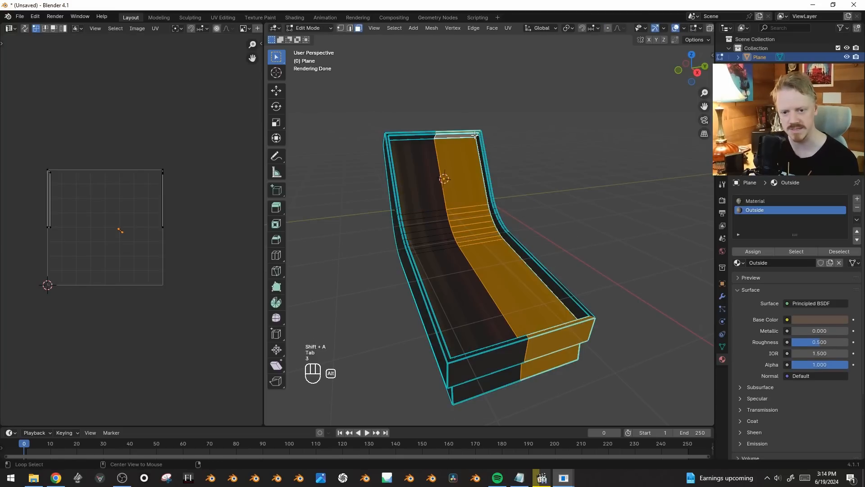
pyautogui.keyDown('alt'); pyautogui.click(476, 135); pyautogui.keyUp('alt')
pyautogui.keyDown('shift'); pyautogui.moveTo(534, 157); pyautogui.dragTo(589, 212, button='middle'); pyautogui.keyUp('shift')
# - Select only the two inner backrest faces and push them deeper along their normals
pyautogui.hotkey('alt', 'a')
pyautogui.click(449, 194)
pyautogui.keyDown('shift'); pyautogui.click(409, 197); pyautogui.keyUp('shift')
pyautogui.hotkey('alt', 's')
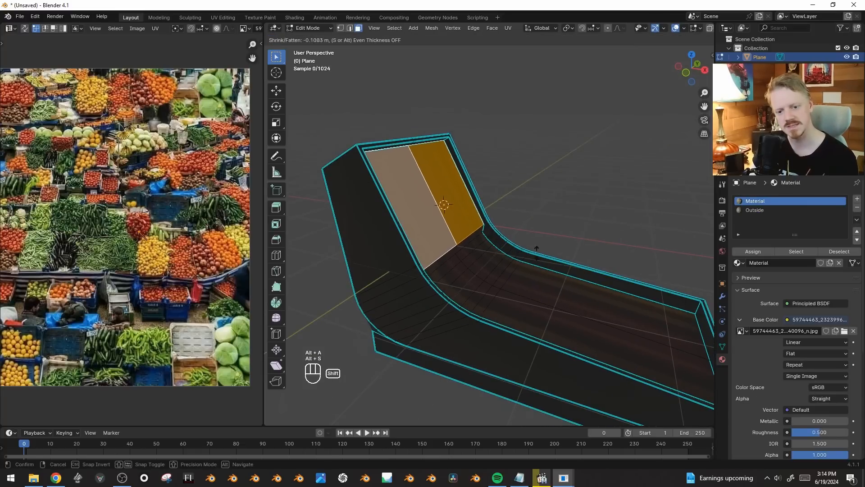
pyautogui.click(594, 172)
# - Add a loop cut around the inner rim wall, select the resulting face loop and extrude it along its normals
pyautogui.hotkey('ctrl', 'r')
pyautogui.click(489, 221)
pyautogui.rightClick(488, 221)
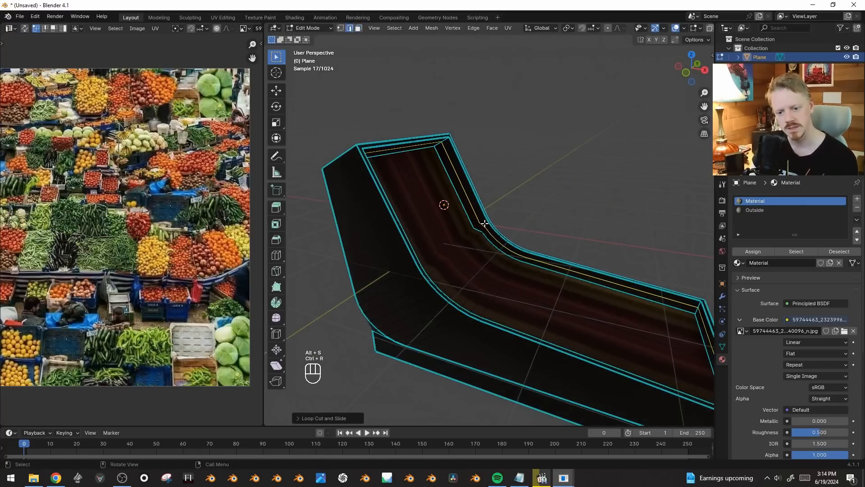
pyautogui.keyDown('alt'); pyautogui.click(486, 224); pyautogui.keyUp('alt')
pyautogui.moveTo(585, 191); pyautogui.dragTo(589, 194, button='middle')
pyautogui.scroll(3, 593, 192)
pyautogui.hotkey('alt', 'e')
pyautogui.click(575, 189)
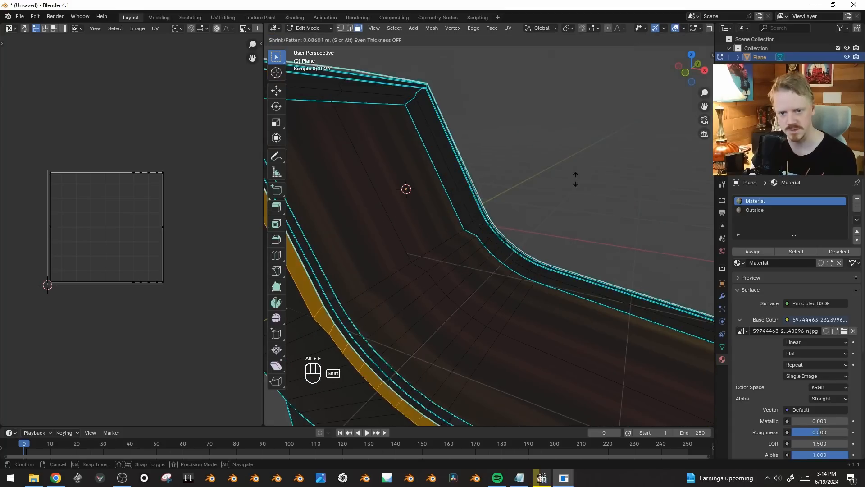
pyautogui.click(576, 191)
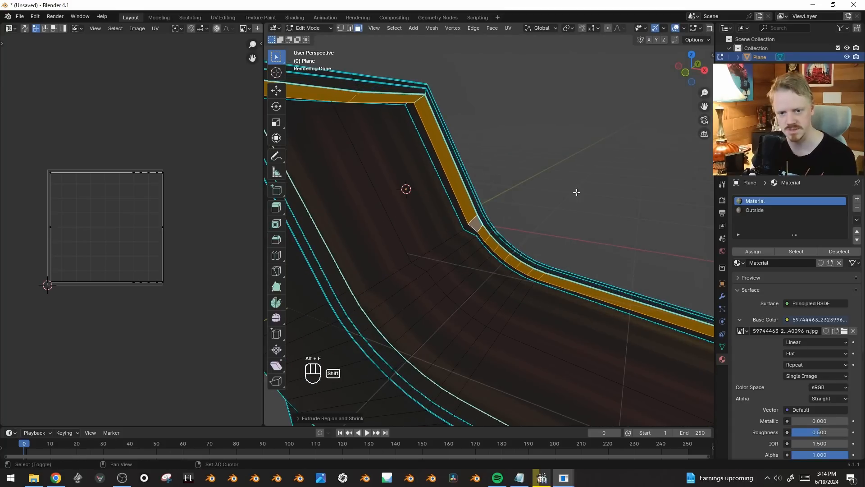
# - Select the inward-facing face loop beneath the extruded rim, using X-ray to reach it
pyautogui.hotkey('alt', 'z')
pyautogui.keyDown('alt'); pyautogui.click(412, 102); pyautogui.keyUp('alt')
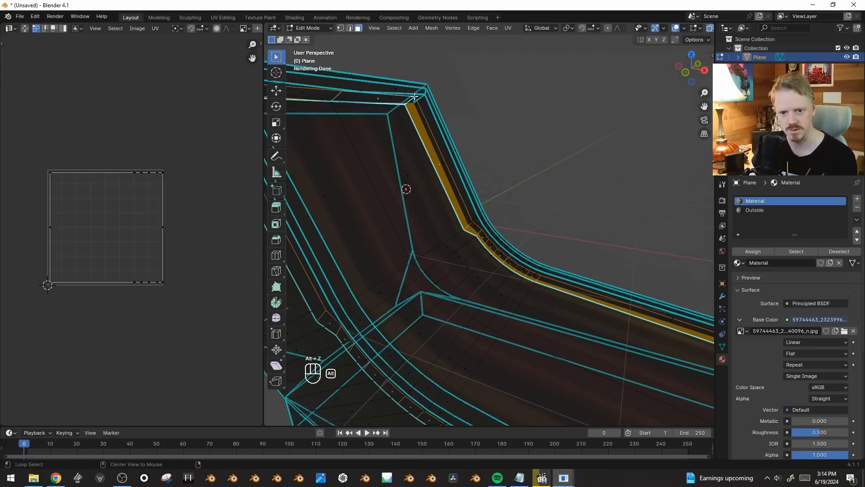
pyautogui.scroll(-2, 620, 190)
pyautogui.hotkey('alt', 'z')
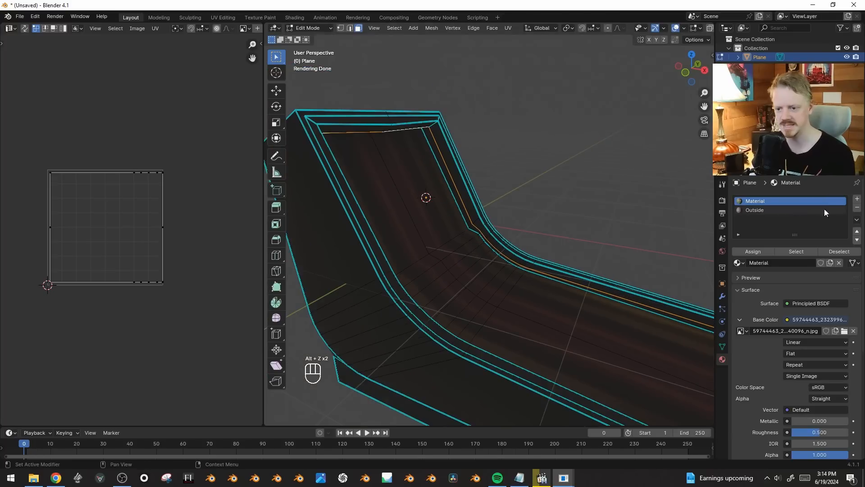
# - Add a third material for the selected faces with an Emission surface and a strength of 20
pyautogui.click(856, 199)
pyautogui.click(771, 262)
pyautogui.click(817, 303)
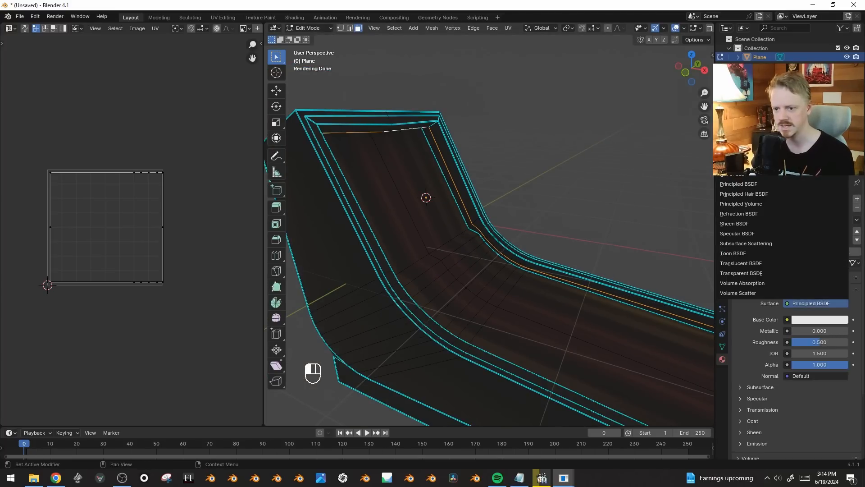
pyautogui.click(739, 134)
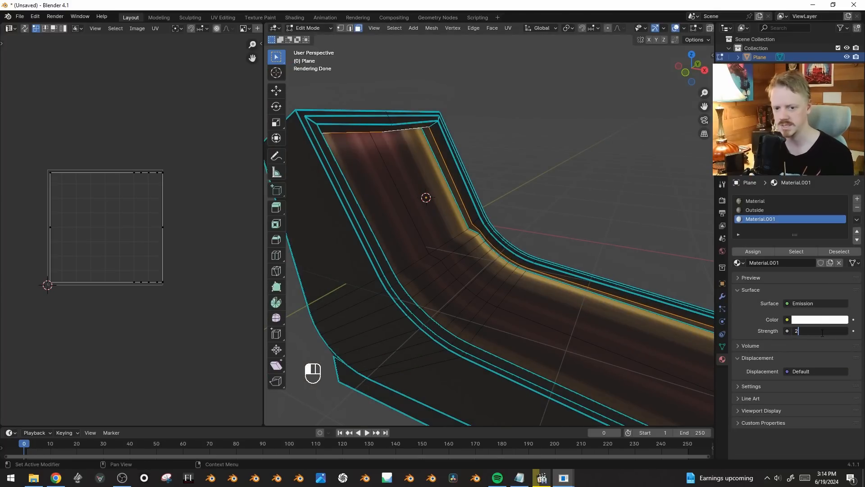
pyautogui.press('Return')
pyautogui.press('Tab')
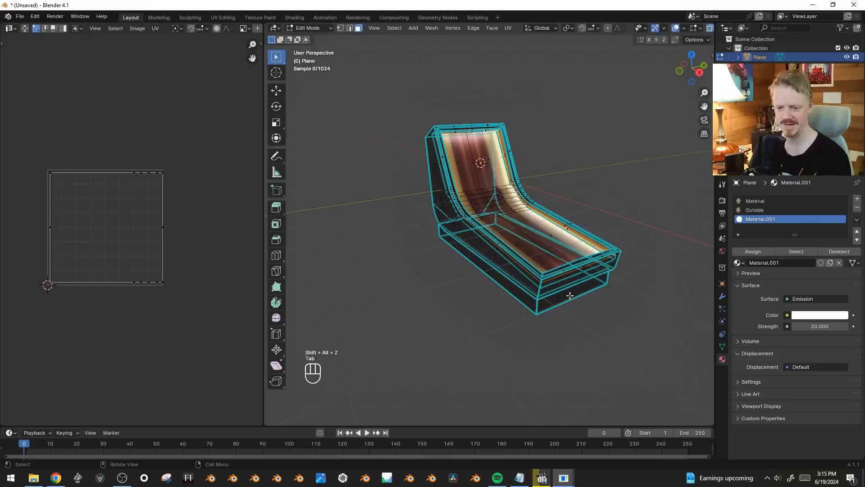
# - Select one half of the bin's front face, duplicate it in place and scale the copy down
pyautogui.press('3')
pyautogui.hotkey('alt', 'z')
pyautogui.click(563, 285)
pyautogui.keyDown('shift'); pyautogui.moveTo(546, 281); pyautogui.dragTo(479, 280, button='middle'); pyautogui.keyUp('shift')
pyautogui.scroll(3, 479, 281)
pyautogui.hotkey('shift', 'd')
pyautogui.rightClick(640, 243)
pyautogui.press('s')
pyautogui.click(565, 266)
# - Extrude the small front panel and lower one of its edges along Z, then return to Object Mode
pyautogui.press('e')
pyautogui.click(566, 300)
pyautogui.press('2')
pyautogui.press('g')
pyautogui.press('z')
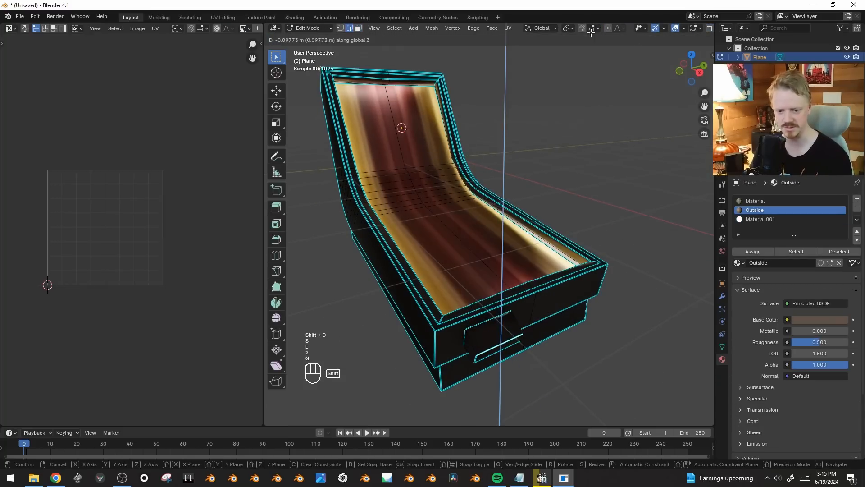
pyautogui.click(591, 34)
pyautogui.scroll(-3, 519, 113)
pyautogui.moveTo(457, 158)
pyautogui.keyDown('shift'); pyautogui.mouseDown(button='middle')
pyautogui.moveTo(491, 195)
pyautogui.moveTo(447, 194)
pyautogui.moveTo(448, 168)
pyautogui.mouseUp(button='middle'); pyautogui.keyUp('shift')
pyautogui.press('Tab')
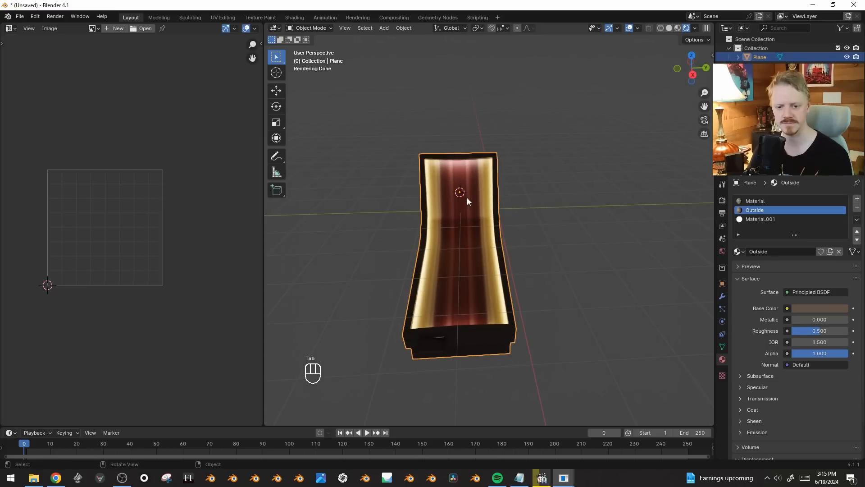
# - Add a cube at the 3D cursor on the backrest, scale it down and frame it
pyautogui.hotkey('shift', 'a')
pyautogui.moveTo(499, 183)
pyautogui.press('s')
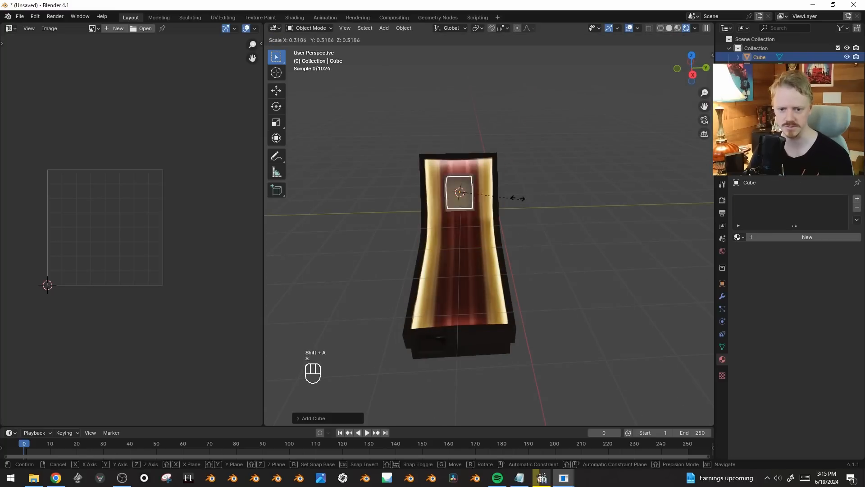
pyautogui.click(466, 192)
pyautogui.press('KP_Decimal')
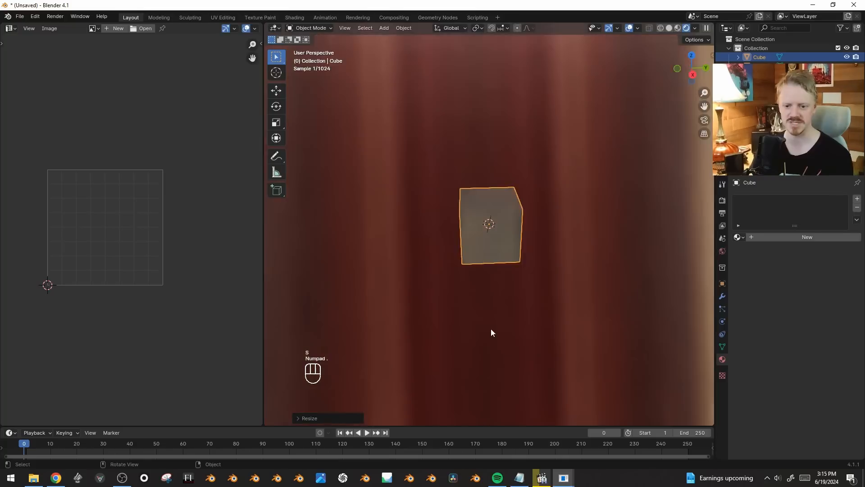
# - Shrink the cube's mesh further and stretch it along Y into a thin bar spanning the backrest
pyautogui.press('Tab')
pyautogui.press('s')
pyautogui.click(617, 229)
pyautogui.press('s')
pyautogui.press('y')
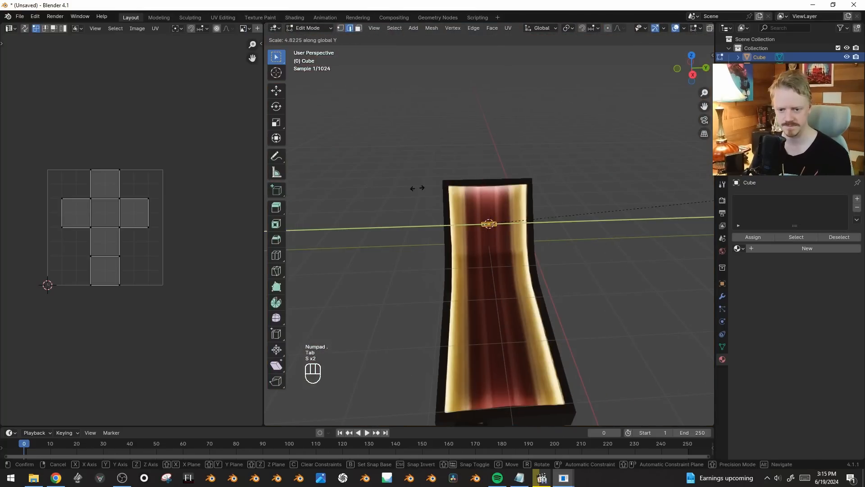
pyautogui.click(546, 223)
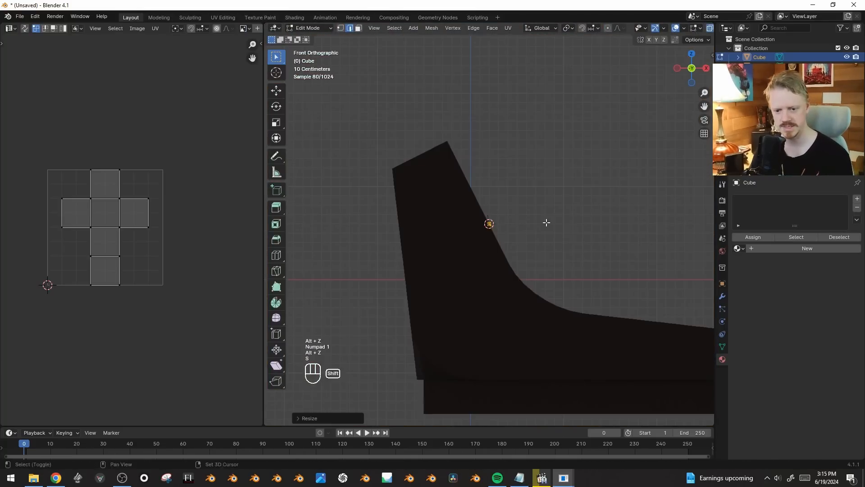
# - Duplicate the bar repeatedly in front view, spacing the copies along Z to make six bars over the backrest
pyautogui.hotkey('shift', 'd')
pyautogui.press('z')
pyautogui.click(549, 201)
pyautogui.hotkey('shift', 'd')
pyautogui.press('z')
pyautogui.click(551, 180)
pyautogui.hotkey('shift', 'd')
pyautogui.press('z')
pyautogui.click(551, 157)
pyautogui.hotkey('shift', 'd')
pyautogui.press('z')
pyautogui.click(553, 127)
pyautogui.hotkey('shift', 'd')
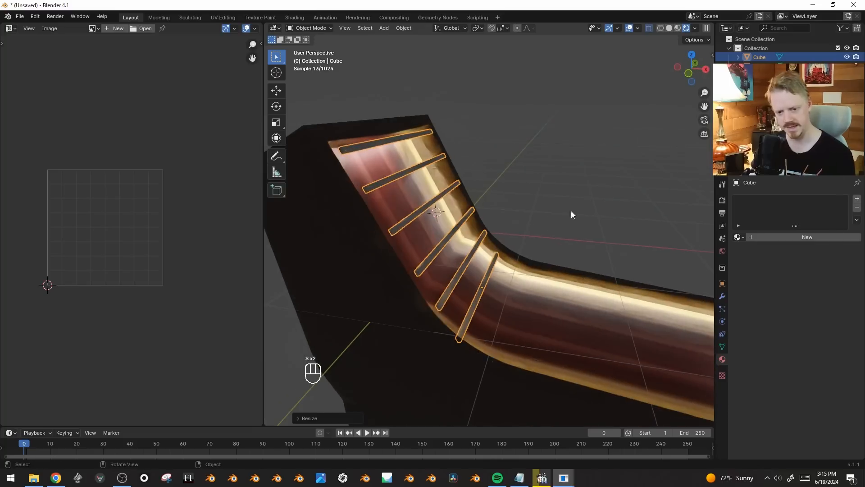
# - Duplicate the six bars slightly forward along X and give the copies a new material with an Emission surface
pyautogui.hotkey('shift', 'd')
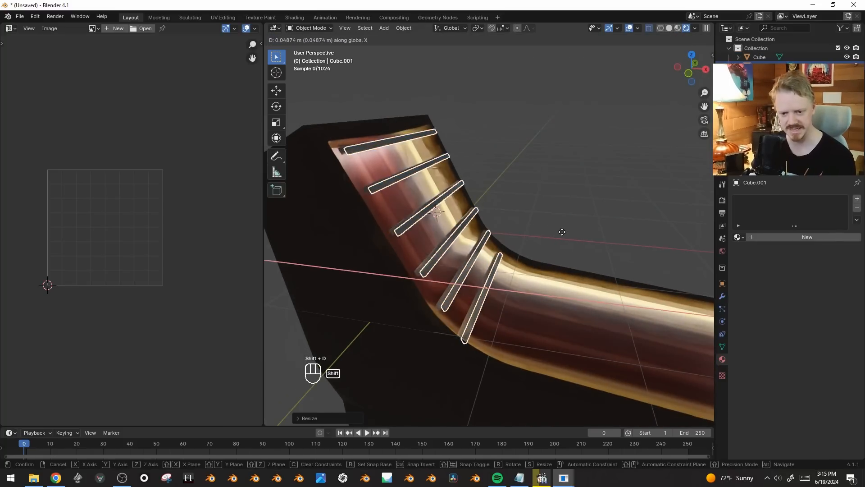
pyautogui.click(574, 237)
pyautogui.click(785, 238)
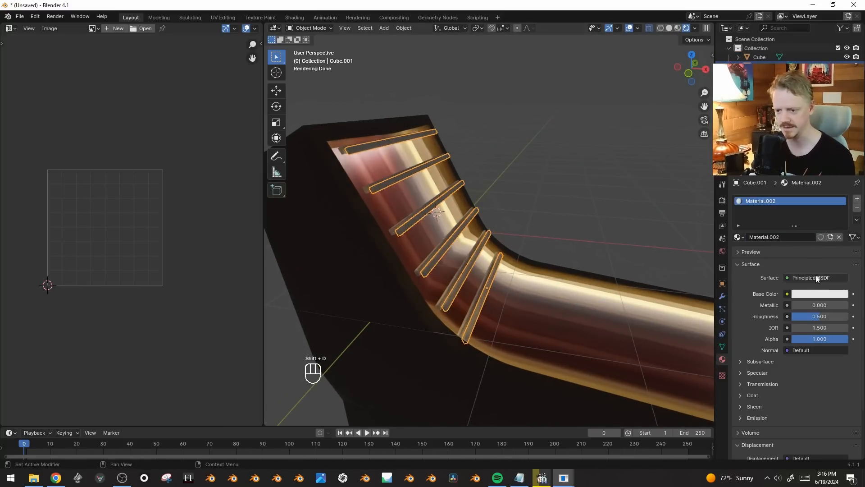
pyautogui.click(805, 279)
pyautogui.click(807, 196)
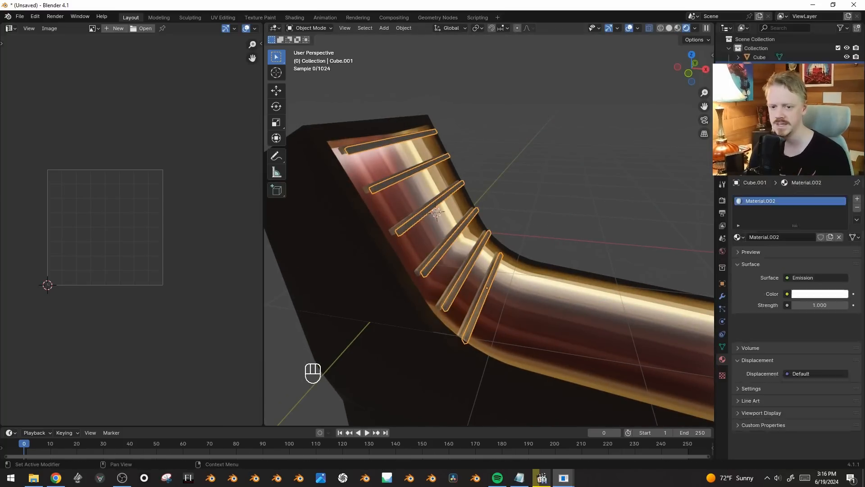
# - Show the bars' emission material in the Shader Editor, hide its sidebar and frame all nodes
pyautogui.hotkey('shift', 'F3')
pyautogui.hotkey('shift', 'F3')
pyautogui.hotkey('shift', 'F3')
pyautogui.hotkey('shift', 'F3')
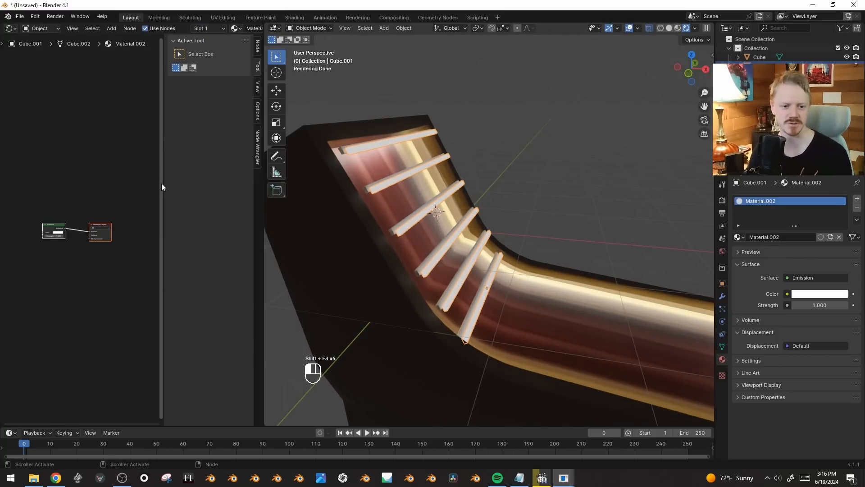
pyautogui.press('n')
pyautogui.press('Home')
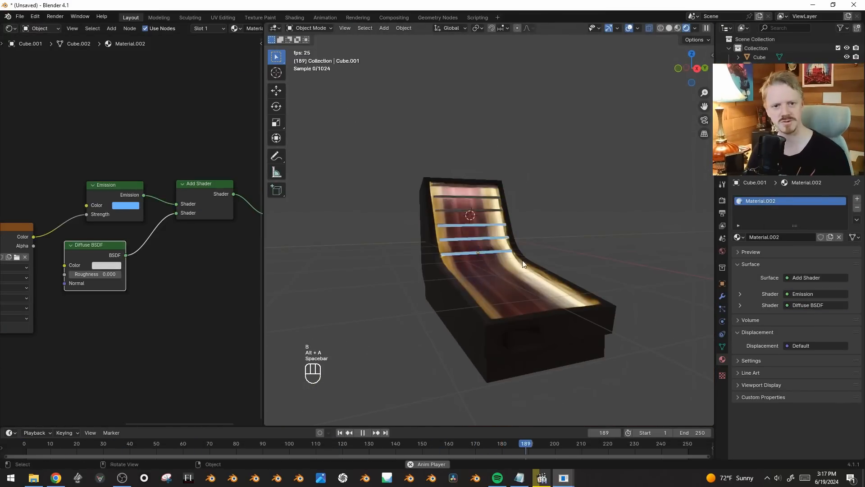
# - Join the selected light bars and the display body into a single object and play the animation
pyautogui.hotkey('shift', 'alt', 'z')
pyautogui.hotkey('shift', 'alt', 'z')
pyautogui.hotkey('shift', 'alt', 'z')
pyautogui.press('b')
pyautogui.moveTo(429, 159); pyautogui.dragTo(564, 315)
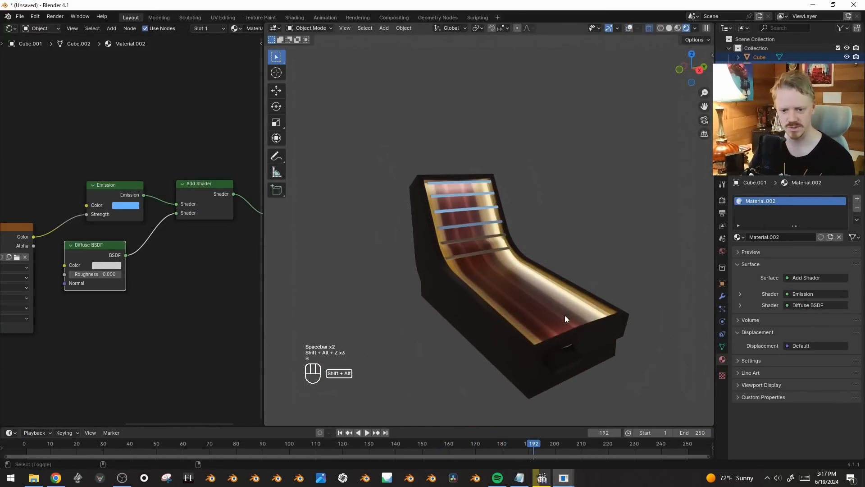
pyautogui.hotkey('shift', 'alt', 'z')
pyautogui.hotkey('ctrl', 'j')
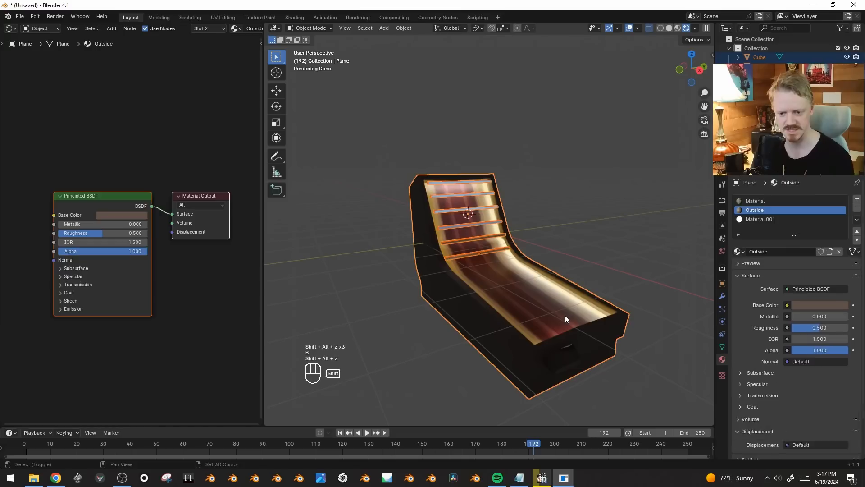
pyautogui.press('space')
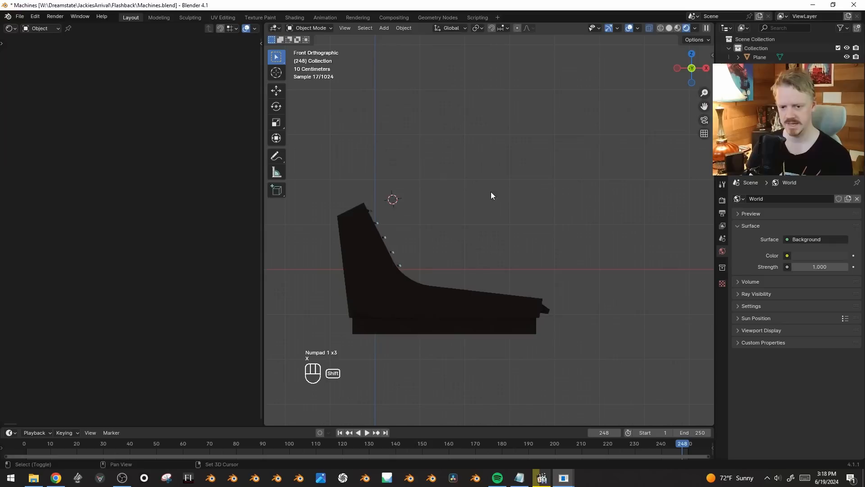
# - Add a Bézier circle above the front end of the prop and rotate it about X to face the front view
pyautogui.hotkey('shift', 'a')
pyautogui.moveTo(572, 177)
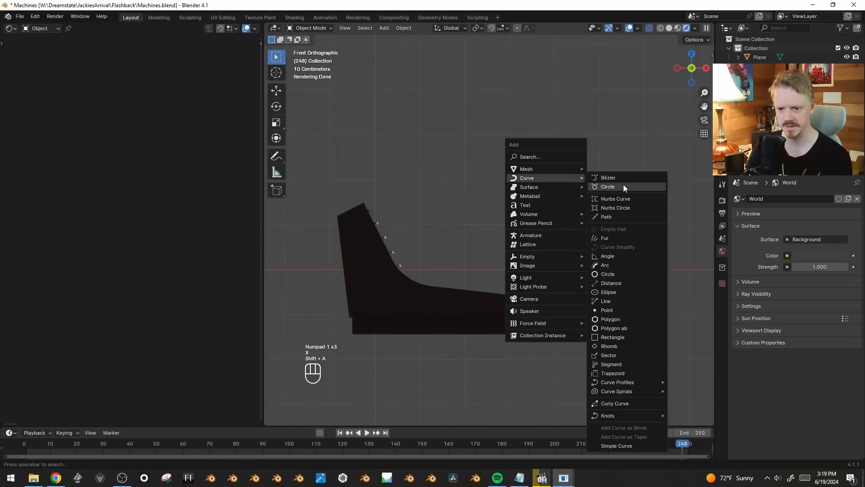
pyautogui.click(625, 185)
pyautogui.press('r')
pyautogui.press('x')
pyautogui.click(592, 116)
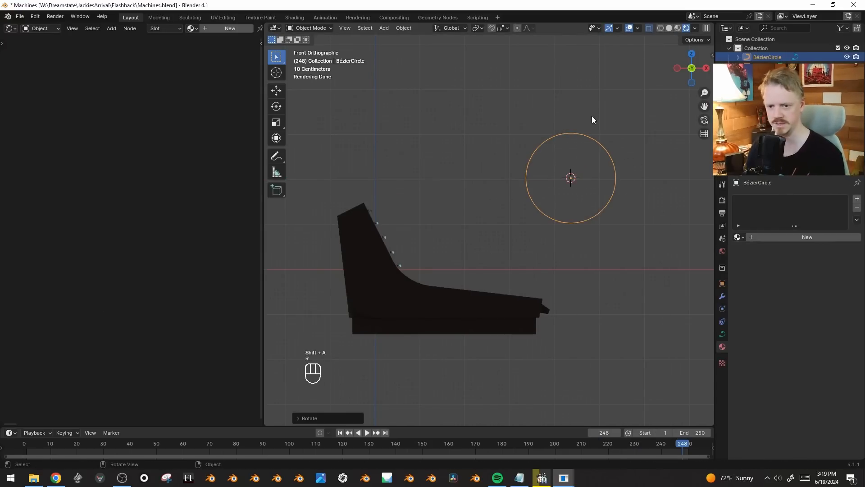
# - Duplicate and scale down the circle in Edit Mode to make four concentric rings, then return to Object Mode
pyautogui.press('Tab')
pyautogui.keyDown('shift'); pyautogui.moveTo(694, 62); pyautogui.dragTo(637, 104, button='middle'); pyautogui.keyUp('shift')
pyautogui.scroll(2, 636, 104)
pyautogui.hotkey('shift', 'd')
pyautogui.press('s')
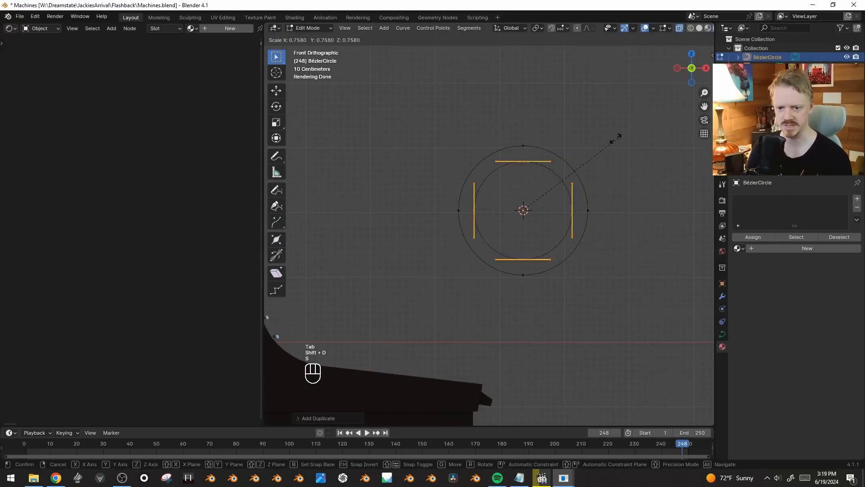
pyautogui.click(618, 145)
pyautogui.hotkey('shift', 'd')
pyautogui.press('s')
pyautogui.click(582, 175)
pyautogui.hotkey('shift', 'd')
pyautogui.press('s')
pyautogui.click(555, 197)
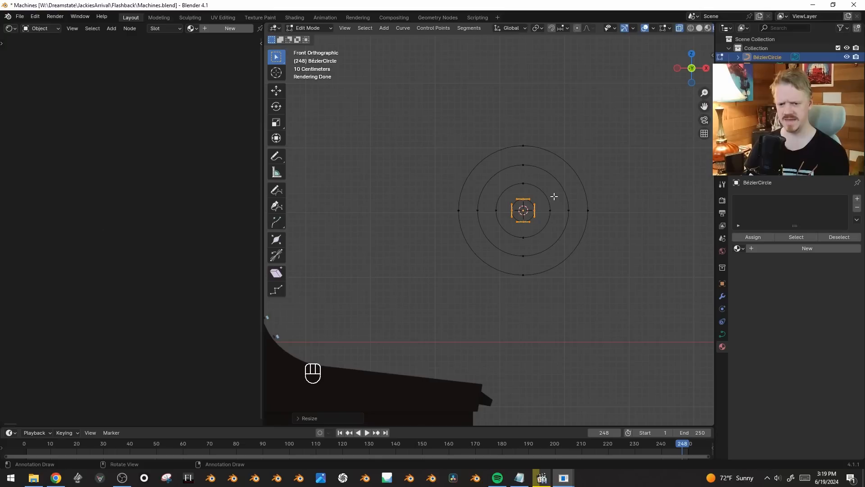
pyautogui.press('s')
pyautogui.click(582, 157)
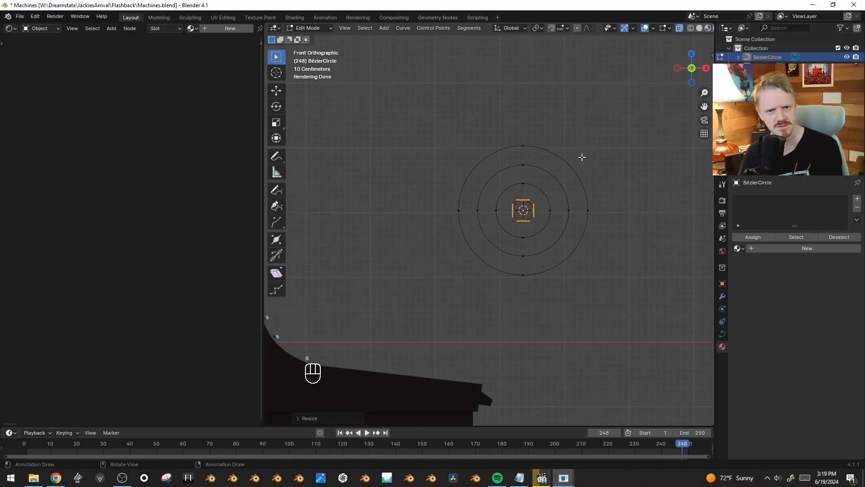
pyautogui.press('Tab')
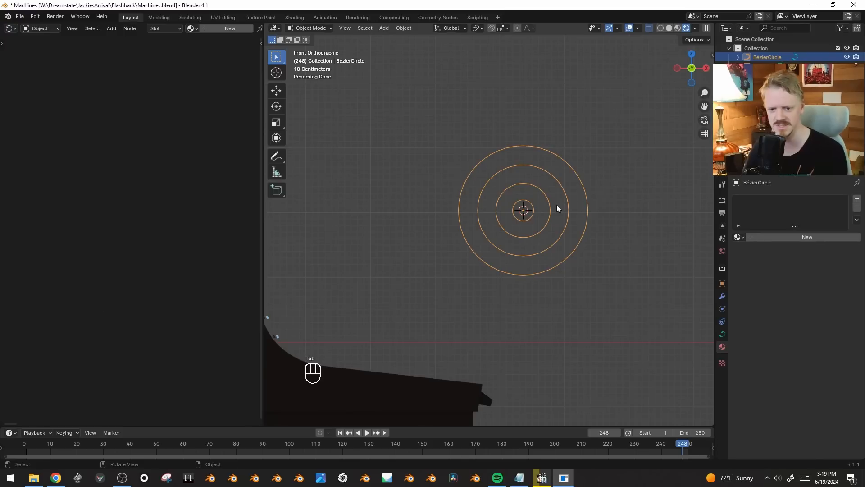
# - Set the rings' bevel depth to 0.03 m in the curve geometry settings
pyautogui.click(723, 336)
pyautogui.click(747, 347)
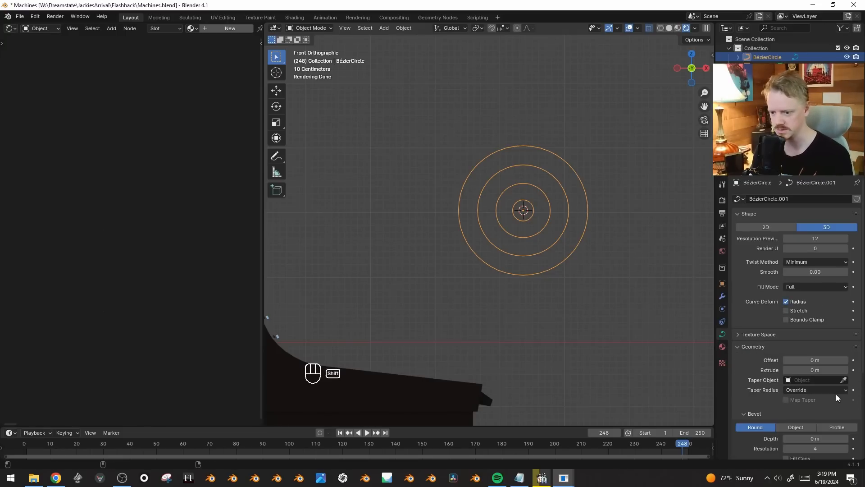
pyautogui.keyDown('shift'); pyautogui.moveTo(815, 438); pyautogui.dragTo(769, 403); pyautogui.keyUp('shift')
# - Convert the beveled ring curve to a mesh
pyautogui.press('F3')
pyautogui.write('conver')
pyautogui.press('Return')
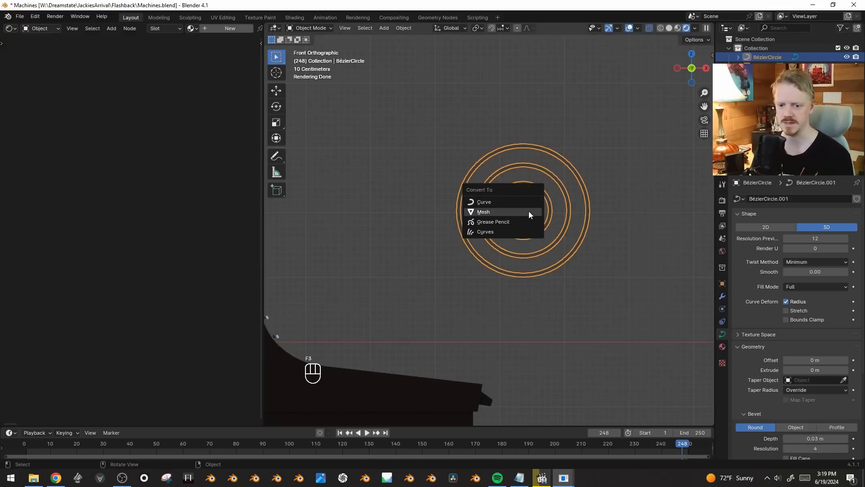
pyautogui.click(529, 211)
# - Check the Animated material on the display body and assign it to the concentric rings
pyautogui.scroll(-2, 547, 197)
pyautogui.keyDown('shift'); pyautogui.moveTo(546, 197); pyautogui.dragTo(610, 196, button='middle'); pyautogui.keyUp('shift')
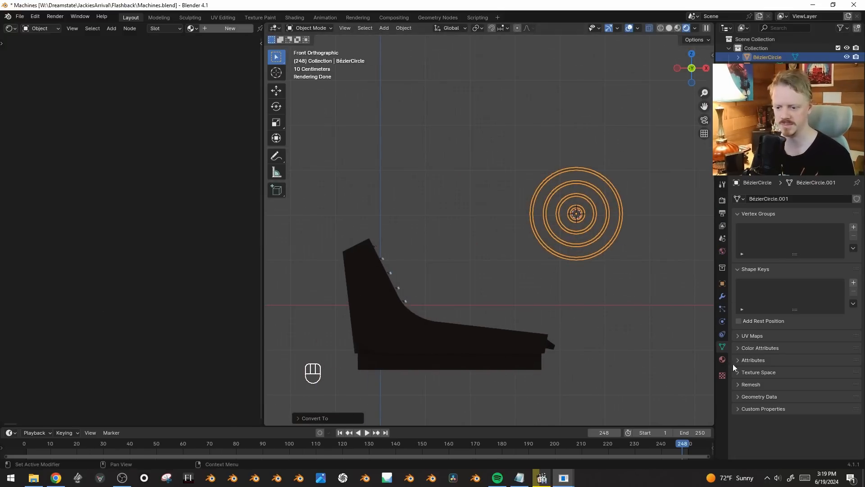
pyautogui.moveTo(442, 288); pyautogui.dragTo(465, 304, button='middle')
pyautogui.click(466, 305)
pyautogui.click(723, 359)
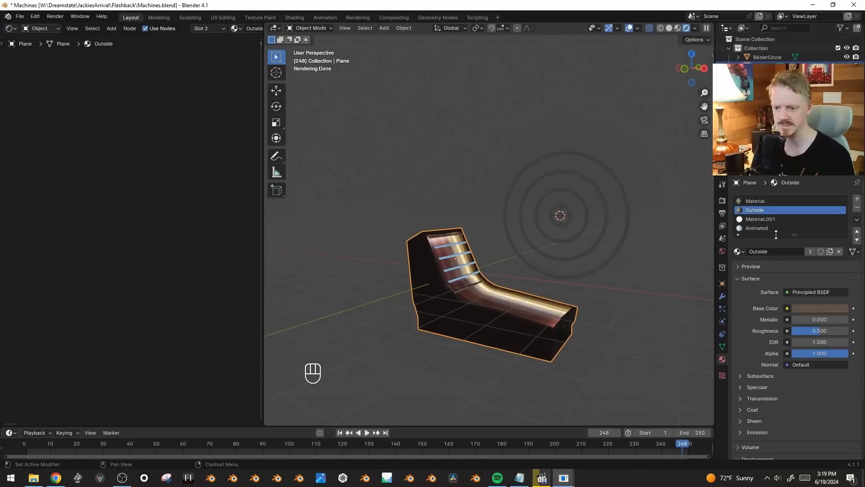
pyautogui.click(762, 228)
pyautogui.click(579, 225)
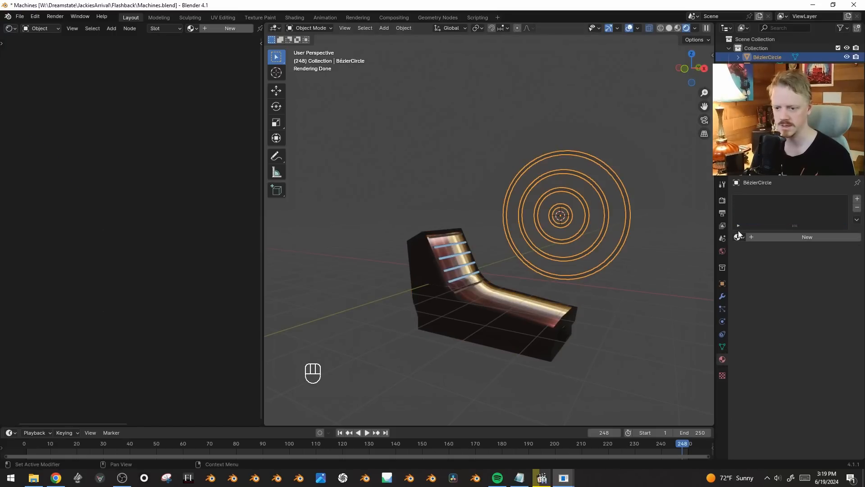
pyautogui.click(738, 237)
pyautogui.press('Return')
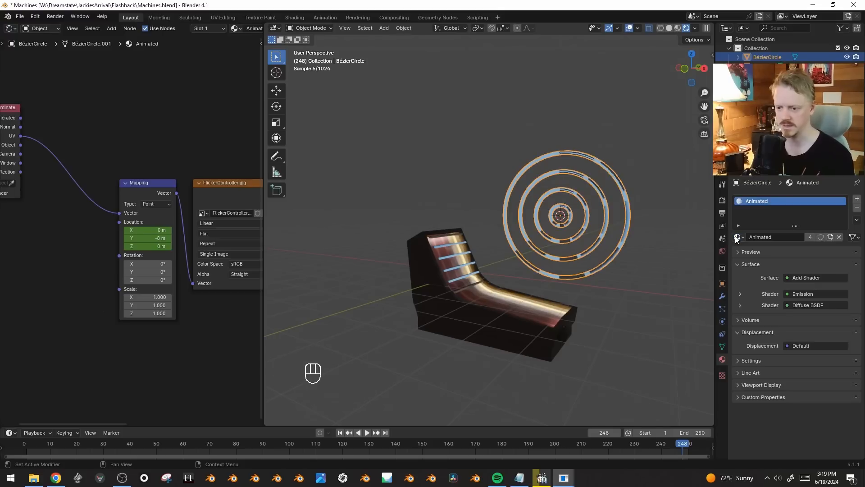
# - Make the rings' Animated material a separate copy and set its Emission color to orange
pyautogui.click(816, 238)
pyautogui.moveTo(99, 156); pyautogui.dragTo(143, 210, button='middle')
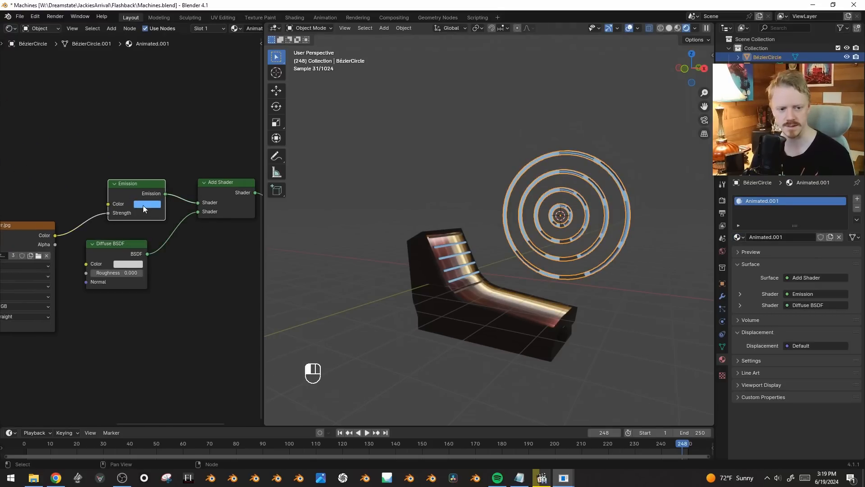
pyautogui.click(143, 206)
pyautogui.moveTo(174, 125)
pyautogui.mouseDown()
pyautogui.moveTo(166, 123)
pyautogui.moveTo(166, 131)
pyautogui.mouseUp()
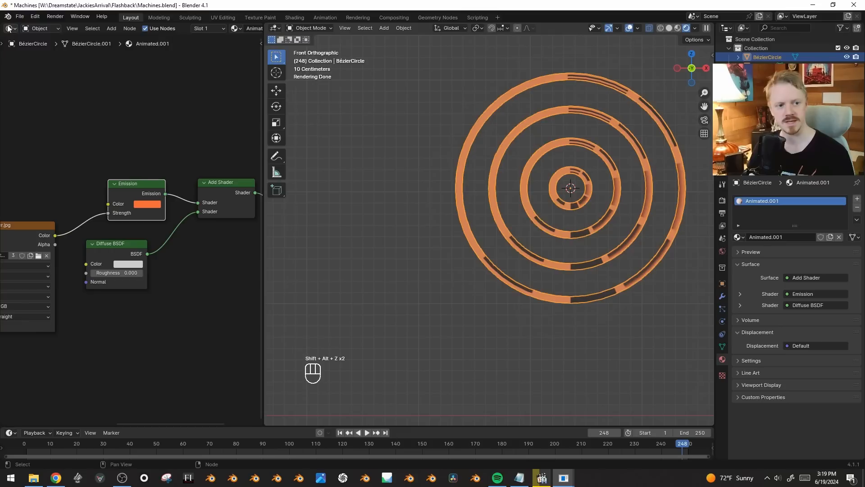
# - Open the UV Editor and unwrap all the ring geometry
pyautogui.click(8, 28)
pyautogui.click(41, 72)
pyautogui.press('Tab')
pyautogui.press('a')
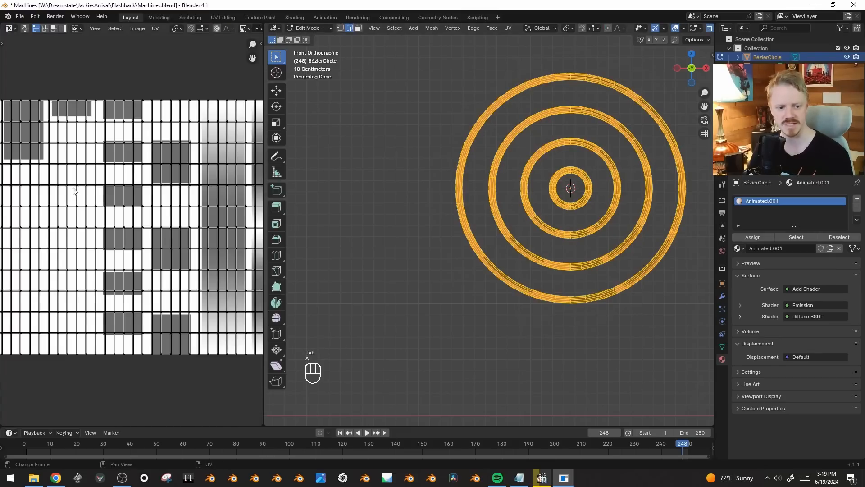
pyautogui.press('a')
pyautogui.press('u')
pyautogui.click(558, 165)
# - Select the linked ring UV islands one by one and move them apart in a row along X
pyautogui.press('l')
pyautogui.doubleClick(138, 223)
pyautogui.press('g')
pyautogui.press('x')
pyautogui.click(128, 239)
pyautogui.doubleClick(148, 231)
pyautogui.press('g')
pyautogui.click(88, 230)
pyautogui.doubleClick(129, 234)
pyautogui.press('g')
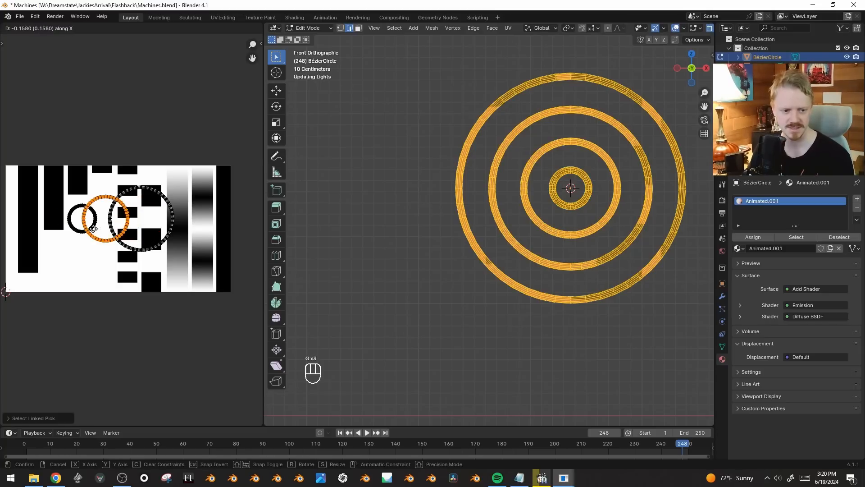
pyautogui.click(109, 221)
# - Scale all UV islands down around their individual origins to about 0.1 and reposition the row
pyautogui.press('a')
pyautogui.click(179, 28)
pyautogui.click(193, 79)
pyautogui.press('s')
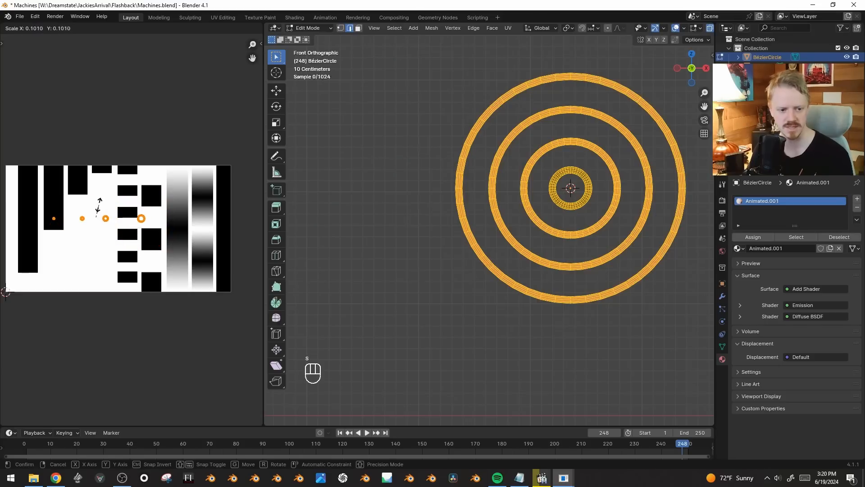
pyautogui.click(99, 209)
pyautogui.press('g')
pyautogui.click(108, 220)
# - Box-select the smallest UV island and nudge it along X
pyautogui.hotkey('alt', 'a')
pyautogui.press('b')
pyautogui.press('g')
pyautogui.press('x')
pyautogui.moveTo(104, 216)
pyautogui.mouseDown()
pyautogui.moveTo(127, 240)
pyautogui.moveTo(78, 242)
pyautogui.mouseUp()
pyautogui.click(162, 242)
pyautogui.press('a')
pyautogui.press('g')
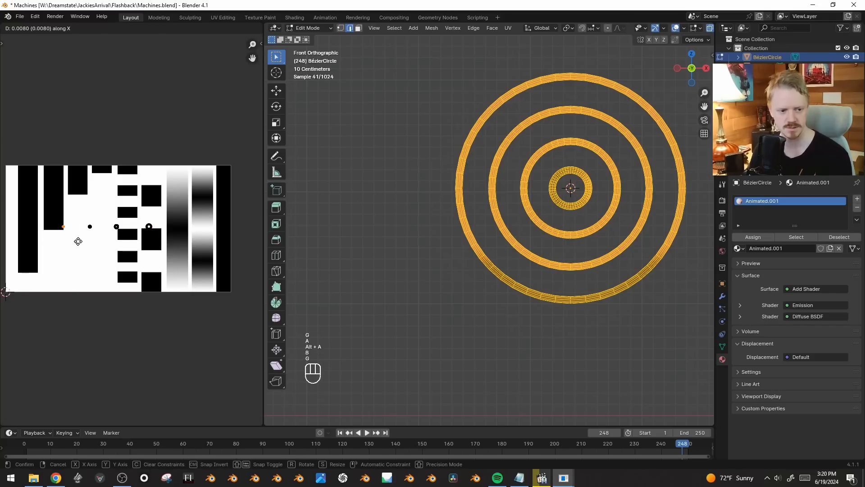
pyautogui.click(78, 242)
# - Box-select all ring UV islands and shrink each one to a tiny dot
pyautogui.press('v')
pyautogui.press('b')
pyautogui.moveTo(198, 280); pyautogui.dragTo(45, 183)
pyautogui.press('s')
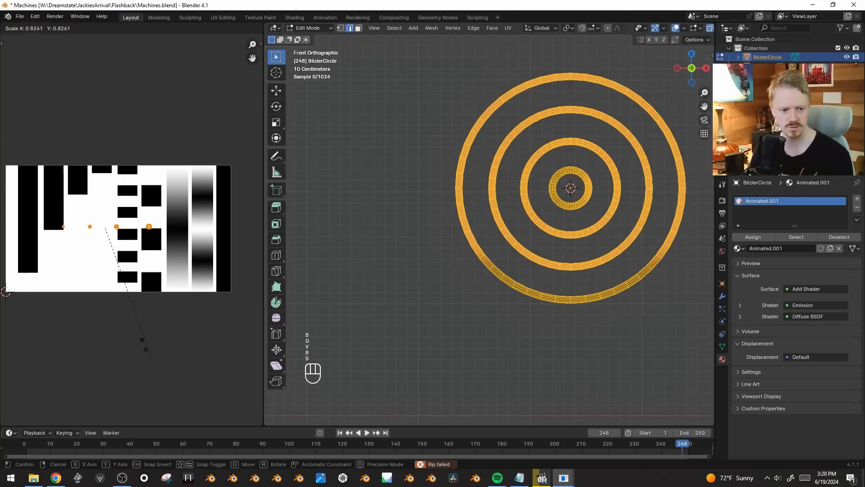
pyautogui.press('Return')
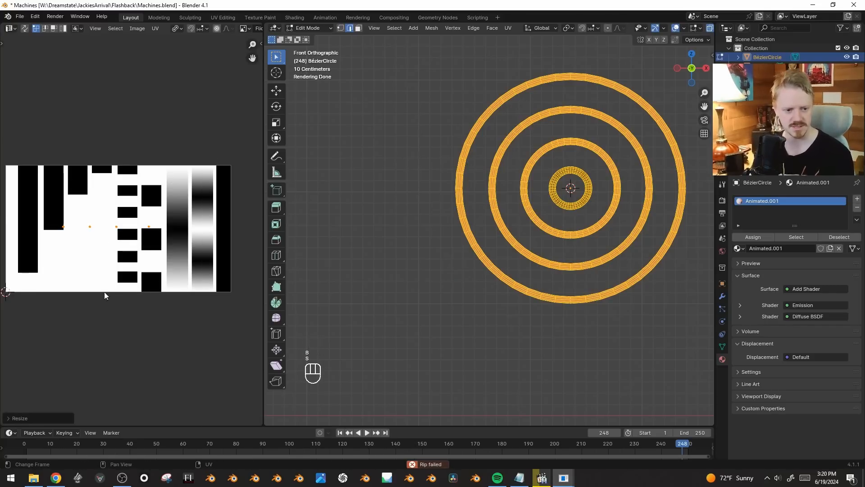
# - Change the UV pivot, scale the island row closer together and rotate it into a vertical column
pyautogui.scroll(1, 214, 248)
pyautogui.click(178, 29)
pyautogui.click(185, 61)
pyautogui.press('s')
pyautogui.click(149, 166)
pyautogui.press('g')
pyautogui.press('r')
pyautogui.click(80, 176)
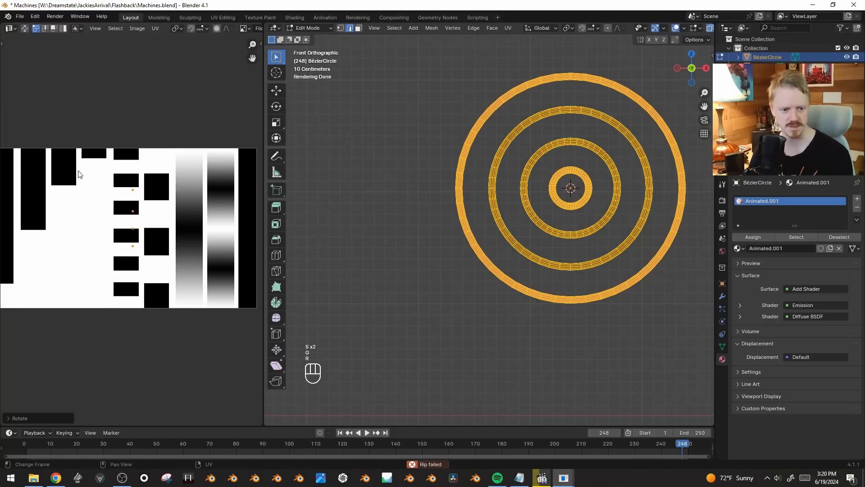
# - Place the UV column over the large-block stripe of the flicker texture, test sliding it along Y with overlays hidden, and leave Edit Mode
pyautogui.press('g')
pyautogui.press('g')
pyautogui.click(99, 163)
pyautogui.hotkey('alt', 'shift', 'z')
pyautogui.press('g')
pyautogui.middleClick(168, 199)
pyautogui.click(193, 218)
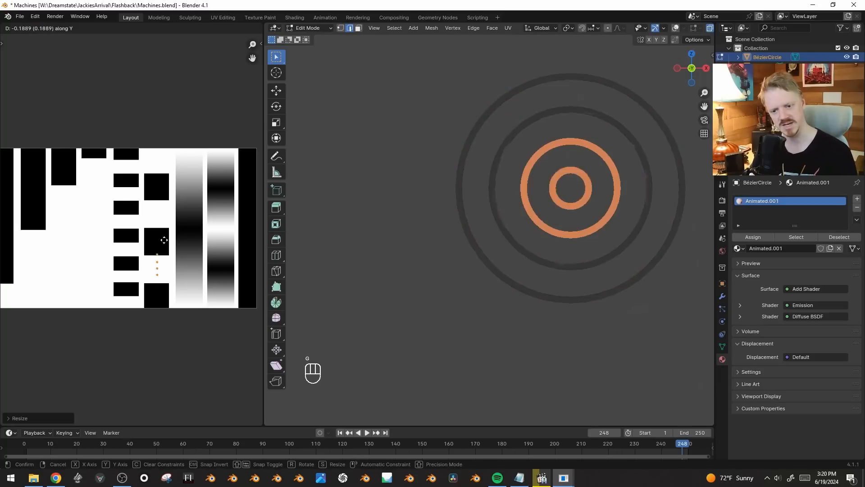
pyautogui.rightClick(163, 274)
pyautogui.press('Tab')
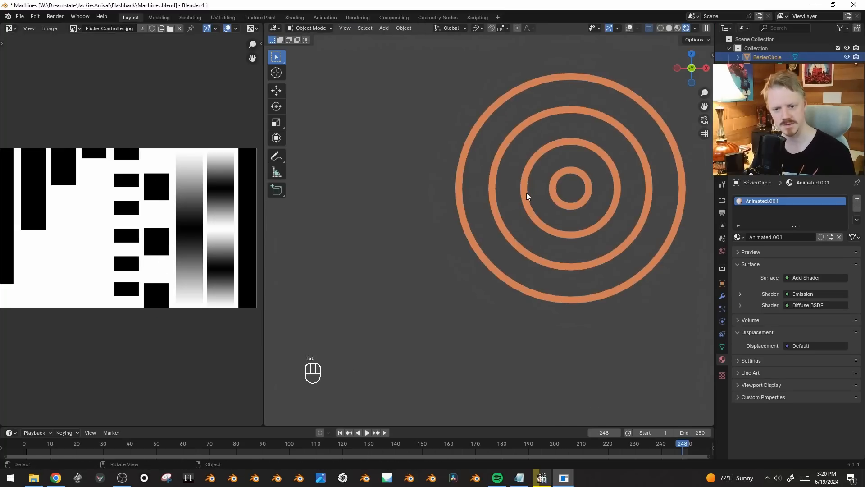
# - Play the animation with overlays hidden to preview the rings' flicker
pyautogui.hotkey('shift', 'alt', 'z')
pyautogui.press('space')
pyautogui.hotkey('shift', 'alt', 'z')
pyautogui.press('space')
pyautogui.hotkey('shift', 'alt', 'z')
# - Move the Mapping node's second location keyframe to about frame 43 and play the slowed ring animation
pyautogui.hotkey('shift', 'f3')
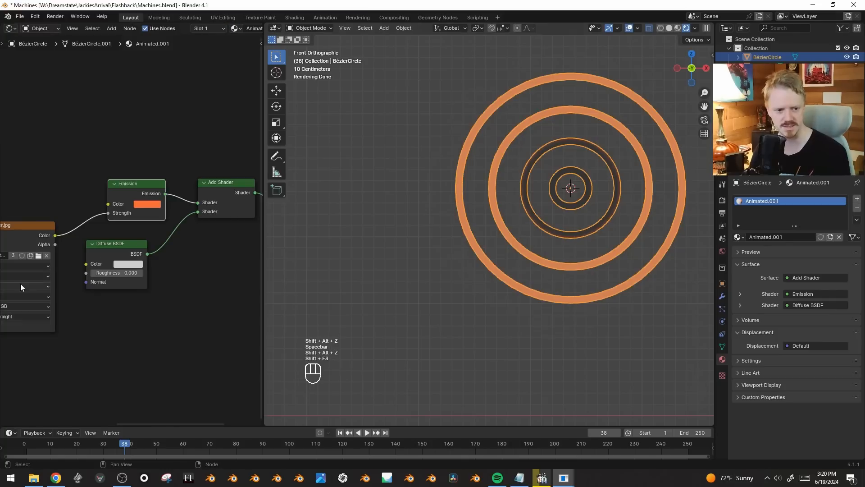
pyautogui.scroll(2, 112, 220)
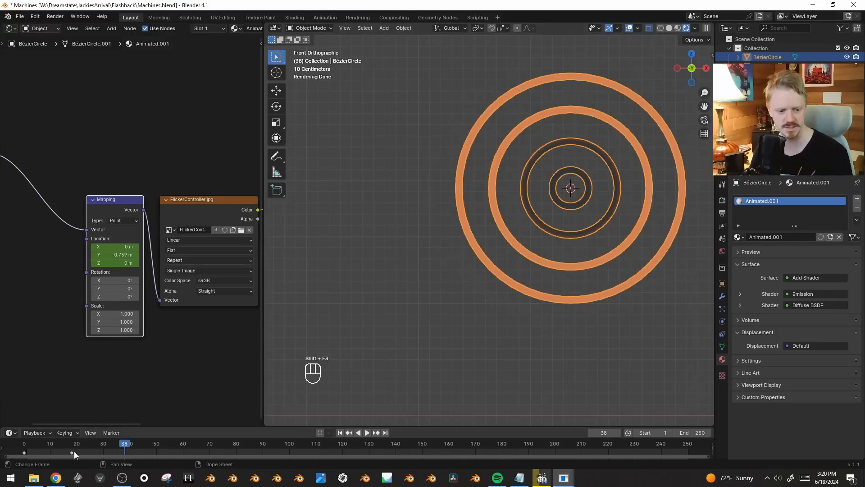
pyautogui.click(72, 452)
pyautogui.press('g')
pyautogui.click(141, 453)
pyautogui.press('space')
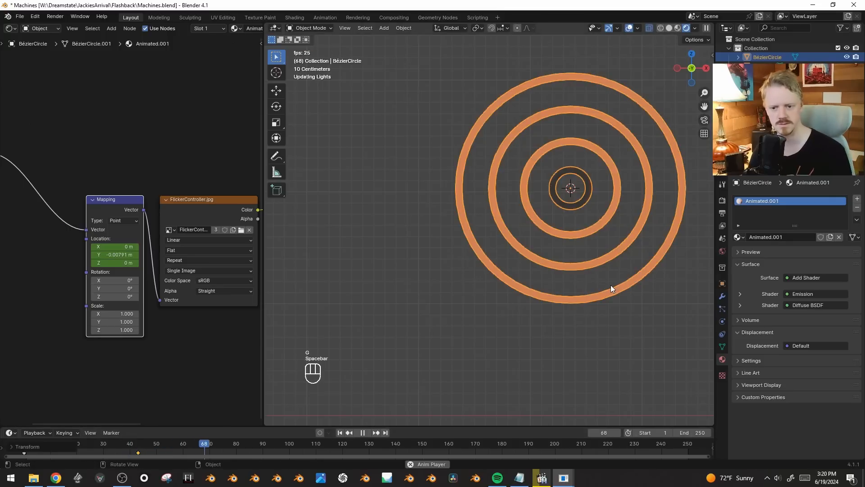
pyautogui.press('space')
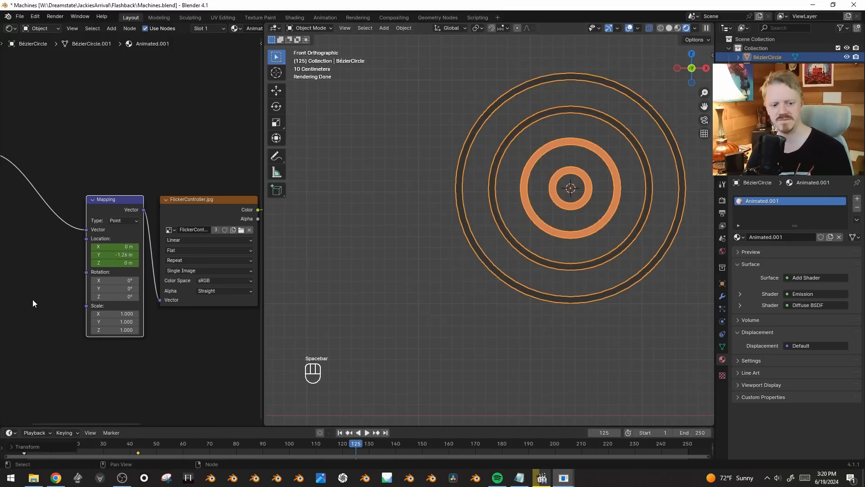
# - Add a Combine XYZ node and connect its Vector output to the Mapping node's Location input
pyautogui.moveTo(30, 296); pyautogui.dragTo(59, 272, button='middle')
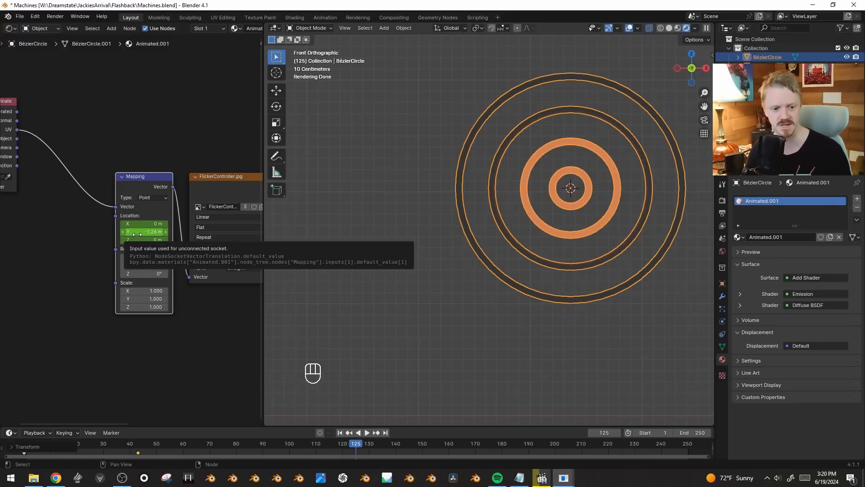
pyautogui.scroll(3, 88, 261)
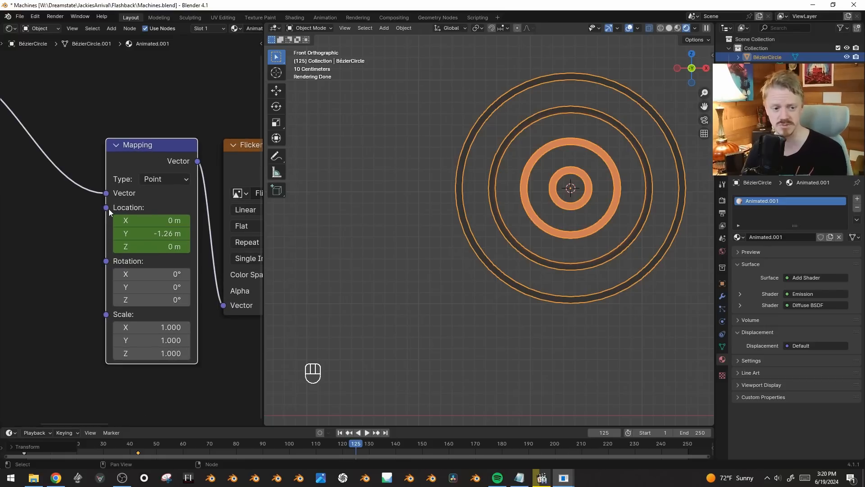
pyautogui.moveTo(56, 253); pyautogui.dragTo(77, 242, button='middle')
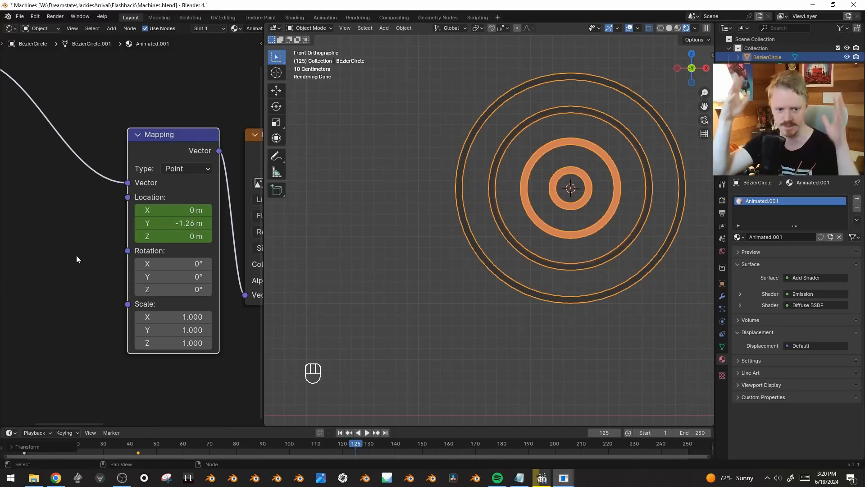
pyautogui.hotkey('shift', 'a')
pyautogui.click(53, 218)
pyautogui.press('BackSpace')
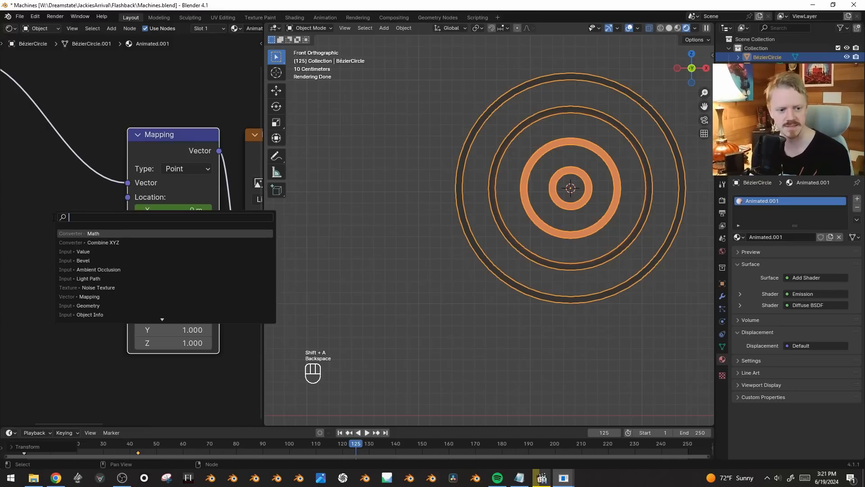
pyautogui.write('combin')
pyautogui.press('Return')
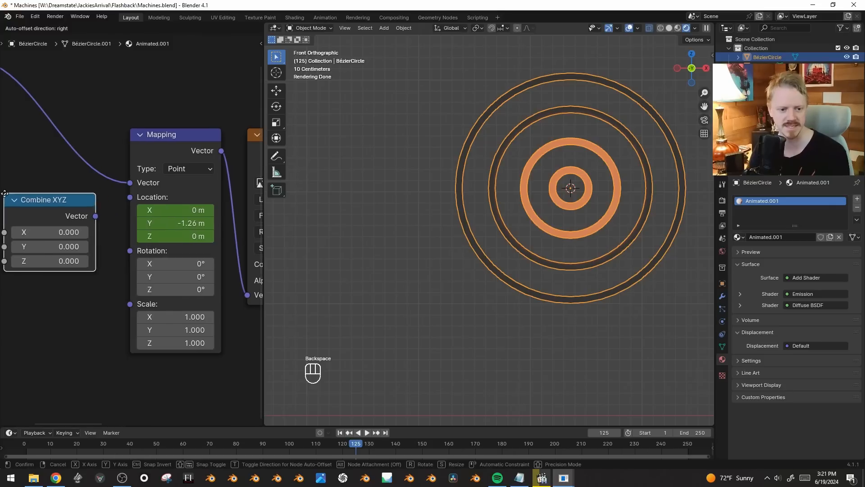
pyautogui.click(30, 202)
pyautogui.moveTo(128, 218); pyautogui.dragTo(159, 192)
pyautogui.moveTo(112, 235); pyautogui.dragTo(176, 228, button='middle')
pyautogui.moveTo(173, 237); pyautogui.dragTo(155, 238)
pyautogui.hotkey('ctrl', 'z')
# - Add a Value node and connect it to the Y input of the Combine XYZ node
pyautogui.moveTo(76, 289); pyautogui.dragTo(132, 282, button='middle')
pyautogui.hotkey('shift', 'a')
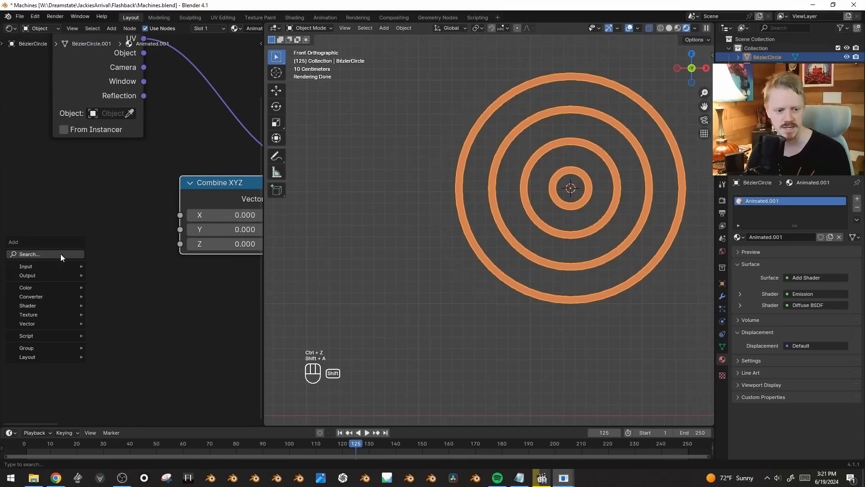
pyautogui.write('value')
pyautogui.press('Return')
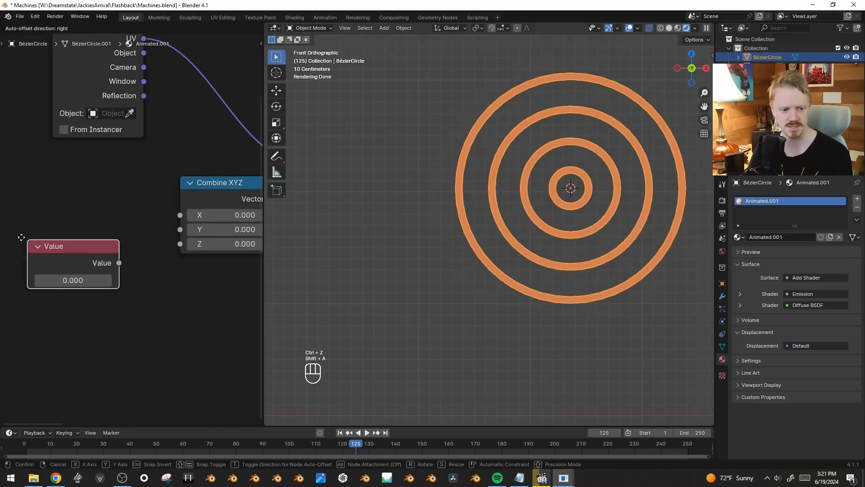
pyautogui.click(19, 237)
pyautogui.moveTo(159, 240); pyautogui.dragTo(180, 229)
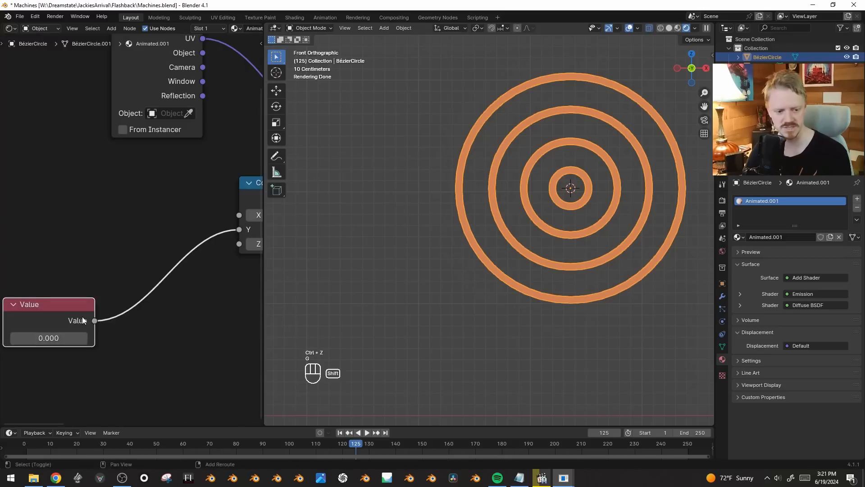
# - Drive the Value node with the expression #frame/24 and play the ring animation with overlays hidden
pyautogui.moveTo(85, 321); pyautogui.dragTo(160, 296, button='middle')
pyautogui.click(122, 314)
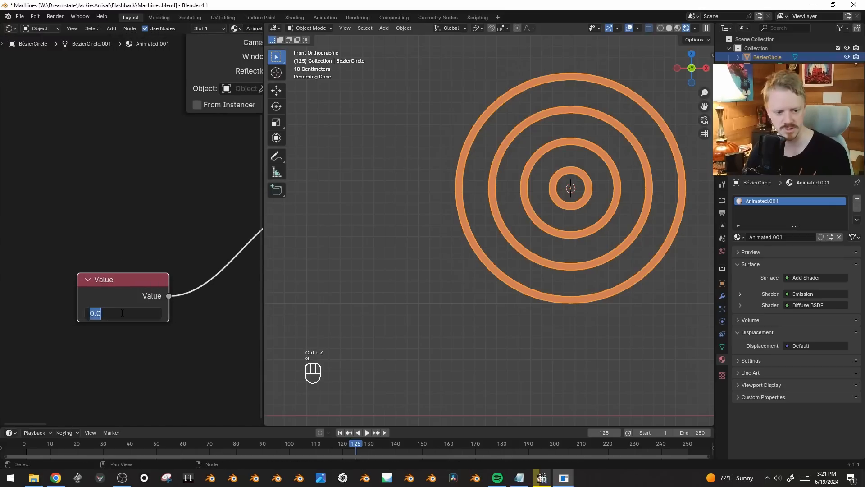
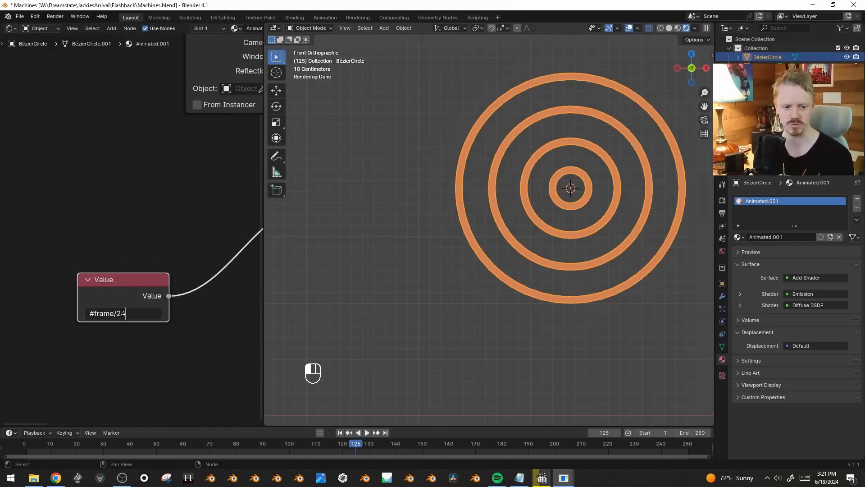
pyautogui.press('Return')
pyautogui.press('space')
pyautogui.hotkey('shift', 'alt', 'z')
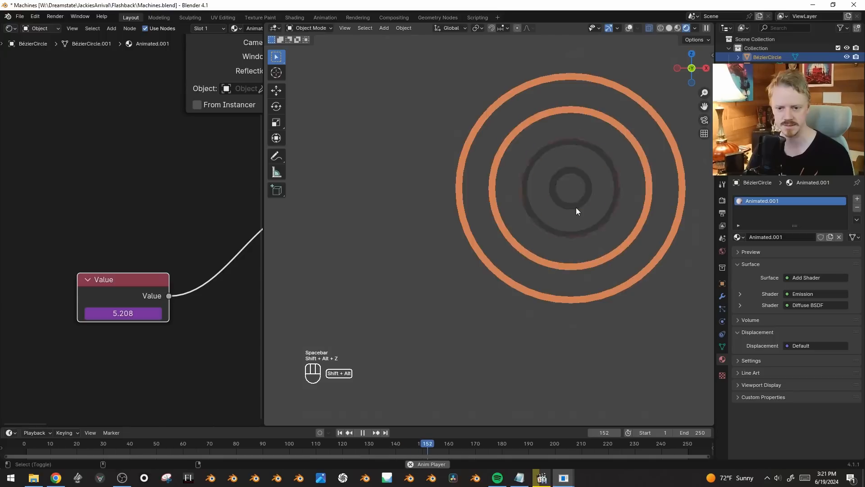
pyautogui.press('space')
# - Check the FlickerController.jpg texture, slow the Value node's driver expression to frame/60 and preview the ring animation
pyautogui.click(9, 28)
pyautogui.click(34, 70)
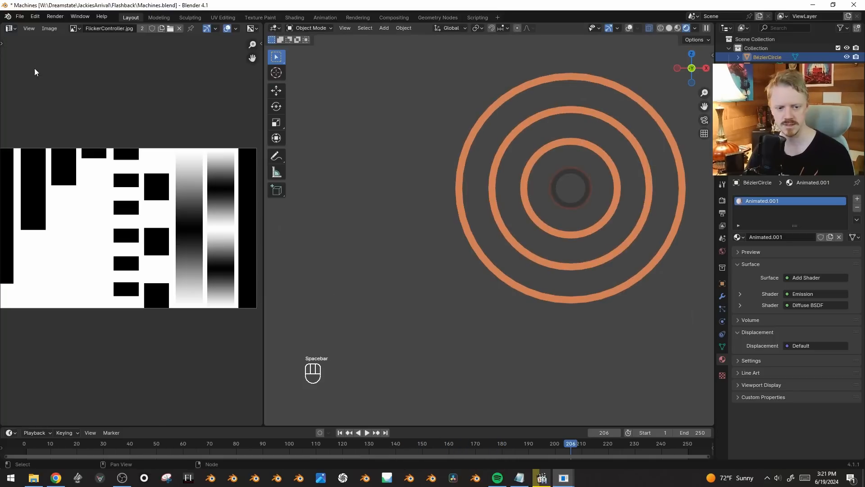
pyautogui.hotkey('shift', 'alt', 'z')
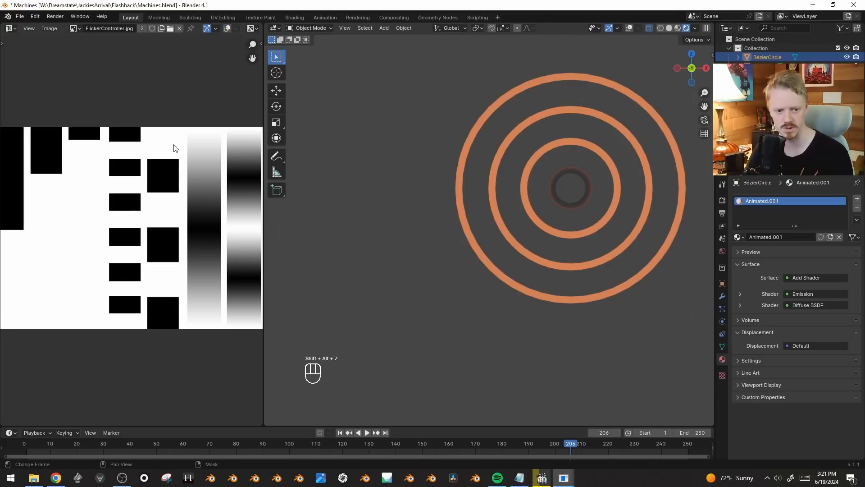
pyautogui.hotkey('shift', 'F3')
pyautogui.click(134, 313)
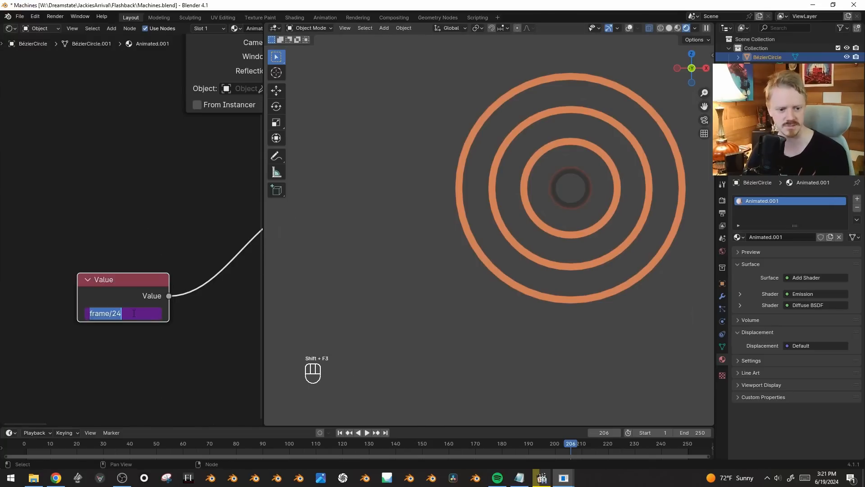
pyautogui.write('60')
pyautogui.press('Return')
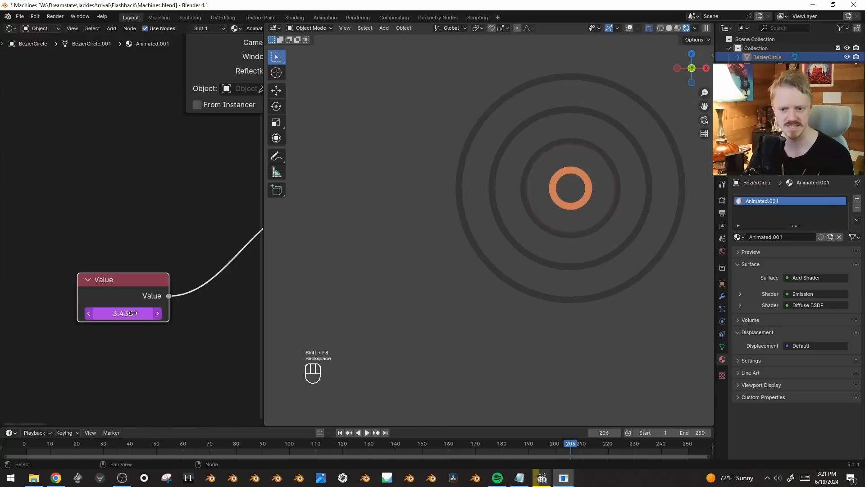
pyautogui.press('space')
pyautogui.hotkey('shift', 'alt', 'z')
pyautogui.scroll(-4, 577, 194)
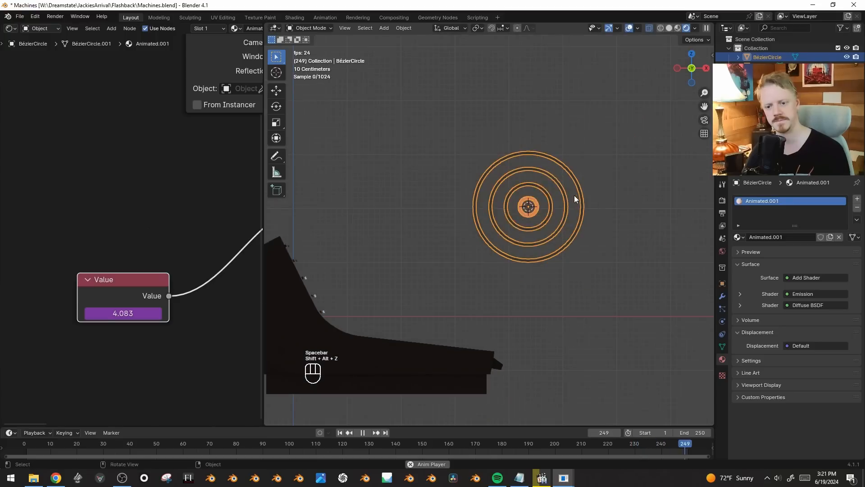
pyautogui.press('space')
# - Make three linked duplicates of the concentric rings and place them around the original
pyautogui.moveTo(154, 169); pyautogui.dragTo(28, 209, button='middle')
pyautogui.scroll(-6, 159, 236)
pyautogui.moveTo(160, 235); pyautogui.dragTo(95, 251, button='middle')
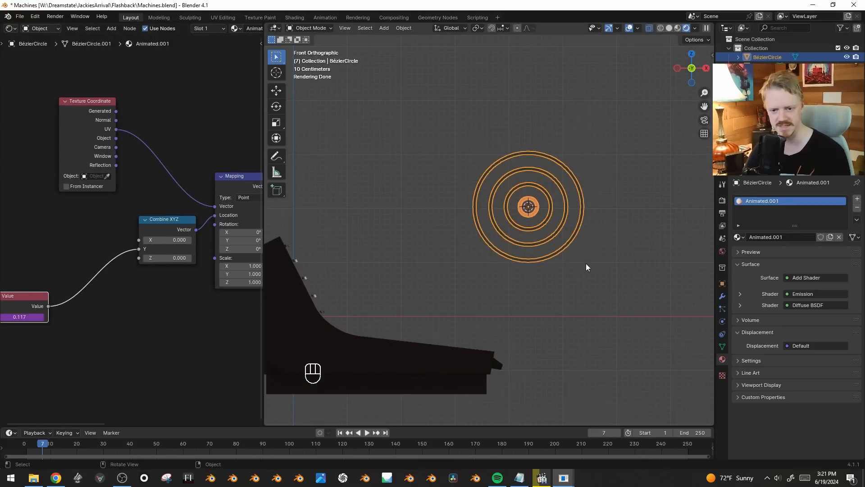
pyautogui.keyDown('shift'); pyautogui.moveTo(593, 220); pyautogui.dragTo(634, 228, button='middle'); pyautogui.keyUp('shift')
pyautogui.hotkey('alt', 'd')
pyautogui.click(498, 209)
pyautogui.hotkey('alt', 'd')
pyautogui.click(616, 88)
pyautogui.hotkey('alt', 'd')
pyautogui.click(585, 176)
# - Add an Object Info node below the Value node in the rings' material
pyautogui.moveTo(126, 294); pyautogui.dragTo(189, 264, button='middle')
pyautogui.hotkey('shift', 'a')
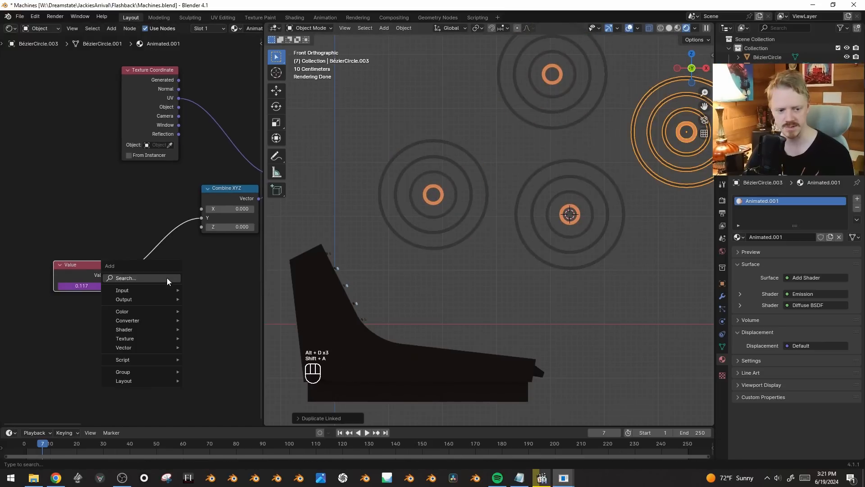
pyautogui.click(167, 278)
pyautogui.write('obj')
pyautogui.press('Return')
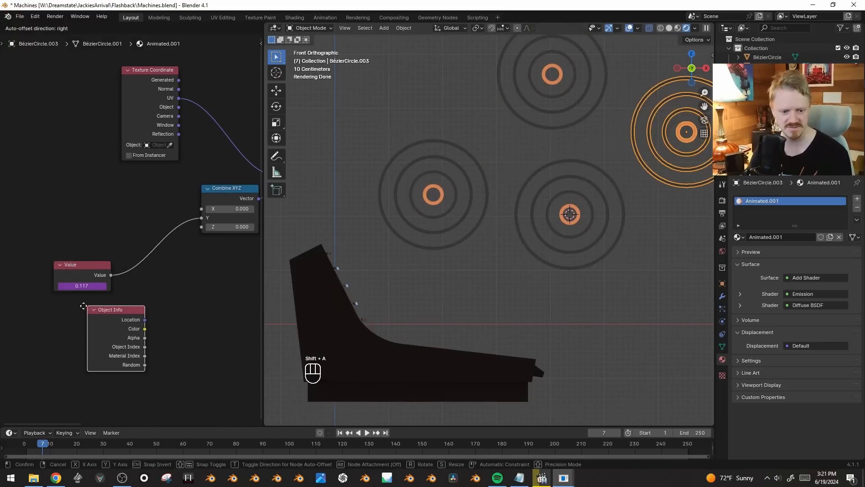
pyautogui.click(81, 368)
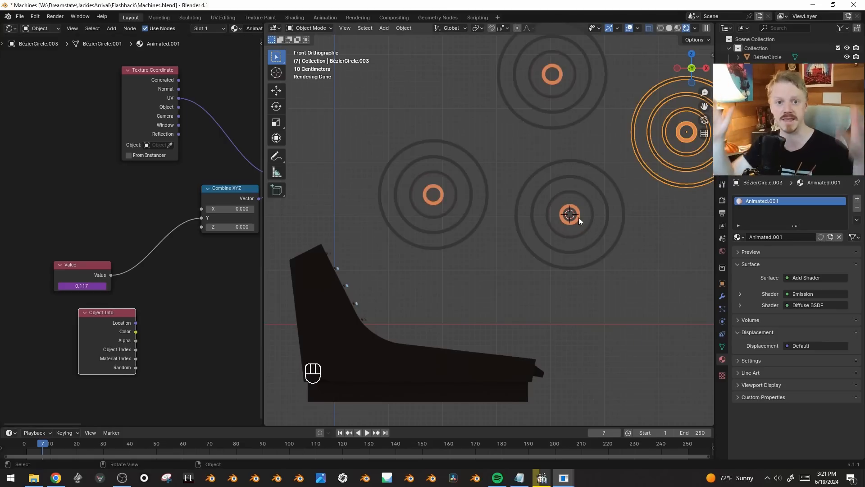
# - Insert a Math Add node between Value and Combine XYZ, and feed Object Info's Random output into its second value
pyautogui.hotkey('shift', 'a')
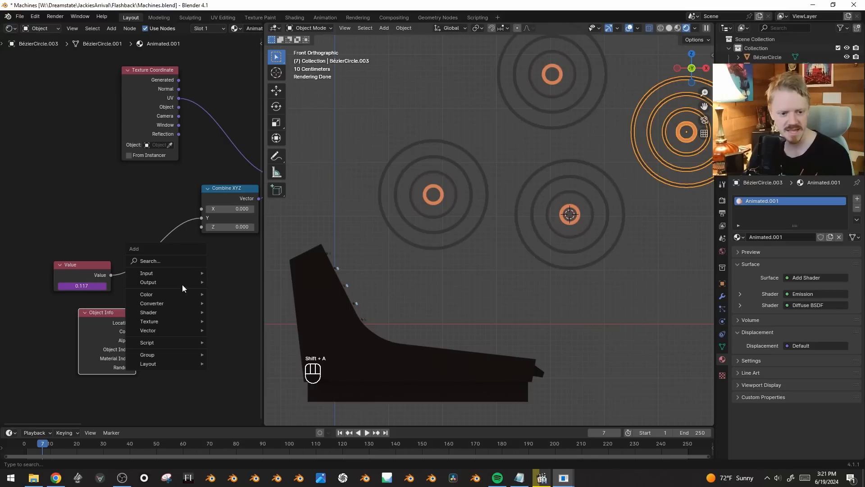
pyautogui.moveTo(177, 297)
pyautogui.moveTo(144, 303)
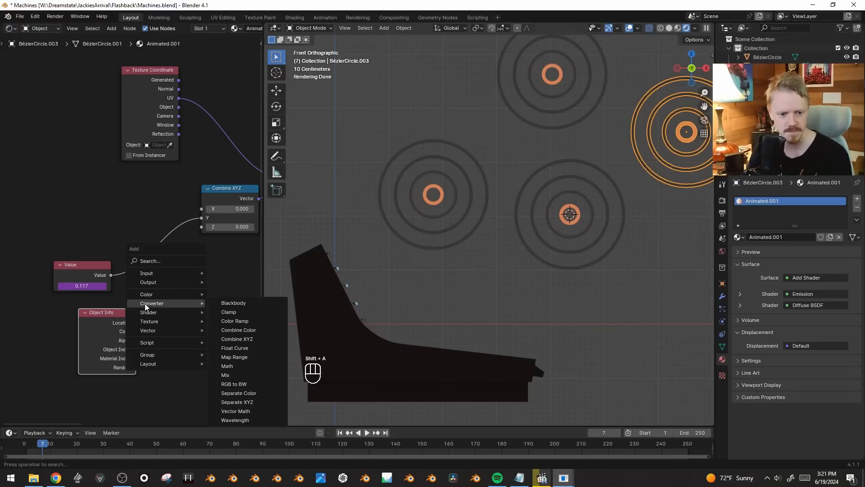
pyautogui.click(239, 365)
pyautogui.click(179, 246)
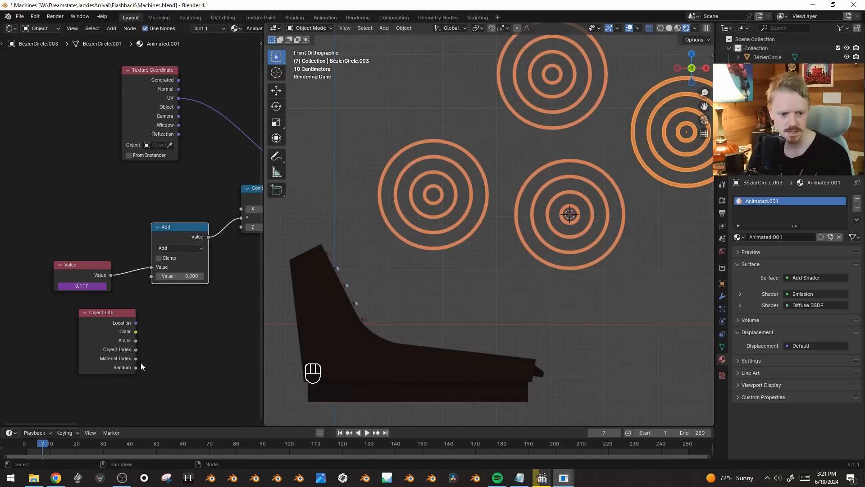
pyautogui.moveTo(147, 326); pyautogui.dragTo(152, 275)
# - Play the animation with overlays hidden to preview the random flicker offset of the four ring groups
pyautogui.press('space')
pyautogui.hotkey('shift', 'alt', 'z')
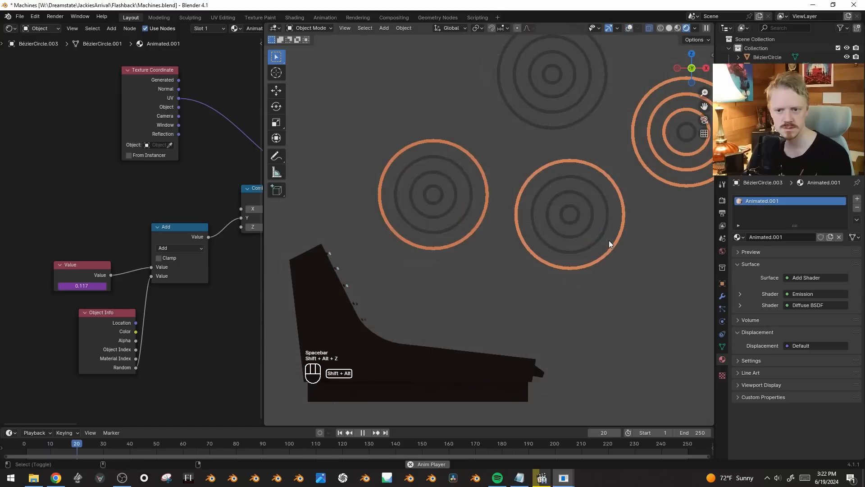
pyautogui.press('Right')
pyautogui.press('Right')
pyautogui.press('Right')
pyautogui.press('Right')
pyautogui.press('Right')
pyautogui.press('Right')
pyautogui.press('Right')
pyautogui.press('Right')
pyautogui.press('Right')
pyautogui.press('Right')
pyautogui.press('Right')
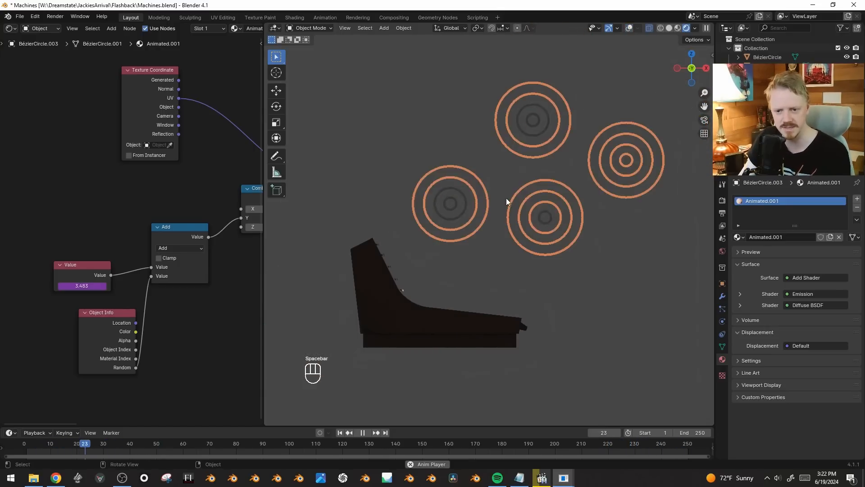
pyautogui.press('space')
pyautogui.hotkey('shift', 'alt', 'z')
# - Make three more linked duplicates of a ring group and spread them above the machine
pyautogui.click(528, 124)
pyautogui.hotkey('alt', 'd')
pyautogui.click(396, 116)
pyautogui.hotkey('alt', 'd')
pyautogui.click(316, 182)
pyautogui.hotkey('alt', 'd')
pyautogui.click(483, 62)
# - Preview the randomised flicker of all ring groups from an angled view with overlays hidden, and open the Value node's driver expression
pyautogui.press('space')
pyautogui.hotkey('shift', 'alt', 'z')
pyautogui.hotkey('shift', 'alt', 'z')
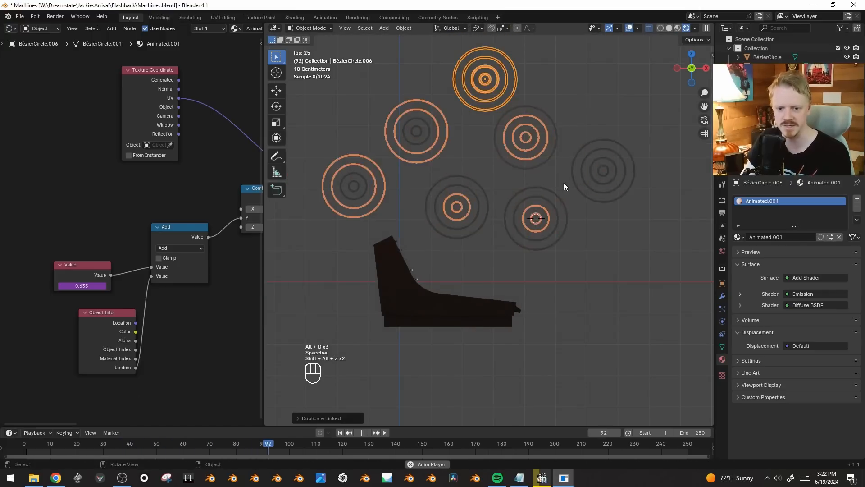
pyautogui.press('a')
pyautogui.moveTo(564, 182); pyautogui.dragTo(596, 224, button='middle')
pyautogui.hotkey('shift', 'alt', 'z')
pyautogui.press('space')
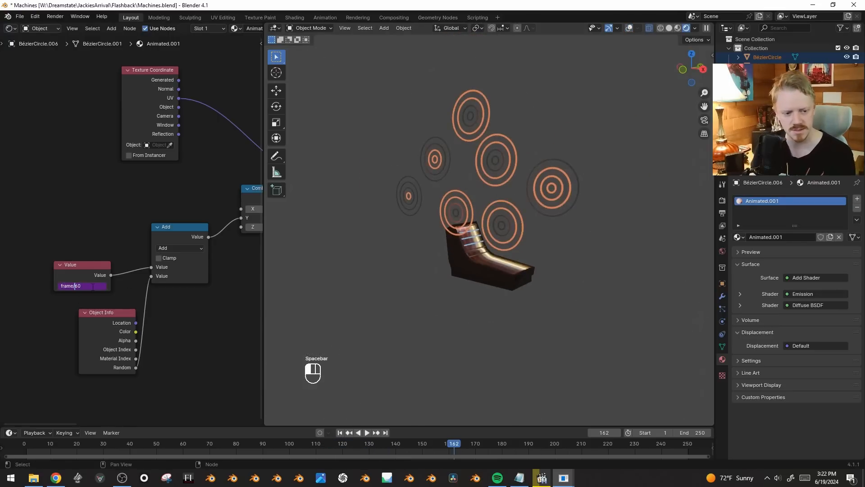
pyautogui.press('Return')
pyautogui.press('space')
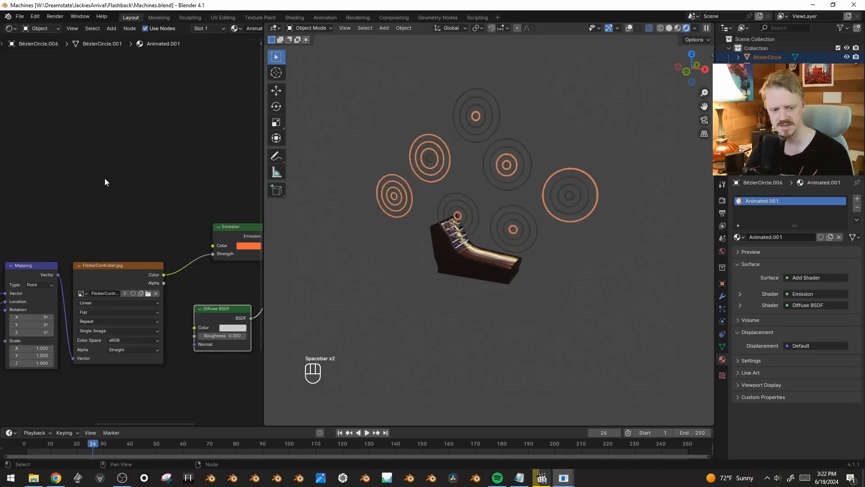
# - Duplicate the Object Info node near the Emission shader, connect its Random output to the Emission color and preview the animation
pyautogui.moveTo(104, 182); pyautogui.dragTo(220, 319, button='middle')
pyautogui.moveTo(204, 375); pyautogui.dragTo(55, 413, button='middle')
pyautogui.hotkey('shift', 'd')
pyautogui.click(207, 111)
pyautogui.moveTo(224, 159); pyautogui.dragTo(104, 212, button='middle')
pyautogui.moveTo(70, 174); pyautogui.dragTo(194, 250)
pyautogui.moveTo(75, 156); pyautogui.dragTo(155, 199, button='middle')
pyautogui.press('space')
pyautogui.press('space')
pyautogui.press('space')
pyautogui.moveTo(529, 196); pyautogui.dragTo(508, 186, button='middle')
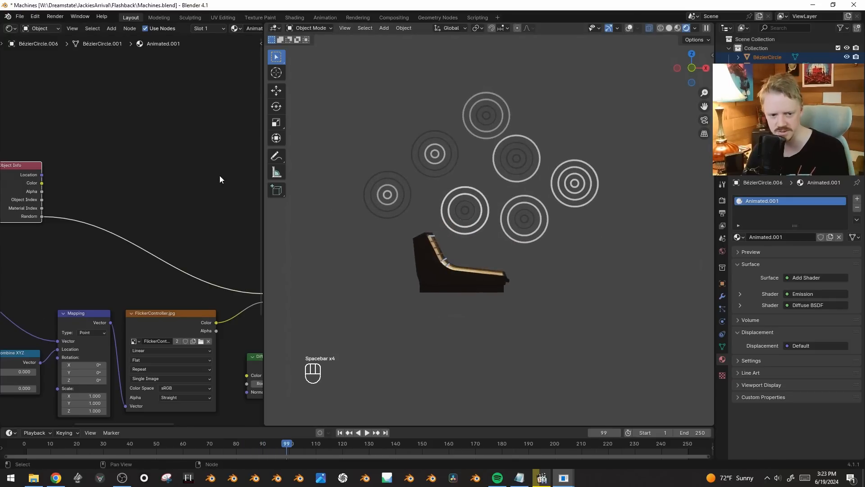
# - Insert a Color Ramp node between Object Info's Random output and the Emission color
pyautogui.hotkey('shift', 'a')
pyautogui.moveTo(215, 175)
pyautogui.click(250, 194)
pyautogui.click(124, 232)
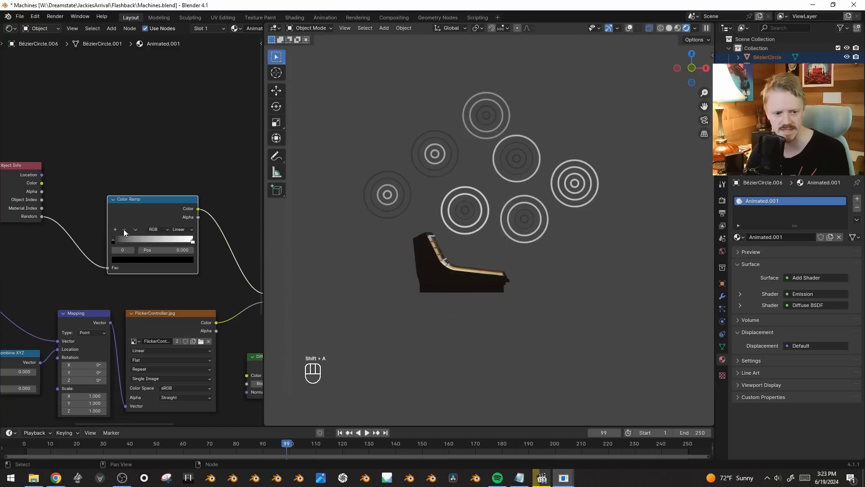
# - Set the Color Ramp's interpolation to Constant and move its white stop to about 0.568
pyautogui.click(183, 229)
pyautogui.click(195, 281)
pyautogui.moveTo(192, 240); pyautogui.dragTo(158, 240)
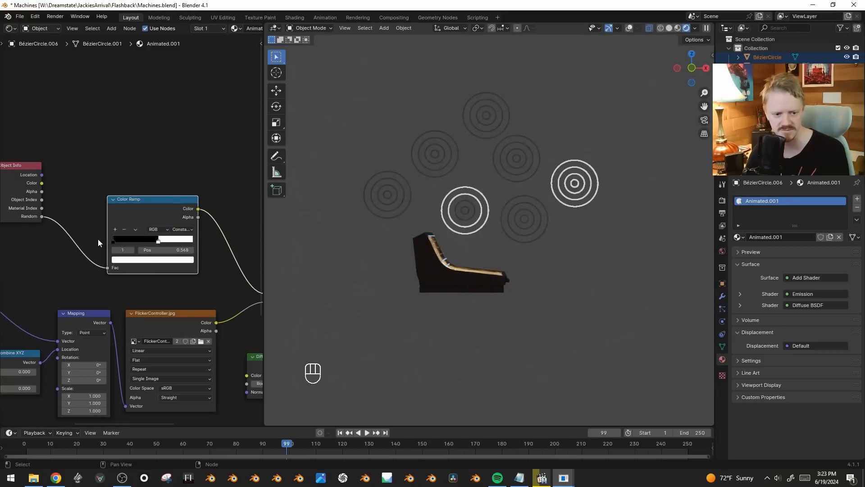
# - Color the Color Ramp's black stop bright blue and its white stop orange
pyautogui.click(131, 259)
pyautogui.moveTo(187, 206); pyautogui.dragTo(188, 142)
pyautogui.click(159, 148)
pyautogui.click(158, 240)
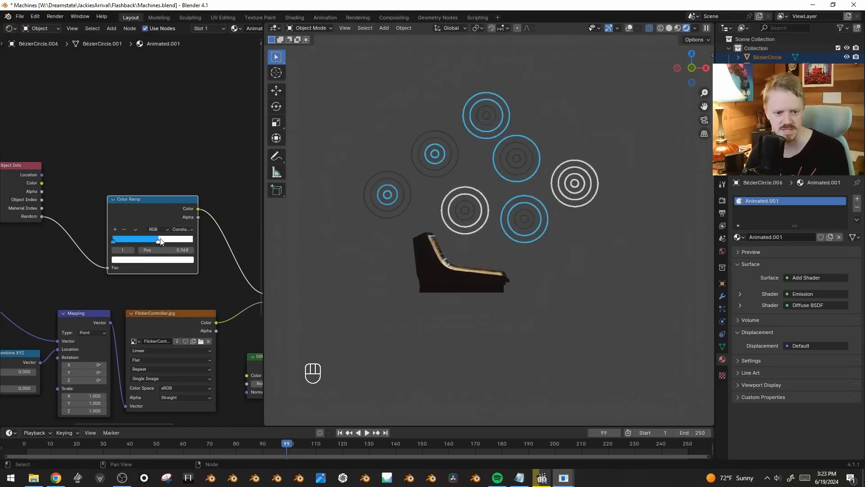
pyautogui.click(152, 260)
pyautogui.click(132, 200)
pyautogui.moveTo(133, 200); pyautogui.dragTo(139, 203)
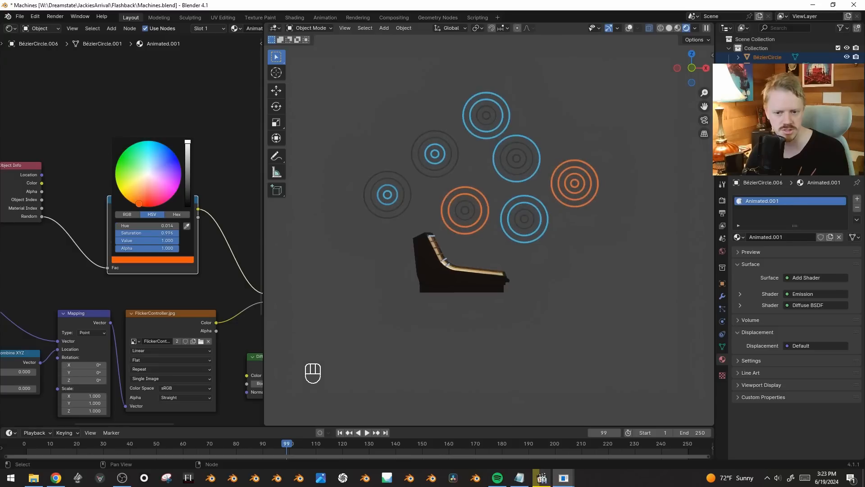
# - Move the orange stop closer to the blue one and add an amber third stop at position 0.707
pyautogui.moveTo(155, 244)
pyautogui.mouseDown()
pyautogui.moveTo(135, 240)
pyautogui.moveTo(155, 241)
pyautogui.mouseUp()
pyautogui.click(115, 229)
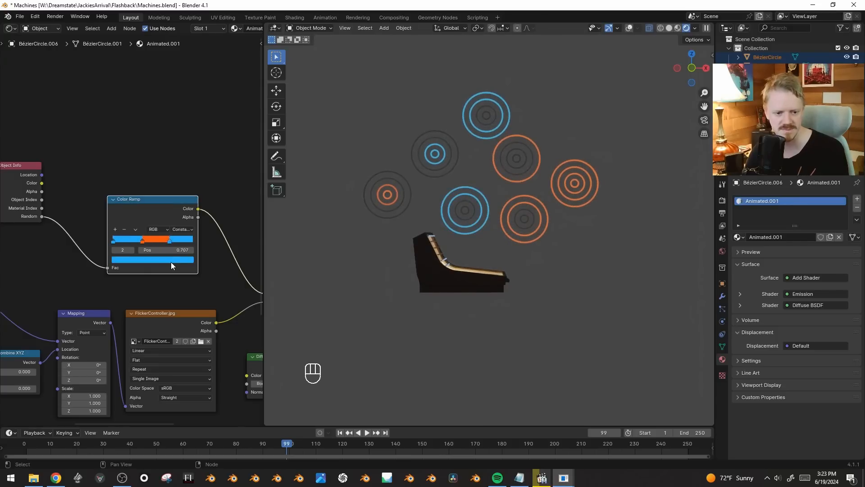
pyautogui.click(173, 260)
pyautogui.click(130, 201)
# - Scale down the ring group just above the machine, and spread four small linked duplicates of it at varied sizes among the others
pyautogui.hotkey('shift', 'alt', 'z')
pyautogui.press('s')
pyautogui.hotkey('alt', 'd')
pyautogui.press('g')
pyautogui.press('s')
pyautogui.hotkey('alt', 'd')
pyautogui.press('g')
pyautogui.hotkey('alt', 'd')
pyautogui.press('g')
pyautogui.press('g')
pyautogui.hotkey('alt', 'd')
pyautogui.press('g')
pyautogui.hotkey('shift', 'alt', 'z')
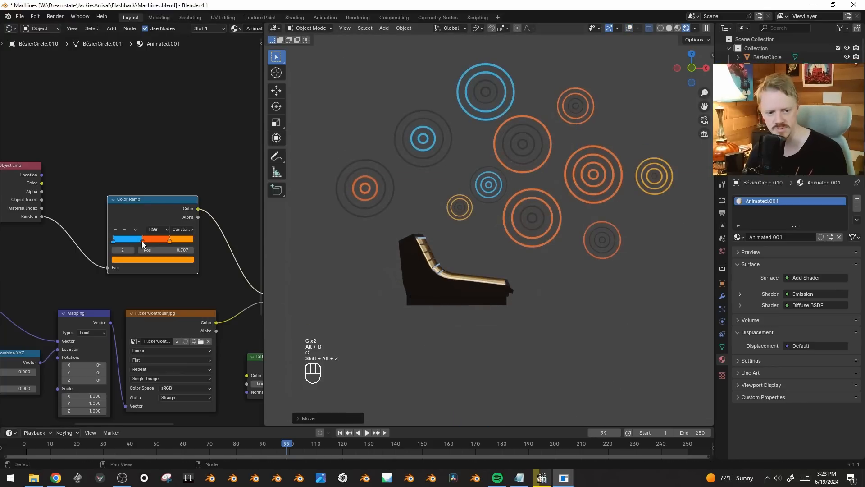
# - Try the Color Ramp's orange stop closer to the blue one, undo the change, and play the animation
pyautogui.moveTo(157, 241); pyautogui.dragTo(125, 243)
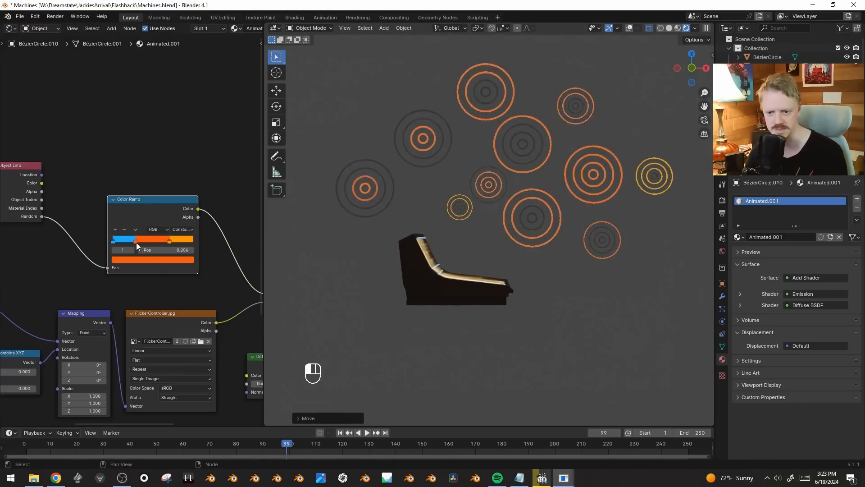
pyautogui.hotkey('ctrl', 'z')
pyautogui.press('space')
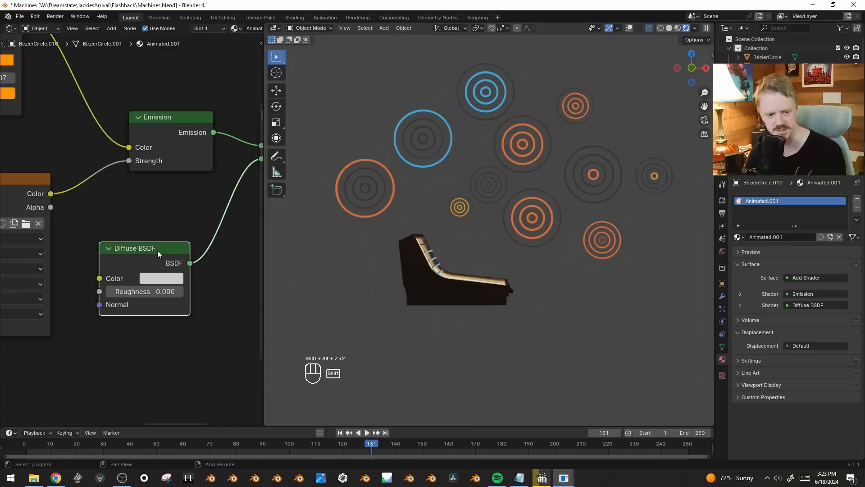
# - Add a Glossy BSDF node and connect it to the Add Shader in place of the Diffuse BSDF
pyautogui.hotkey('shift', 's')
pyautogui.hotkey('shift', 'a')
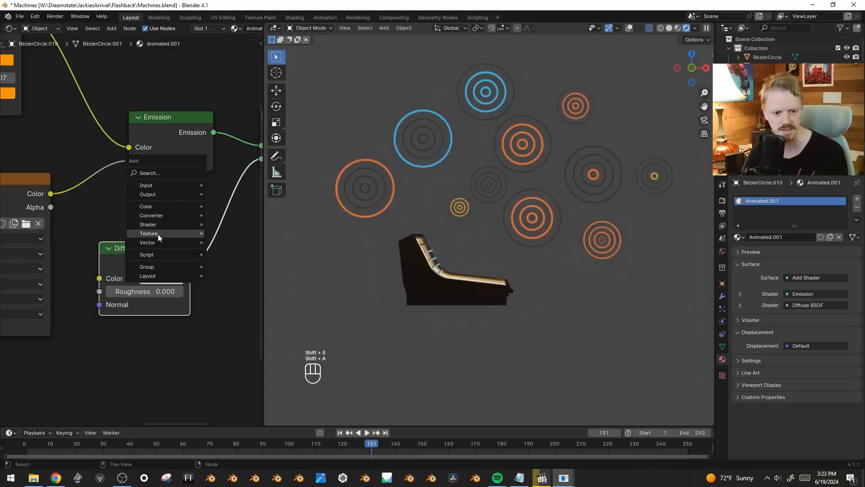
pyautogui.moveTo(149, 224)
pyautogui.click(248, 260)
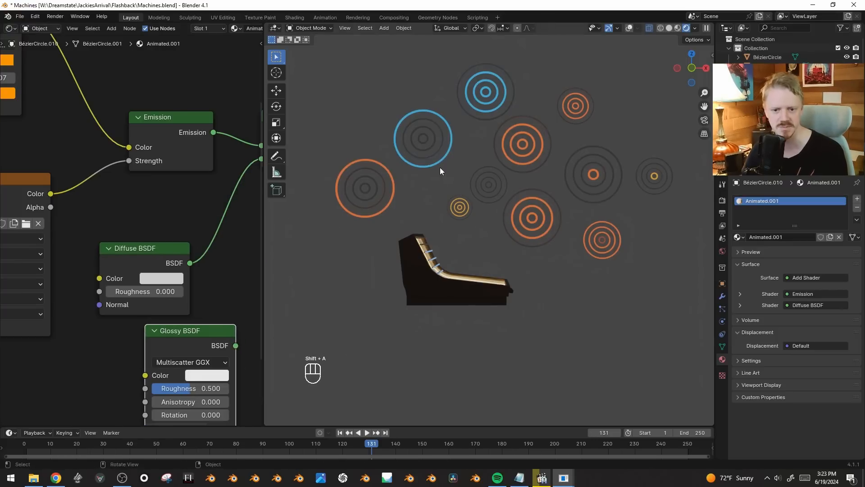
pyautogui.moveTo(212, 296); pyautogui.dragTo(120, 287, button='middle')
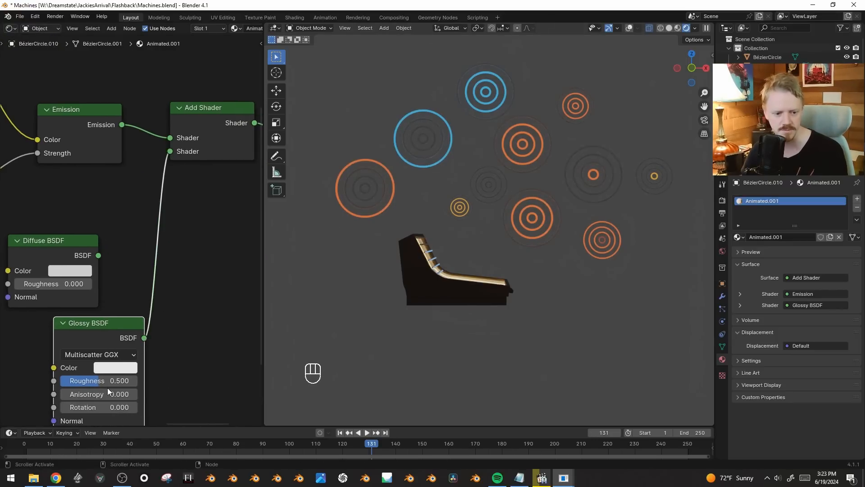
# - Set the Glossy BSDF's roughness to 0.400 and delete the disconnected Diffuse BSDF node
pyautogui.moveTo(108, 381); pyautogui.dragTo(97, 381)
pyautogui.hotkey('shift', 'alt', 'z')
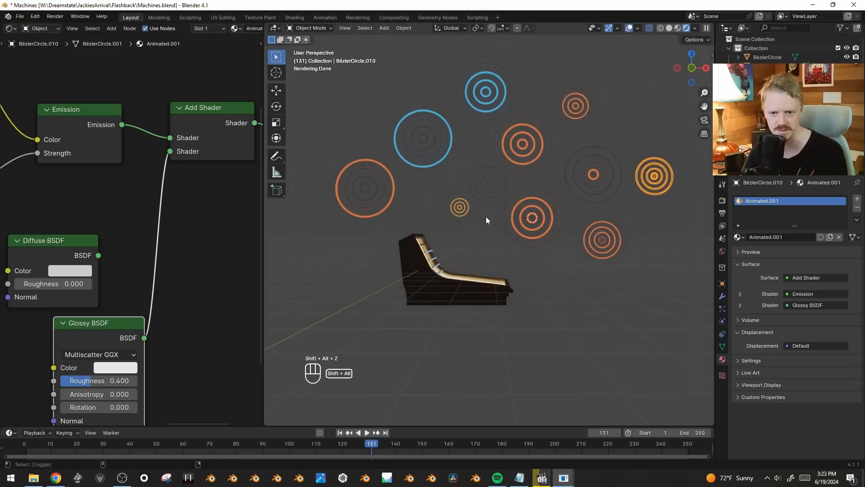
pyautogui.click(85, 240)
pyautogui.press('x')
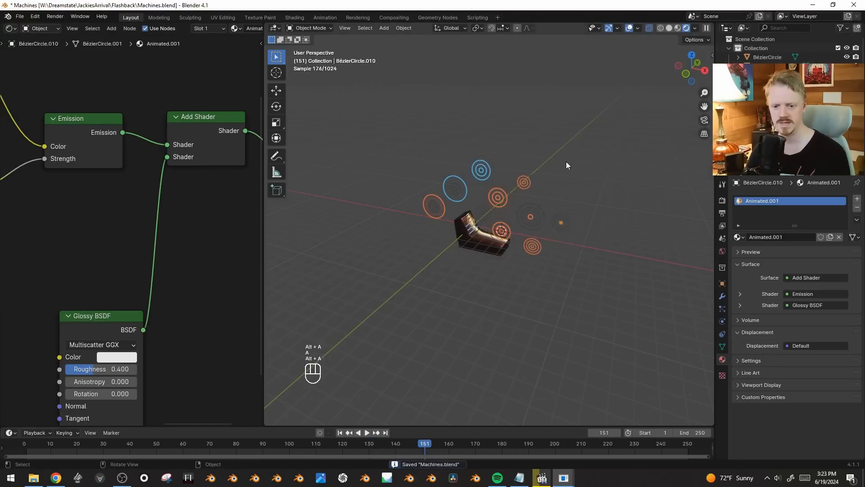
# - Copy all the rings together with the machine and paste them into the Tacoburgers.blend scene
pyautogui.press('b')
pyautogui.moveTo(574, 106); pyautogui.dragTo(417, 266)
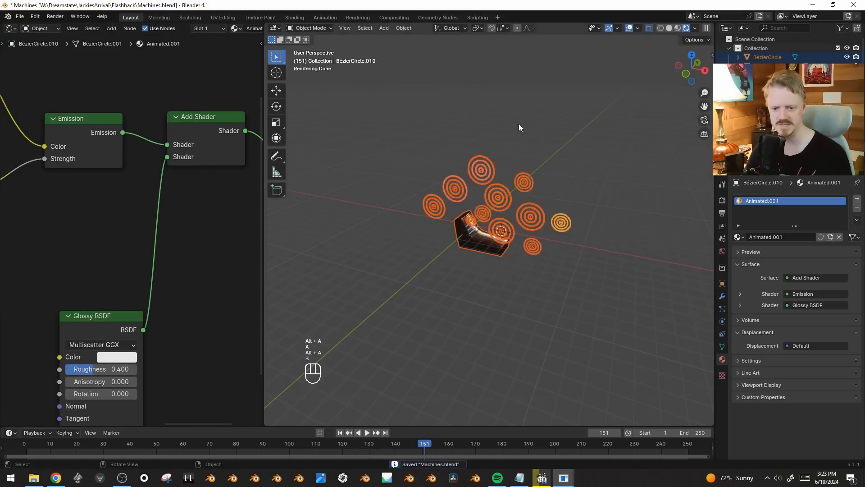
pyautogui.hotkey('ctrl', 'c')
pyautogui.click(532, 98)
pyautogui.moveTo(561, 480)
pyautogui.click(520, 427)
pyautogui.moveTo(516, 249); pyautogui.dragTo(538, 246, button='middle')
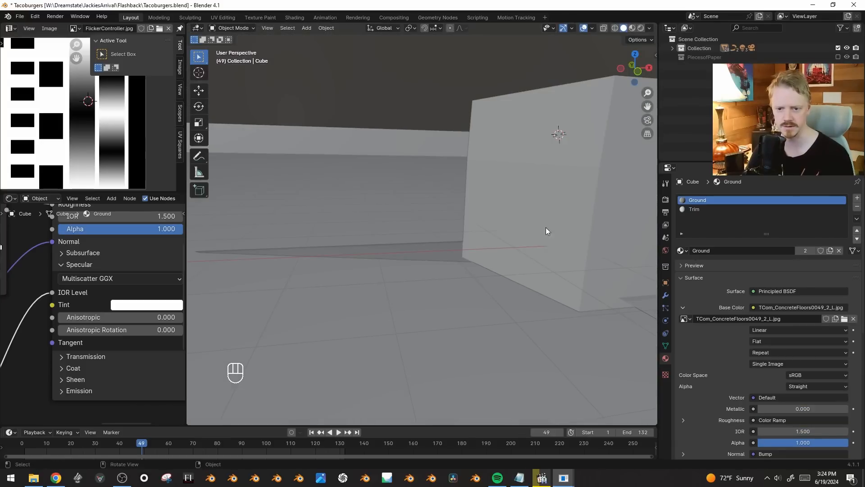
pyautogui.hotkey('ctrl', 'v')
# - From the top view, rotate the pasted machine and rings, scale them to 0.6 and move them into the arcade building
pyautogui.hotkey('alt', 'z')
pyautogui.press('KP_7')
pyautogui.press('r')
pyautogui.press('s')
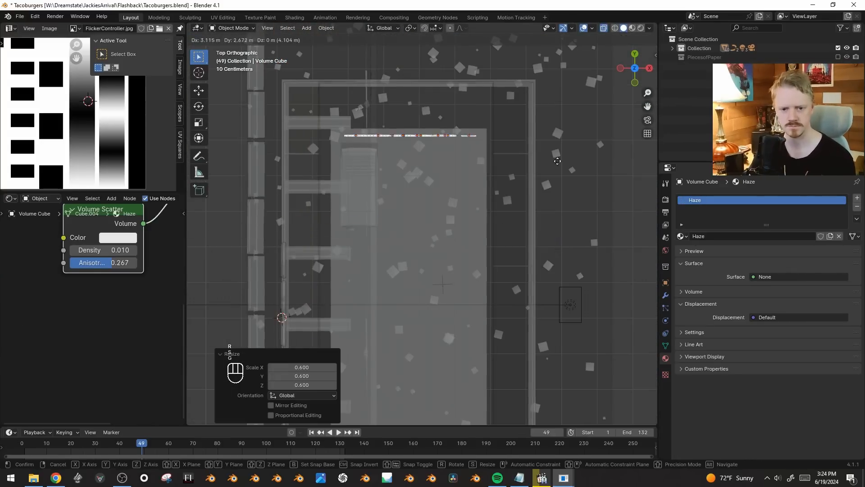
pyautogui.click(558, 160)
pyautogui.press('KP_0')
pyautogui.press('g')
pyautogui.moveTo(501, 183); pyautogui.dragTo(459, 209, button='middle')
pyautogui.hotkey('alt', 'z')
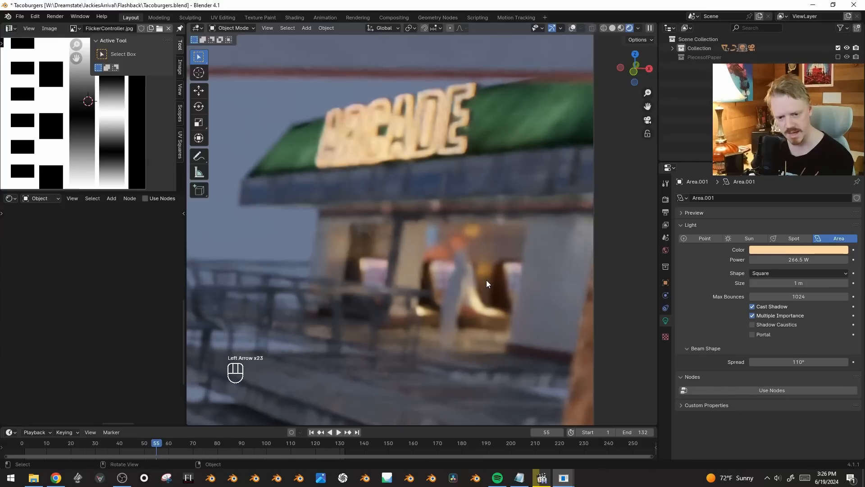
# - Step back frame by frame to about frame 35 and forward to frame 46, examining the animated arcade lights
pyautogui.press('Left')
pyautogui.press('Left')
pyautogui.press('Left')
pyautogui.press('Left')
pyautogui.press('Left')
pyautogui.press('Left')
pyautogui.press('Left')
pyautogui.press('Left')
pyautogui.press('Left')
pyautogui.press('Left')
pyautogui.press('Left')
pyautogui.press('Left')
pyautogui.press('Left')
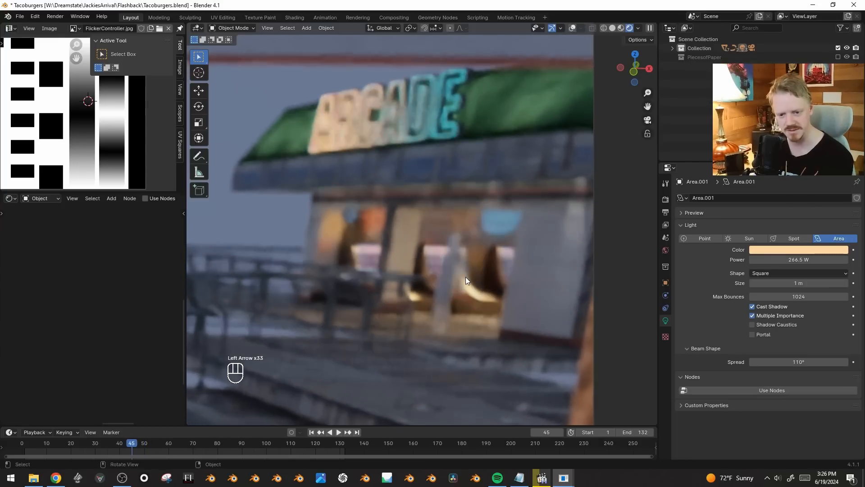
pyautogui.press('Left')
pyautogui.press('Left')
pyautogui.press('Left')
pyautogui.press('Left')
pyautogui.press('Left')
pyautogui.press('Left')
pyautogui.press('Left')
pyautogui.press('Right')
pyautogui.press('Right')
pyautogui.press('Right')
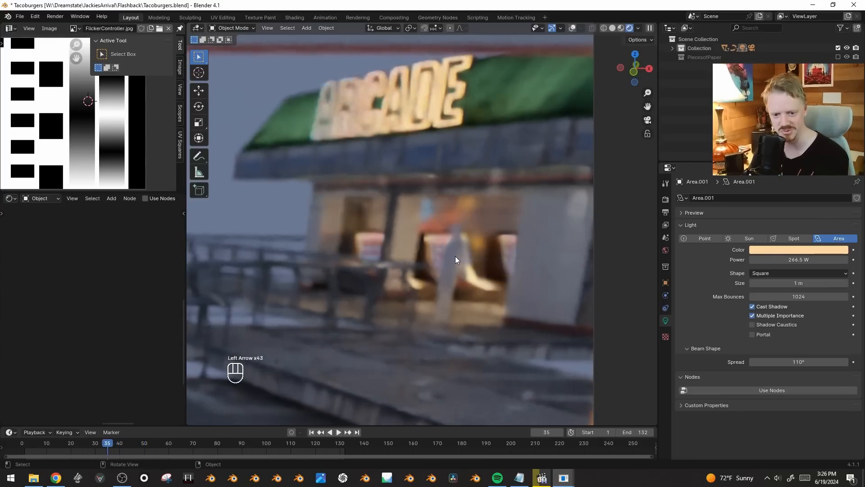
pyautogui.press('Right')
pyautogui.press('Right')
pyautogui.press('Right')
pyautogui.press('Right')
pyautogui.press('Right')
pyautogui.press('Right')
pyautogui.press('Right')
pyautogui.press('Right')
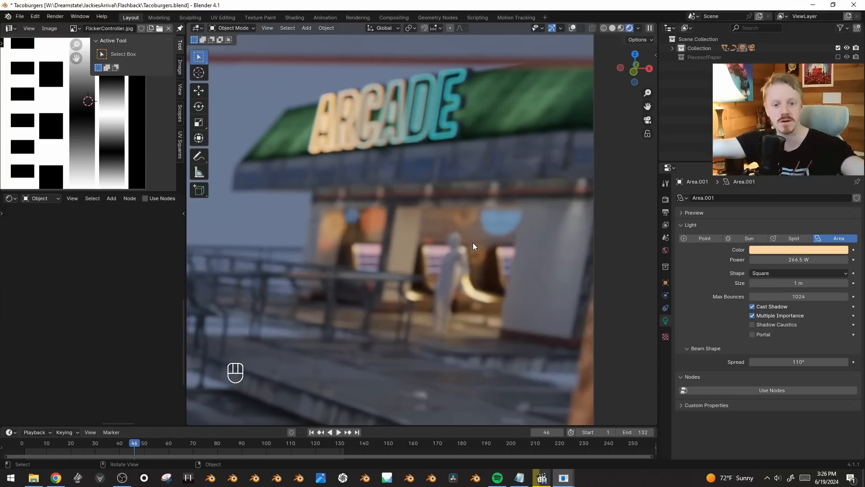
# - Cut a centered edge loop along the inner faces of the arcade's front openings and bevel it 0.144 m wide
pyautogui.hotkey('shift', 'alt', 'z')
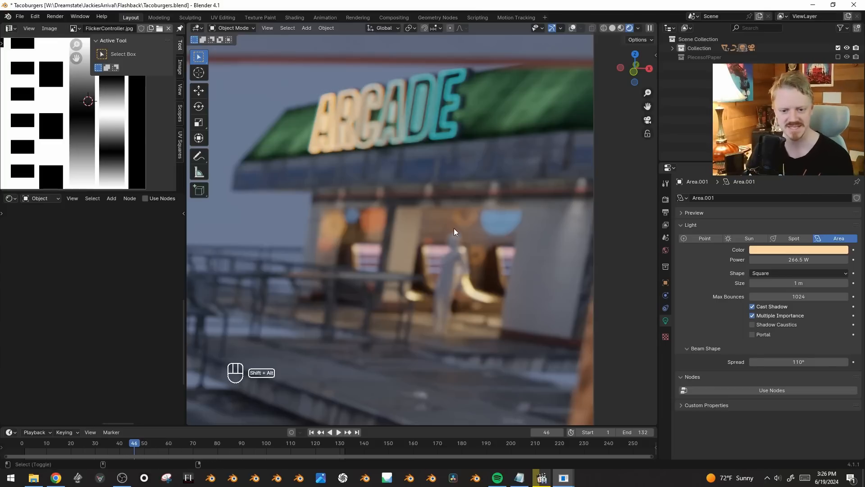
pyautogui.click(396, 219)
pyautogui.hotkey('shift', 'alt', 'z')
pyautogui.hotkey('shift', 'alt', 'z')
pyautogui.press('Tab')
pyautogui.press('3')
pyautogui.keyDown('alt'); pyautogui.click(409, 216); pyautogui.keyUp('alt')
pyautogui.keyDown('alt'); pyautogui.click(410, 223); pyautogui.keyUp('alt')
pyautogui.hotkey('alt', 'a')
pyautogui.moveTo(410, 223)
pyautogui.mouseDown(button='middle')
pyautogui.moveTo(410, 234)
pyautogui.moveTo(417, 220)
pyautogui.moveTo(408, 226)
pyautogui.mouseUp(button='middle')
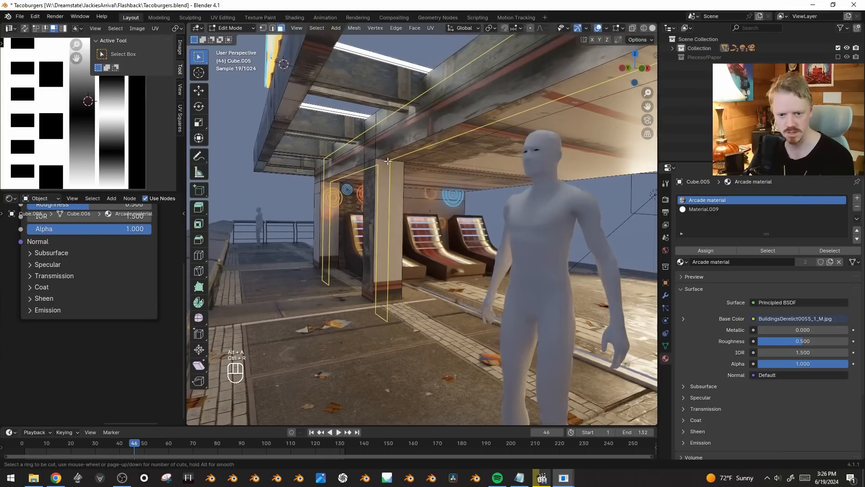
pyautogui.hotkey('ctrl', 'r')
pyautogui.click(392, 234)
pyautogui.rightClick(392, 234)
pyautogui.hotkey('ctrl', 'b')
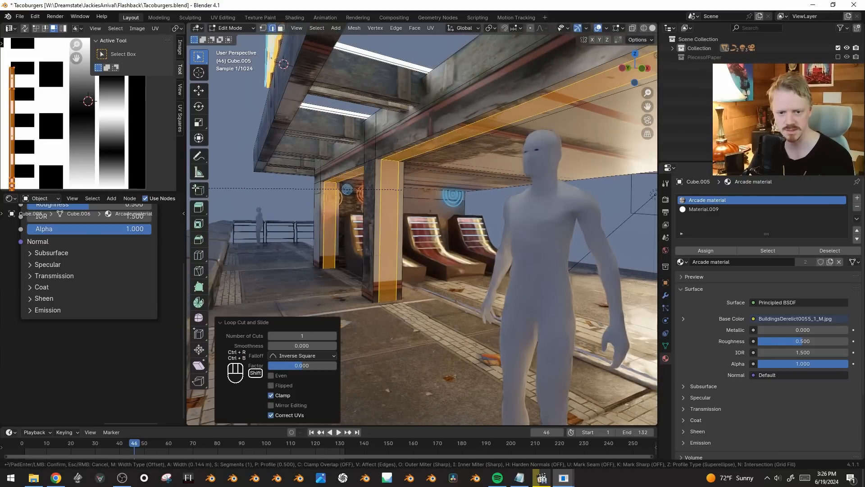
pyautogui.click(209, 190)
# - Extrude the beveled strip around the openings along its normals by about 0.088 m and inset its faces by about 0.085 m
pyautogui.hotkey('alt', 'e')
pyautogui.click(223, 147)
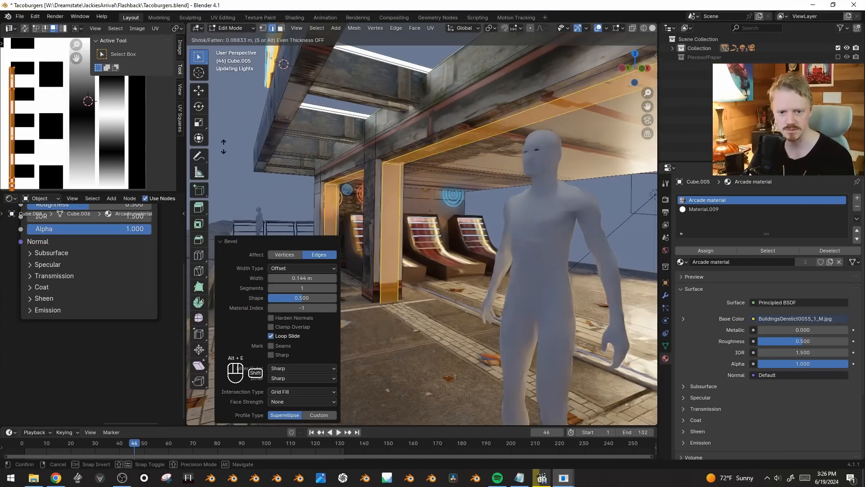
pyautogui.click(224, 146)
pyautogui.press('i')
pyautogui.click(234, 149)
# - Extrude the inset faces along their normals with an offset of about -0.177 m to form a groove in the trim
pyautogui.hotkey('alt', 'e')
pyautogui.click(240, 152)
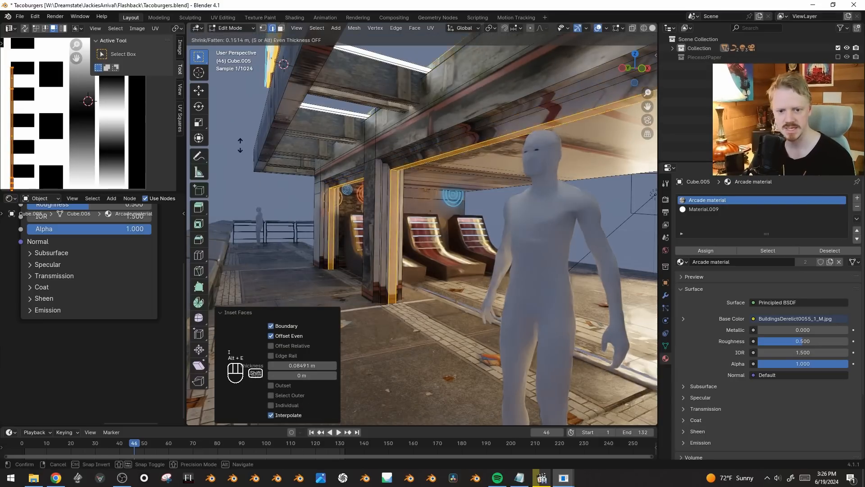
pyautogui.click(240, 156)
pyautogui.moveTo(455, 203); pyautogui.dragTo(464, 204, button='middle')
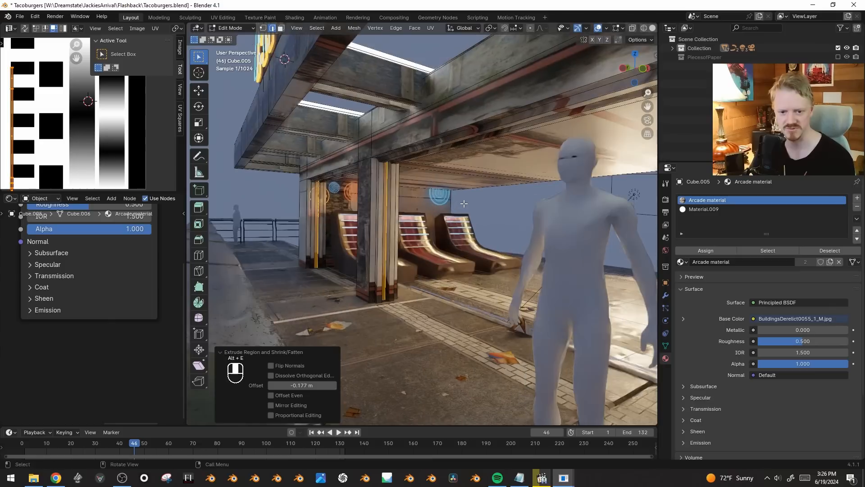
# - Extend the selection from the groove to the surrounding trim faces and assign them a new material in its own slot
pyautogui.press('ctrl+KP_Add')
pyautogui.press('ctrl+KP_Add')
pyautogui.press('ctrl+KP_Add')
pyautogui.hotkey('ctrl', 'z')
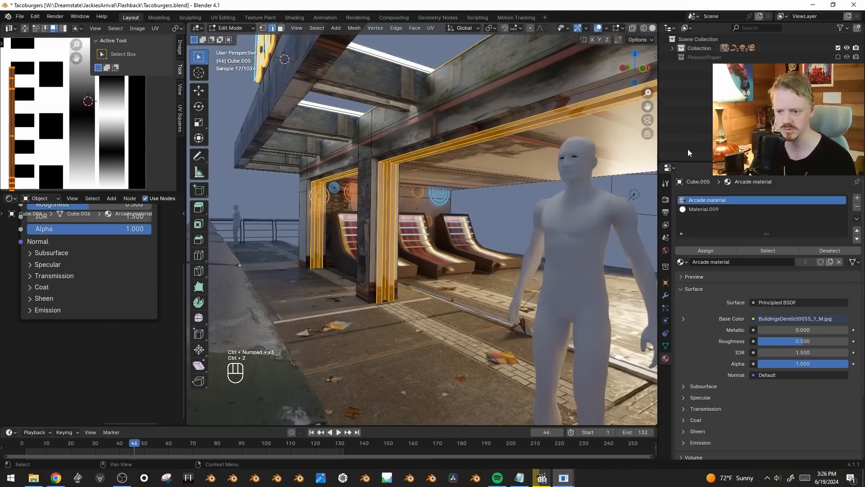
pyautogui.click(858, 198)
pyautogui.click(779, 260)
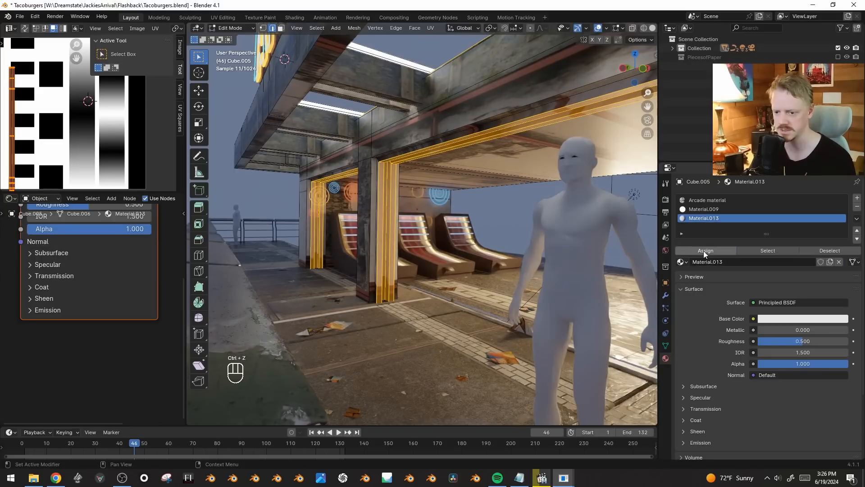
# - Change the new trim material's Base Color and leave mesh editing
pyautogui.click(807, 319)
pyautogui.moveTo(841, 244); pyautogui.dragTo(841, 239)
pyautogui.click(784, 230)
pyautogui.press('Tab')
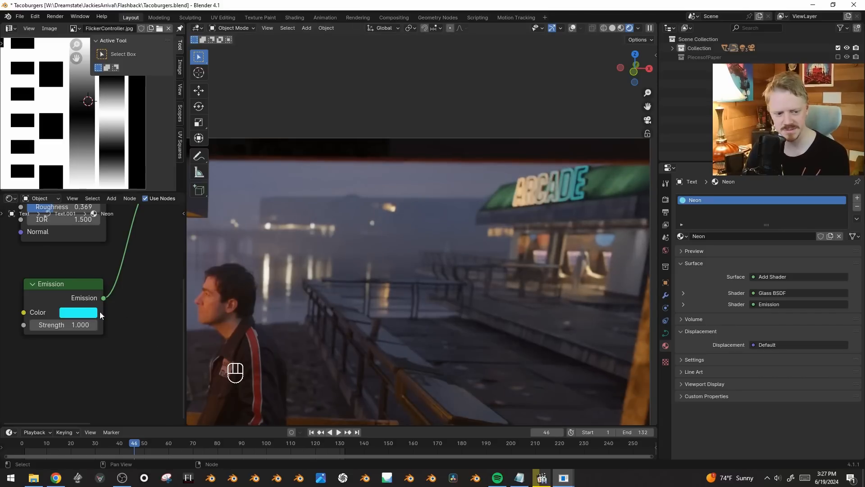
# - Change the emission color of the ARCADE sign's Neon material to pink and save the file
pyautogui.click(88, 312)
pyautogui.click(99, 206)
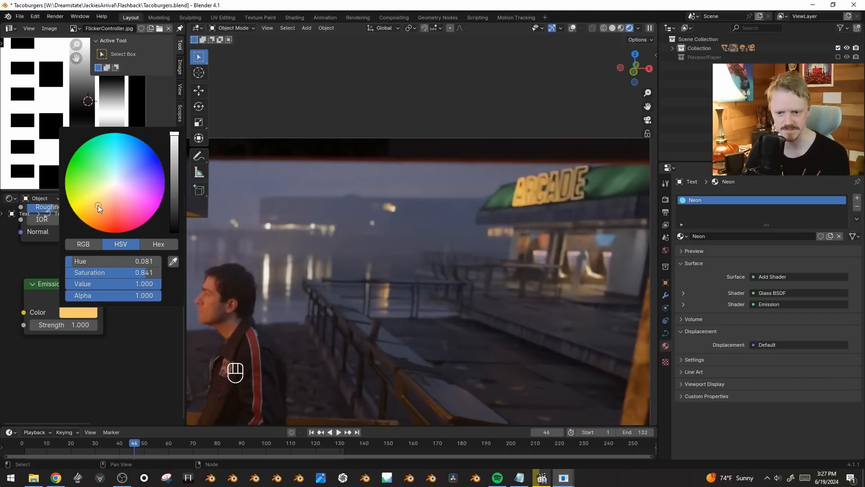
pyautogui.moveTo(97, 205); pyautogui.dragTo(136, 201)
pyautogui.moveTo(114, 267); pyautogui.dragTo(90, 322, button='middle')
pyautogui.hotkey('ctrl', 's')
pyautogui.moveTo(71, 352); pyautogui.dragTo(86, 352, button='middle')
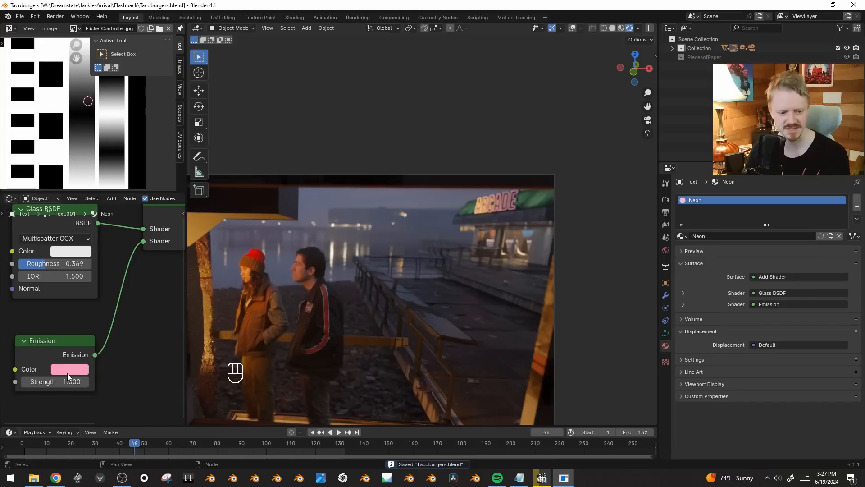
pyautogui.click(63, 380)
pyautogui.click(228, 312)
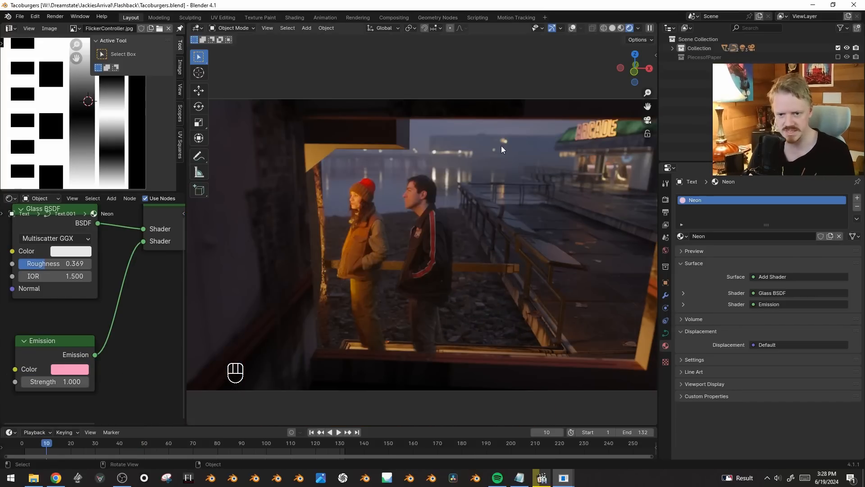
# - Select the haze volume cube, hide it, and return to the camera view
pyautogui.hotkey('shift', 'alt', 'z')
pyautogui.click(507, 150)
pyautogui.moveTo(579, 181); pyautogui.dragTo(526, 194, button='middle')
pyautogui.scroll(-5, 547, 201)
pyautogui.press('h')
pyautogui.moveTo(562, 136); pyautogui.dragTo(502, 220, button='middle')
pyautogui.press('KP_0')
pyautogui.scroll(3, 502, 220)
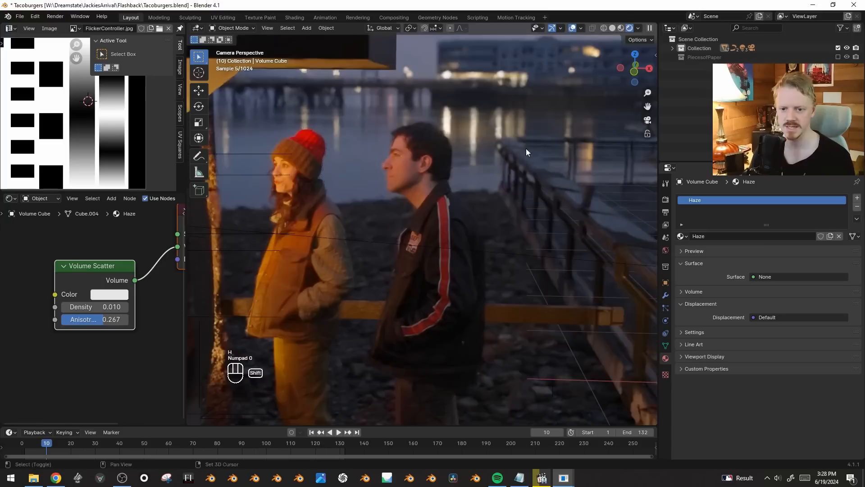
# - Place the 3D cursor on the distant waterfront building and add a 2 m plane there
pyautogui.keyDown('shift'); pyautogui.moveTo(526, 147); pyautogui.dragTo(529, 219, button='middle'); pyautogui.keyUp('shift')
pyautogui.hotkey('shift', 'a')
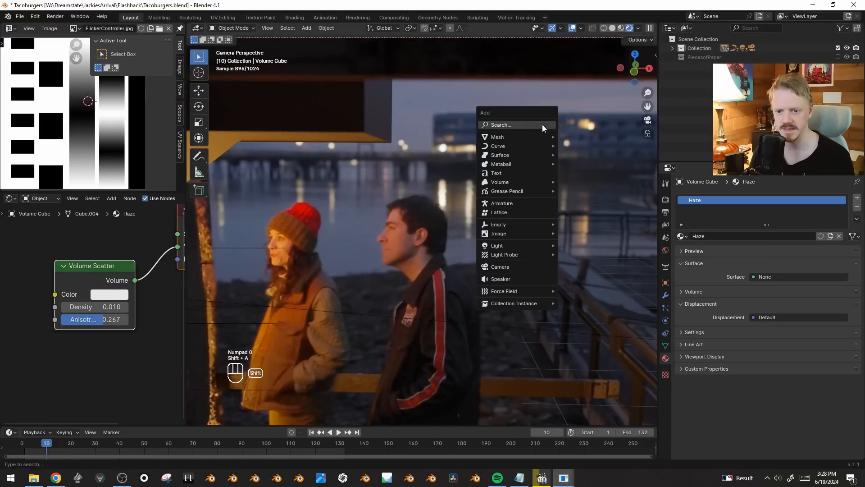
pyautogui.moveTo(534, 135)
pyautogui.click(585, 140)
# - Rotate the plane upright about the X axis and scale it up by about 5.284
pyautogui.press('r')
pyautogui.press('x')
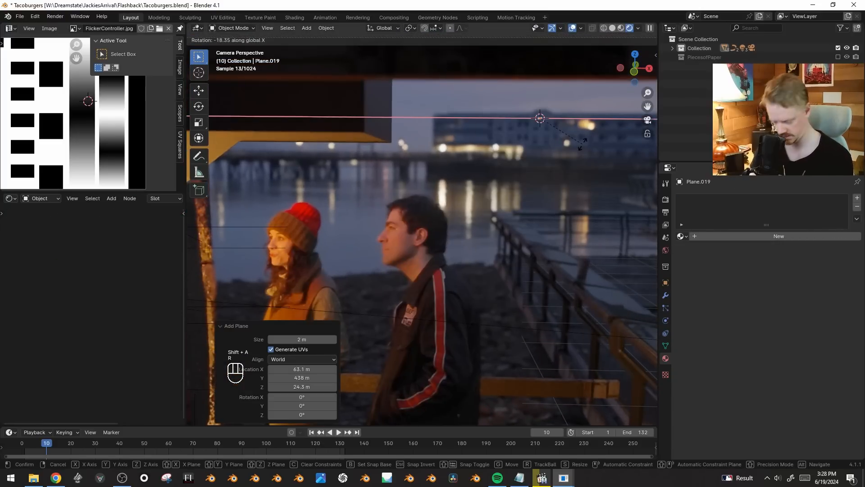
pyautogui.click(582, 144)
pyautogui.press('s')
pyautogui.click(537, 146)
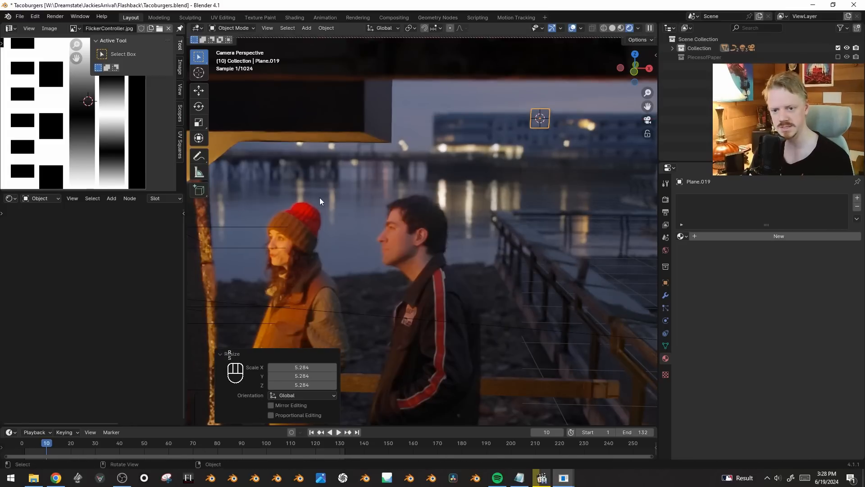
# - Move the plane to the distant building's roofline and shift it in depth along the Y axis
pyautogui.press('g')
pyautogui.click(505, 135)
pyautogui.press('g')
pyautogui.press('y')
pyautogui.click(574, 132)
pyautogui.press('Tab')
pyautogui.press('Tab')
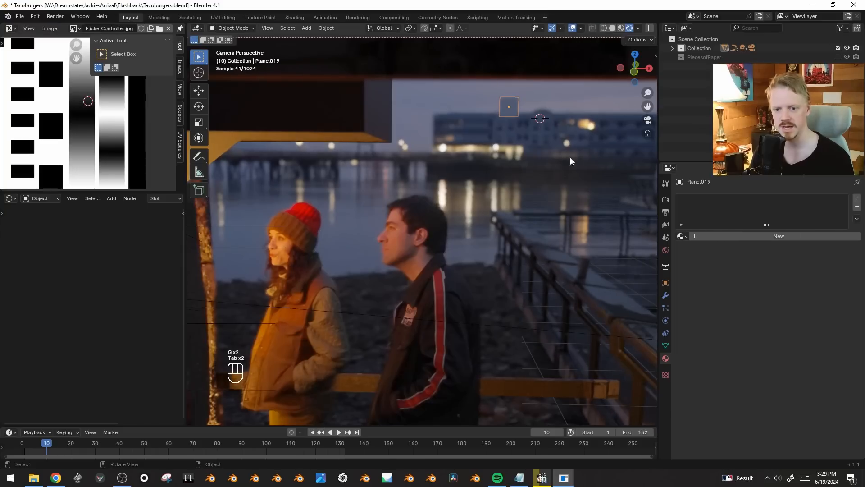
# - Give the plane a new material and darken its Base Color to a gray with a Value of about 0.488
pyautogui.click(750, 236)
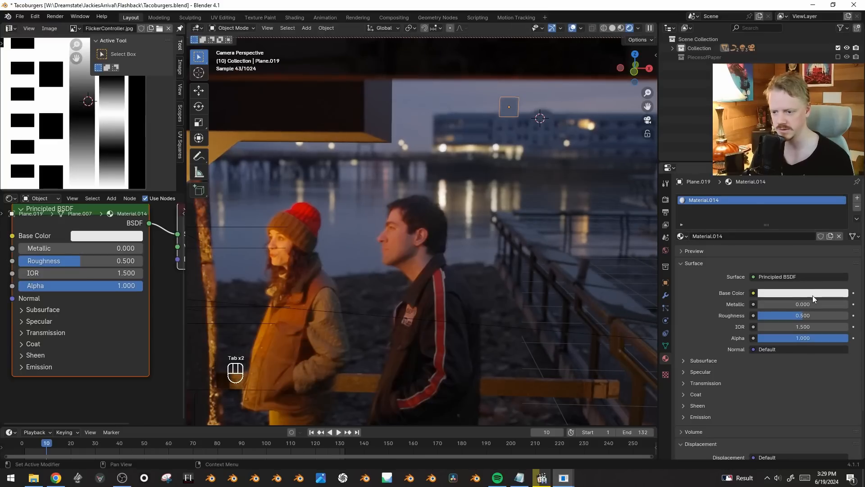
pyautogui.hotkey('shift', 'alt', 'z')
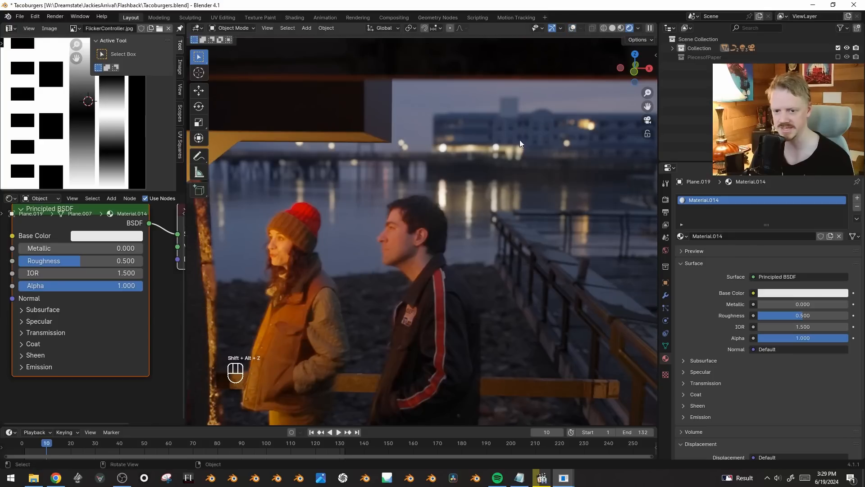
pyautogui.click(789, 293)
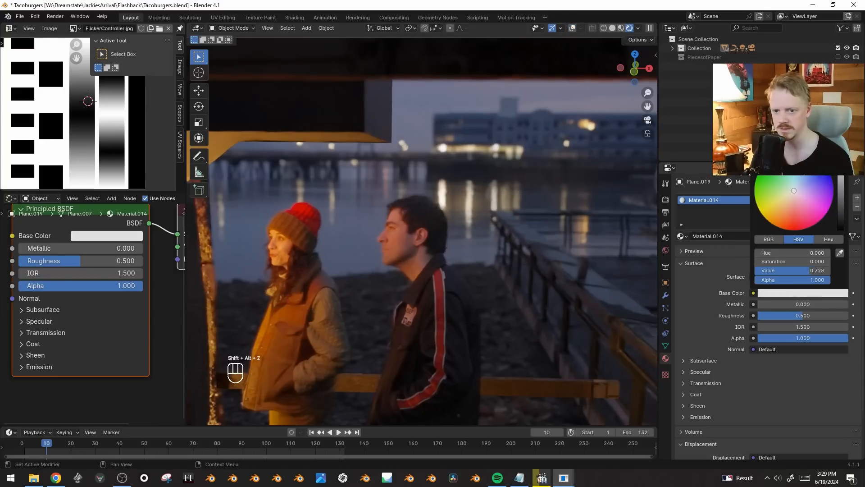
pyautogui.moveTo(817, 271); pyautogui.dragTo(793, 270)
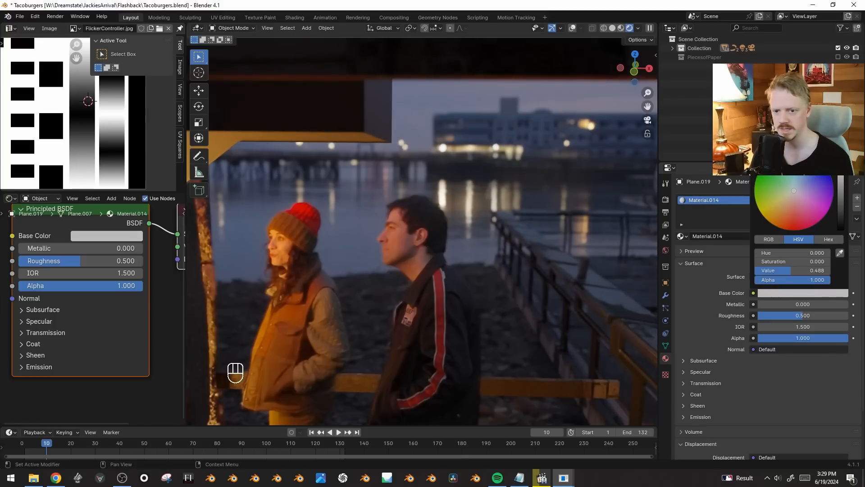
# - Raise the Saturation of the world background color to about 0.637
pyautogui.click(666, 251)
pyautogui.click(782, 253)
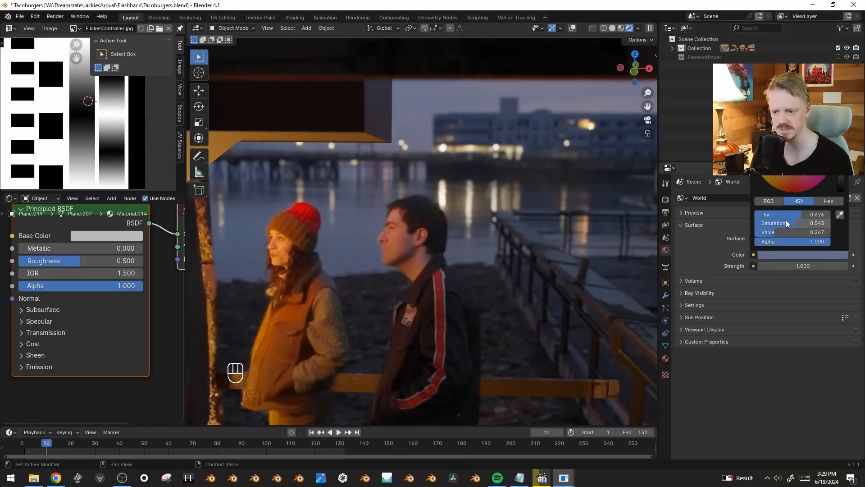
pyautogui.moveTo(786, 223); pyautogui.dragTo(794, 224)
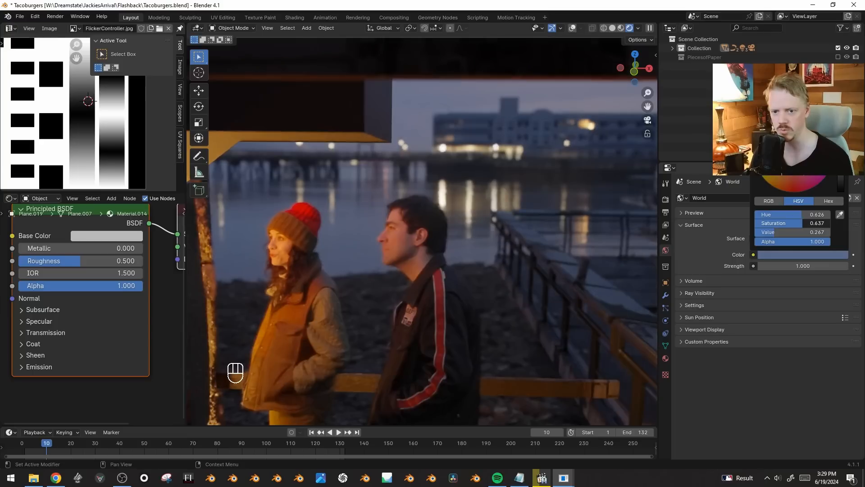
pyautogui.scroll(-5, 472, 190)
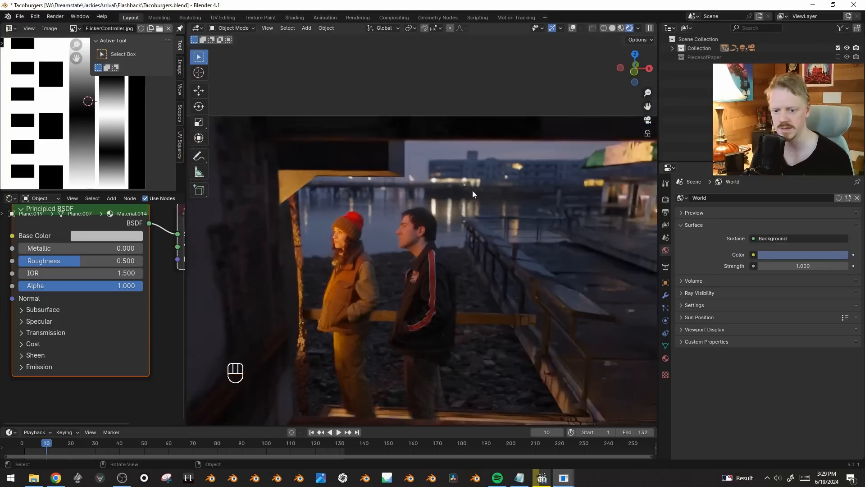
pyautogui.hotkey('shift', 'alt', 'z')
pyautogui.hotkey('shift', 'alt', 'z')
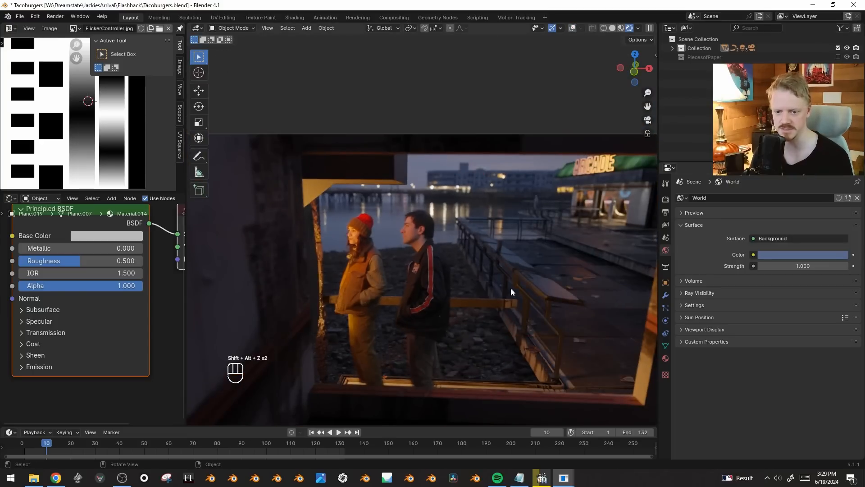
# - Edit the small rooftop plane's mesh in camera view, rescaling it and lowering it about 1.775 m so it sits on the distant building's roofline
pyautogui.moveTo(558, 136); pyautogui.dragTo(547, 137, button='middle')
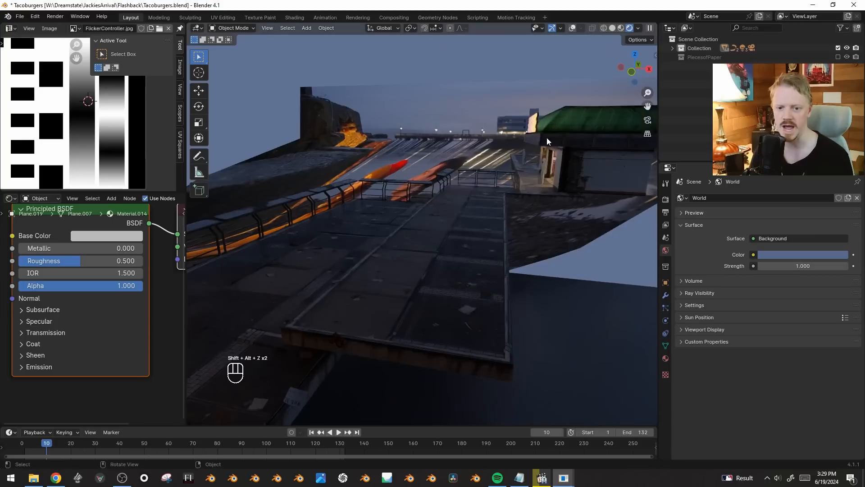
pyautogui.moveTo(464, 92); pyautogui.dragTo(556, 143, button='middle')
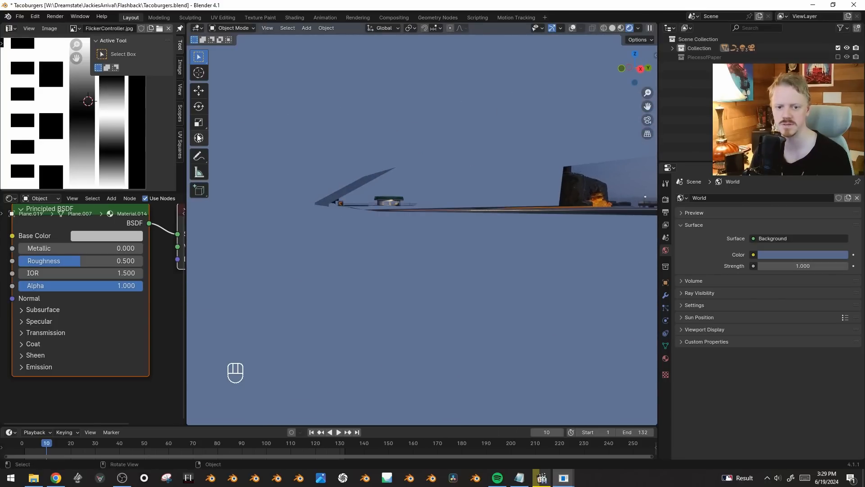
pyautogui.press('KP_0')
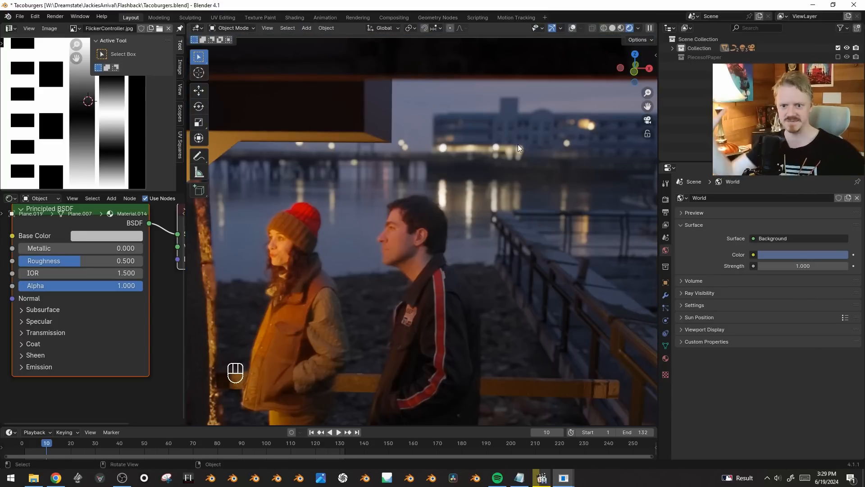
pyautogui.hotkey('shift', 'alt', 'z')
pyautogui.press('Tab')
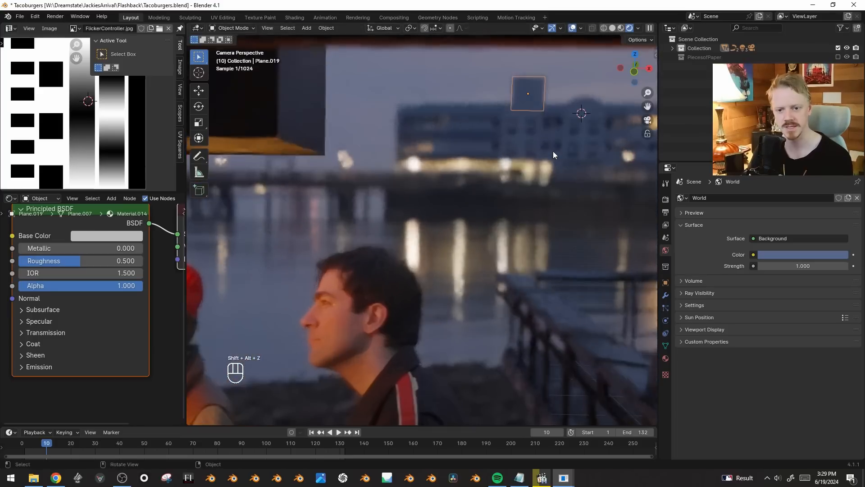
pyautogui.press('s')
pyautogui.press('g')
pyautogui.press('s')
pyautogui.click(586, 148)
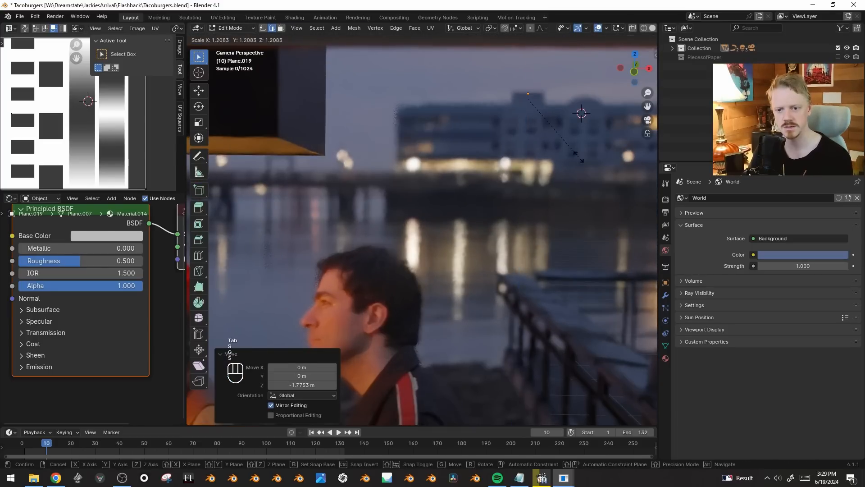
# - Scale the rooftop plane's upper edge to about 0.932 and extrude it upward into a tall, narrow strip
pyautogui.hotkey('shift', 'alt', 'z')
pyautogui.press('KP_Decimal')
pyautogui.hotkey('shift', 'alt', 'z')
pyautogui.moveTo(584, 158); pyautogui.dragTo(572, 176, button='middle')
pyautogui.press('e')
pyautogui.press('z')
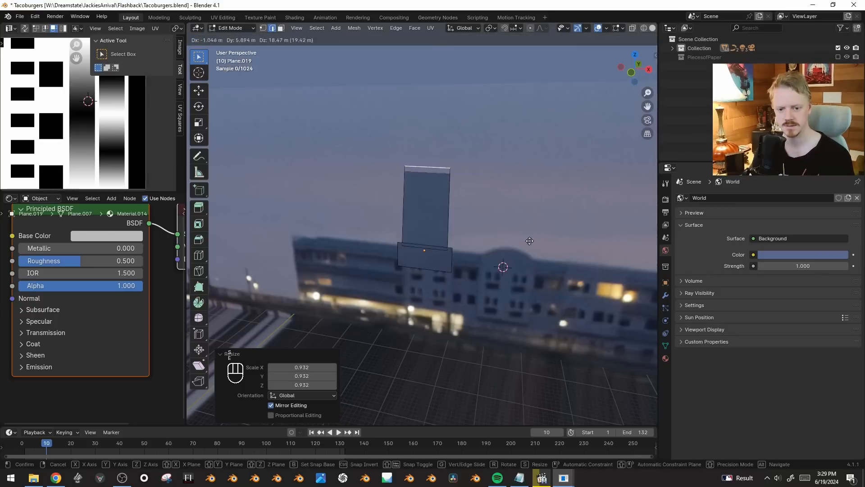
pyautogui.click(528, 123)
# - Divide the tall strip with four evenly spaced horizontal loop cuts
pyautogui.hotkey('ctrl', 'l')
pyautogui.hotkey('ctrl', 'r')
pyautogui.scroll(3, 466, 159)
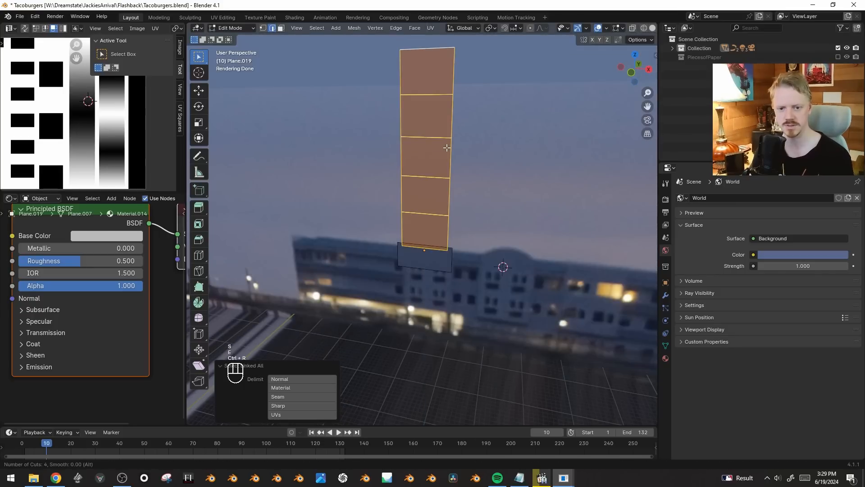
pyautogui.click(464, 159)
pyautogui.click(464, 159)
# - Triangulate all faces of the divided strip
pyautogui.press('a')
pyautogui.hotkey('ctrl', 'e')
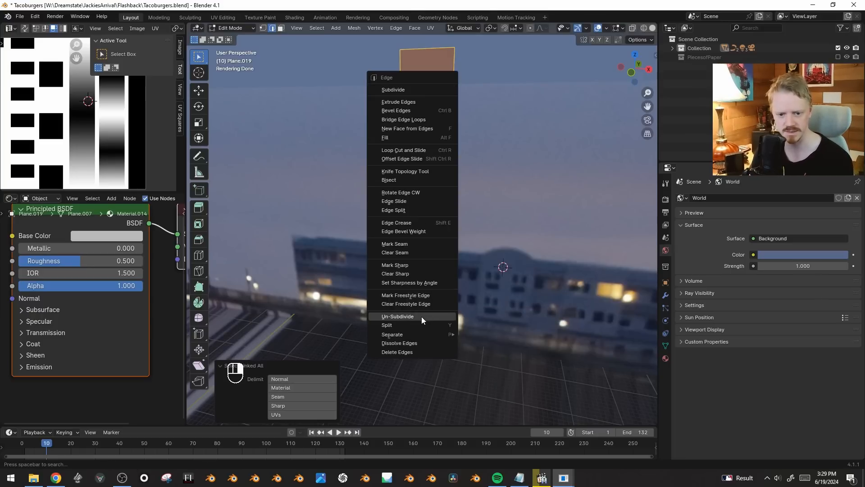
pyautogui.press('F3')
pyautogui.write('trian')
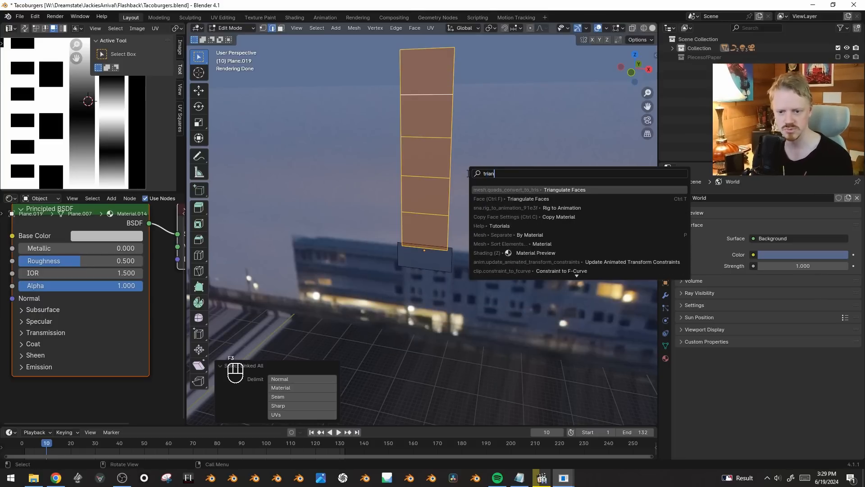
pyautogui.press('Return')
# - Inset the triangles individually by about 0.15 m and delete the inner faces to leave a lattice truss
pyautogui.press('i')
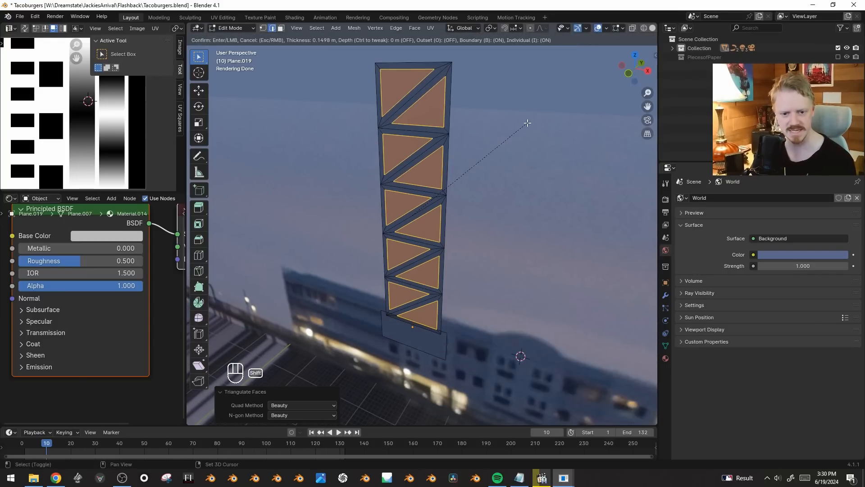
pyautogui.click(528, 122)
pyautogui.press('x')
pyautogui.click(528, 123)
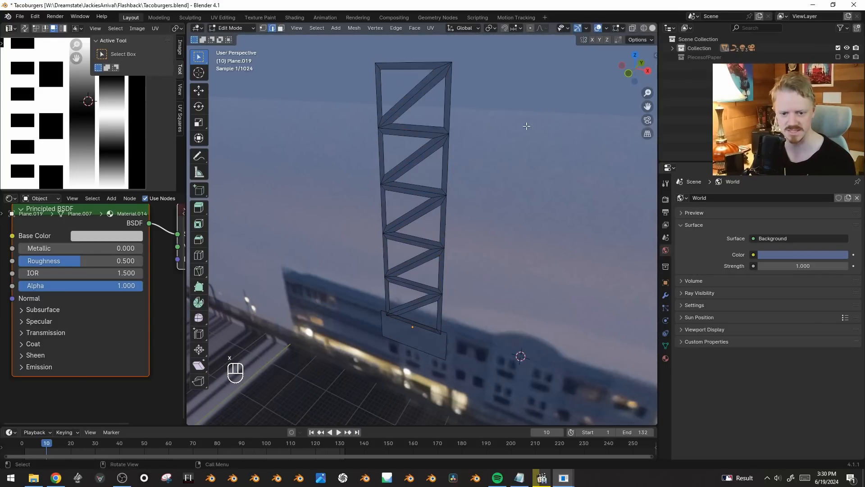
# - Extrude the whole linked lattice and offset it along the Y axis to give the truss depth
pyautogui.click(432, 200)
pyautogui.hotkey('ctrl', 'l')
pyautogui.moveTo(432, 200); pyautogui.dragTo(413, 204, button='middle')
pyautogui.press('e')
pyautogui.rightClick(604, 221)
pyautogui.press('g')
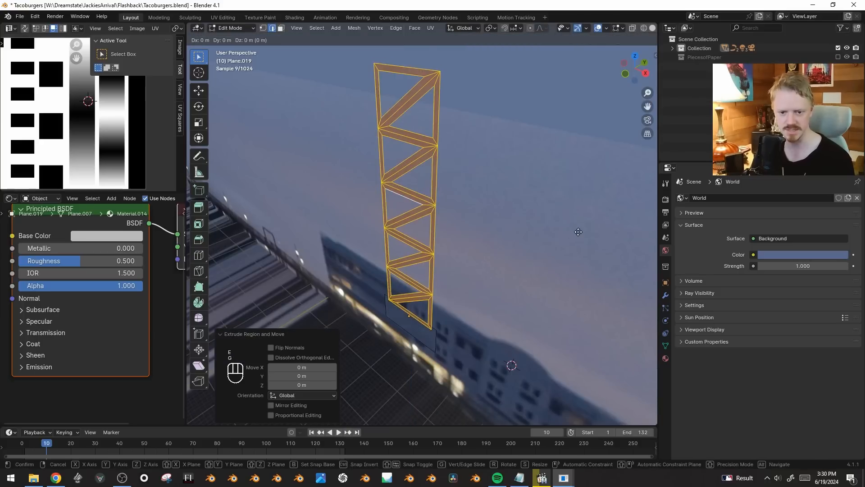
pyautogui.press('y')
pyautogui.click(614, 217)
# - Duplicate the truss back along Y, scale the copy to about 0.682 in X and shift it about 1.67 m along X
pyautogui.hotkey('ctrl', 'l')
pyautogui.moveTo(446, 185); pyautogui.dragTo(508, 179, button='middle')
pyautogui.hotkey('shift', 'd')
pyautogui.press('y')
pyautogui.click(461, 181)
pyautogui.press('s')
pyautogui.press('x')
pyautogui.click(539, 185)
pyautogui.press('g')
pyautogui.press('x')
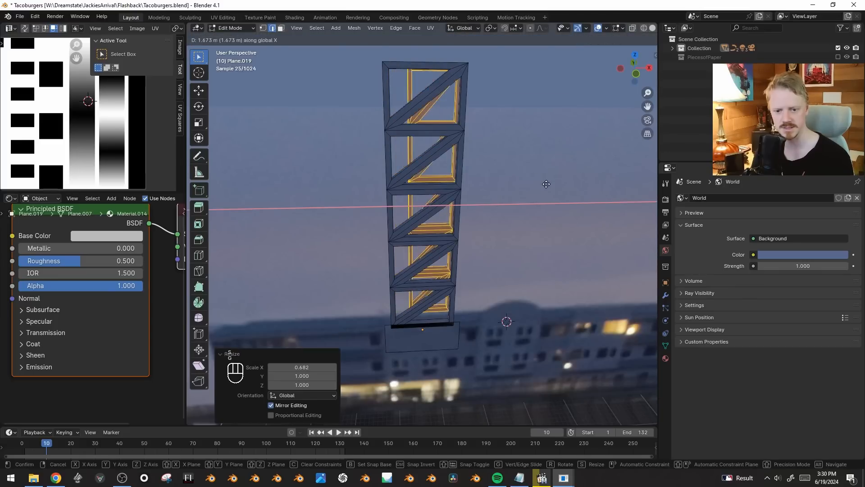
pyautogui.click(546, 184)
pyautogui.press('Tab')
# - Make linked duplicates of the lattice tower along the X axis, spacing them across the distant building's roofline
pyautogui.press('KP_1')
pyautogui.press('KP_0')
pyautogui.hotkey('shift', 'alt', 'z')
pyautogui.hotkey('shift', 'alt', 'z')
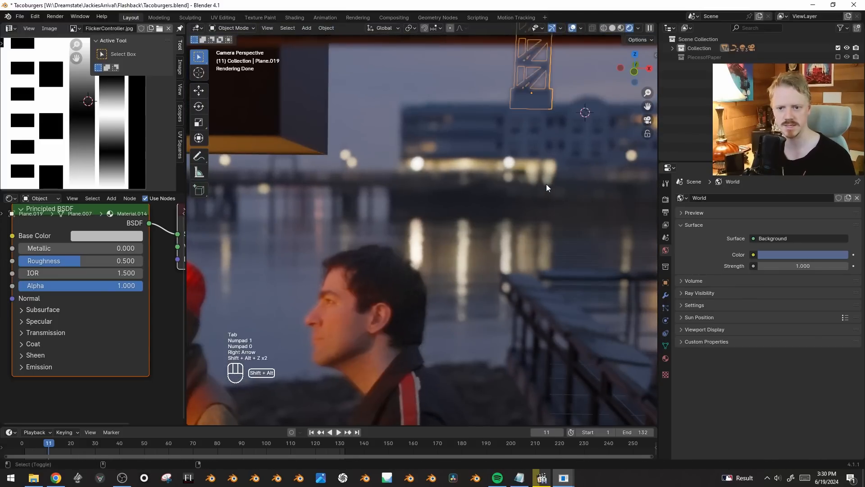
pyautogui.hotkey('alt', 'd')
pyautogui.press('x')
pyautogui.click(464, 109)
pyautogui.hotkey('alt', 'd')
pyautogui.press('x')
pyautogui.click(637, 149)
pyautogui.hotkey('alt', 'd')
pyautogui.press('x')
pyautogui.click(459, 181)
# - Select all three lattice towers and join them into one object
pyautogui.hotkey('shift', 'alt', 'z')
pyautogui.scroll(-4, 469, 240)
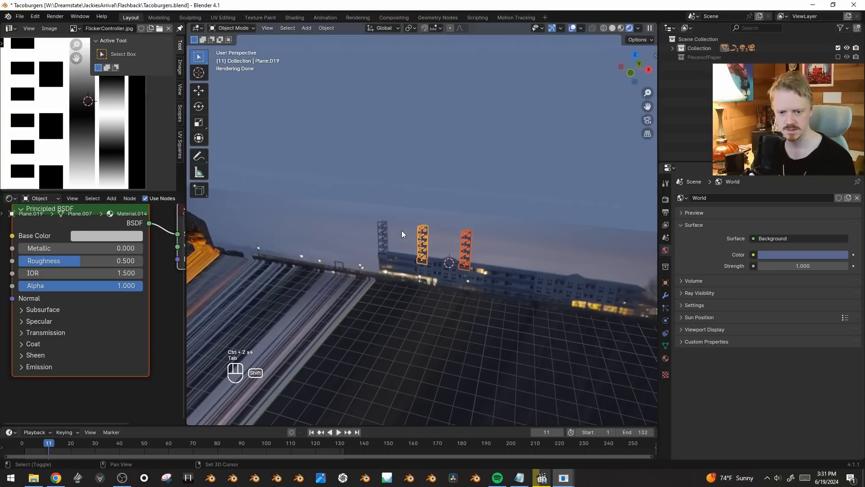
pyautogui.keyDown('shift'); pyautogui.click(382, 233); pyautogui.keyUp('shift')
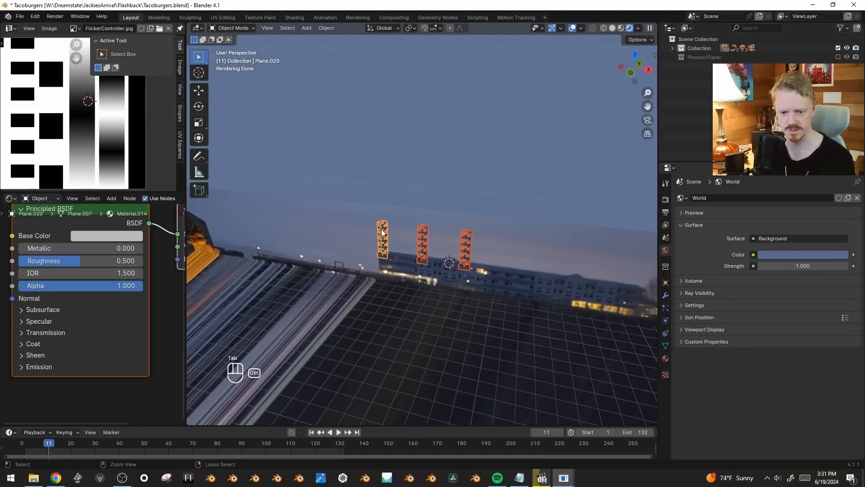
pyautogui.hotkey('ctrl', 'j')
# - Add a 2 m cube at the 3D cursor inside the joined tower mesh and scale it up
pyautogui.press('Tab')
pyautogui.hotkey('shift', 'a')
pyautogui.click(397, 209)
pyautogui.press('s')
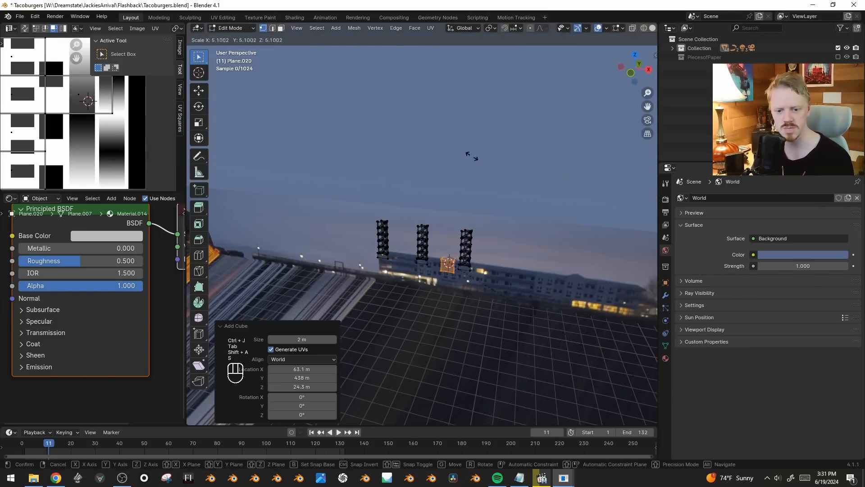
pyautogui.click(636, 250)
# - Flatten the cube along Z, enlarge it by about 2.196 and raise it along Z as a slab above the towers
pyautogui.press('s')
pyautogui.press('z')
pyautogui.click(498, 232)
pyautogui.press('g')
pyautogui.press('z')
pyautogui.click(499, 205)
pyautogui.press('s')
pyautogui.click(552, 182)
pyautogui.press('g')
pyautogui.press('z')
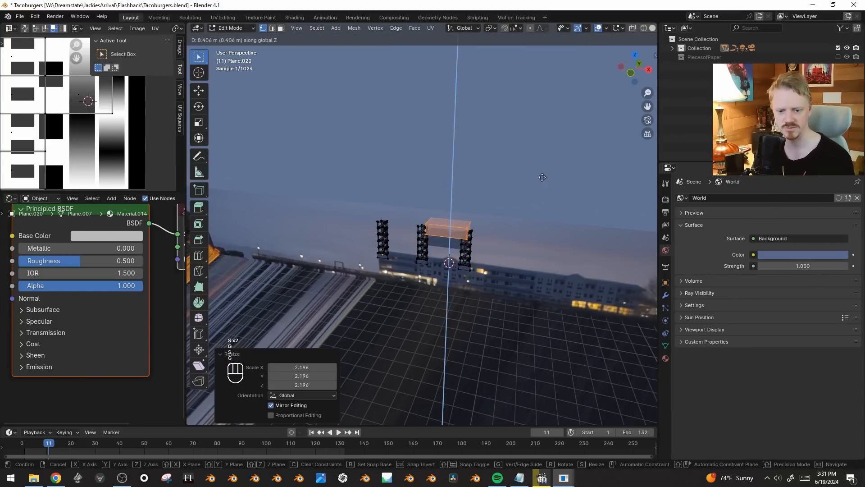
# - Lower the slab along Z by about 16.23 m in camera view and stretch it by about 1.205 in X
pyautogui.press('KP_0')
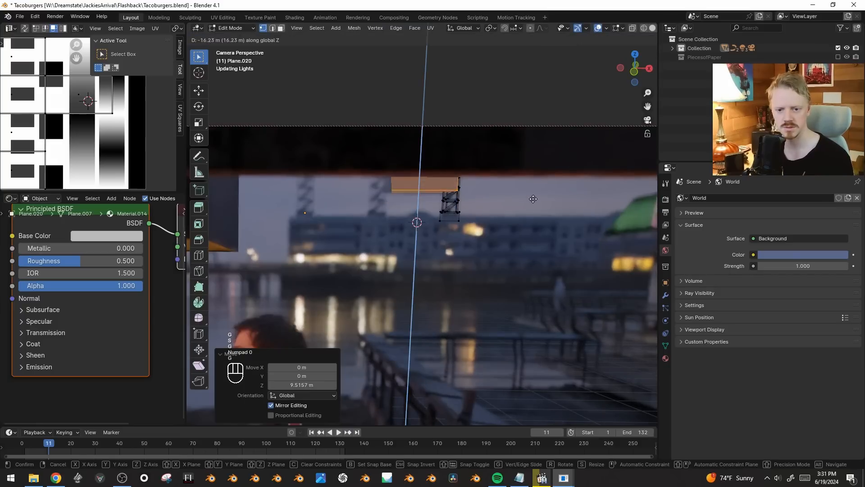
pyautogui.click(533, 199)
pyautogui.press('s')
pyautogui.press('x')
pyautogui.click(496, 197)
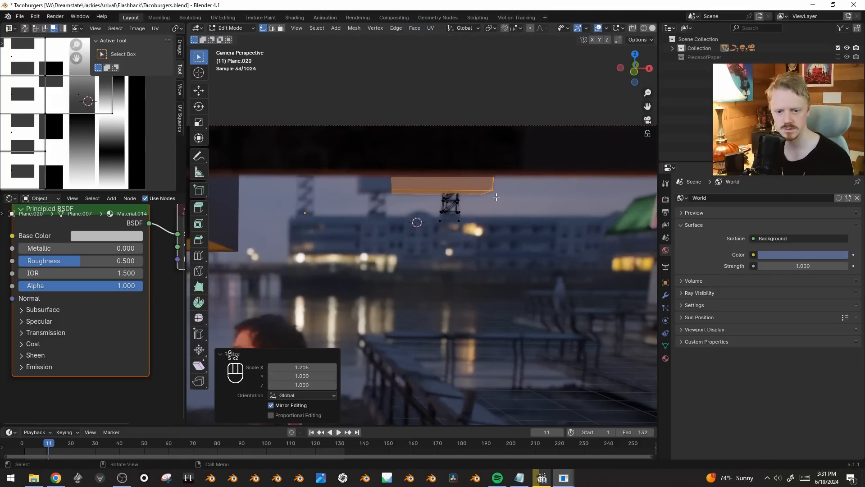
pyautogui.hotkey('shift', 'alt', 'z')
pyautogui.hotkey('shift', 'alt', 'z')
# - Duplicate the slab, scale the copy down and place it directly beneath the large slab, overlapping the nearby lattice tower
pyautogui.scroll(3, 496, 197)
pyautogui.hotkey('shift', 'd')
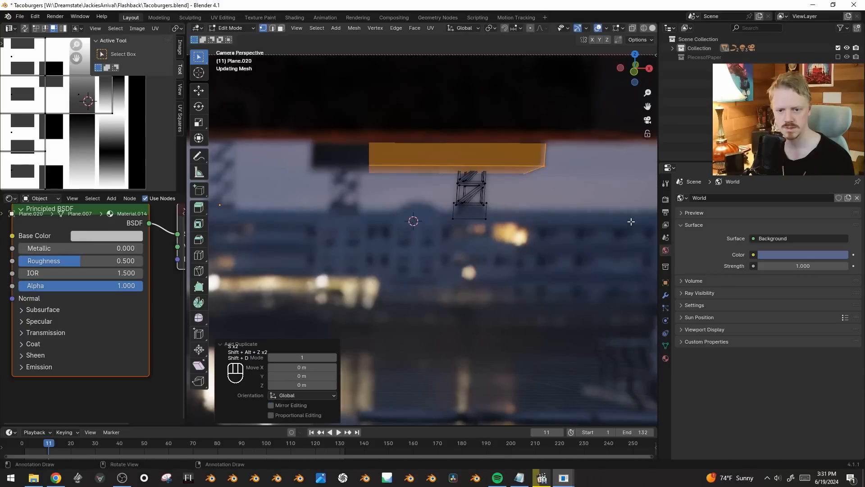
pyautogui.press('s')
pyautogui.click(531, 189)
pyautogui.press('g')
pyautogui.press('z')
pyautogui.click(501, 196)
pyautogui.press('g')
pyautogui.click(489, 175)
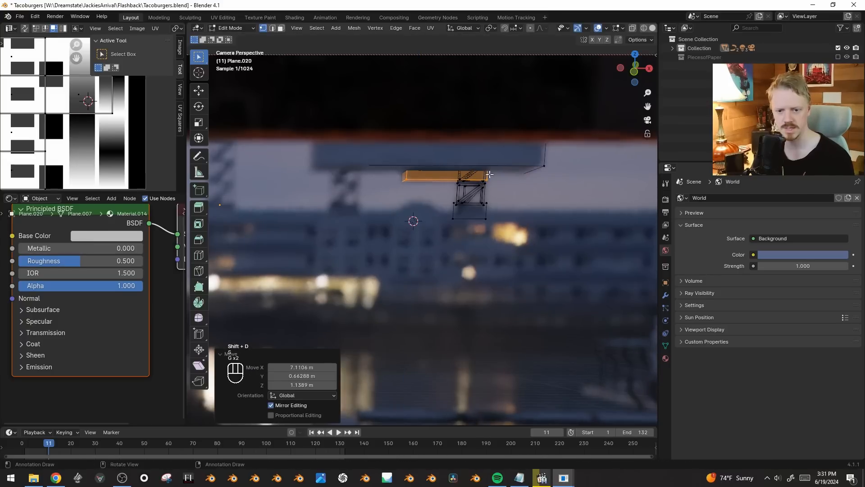
# - Add a loop cut across the small slab and extrude one underside face downward as a support column
pyautogui.hotkey('ctrl', 'r')
pyautogui.click(446, 182)
pyautogui.click(446, 181)
pyautogui.press('3')
pyautogui.click(469, 182)
pyautogui.press('e')
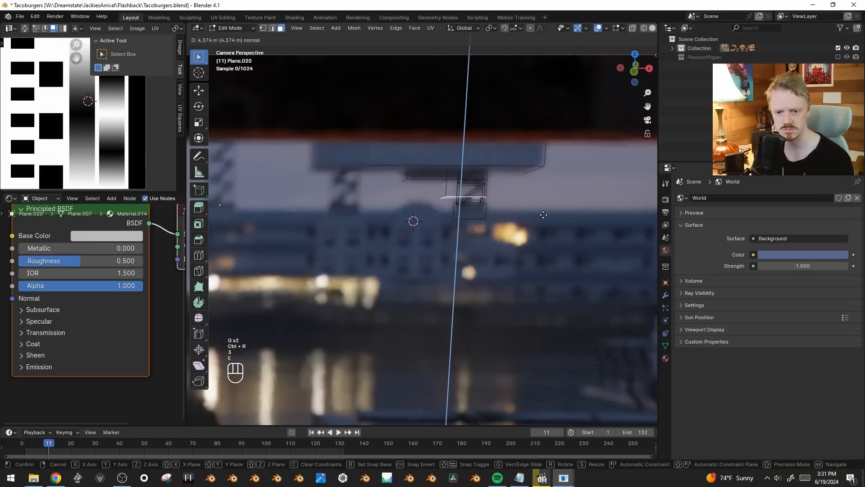
pyautogui.click(562, 255)
pyautogui.press('Tab')
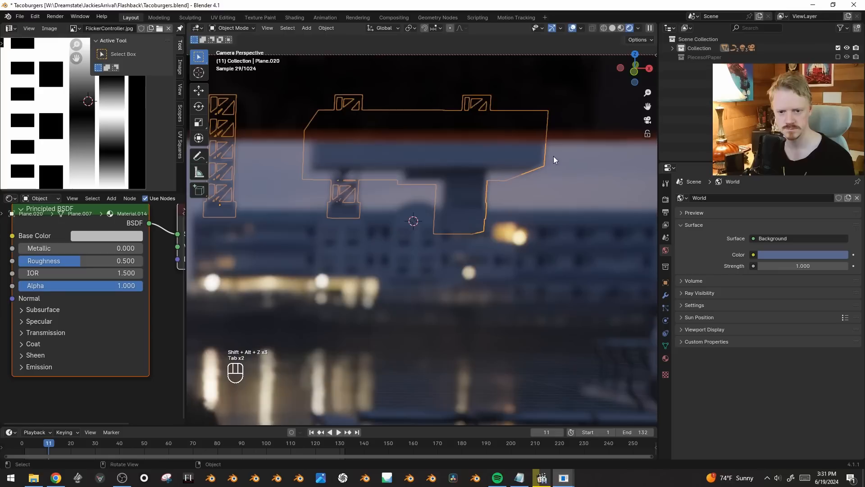
# - Loop cut around the large slab's sides, bevel the loop into a band and extrude it outward as a protruding rim
pyautogui.press('Tab')
pyautogui.hotkey('ctrl', 'r')
pyautogui.click(541, 162)
pyautogui.click(541, 162)
pyautogui.hotkey('ctrl', 'b')
pyautogui.click(605, 232)
pyautogui.hotkey('alt', 'e')
pyautogui.click(605, 231)
pyautogui.click(606, 229)
pyautogui.press('Tab')
pyautogui.hotkey('shift', 'alt', 'z')
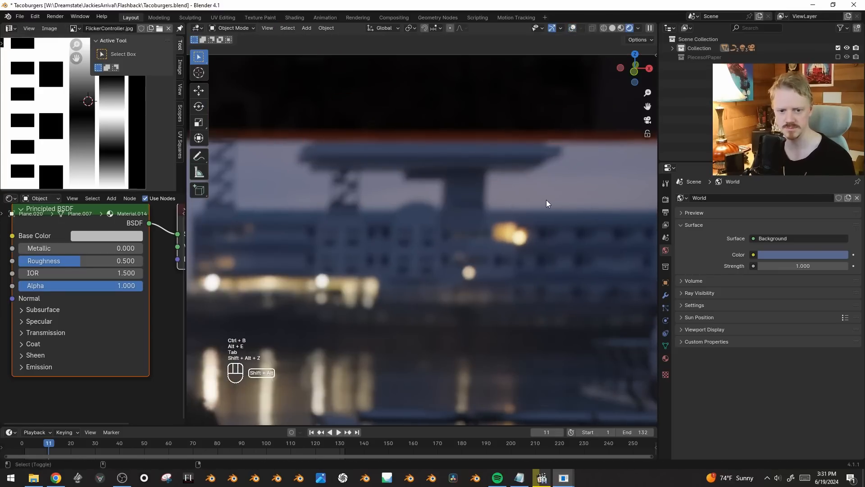
# - Reveal all hidden objects in the scene and save the file
pyautogui.scroll(-6, 546, 200)
pyautogui.scroll(-4, 546, 199)
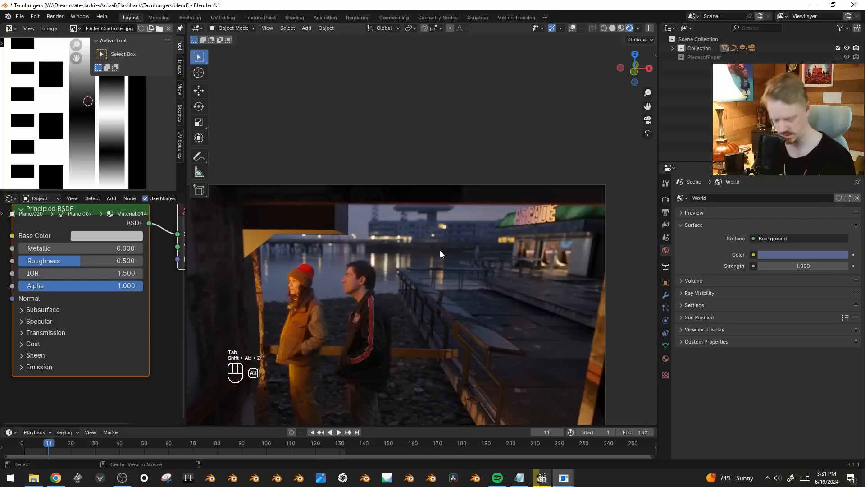
pyautogui.hotkey('alt', 'h')
pyautogui.hotkey('ctrl', 's')
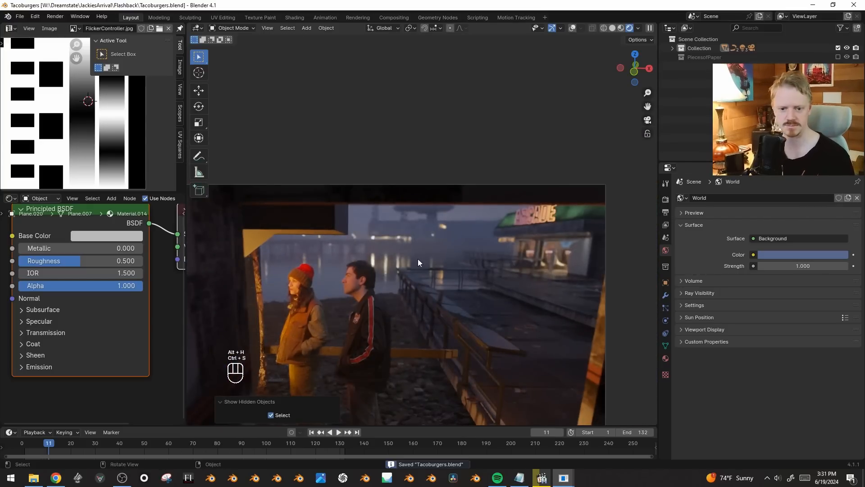
# - Set the rooftop structure material's Base Color Value to about 0.587 and save the file
pyautogui.scroll(2, 501, 242)
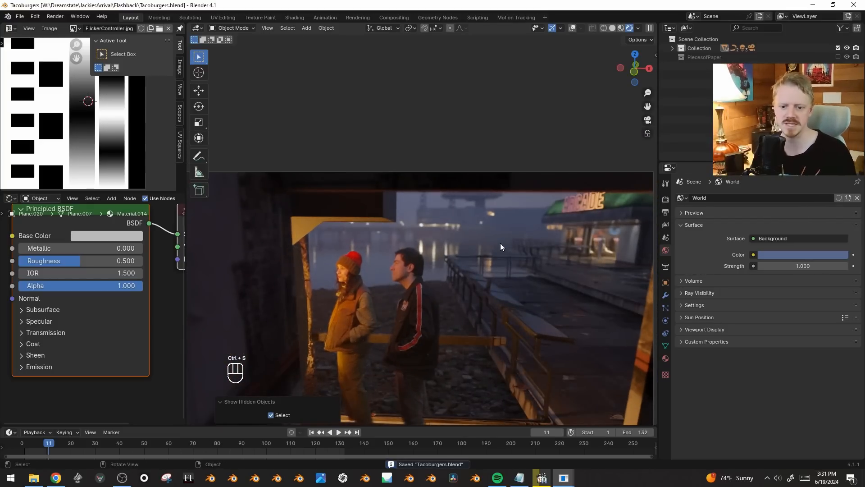
pyautogui.scroll(2, 500, 246)
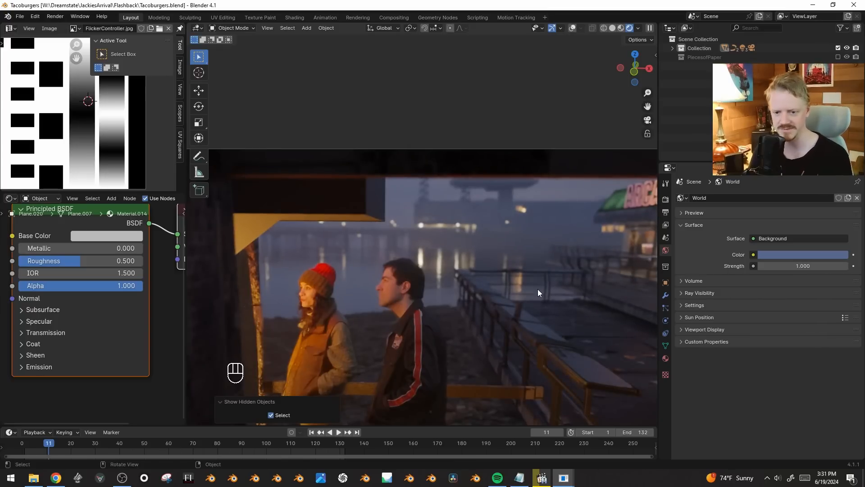
pyautogui.click(666, 358)
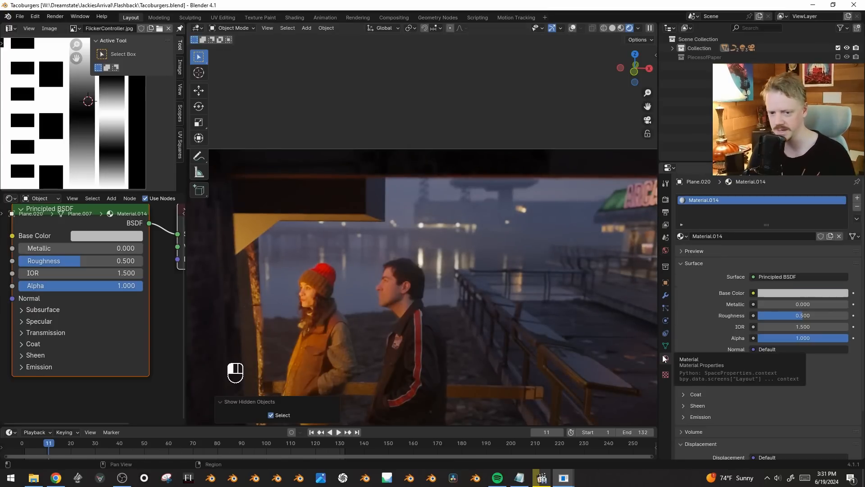
pyautogui.click(818, 294)
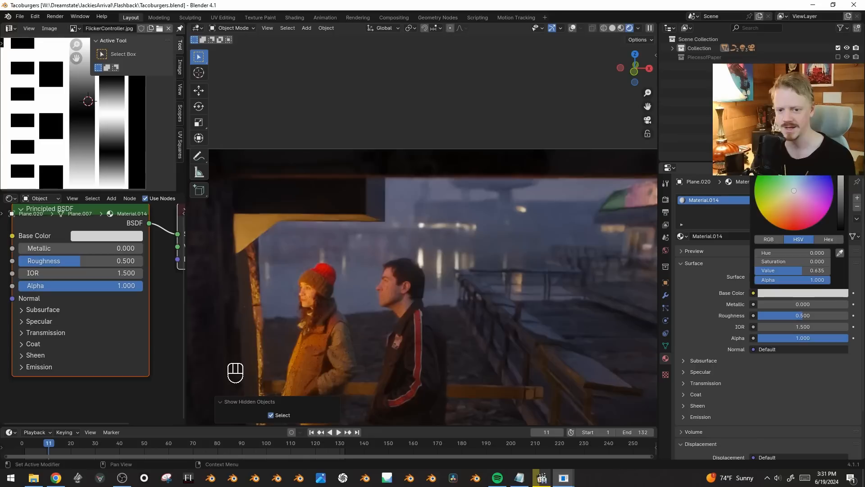
pyautogui.moveTo(841, 166); pyautogui.dragTo(841, 167)
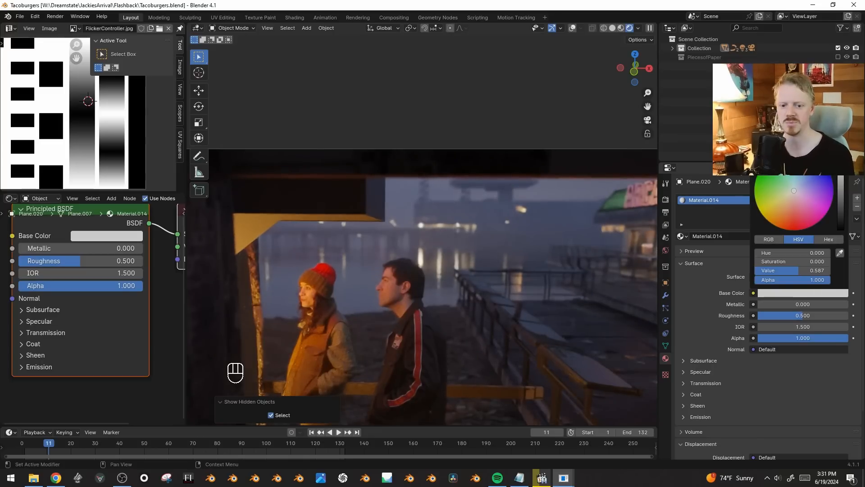
pyautogui.hotkey('ctrl', 's')
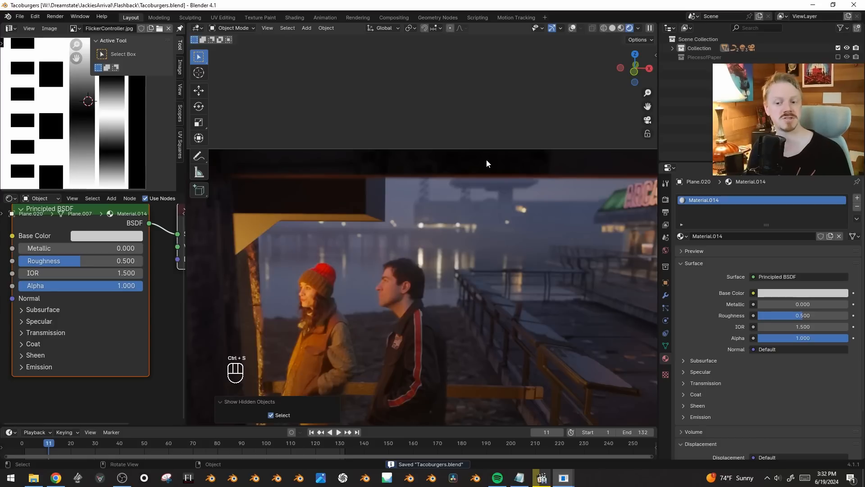
# - Fit the camera frame to the viewport and leave local view to bring back the full scene
pyautogui.press('Home')
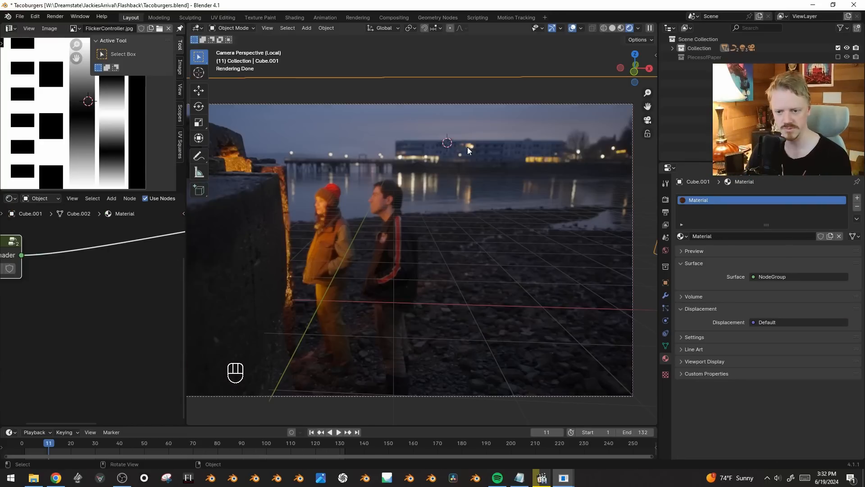
pyautogui.press('KP_Divide')
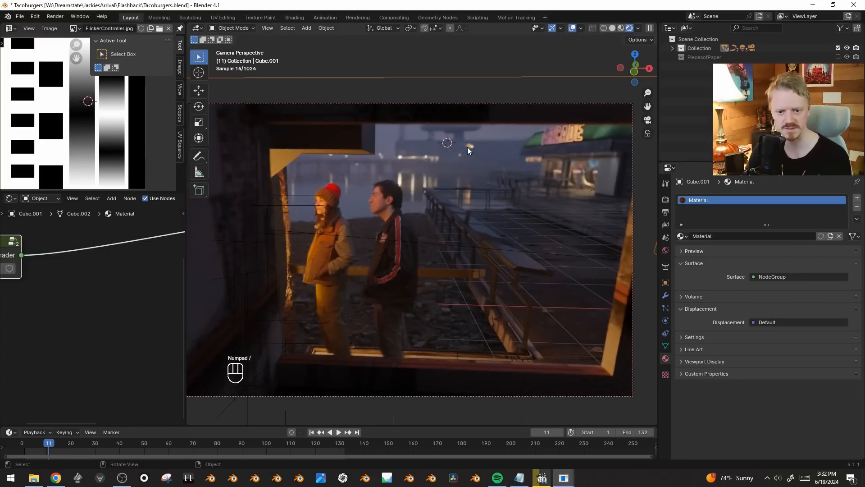